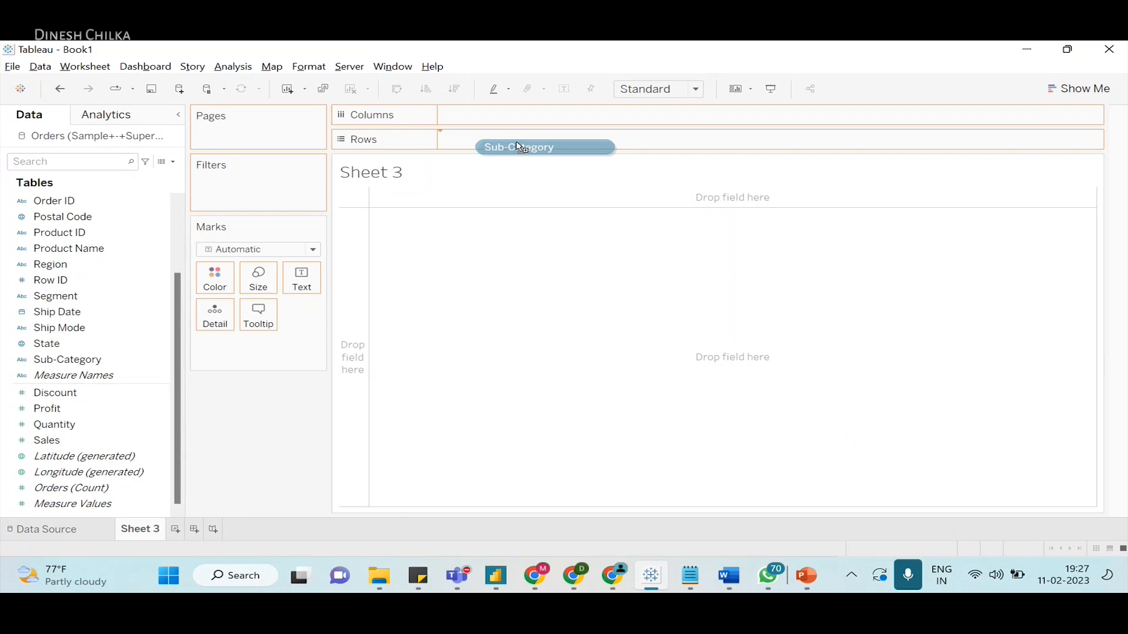
- Chart Sales as horizontal bars per Sub-Category, with Sales in Columns and Sub-Category in Rows, and sort the bars ascending
scroll(111, 381, up, 2)
scroll(115, 442, down, 3)
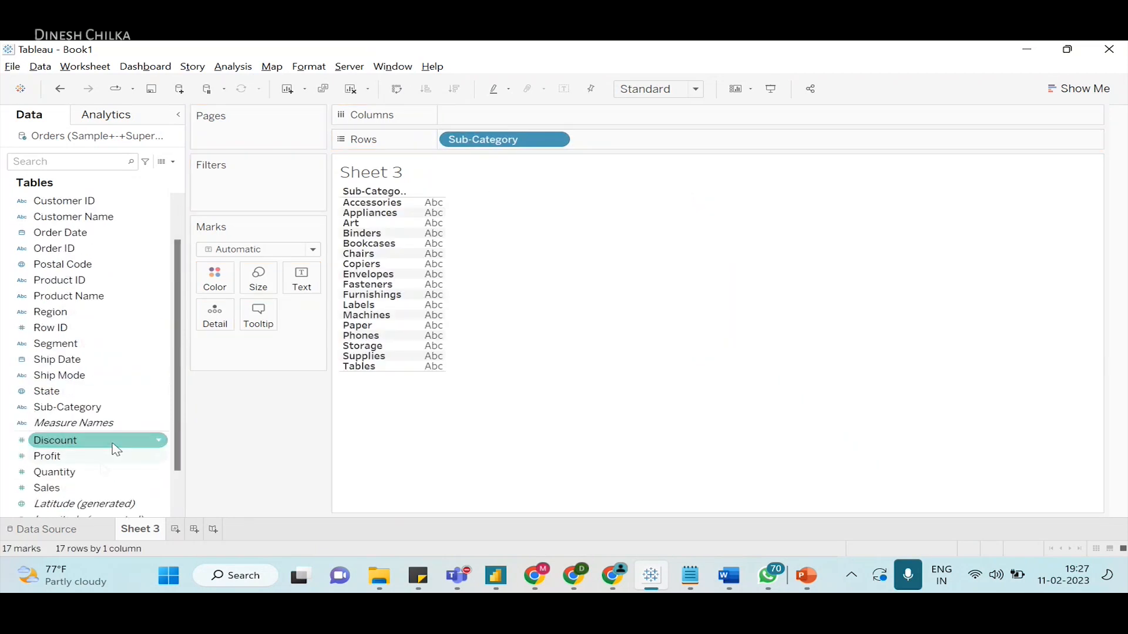
drag(59, 488, 510, 116)
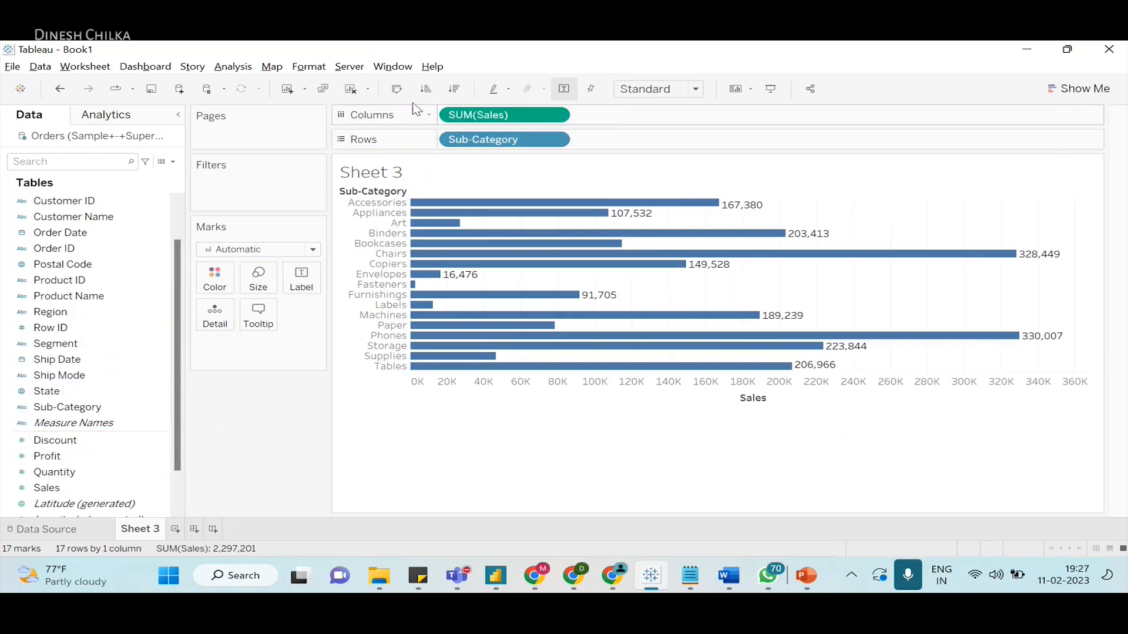
click(426, 89)
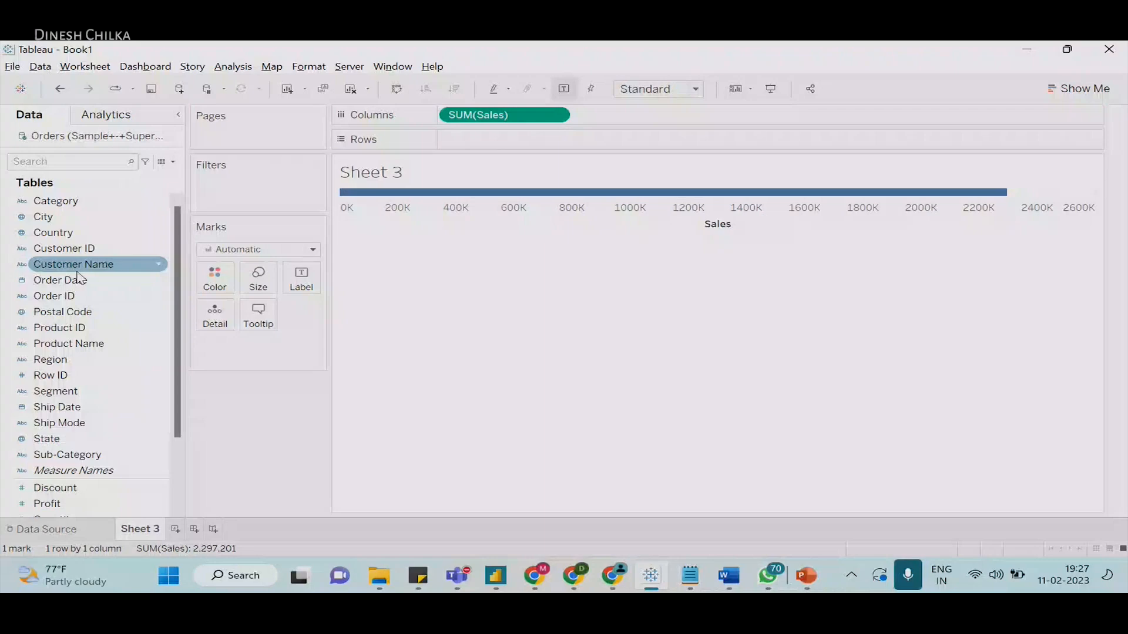
- Break Sales down by Customer Name in Rows and sort the customers in descending order of sales
drag(70, 265, 520, 153)
click(455, 89)
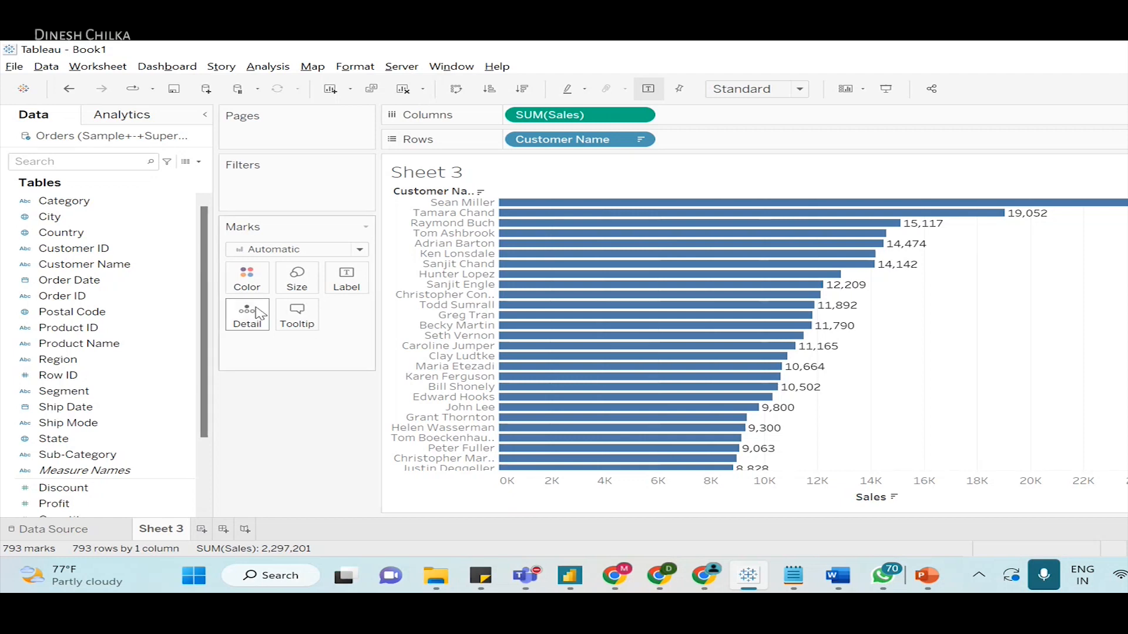
- Look through the available dimensions and measures and the bars of the customer sales chart
scroll(536, 335, down, 1)
scroll(112, 440, down, 2)
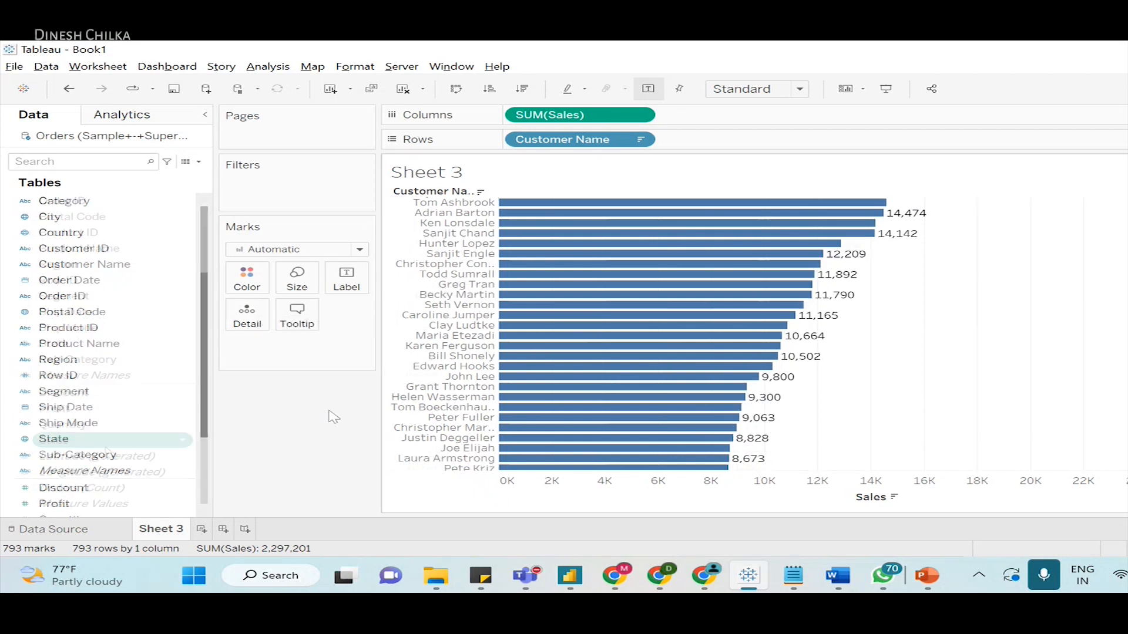
scroll(113, 376, up, 2)
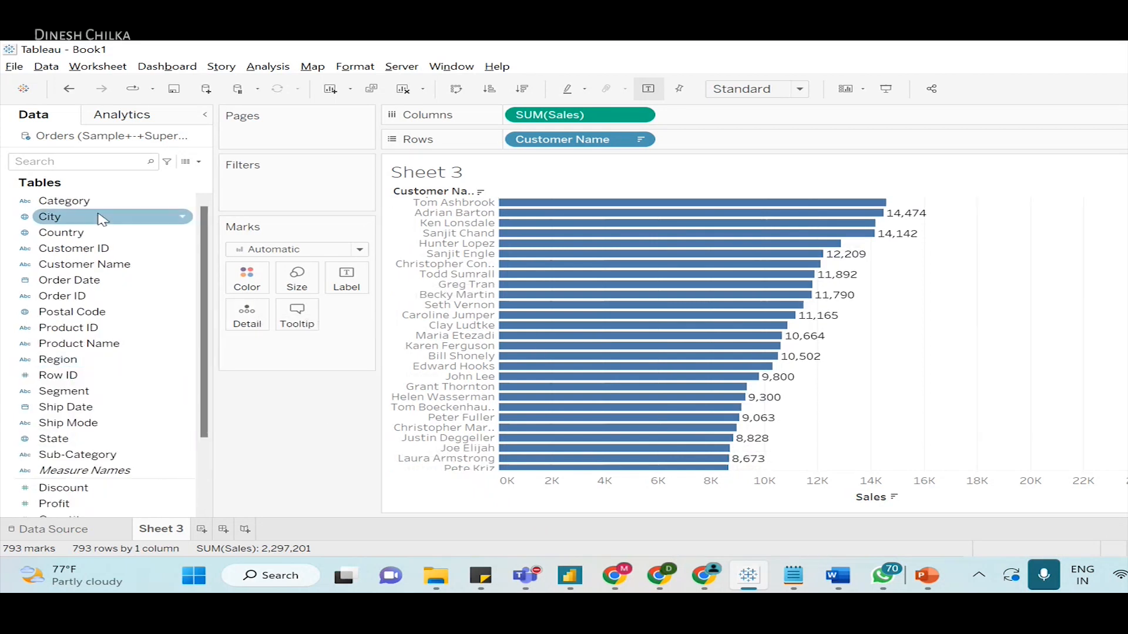
mouse_move(551, 213)
scroll(151, 377, down, 2)
click(111, 440)
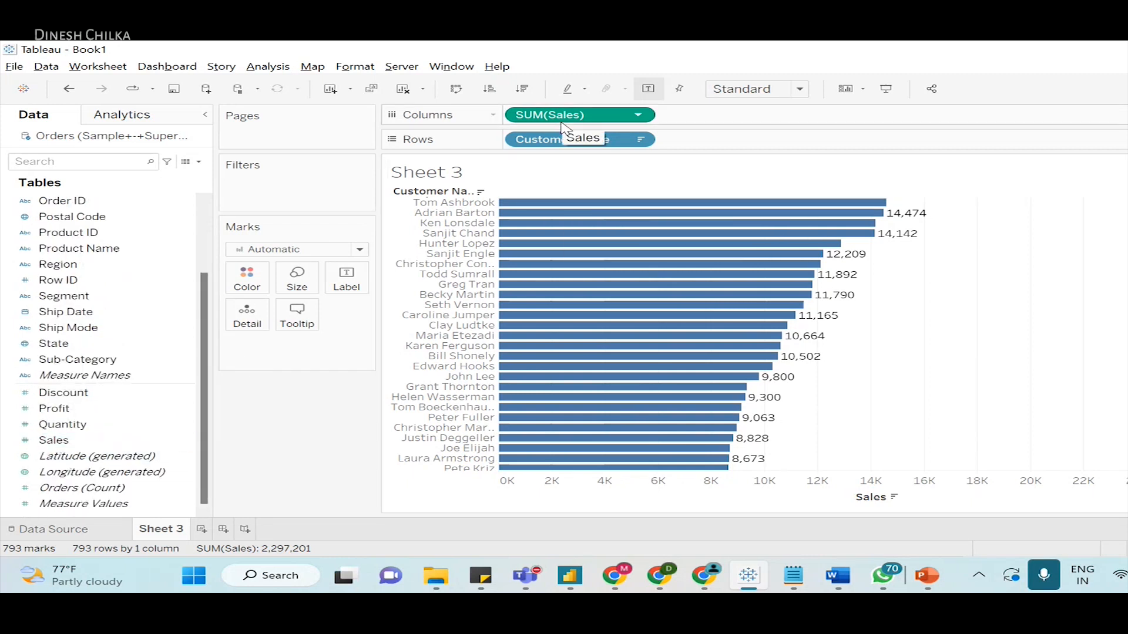
scroll(170, 304, up, 2)
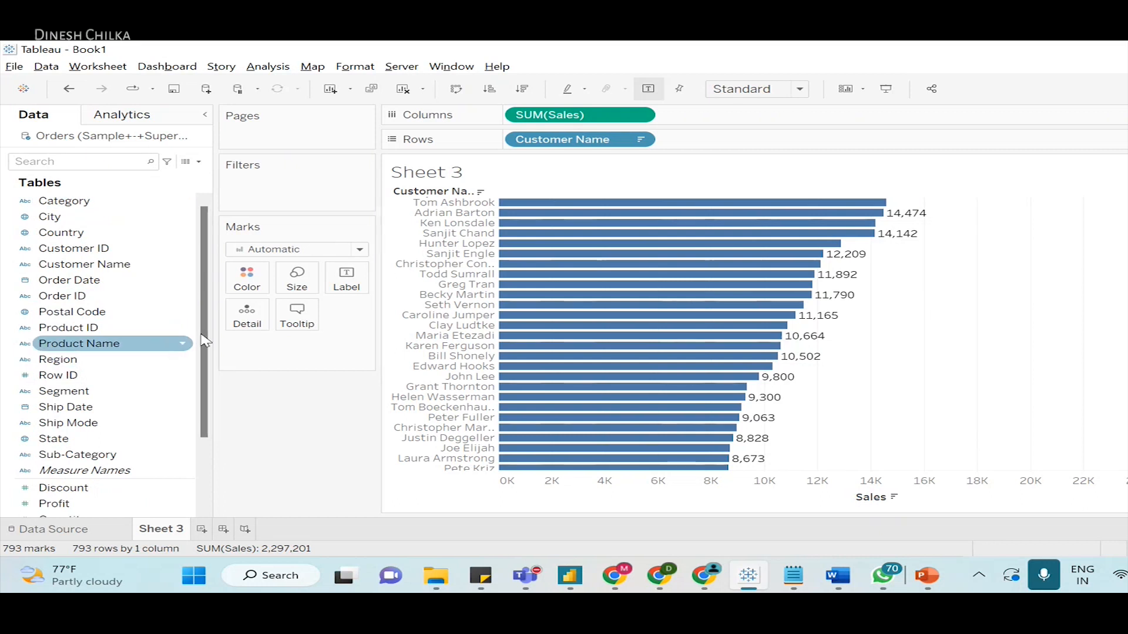
scroll(646, 311, up, 1)
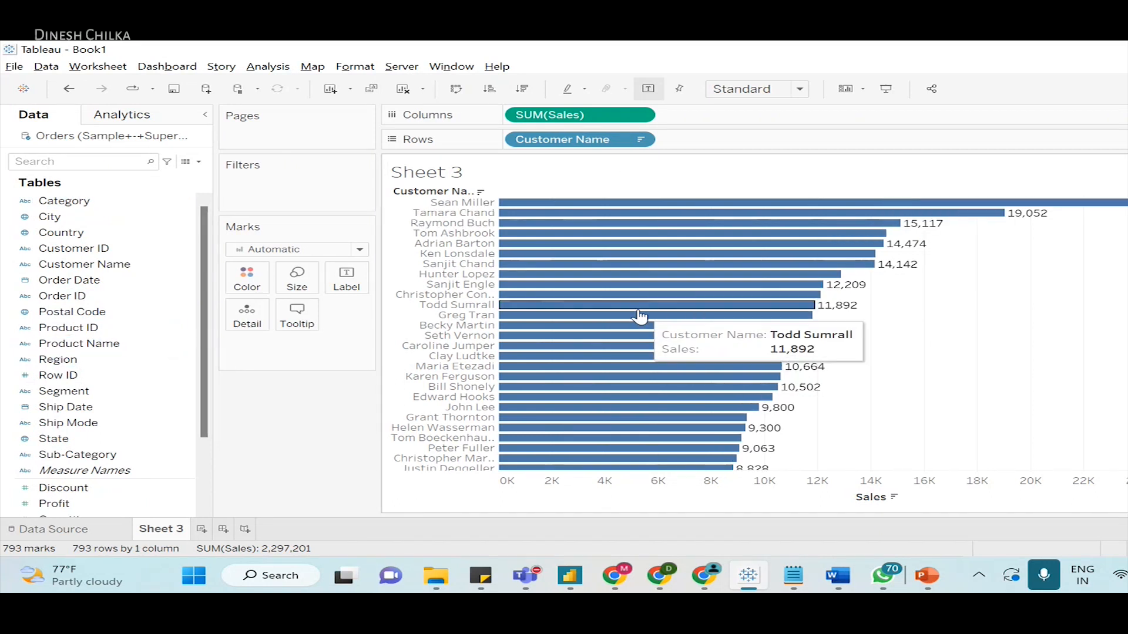
- Widen the Customer Name row headers so the customer names fit in full
drag(449, 207, 512, 212)
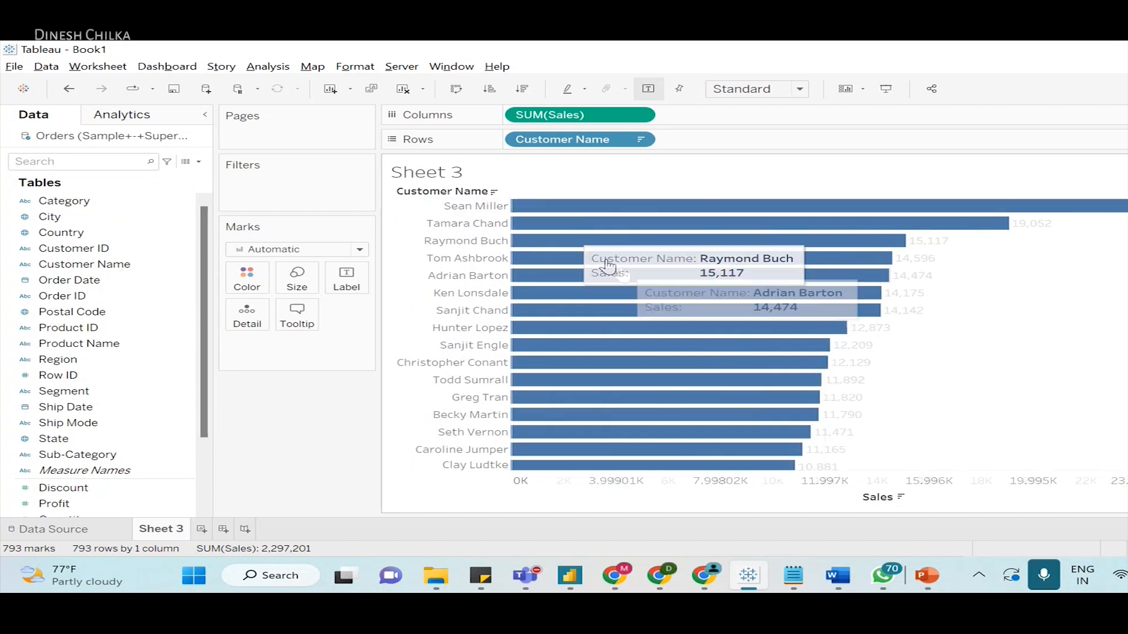
scroll(619, 354, down, 5)
scroll(611, 395, up, 5)
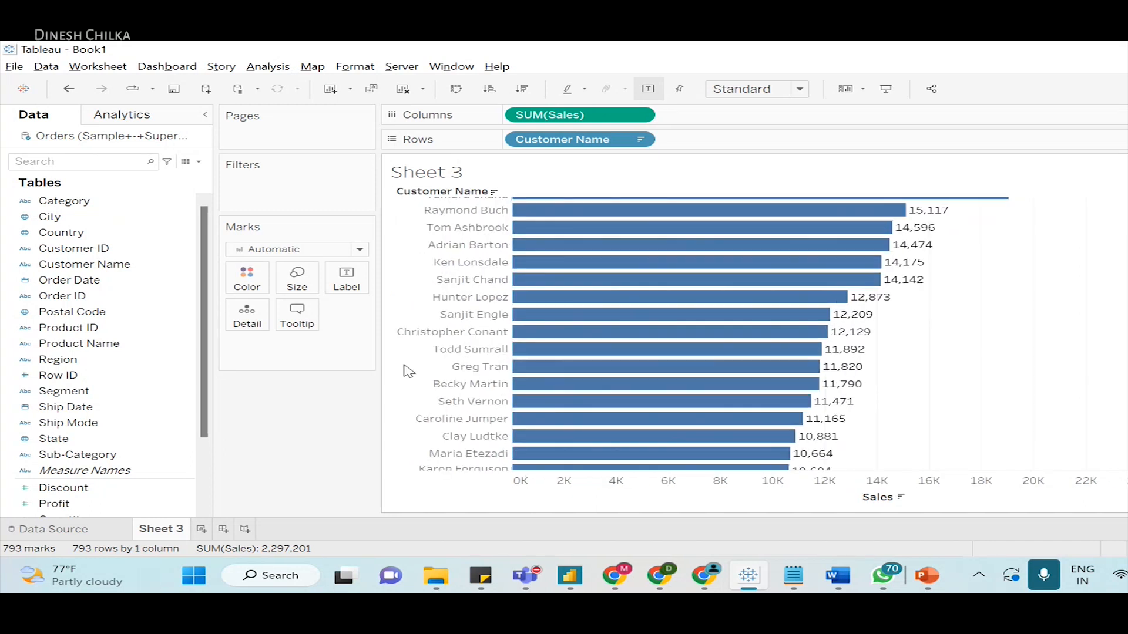
scroll(75, 377, down, 2)
scroll(75, 378, up, 2)
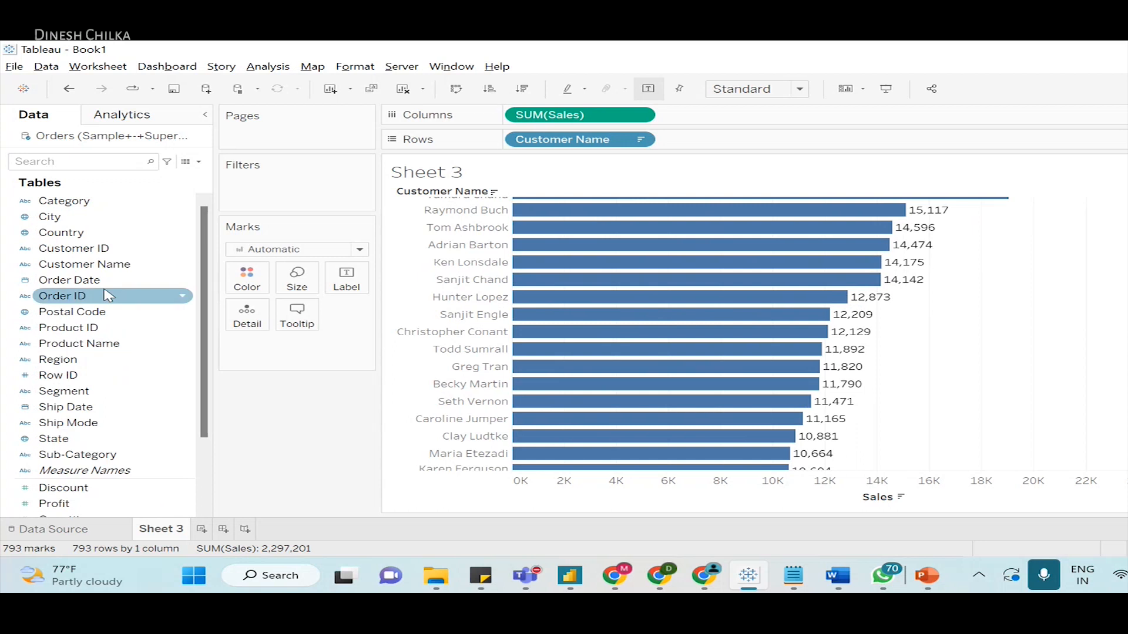
- Start a filter on Customer Name and browse its list of members
drag(117, 270, 279, 186)
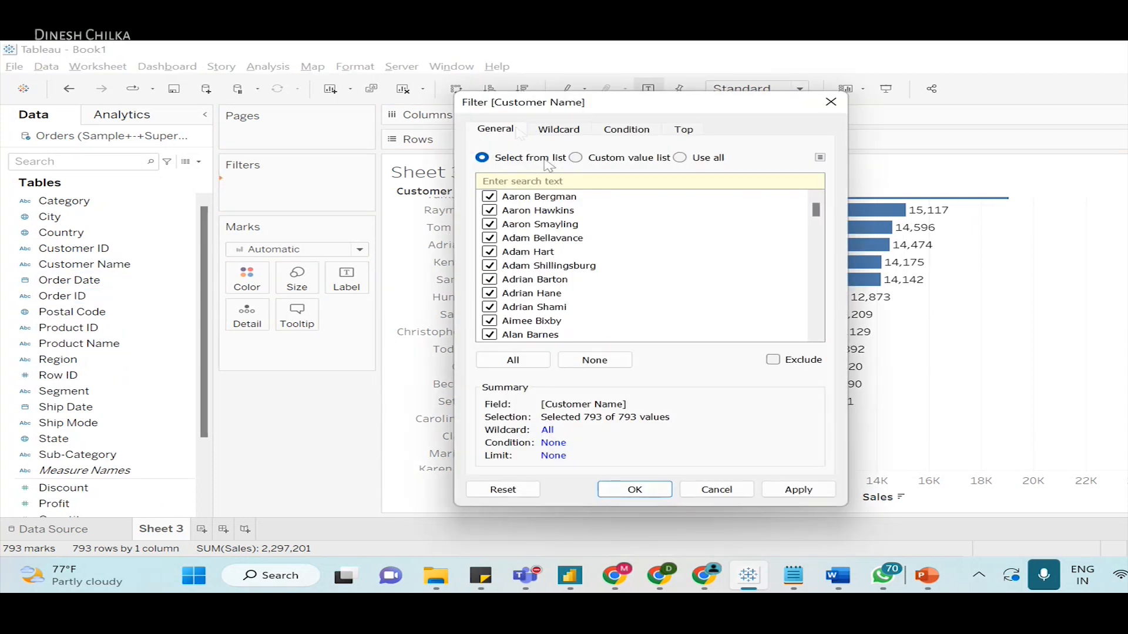
scroll(562, 235, down, 5)
scroll(568, 261, up, 5)
scroll(566, 263, down, 4)
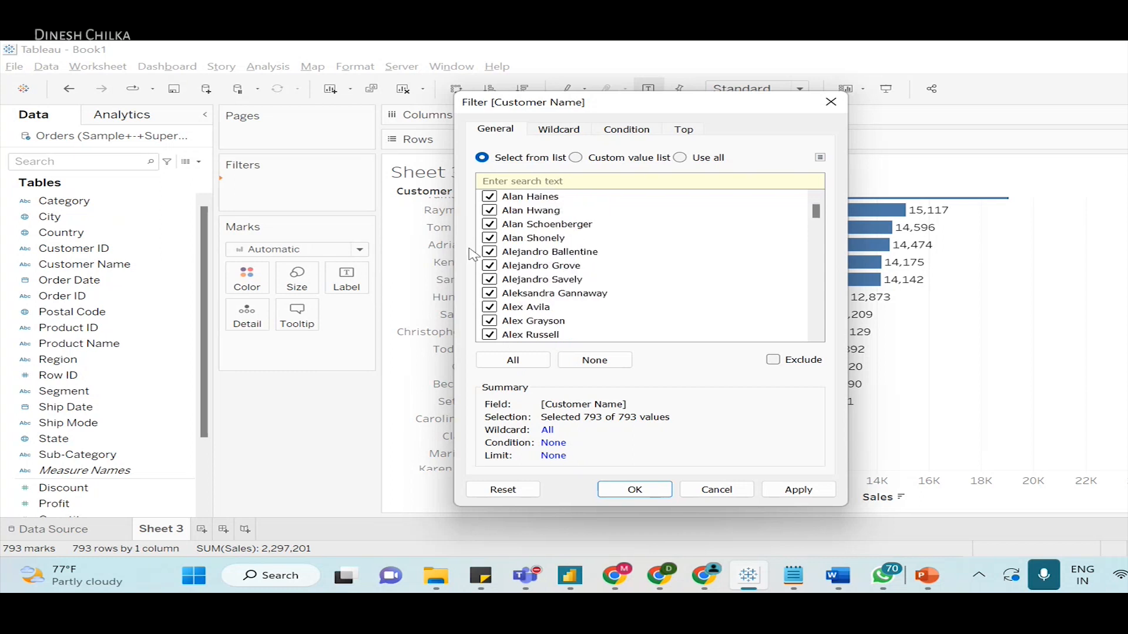
- Review the Wildcard, Condition and General options of the Customer Name filter and close it without filtering
click(568, 132)
click(641, 138)
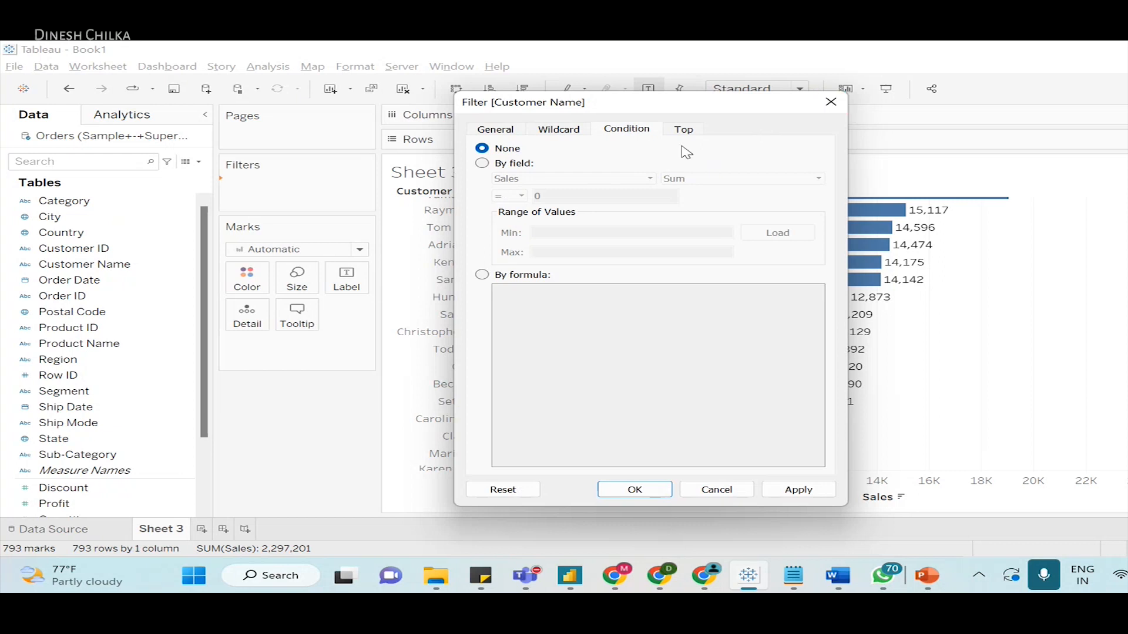
click(574, 132)
click(484, 139)
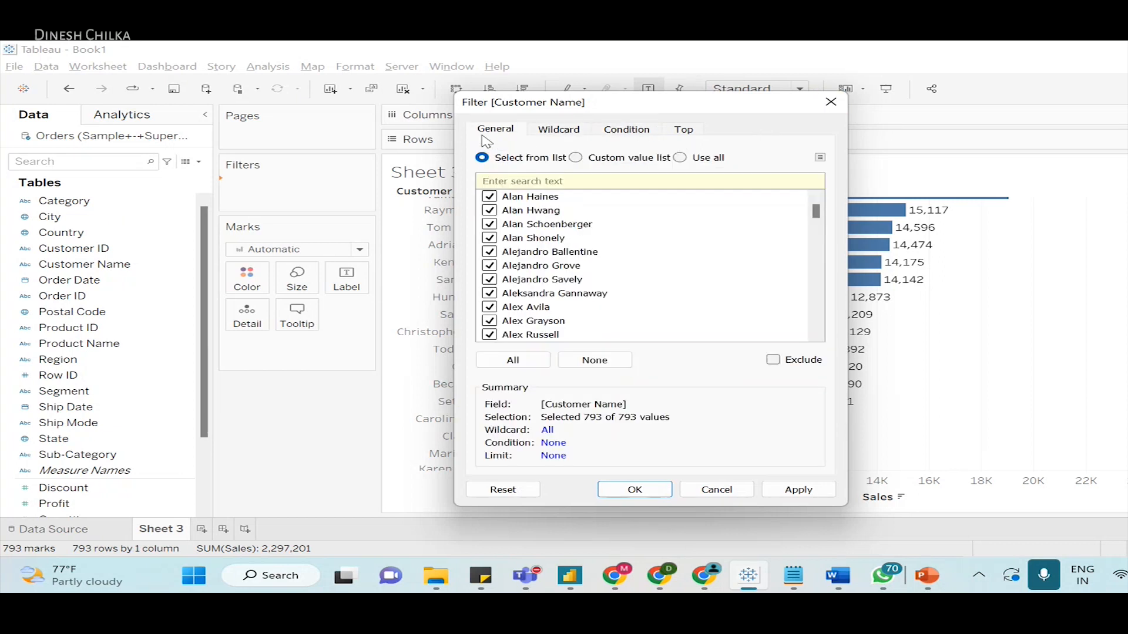
scroll(588, 302, down, 4)
scroll(583, 302, up, 4)
scroll(587, 307, up, 4)
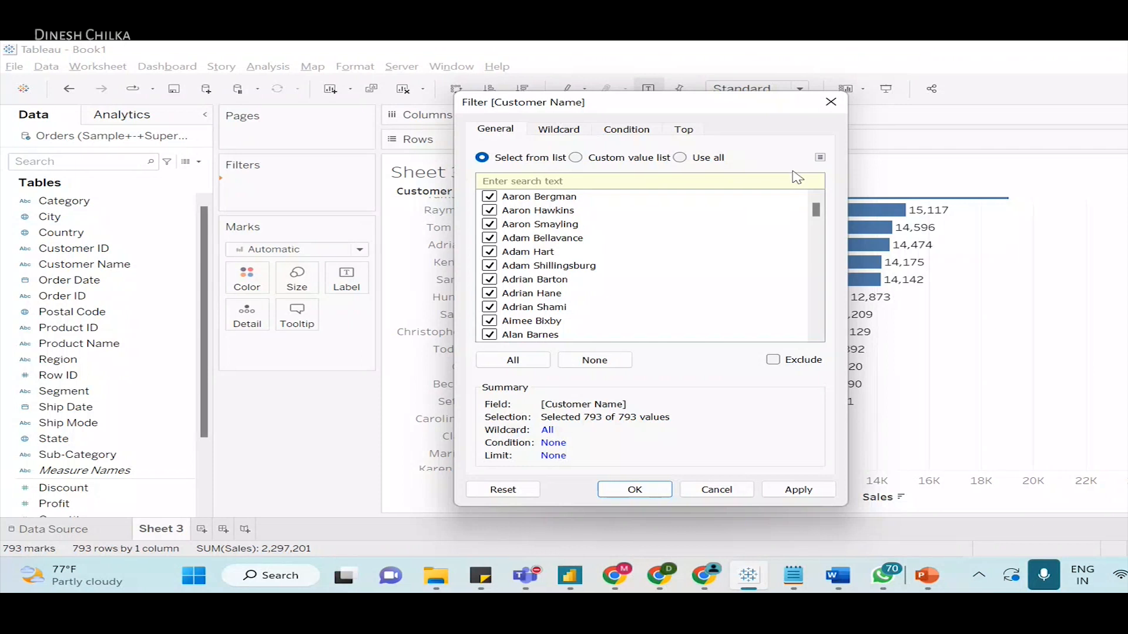
click(831, 102)
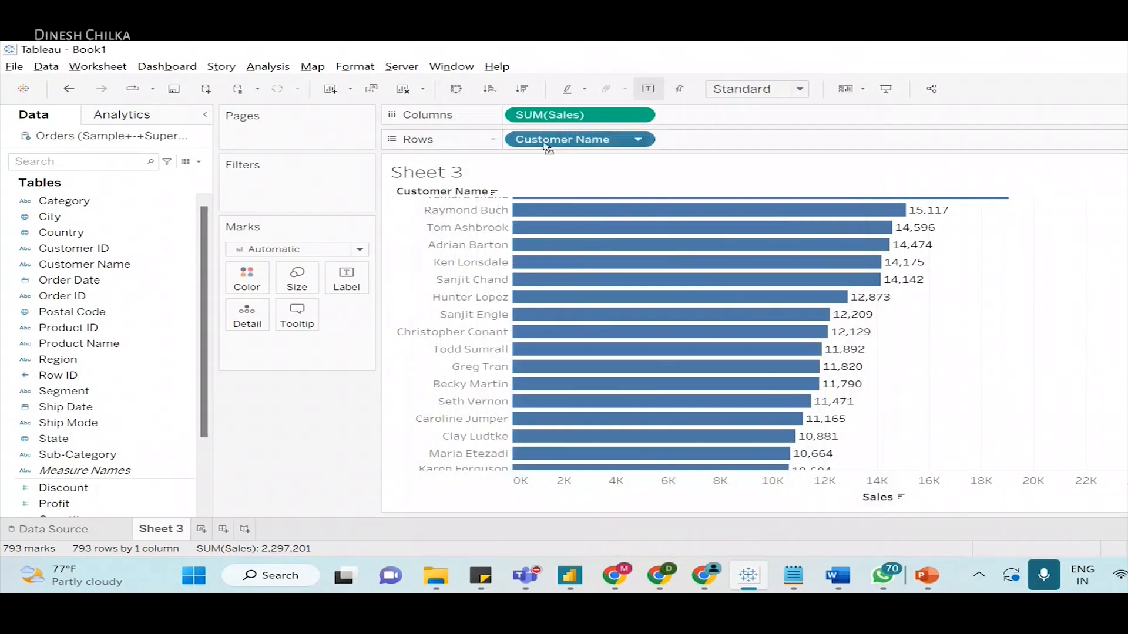
- Replace Customer Name with Product Name in Rows, adding all members of the field
drag(149, 351, 774, 147)
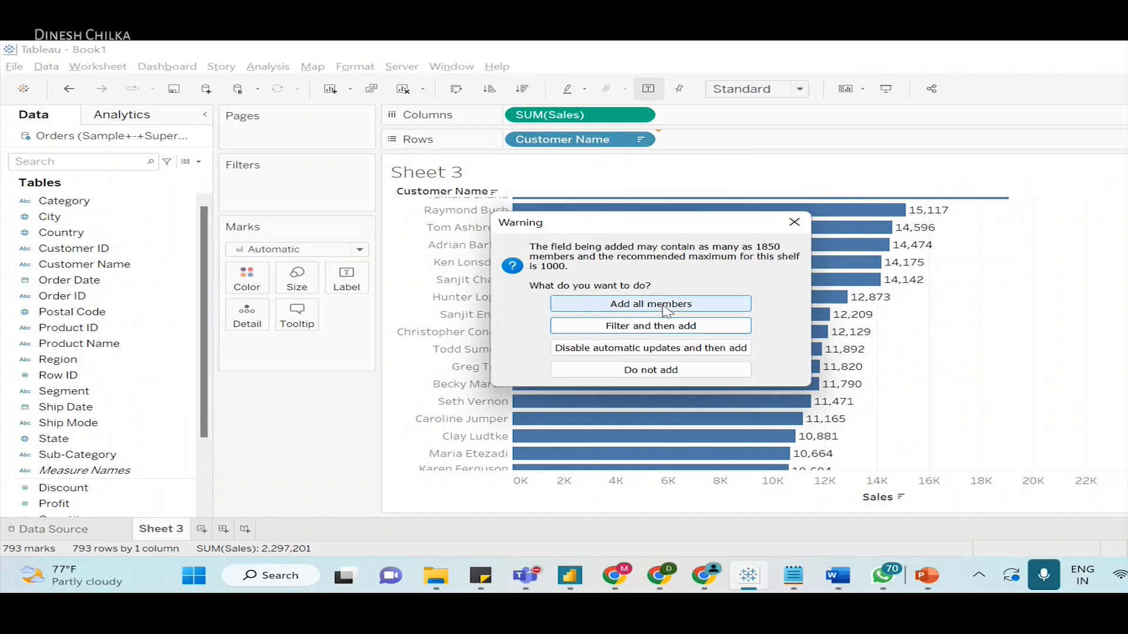
click(651, 304)
drag(562, 139, 364, 423)
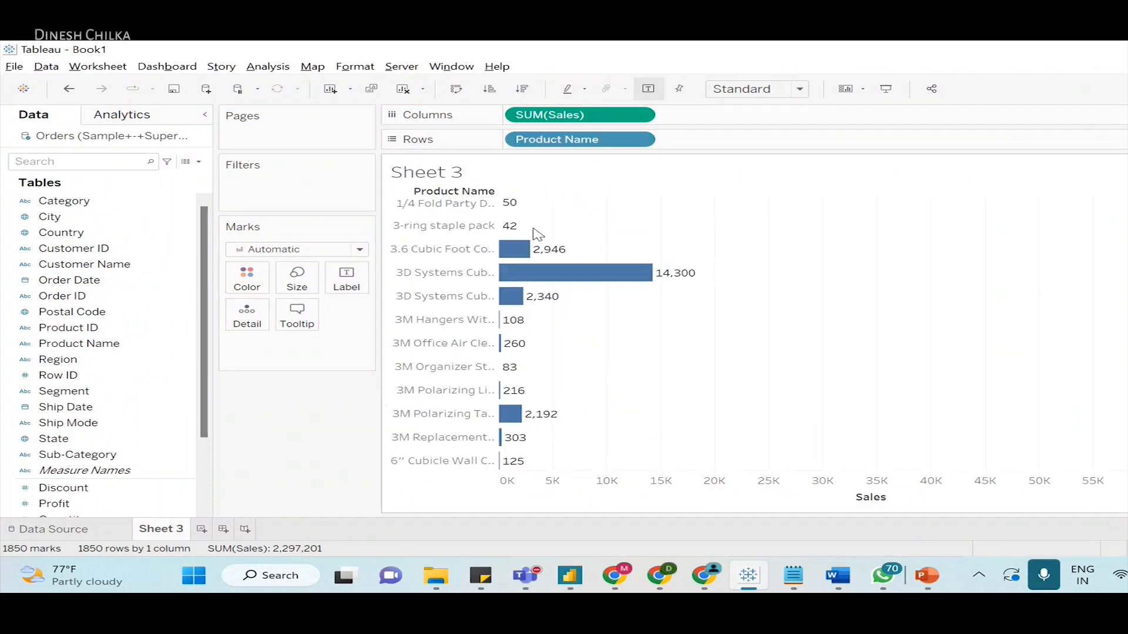
- Sort the products in descending order of sales and widen the Product Name row headers
click(518, 90)
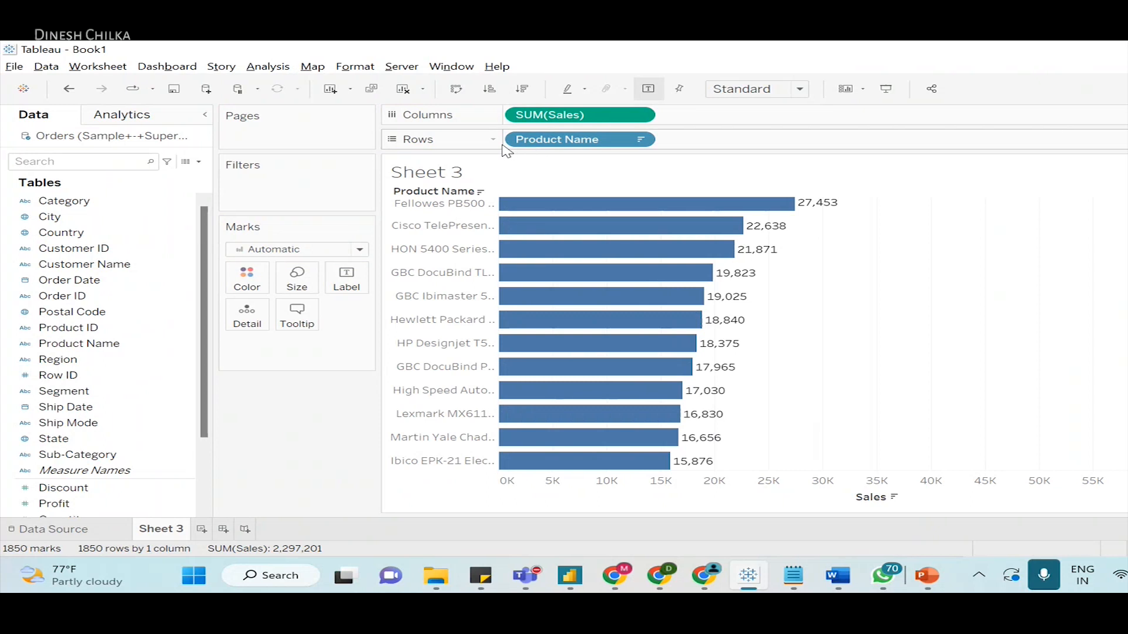
drag(498, 201, 608, 211)
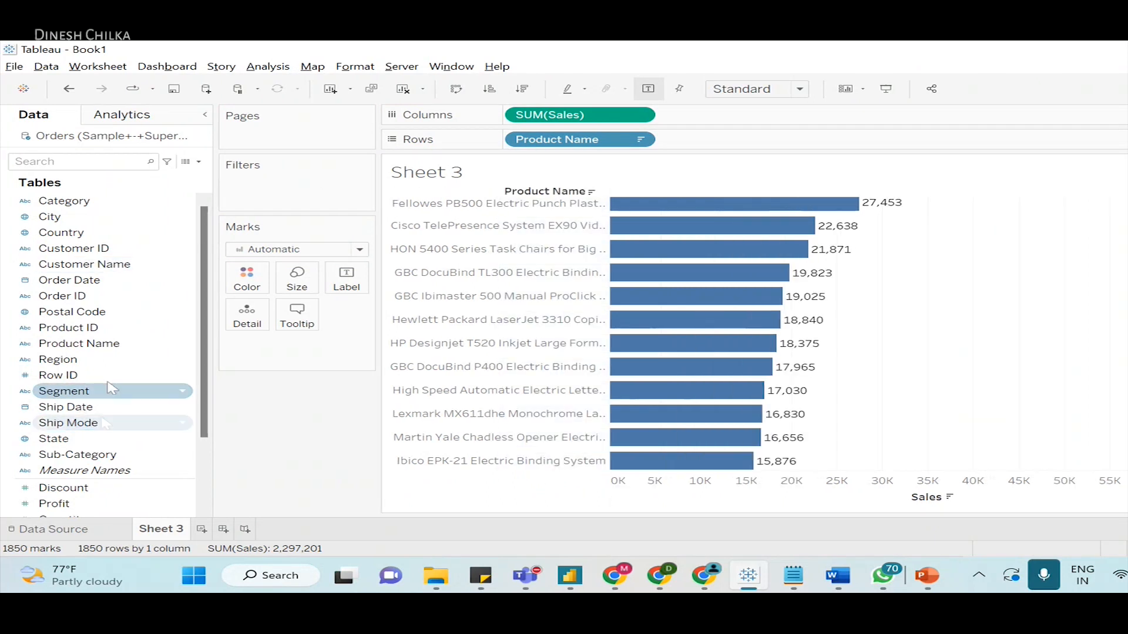
- Start a filter on Product Name, set it to Select from list, and browse the listed products
drag(108, 351, 305, 197)
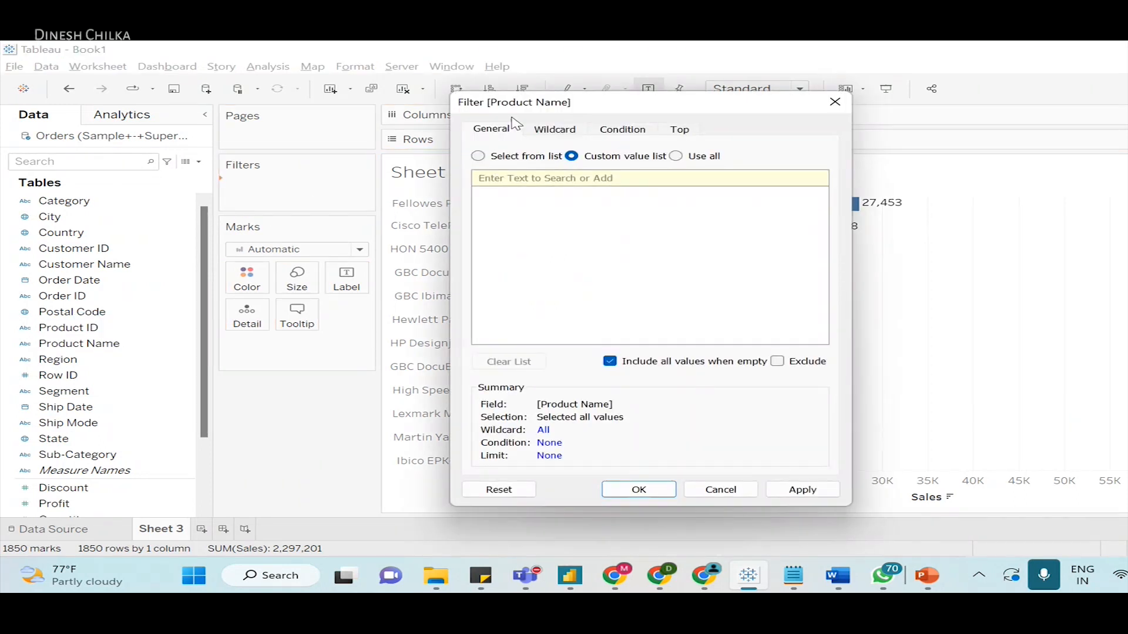
click(478, 157)
scroll(590, 298, down, 5)
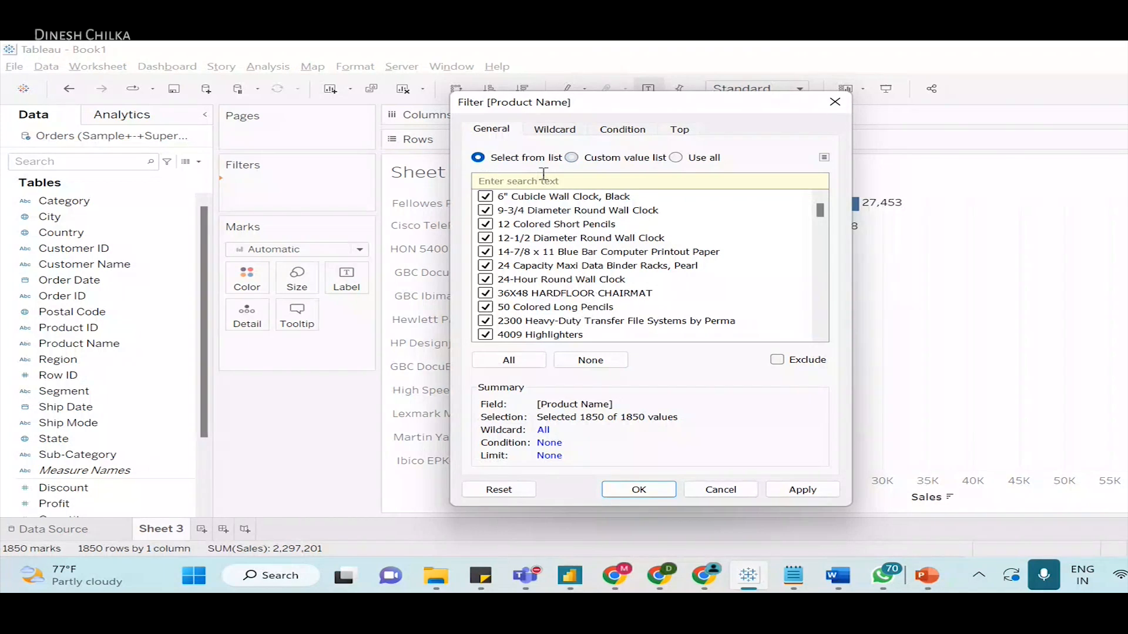
scroll(614, 283, up, 4)
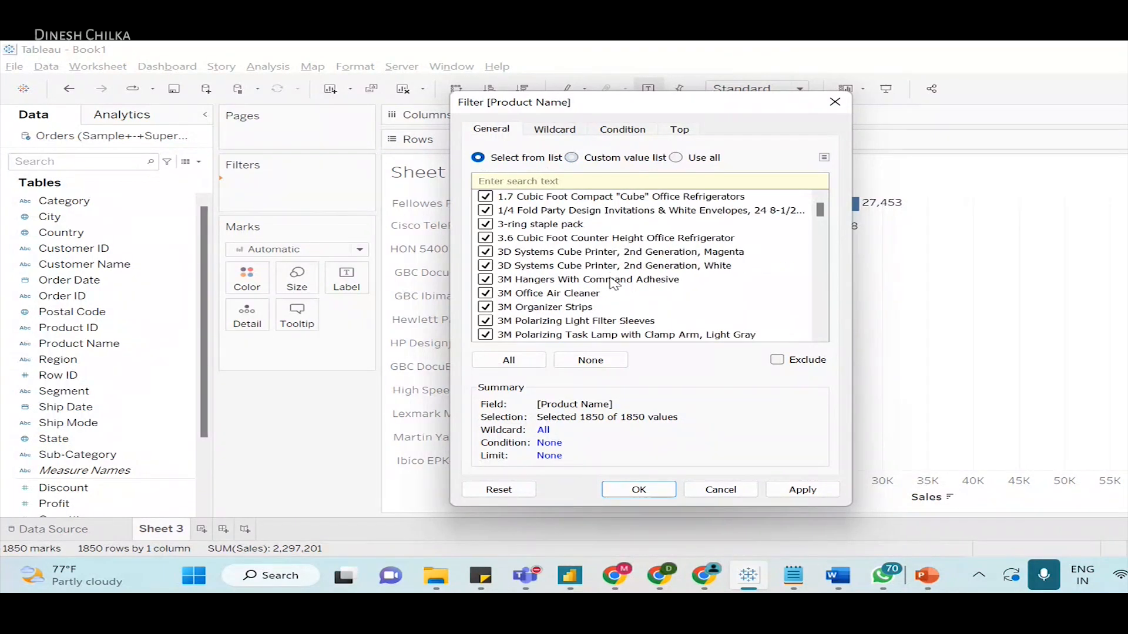
scroll(614, 288, down, 4)
scroll(613, 297, down, 4)
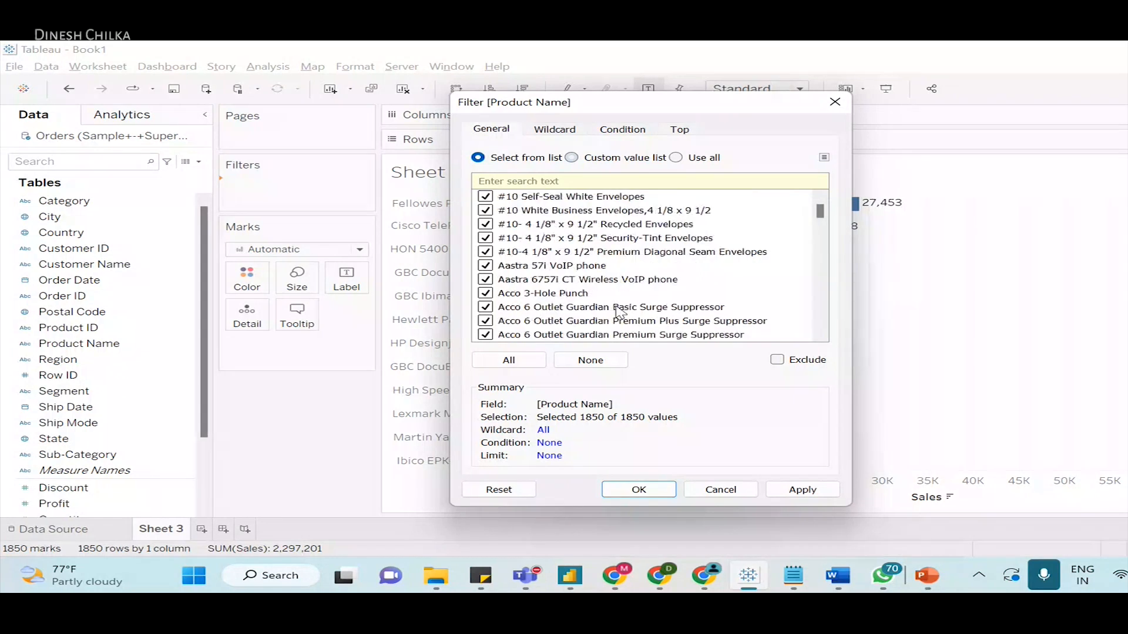
scroll(619, 311, down, 4)
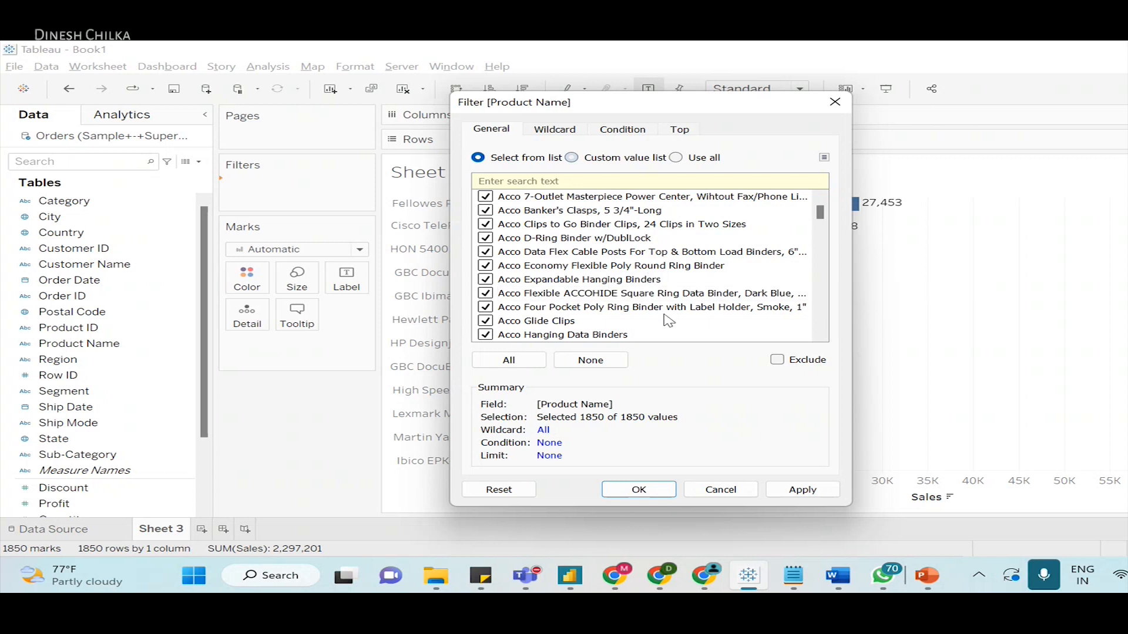
- Deselect all products in the Product Name filter and search its list for "Acco"
click(623, 364)
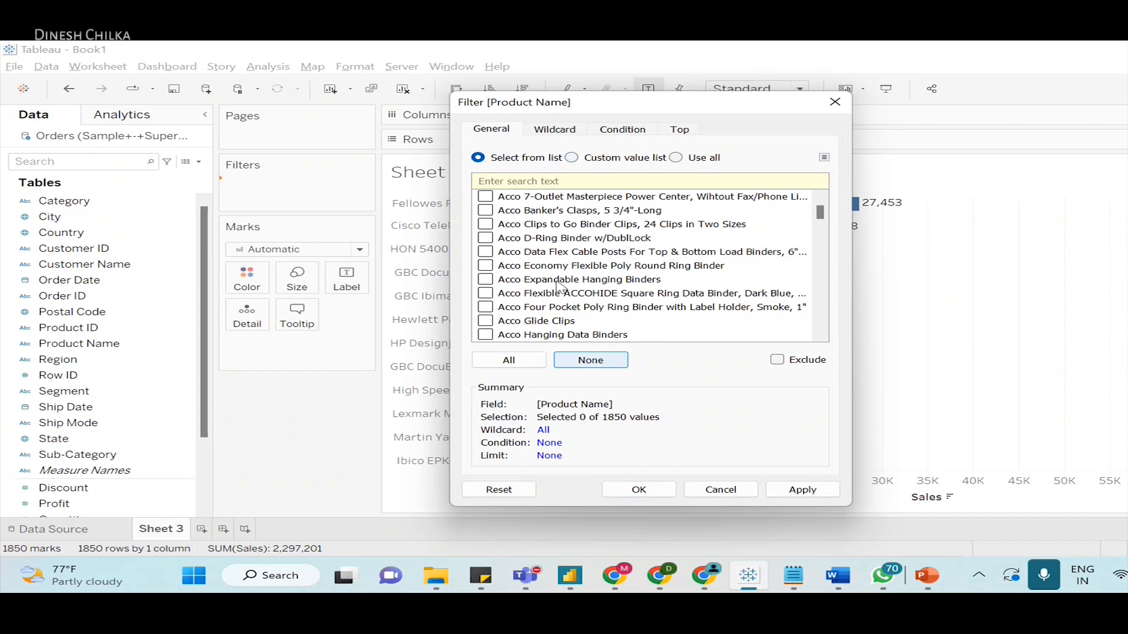
click(535, 180)
text(A)
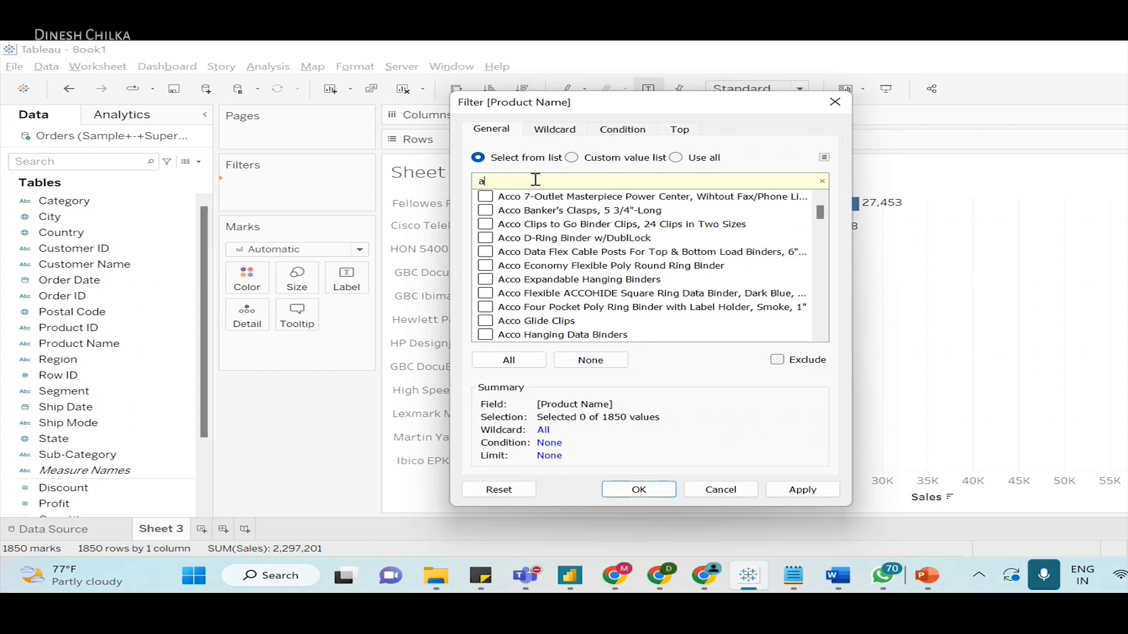
key(BackSpace)
text(Acco)
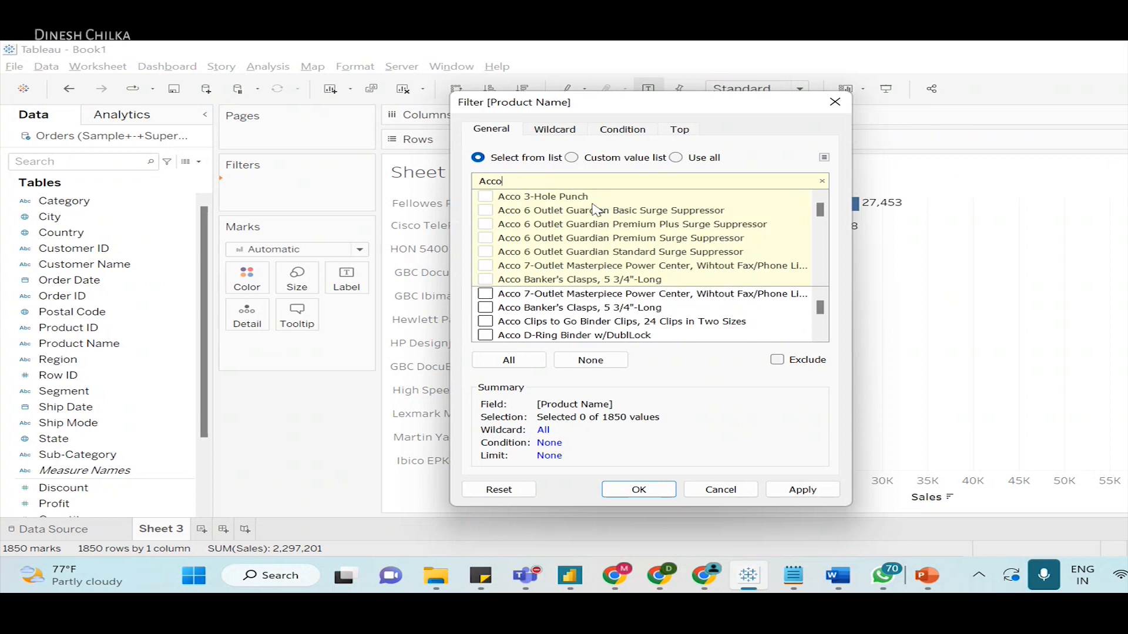
- Select all products matching the Acco search, apply the filter, and look over the filtered bar chart
click(539, 370)
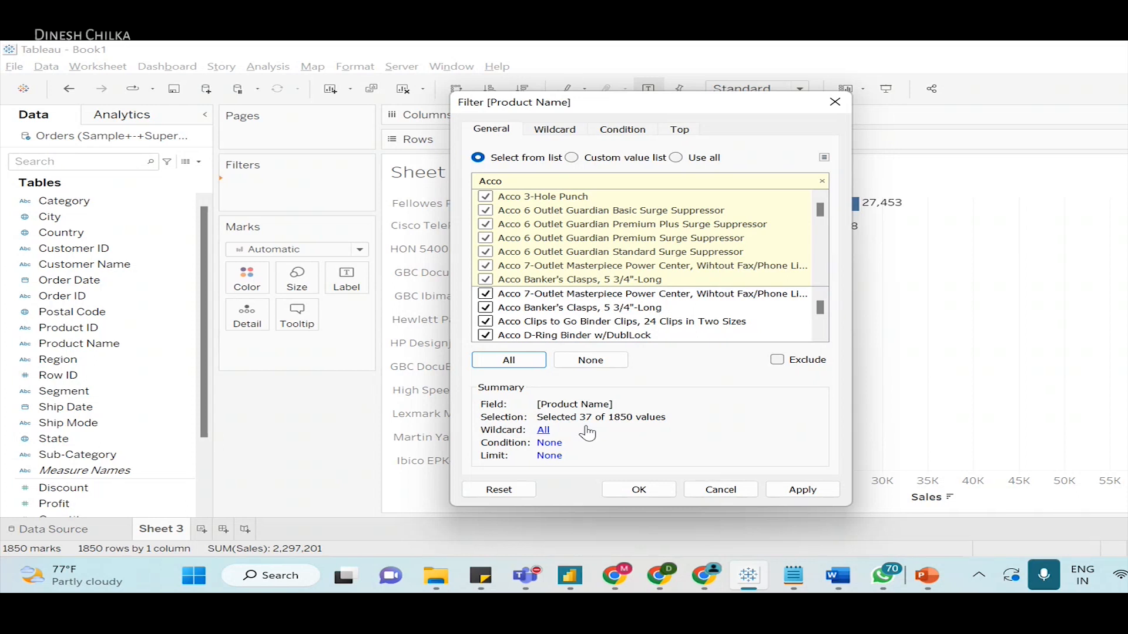
click(801, 490)
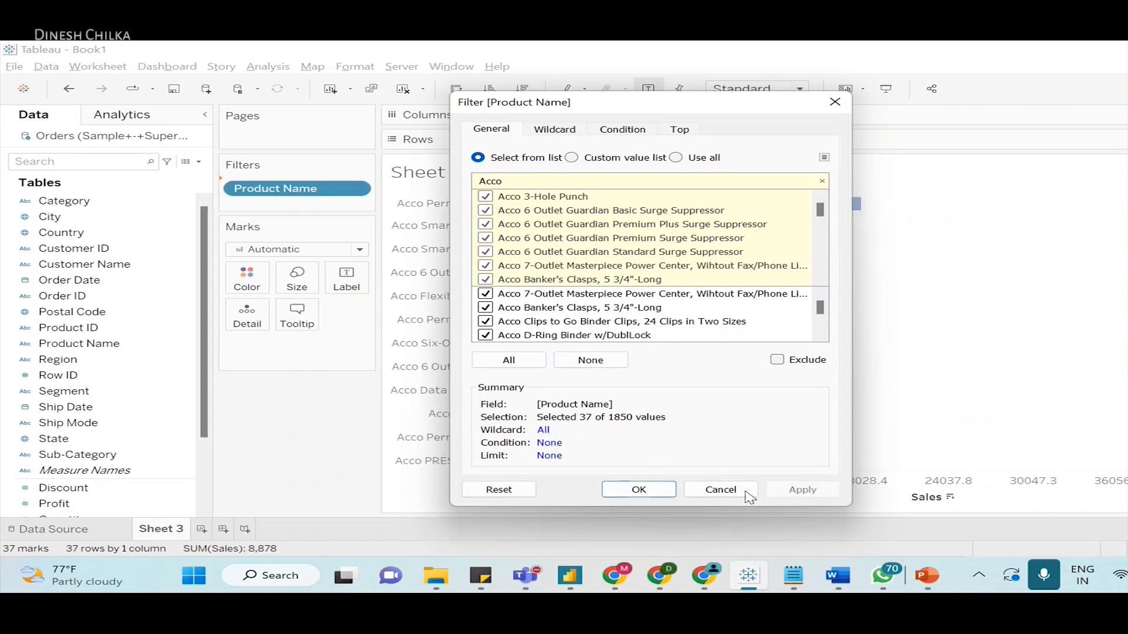
click(654, 496)
scroll(851, 396, up, 1)
scroll(846, 400, down, 3)
scroll(846, 394, down, 7)
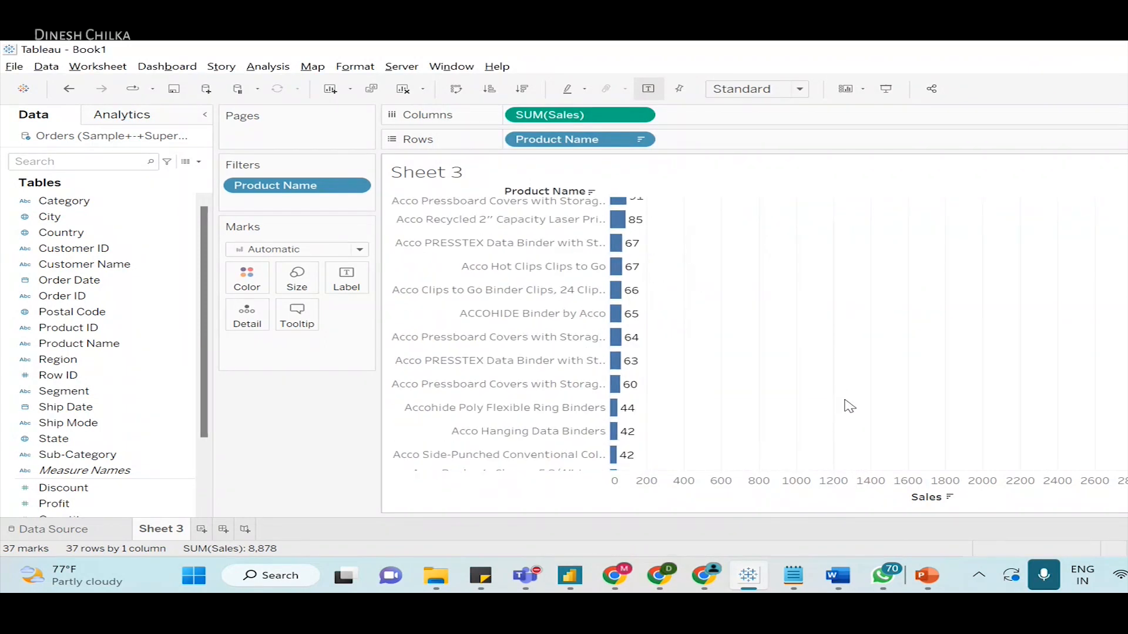
scroll(851, 406, up, 8)
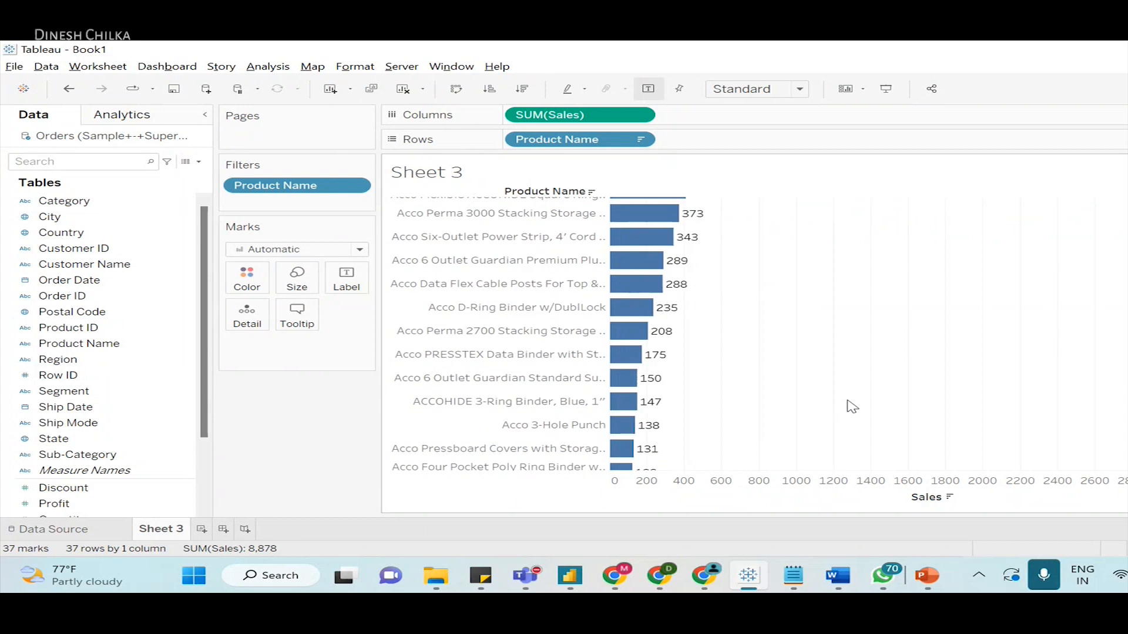
scroll(851, 406, up, 3)
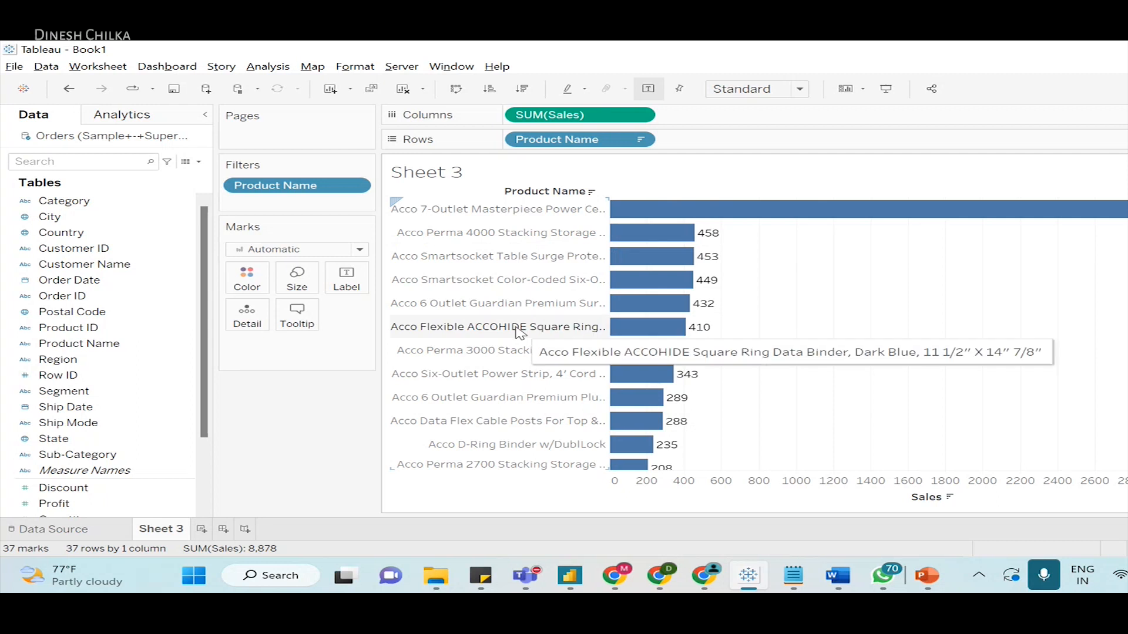
- Review the Acco products' sales bars, then reopen the Product Name filter for editing and deselect all of its products
scroll(520, 331, down, 6)
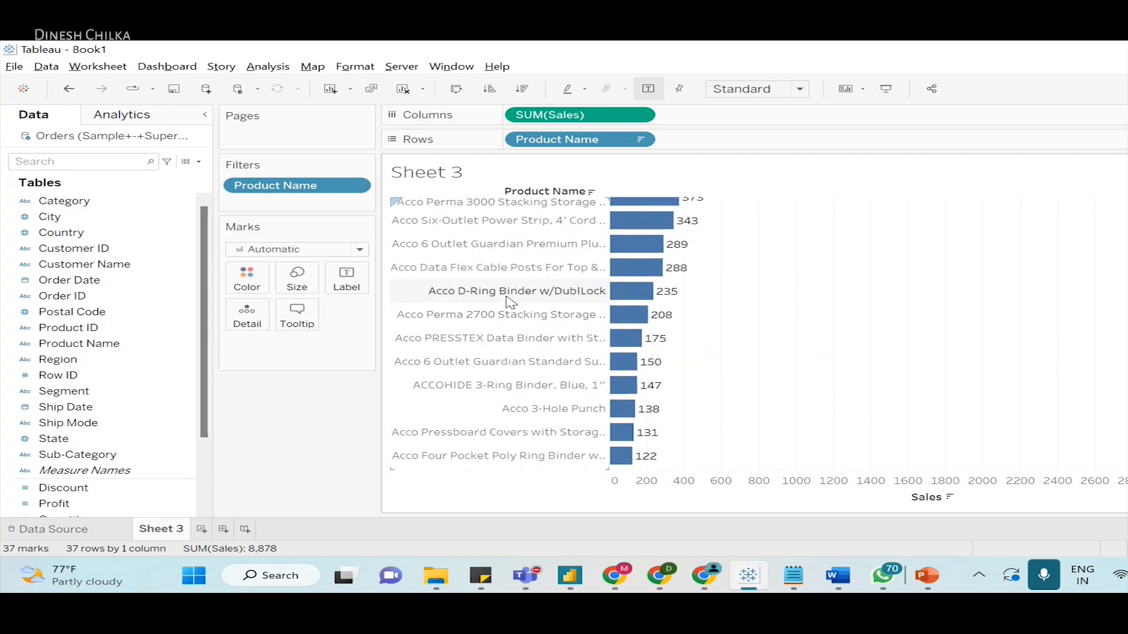
scroll(510, 302, down, 18)
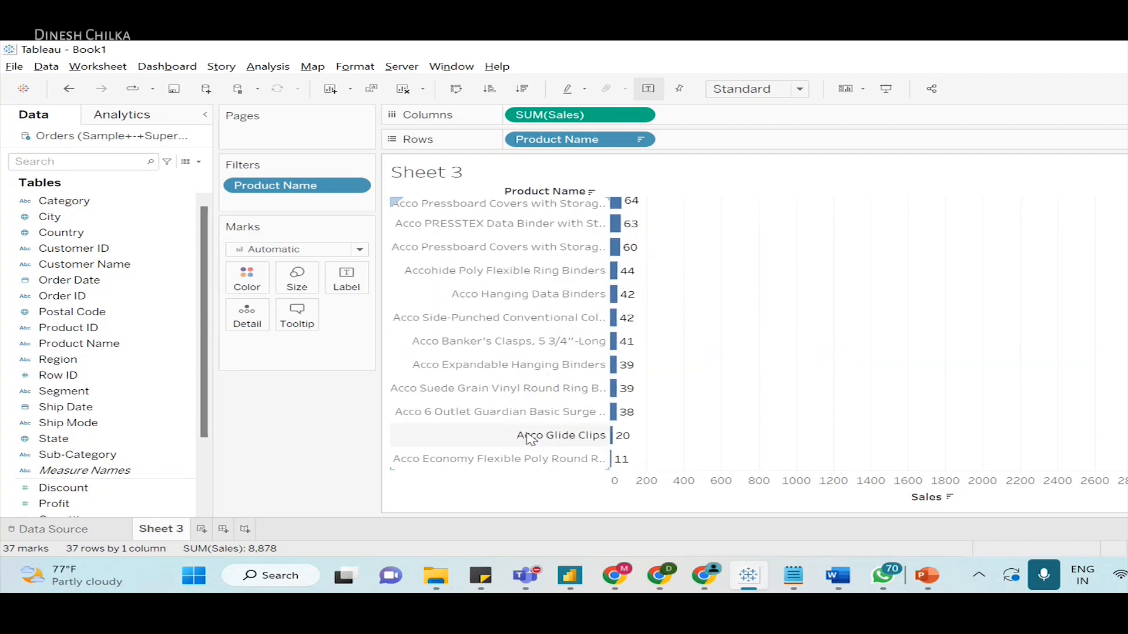
scroll(535, 447, up, 4)
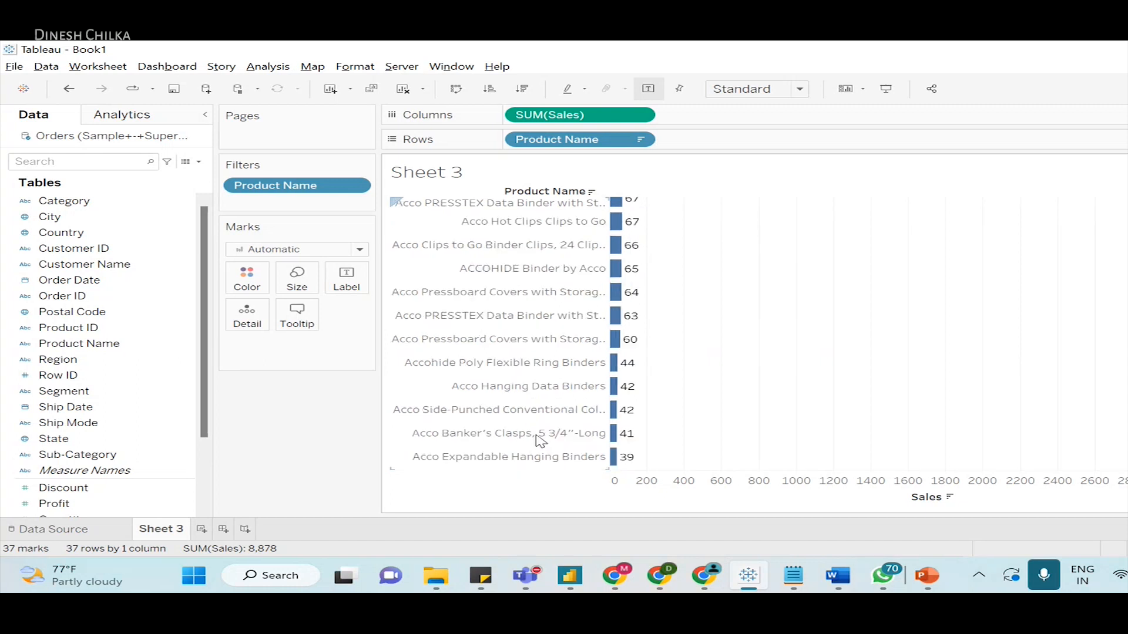
scroll(541, 441, up, 20)
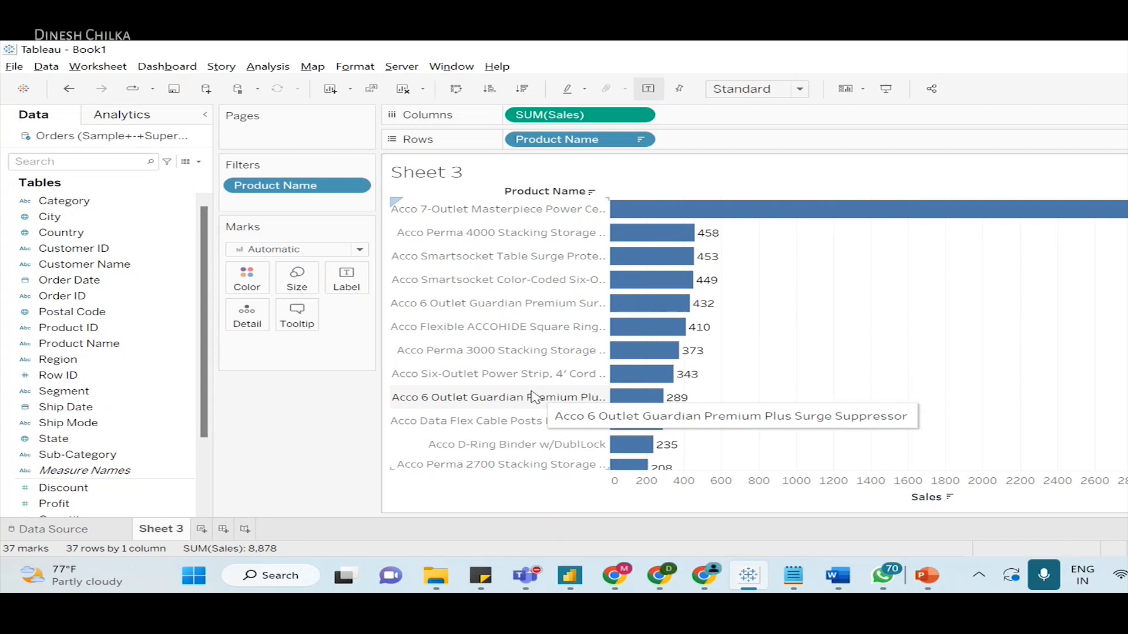
click(364, 188)
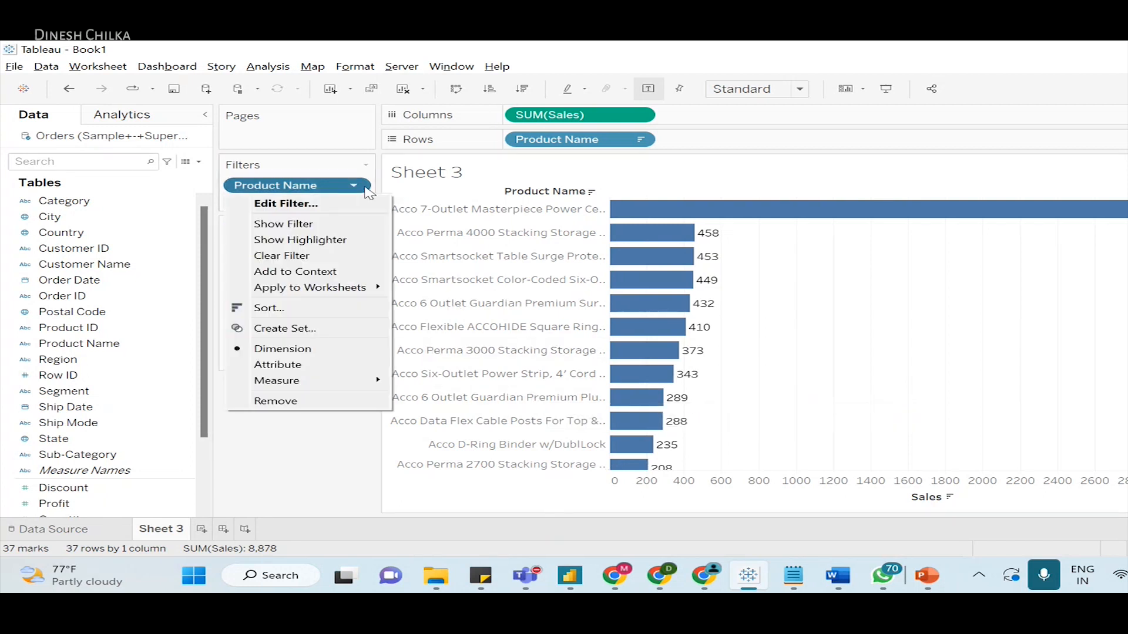
click(359, 203)
click(614, 360)
- Browse the product list in the Product Name filter and search it for "Apple"
scroll(695, 269, down, 10)
scroll(695, 269, down, 15)
scroll(706, 312, down, 15)
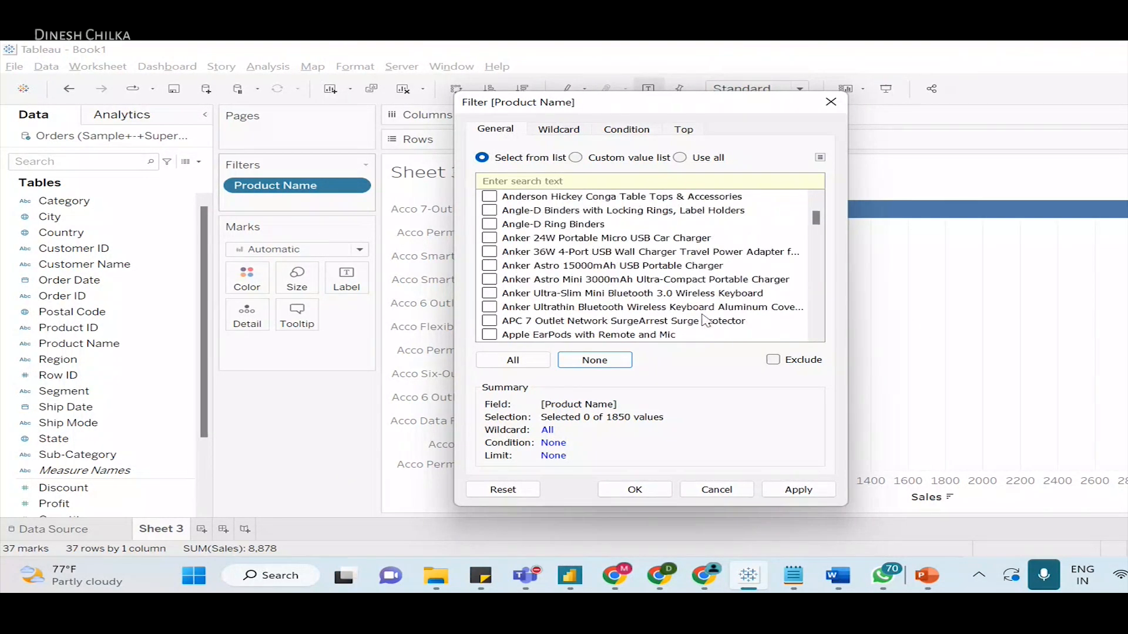
scroll(705, 320, up, 3)
scroll(702, 322, down, 3)
scroll(701, 322, down, 3)
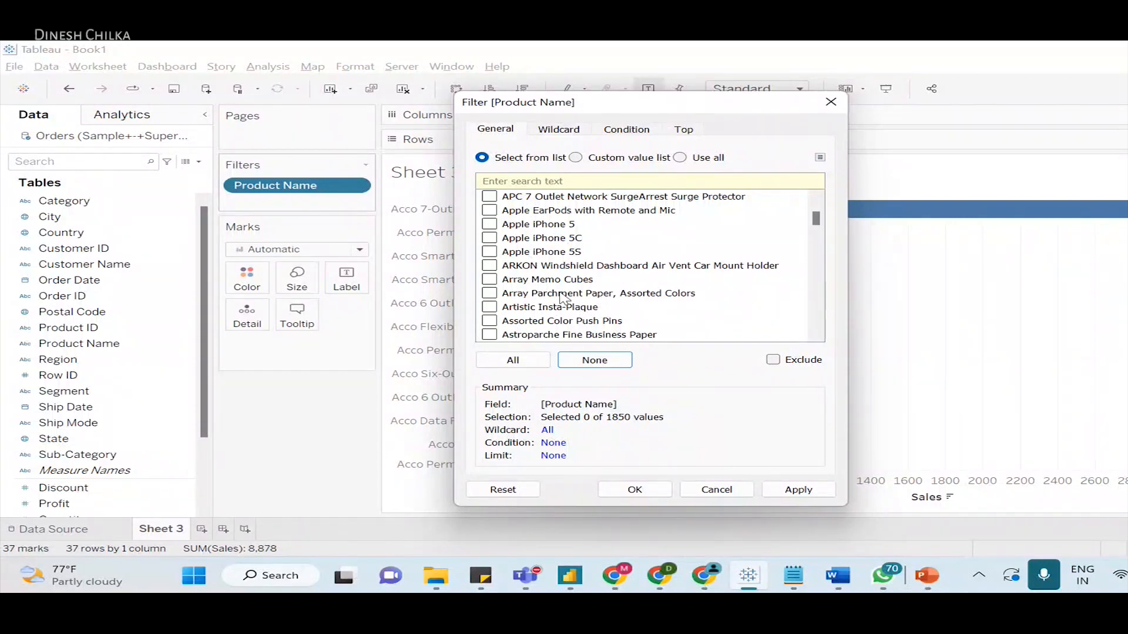
click(544, 181)
text(App)
text(le)
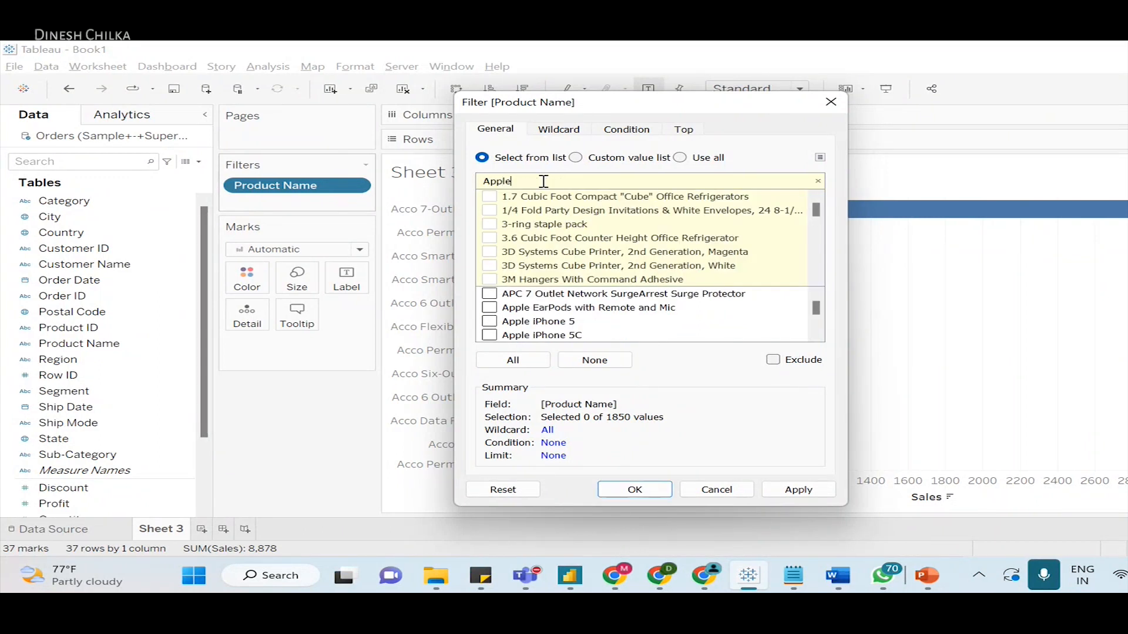
- Select all products matching the Apple search and apply the filter to the bar chart
click(541, 367)
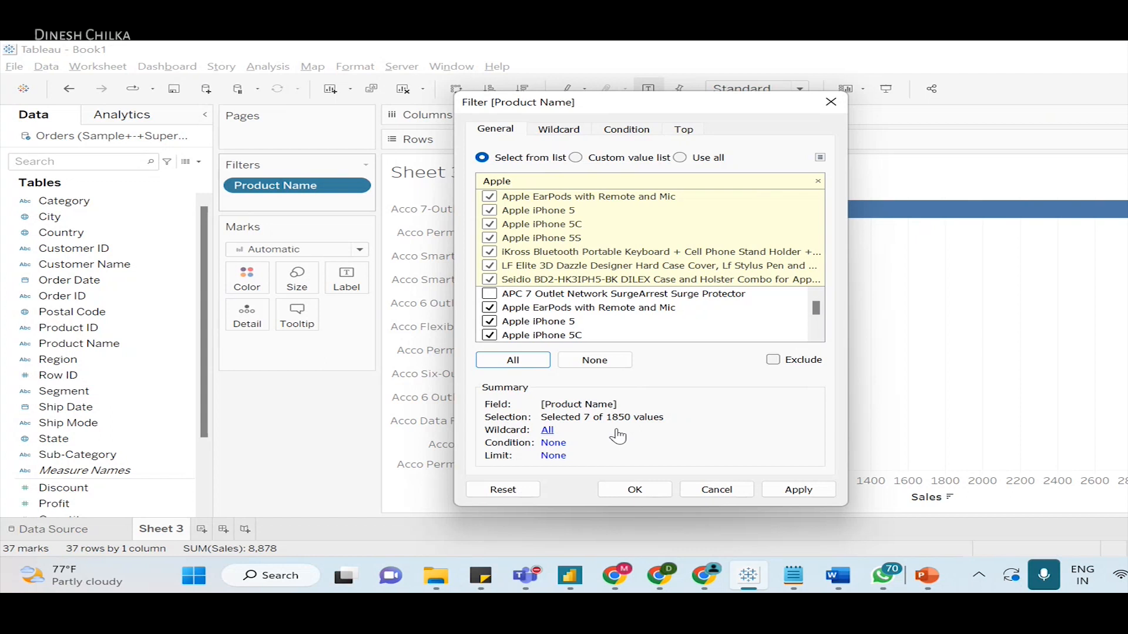
scroll(741, 294, down, 3)
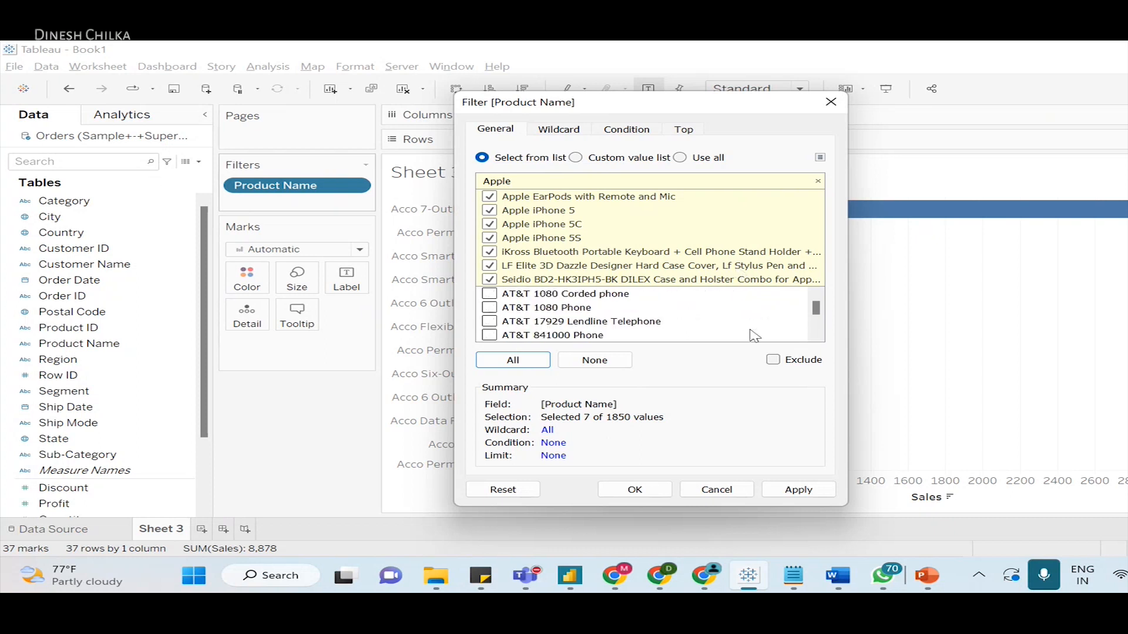
click(799, 491)
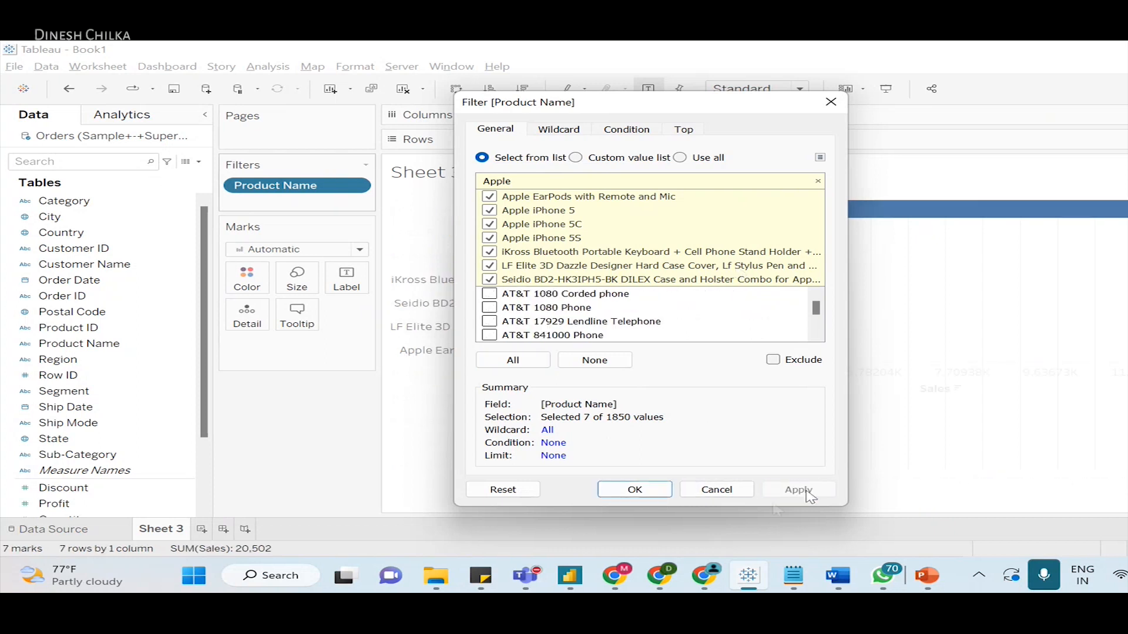
click(634, 490)
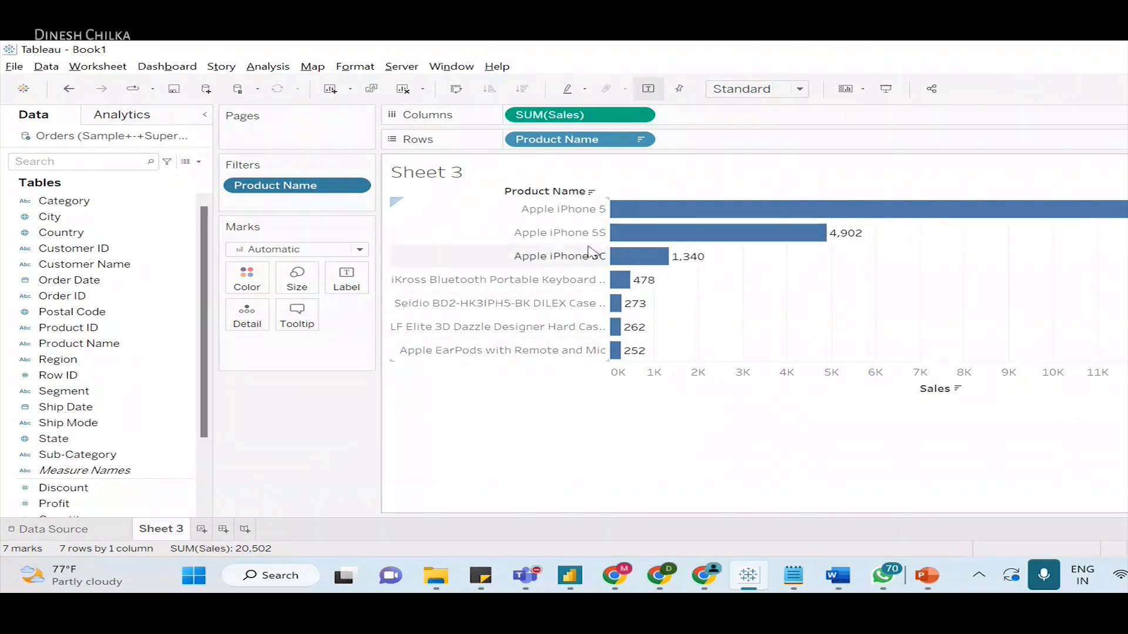
- Reopen the Product Name filter for editing and clear the selected Apple products from its list
click(363, 185)
click(350, 204)
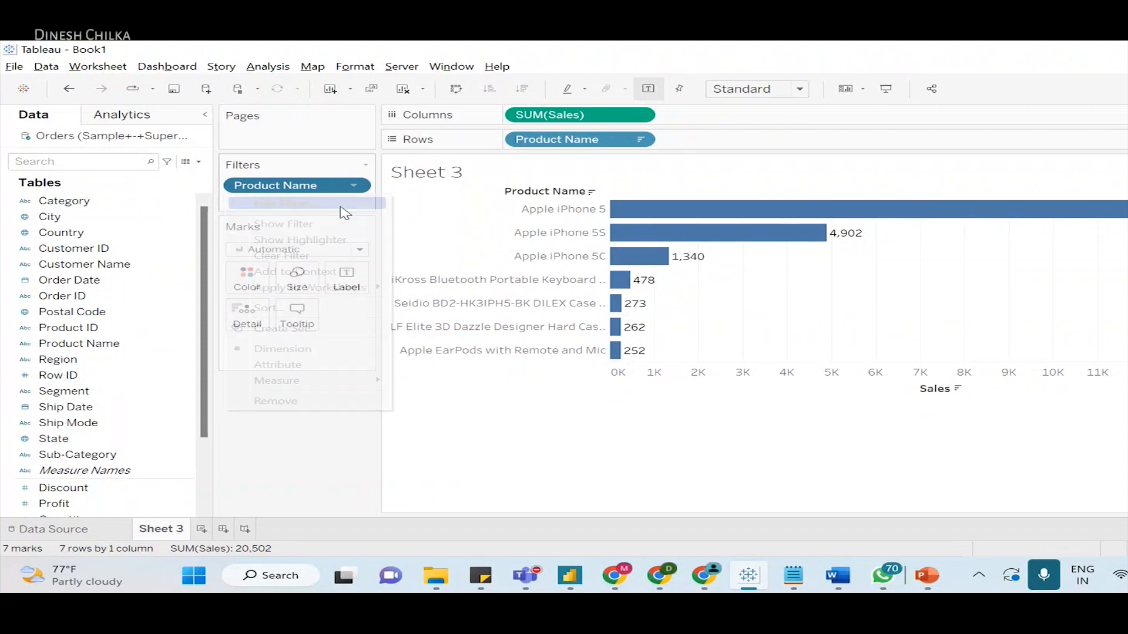
scroll(597, 270, down, 8)
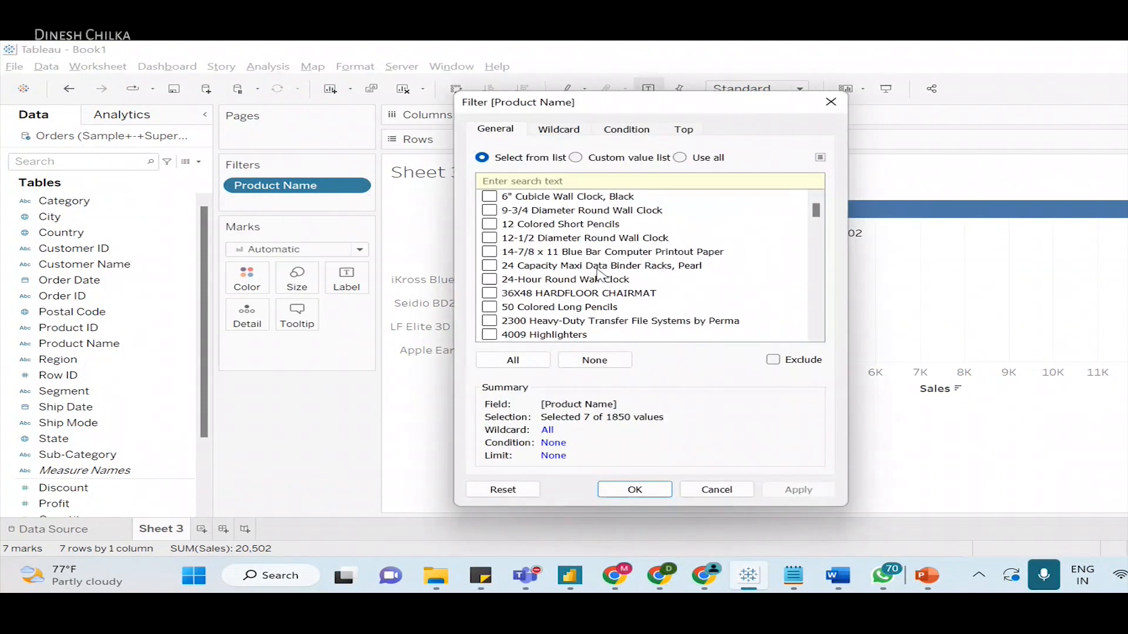
scroll(599, 276, down, 3)
scroll(611, 311, down, 6)
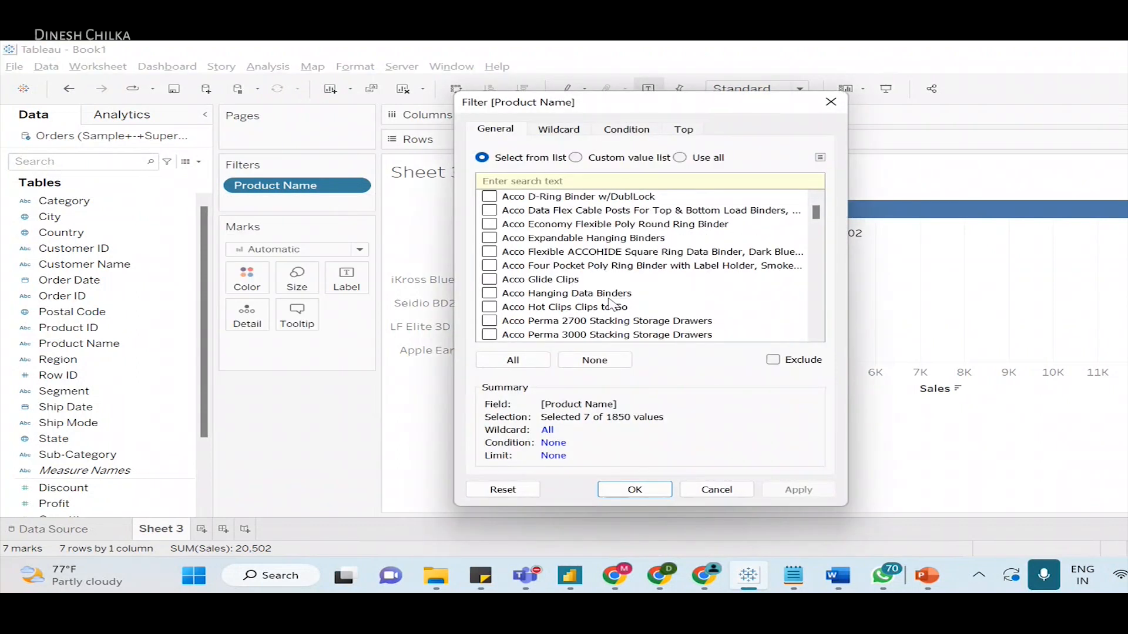
scroll(618, 333, down, 8)
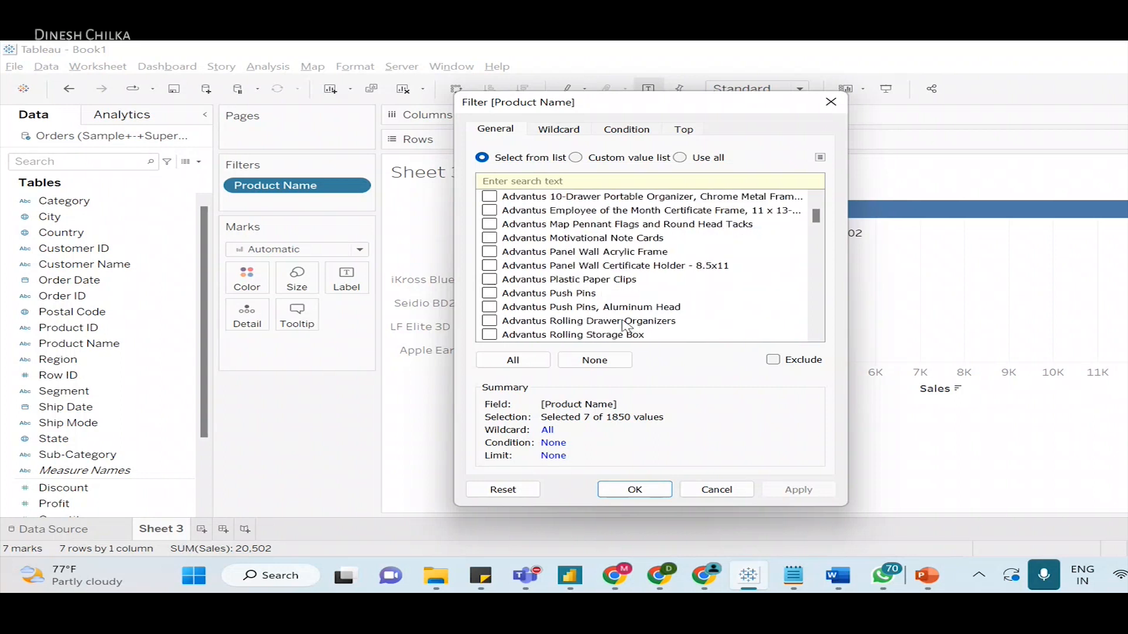
scroll(626, 325, down, 5)
scroll(634, 327, down, 5)
click(595, 359)
- Look through the filter's product list down to the Belkin items and search it for "Belkin"
scroll(652, 329, down, 10)
scroll(662, 320, down, 12)
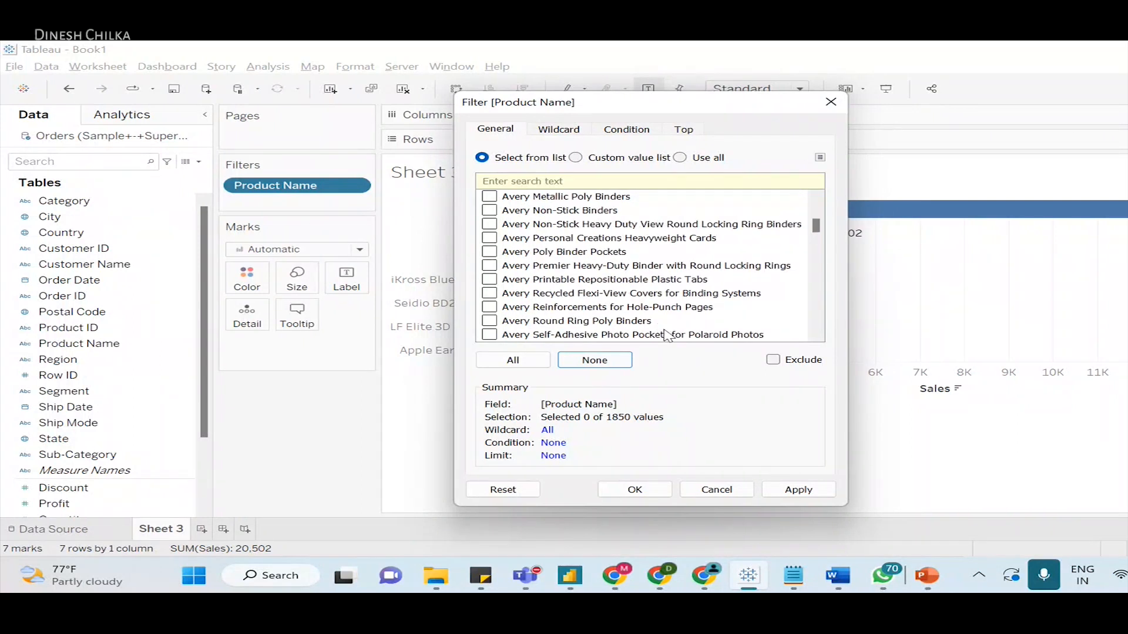
scroll(665, 329, down, 5)
scroll(667, 332, down, 5)
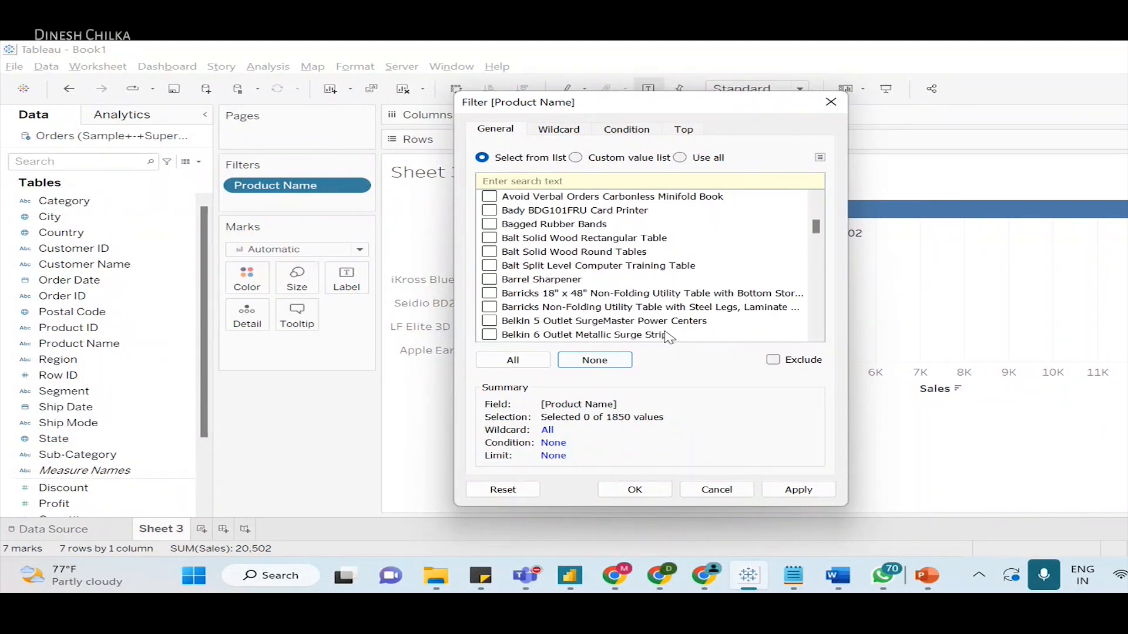
scroll(667, 332, down, 6)
scroll(611, 296, up, 2)
scroll(573, 291, up, 2)
scroll(529, 247, up, 2)
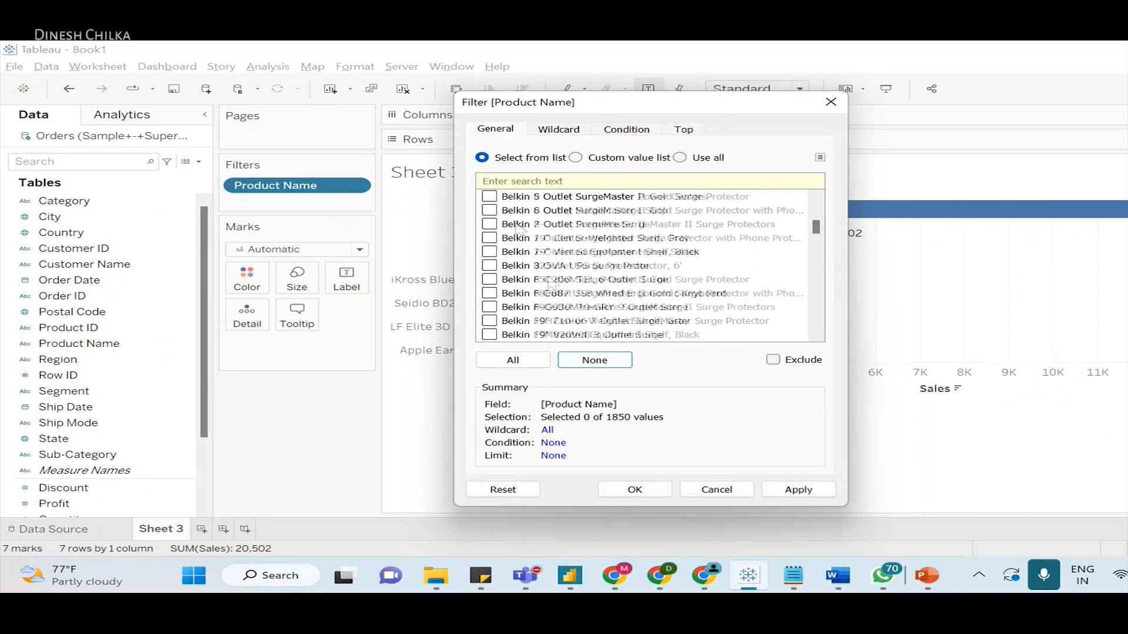
scroll(528, 247, up, 1)
click(567, 182)
text(Belkin)
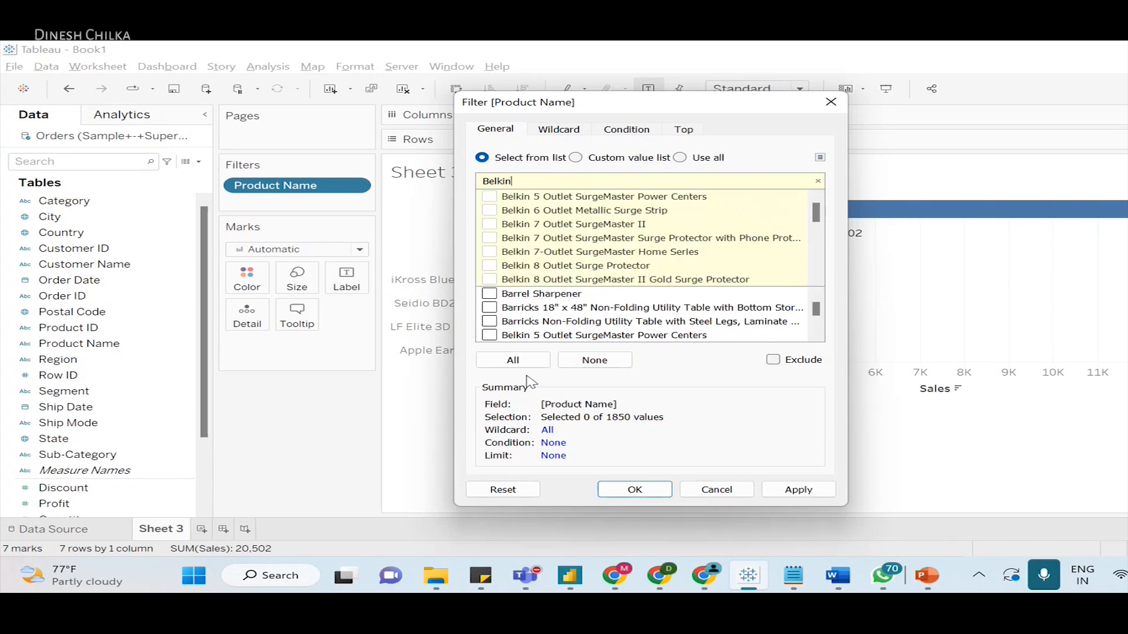
- Select all products matching the Belkin search, accept the filter, and look over the resulting bars
click(514, 360)
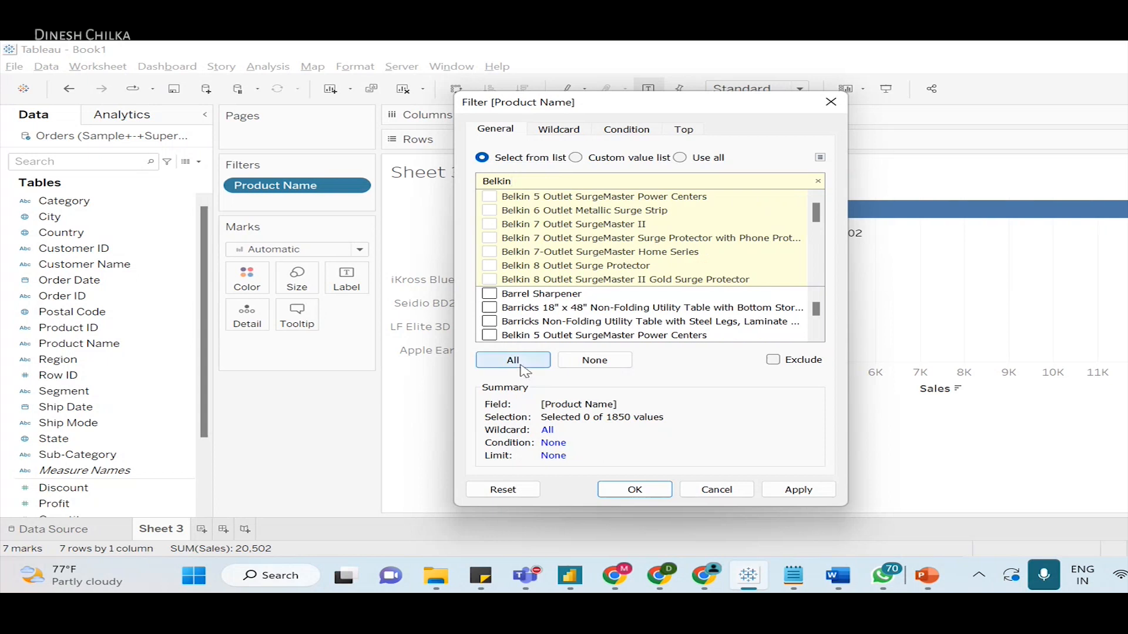
click(657, 496)
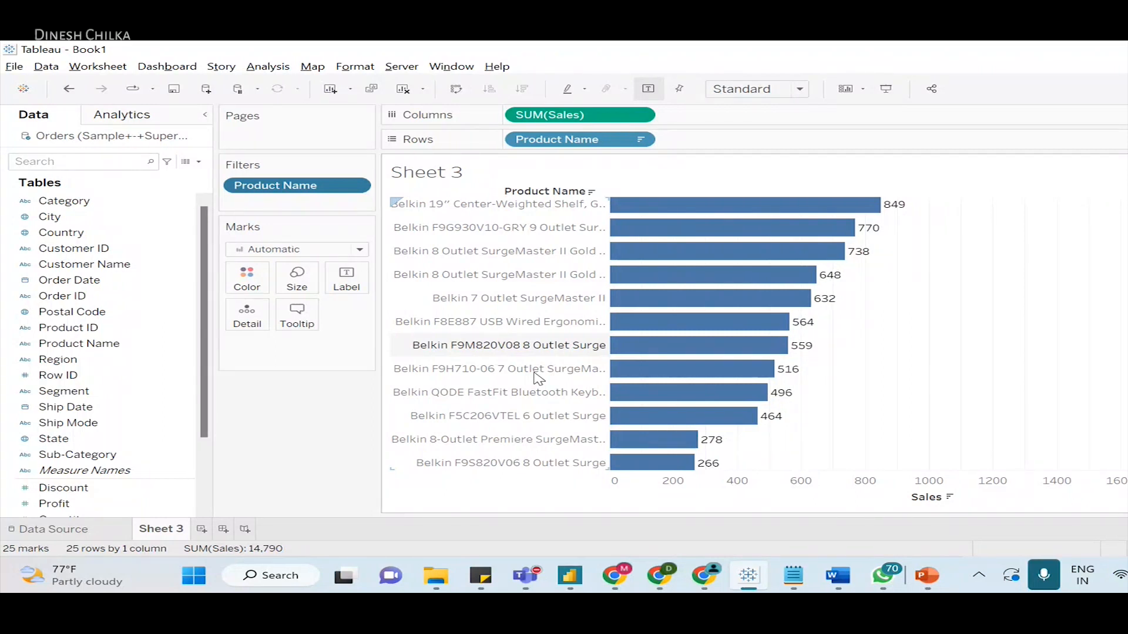
scroll(514, 394, down, 3)
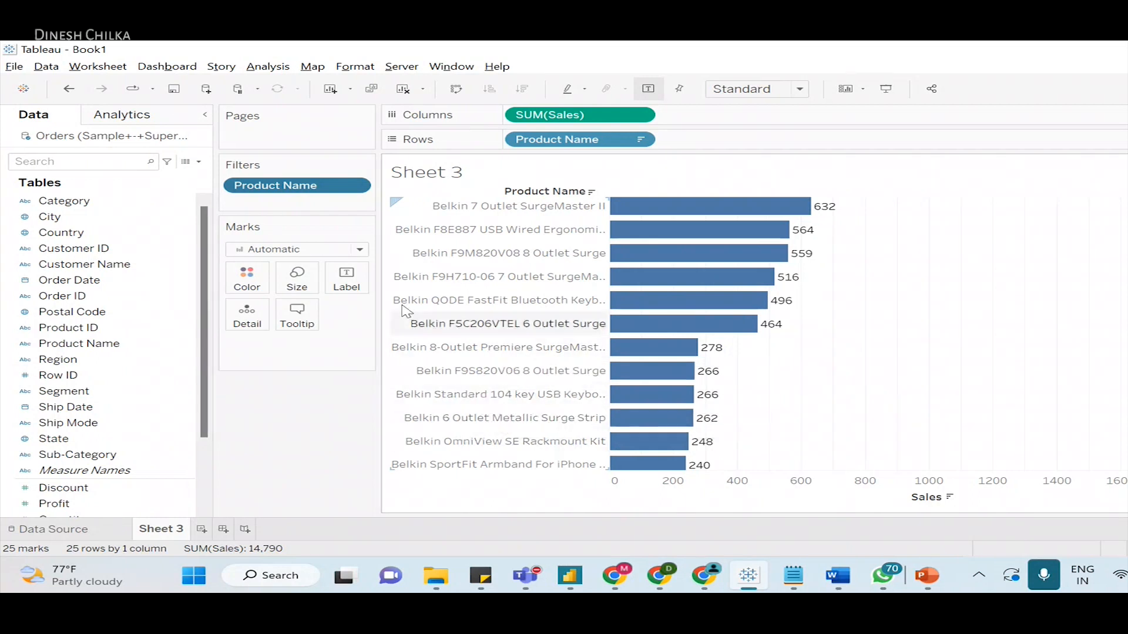
- Reopen the Product Name filter and examine the General list of products from its beginning through the Advantus items
click(354, 185)
click(363, 205)
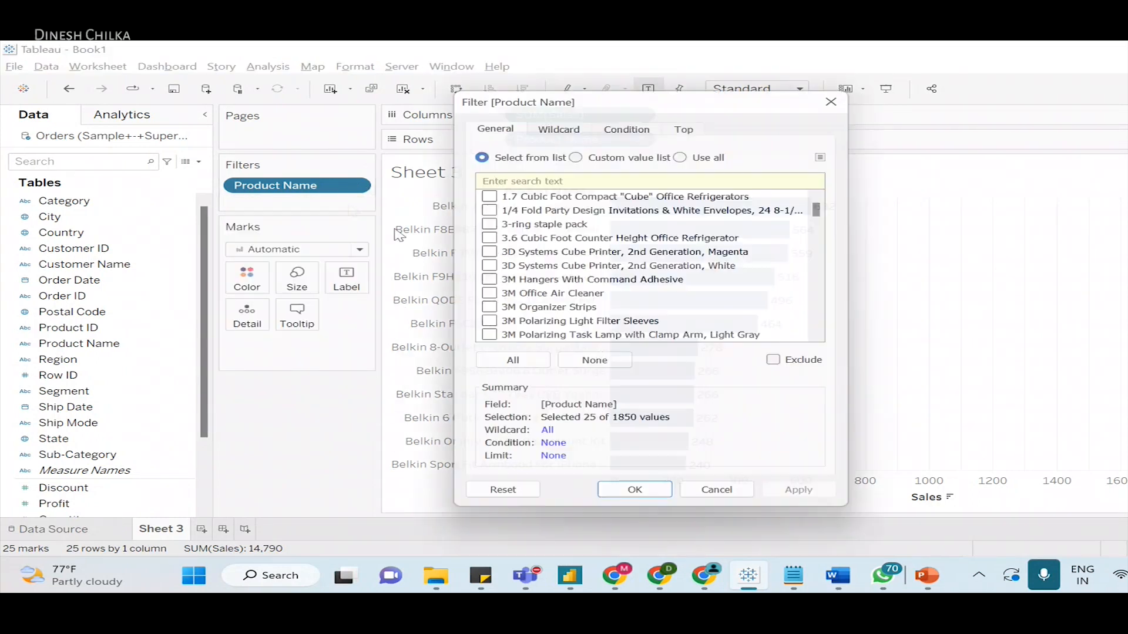
scroll(558, 276, down, 5)
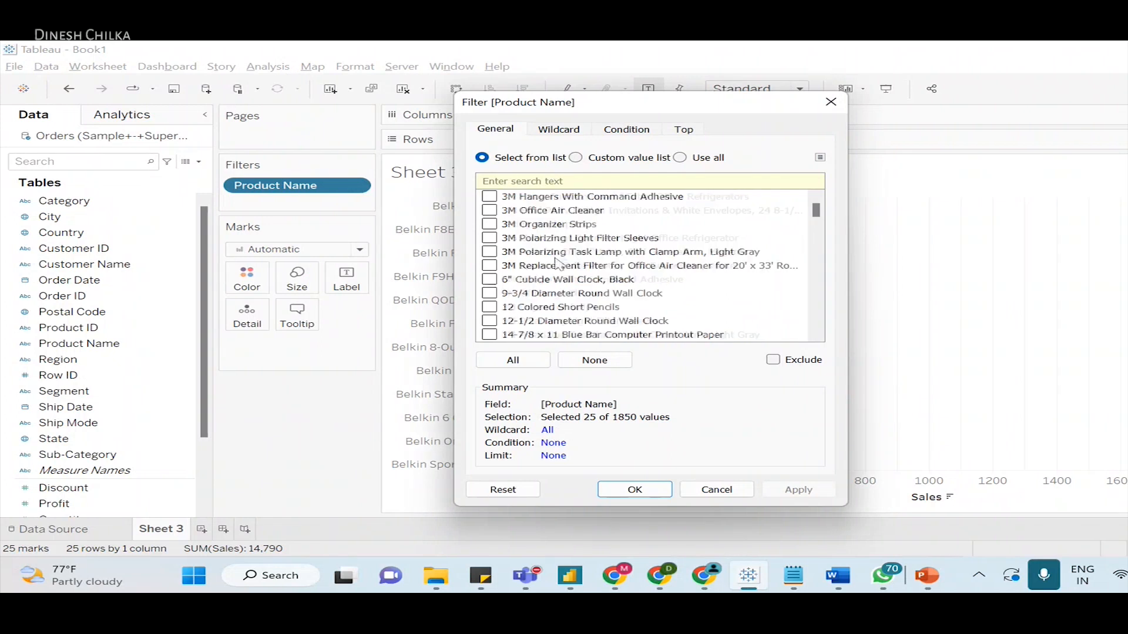
scroll(559, 279, down, 3)
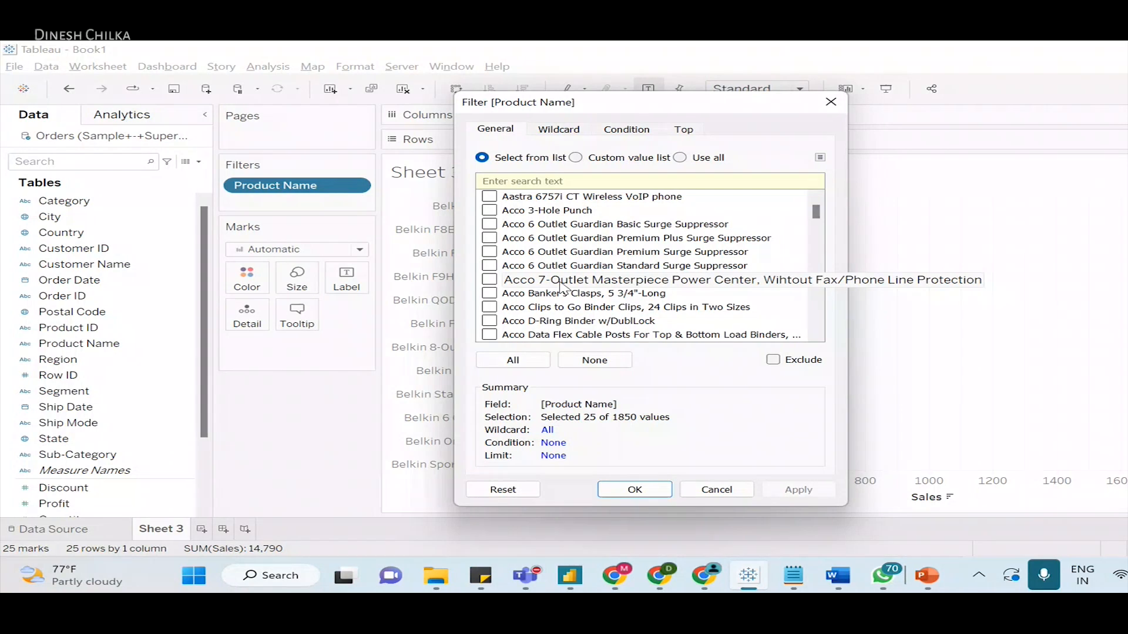
scroll(562, 300, down, 3)
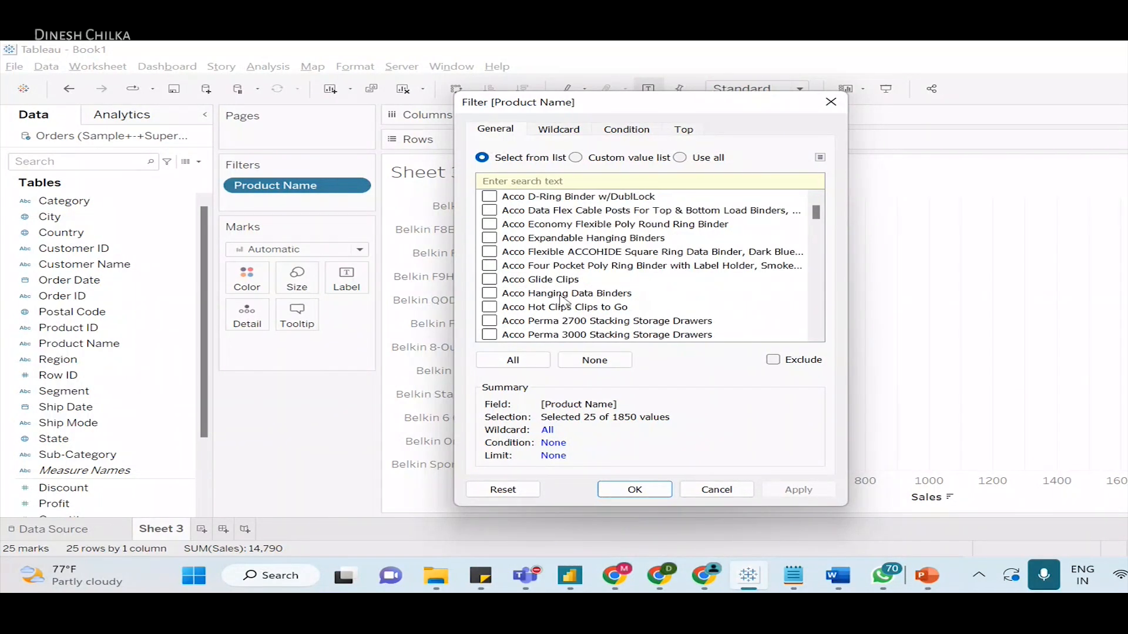
scroll(563, 300, down, 4)
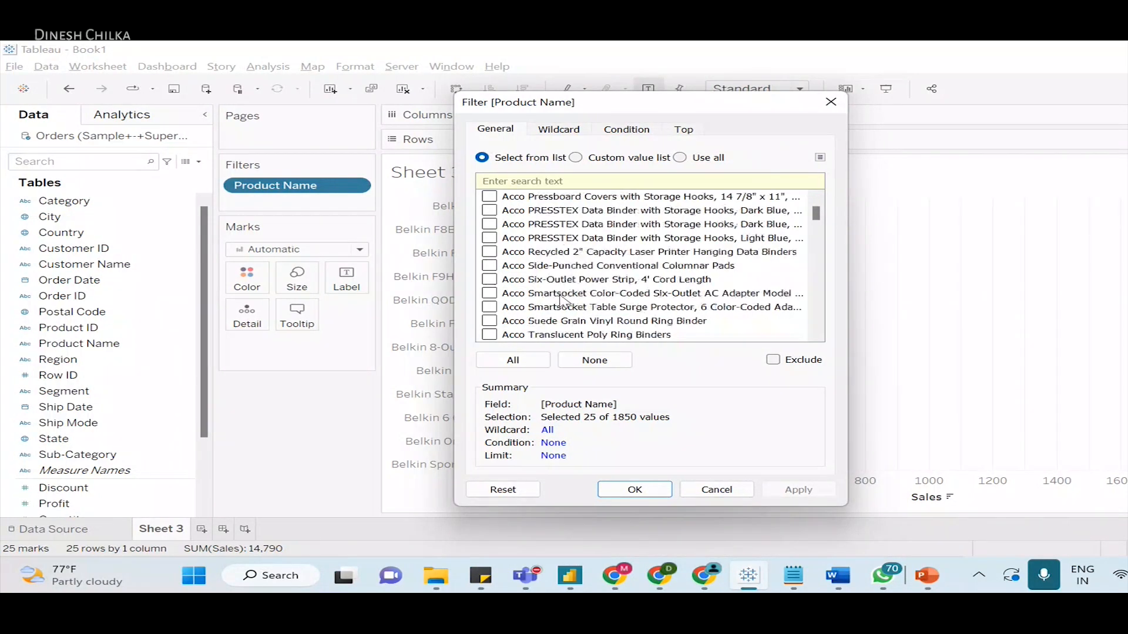
scroll(561, 301, down, 8)
scroll(558, 305, down, 3)
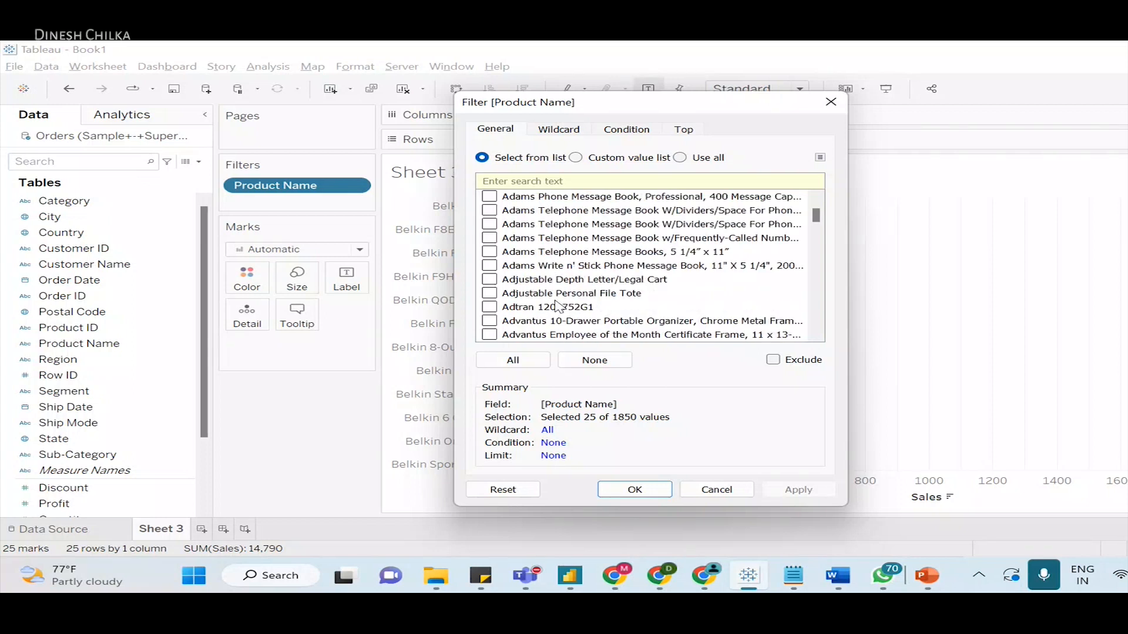
scroll(558, 305, down, 2)
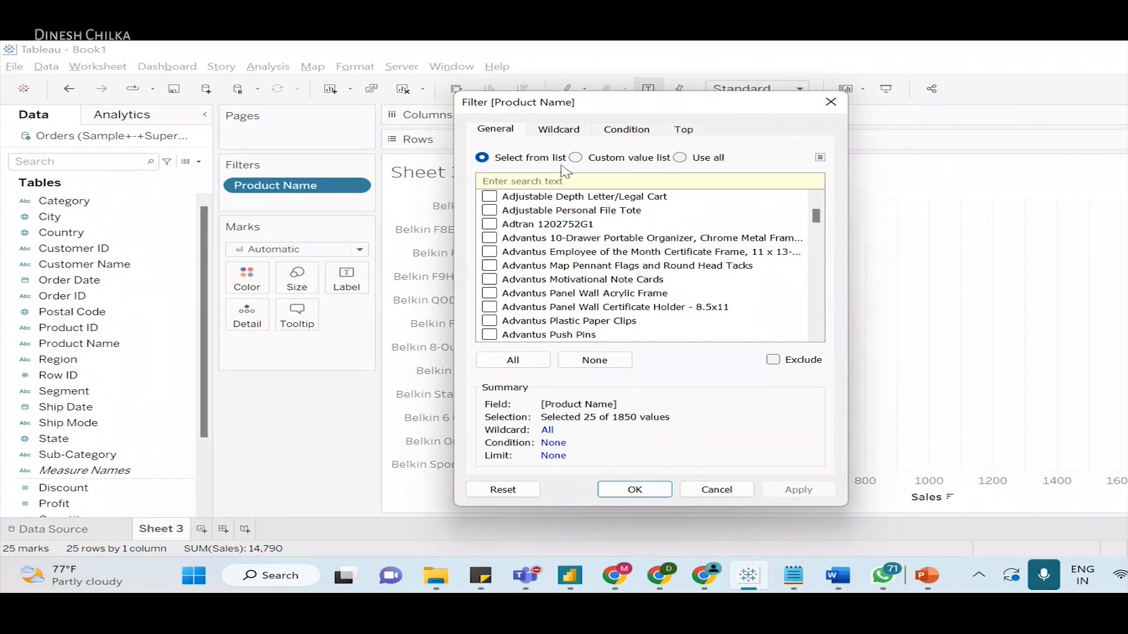
- Add a wildcard match to the Product Name filter for values that contain "Apple" and apply it
click(562, 130)
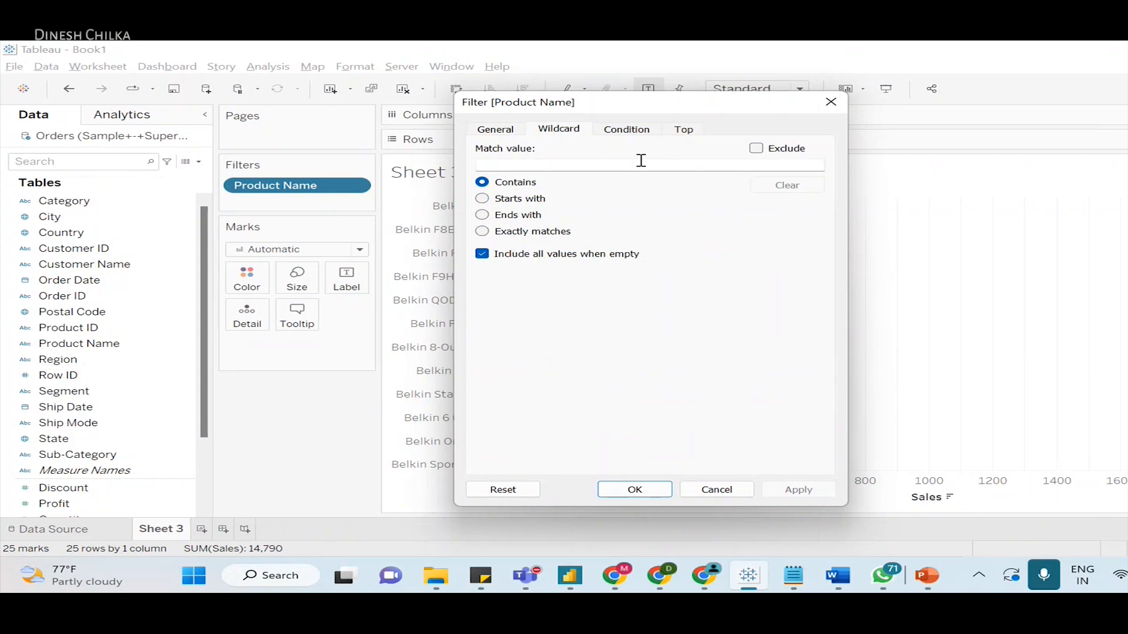
drag(738, 108, 816, 105)
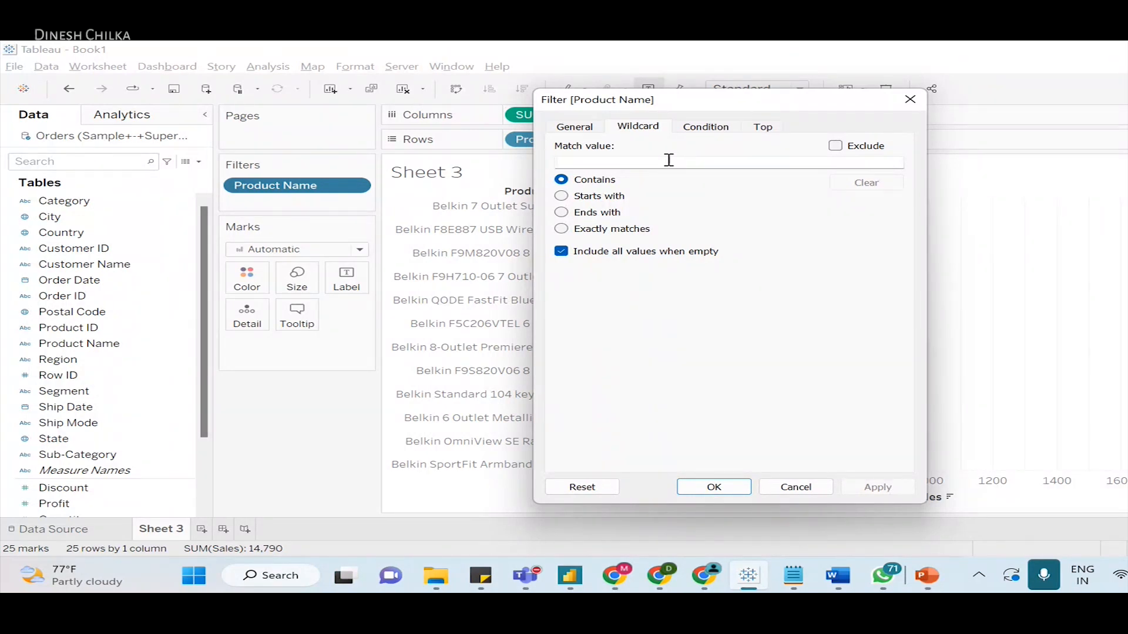
text(Apple)
click(904, 490)
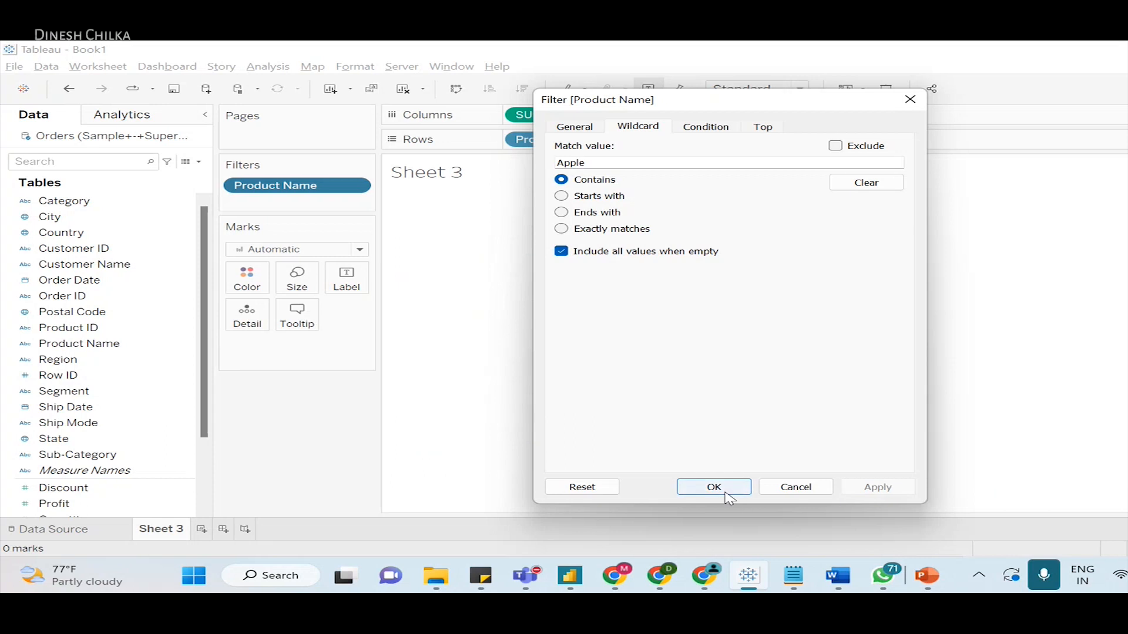
click(728, 491)
- Select all products in the Product Name filter's General list, keep the wildcard match containing "Apple", and accept the filter
click(353, 186)
click(358, 204)
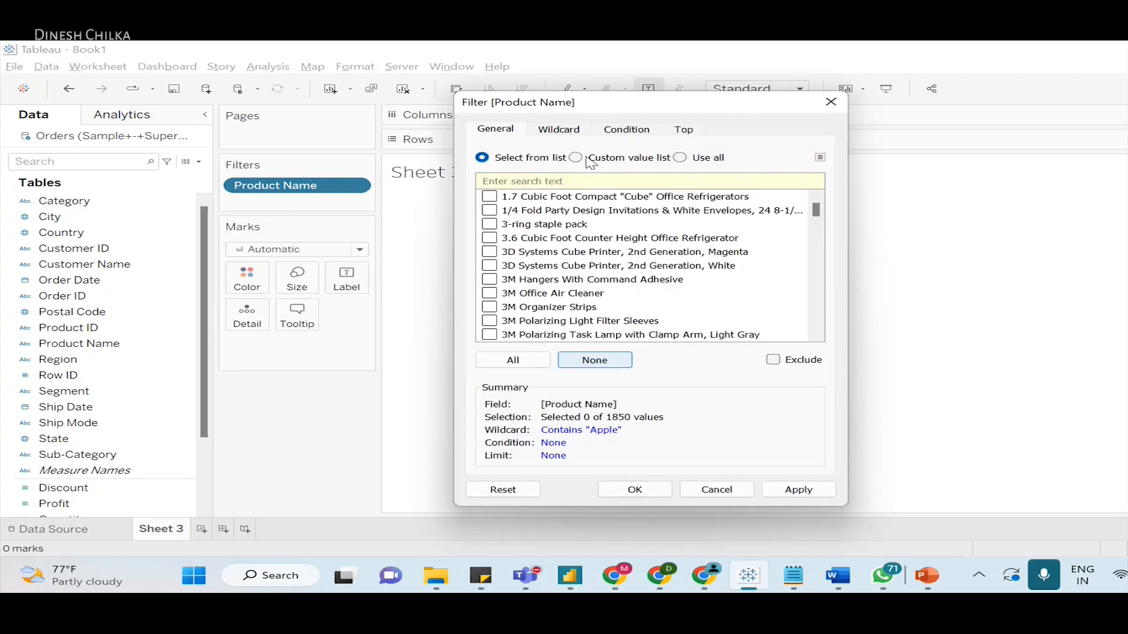
click(567, 134)
click(513, 135)
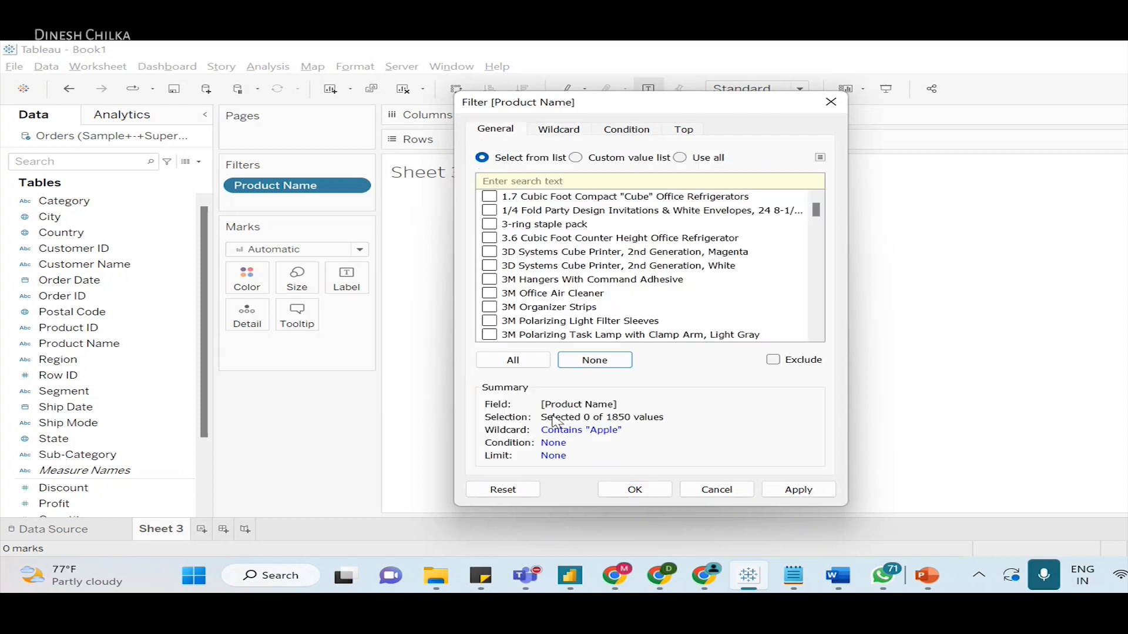
click(512, 360)
click(563, 129)
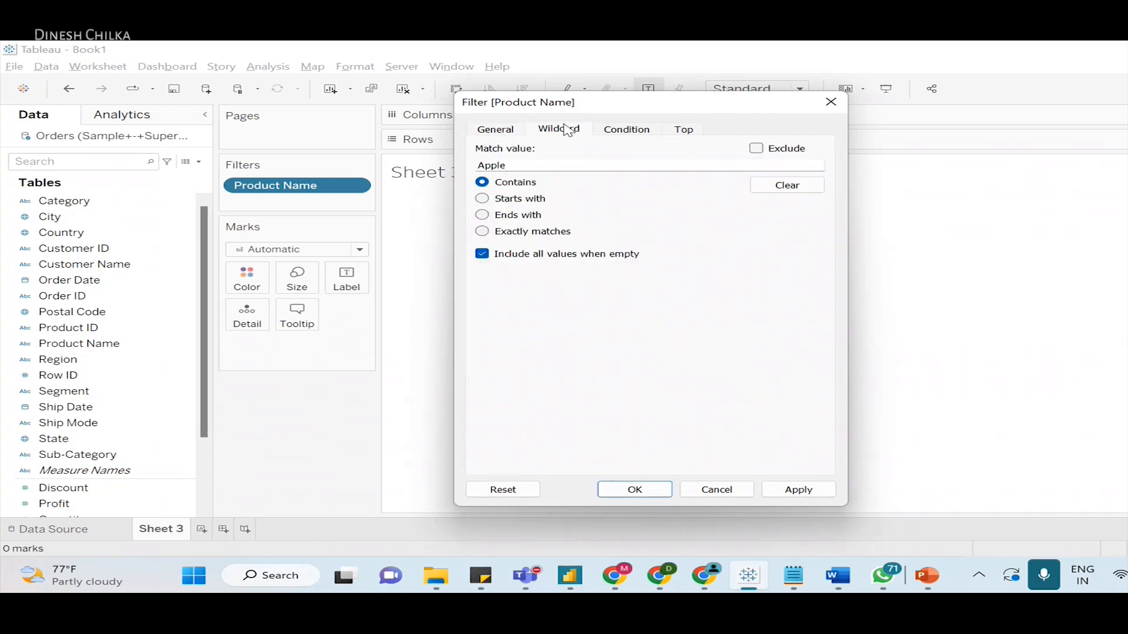
click(797, 491)
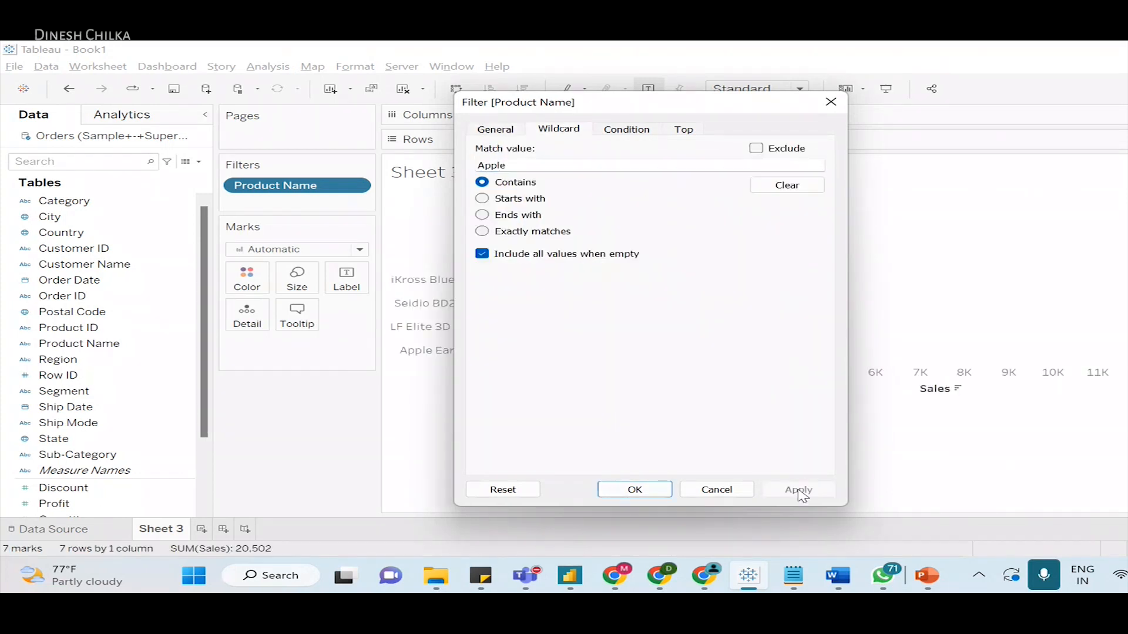
click(654, 491)
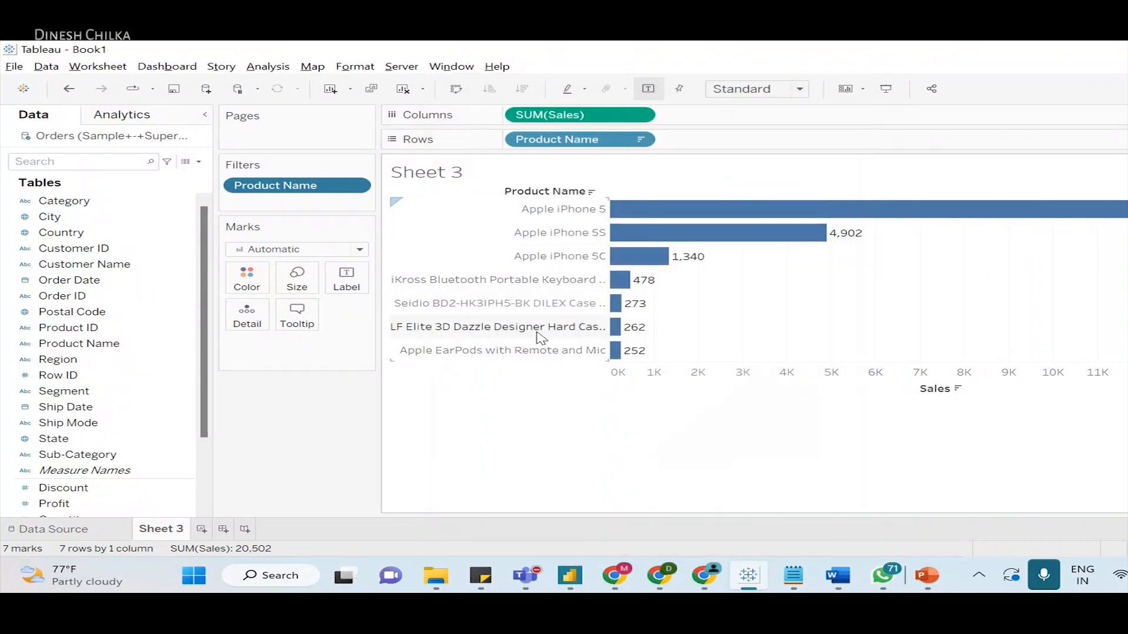
- Change the Product Name filter's wildcard match to values that start with "Apple" and accept it
click(360, 185)
click(353, 206)
click(562, 131)
click(491, 201)
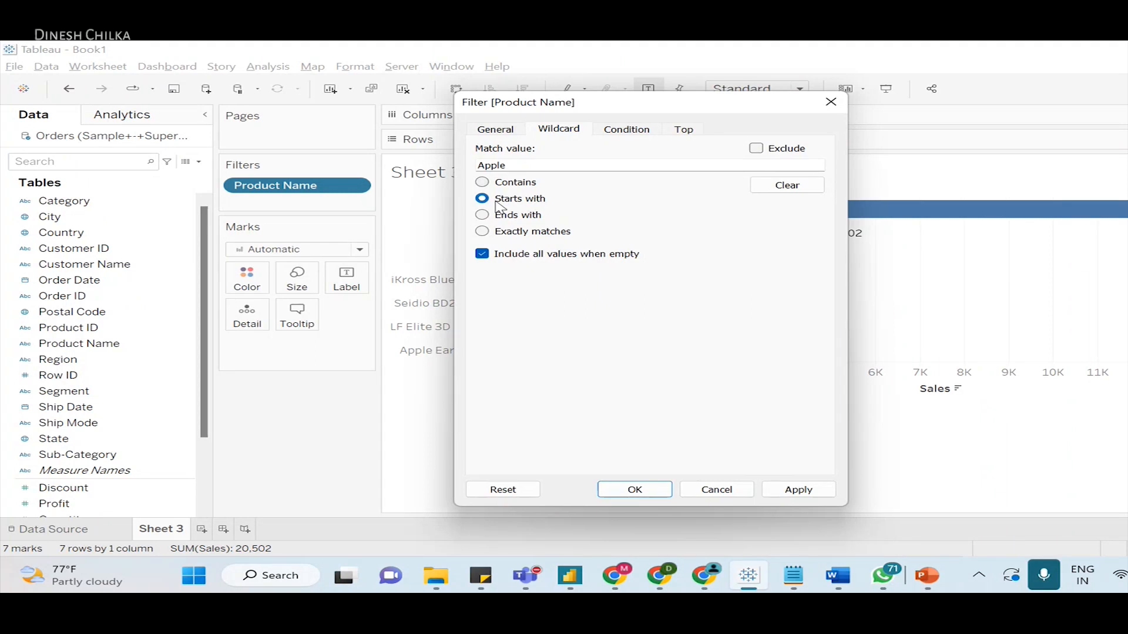
click(796, 490)
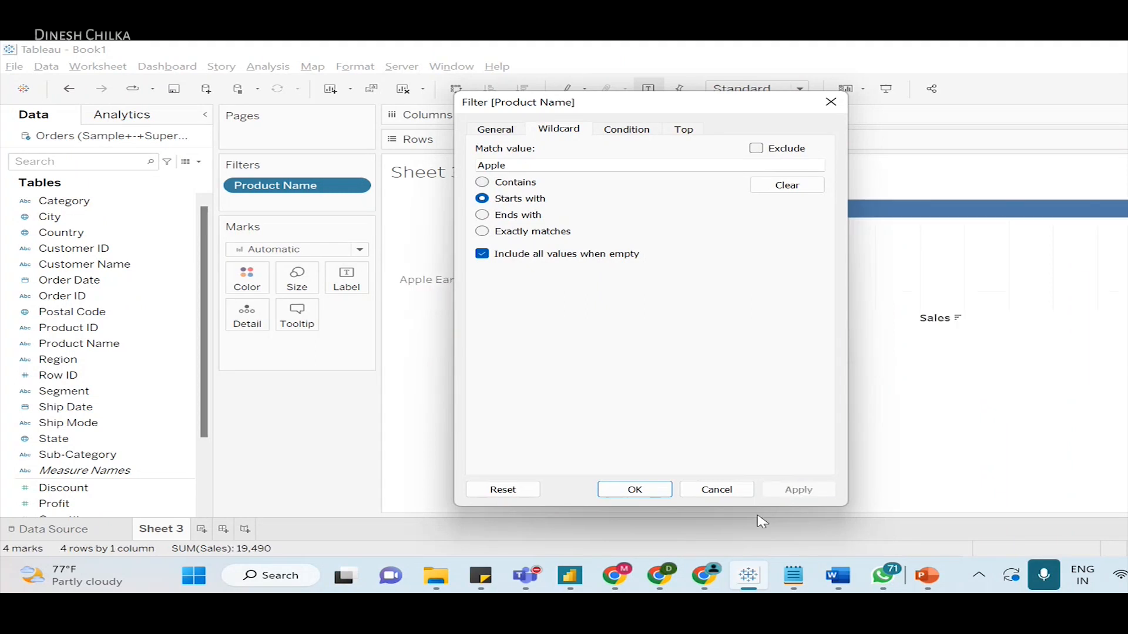
click(634, 490)
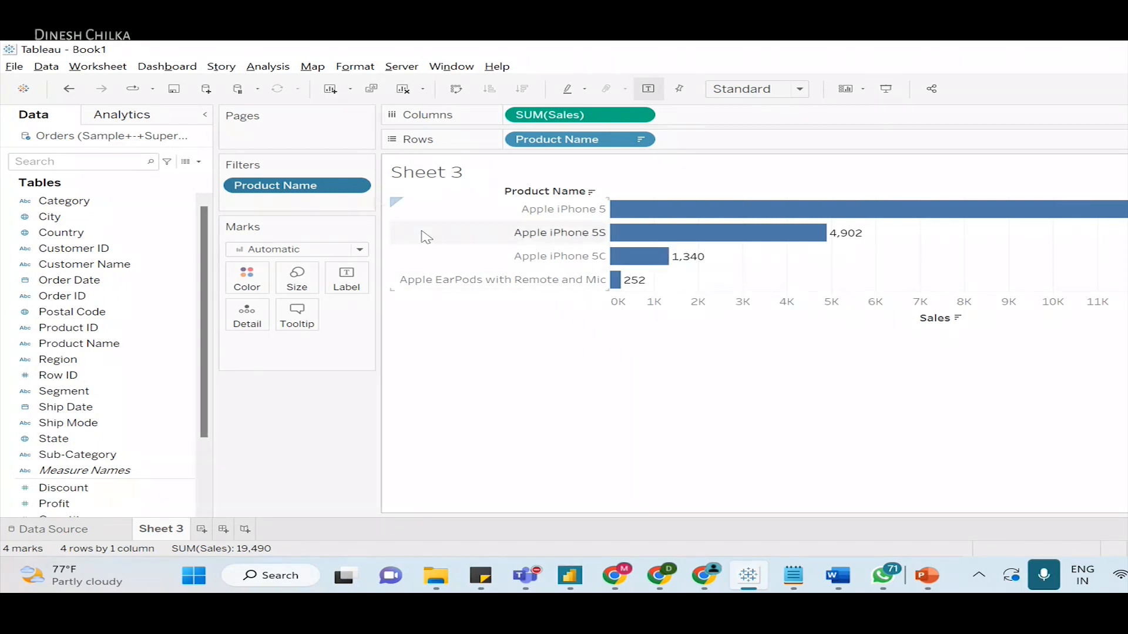
- Change the Product Name filter's wildcard match to values that end with "Apple" and accept it
click(354, 187)
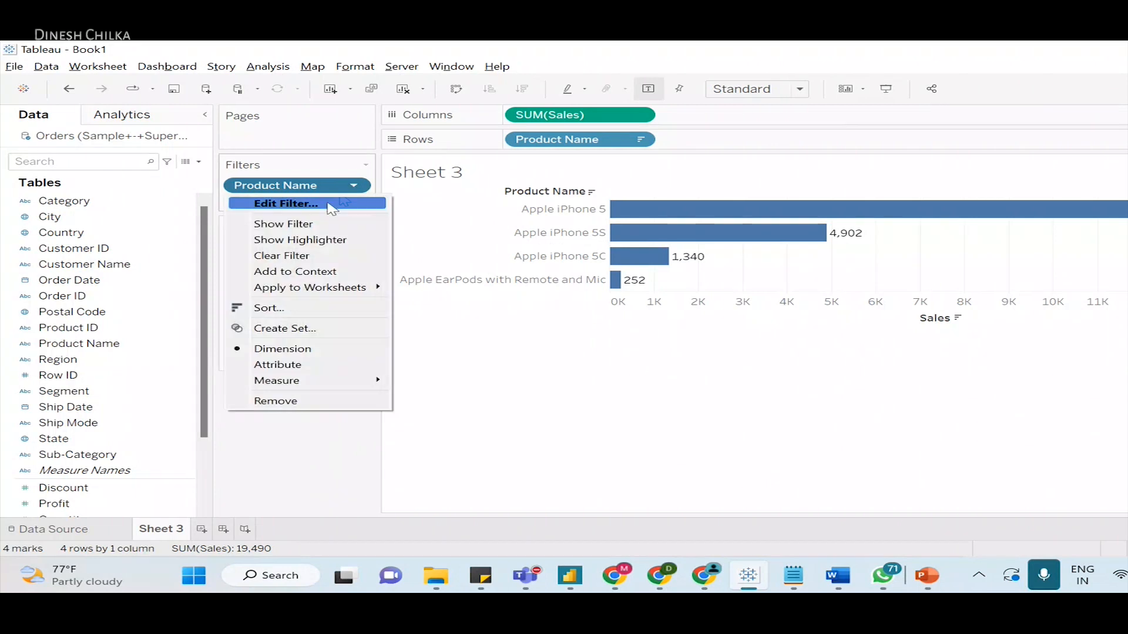
click(328, 204)
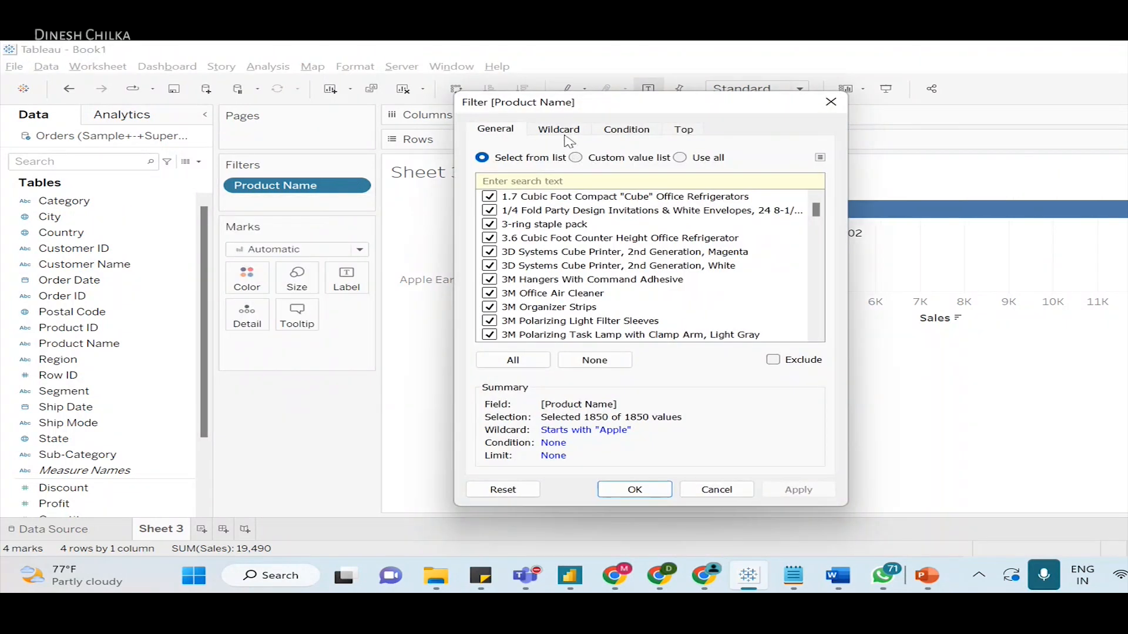
click(564, 135)
click(484, 216)
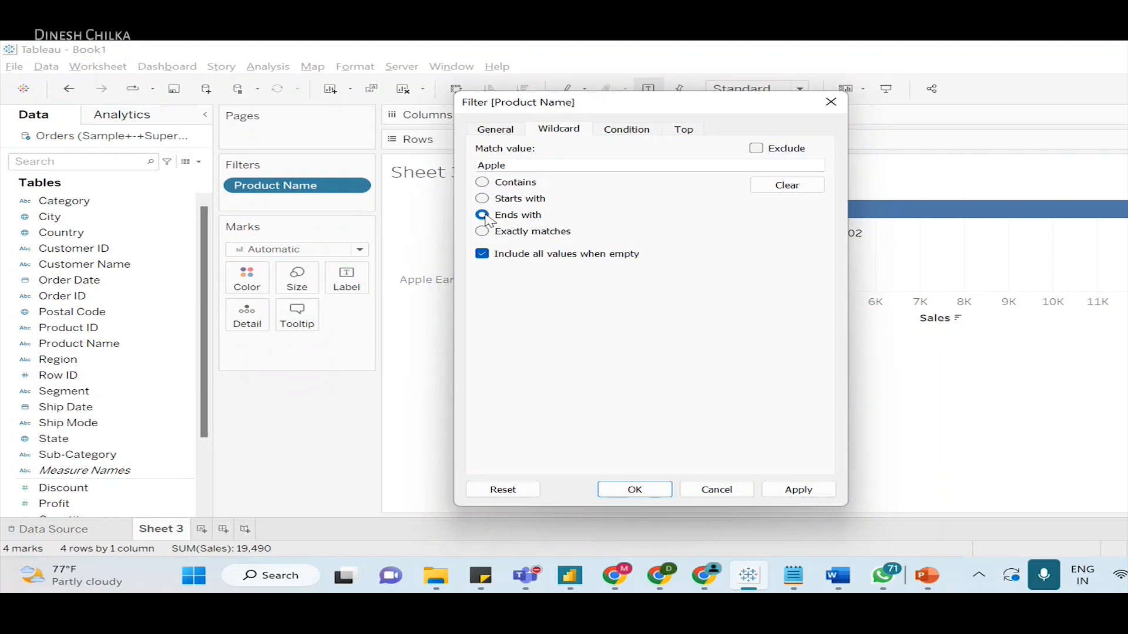
click(799, 491)
click(682, 492)
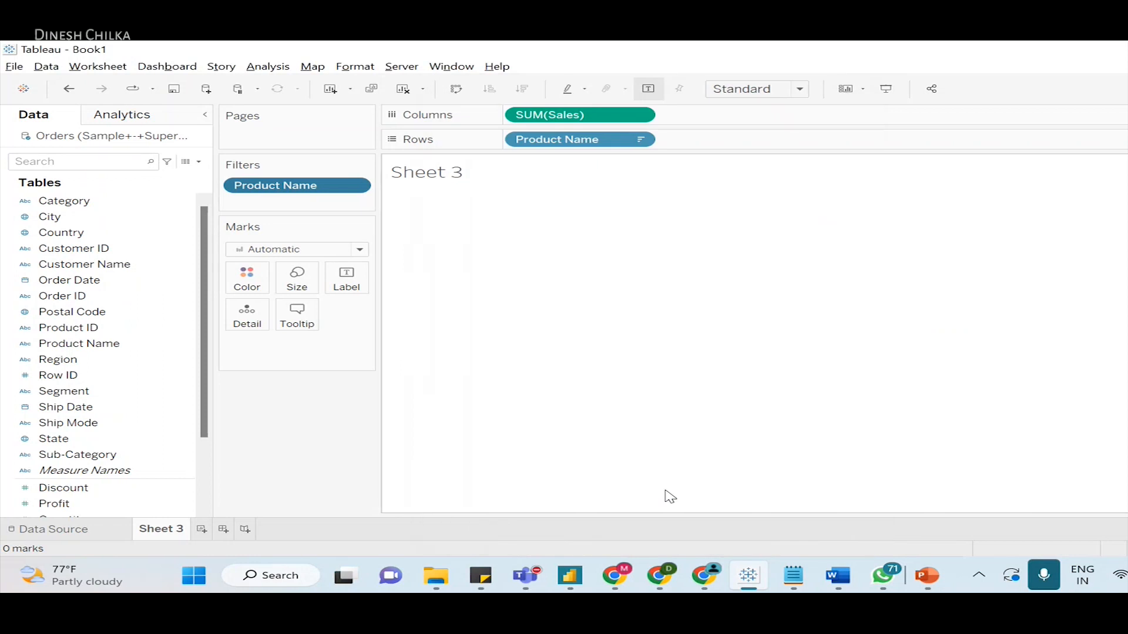
- Switch the Product Name wildcard match back to "Starts with" for "Apple" and accept the filter
click(354, 186)
click(365, 204)
click(565, 134)
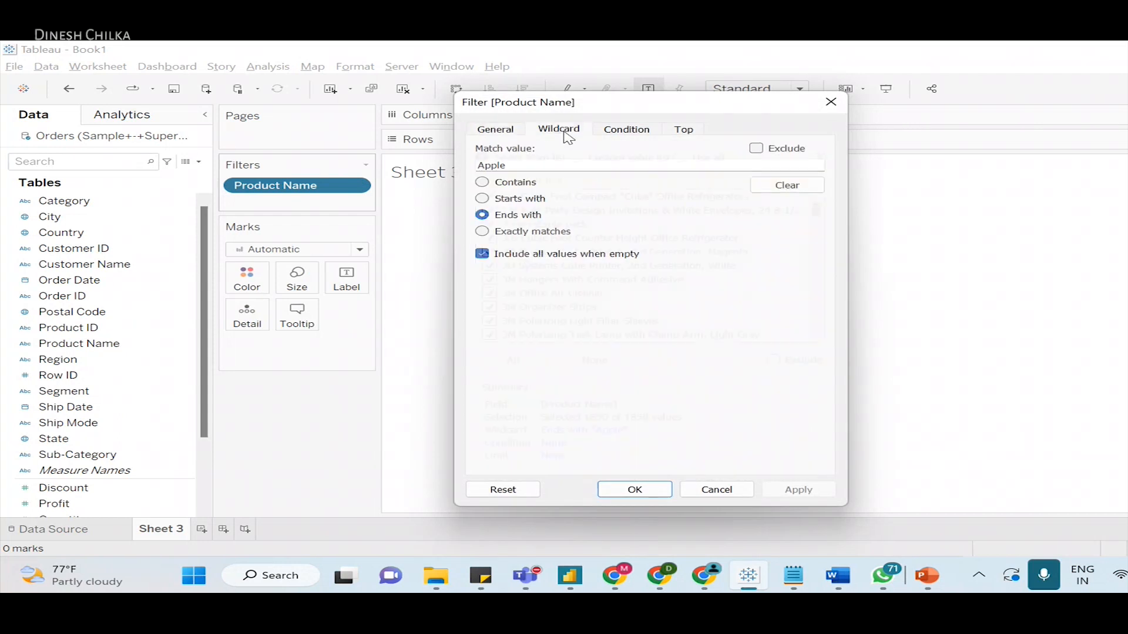
click(483, 182)
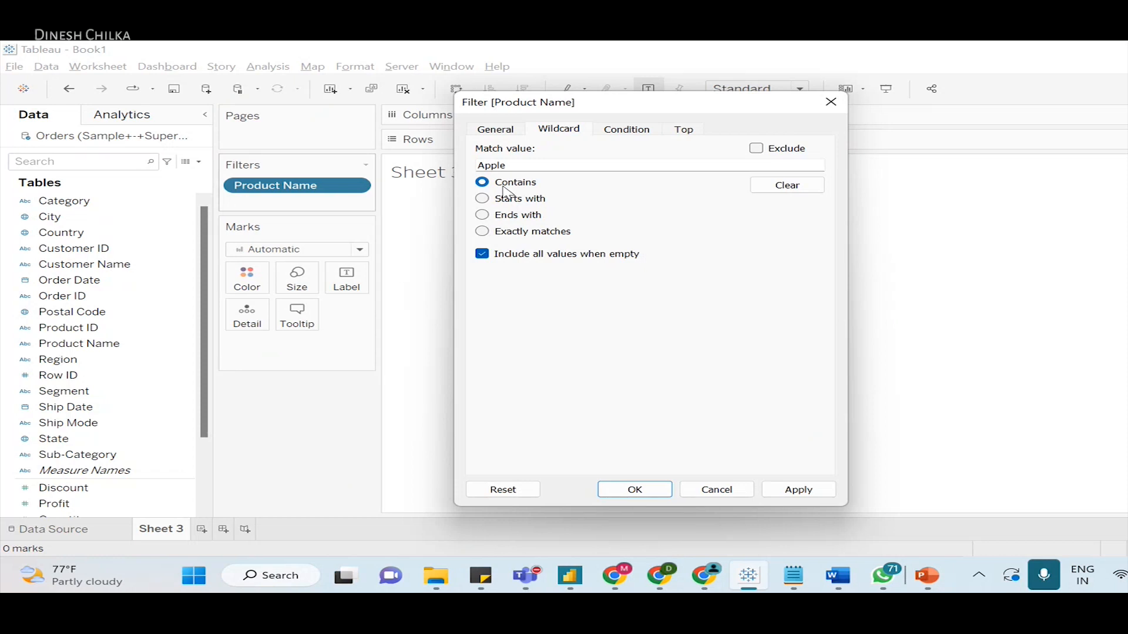
click(505, 201)
click(781, 492)
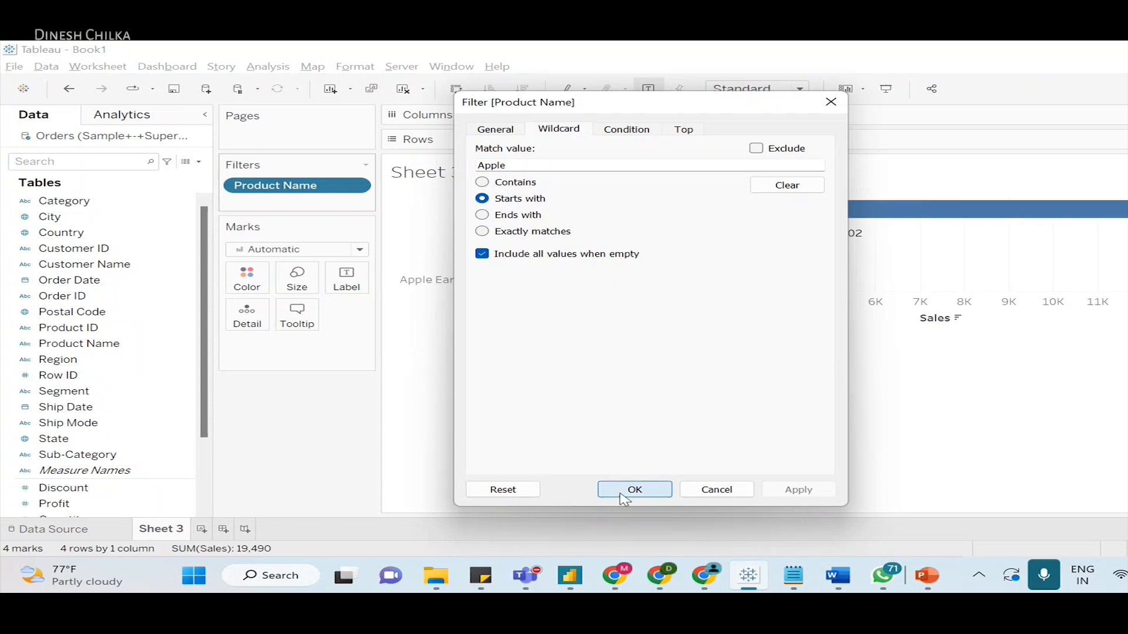
click(627, 492)
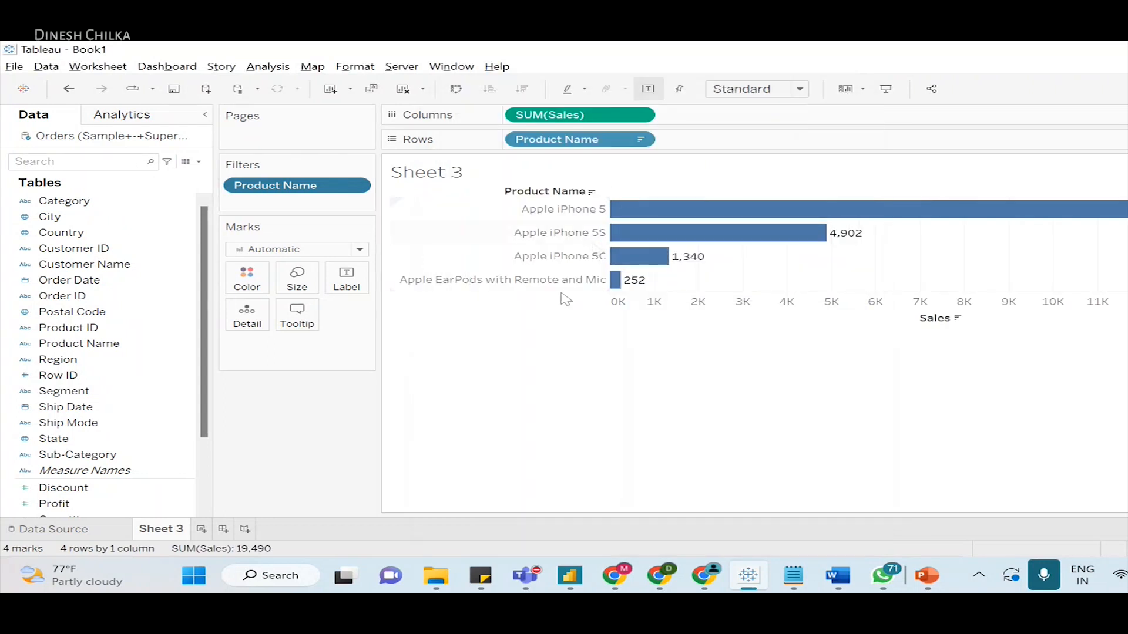
- Reopen the Product Name filter and apply the "Ends with" wildcard option to "Apple" again
click(359, 203)
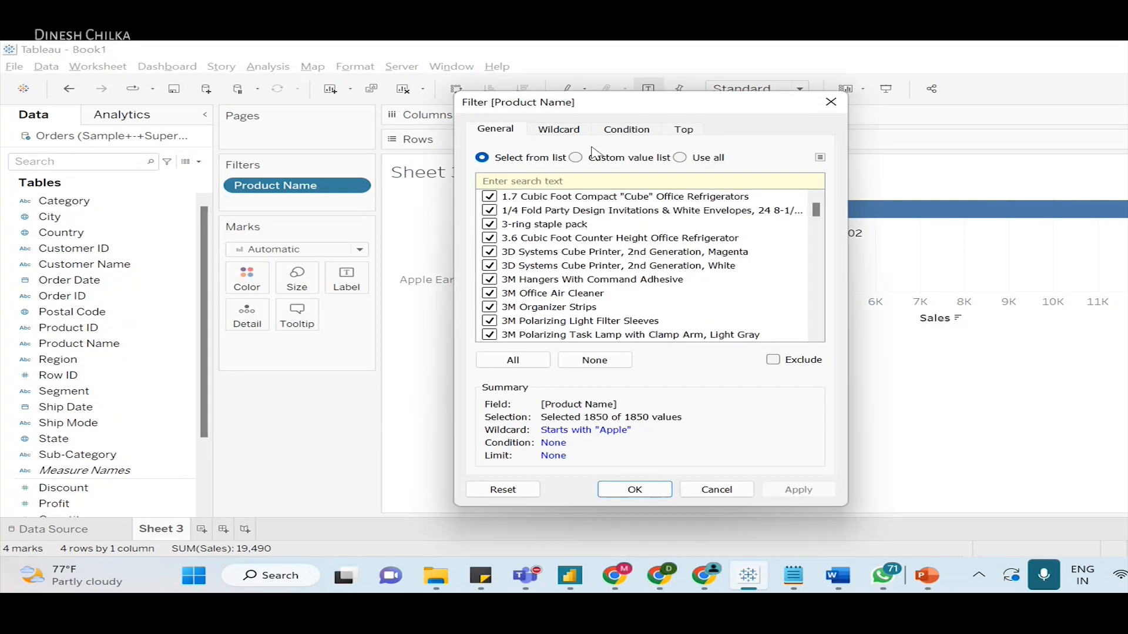
click(569, 132)
click(496, 217)
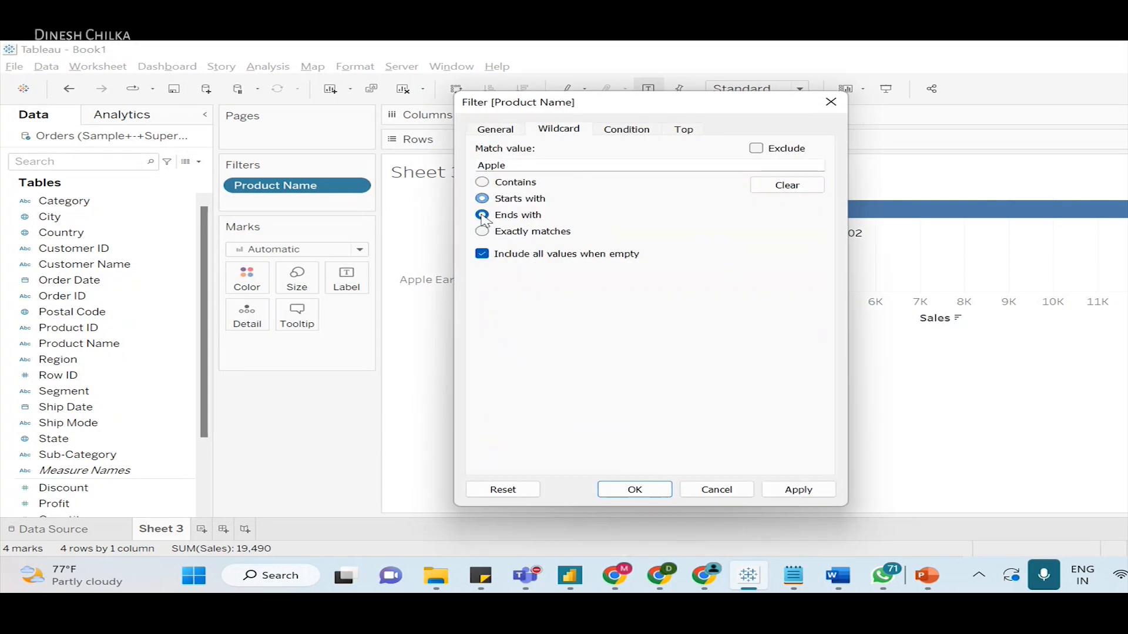
click(796, 490)
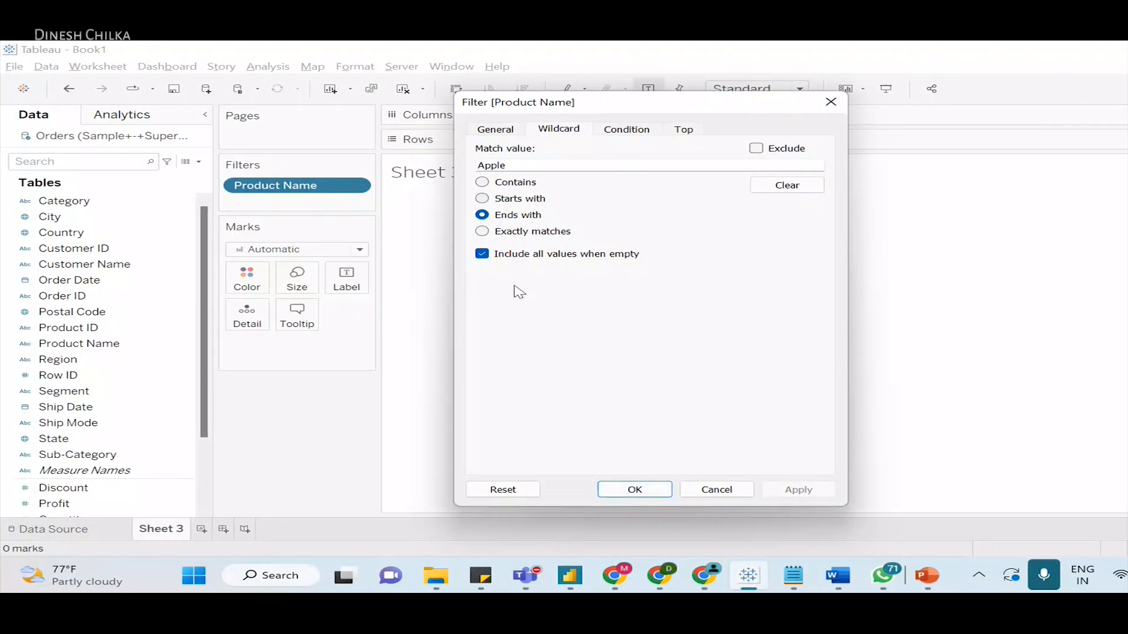
- Set the wildcard match to values that exactly match "Apple" and accept the filter
click(482, 233)
click(789, 489)
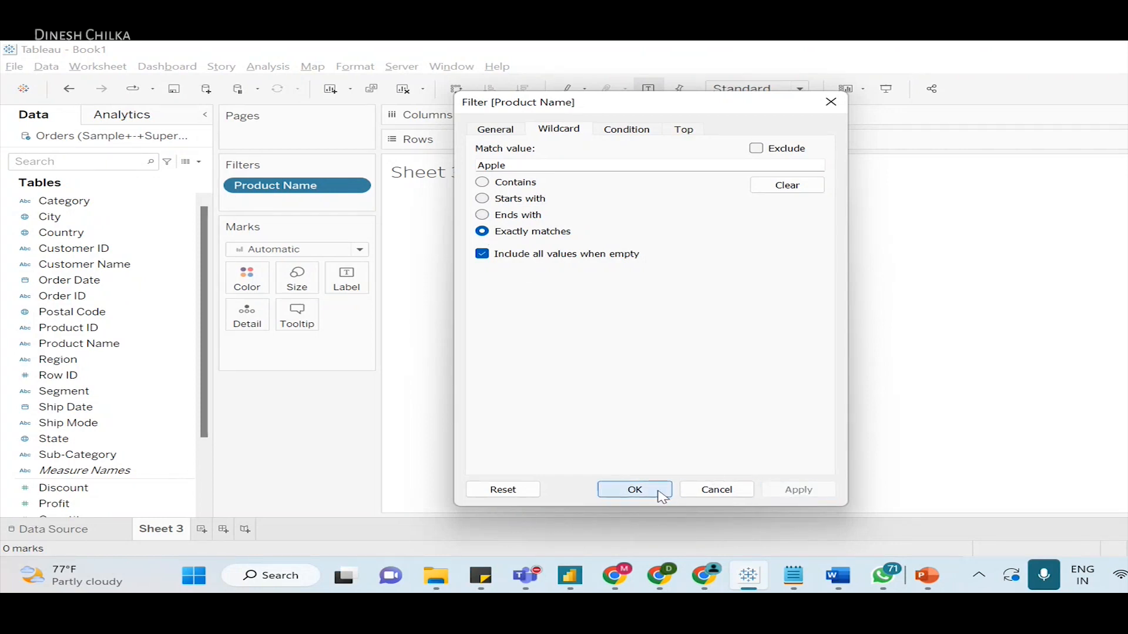
click(634, 489)
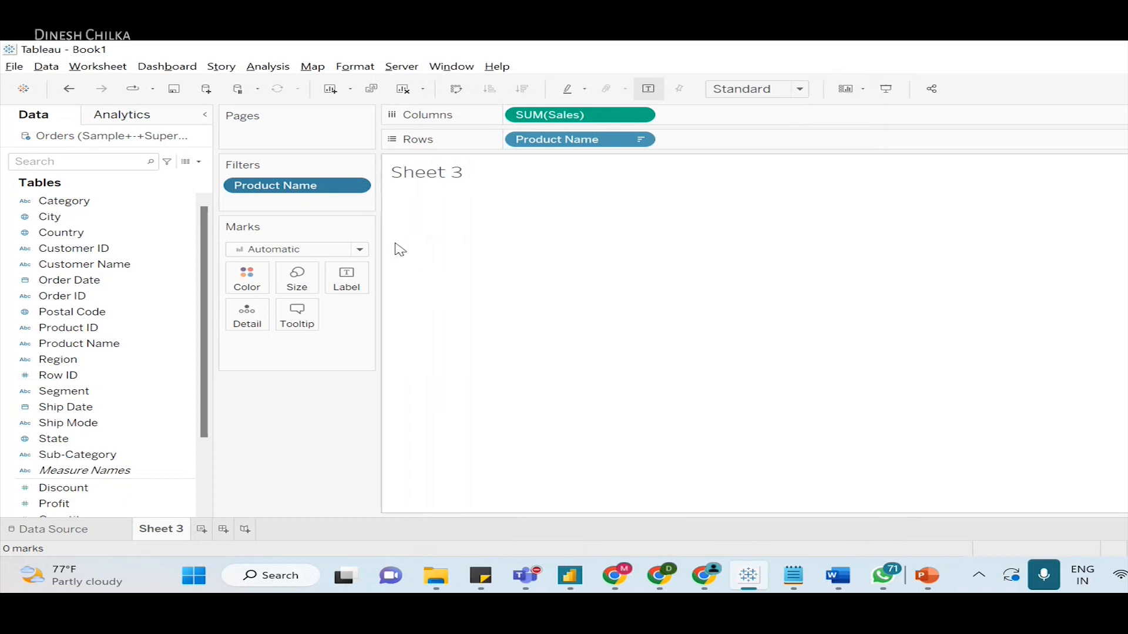
- Return the Product Name filter's wildcard for "Apple" from an exact match to "Starts with" and accept it
click(353, 185)
click(343, 204)
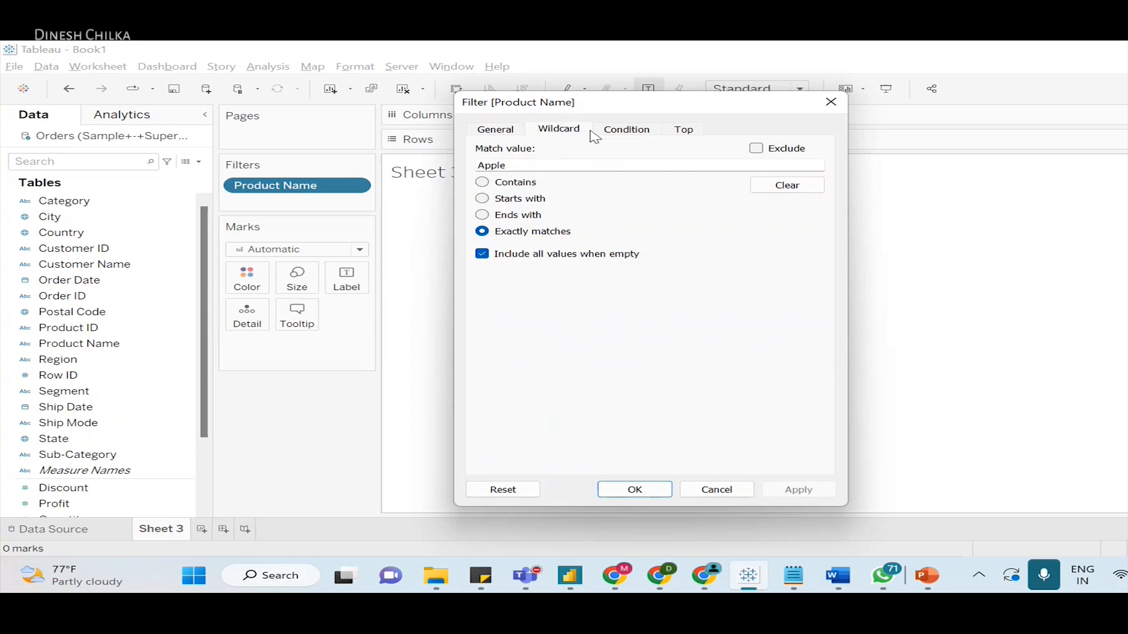
click(482, 198)
click(766, 493)
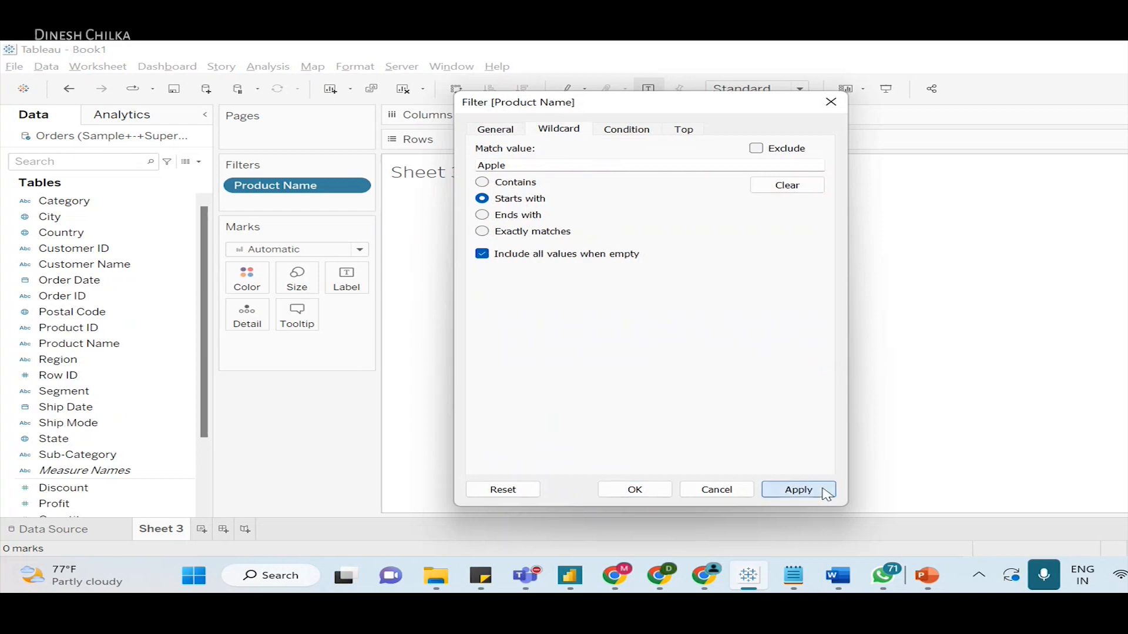
click(653, 495)
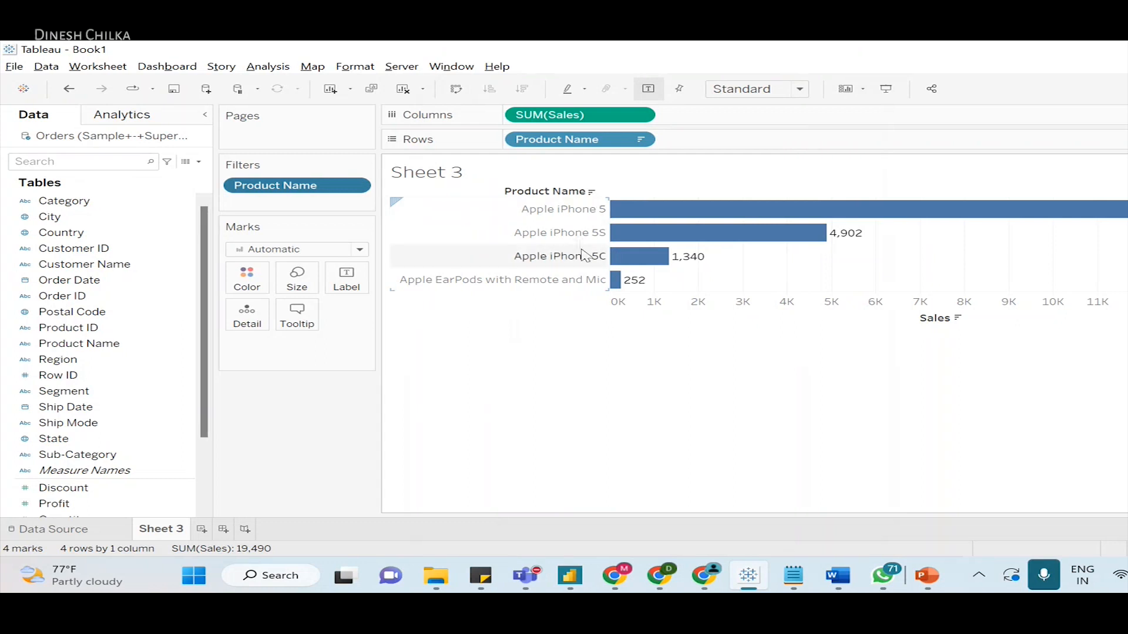
- Set the Product Name filter to select from a list and look over its wildcard options and product list
click(354, 185)
click(358, 204)
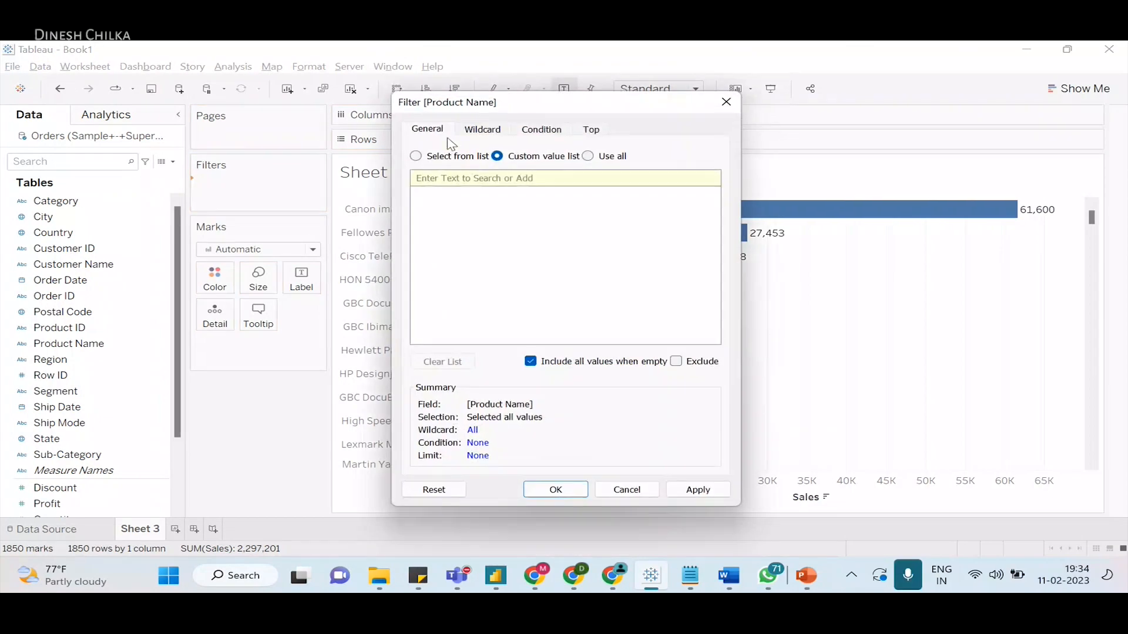
click(421, 157)
click(486, 129)
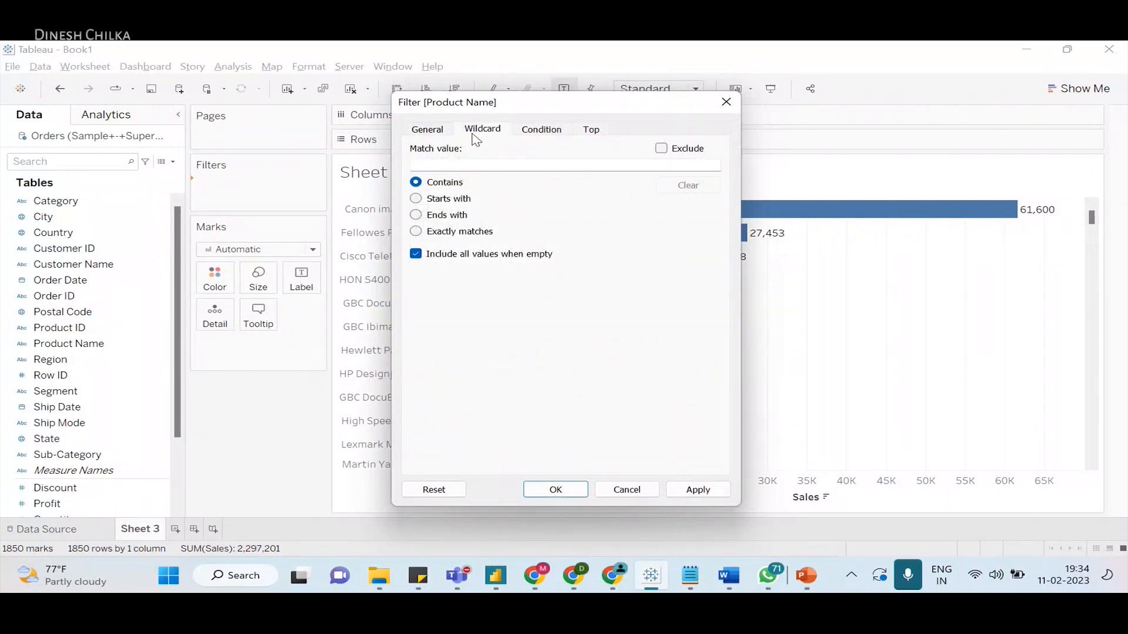
key(alt+Tab)
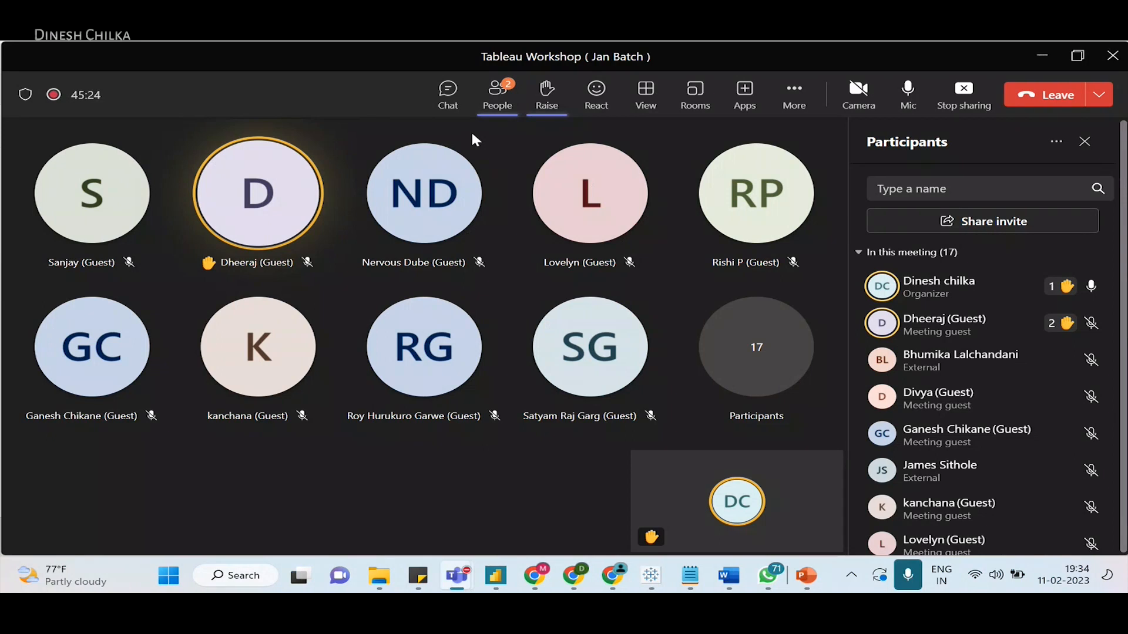
key(alt+Tab)
click(431, 130)
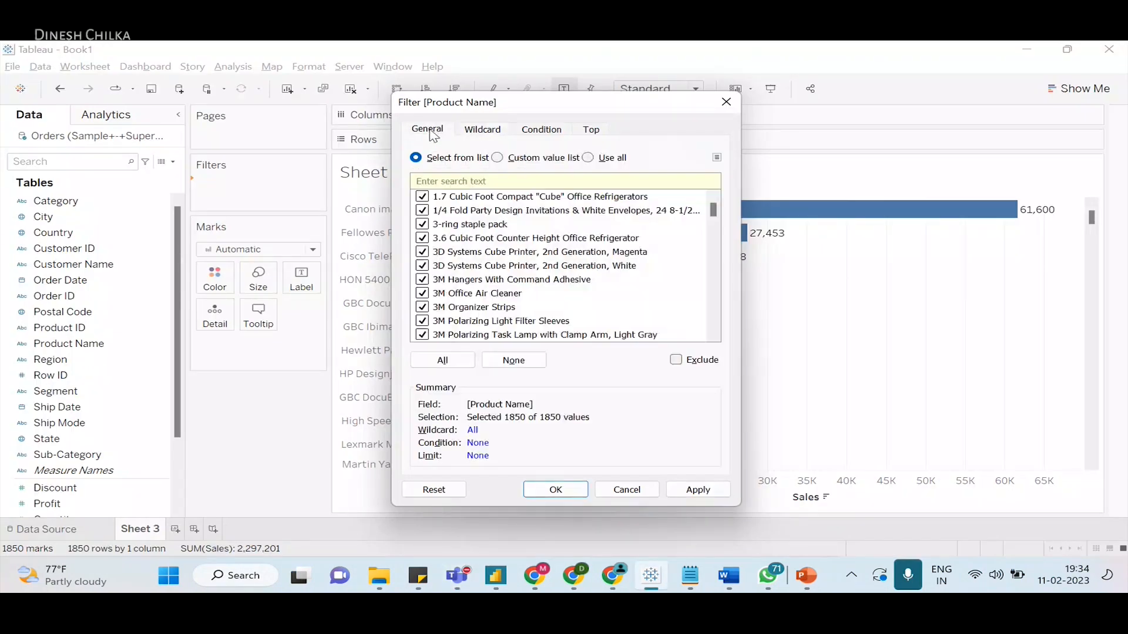
scroll(513, 289, down, 3)
- Switch to the Teams meeting, admit the participant waiting in the lobby, and return to Tableau
key(alt+Tab)
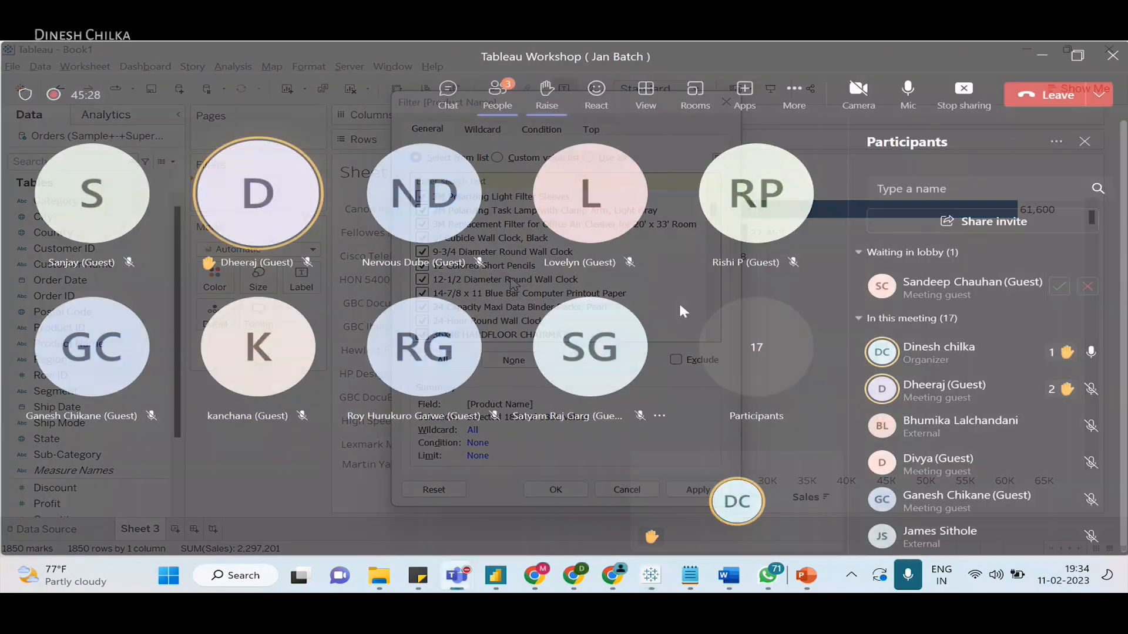
click(1051, 291)
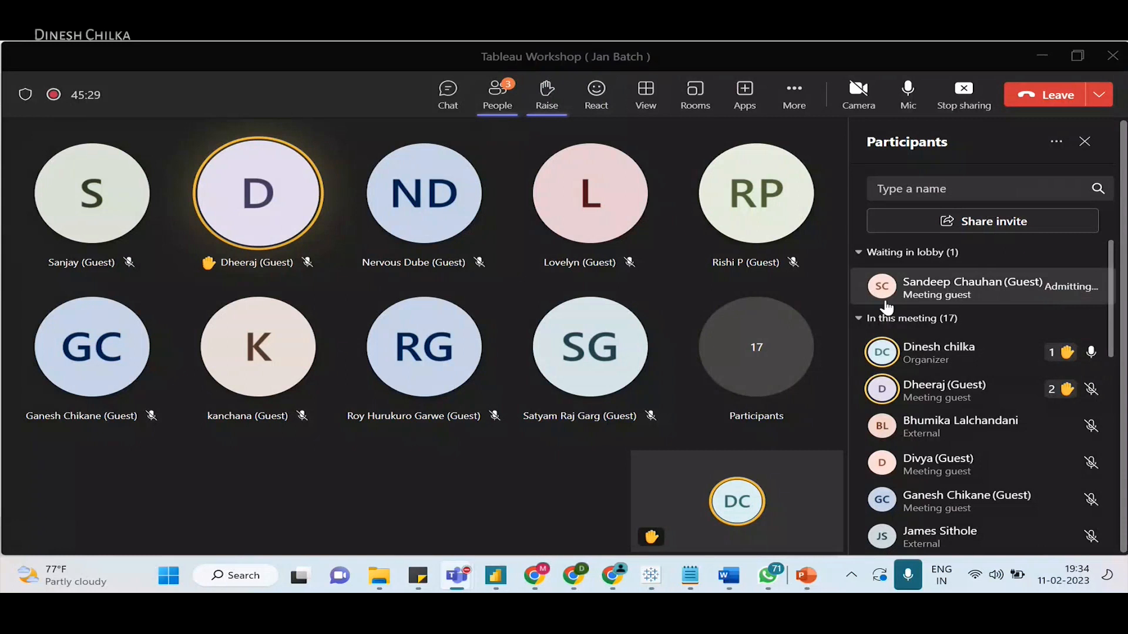
key(alt+Tab)
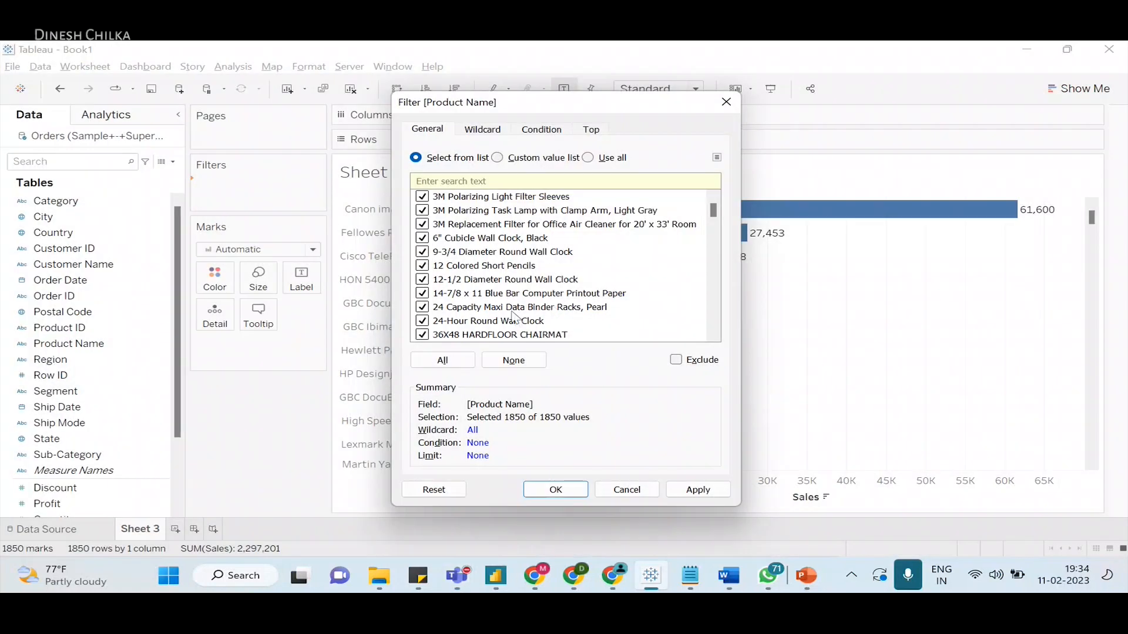
- Look over the wildcard settings, then show the Product Name filter's condition options and move the dialog away from the product bars
click(484, 130)
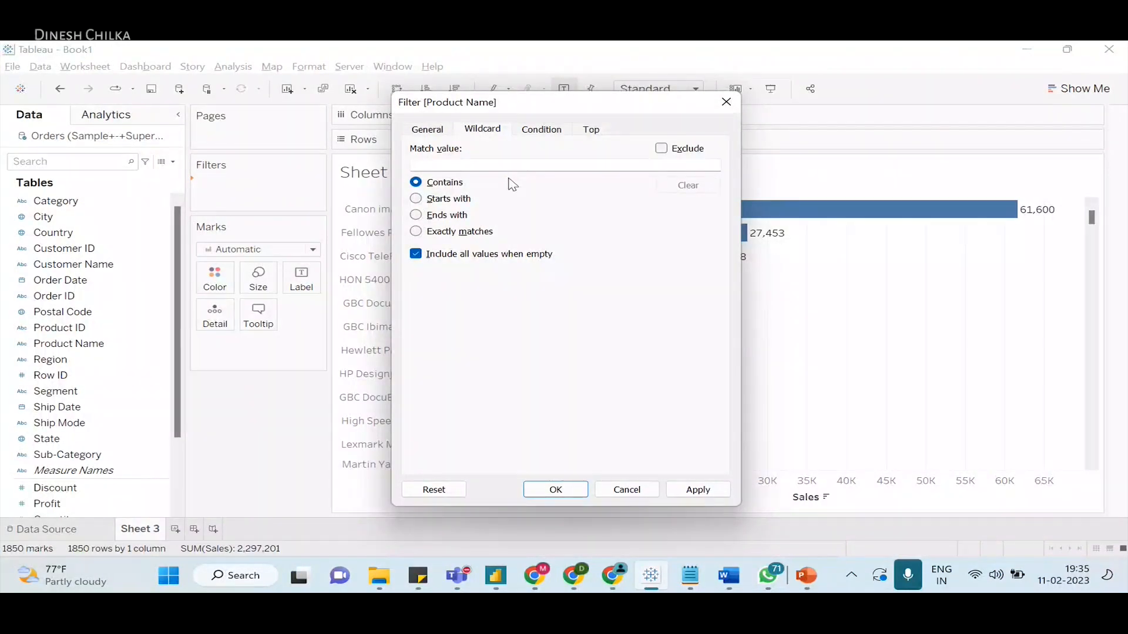
key(alt+Tab)
key(alt+Tab)
click(541, 129)
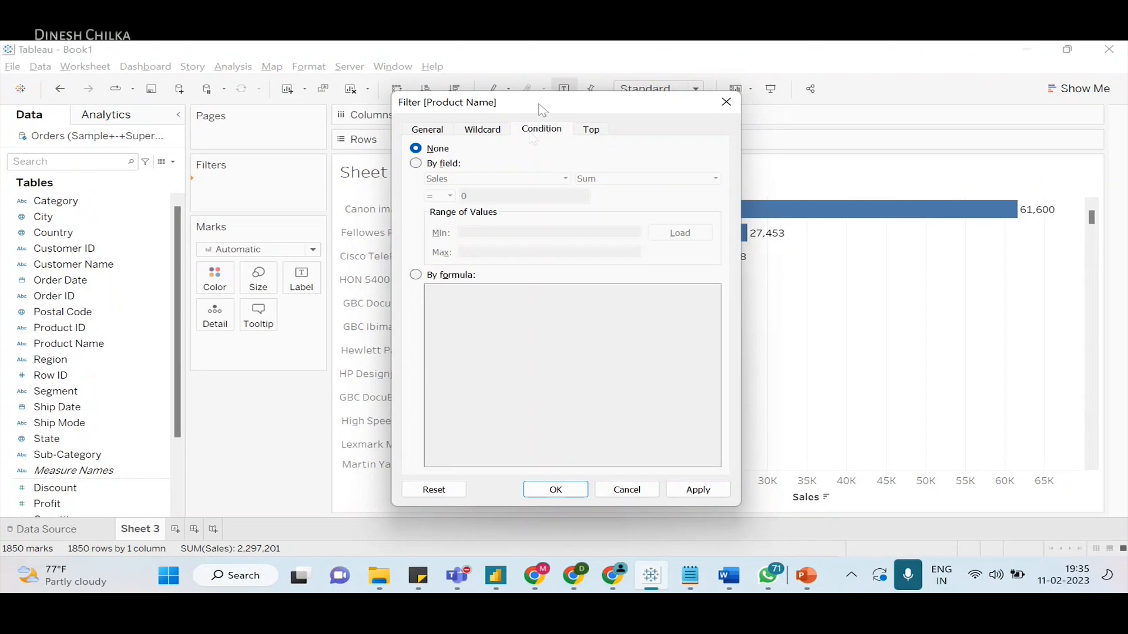
drag(543, 107, 820, 132)
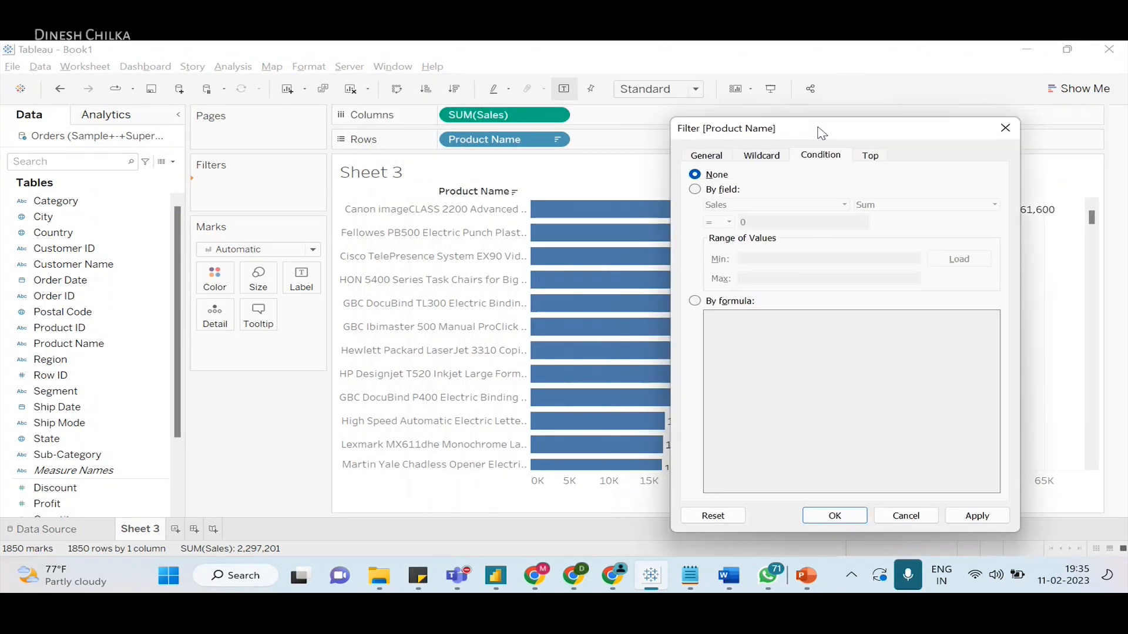
- Filter Product Name by field, keeping products whose Sum of Sales is greater than 18,000, and accept the condition
click(696, 190)
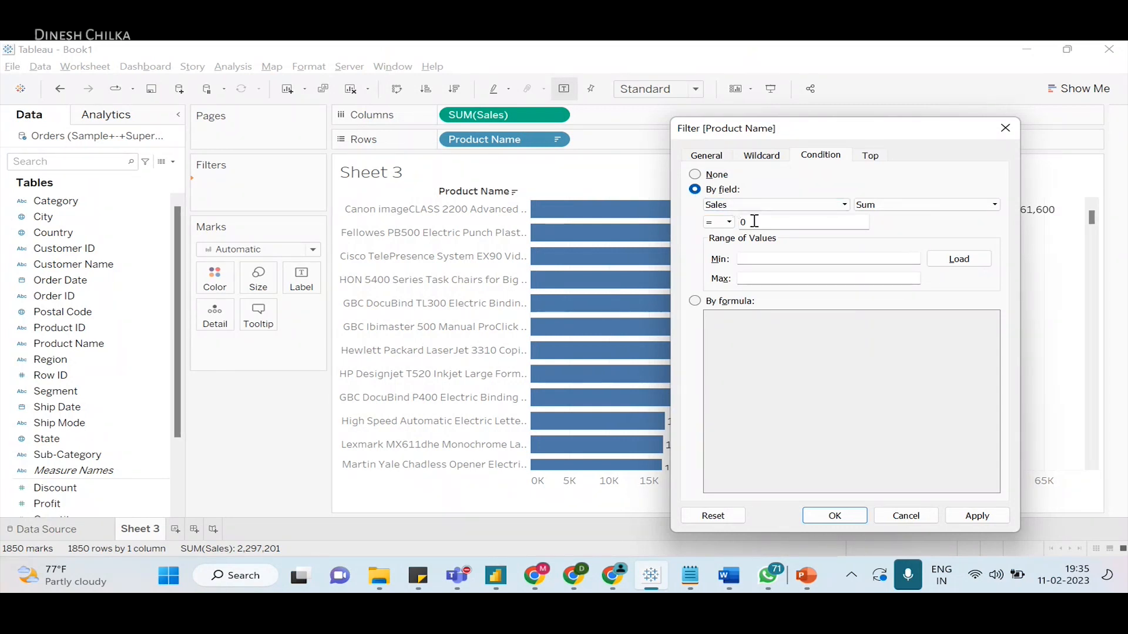
click(727, 222)
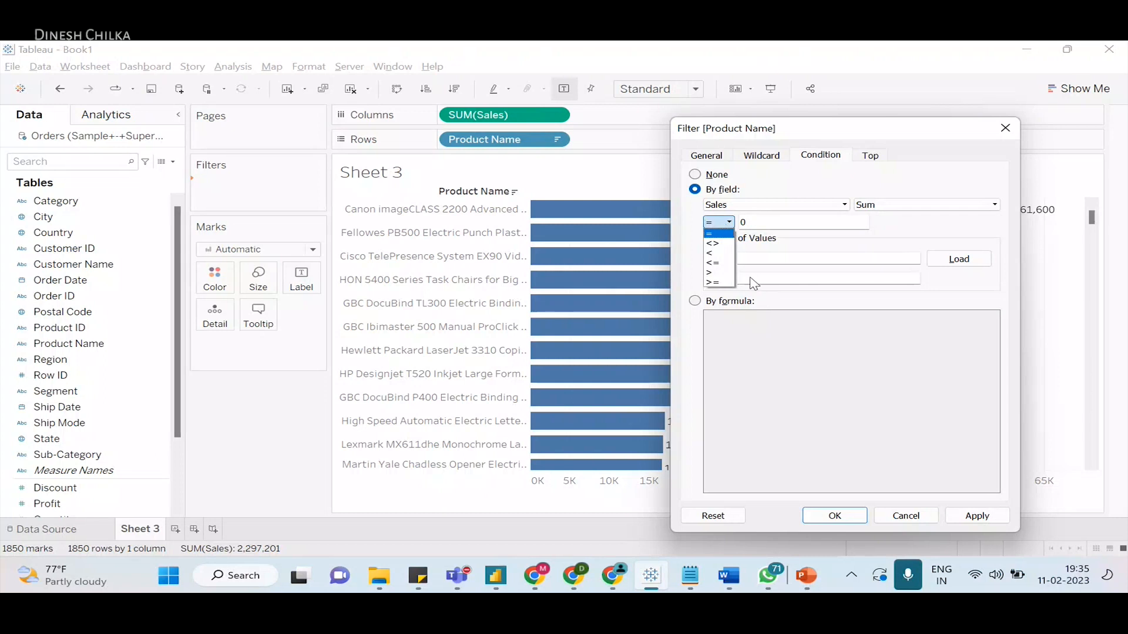
click(718, 273)
click(782, 221)
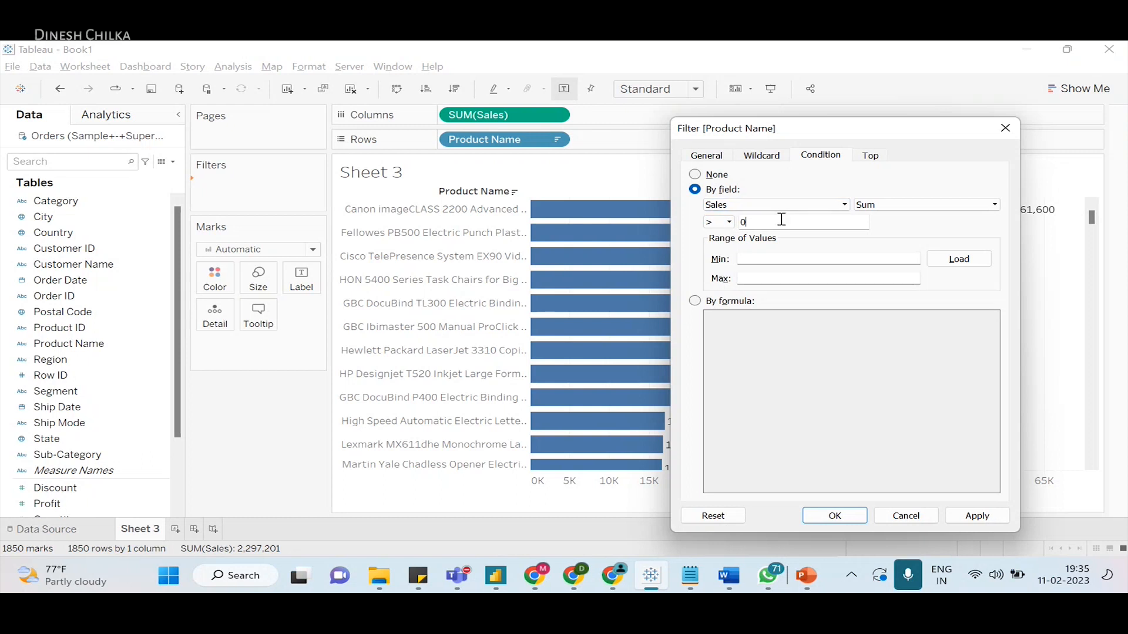
text(18000)
click(998, 515)
click(834, 516)
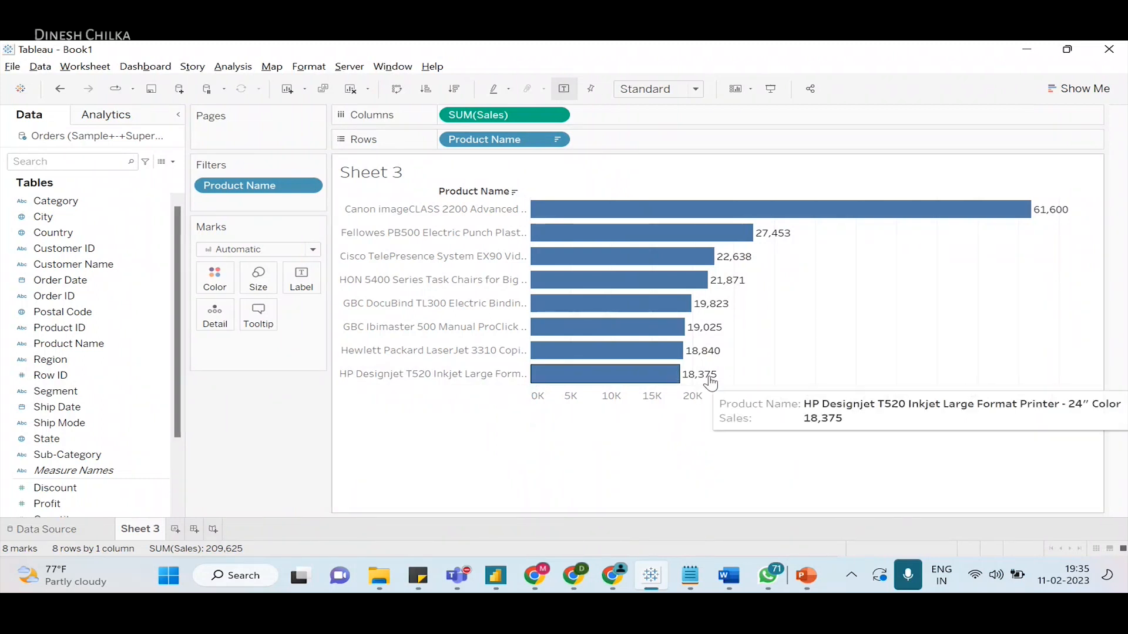
mouse_move(702, 359)
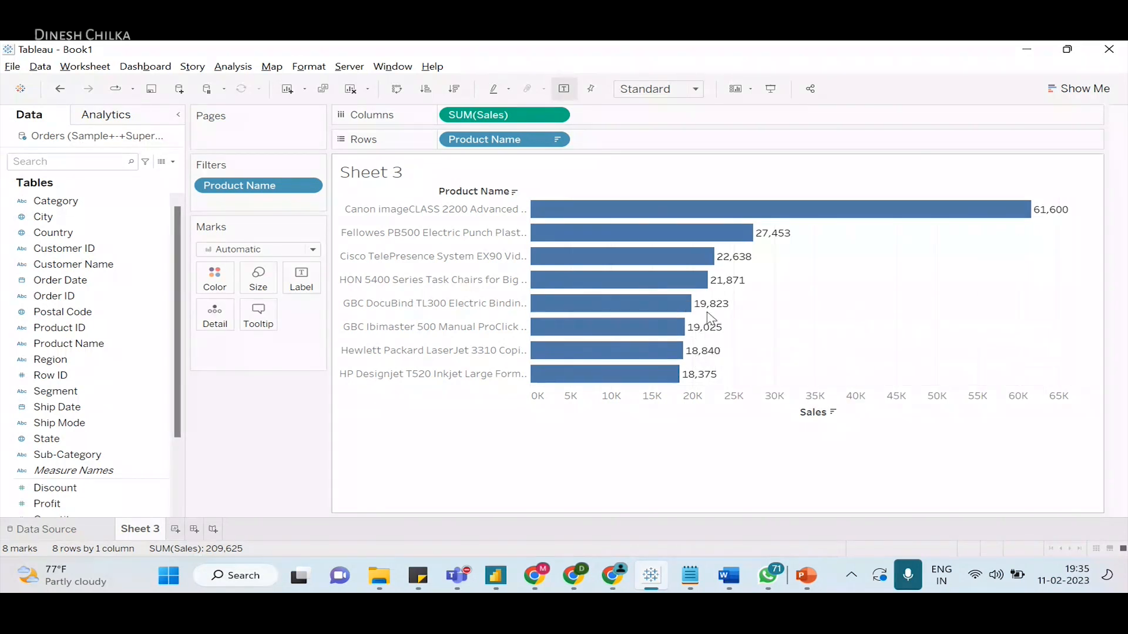
- Change the Product Name filter's Sales condition to less than (<) 18,000, accept it and look over the chart
click(308, 185)
click(310, 204)
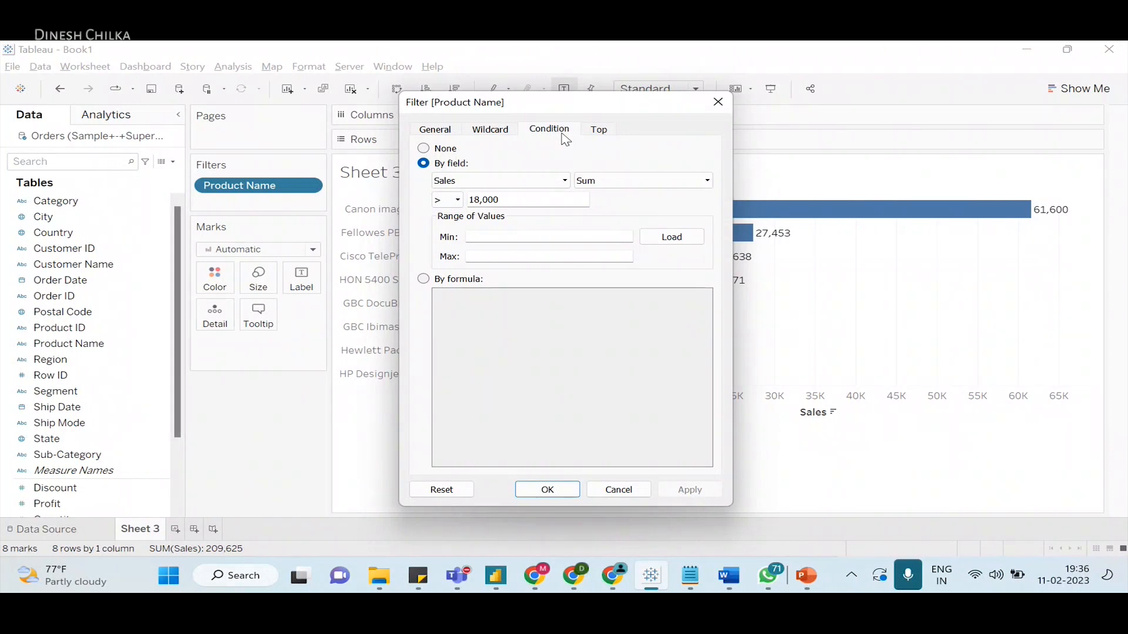
click(456, 199)
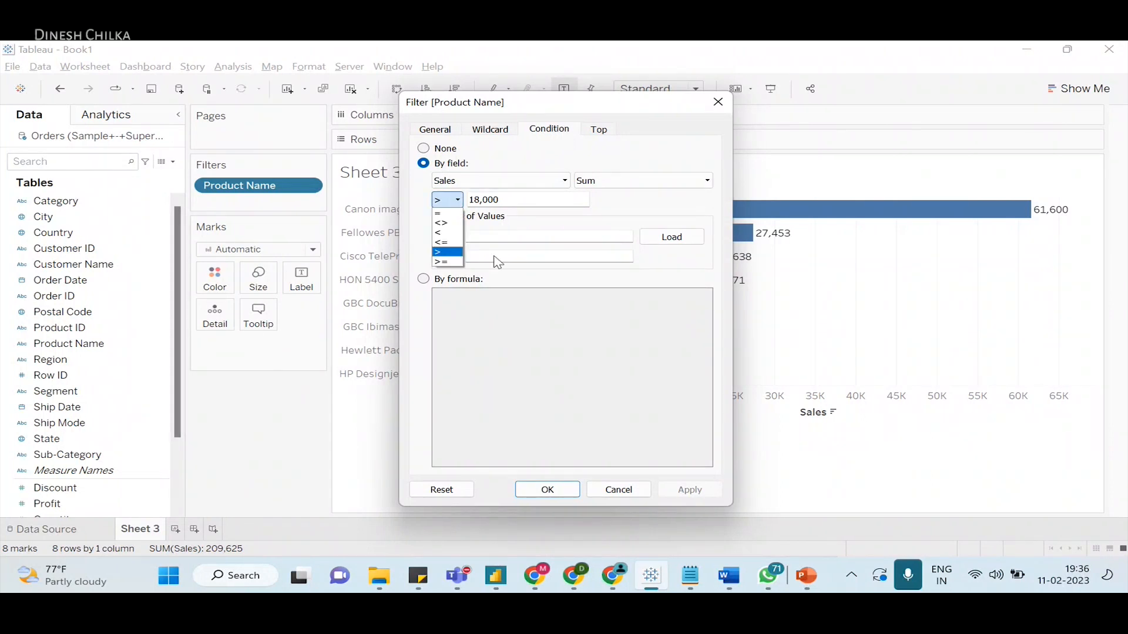
click(445, 233)
click(678, 495)
click(546, 489)
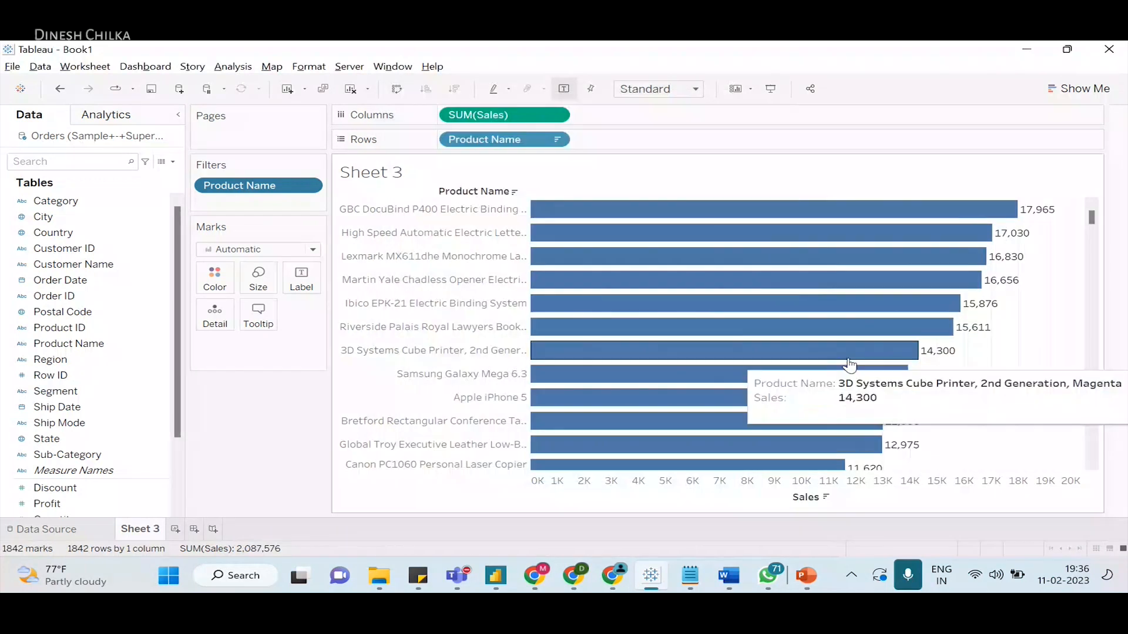
scroll(850, 370, down, 4)
scroll(857, 422, up, 4)
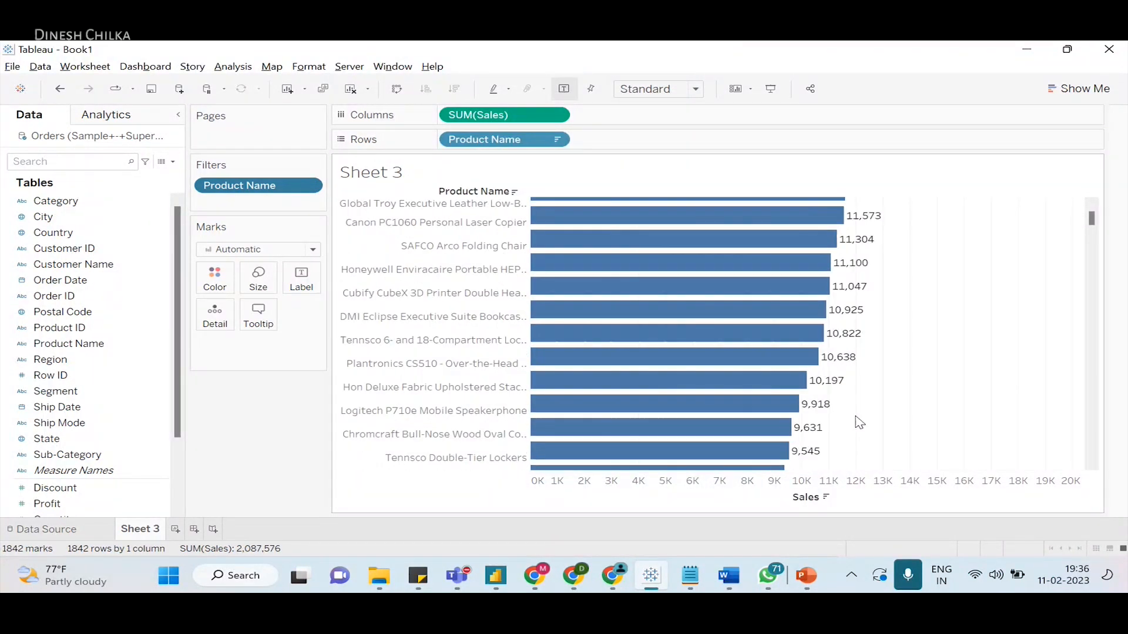
scroll(857, 423, up, 2)
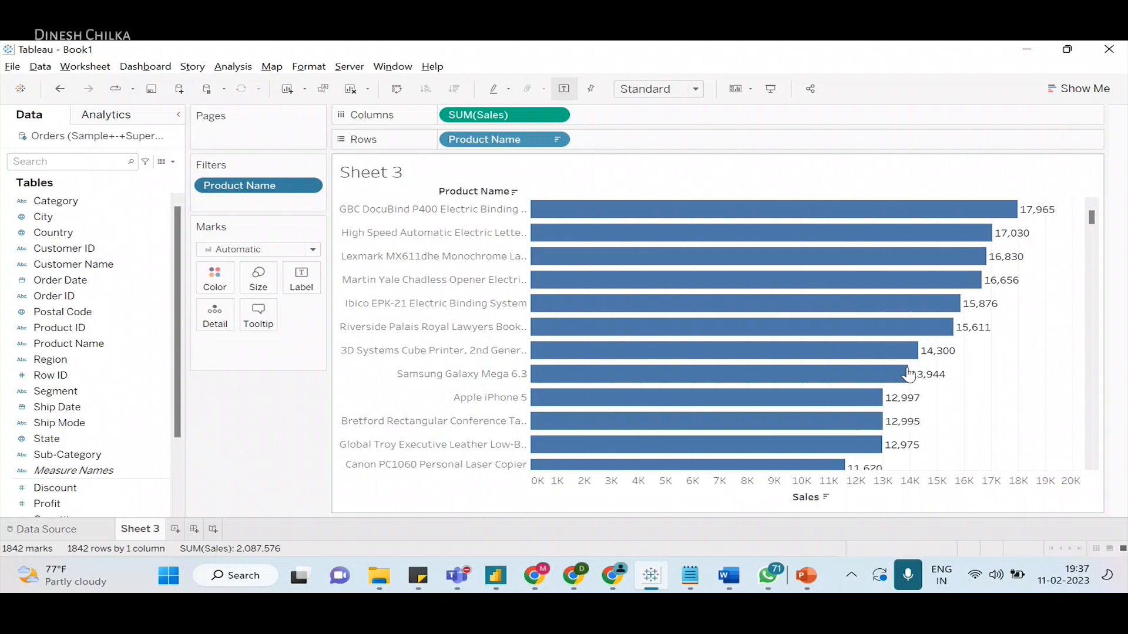
mouse_move(915, 324)
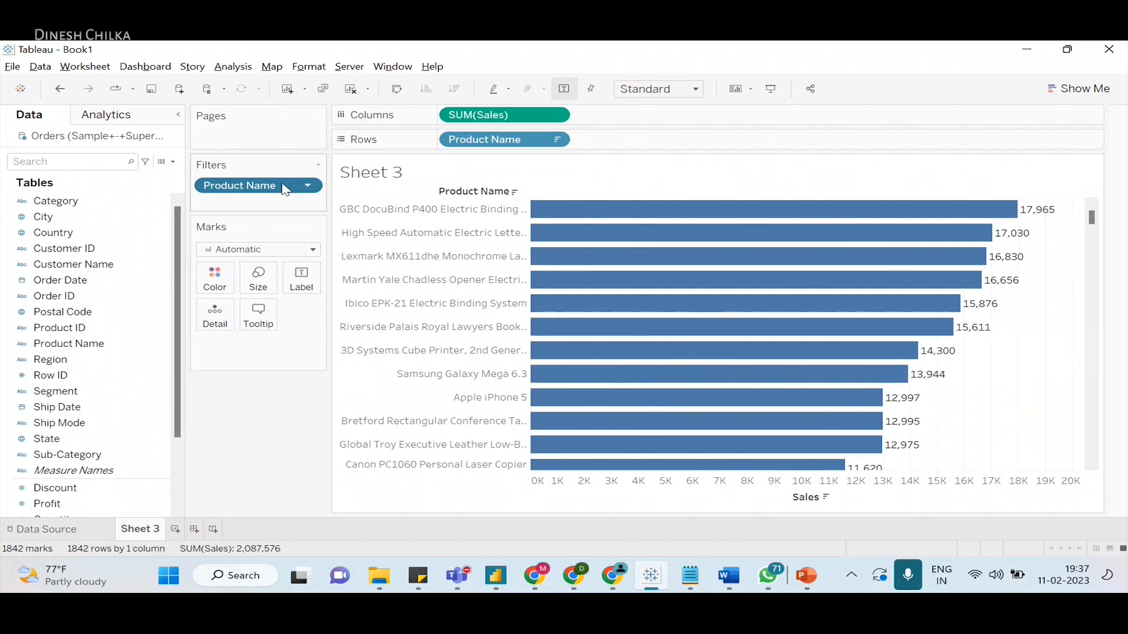
- Set the threshold of the Product Name filter's Sales condition to 10,000 and accept the filter
click(314, 186)
click(235, 197)
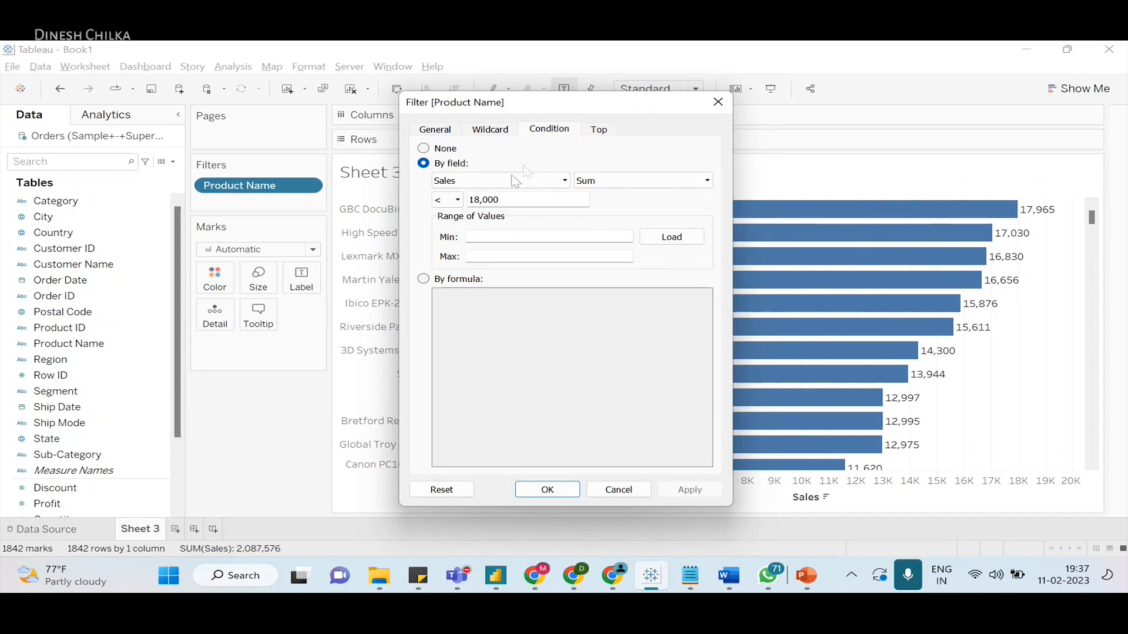
key(BackSpace)
text(6)
key(BackSpace)
text(0)
click(690, 490)
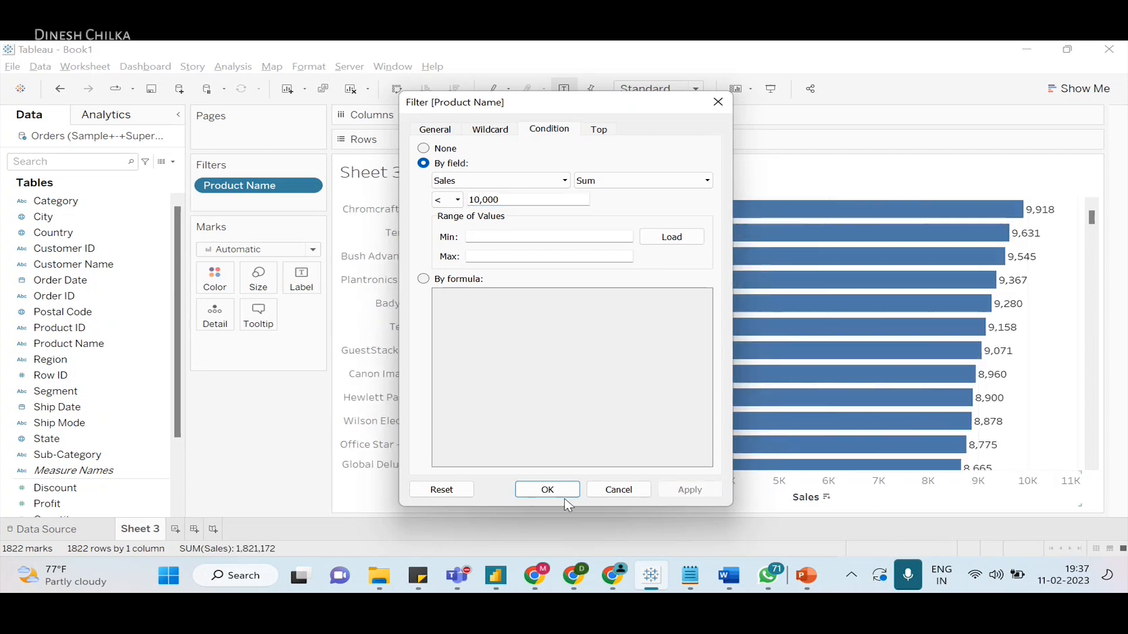
click(548, 490)
- Examine the Sales values of the filtered products from the largest bars down to the smallest
scroll(873, 268, down, 5)
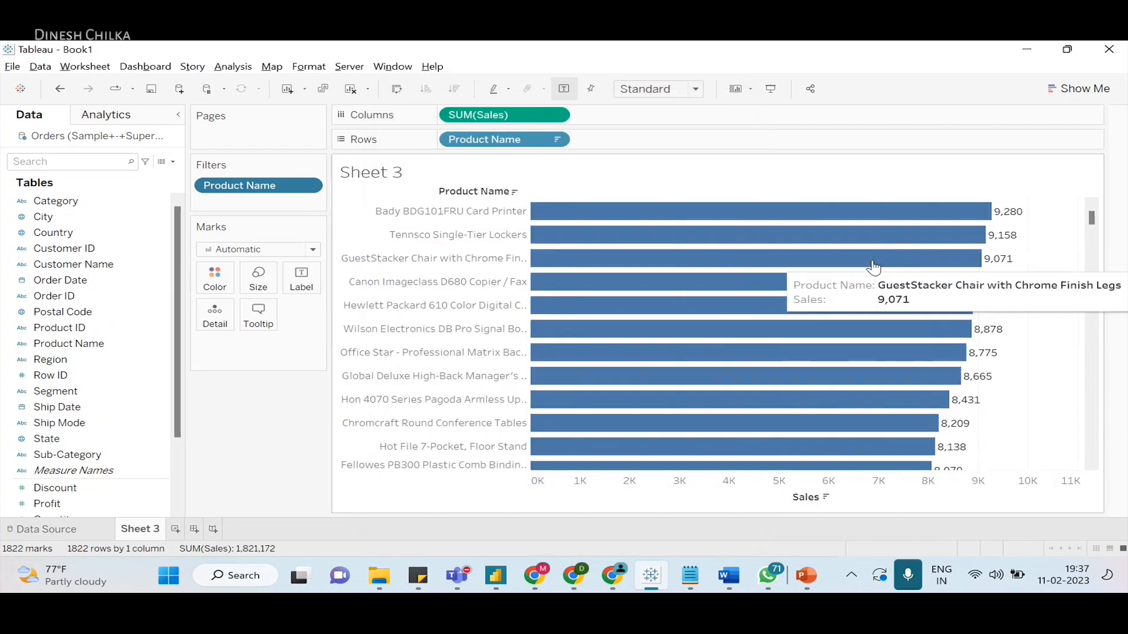
scroll(873, 276, down, 10)
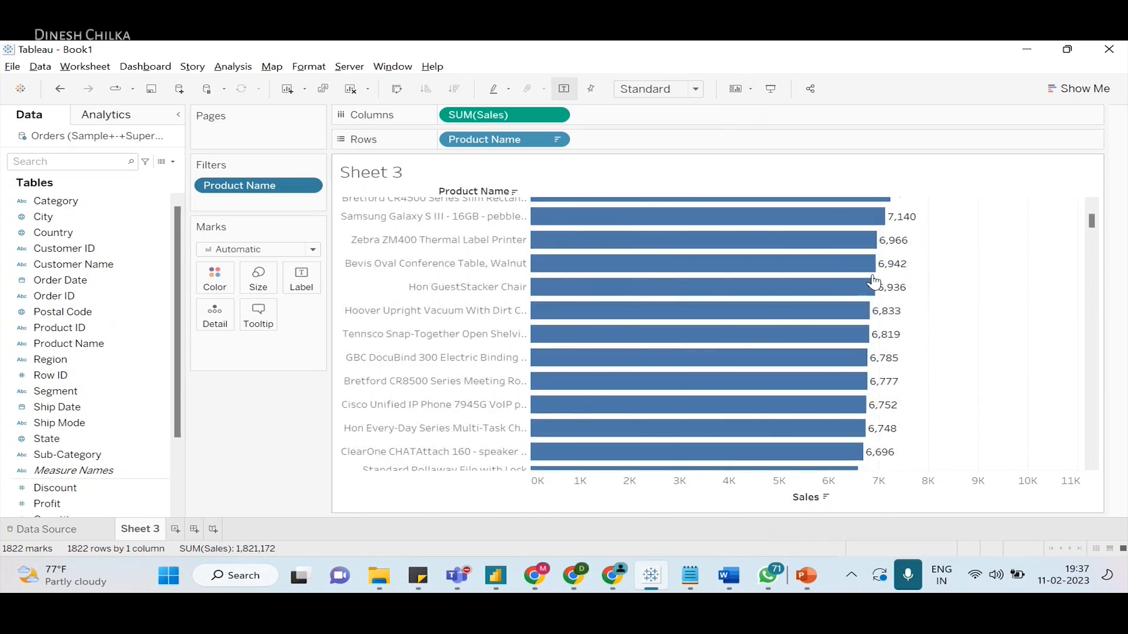
scroll(876, 281, down, 8)
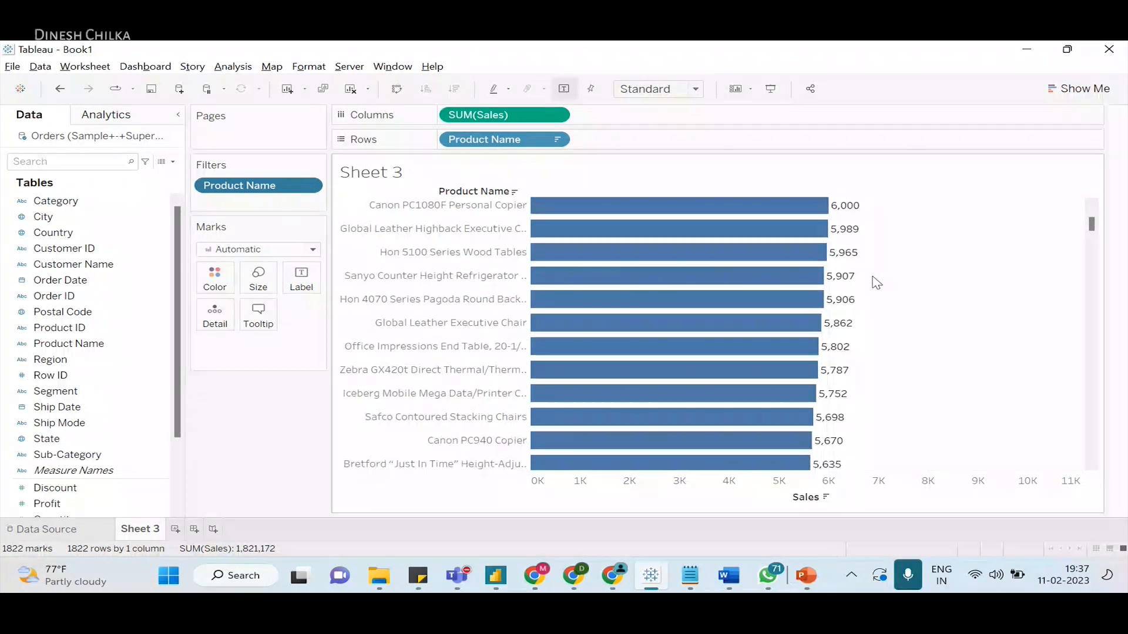
scroll(876, 284, down, 3)
scroll(878, 284, up, 10)
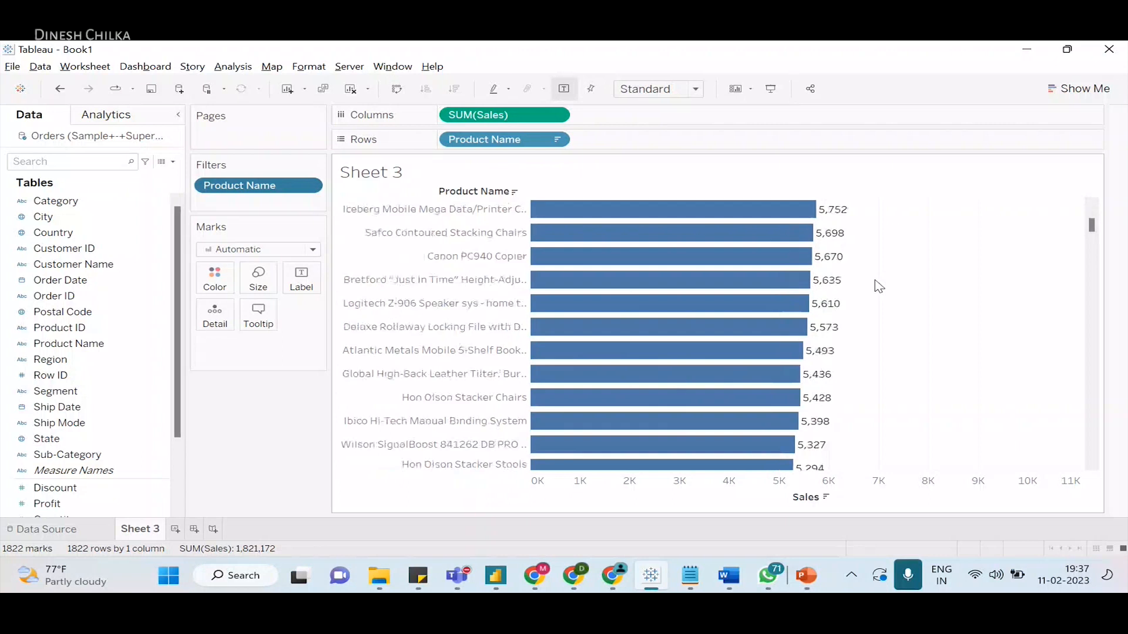
scroll(878, 286, up, 10)
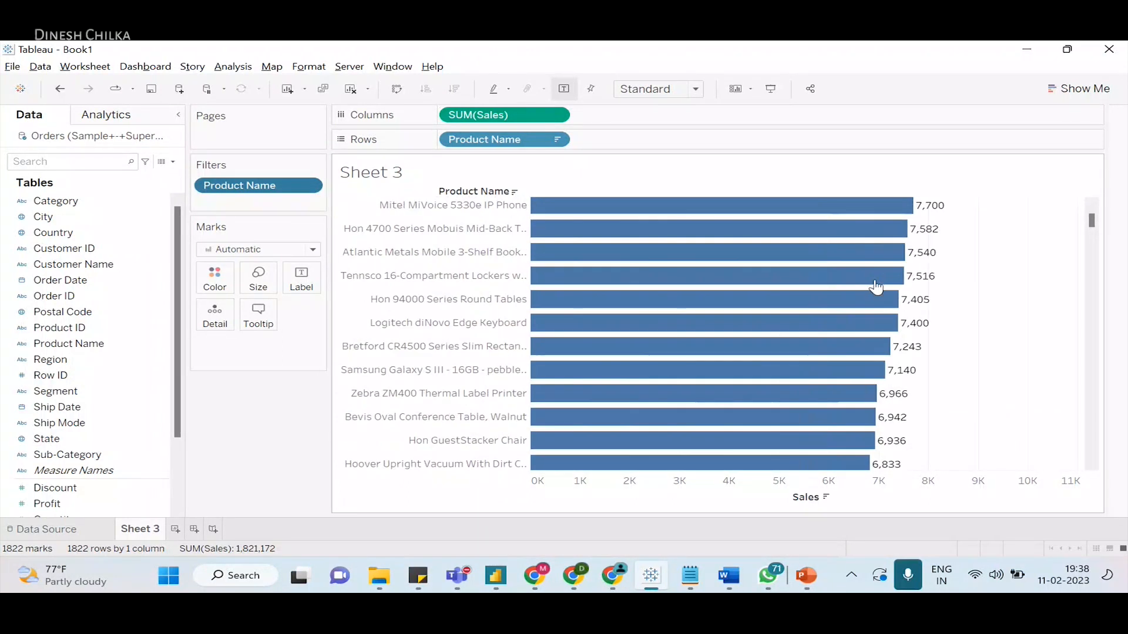
scroll(876, 286, up, 10)
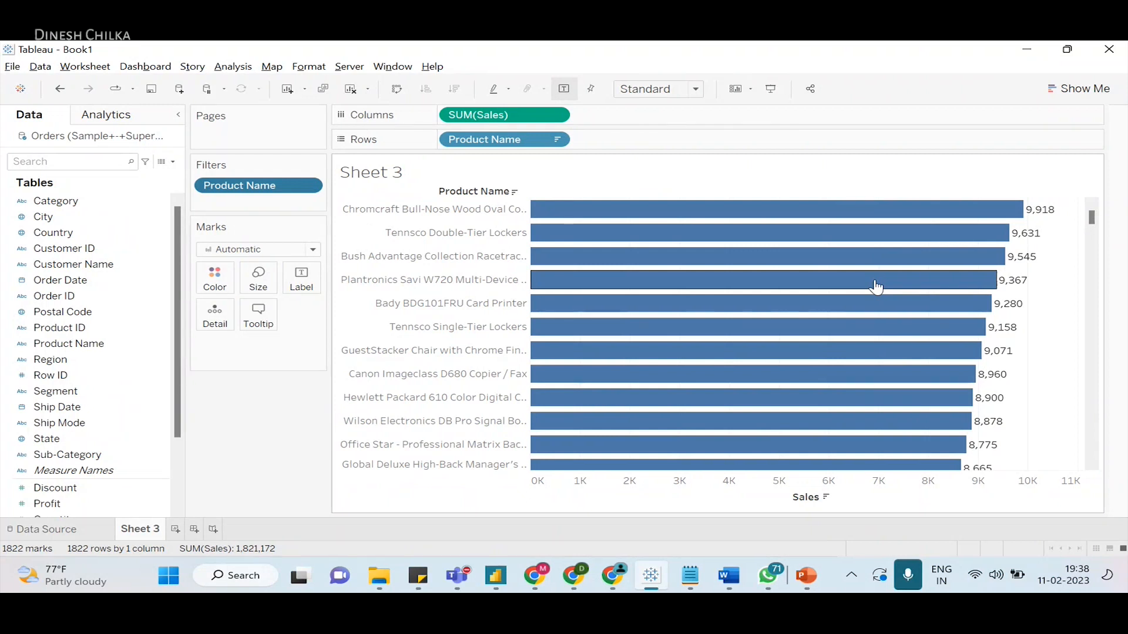
scroll(876, 286, down, 1)
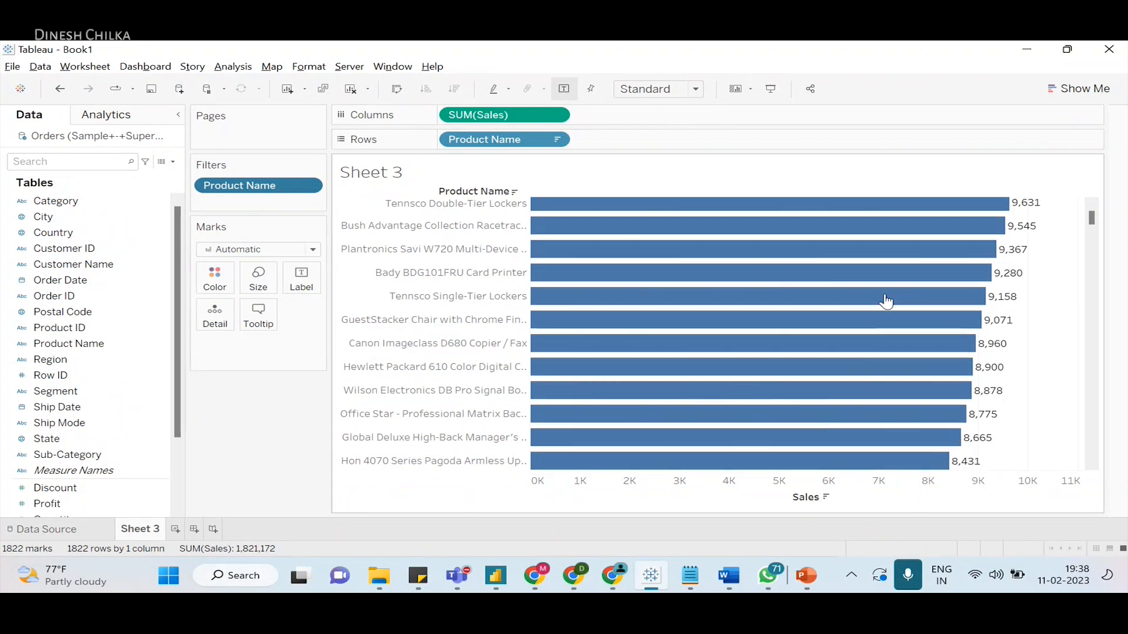
scroll(823, 311, down, 4)
scroll(863, 317, up, 5)
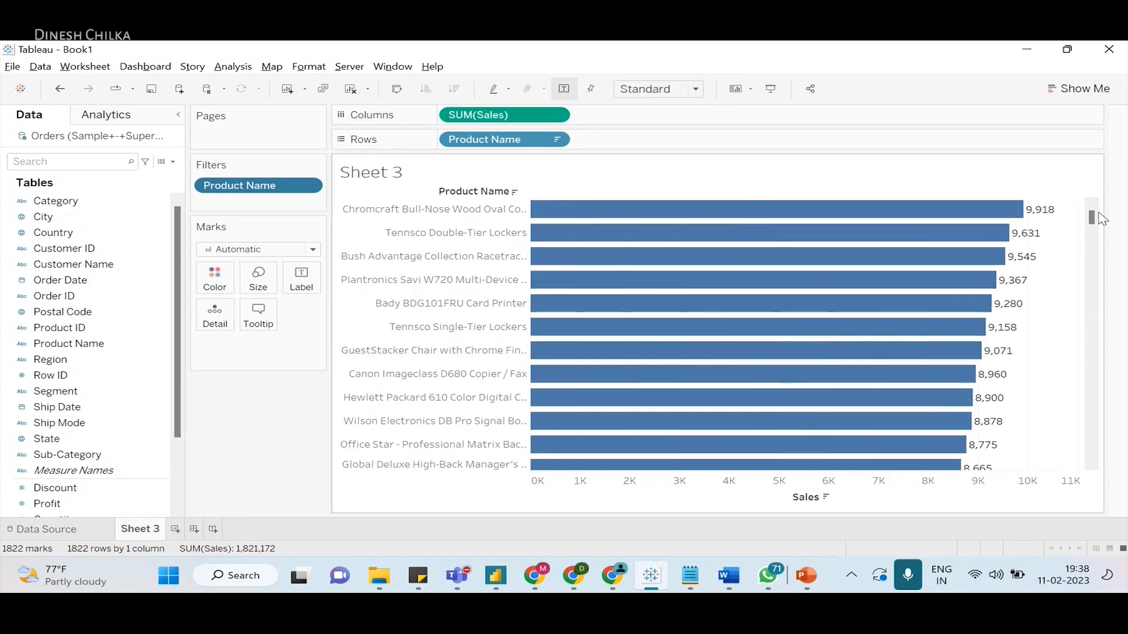
drag(1100, 217, 1070, 467)
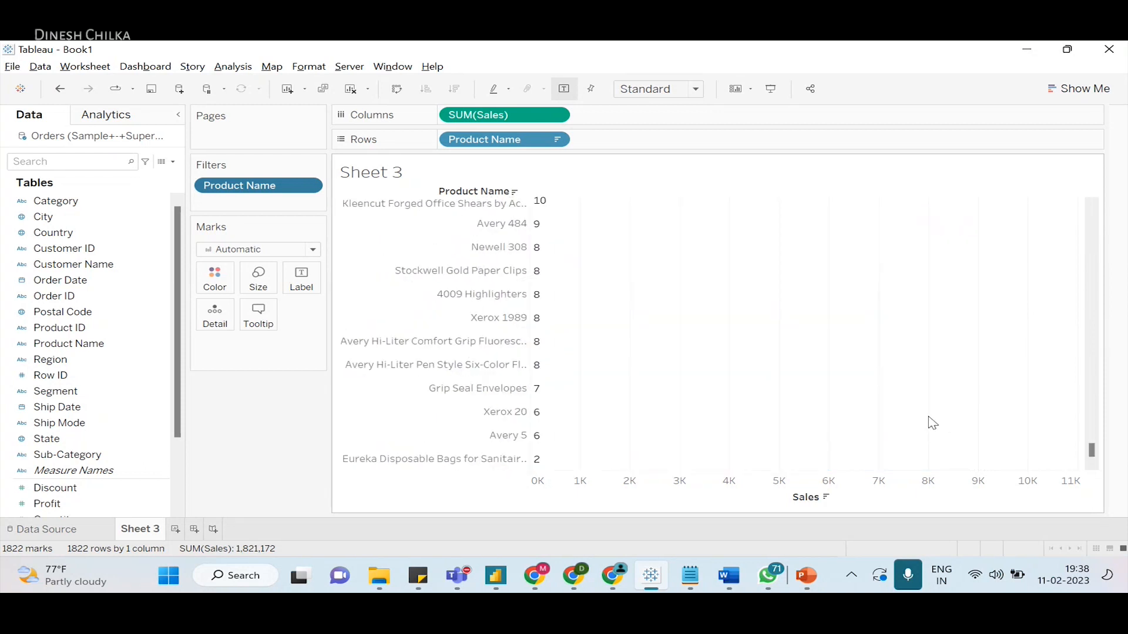
scroll(932, 423, up, 10)
key(alt+Tab)
key(alt+Tab)
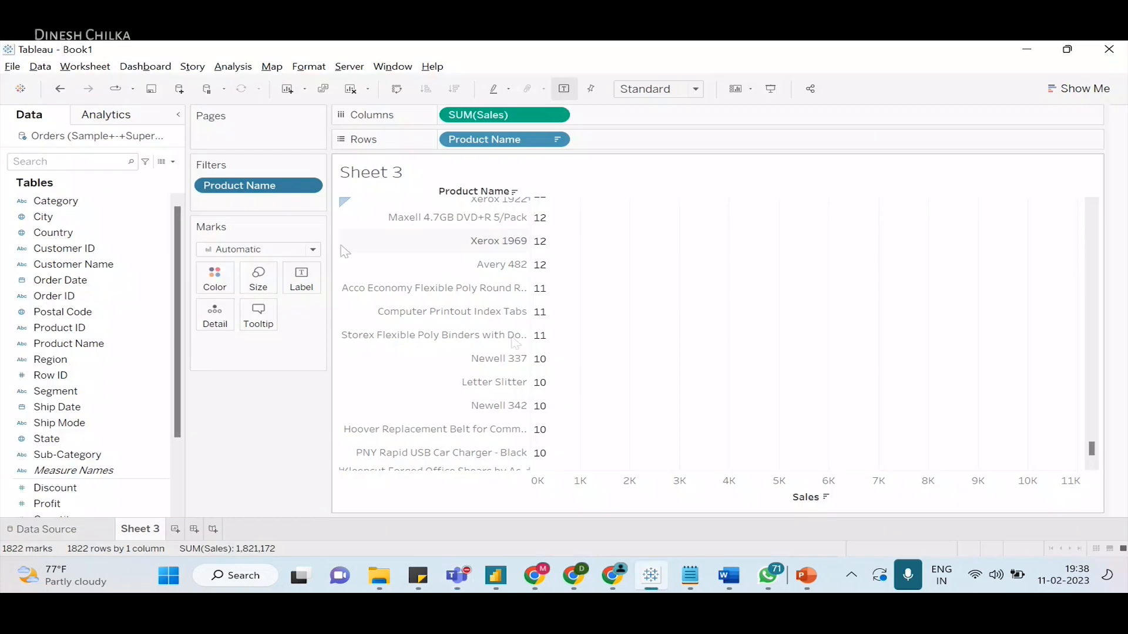
- Change the Product Name filter's Sales comparison to greater than or equal to (>=) 10,000, accept it and check the remaining products
click(309, 187)
click(300, 206)
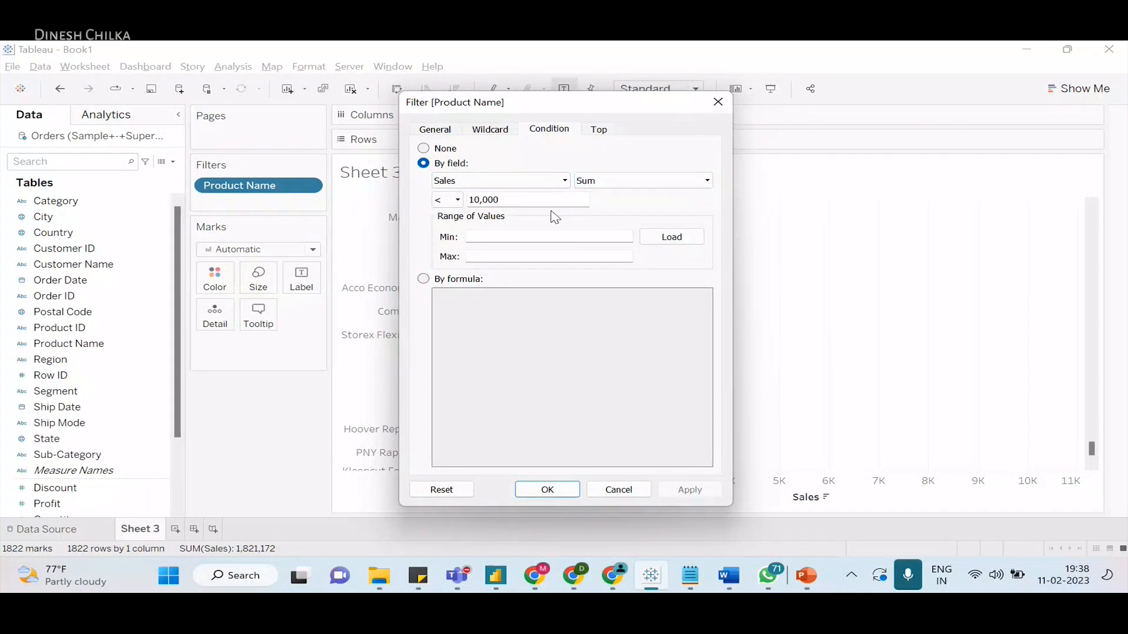
click(458, 203)
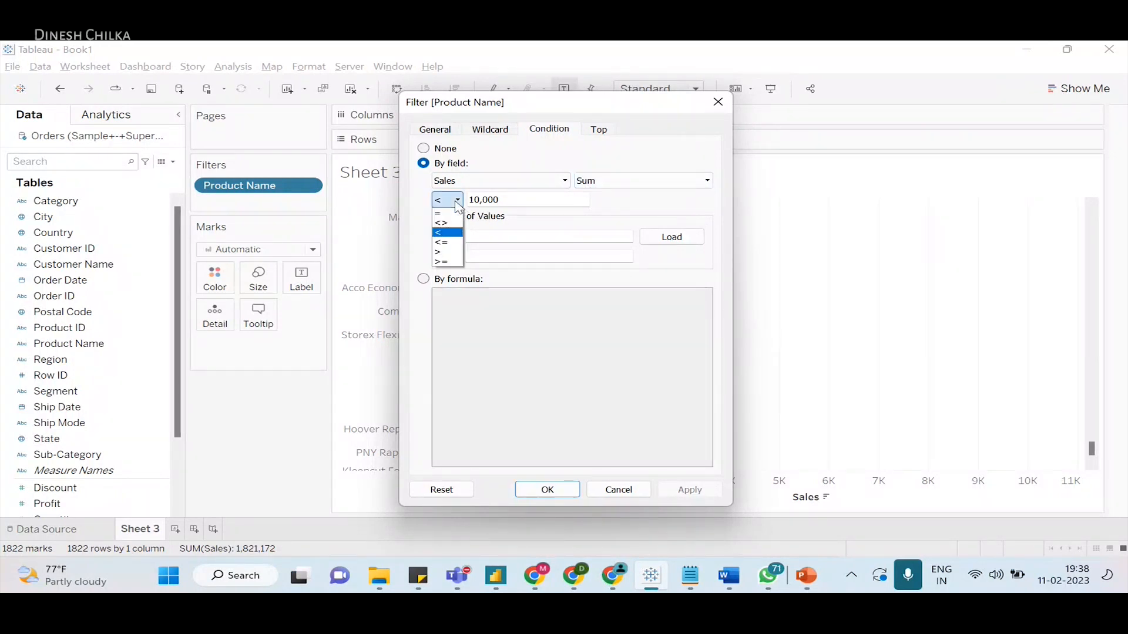
click(448, 262)
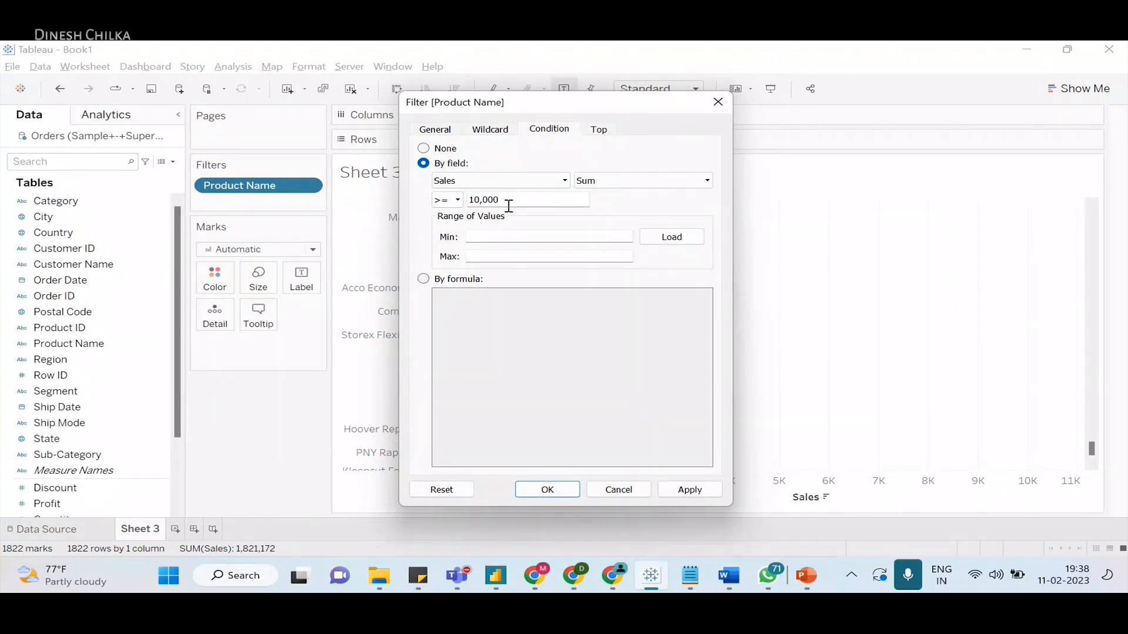
click(690, 489)
click(547, 489)
scroll(719, 432, up, 1)
scroll(721, 456, down, 1)
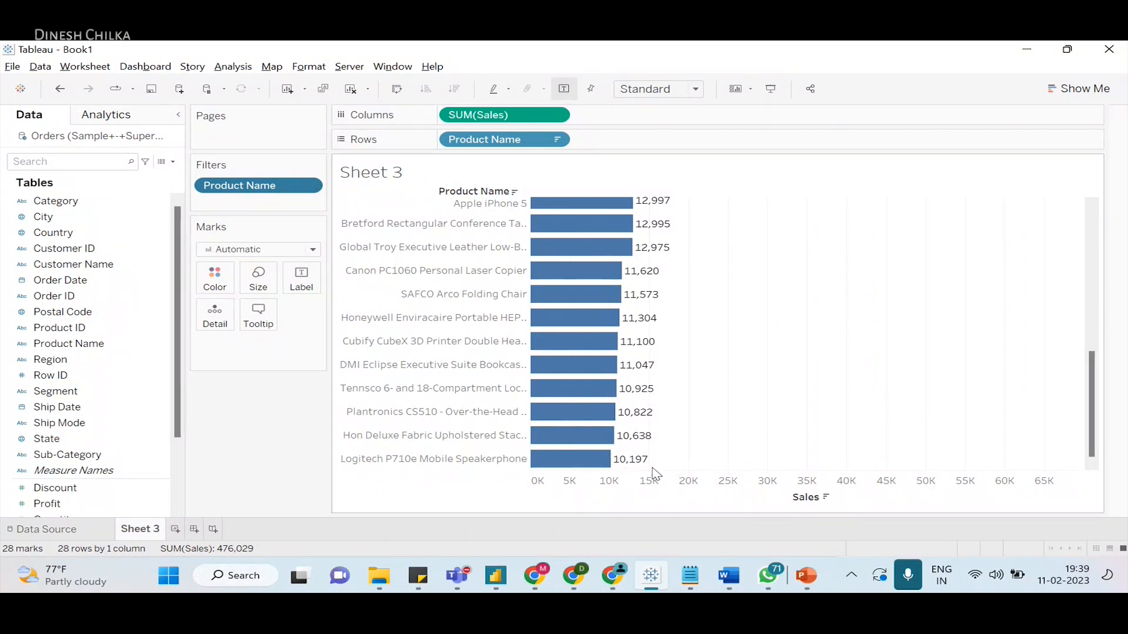
scroll(664, 463, up, 5)
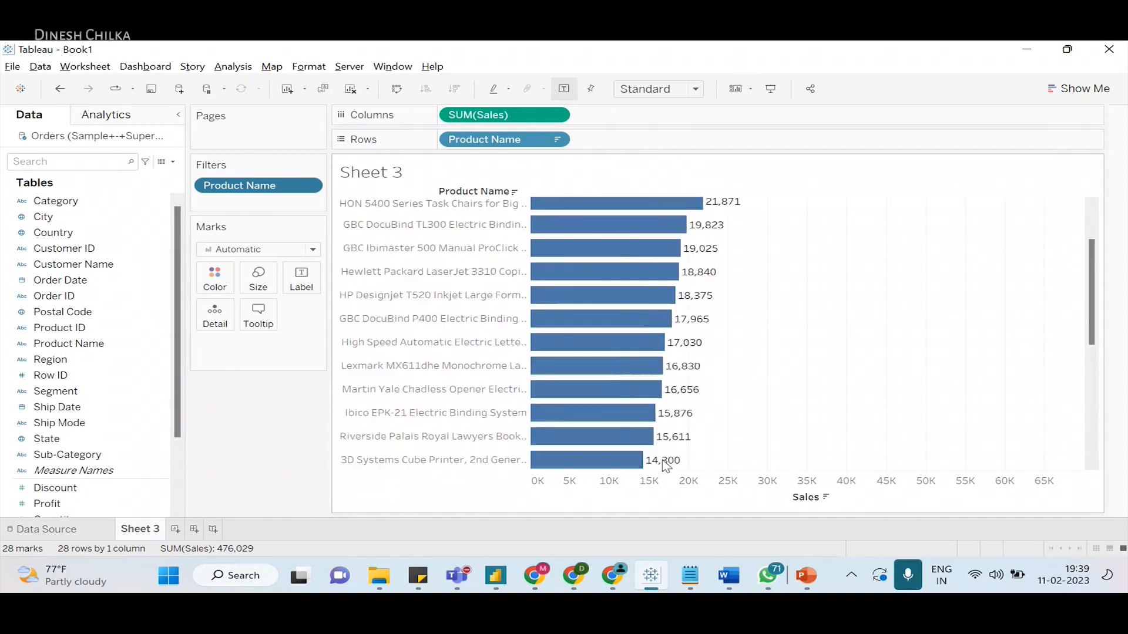
scroll(664, 466, down, 5)
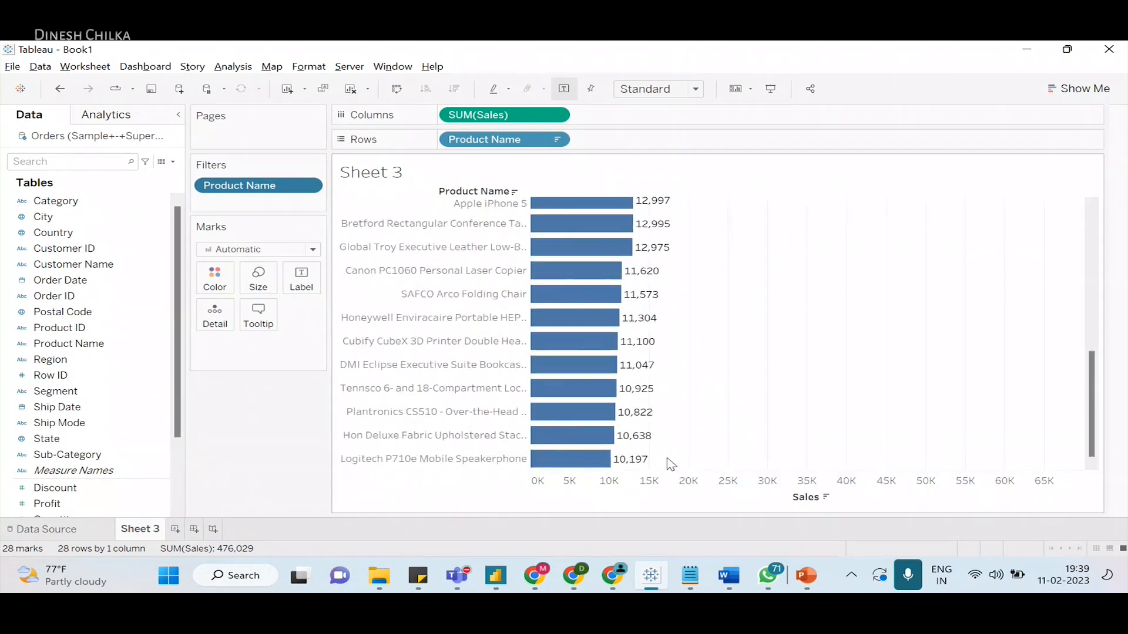
- Switch to the Teams meeting to check the participants and return to Tableau
key(alt+Tab)
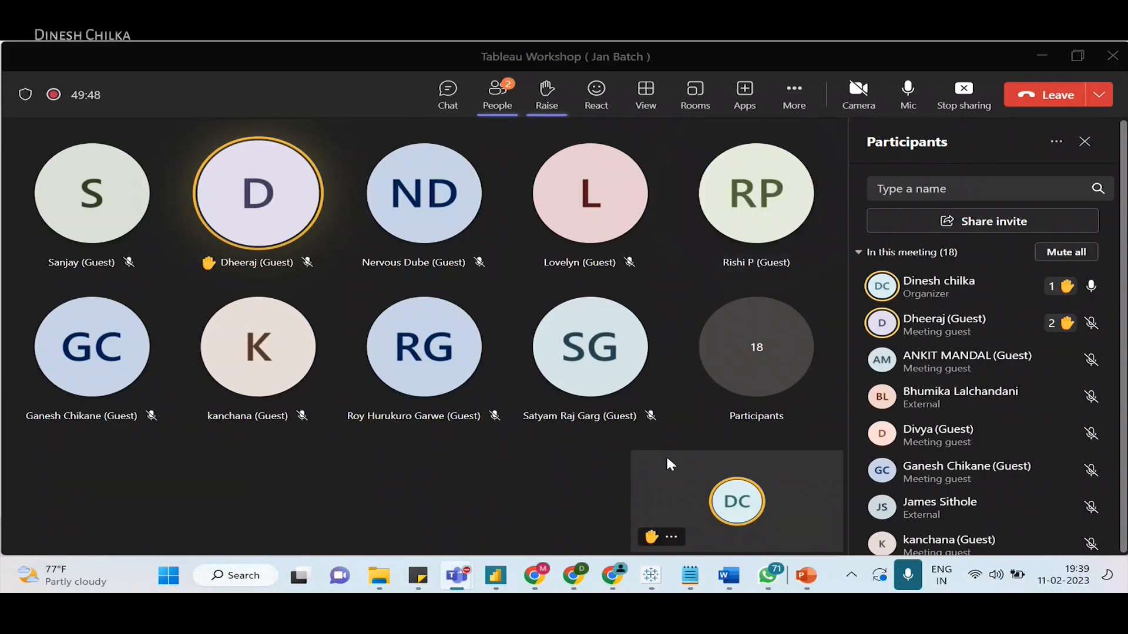
key(alt+Tab)
key(alt+Tab)
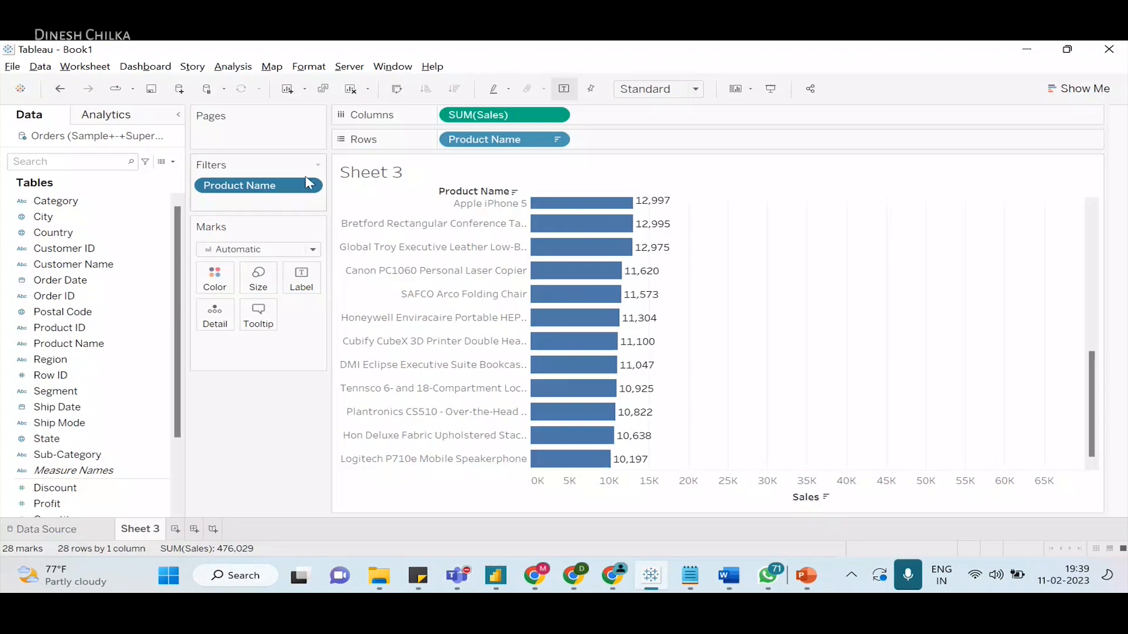
- Open the Product Name filter's Sales condition, view its comparison operators, and check the Teams meeting before returning to Tableau
click(308, 185)
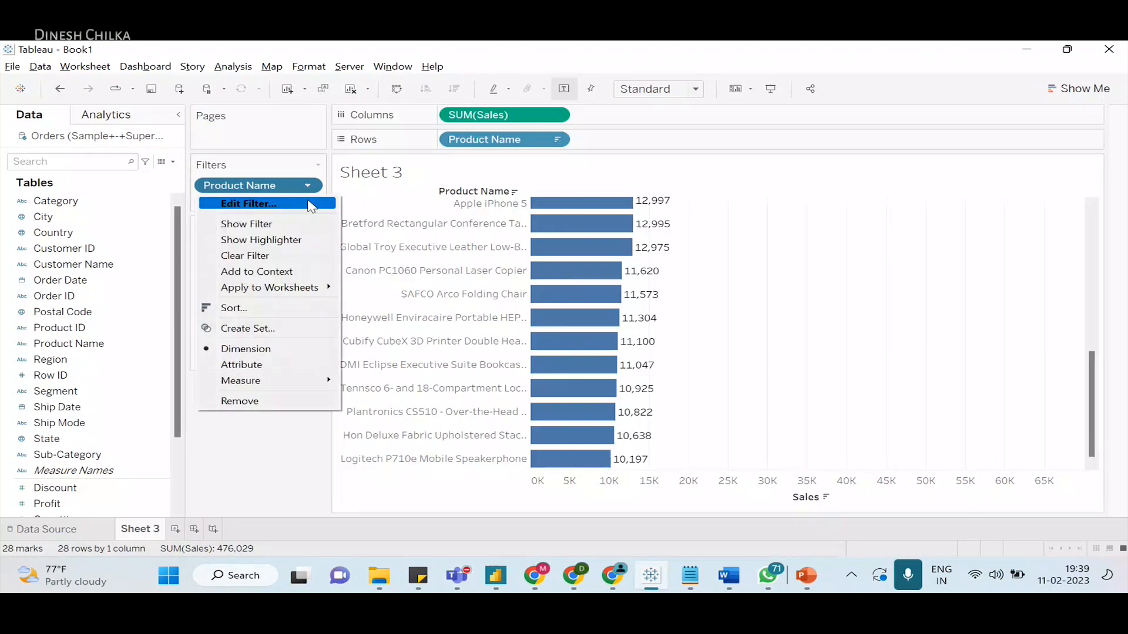
click(310, 203)
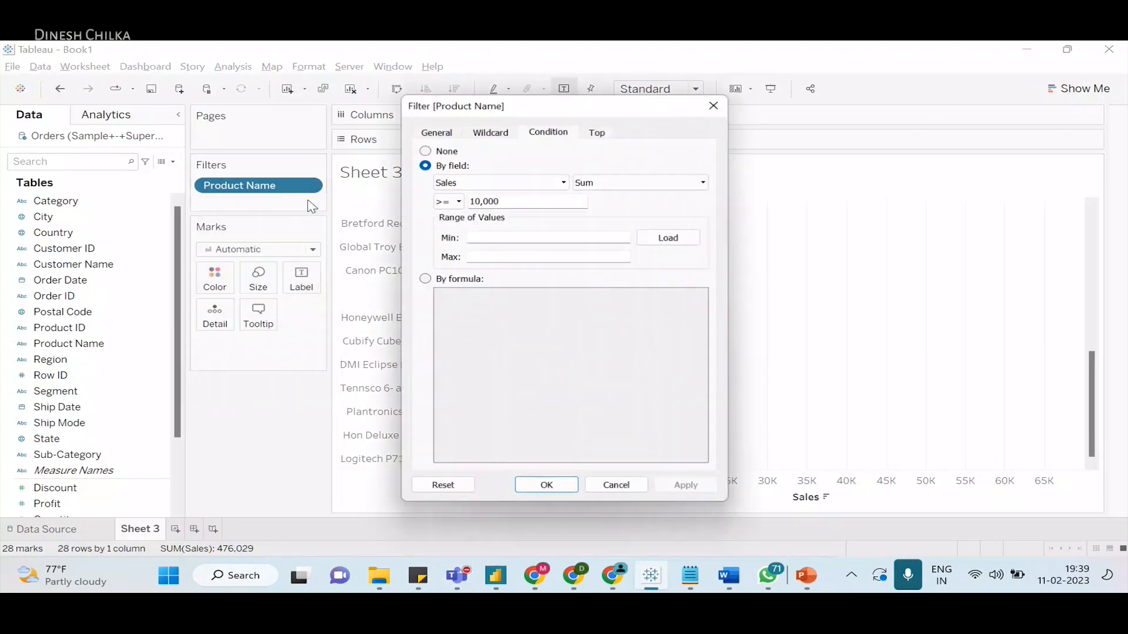
click(458, 200)
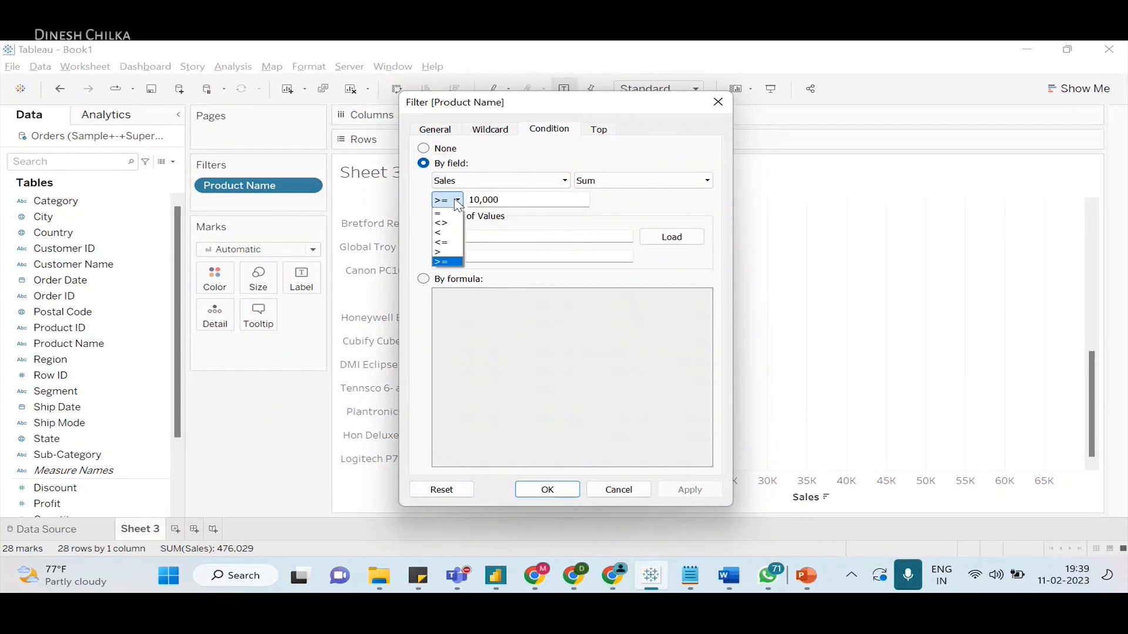
key(alt+Tab)
key(alt+Tab)
key(alt+Tab)
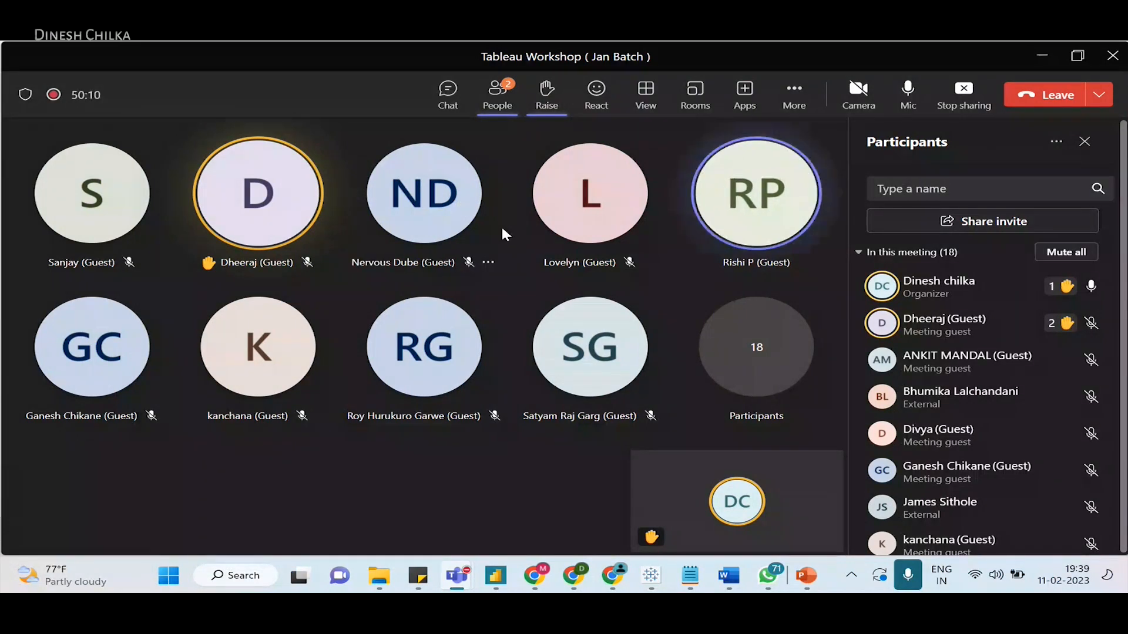
key(alt+Tab)
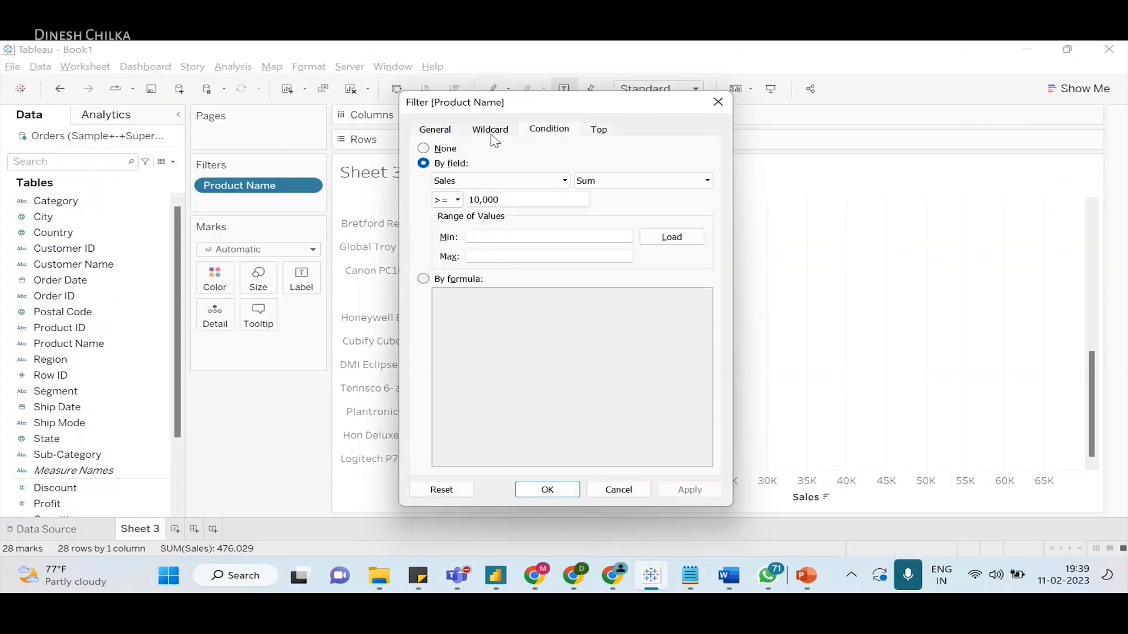
- Review the Product Name filter's Wildcard and By formula options, return the condition to By field, and check the Teams meeting in between
click(490, 130)
click(538, 131)
key(alt+Tab)
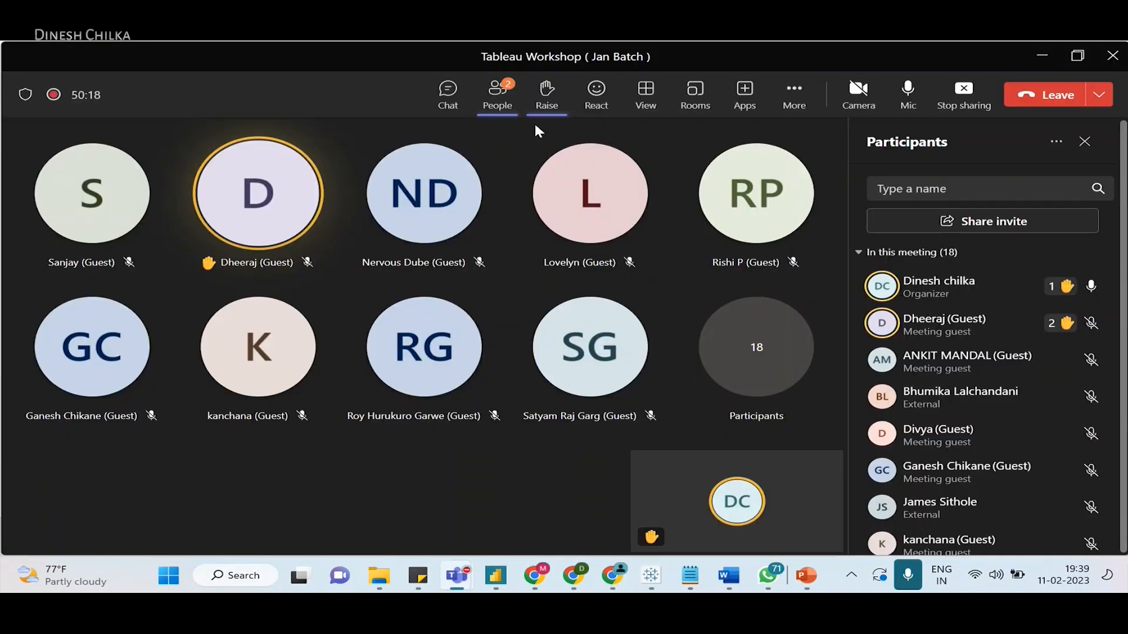
key(alt+Tab)
click(423, 279)
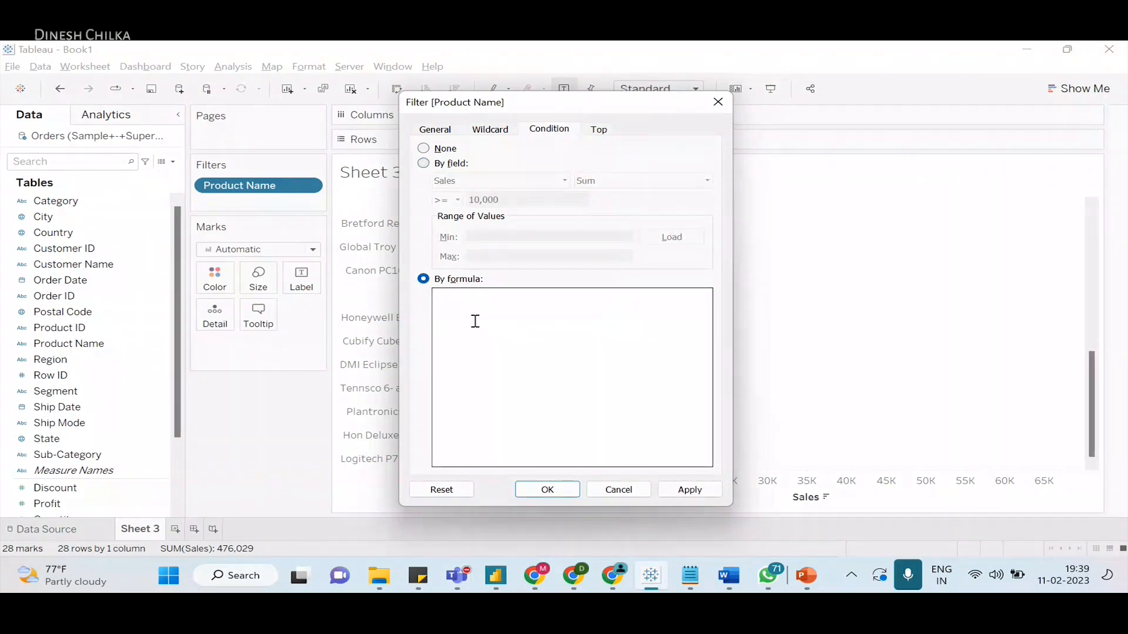
click(424, 164)
key(alt+Tab)
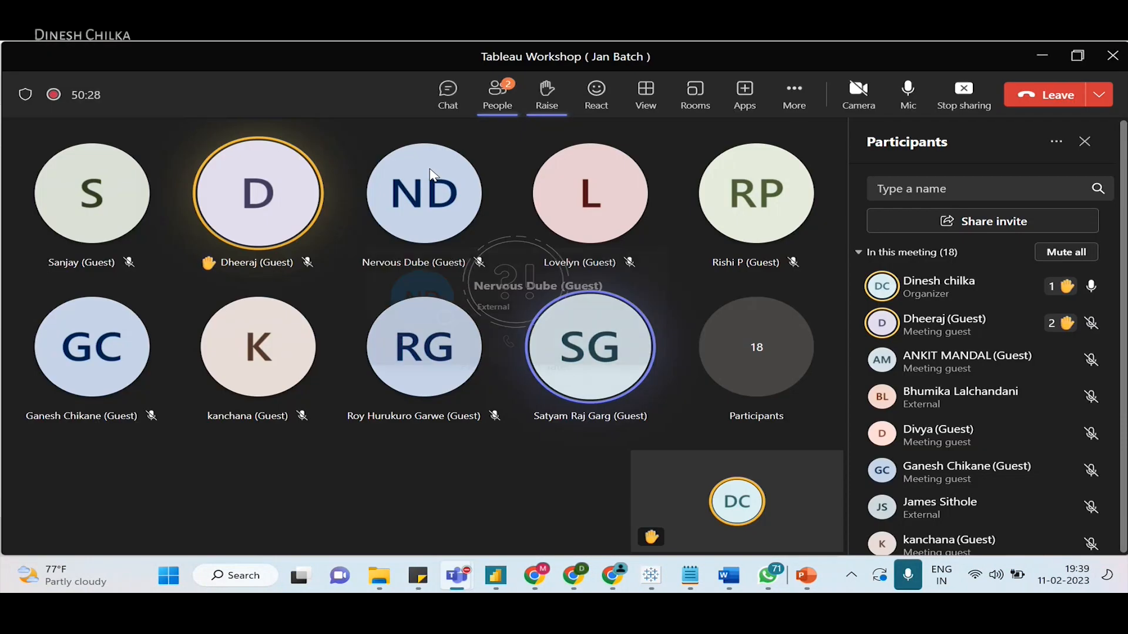
key(alt+Tab)
- Switch to the Teams meeting, admit the guest waiting in the lobby and return to Tableau
key(alt+Tab)
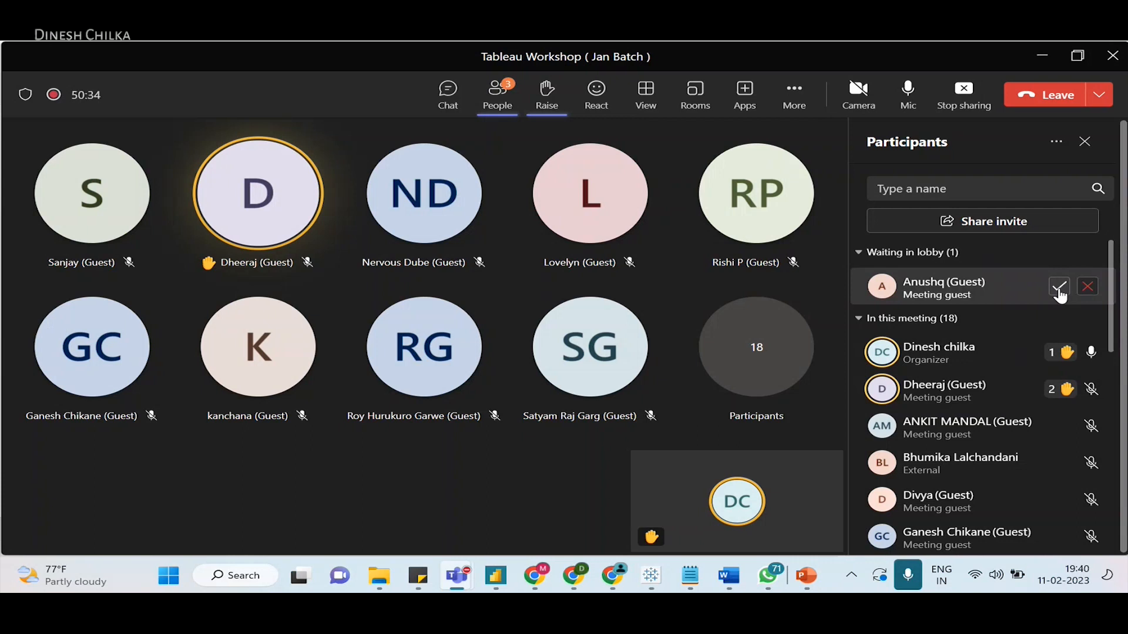
click(1059, 287)
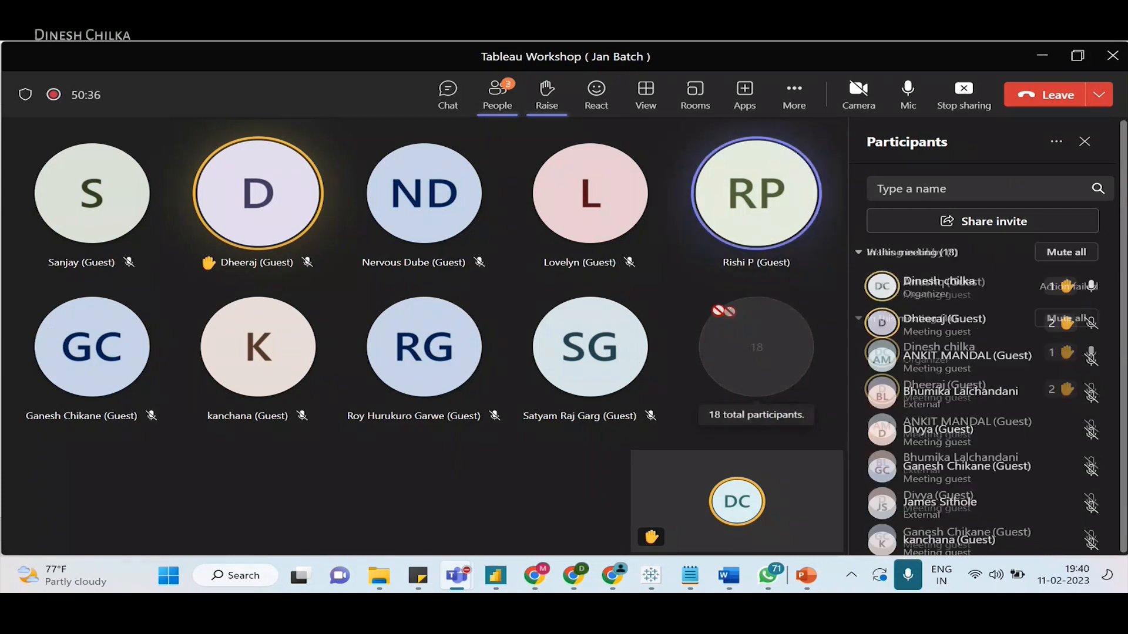
key(alt+Tab)
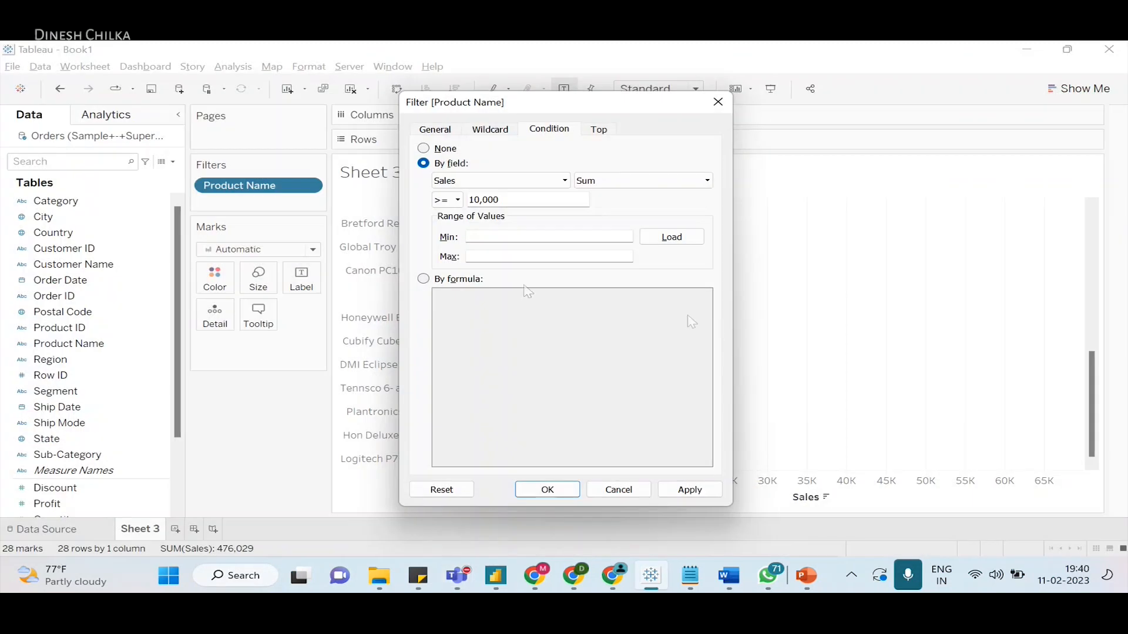
- Review the General summary, Wildcard and Condition settings of the Product Name filter
click(444, 135)
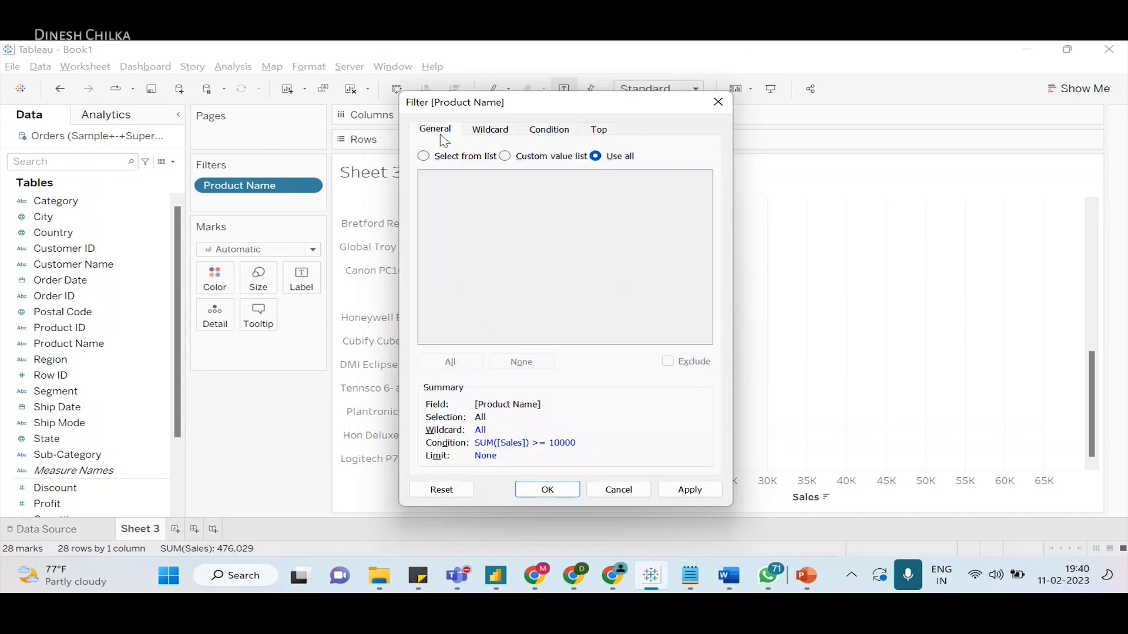
click(503, 137)
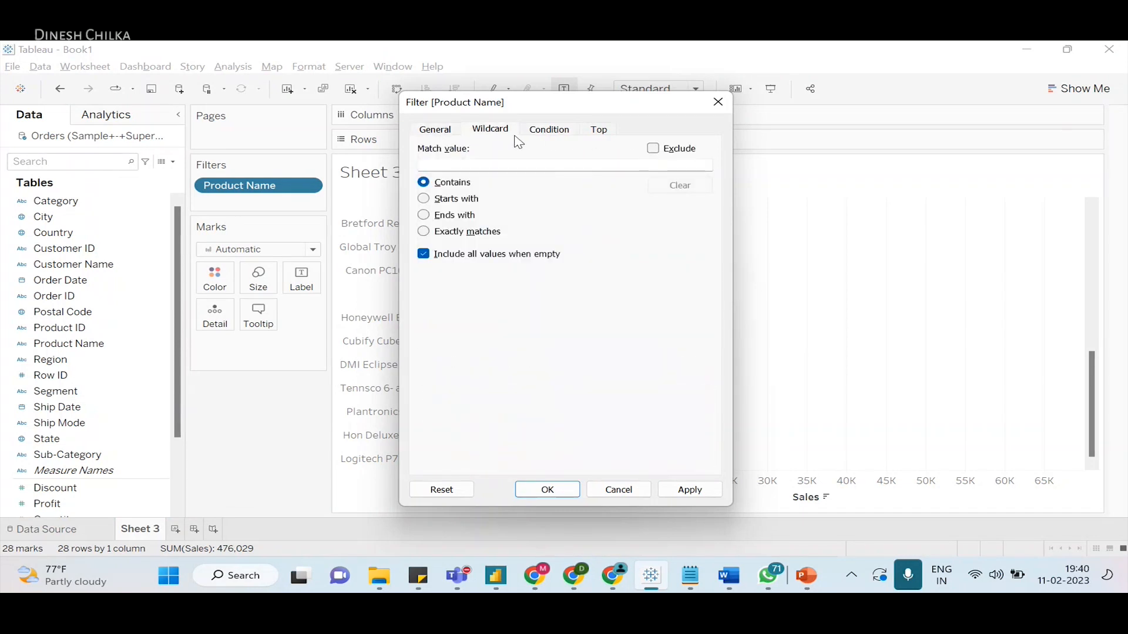
click(549, 131)
- Admit the next guest from the Teams lobby, return to Tableau and close the Product Name filter without changes
key(alt+Tab)
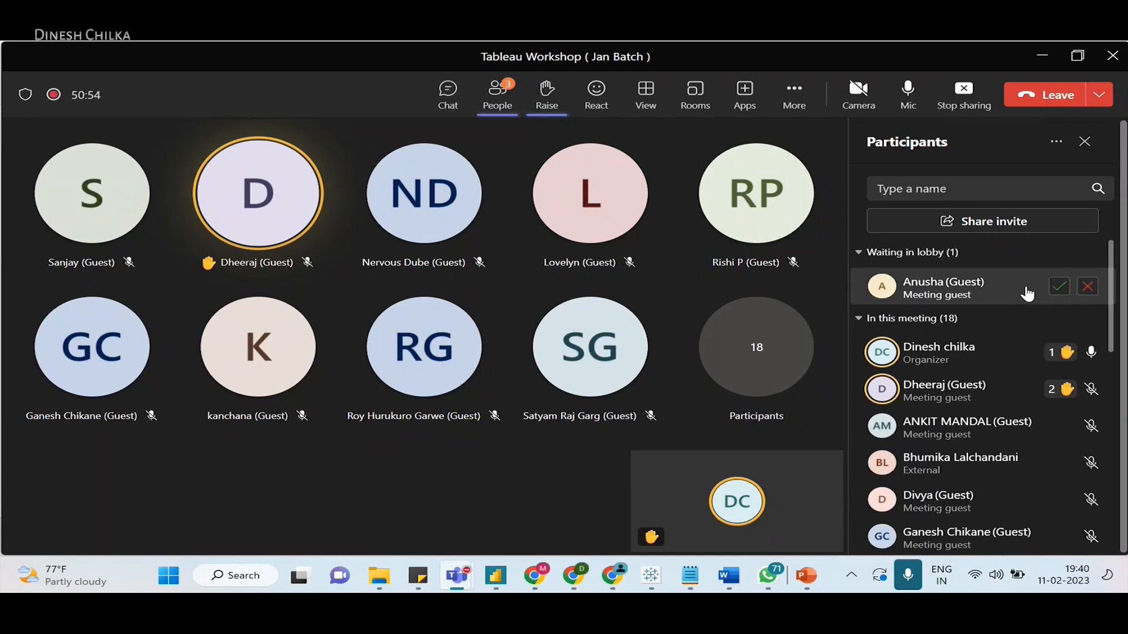
click(1051, 288)
key(alt+Tab)
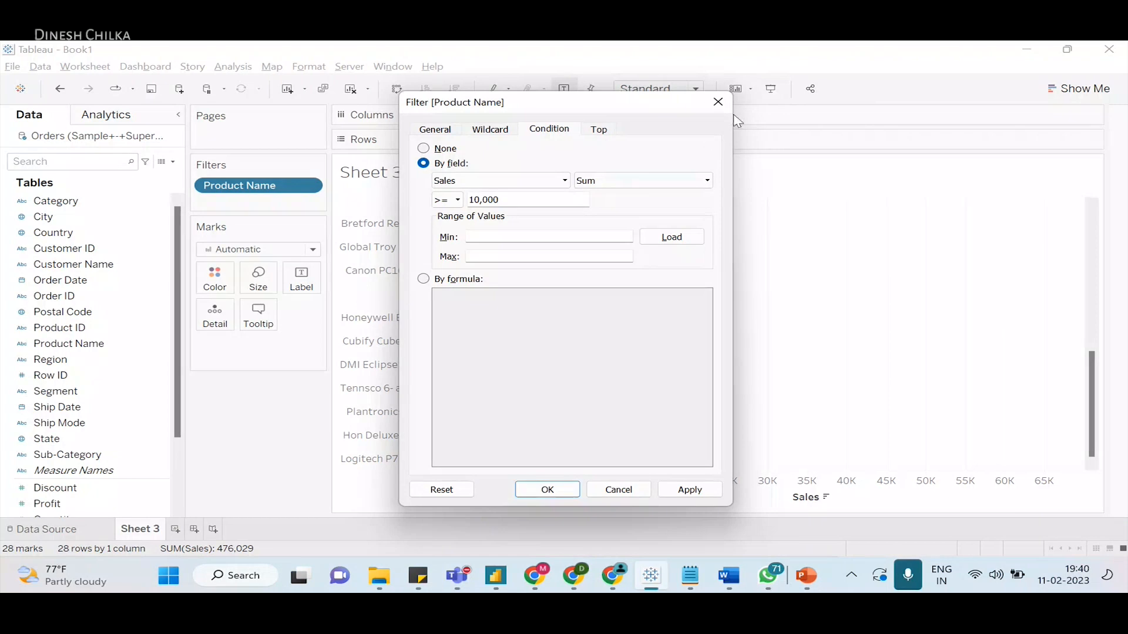
click(726, 108)
- Replace Product Name with Customer Name on Rows and sort the customers by Sales in descending order
drag(512, 141, 272, 395)
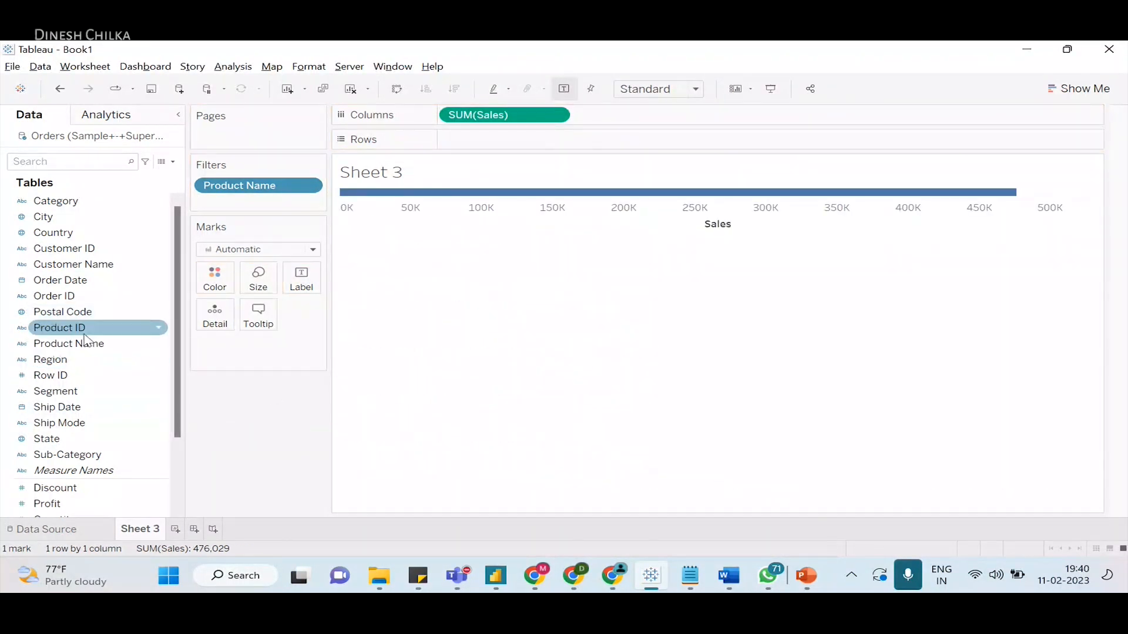
drag(76, 264, 530, 152)
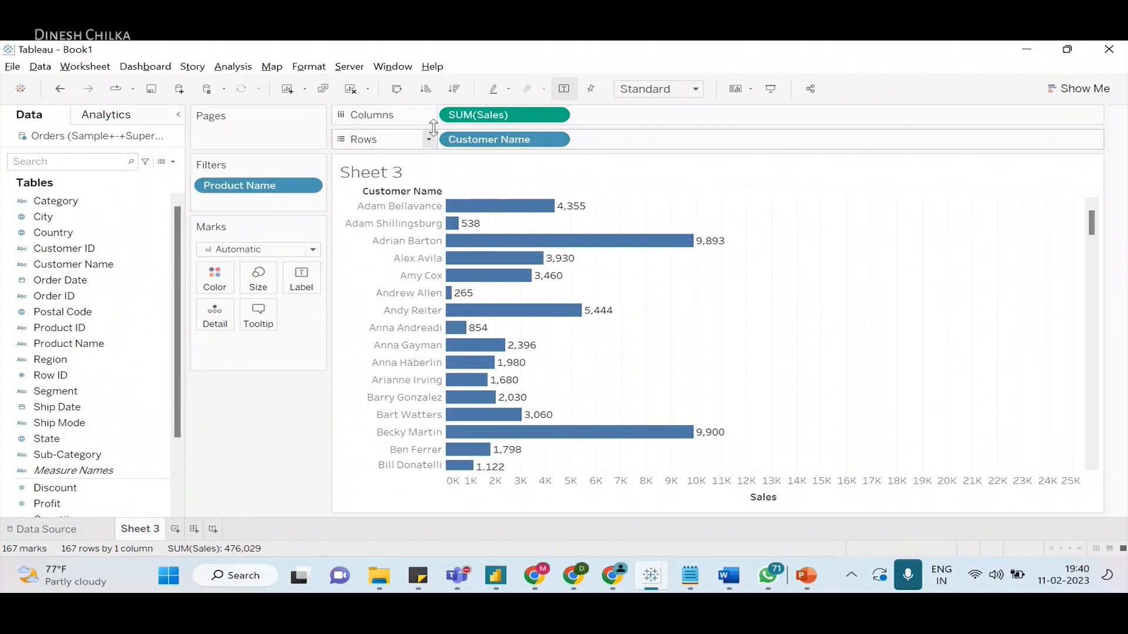
click(454, 89)
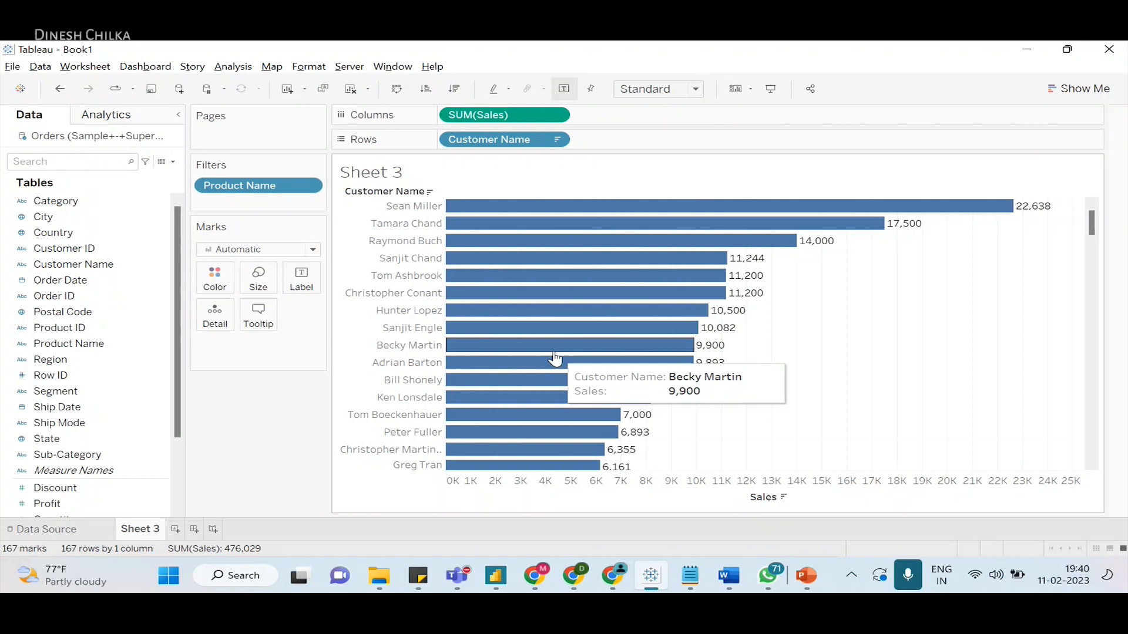
- Limit the Product Name filter to the Top 10 by Sum of Sales, accept it and check the customer bars
click(310, 187)
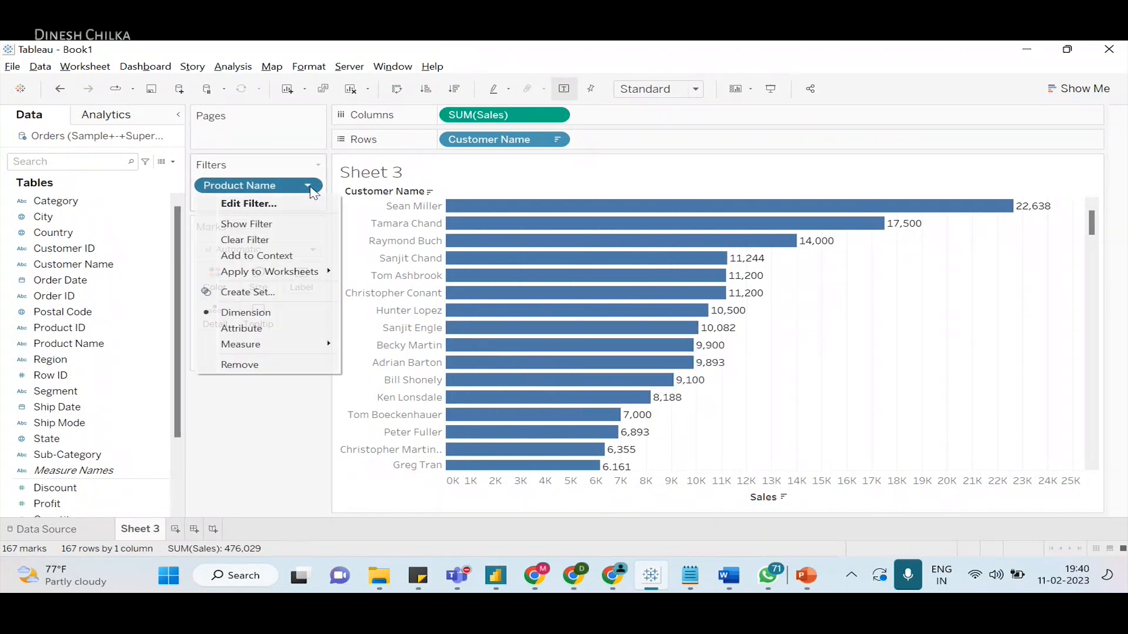
click(319, 203)
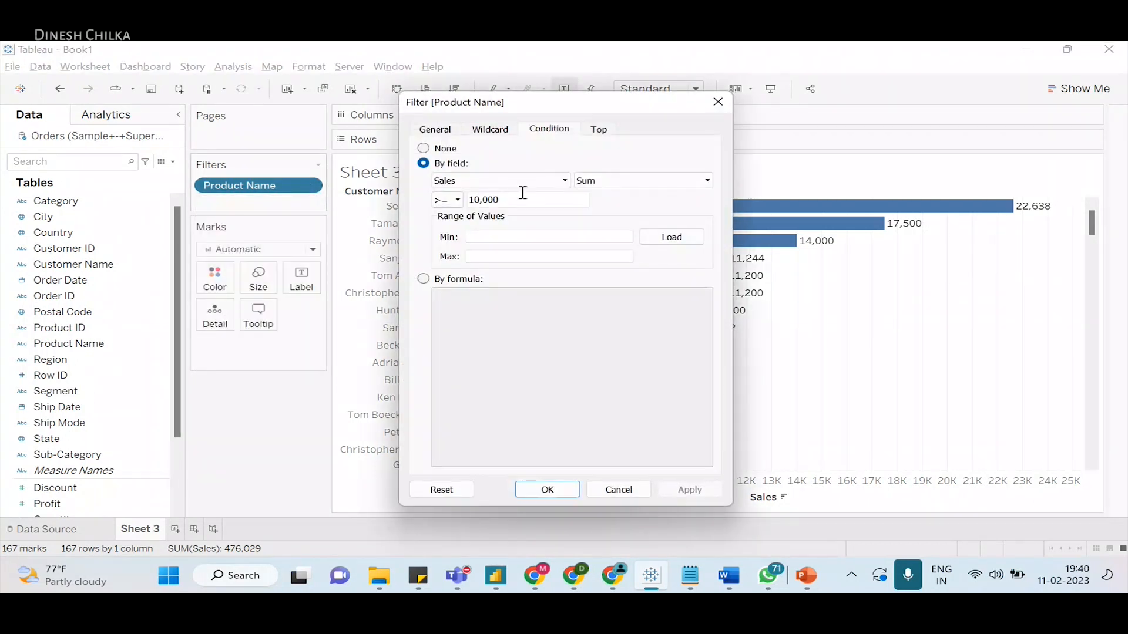
click(605, 131)
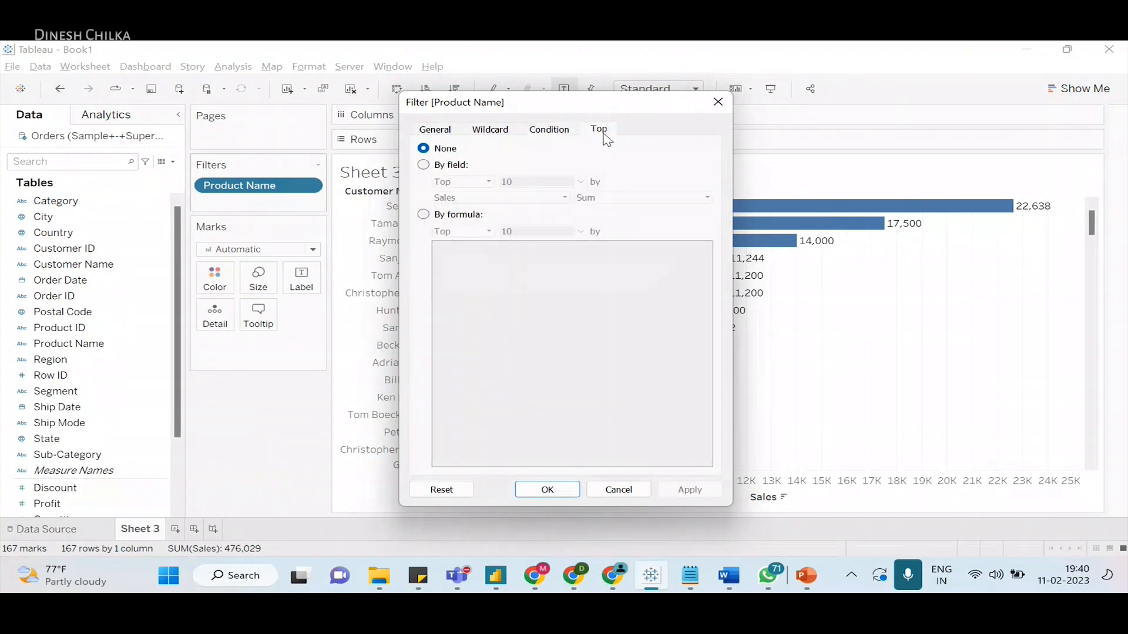
click(427, 166)
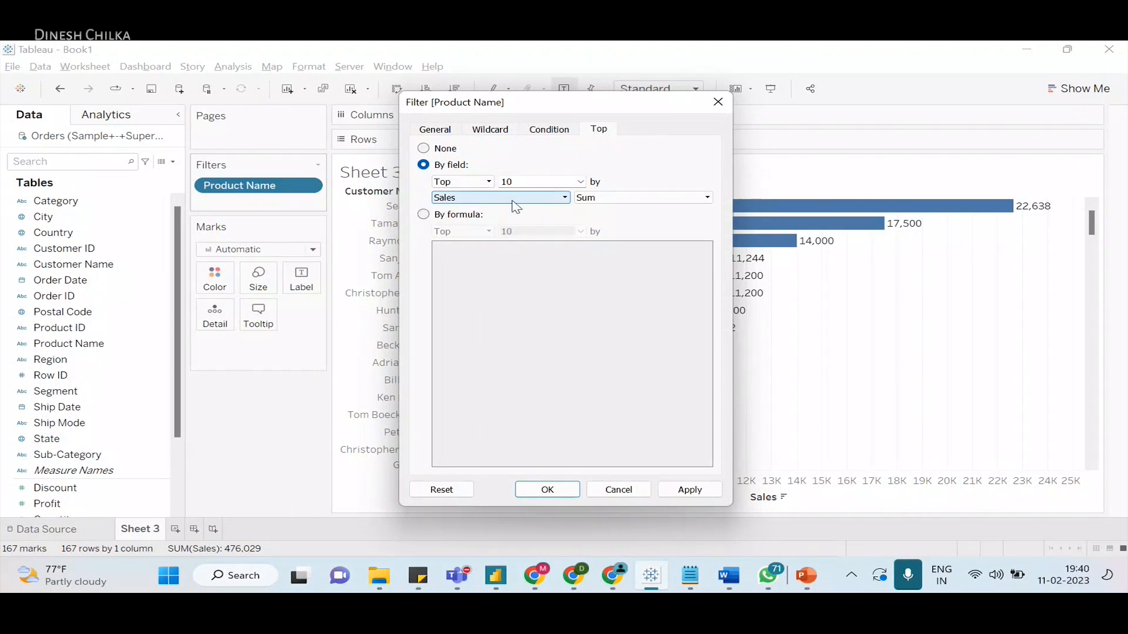
drag(559, 105, 776, 123)
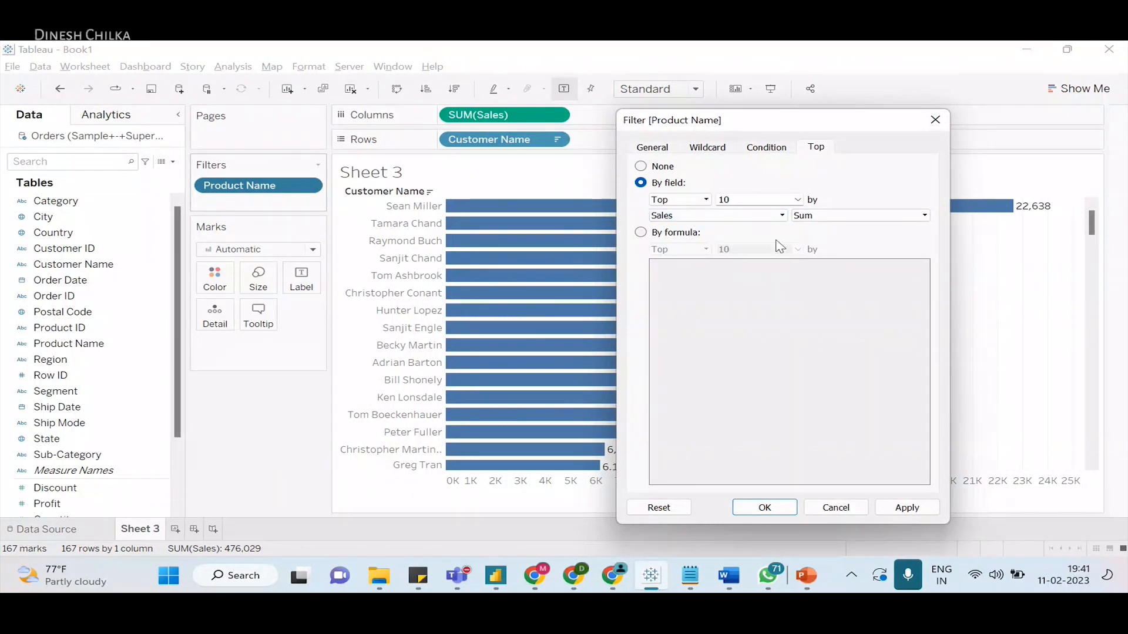
click(918, 509)
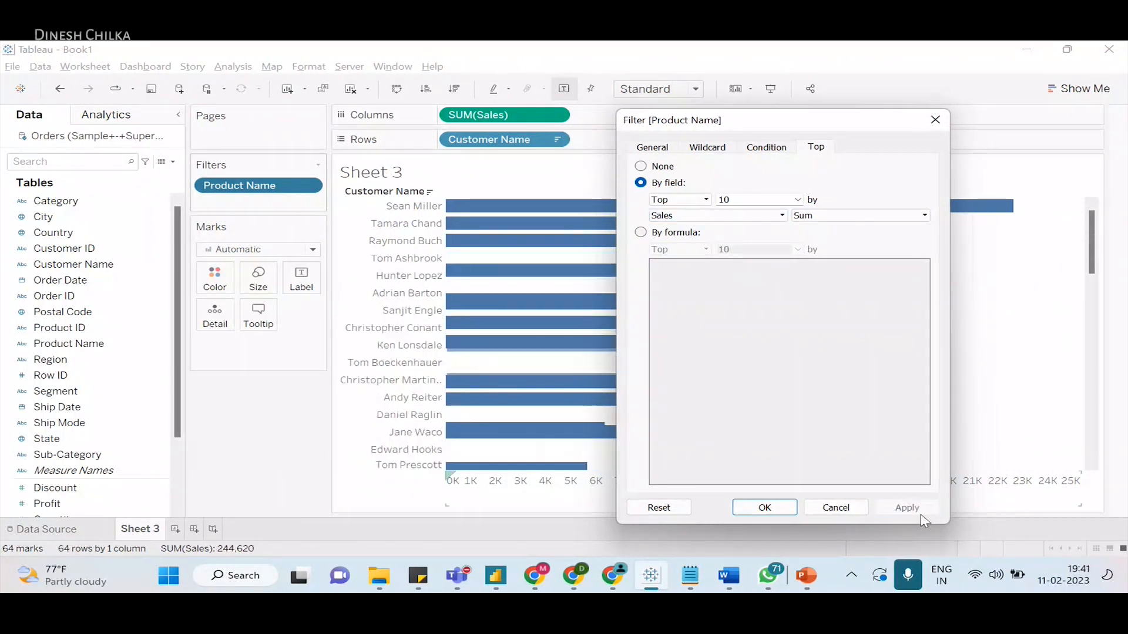
click(766, 508)
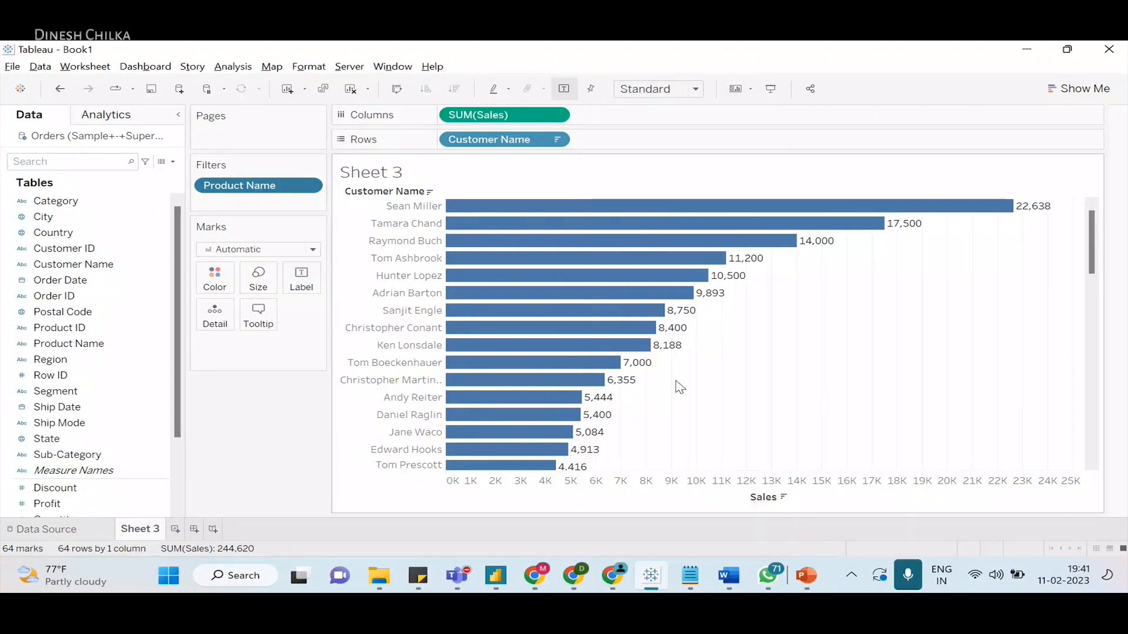
scroll(675, 386, down, 5)
scroll(693, 426, up, 5)
scroll(693, 458, down, 5)
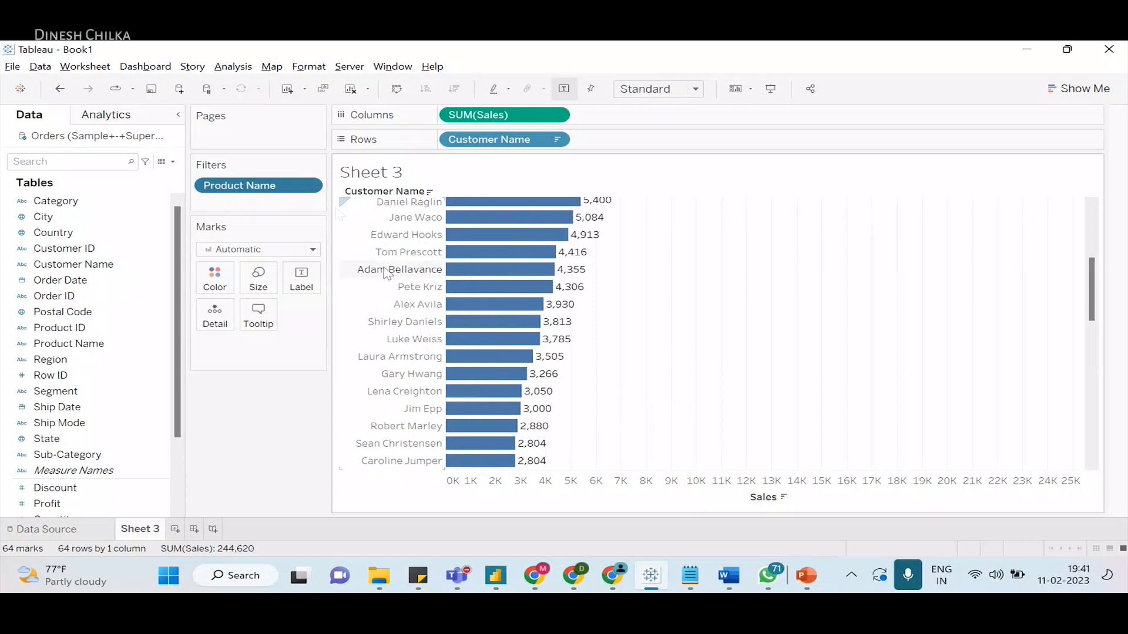
- Set the Product Name filter to Select from list with all values chosen, accept it and check the customer bars again
click(315, 185)
click(238, 201)
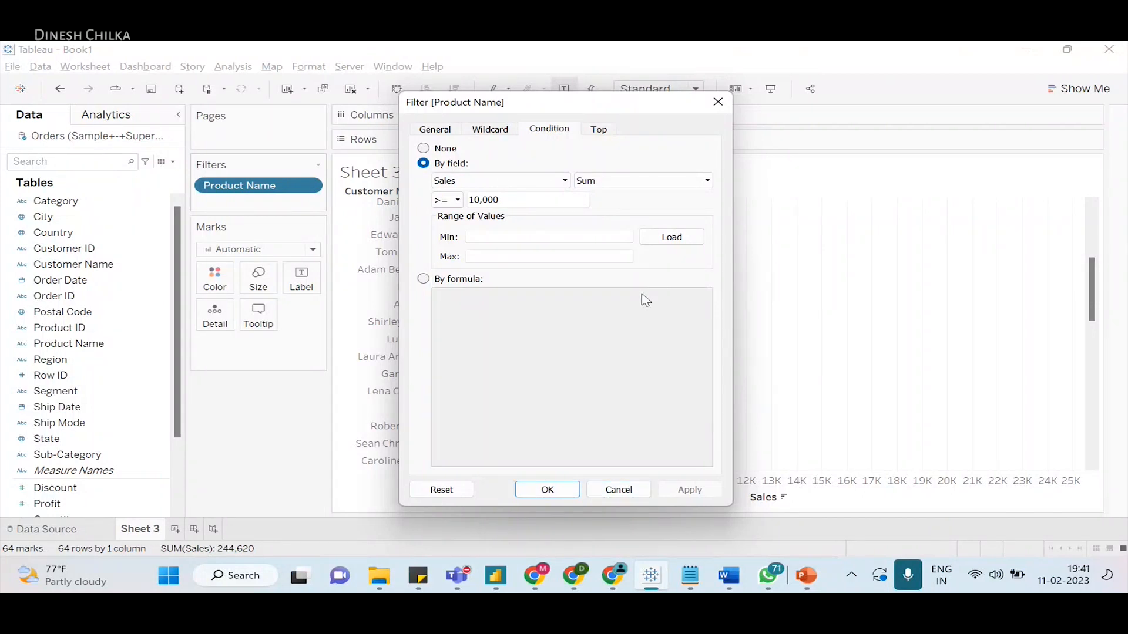
click(434, 149)
click(490, 129)
click(435, 130)
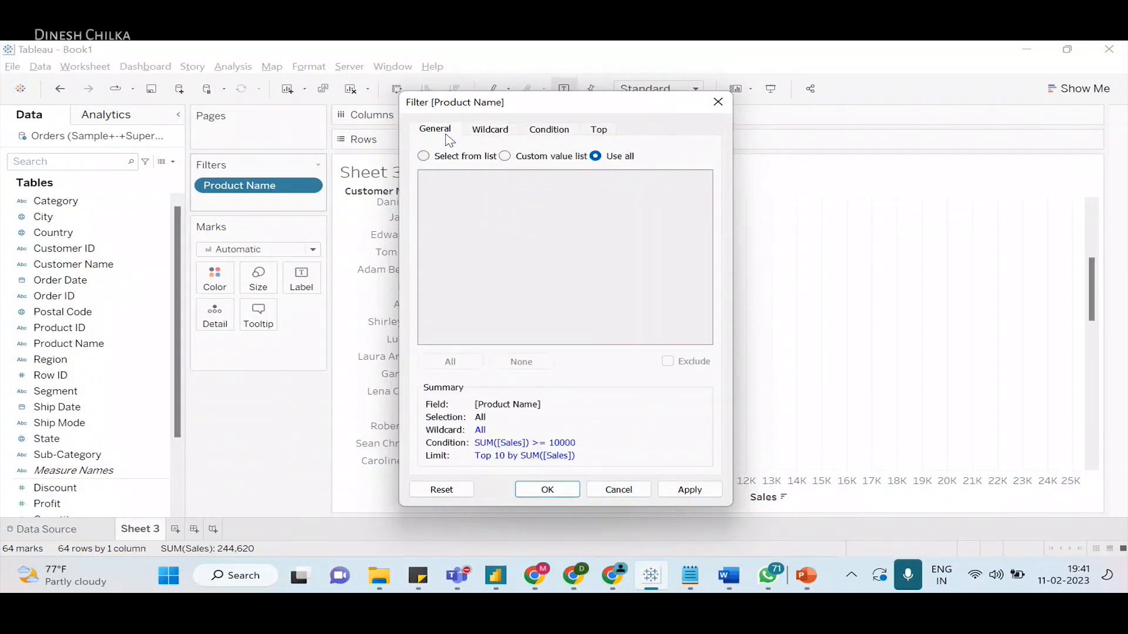
click(424, 157)
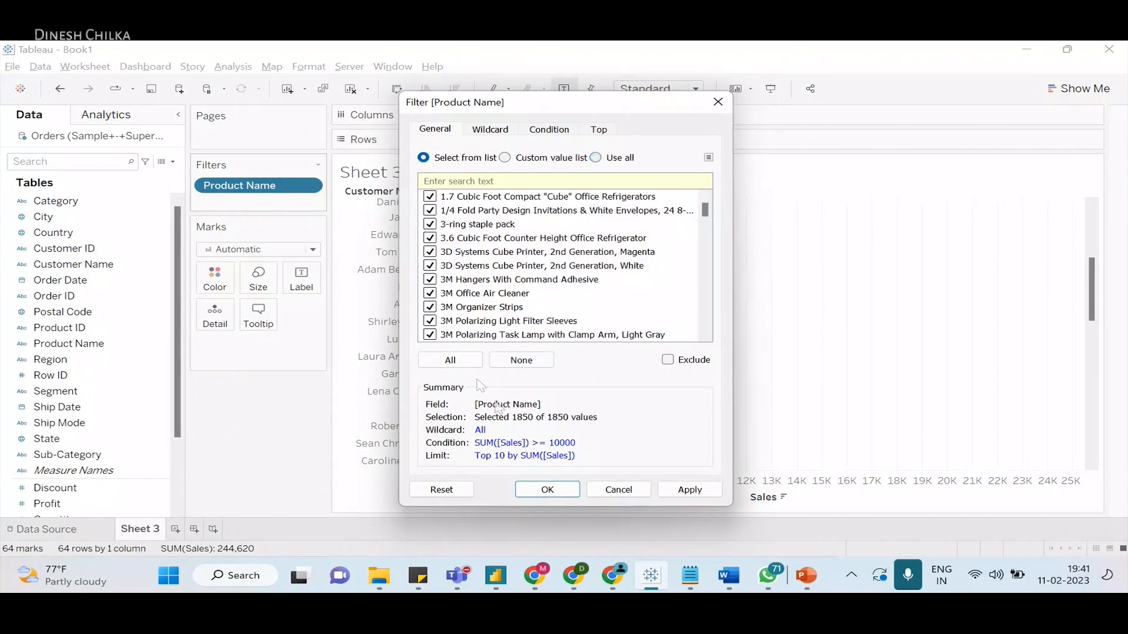
click(458, 363)
click(617, 130)
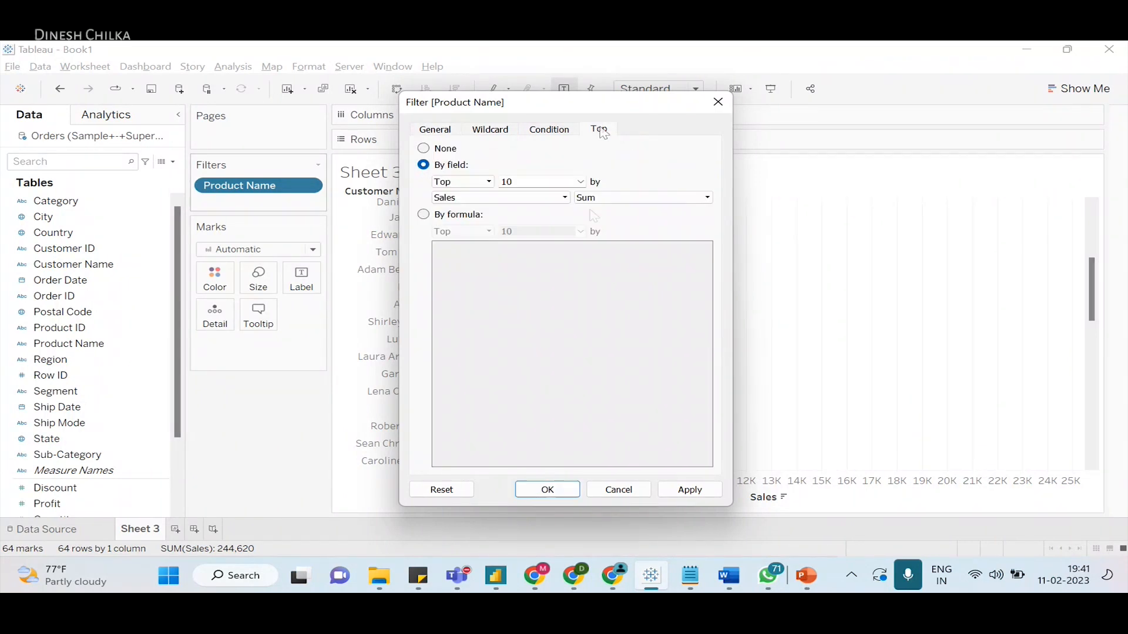
click(574, 490)
scroll(620, 491, down, 10)
scroll(617, 505, down, 3)
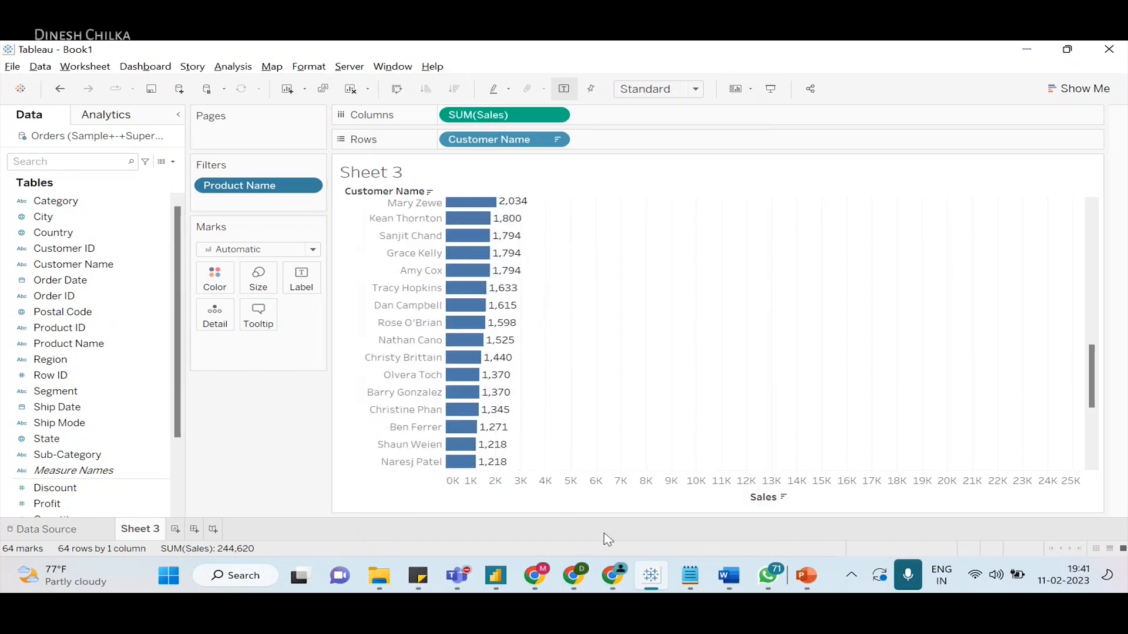
scroll(522, 510, down, 3)
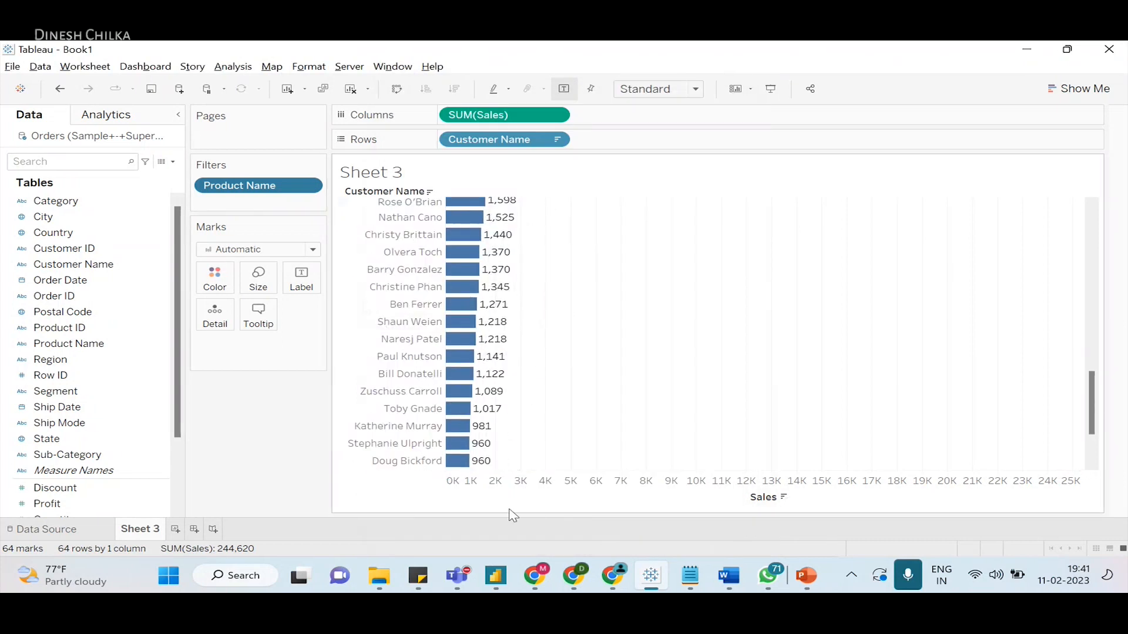
- Remove the Product Name filter from the worksheet
click(306, 191)
click(290, 223)
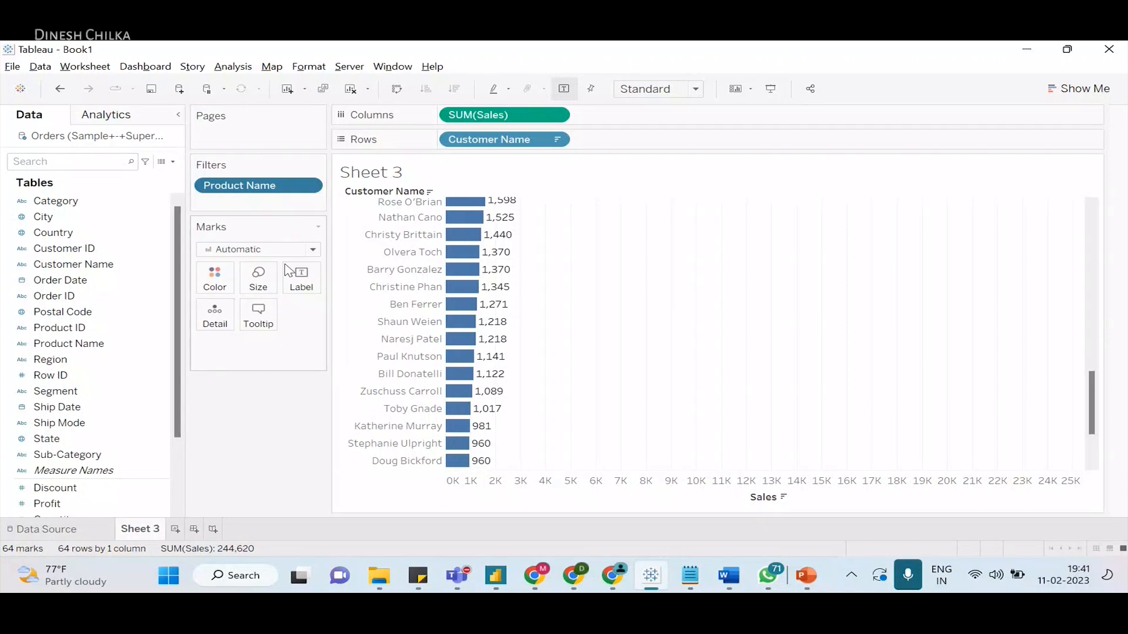
drag(272, 185, 239, 442)
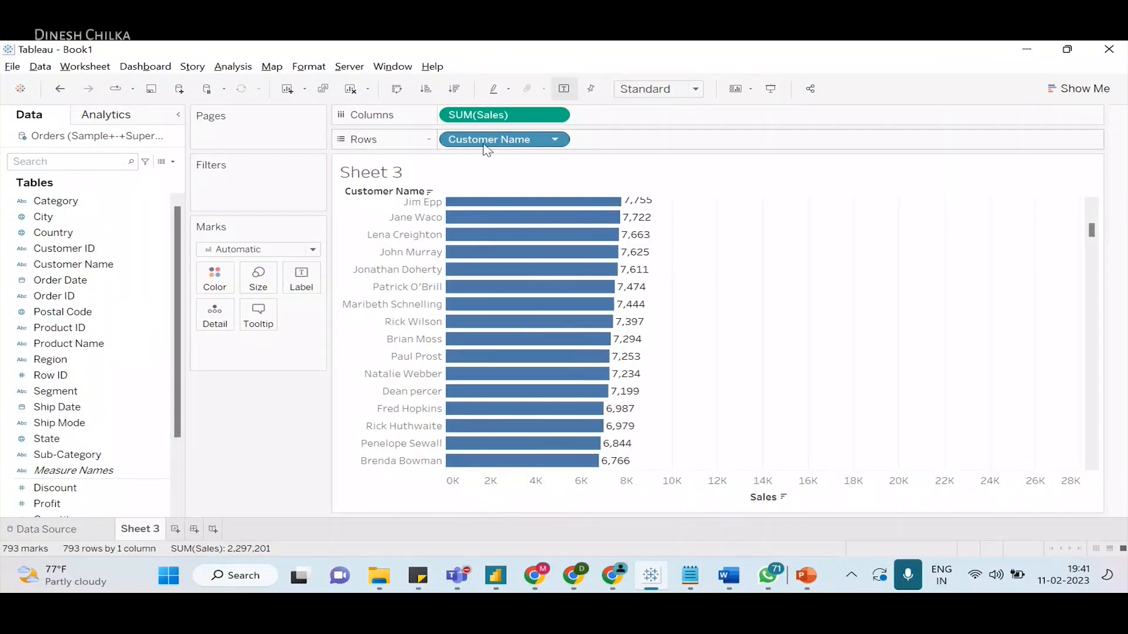
- Add a Customer Name filter limited to the Top 10 by Sum of Sales and apply it
drag(90, 266, 230, 182)
click(595, 128)
click(435, 166)
click(696, 489)
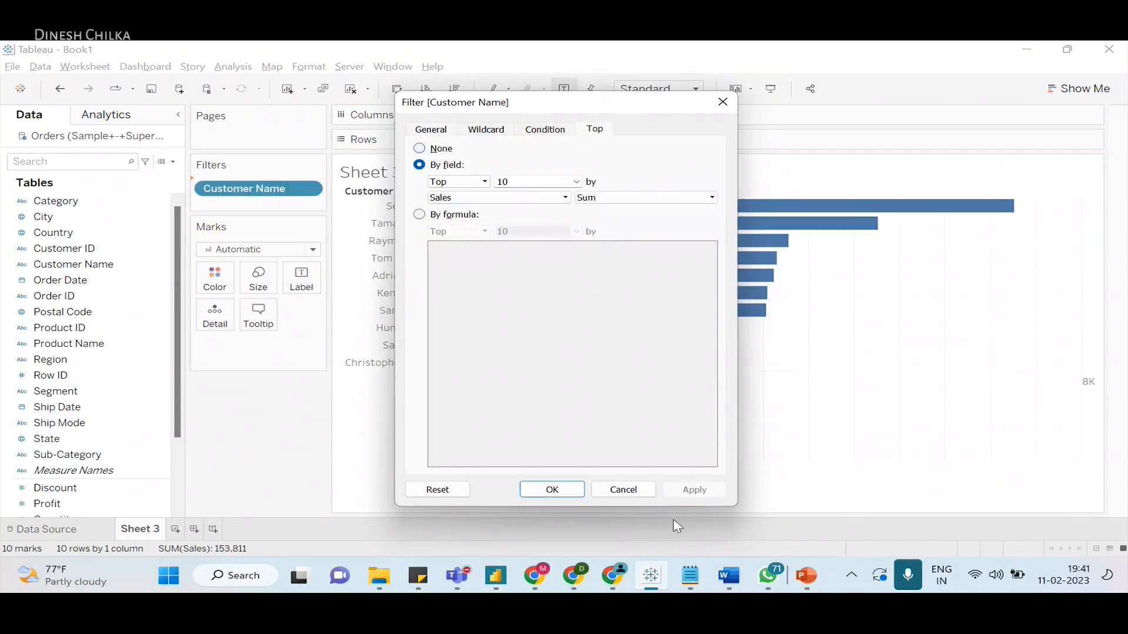
- Accept the Customer Name filter and fit the bar chart to Entire View
click(571, 489)
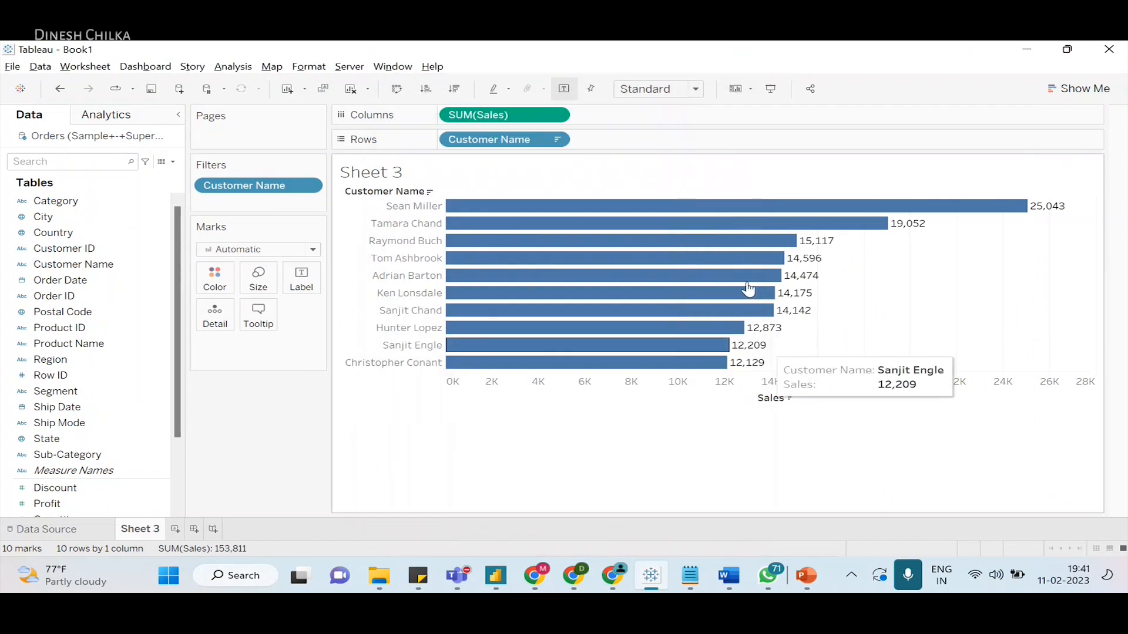
click(693, 88)
click(664, 145)
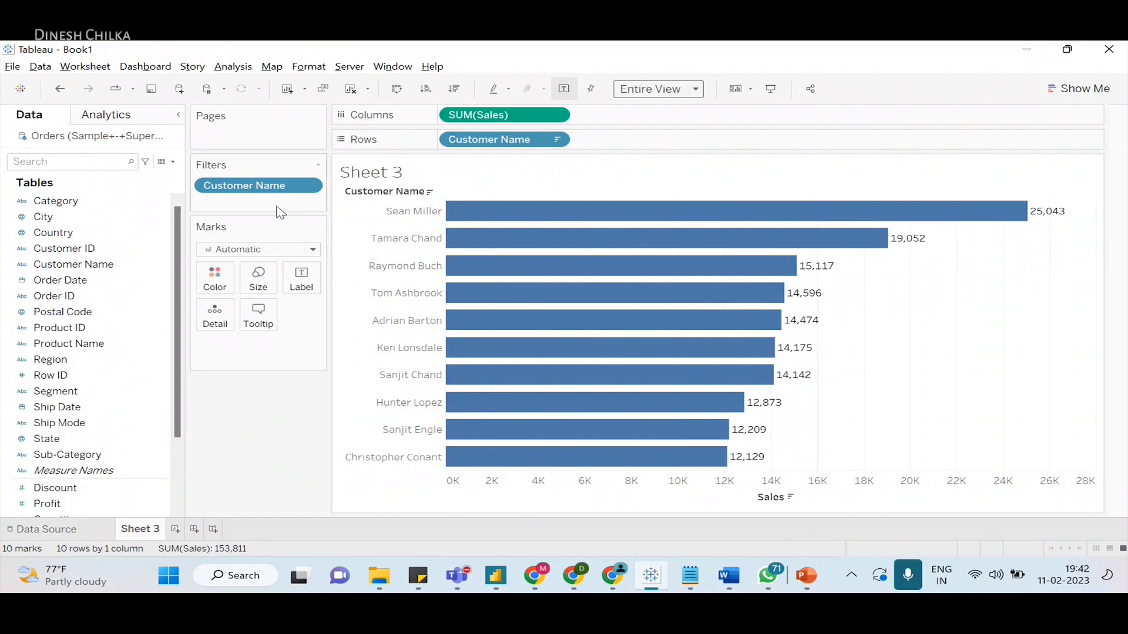
- Remove the Customer Name filter and add it again limited to the Top 10 by Sum of Sales
drag(282, 185, 287, 510)
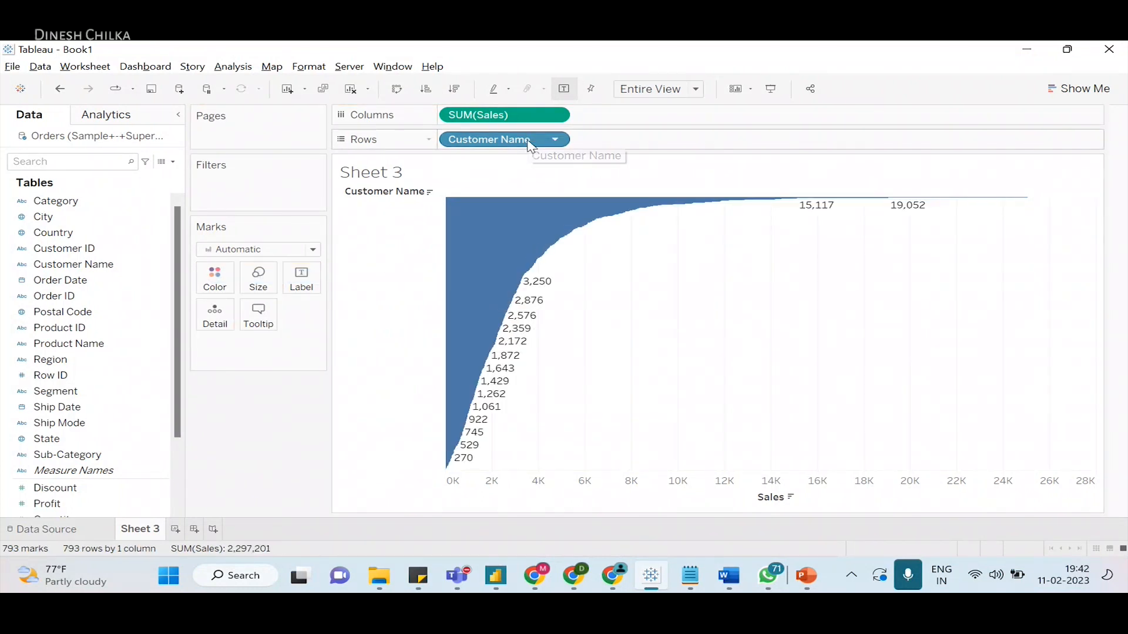
drag(78, 270, 247, 205)
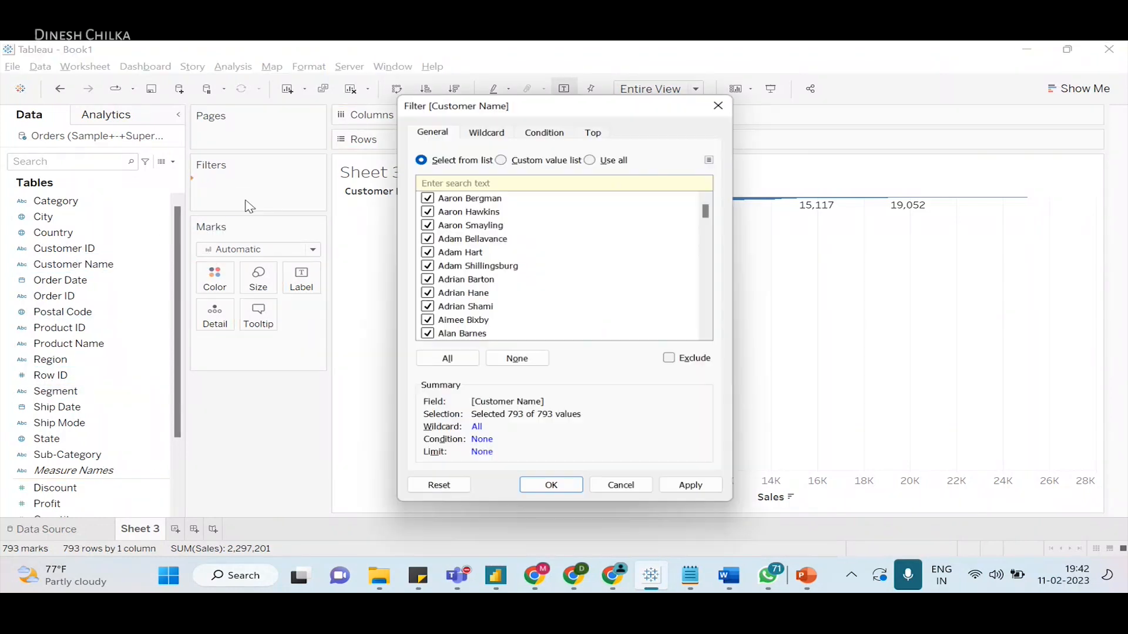
click(593, 132)
click(439, 165)
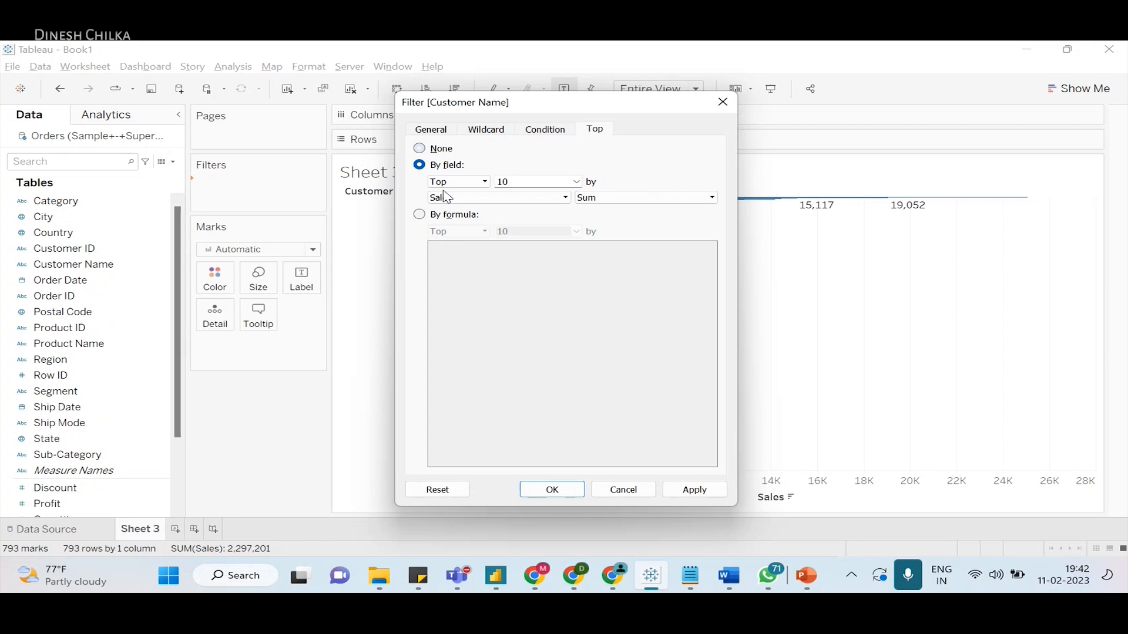
click(693, 489)
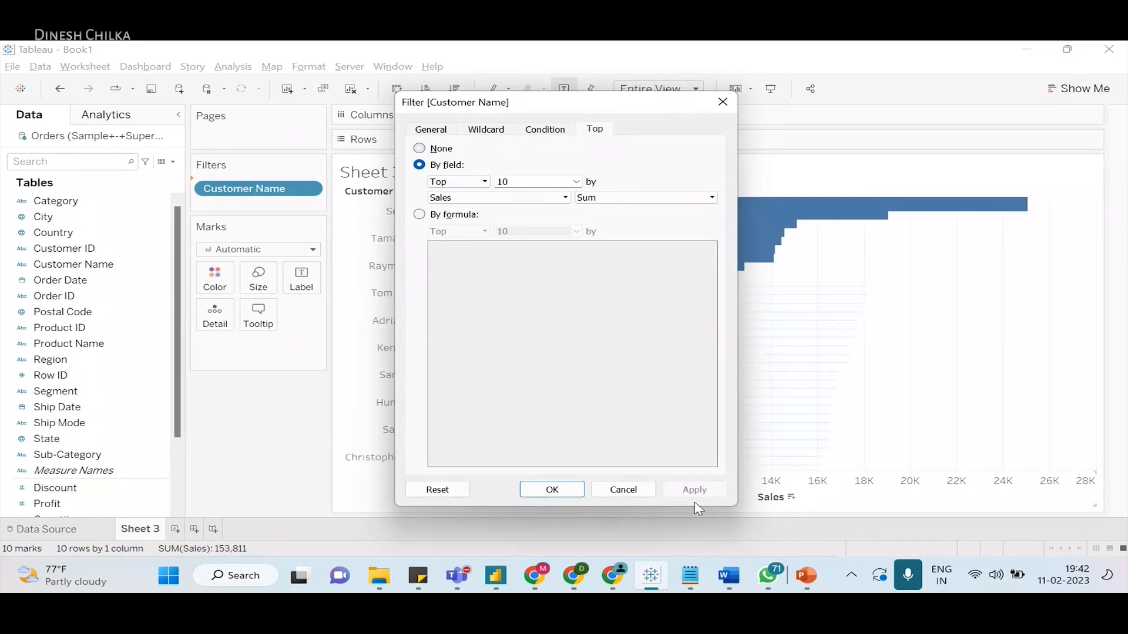
click(552, 490)
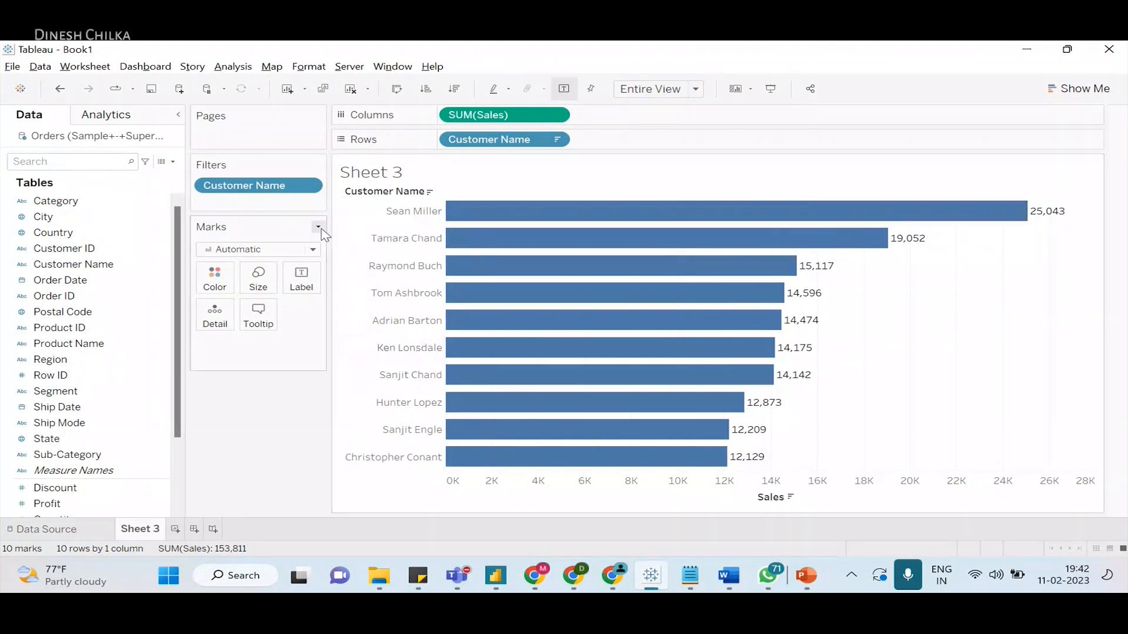
- Edit the Customer Name filter to keep the Top 3 by Sum of Sales, apply it and accept it
click(315, 185)
click(311, 202)
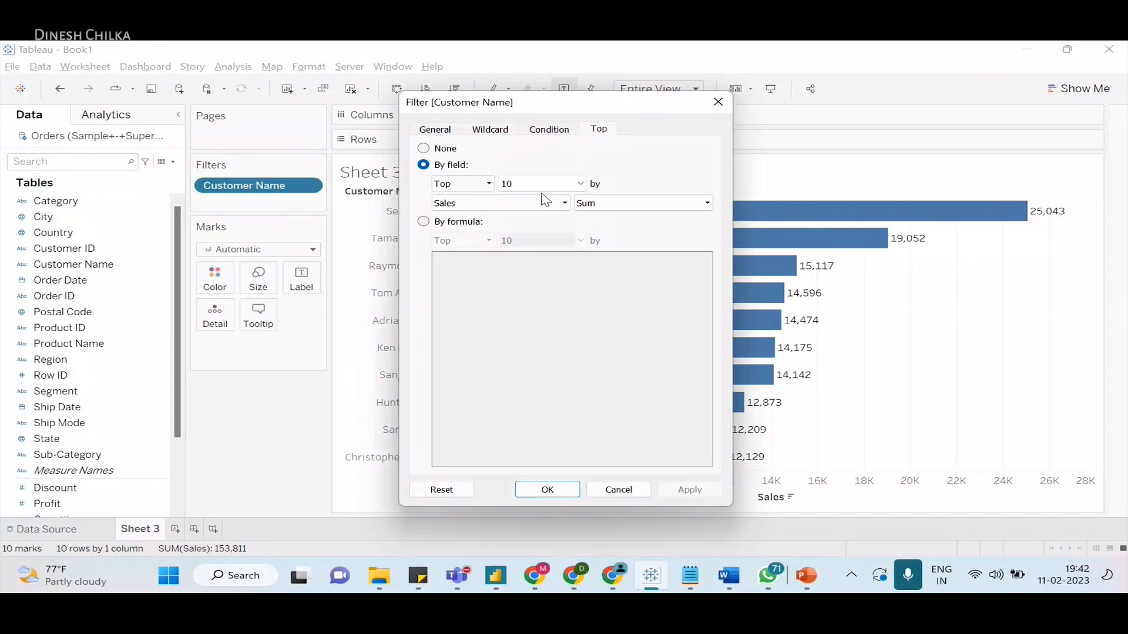
click(542, 185)
key(BackSpace)
key(BackSpace)
text(3)
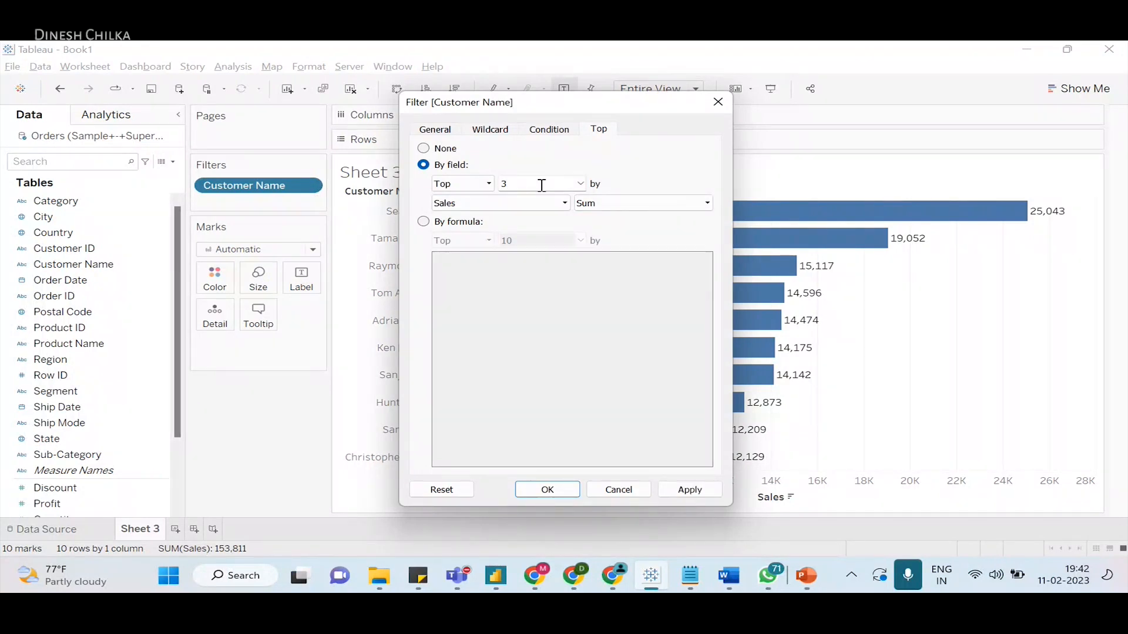
click(692, 491)
click(547, 490)
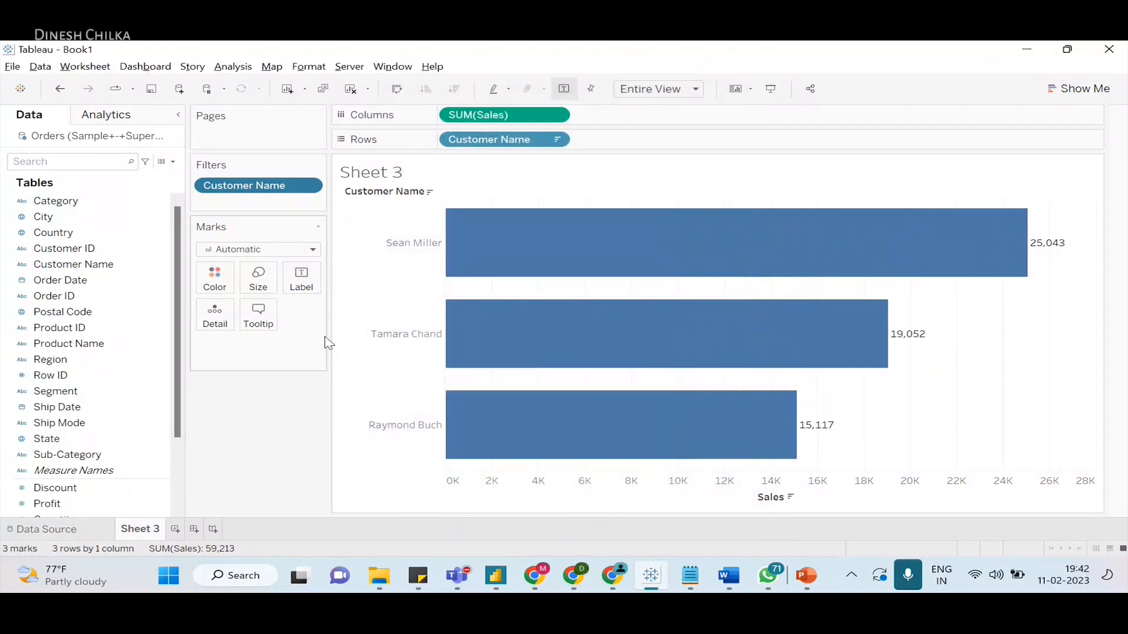
- Set the Customer Name filter's limit to the Top 20 by Sum of Sales and accept it
click(314, 188)
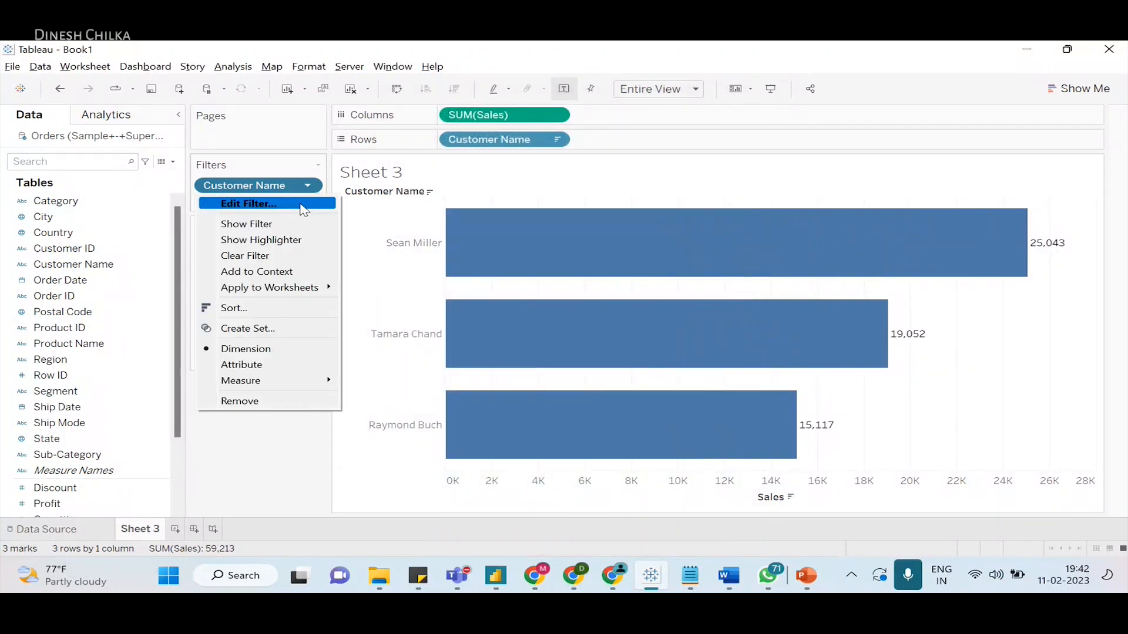
click(300, 203)
click(514, 183)
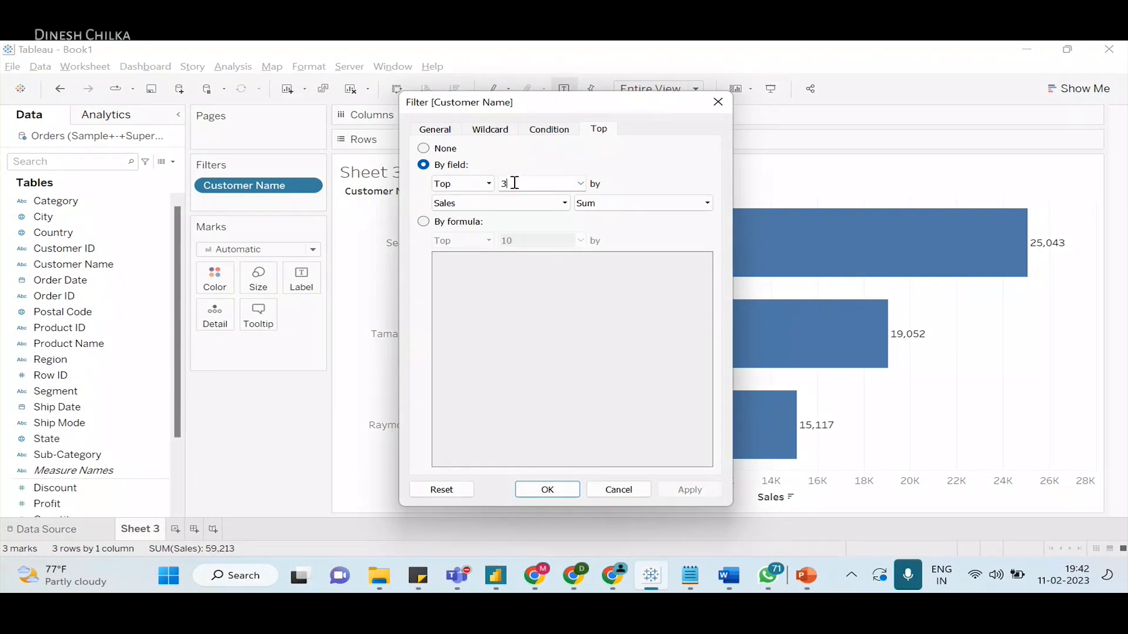
key(BackSpace)
text(20)
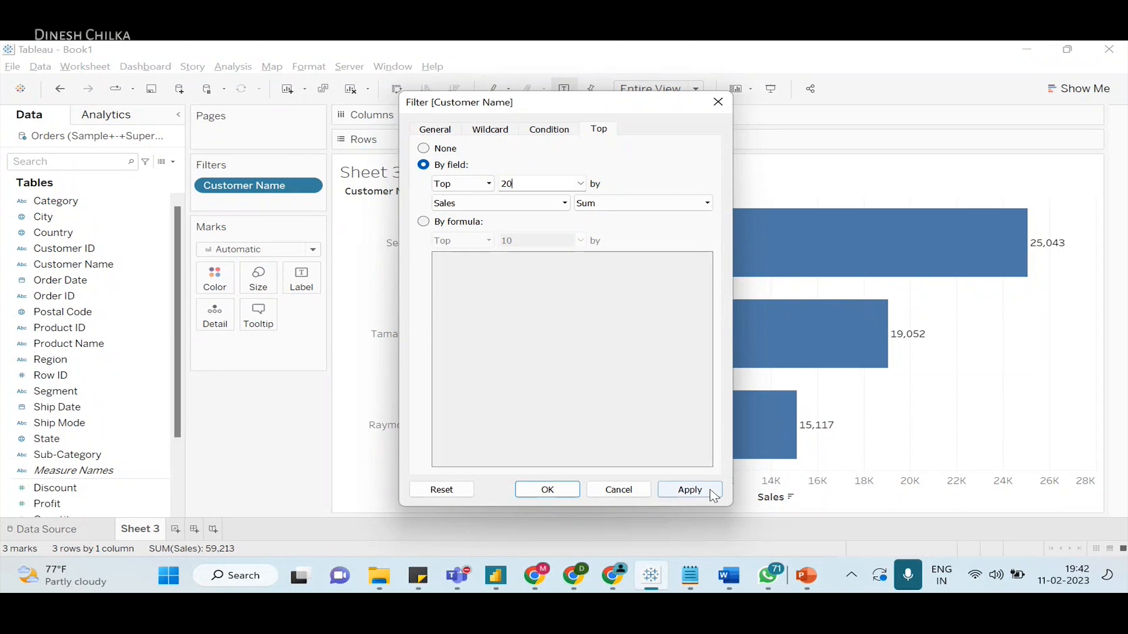
click(690, 490)
click(546, 489)
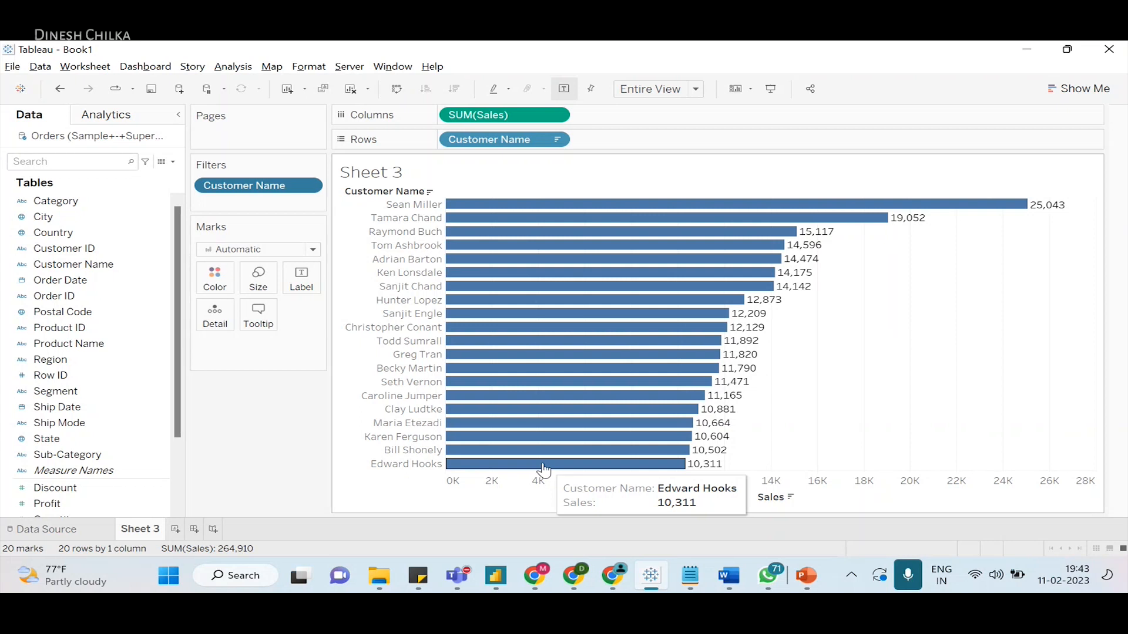
- Limit the Customer Name filter to the Bottom 5 by Sum of Sales, apply it and accept it
click(308, 187)
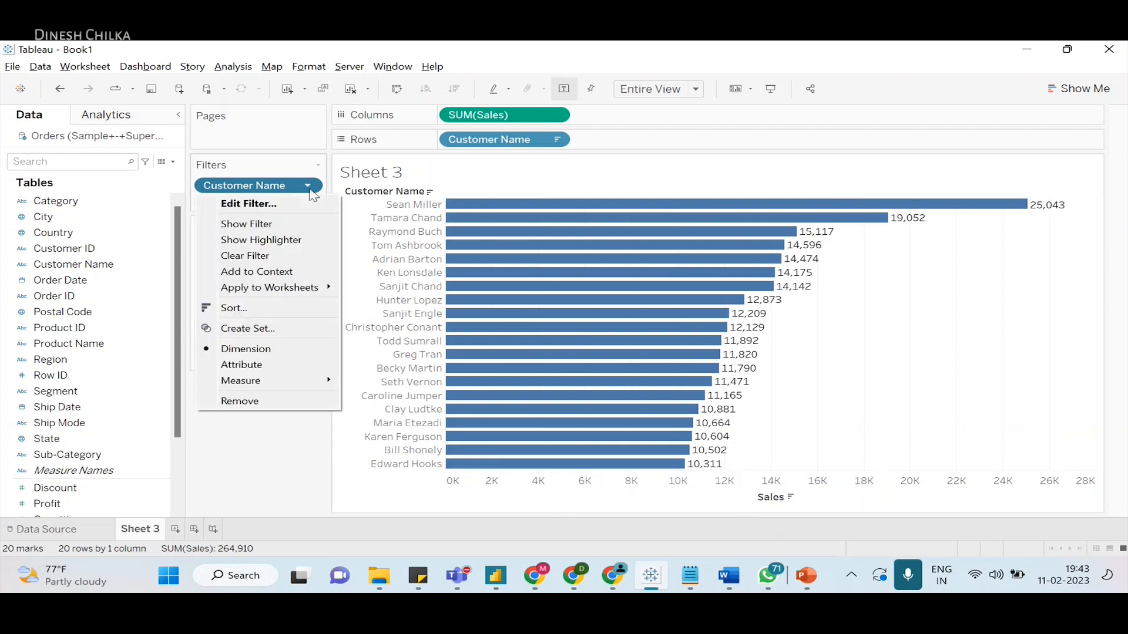
click(309, 205)
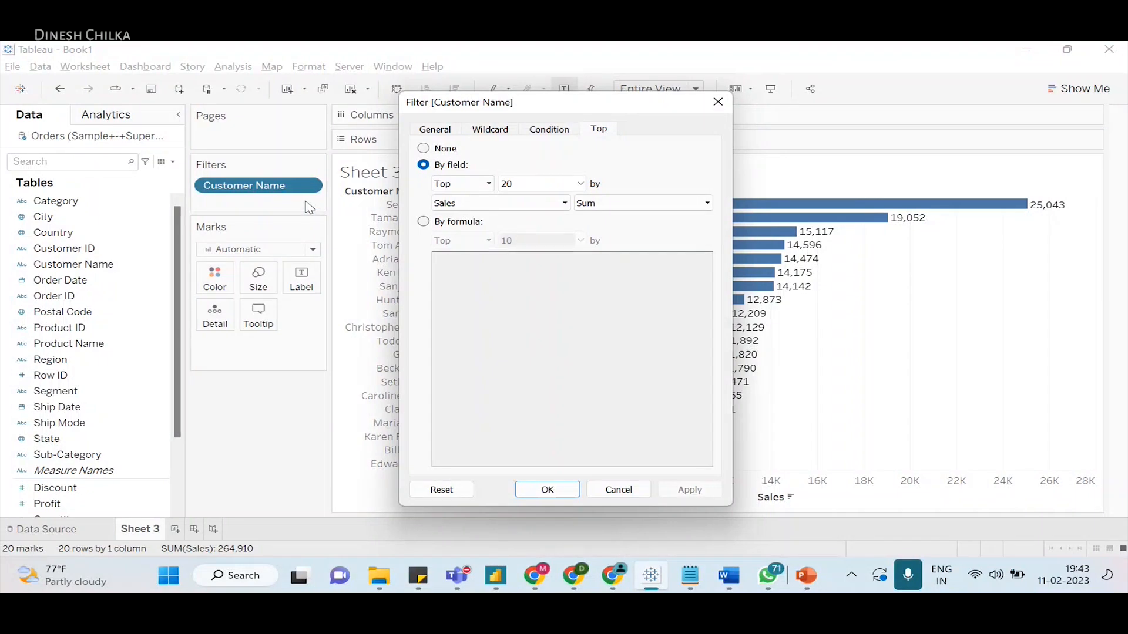
click(473, 187)
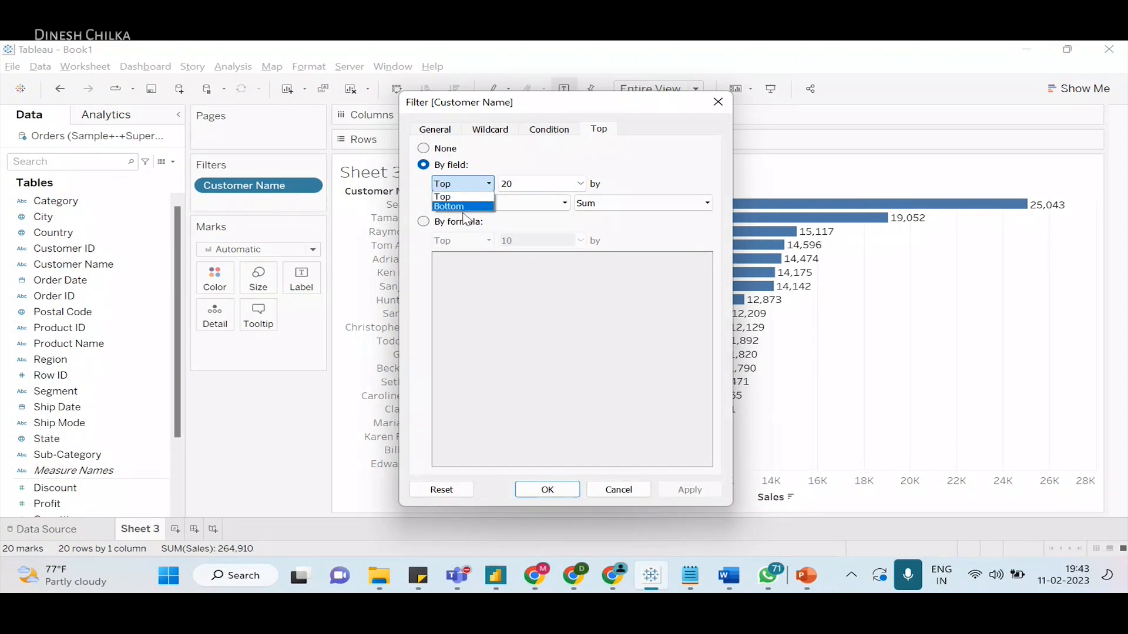
click(464, 197)
click(483, 190)
click(476, 204)
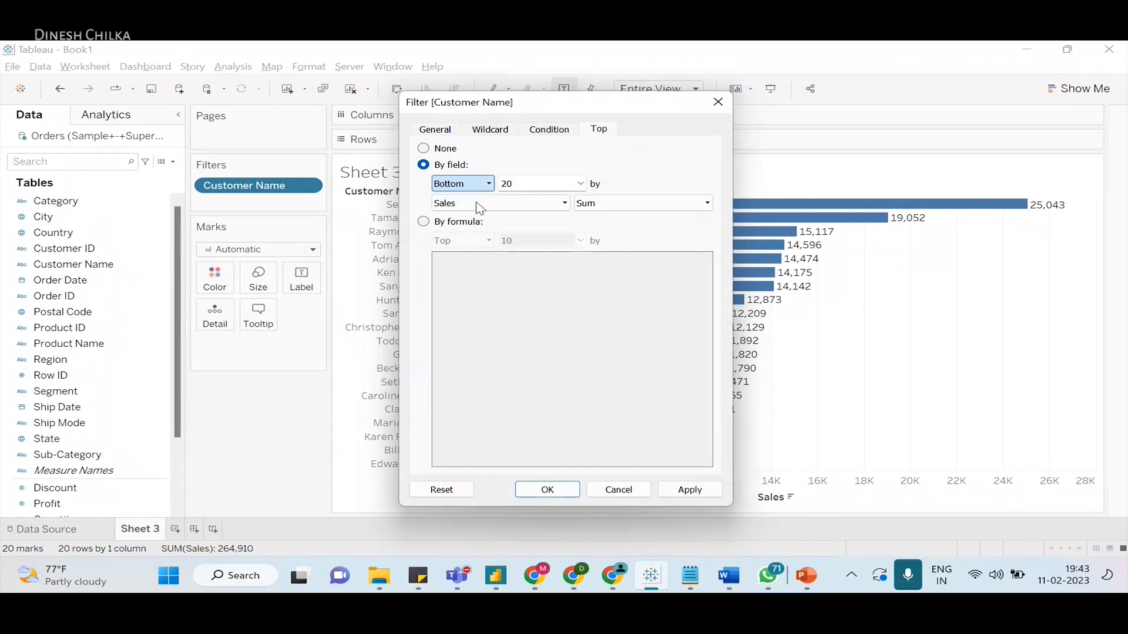
key(BackSpace)
key(BackSpace)
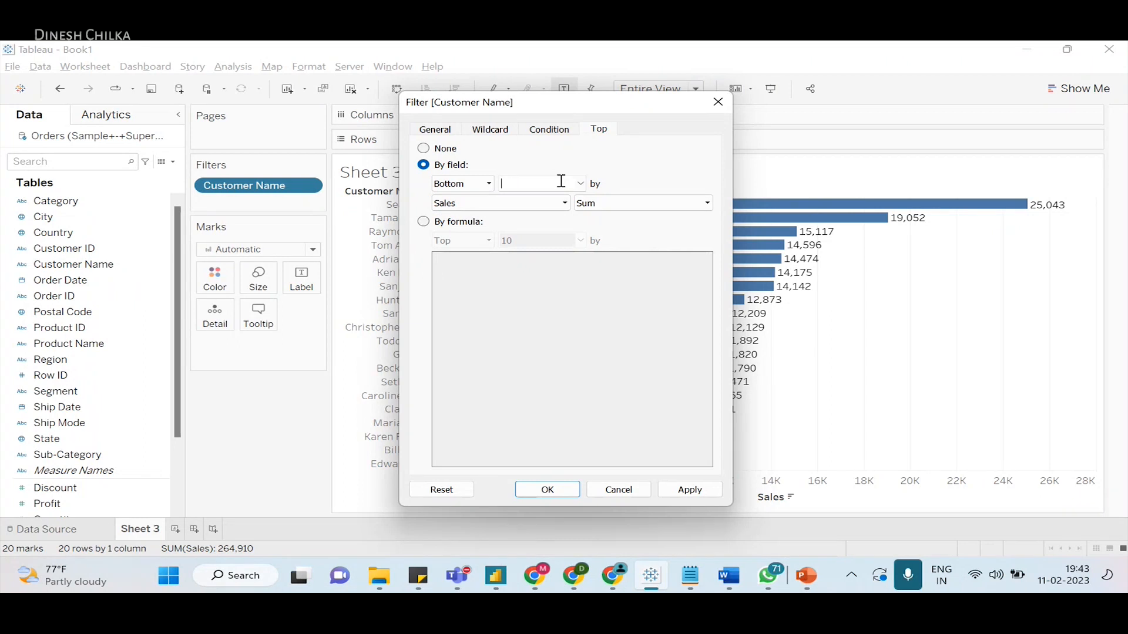
text(5)
click(704, 498)
click(566, 494)
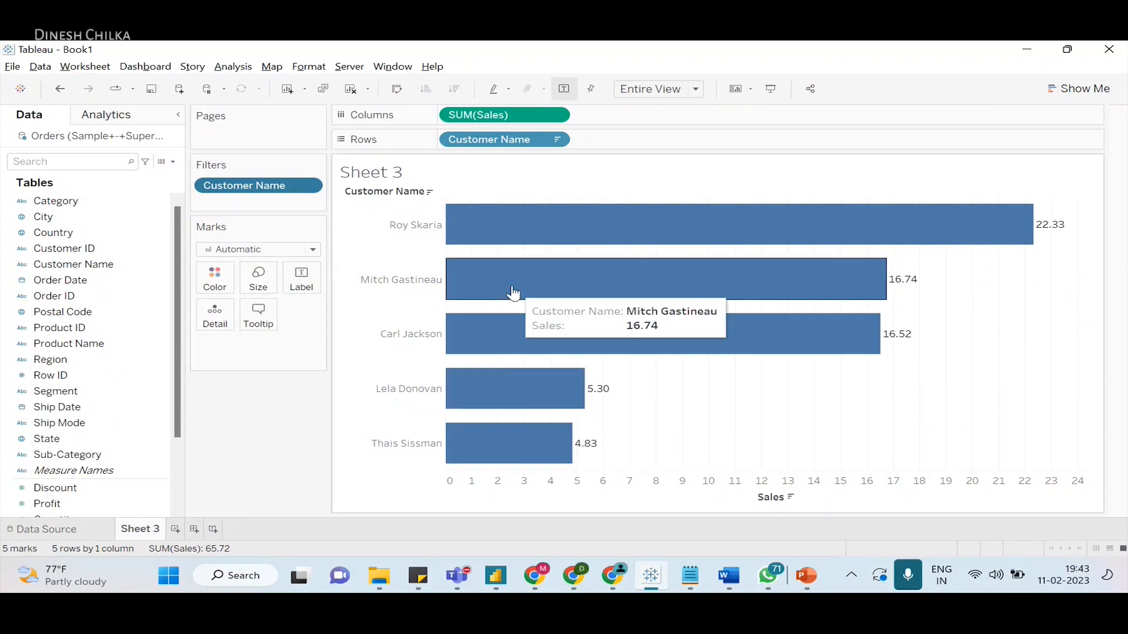
- Switch to the Teams meeting to check the participants and raised hands, and return to Tableau
key(alt+Tab)
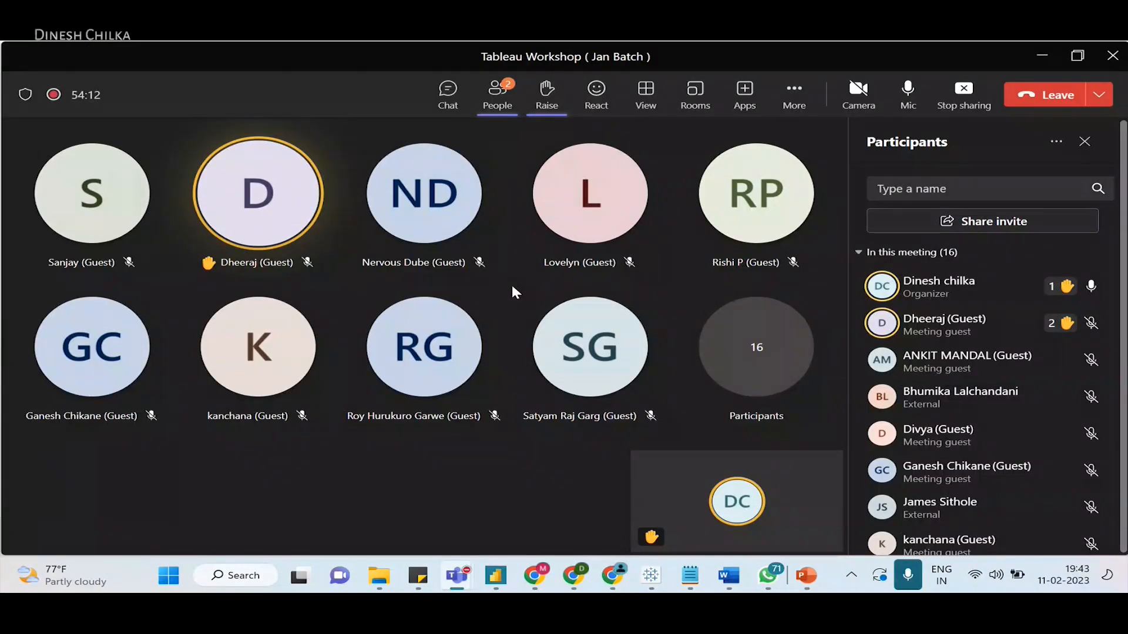
key(alt+Tab)
key(alt+Tab)
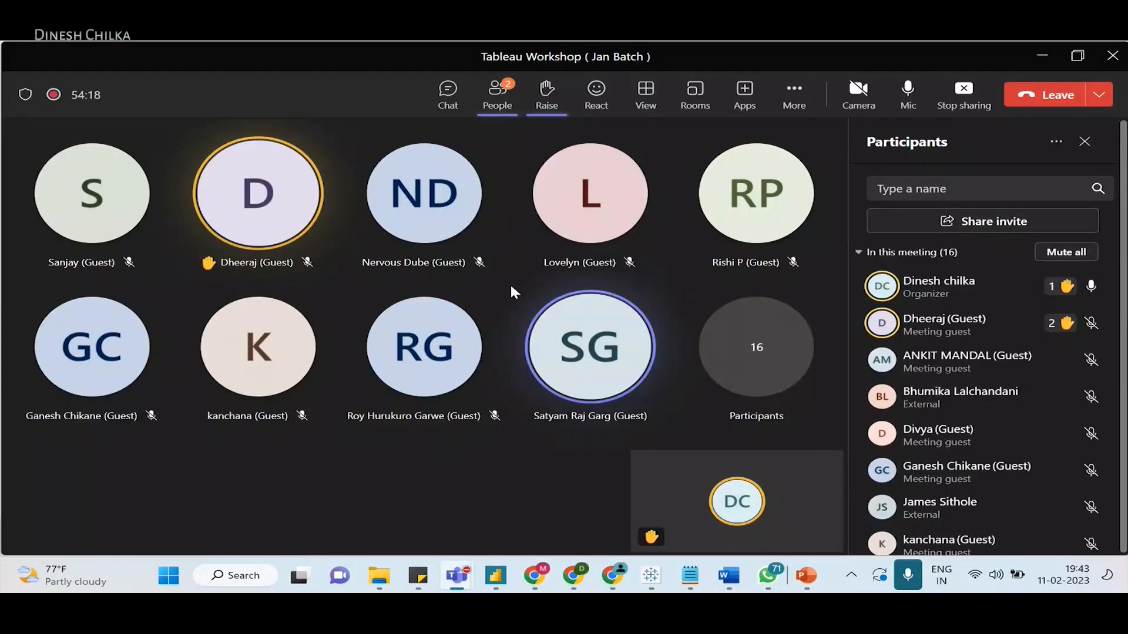
key(alt+Tab)
key(alt+Tab)
key(alt+Tab)
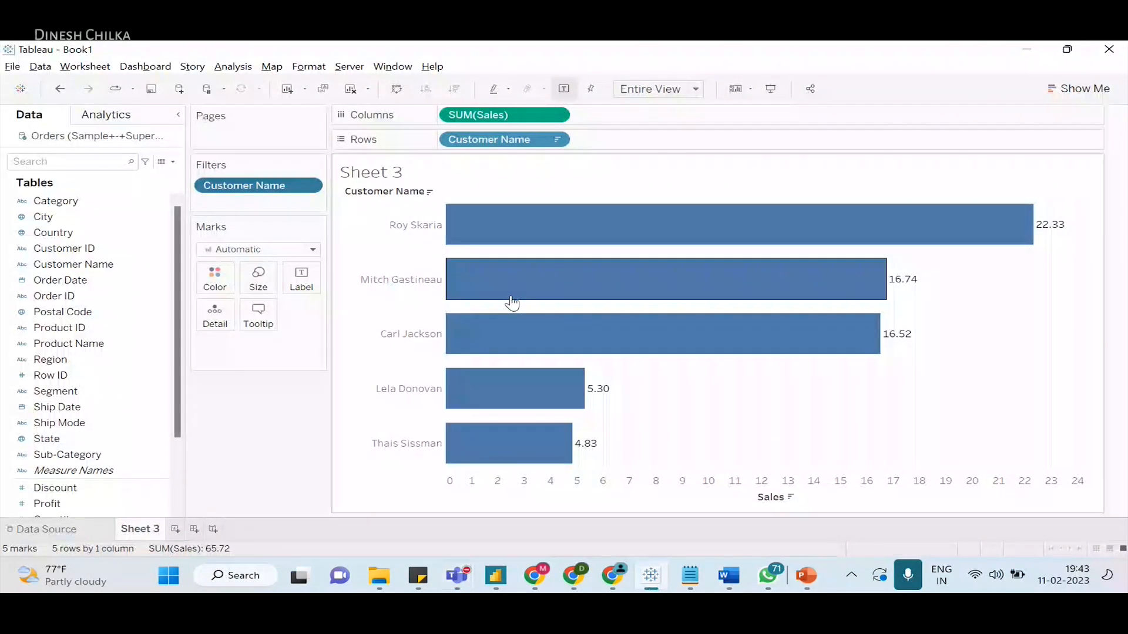
key(alt+Tab)
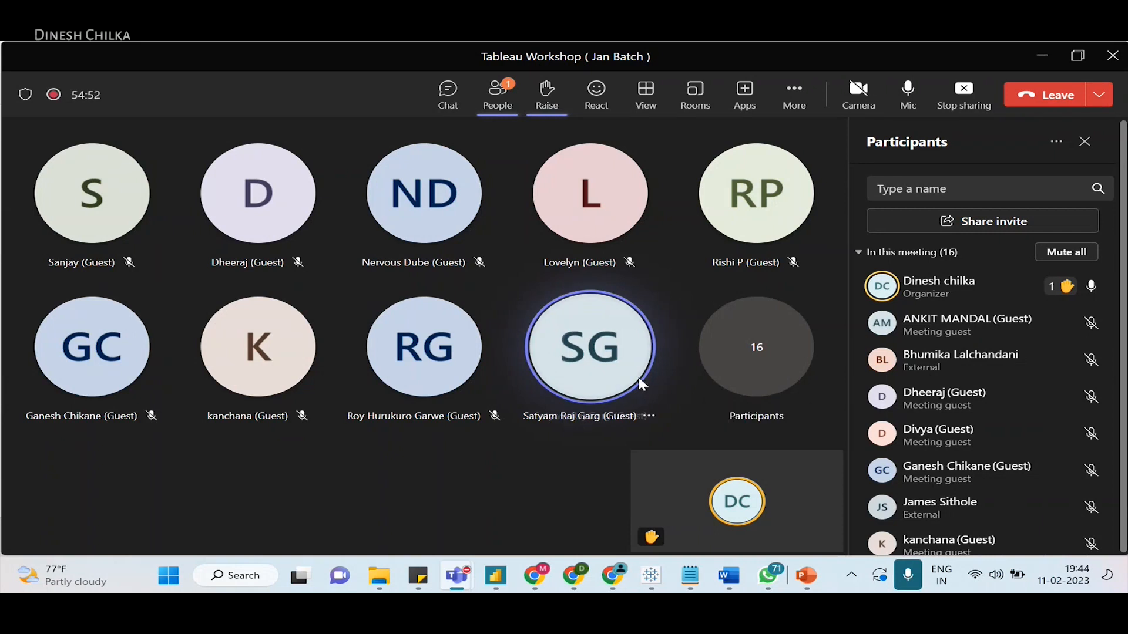
mouse_move(653, 379)
key(alt+Tab)
key(alt+Tab)
key(alt+Tab)
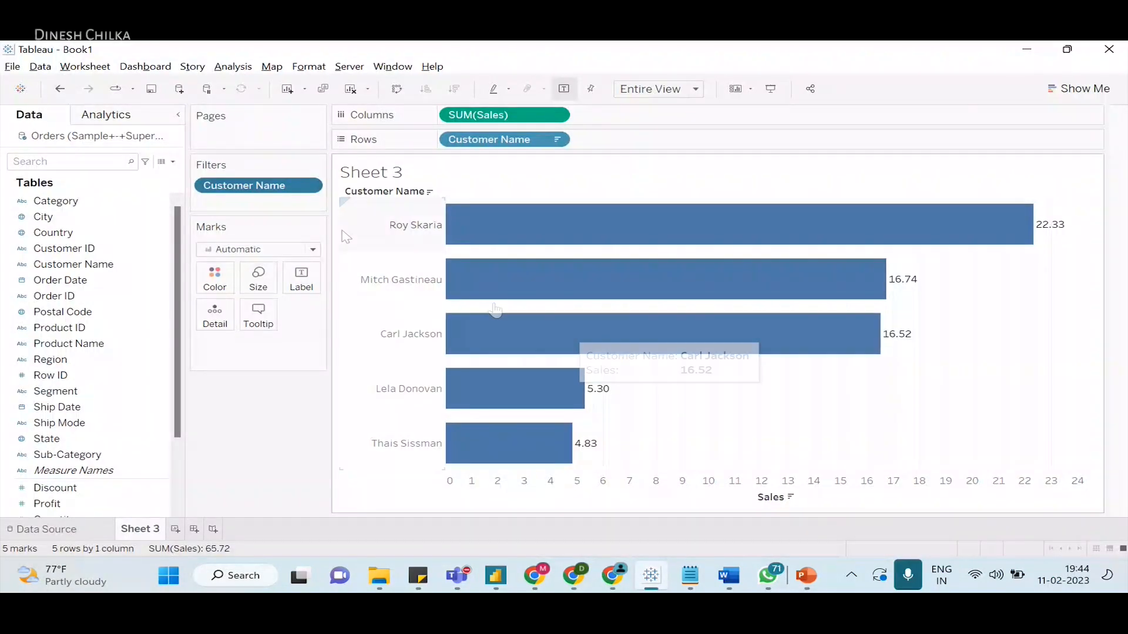
key(alt+Tab)
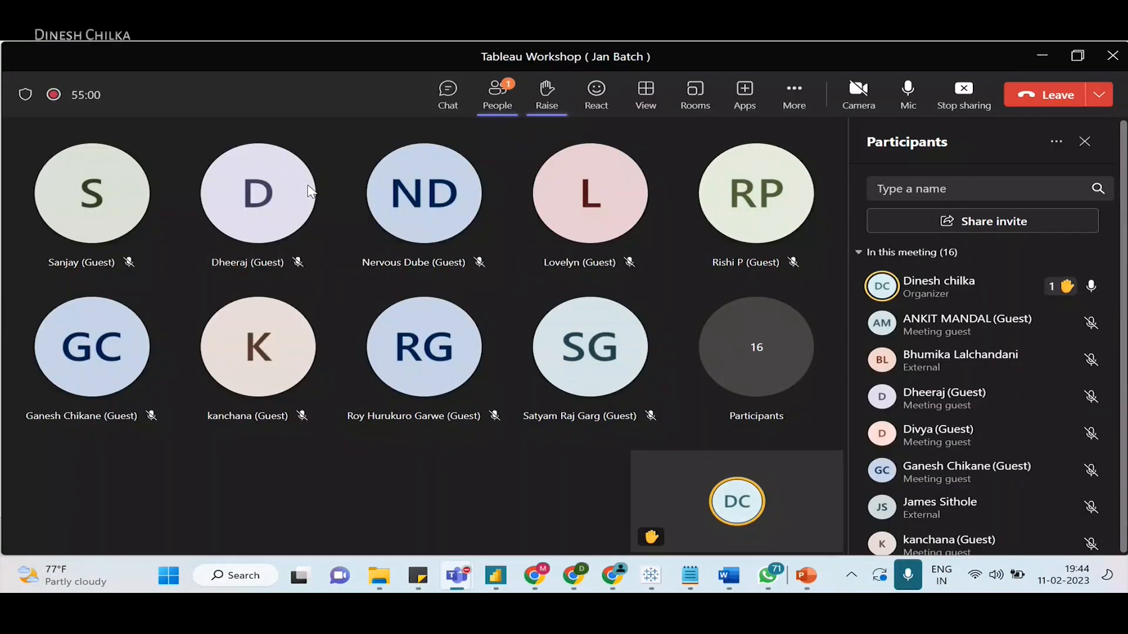
mouse_move(312, 189)
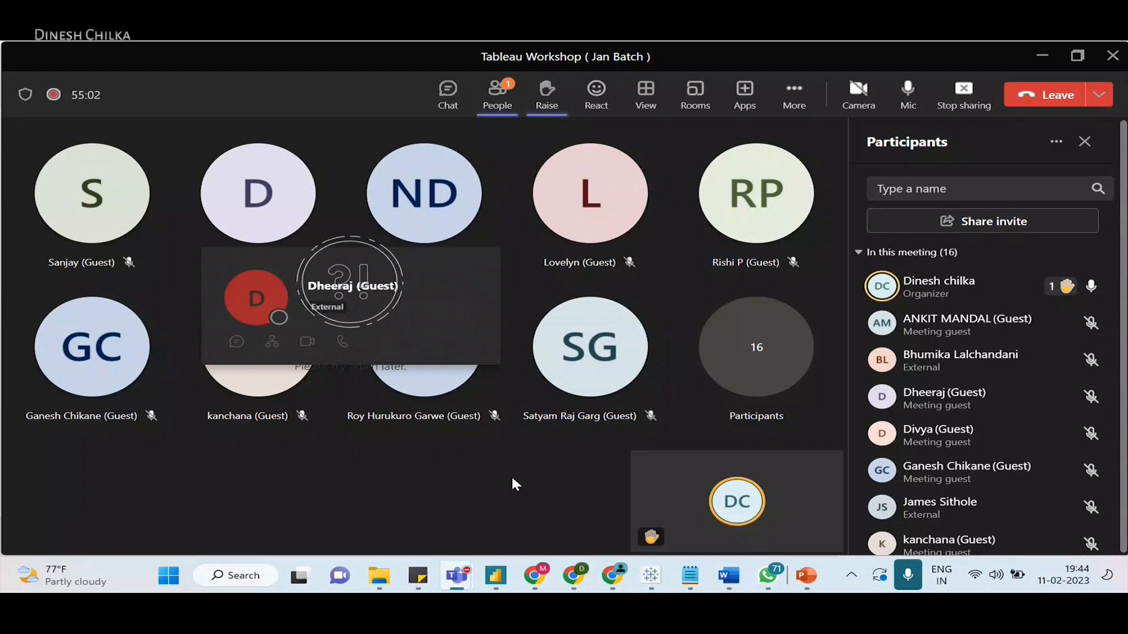
key(alt+Tab)
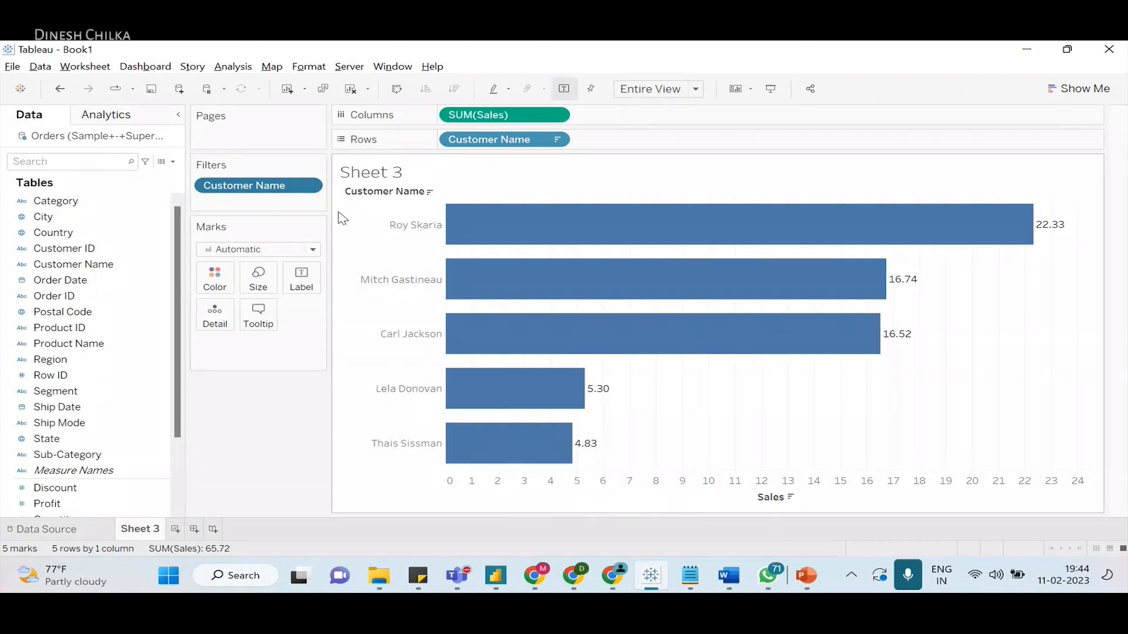
- Set the number of customers in the Customer Name filter's Bottom limit to 10 and accept it
click(309, 187)
click(291, 203)
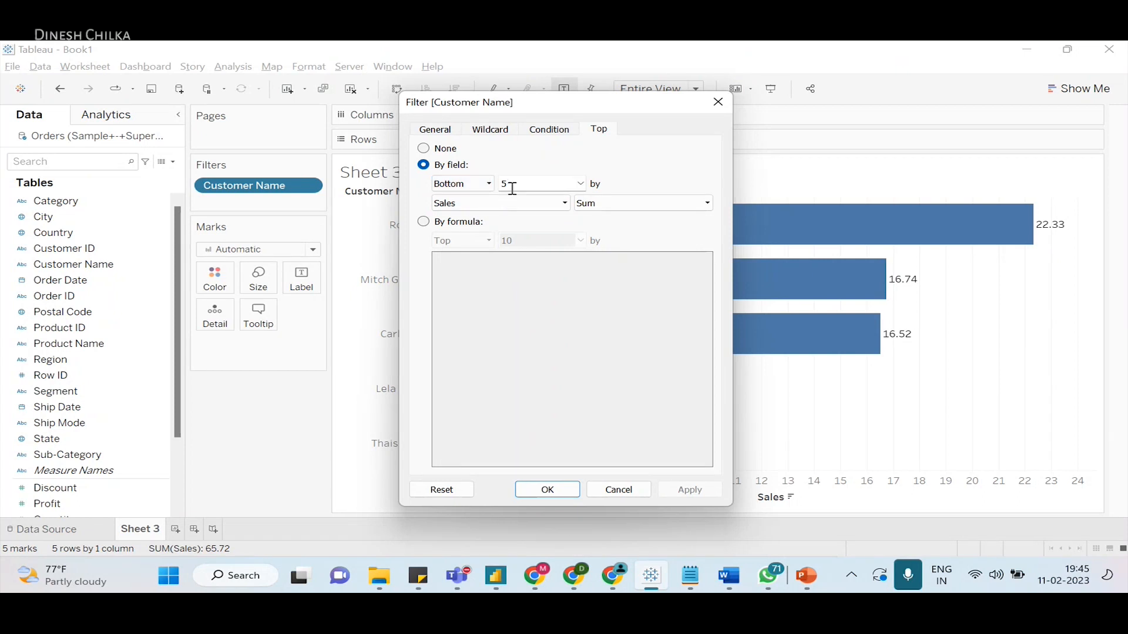
key(BackSpace)
text(10)
click(689, 489)
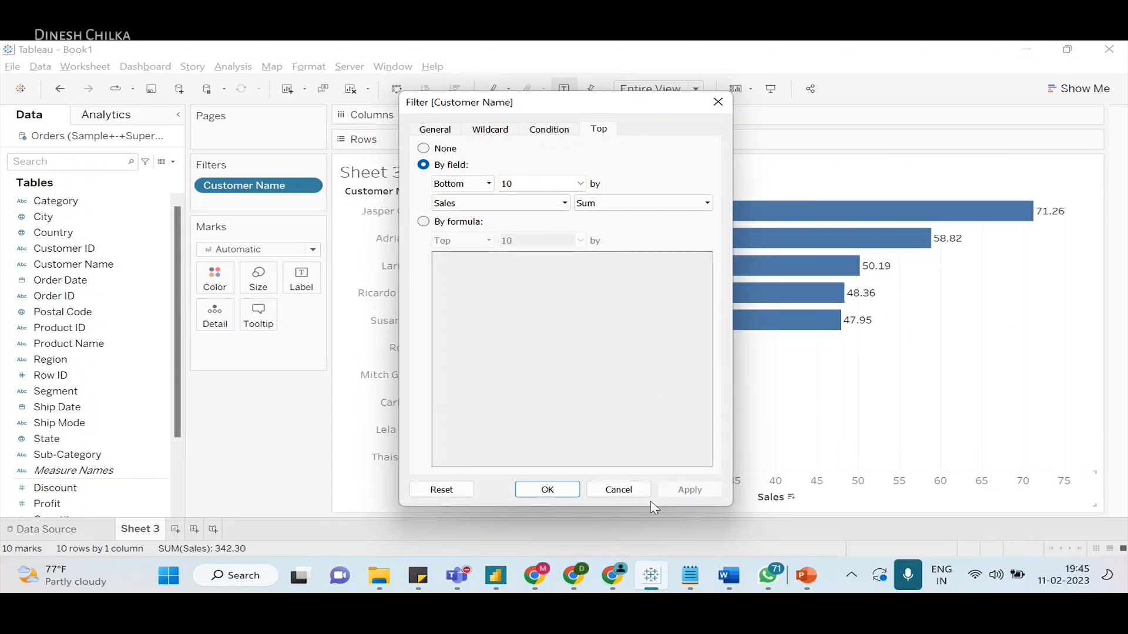
click(544, 490)
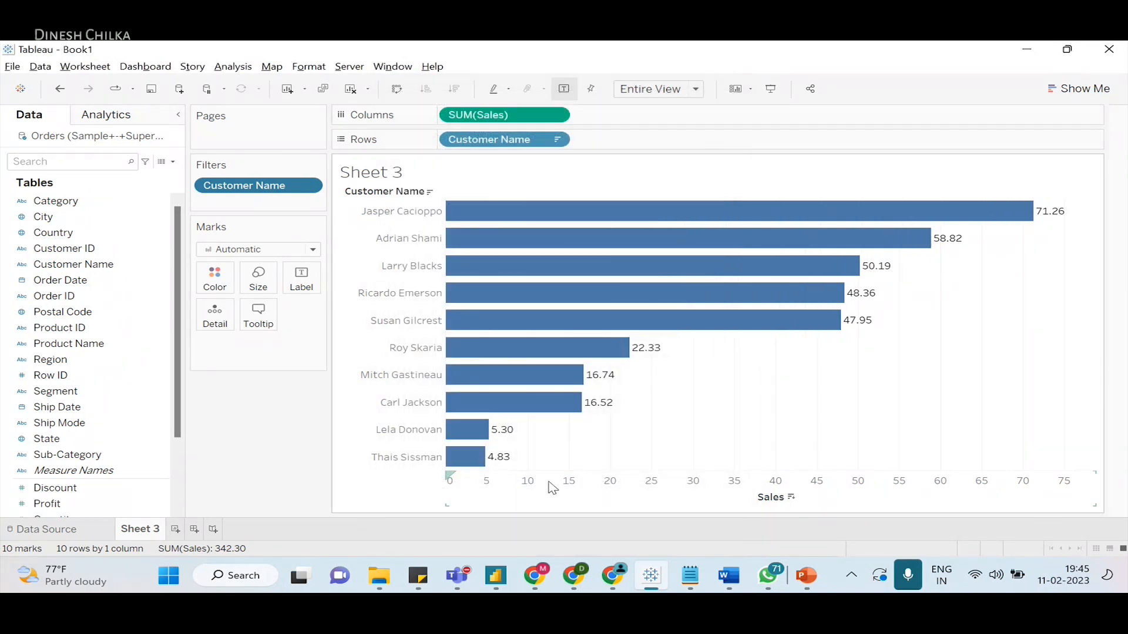
- Switch to the Teams meeting to check the participants and return to Tableau
key(alt+Tab)
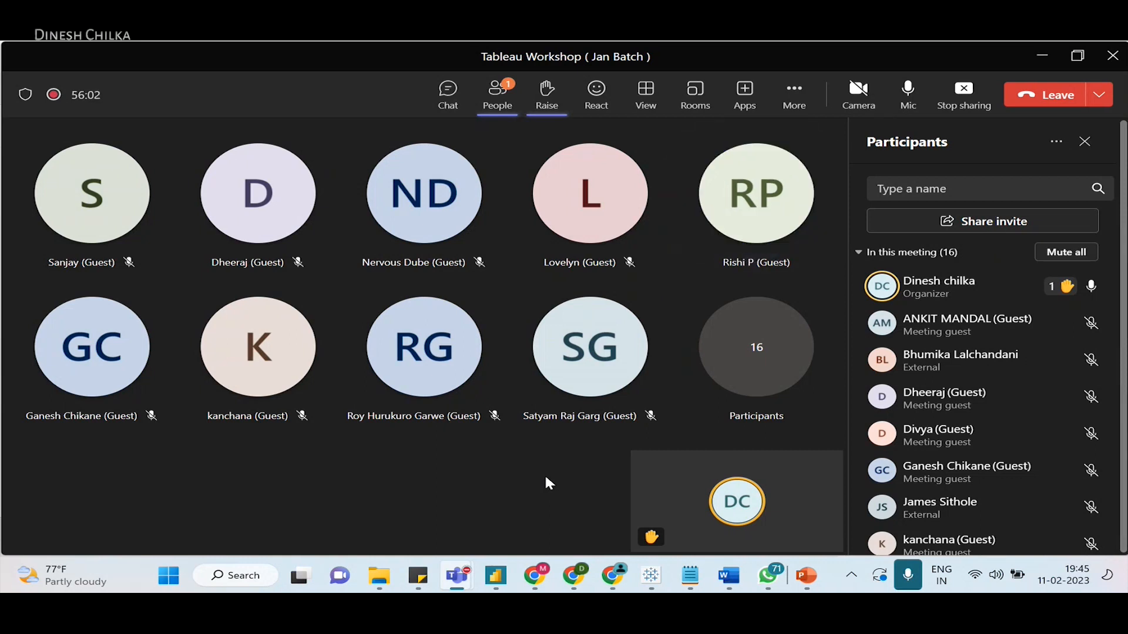
key(alt+Tab)
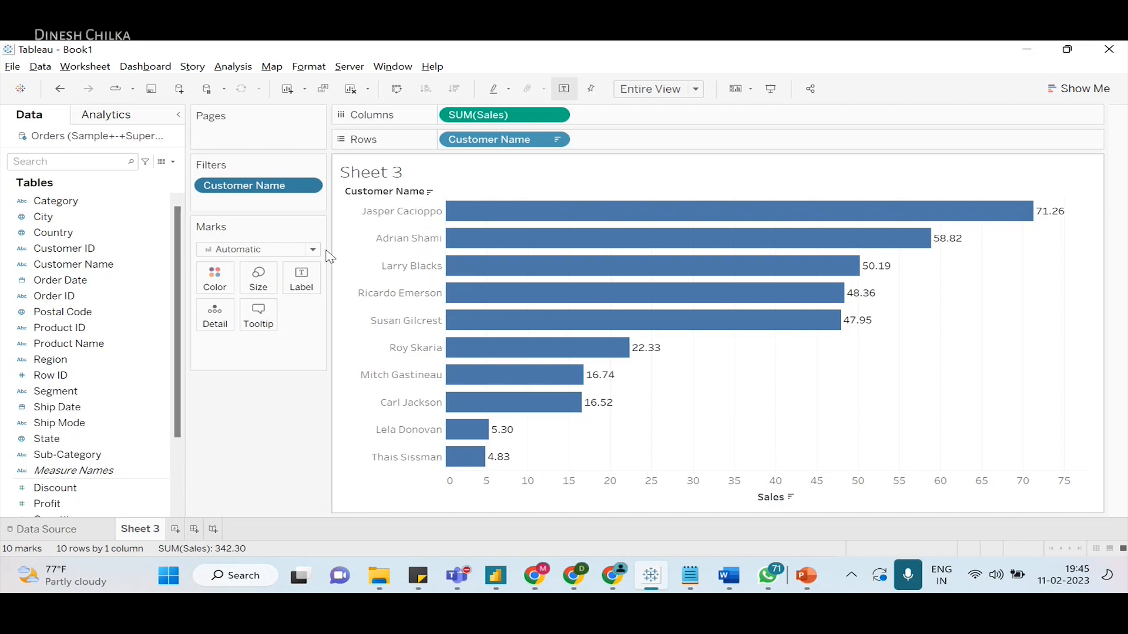
- Change the Customer Name filter's limit to the Top 10 by Sum of Sales, apply it and accept it
click(307, 185)
click(302, 201)
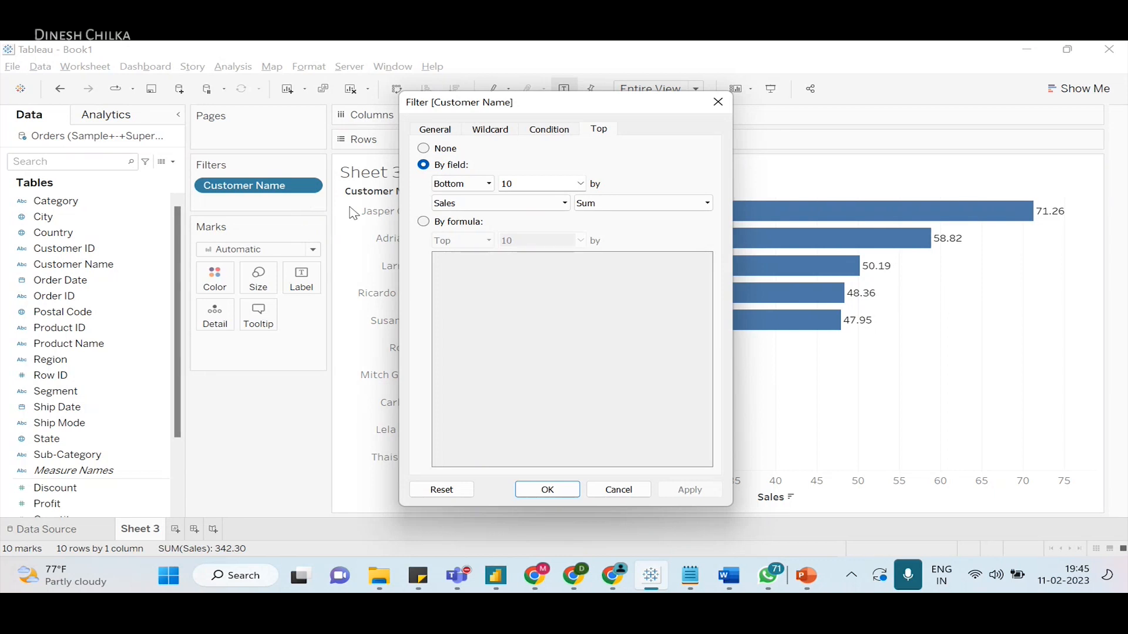
click(469, 184)
click(479, 197)
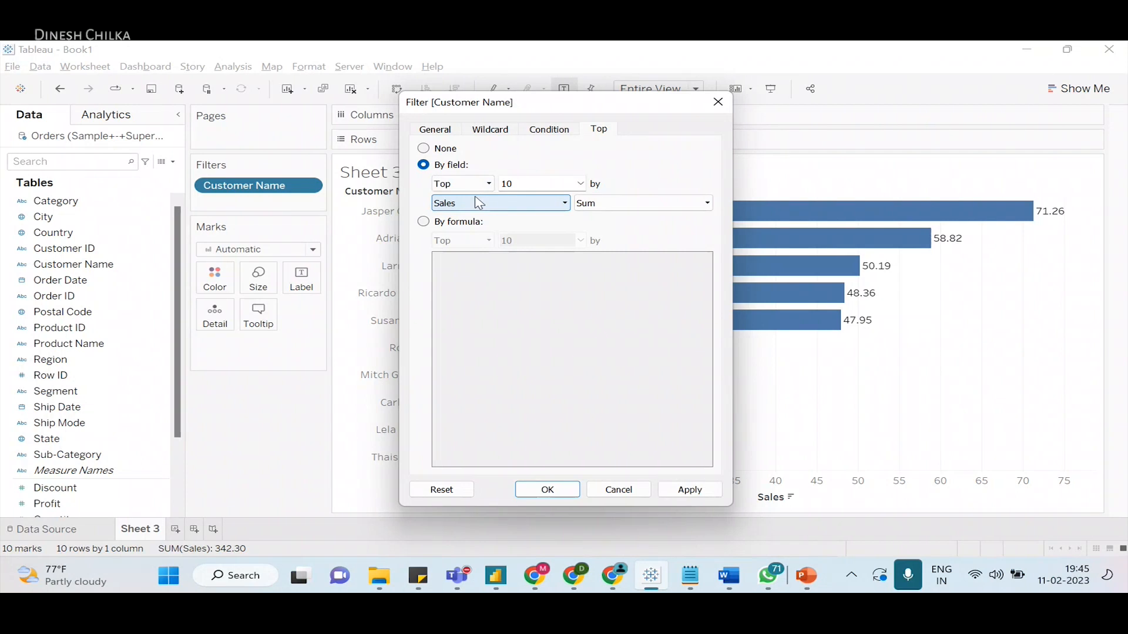
click(690, 490)
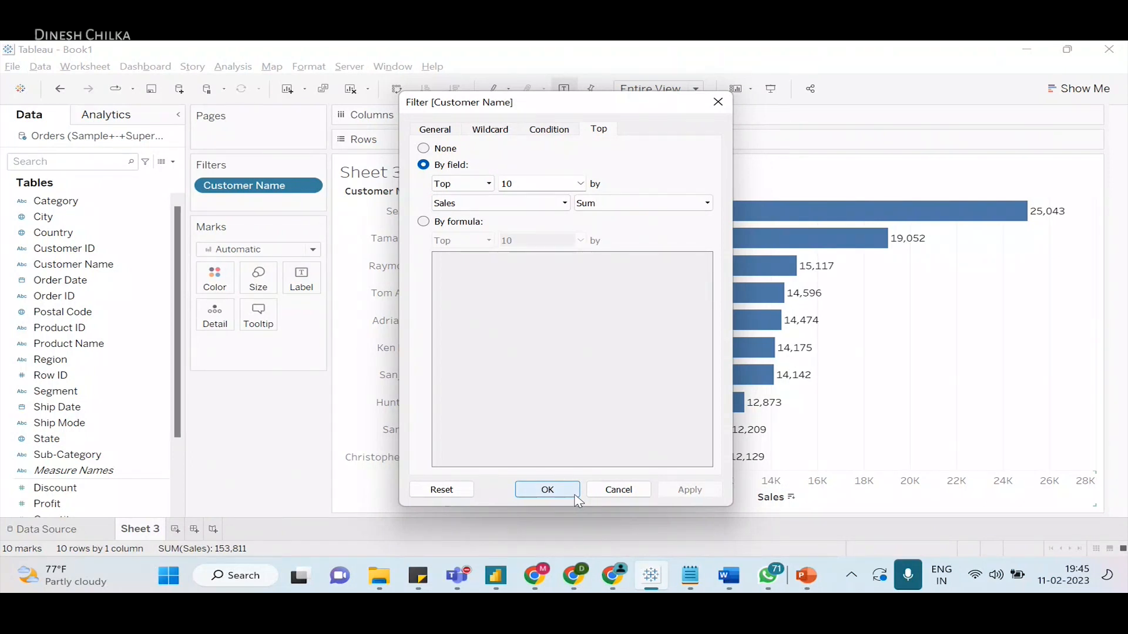
click(548, 490)
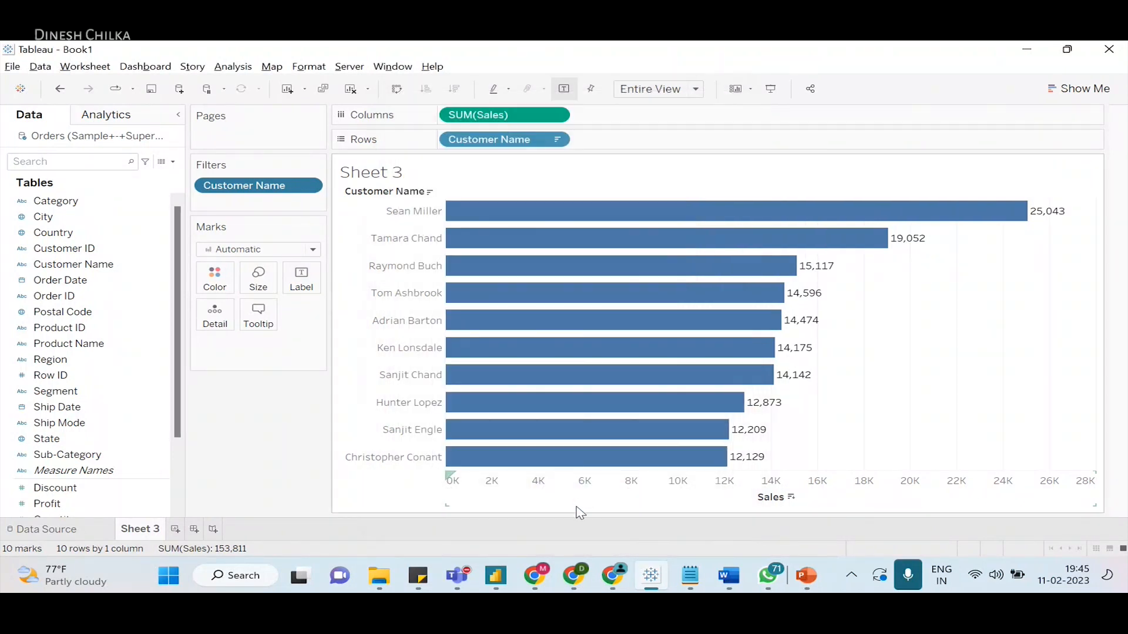
- Check the Teams meeting window for participant responses and return to the Tableau sheet
key(alt+Tab)
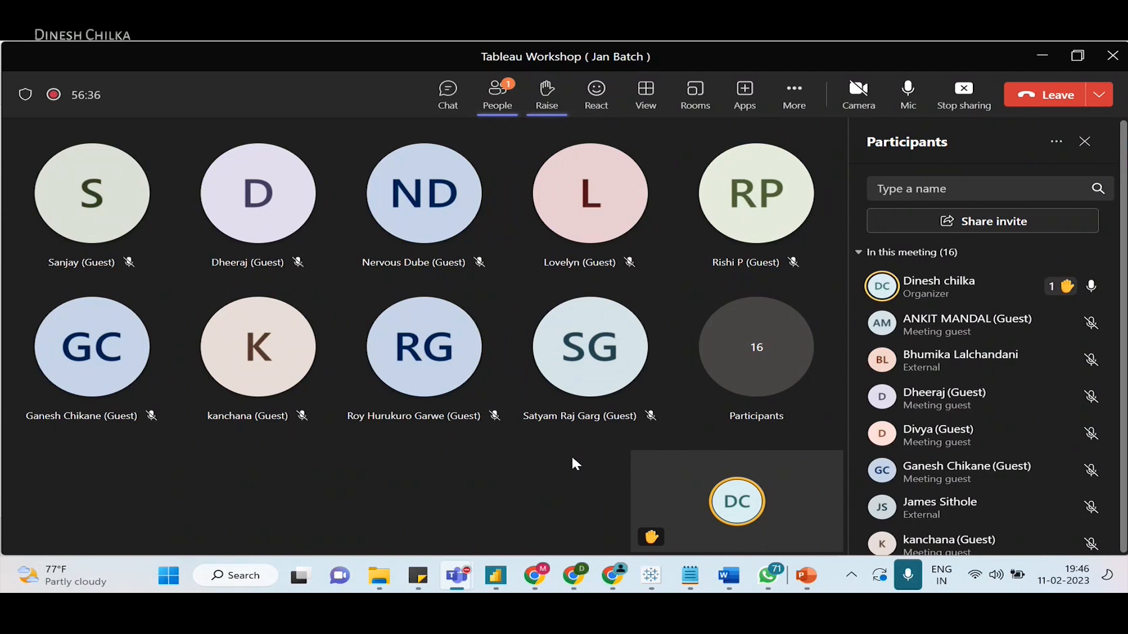
key(alt+Tab)
key(alt+Tab)
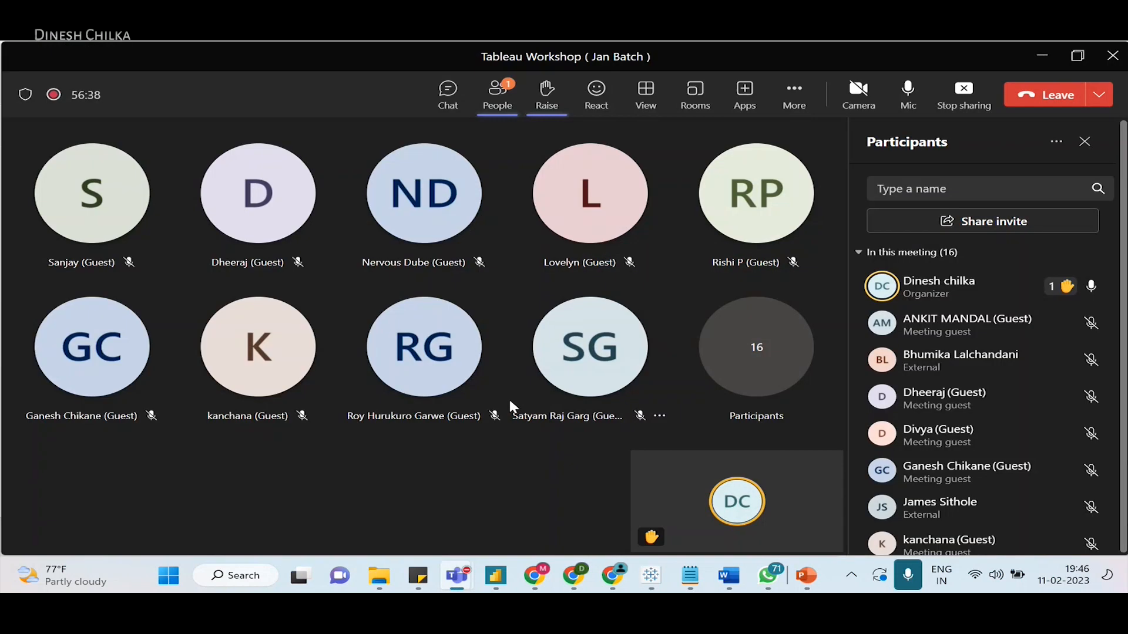
key(alt+Tab)
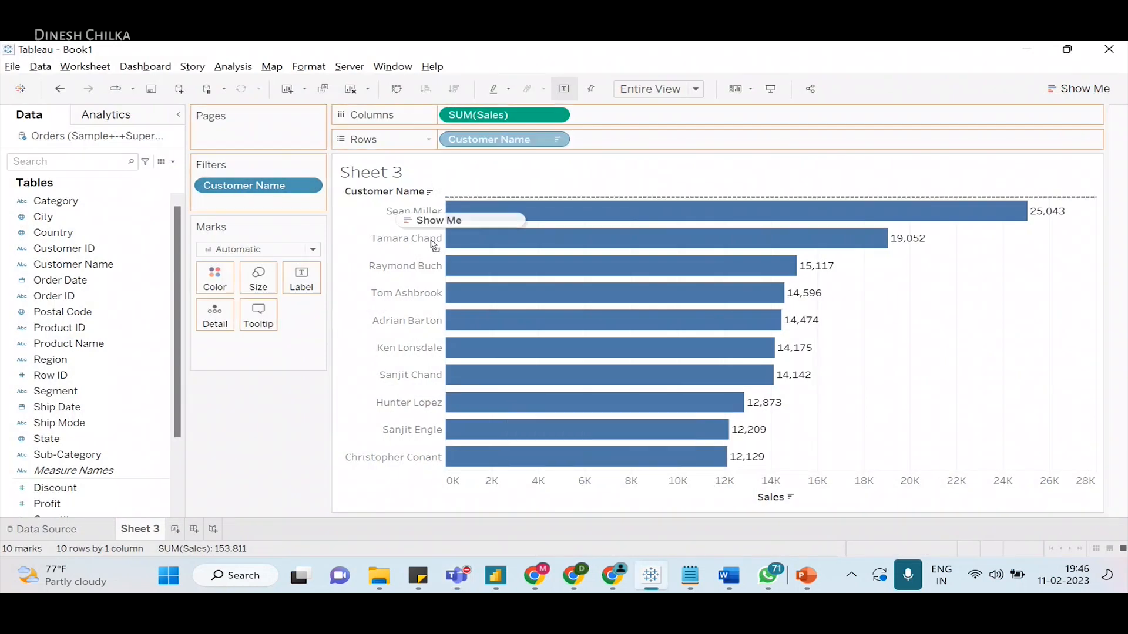
- Remove Customer Name from both Rows and Filters
drag(434, 245, 249, 526)
drag(264, 188, 185, 426)
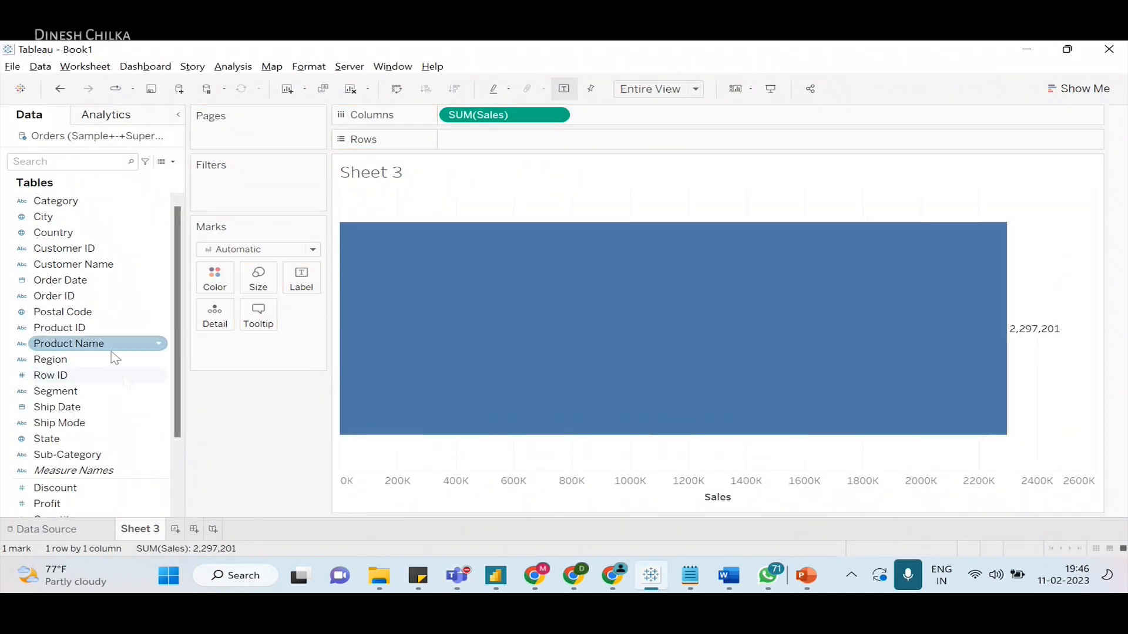
- Add Product Name with all members to Rows and sort the bars in descending order of Sales
drag(109, 348, 584, 144)
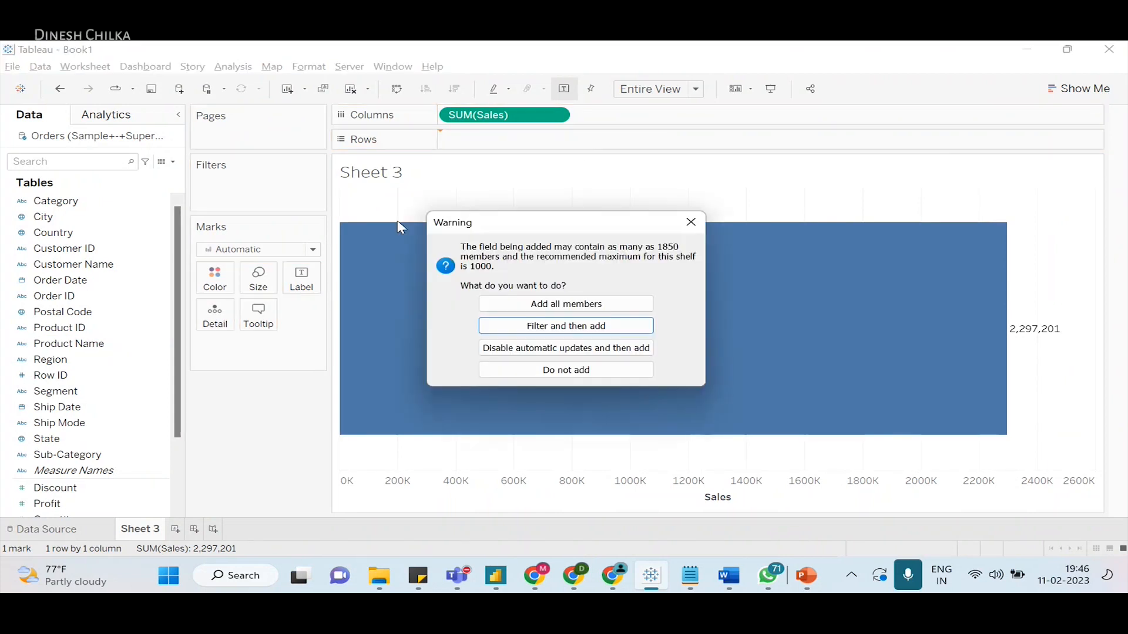
click(573, 305)
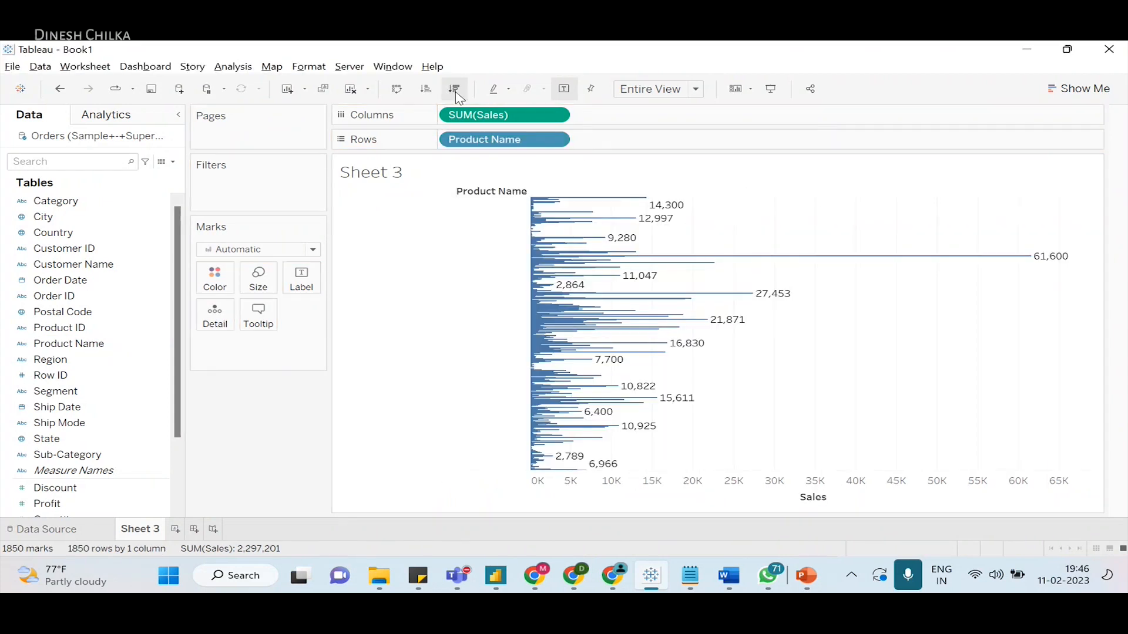
click(455, 91)
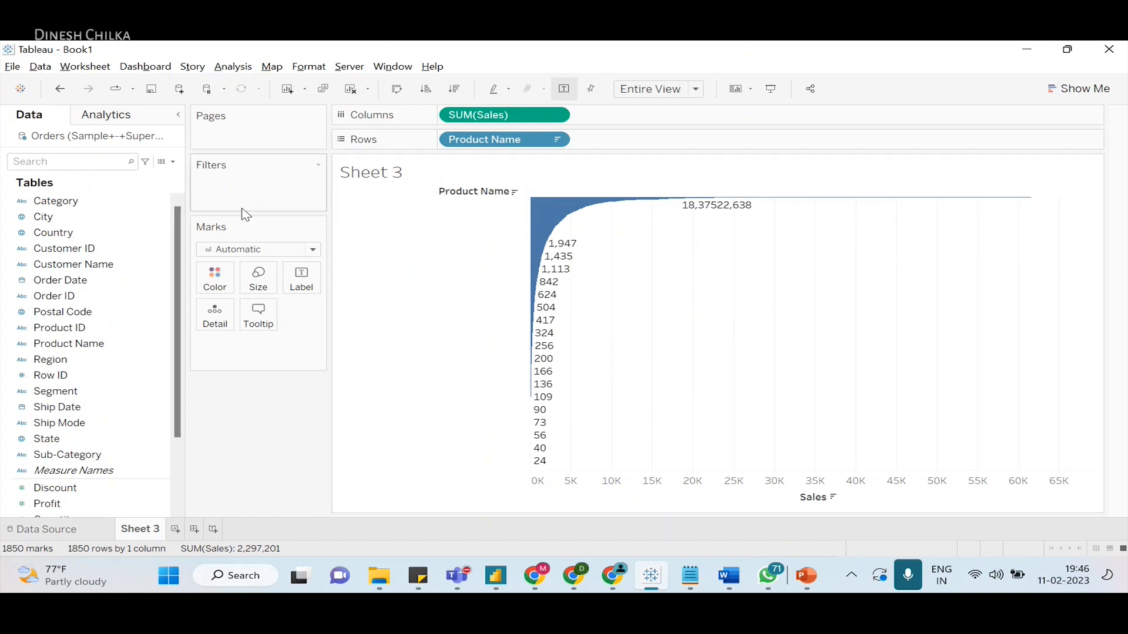
- Dismiss the Product ID filter and undo the sort and the addition of Product Name to Rows
drag(59, 327, 253, 185)
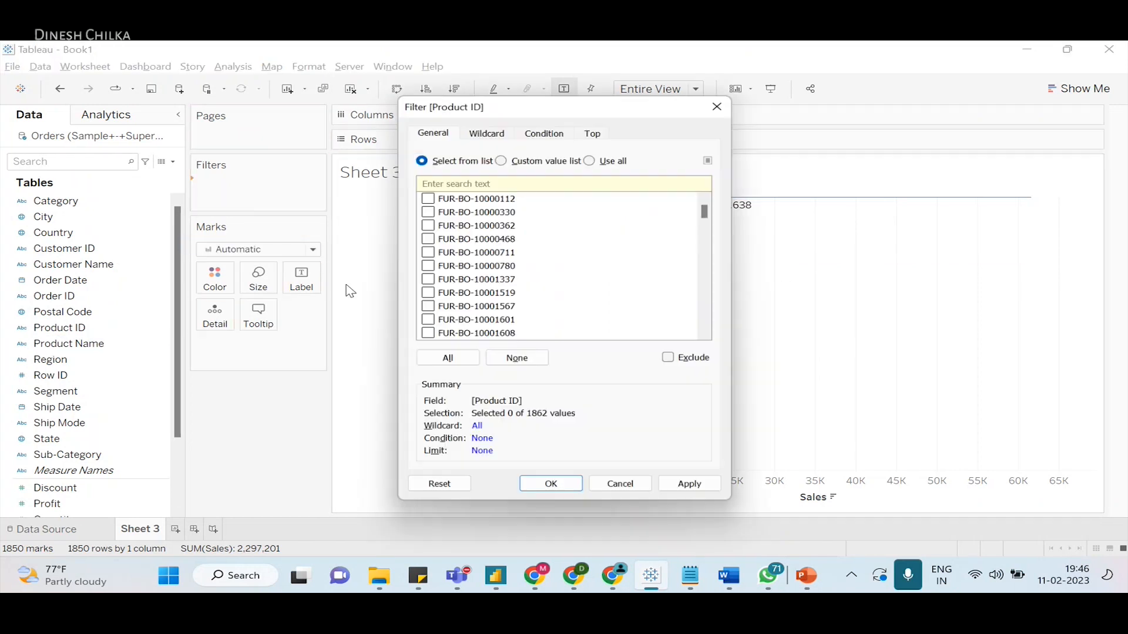
click(713, 111)
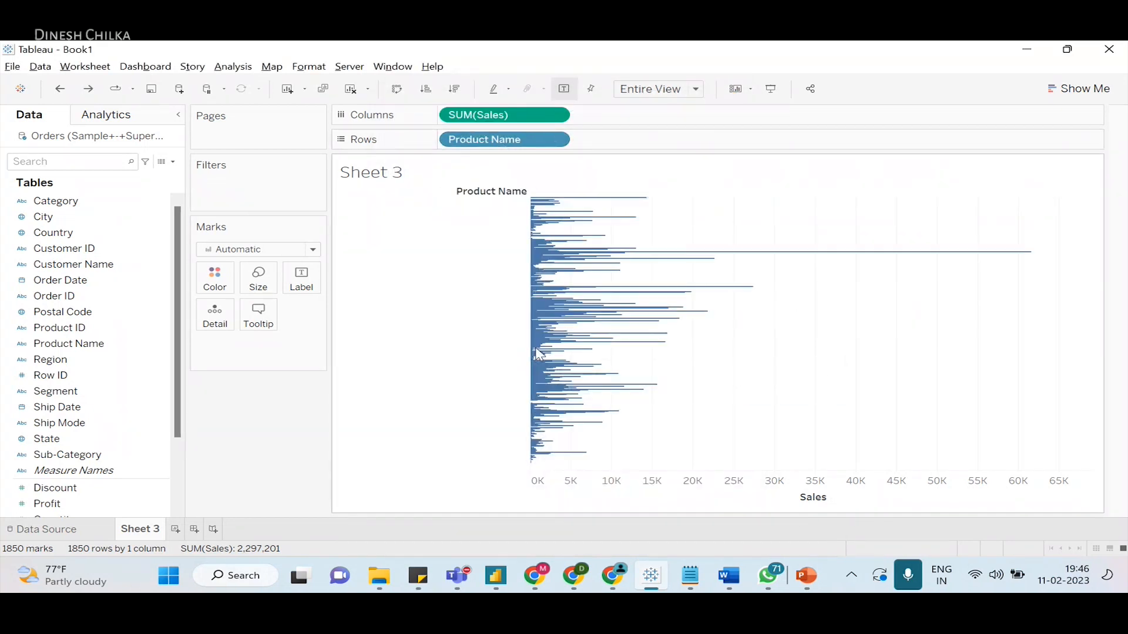
key(ctrl+z)
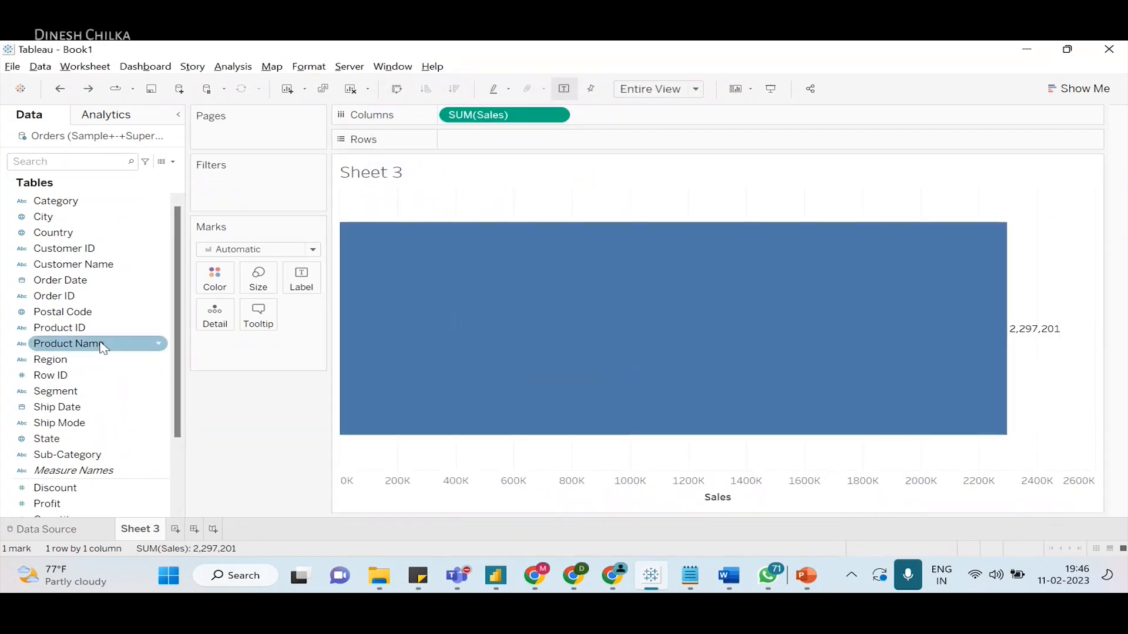
- Place Product Name on Rows with all its members and sort the products descending by Sales
drag(104, 348, 478, 141)
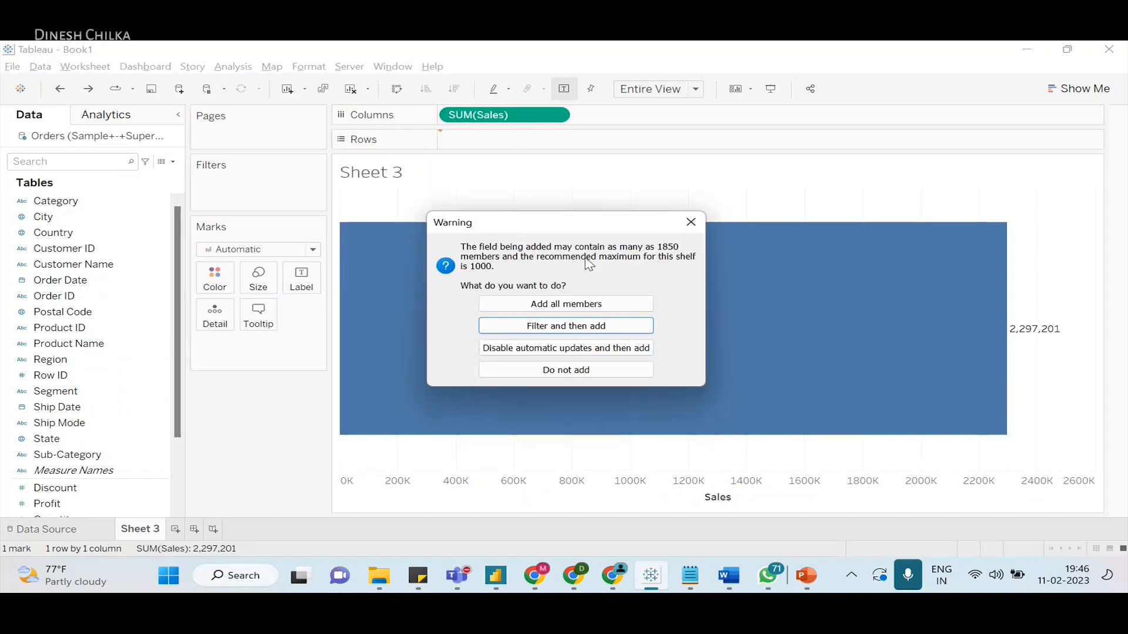
click(592, 308)
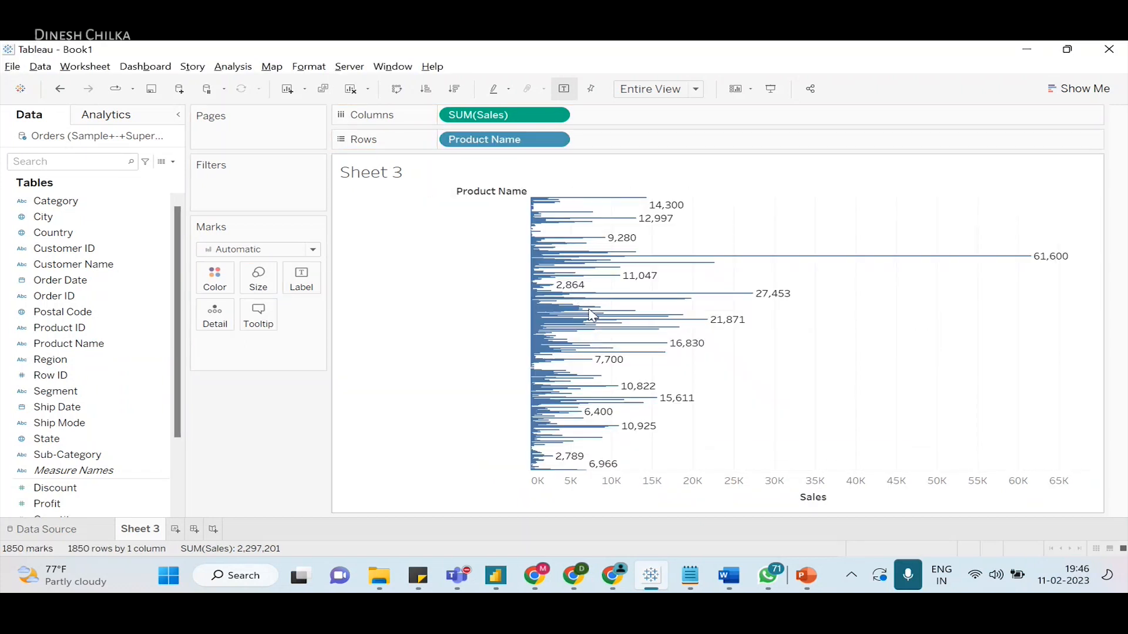
click(464, 91)
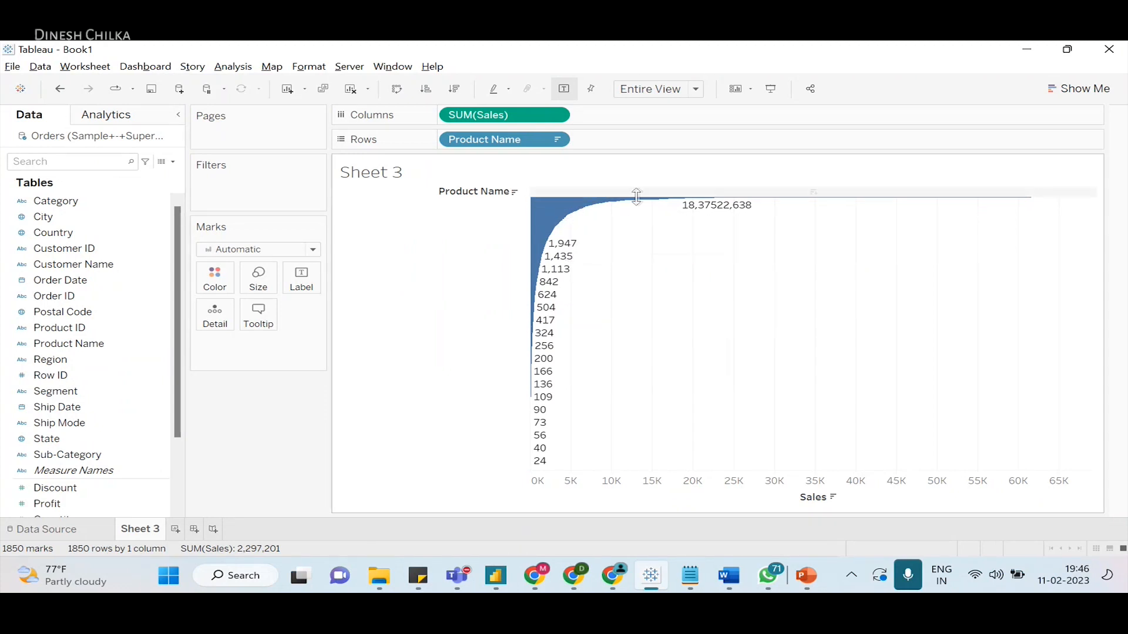
- Set the view fit to Standard and start a Product Name filter using the Select from list option
click(696, 88)
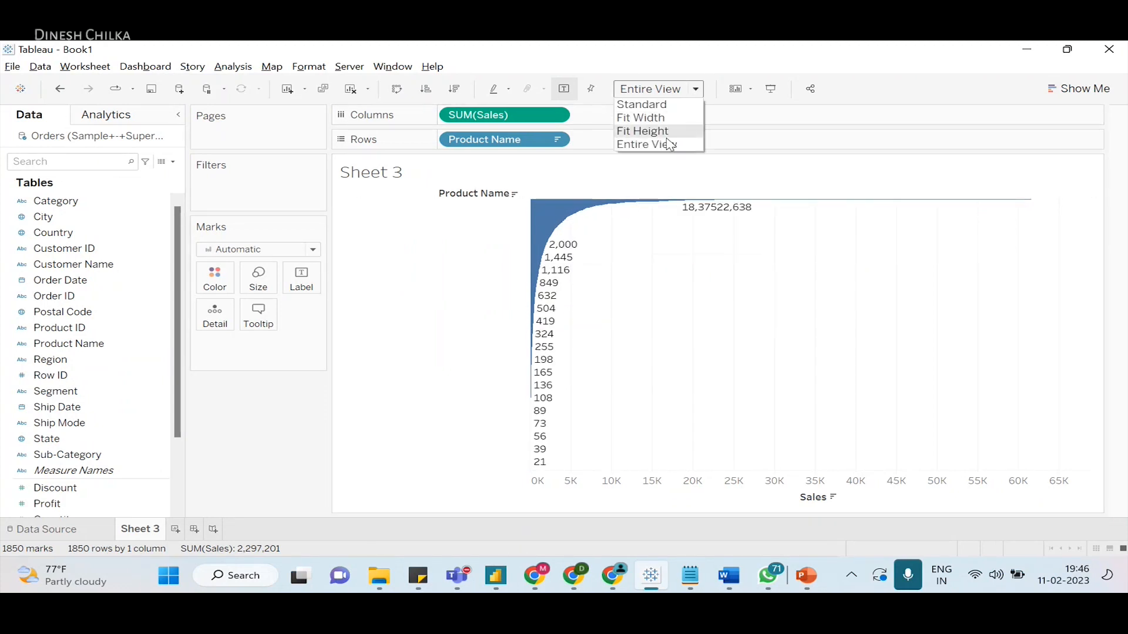
click(667, 104)
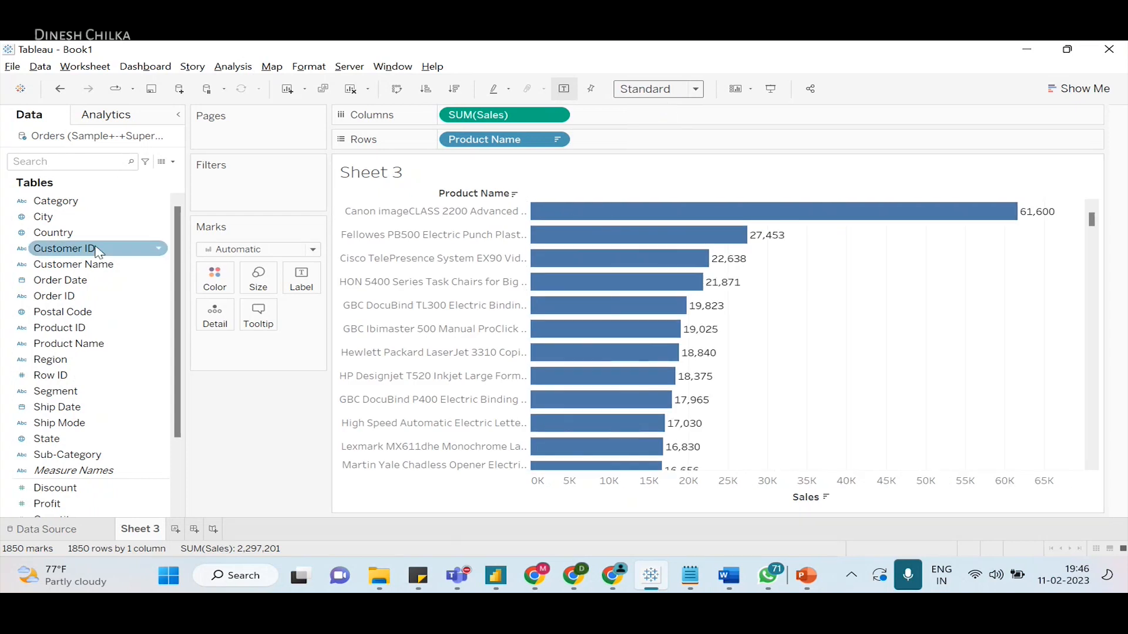
drag(96, 343, 288, 191)
click(416, 157)
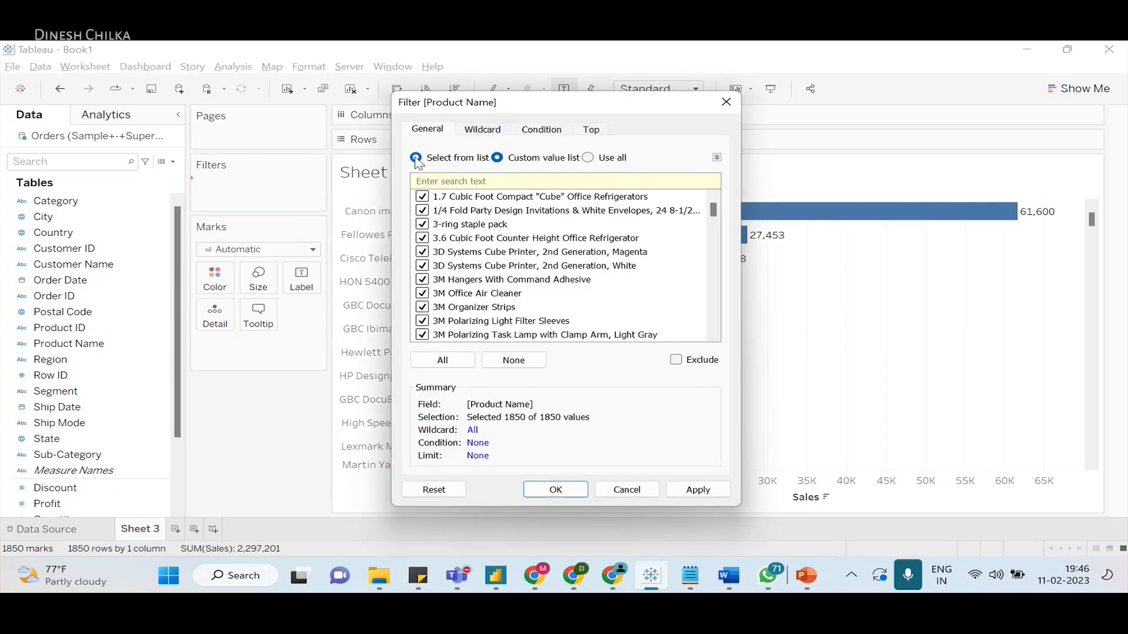
- Check the Teams meeting, return to Tableau and search the Product Name filter's list for "Apple"
key(alt+Tab)
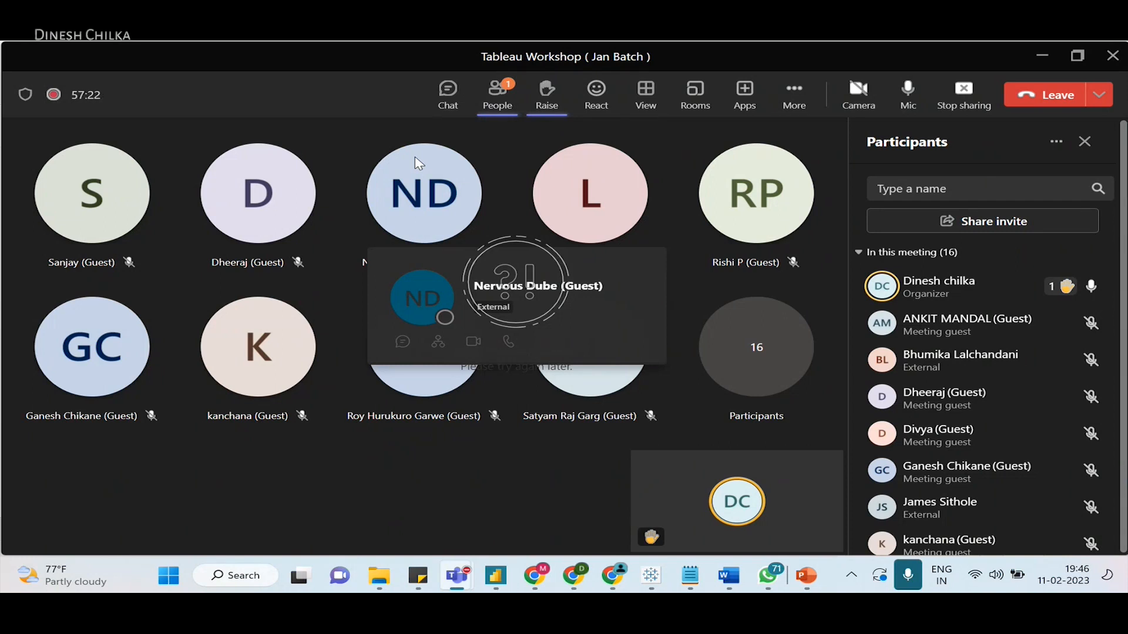
key(alt+Tab)
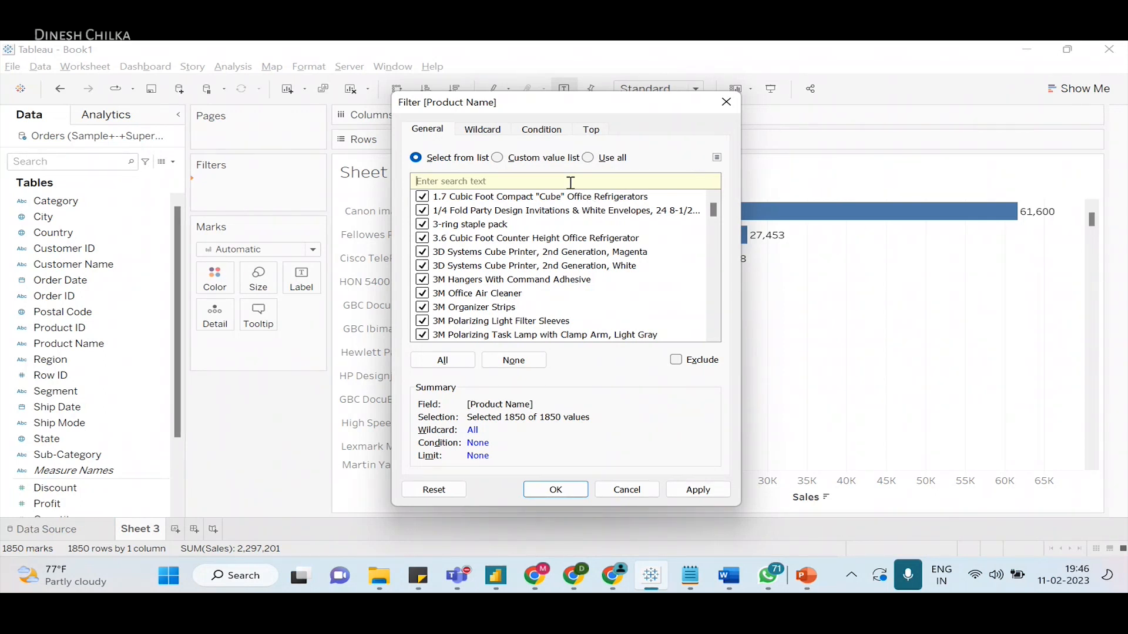
text(Apple)
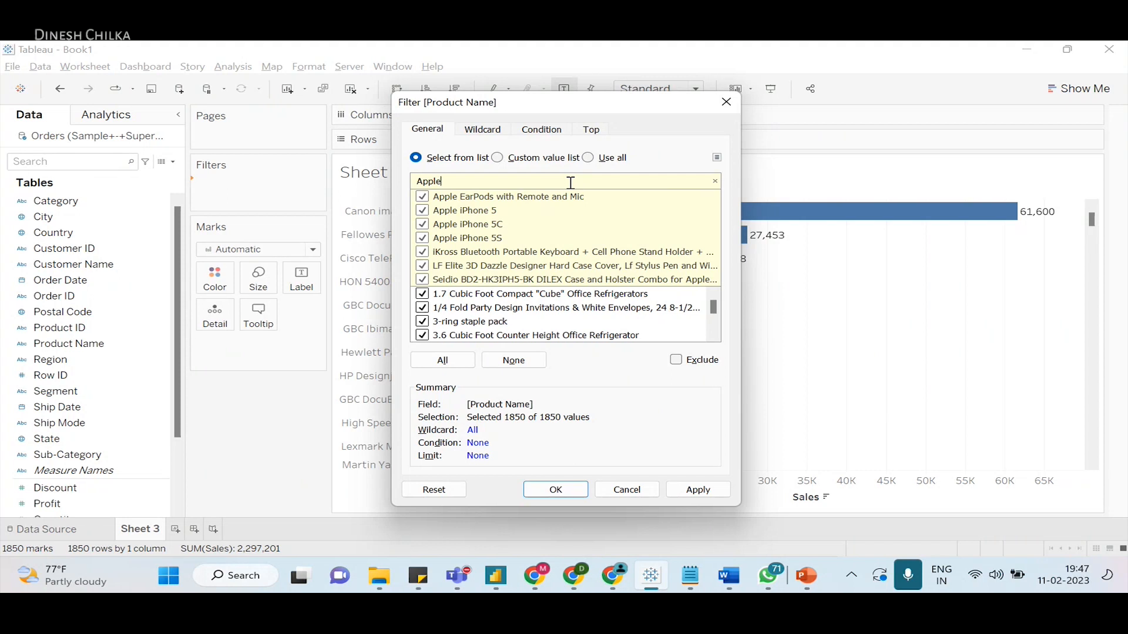
- Switch between the Teams meeting and Tableau to follow the participants' responses, ending at the Product Name filter
key(alt+Tab)
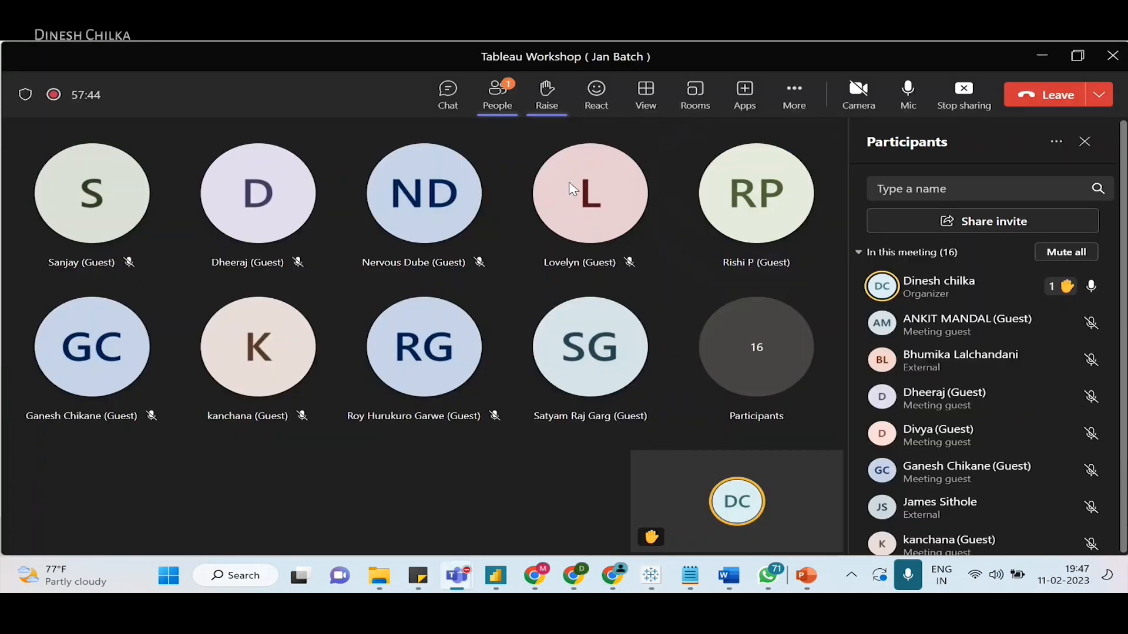
key(alt+Tab)
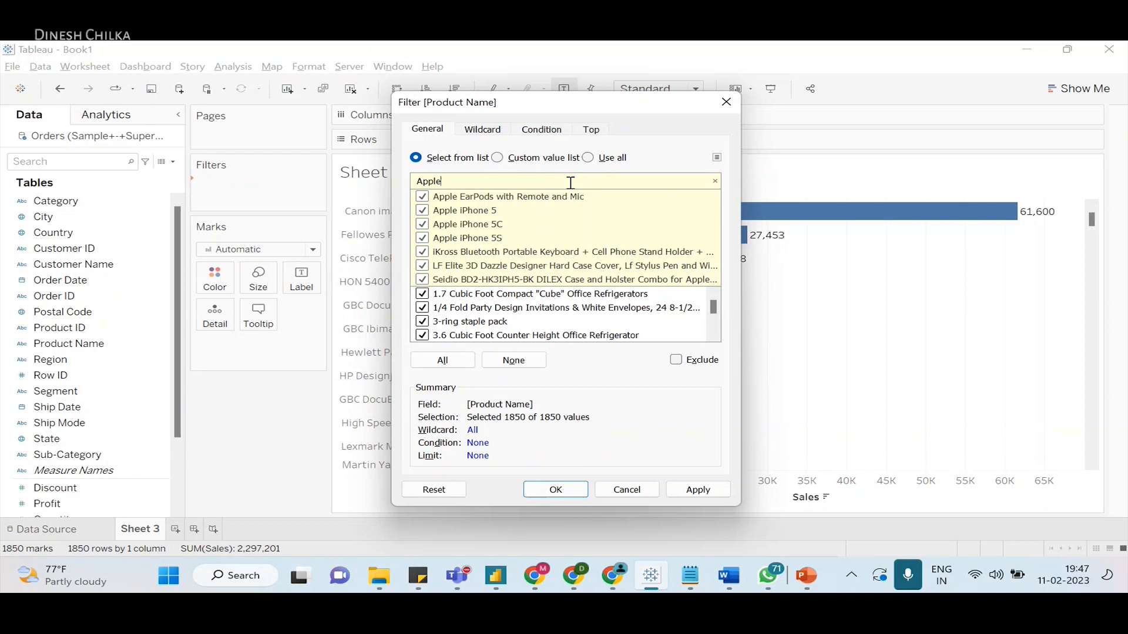
key(alt+Tab)
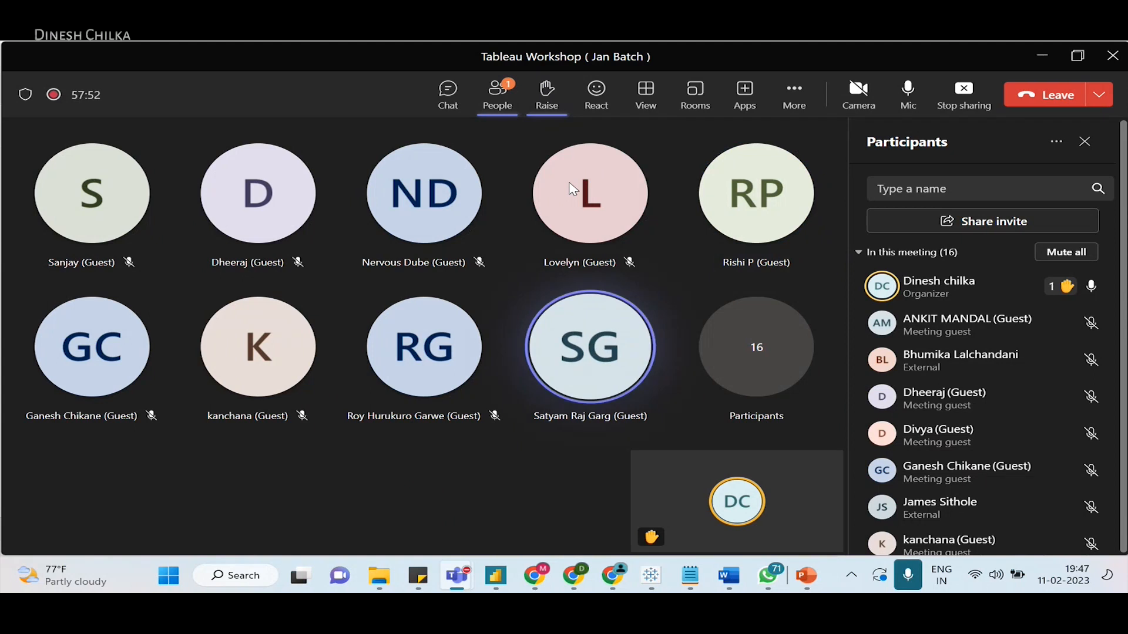
key(alt+Tab)
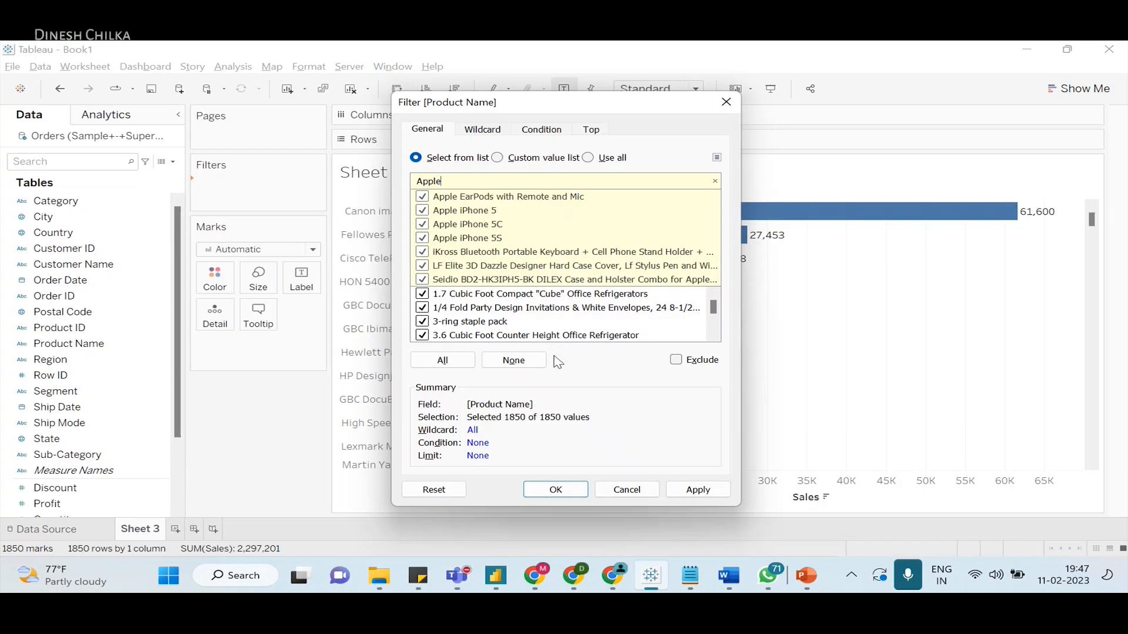
key(alt+Tab)
key(alt+Tab)
- Deselect the products matching "Apple" in the Product Name filter and clear the search
click(523, 362)
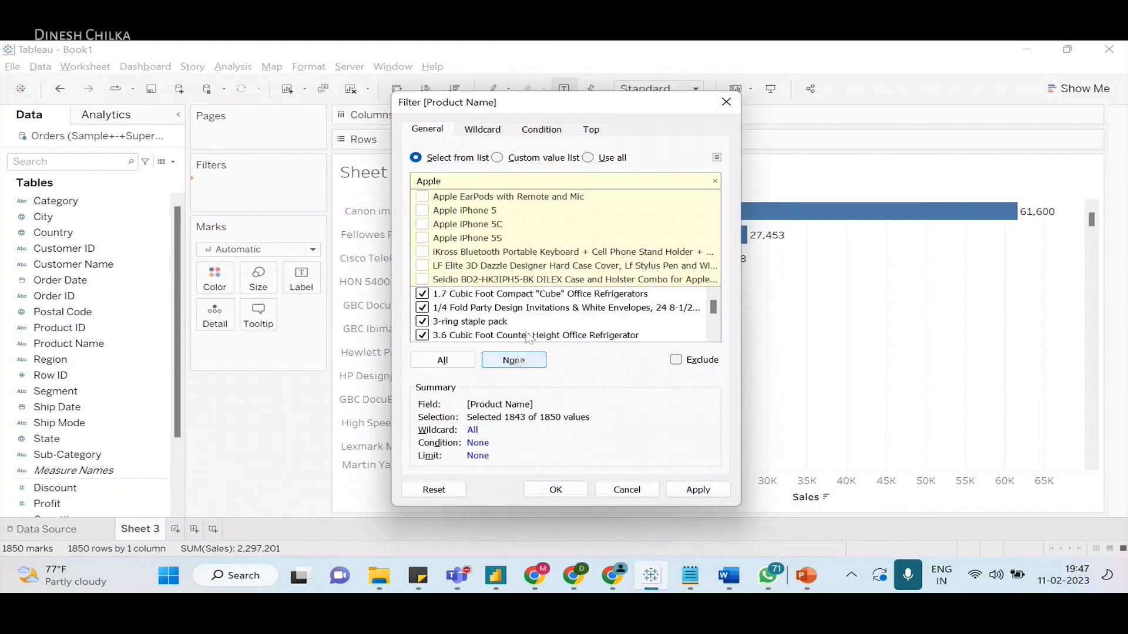
scroll(532, 337, down, 2)
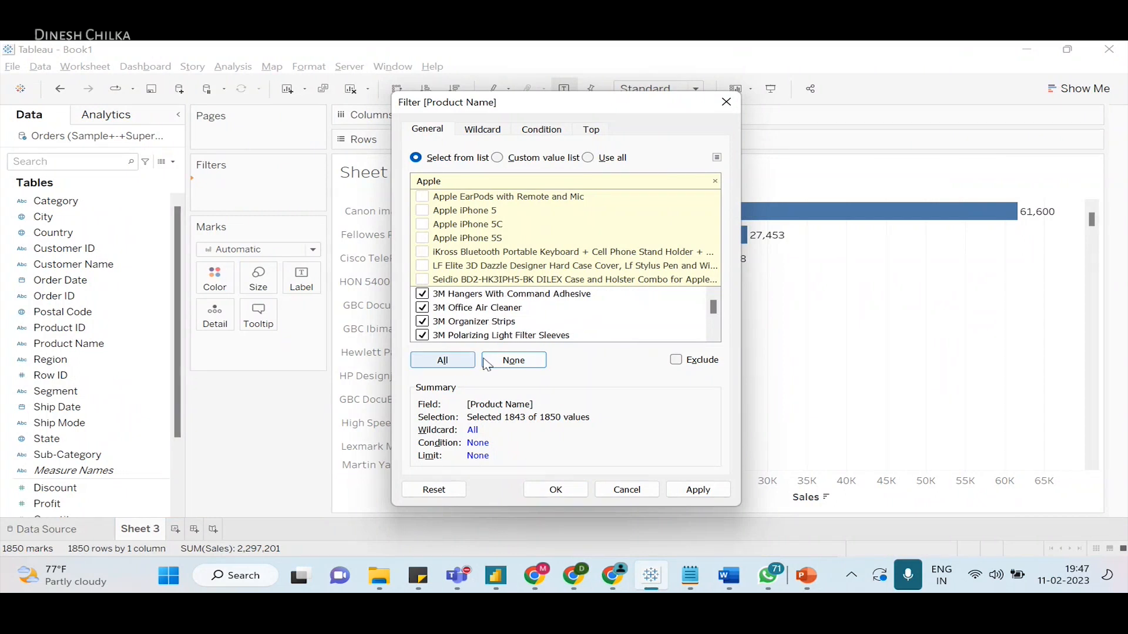
scroll(554, 338, up, 2)
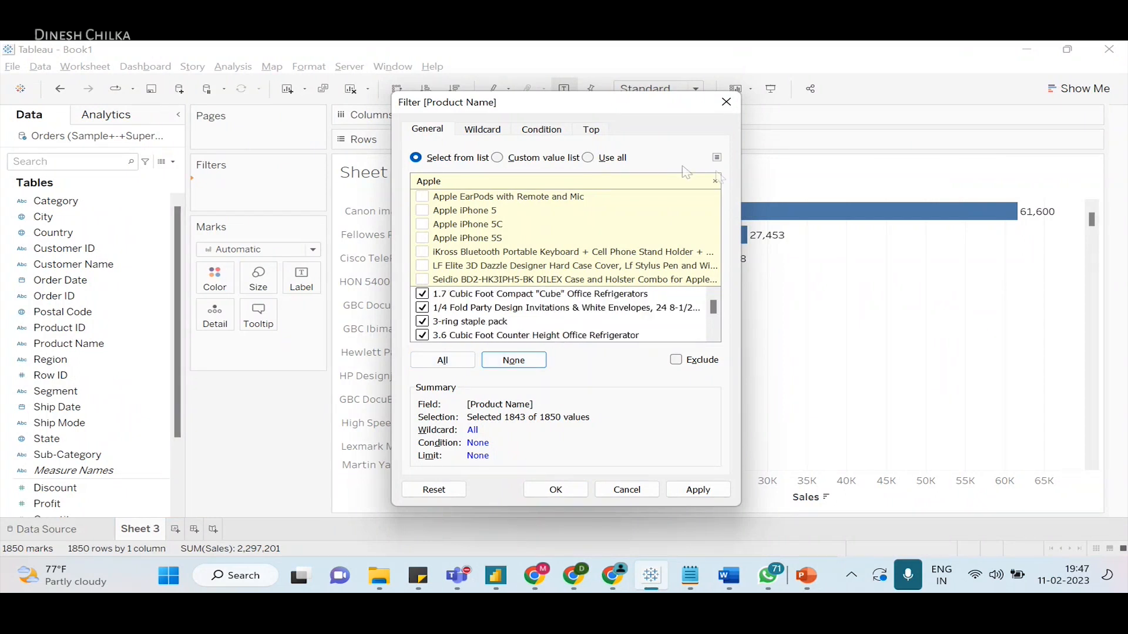
click(716, 182)
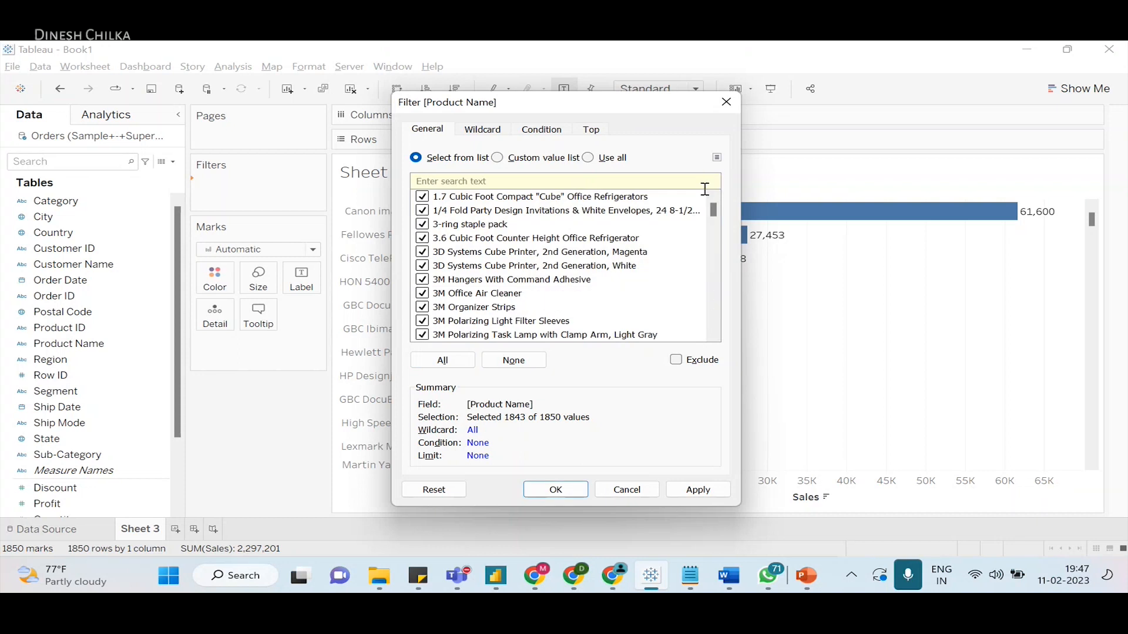
- Deselect all products, select only those matching the search "Apple", and apply and accept the Product Name filter
click(527, 360)
click(558, 181)
text(Apple)
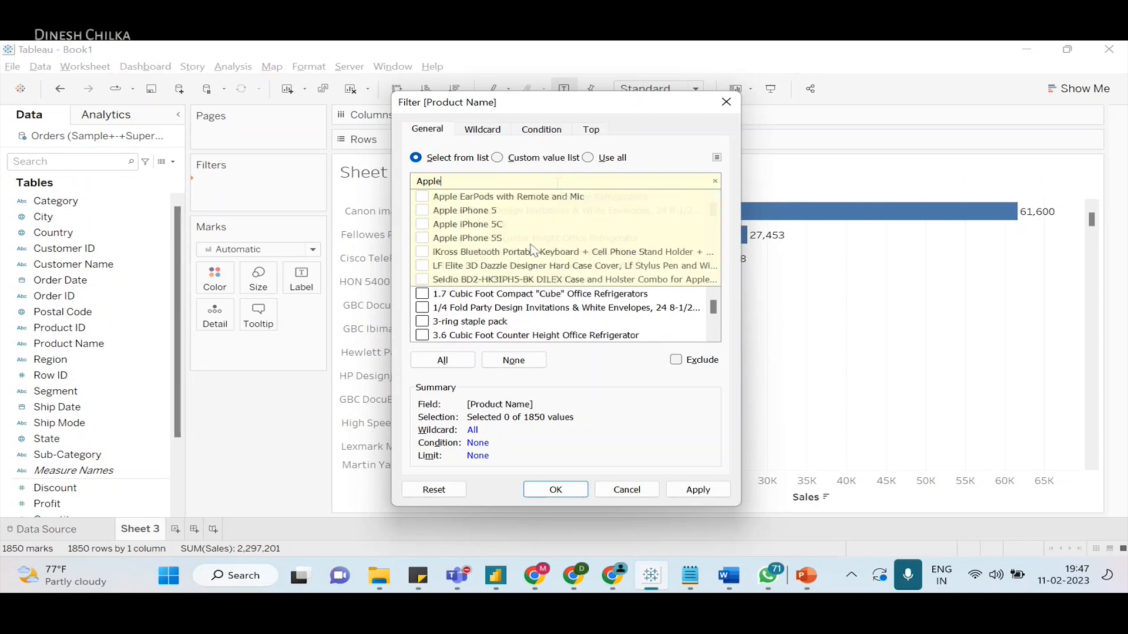
click(449, 361)
click(708, 489)
click(556, 491)
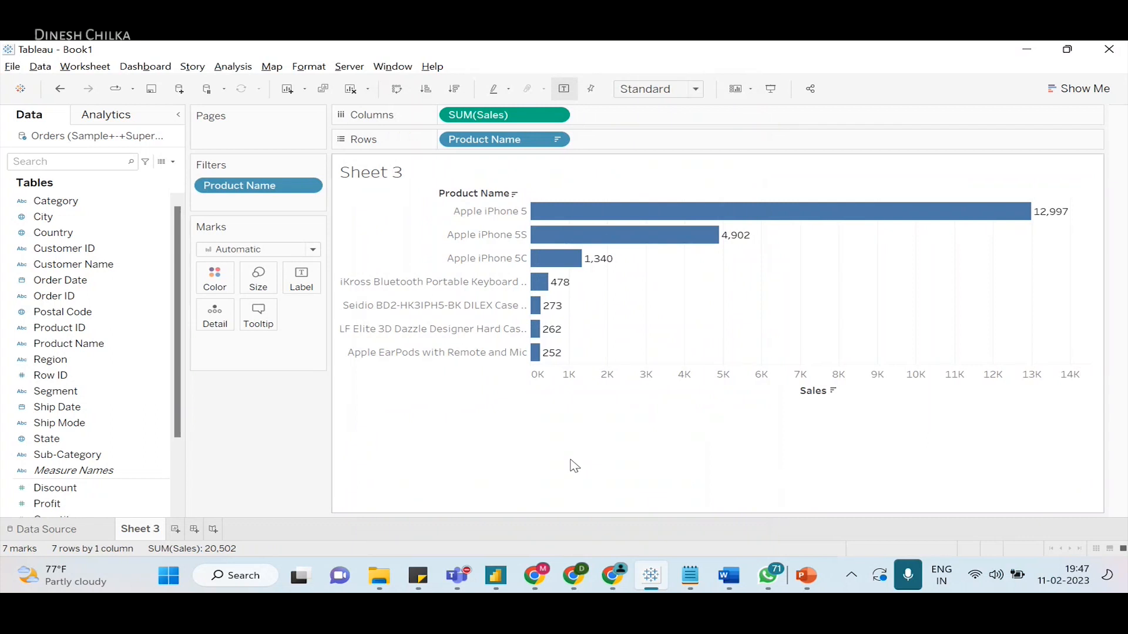
- Check the Teams meeting, return to Tableau and enable a by-field condition on the sum of Sales in the Product Name filter
key(alt+Tab)
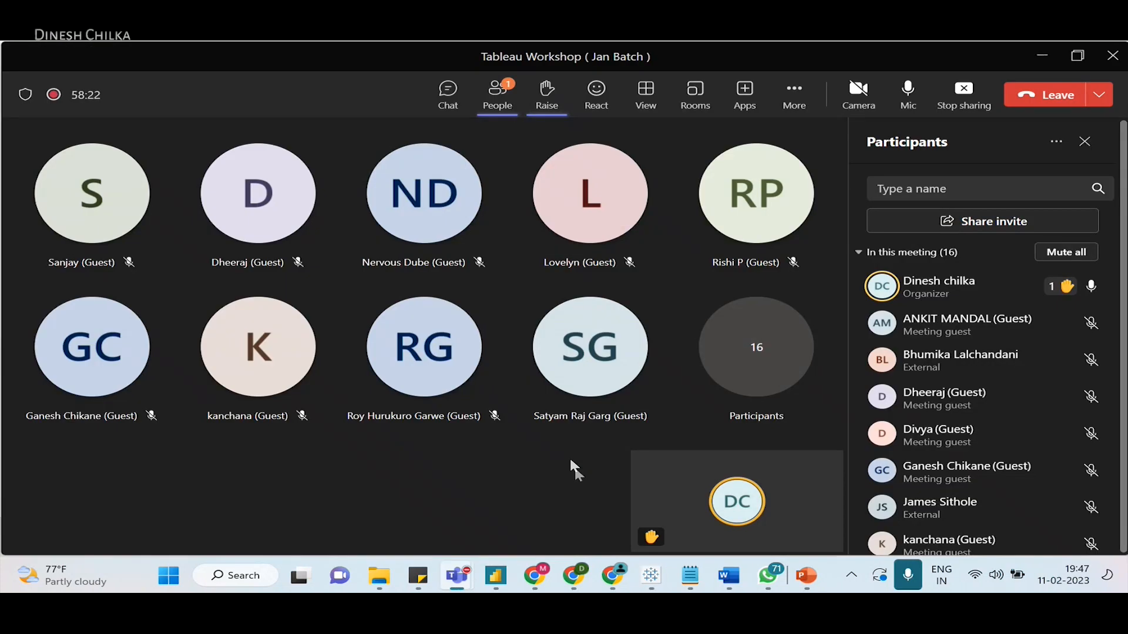
key(alt+Tab)
click(307, 185)
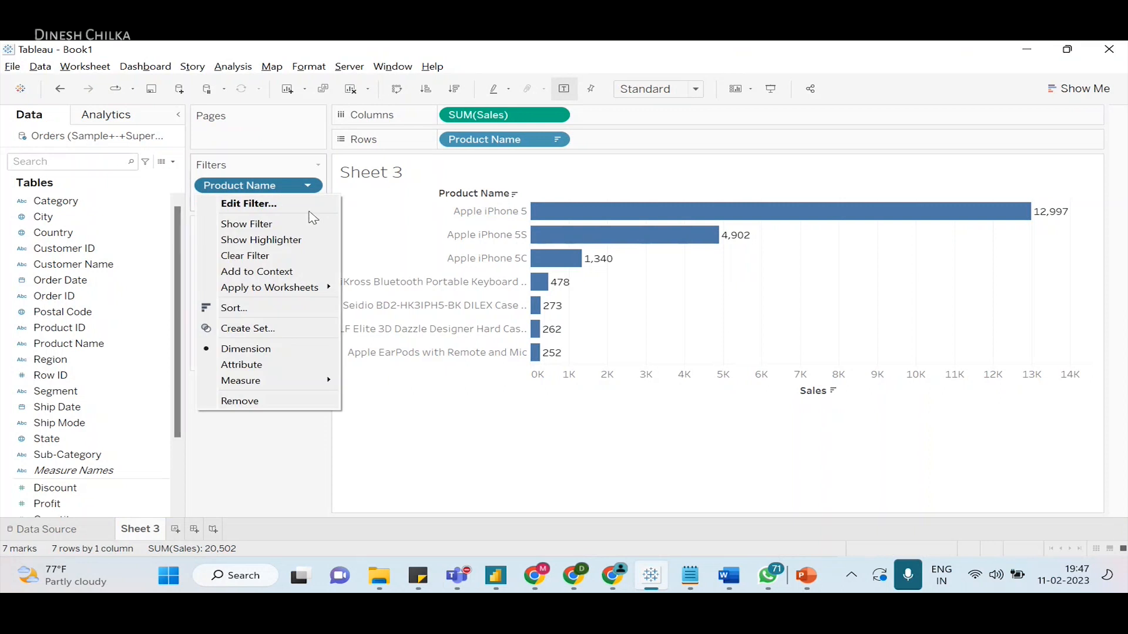
click(310, 212)
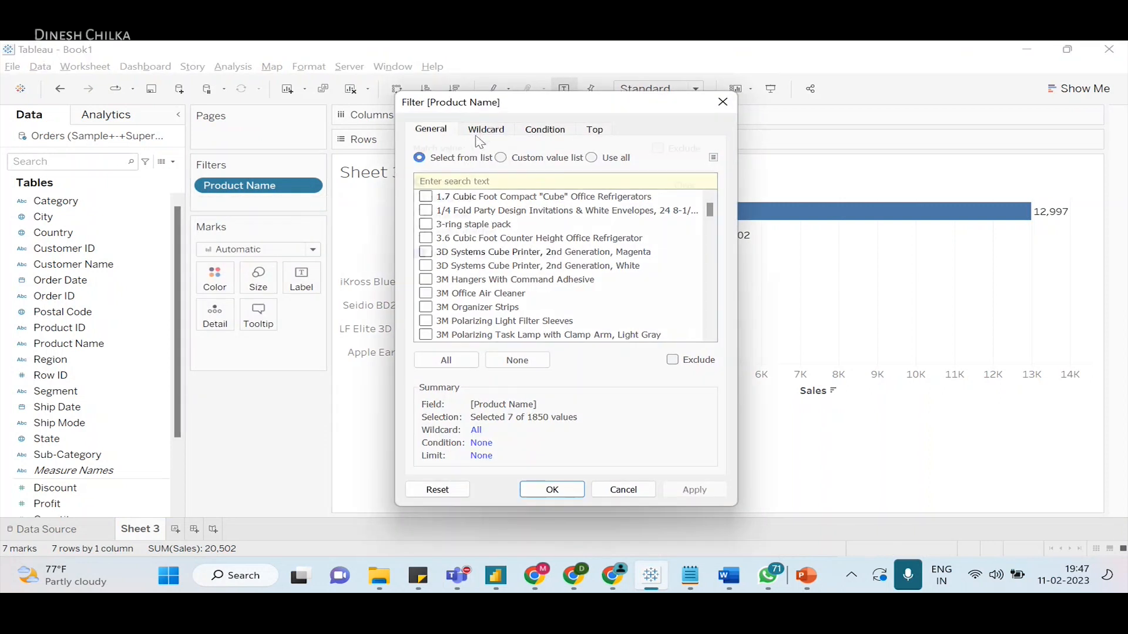
click(484, 138)
click(546, 134)
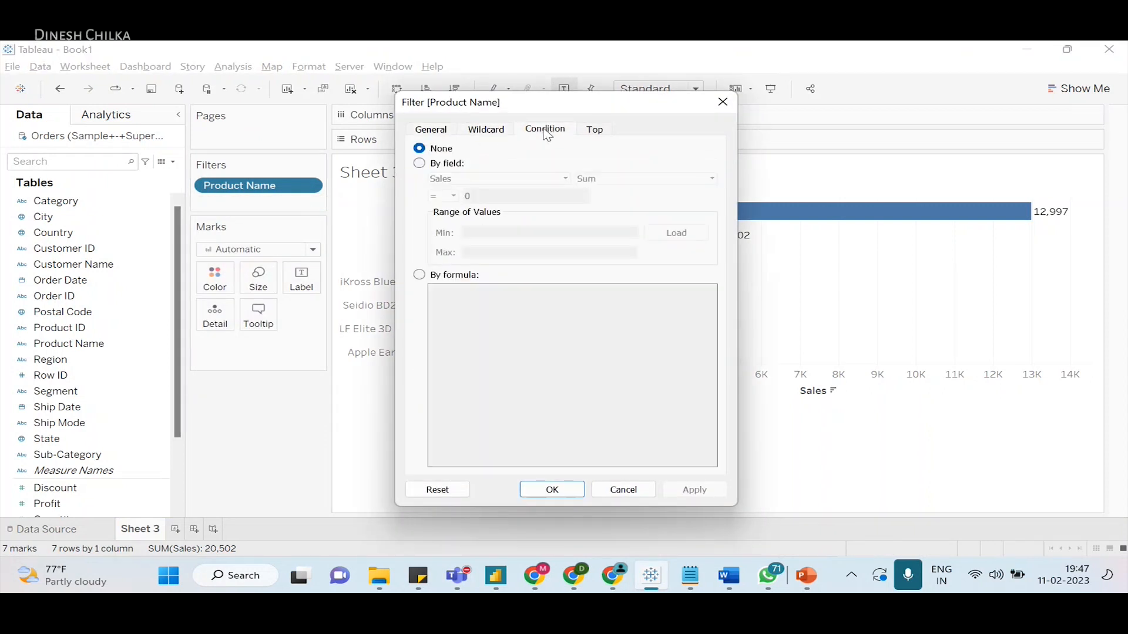
click(431, 165)
drag(619, 106, 828, 94)
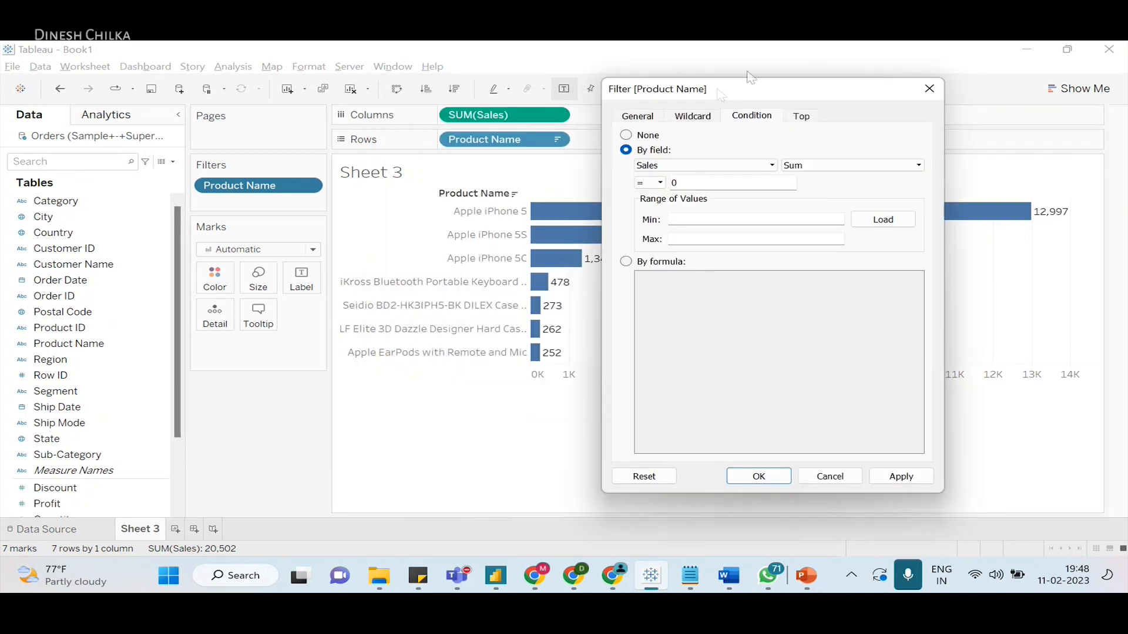
drag(754, 91, 879, 113)
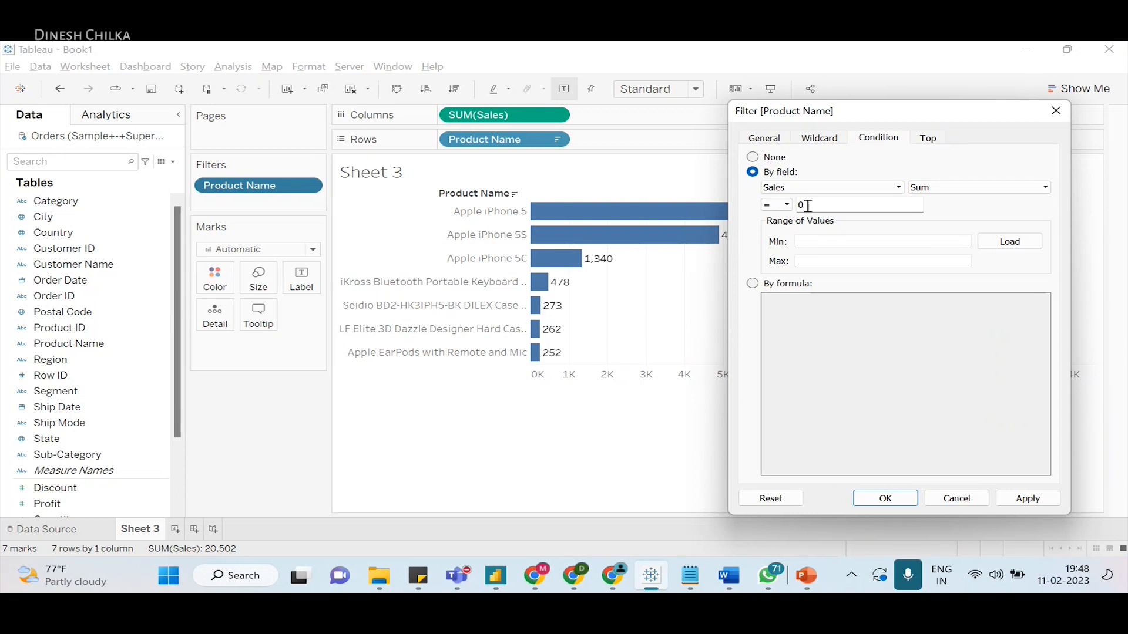
- Set the Product Name filter's condition to sum of Sales less than 1,000, and apply and accept it
click(788, 205)
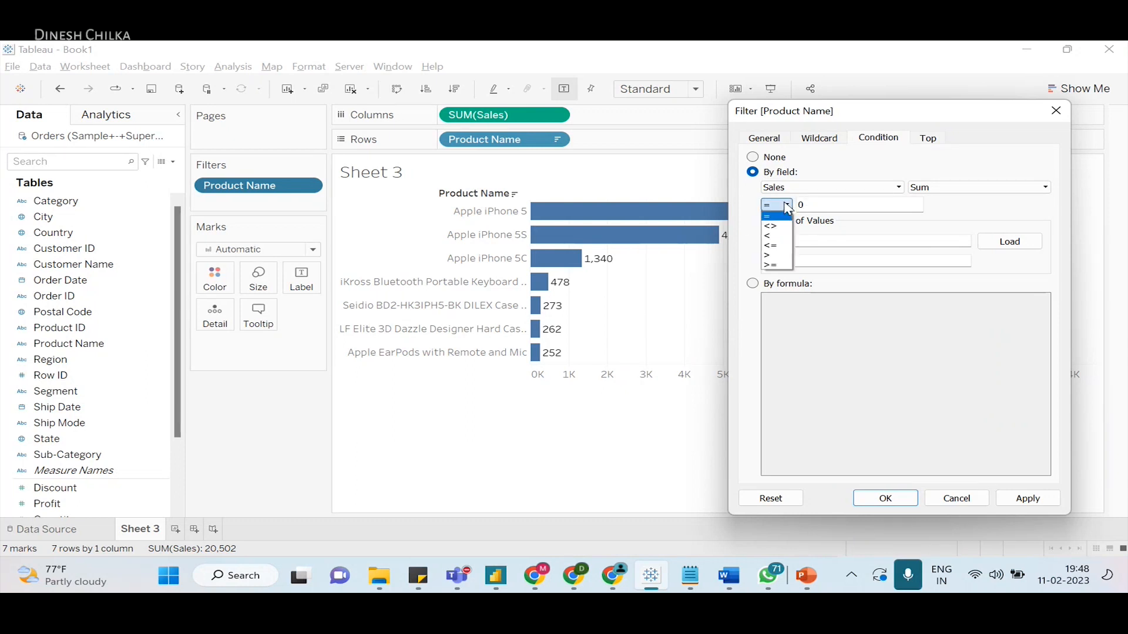
click(790, 235)
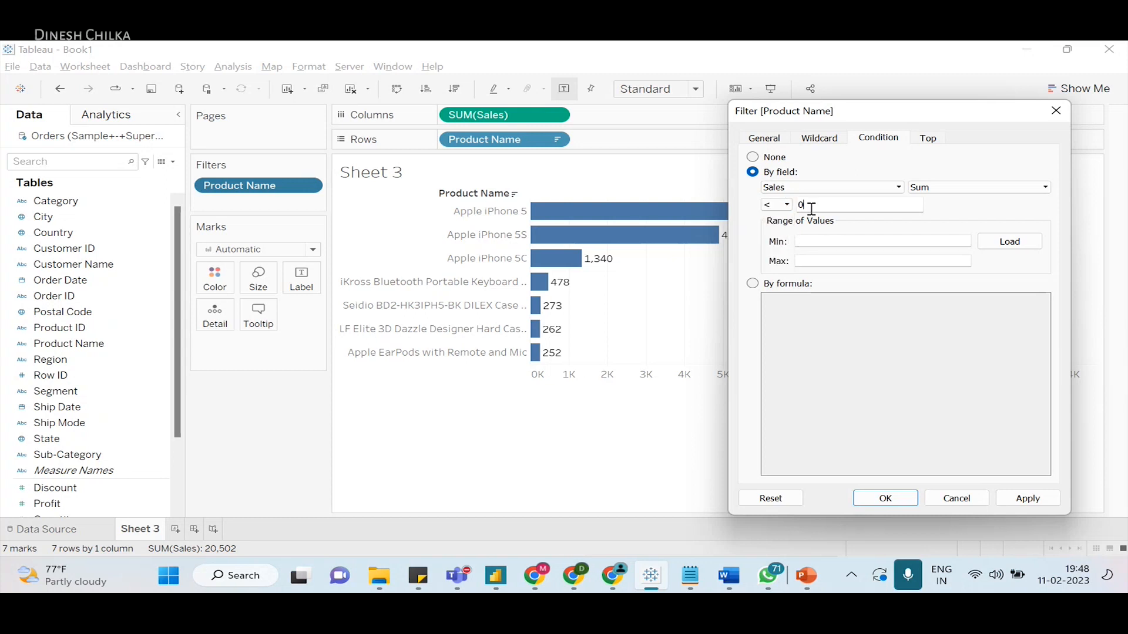
key(BackSpace)
text(1000)
key(BackSpace)
text(0)
click(1025, 496)
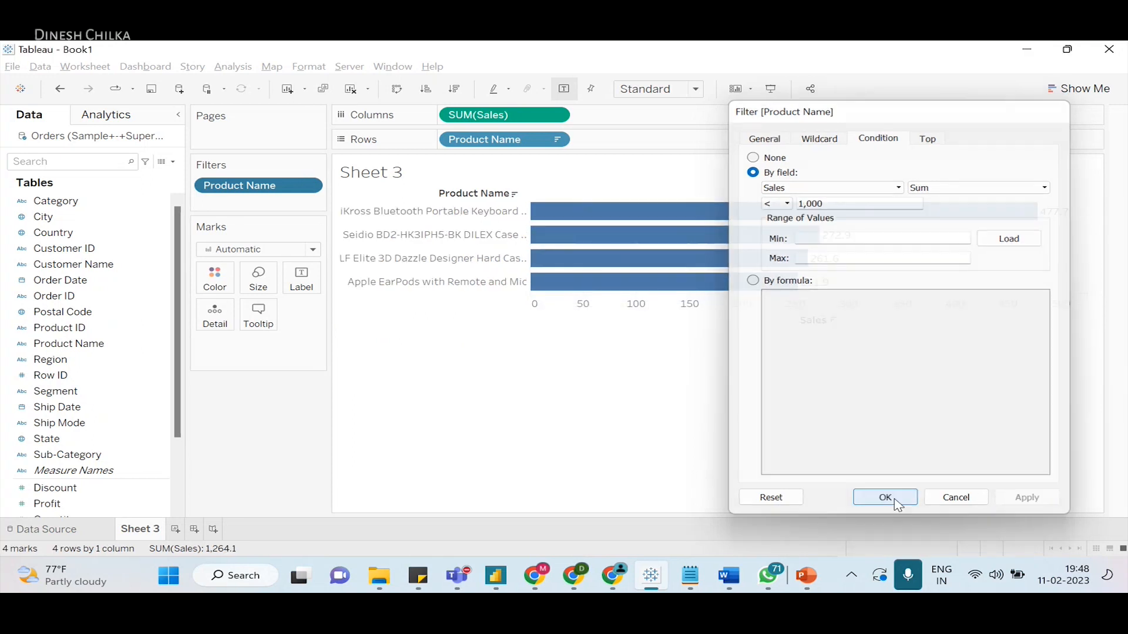
click(885, 497)
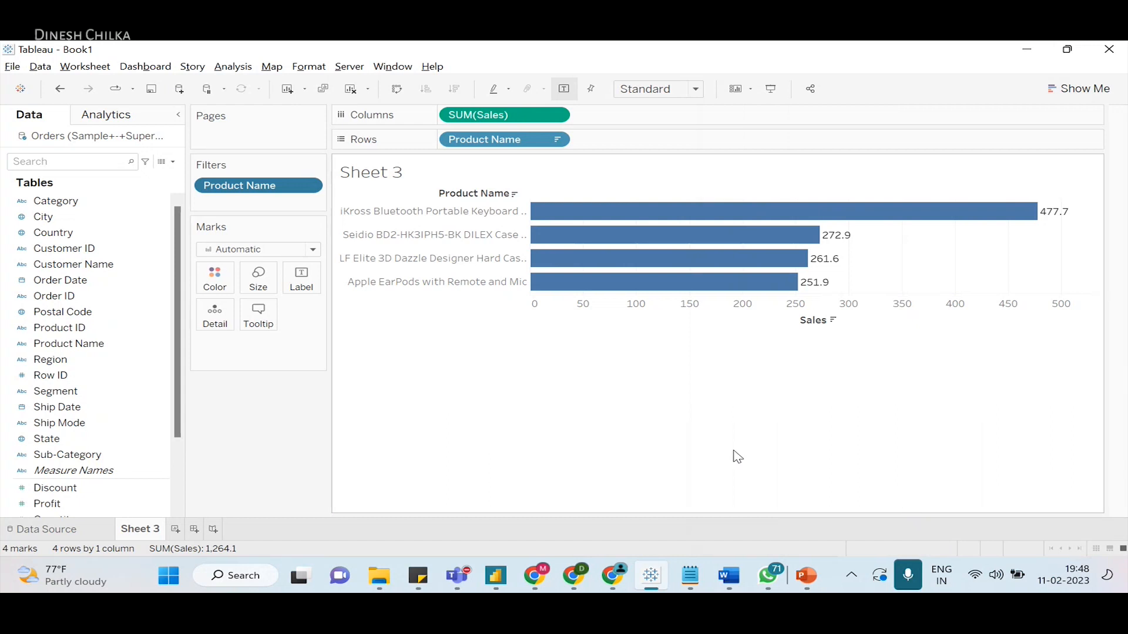
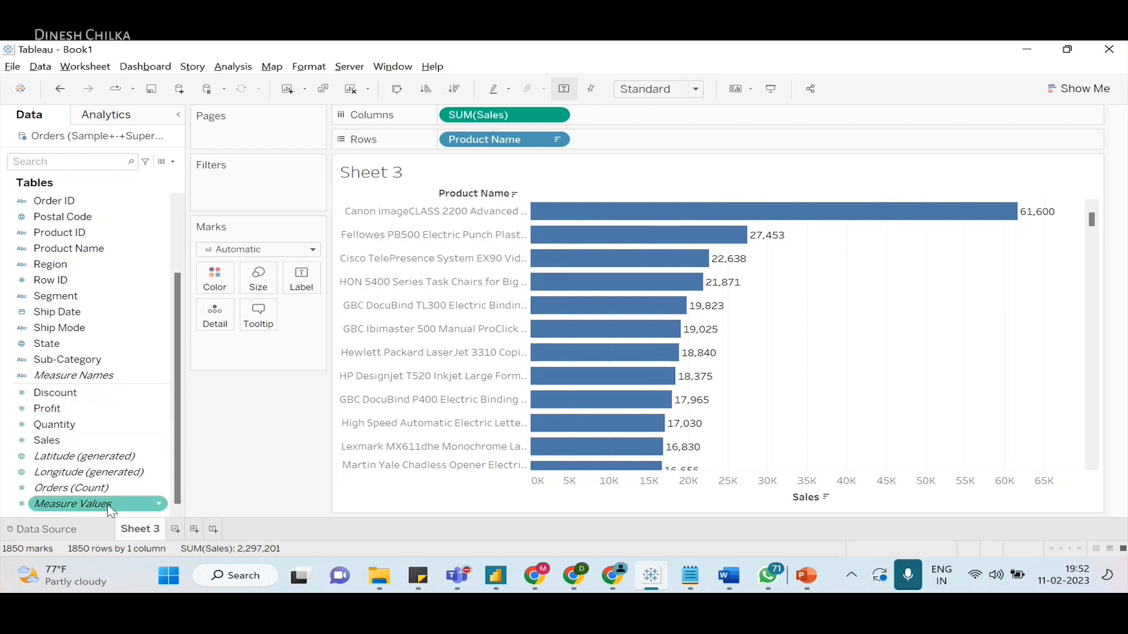
- Look over the dimensions and measures in the data source's field list
scroll(106, 399, up, 2)
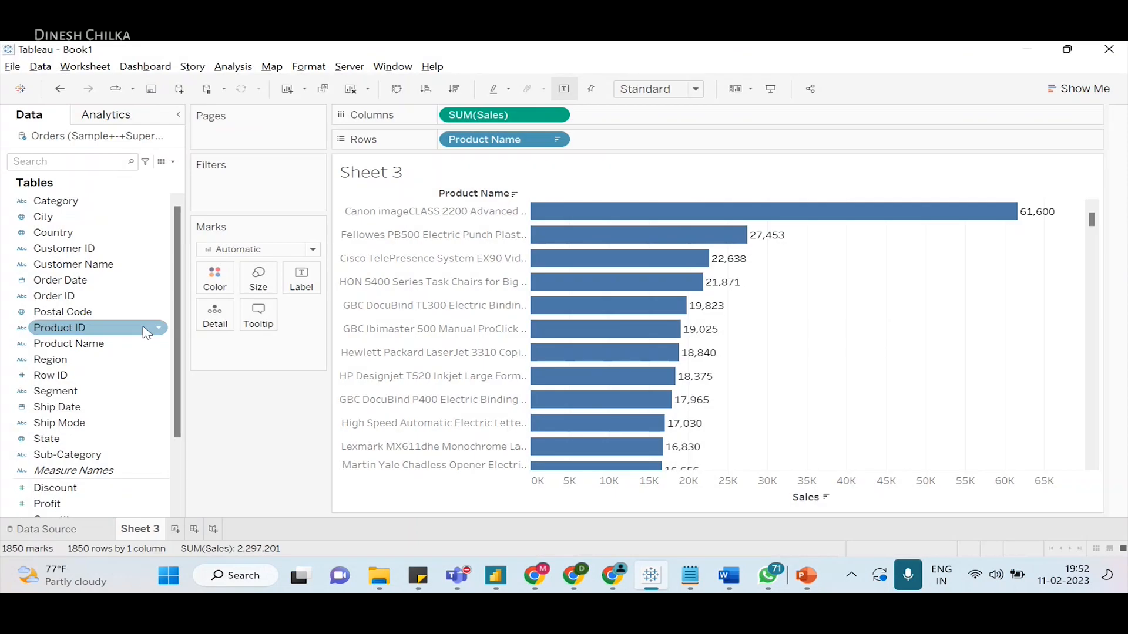
scroll(147, 333, down, 2)
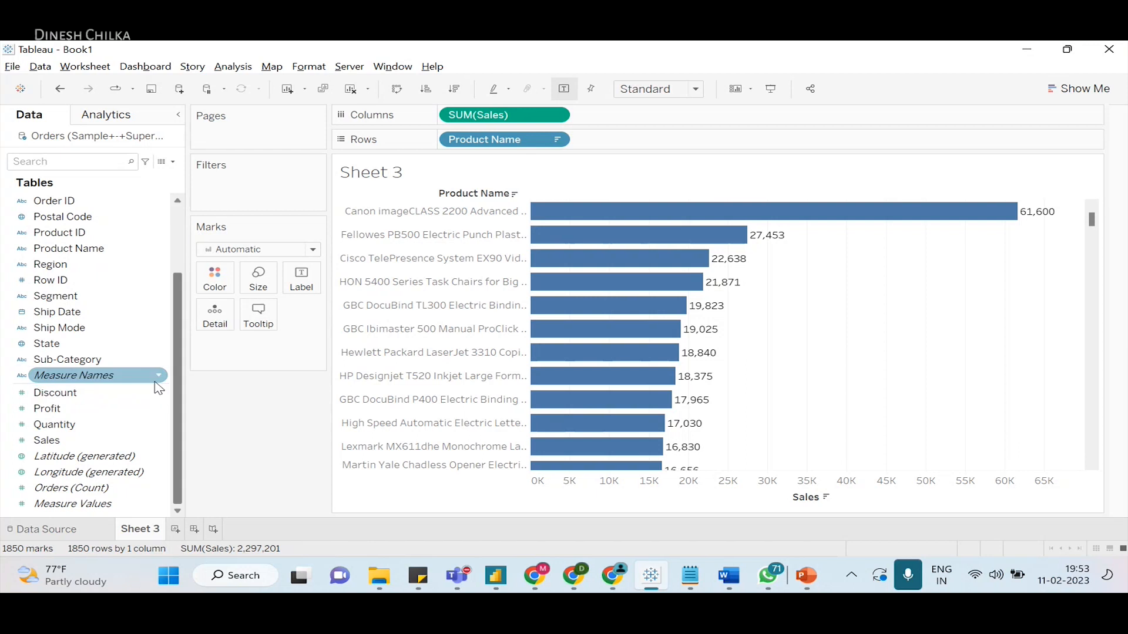
scroll(88, 314, up, 2)
scroll(88, 314, down, 2)
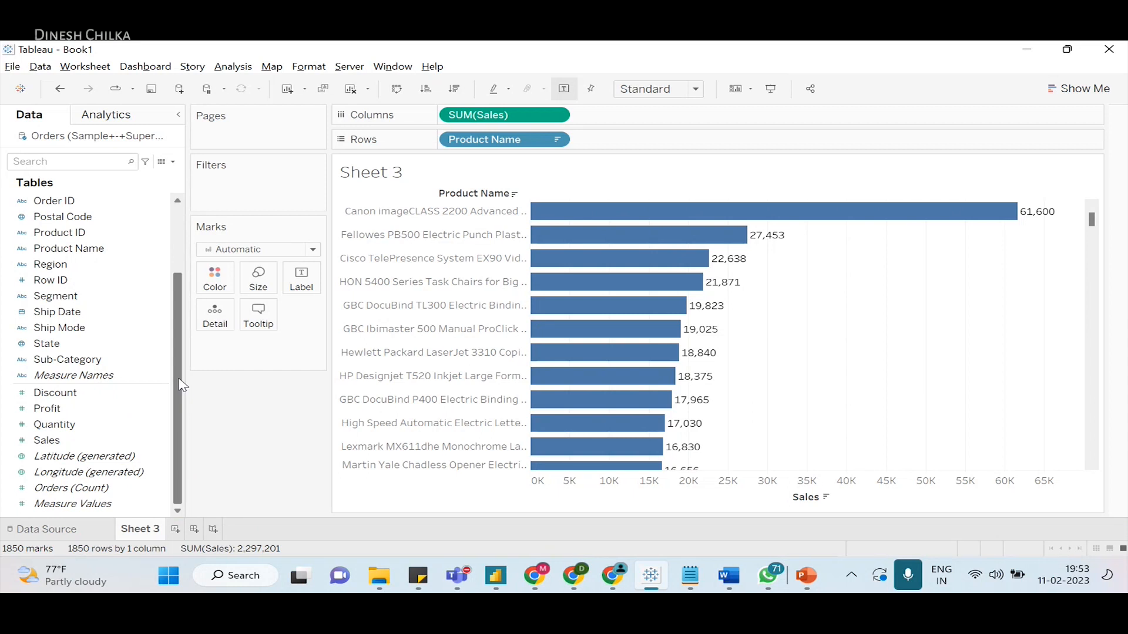
scroll(176, 386, up, 3)
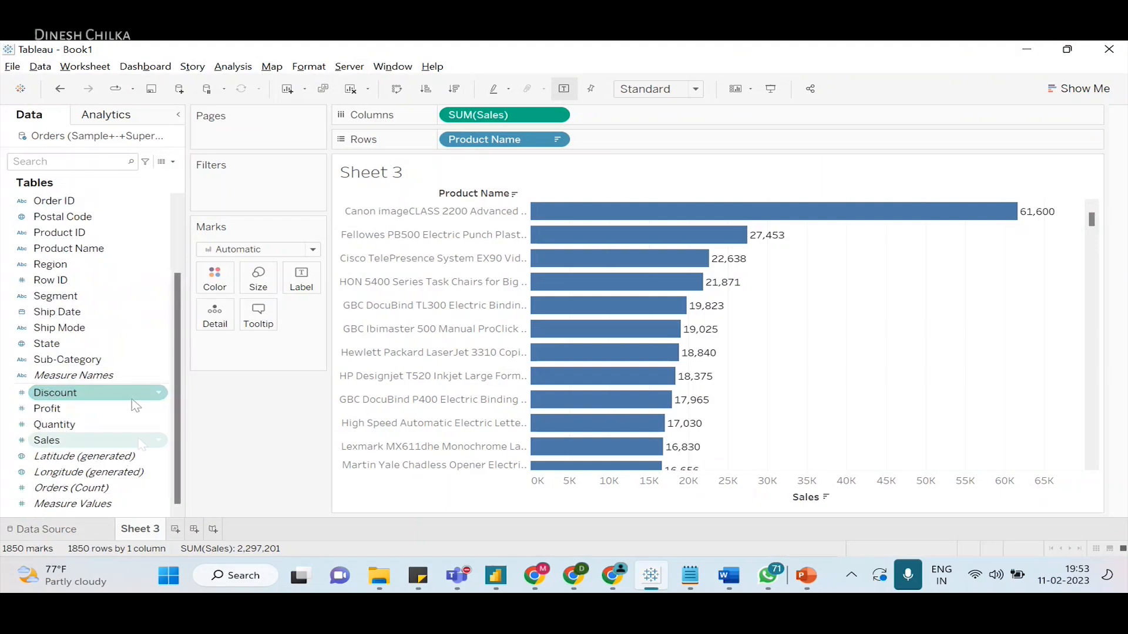
click(140, 441)
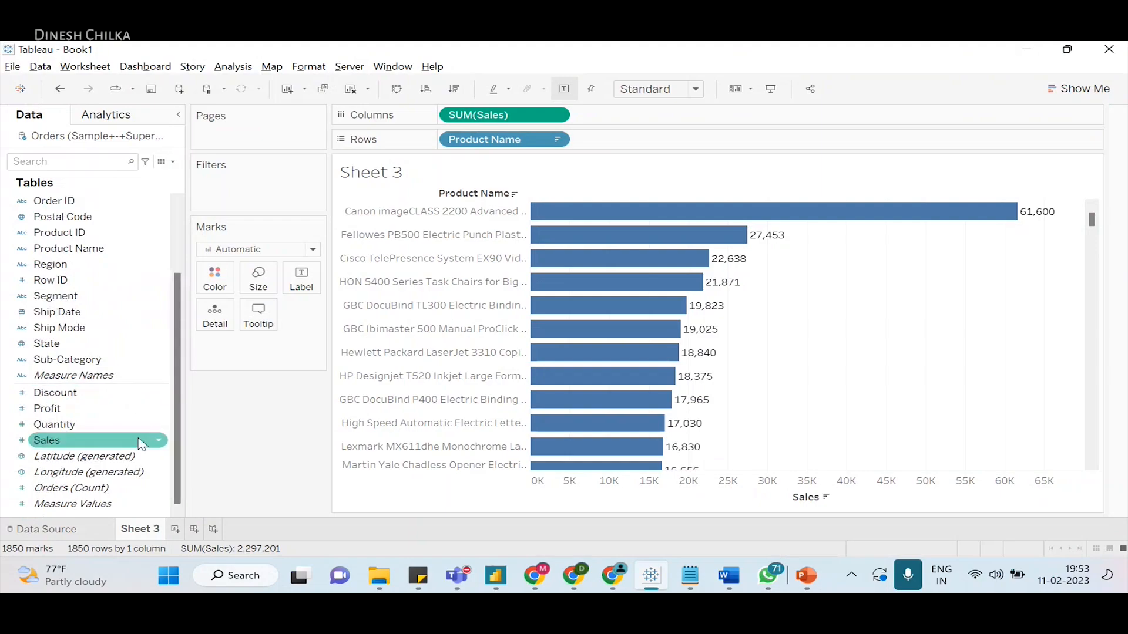
click(141, 442)
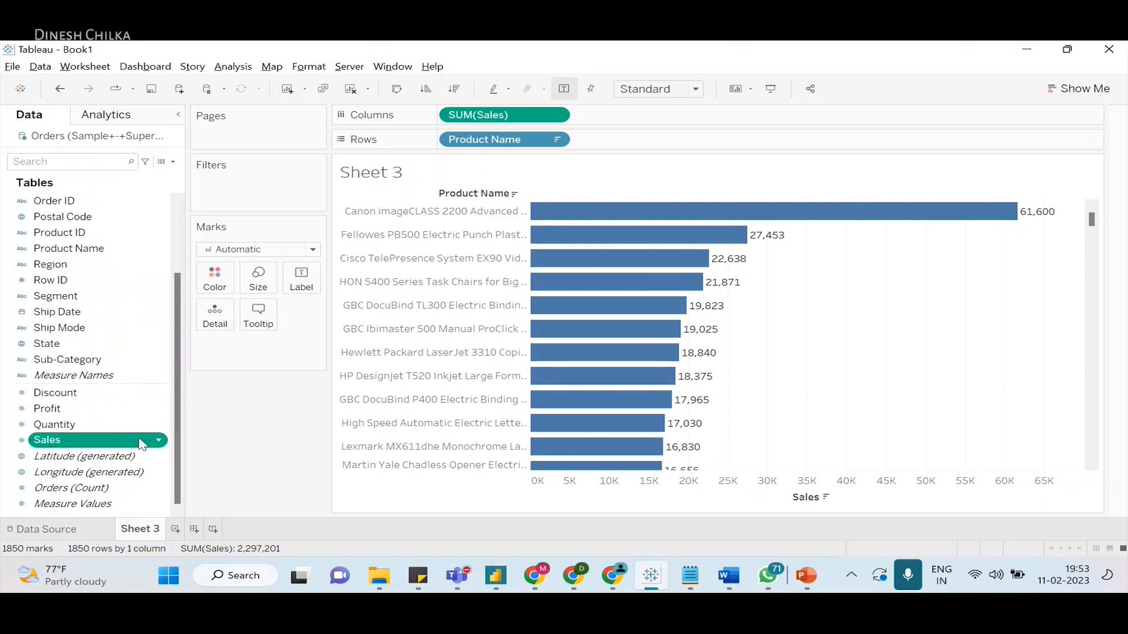
click(143, 444)
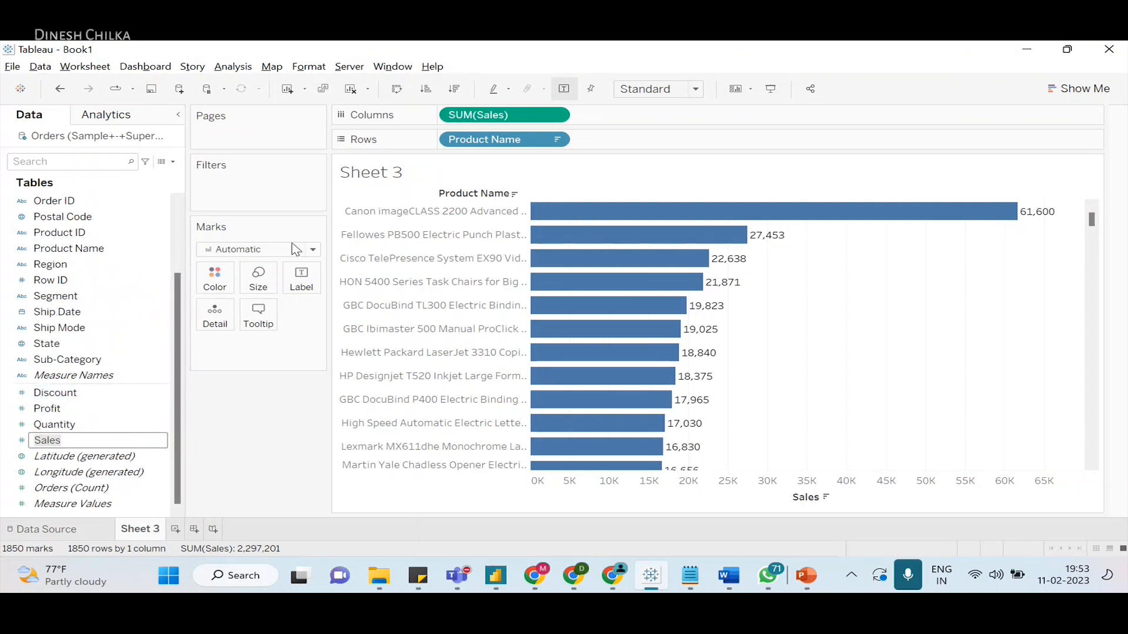
drag(114, 442, 264, 191)
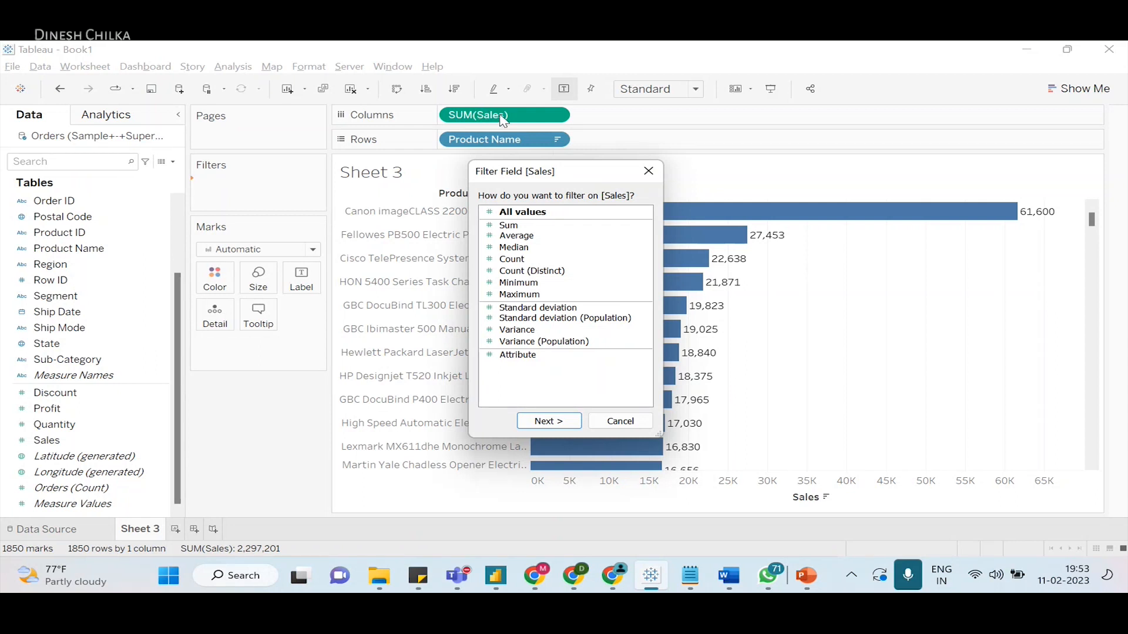
click(648, 171)
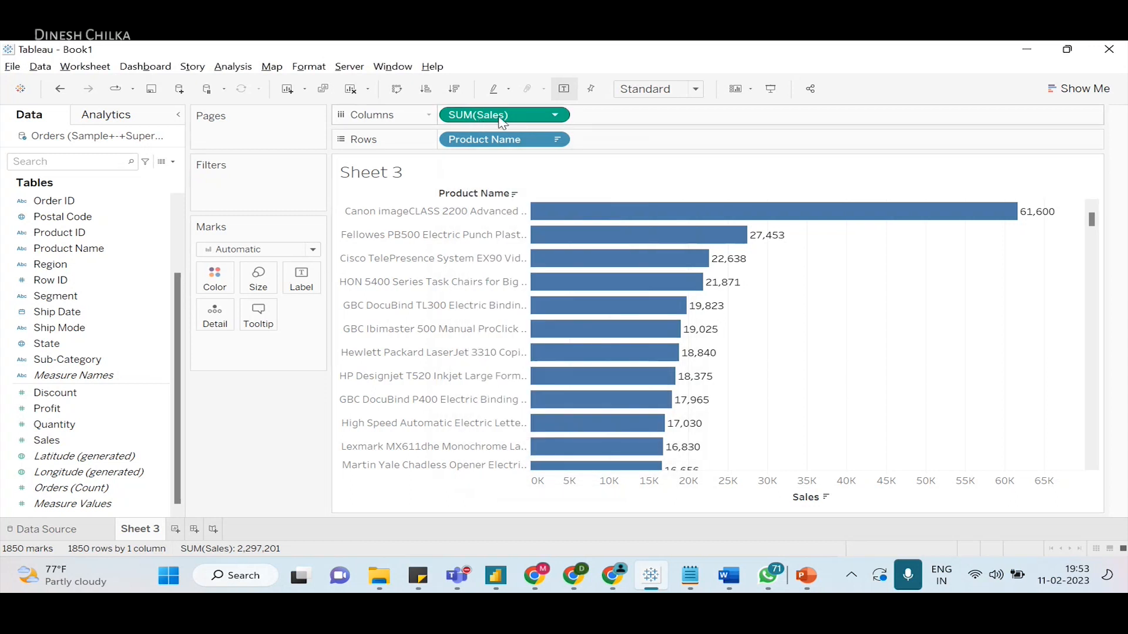
mouse_move(461, 120)
mouse_down()
mouse_move(270, 393)
mouse_move(167, 444)
mouse_move(423, 120)
mouse_move(561, 116)
mouse_move(473, 129)
mouse_up()
- Add a filter on the sum of Sales with a range of values from 1,000 to 10,000, and apply and accept it
drag(47, 440, 293, 202)
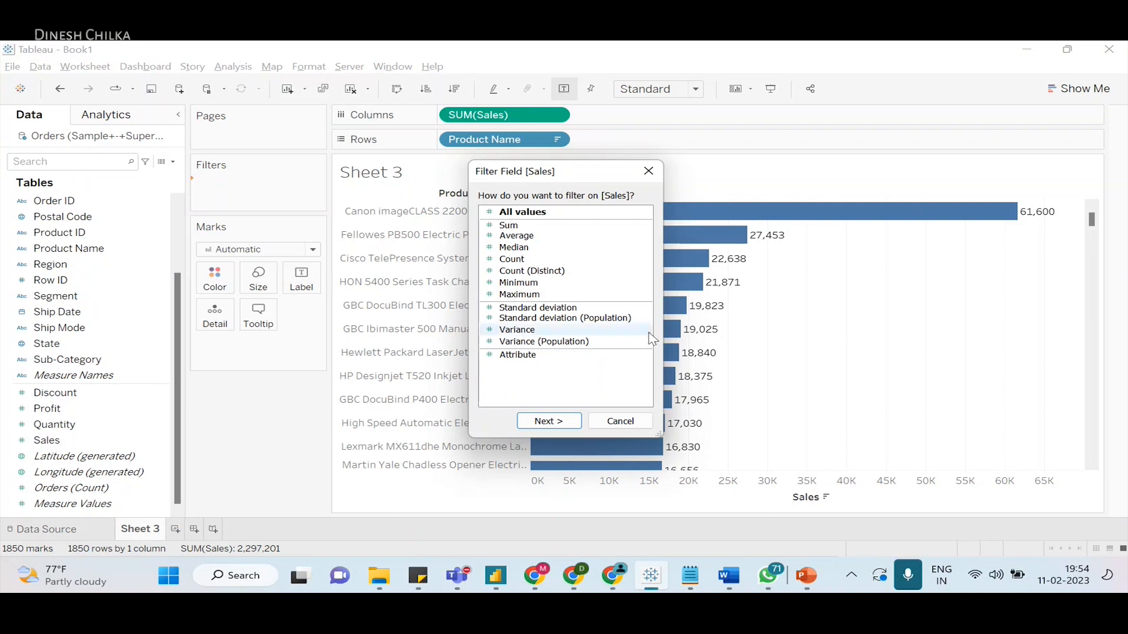
click(531, 227)
click(549, 421)
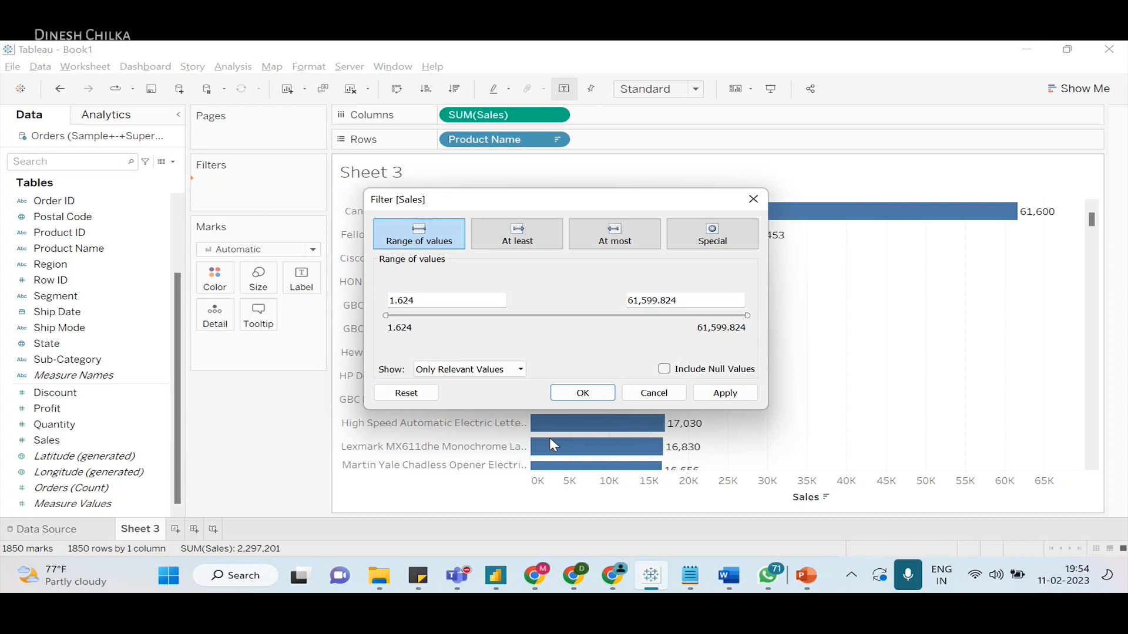
double_click(445, 307)
text(1000)
double_click(696, 304)
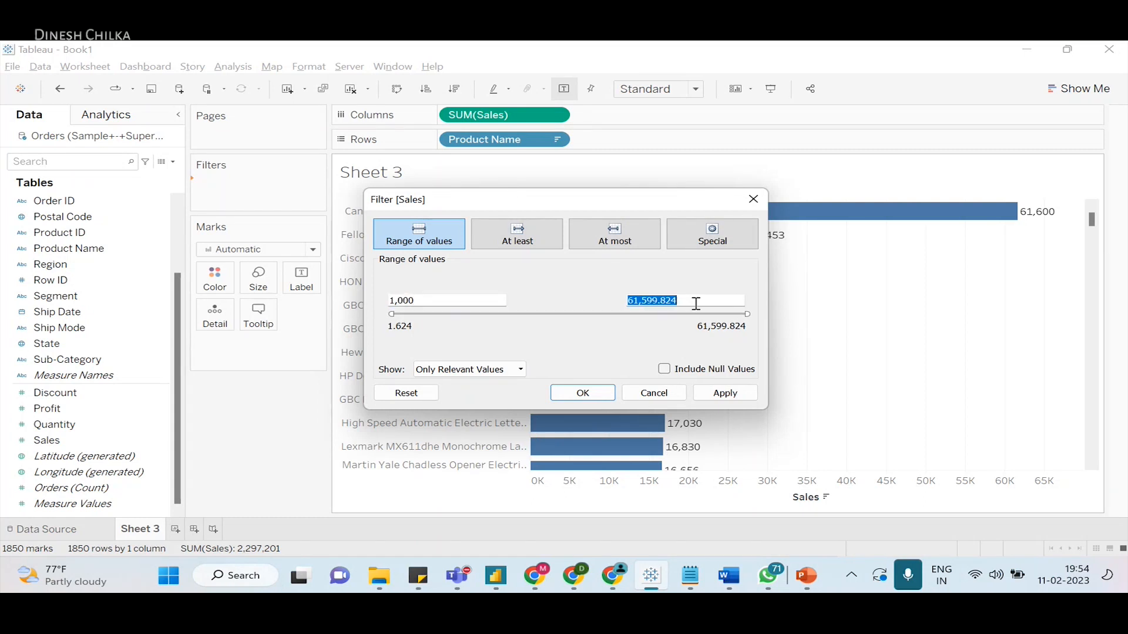
text(10000)
click(758, 399)
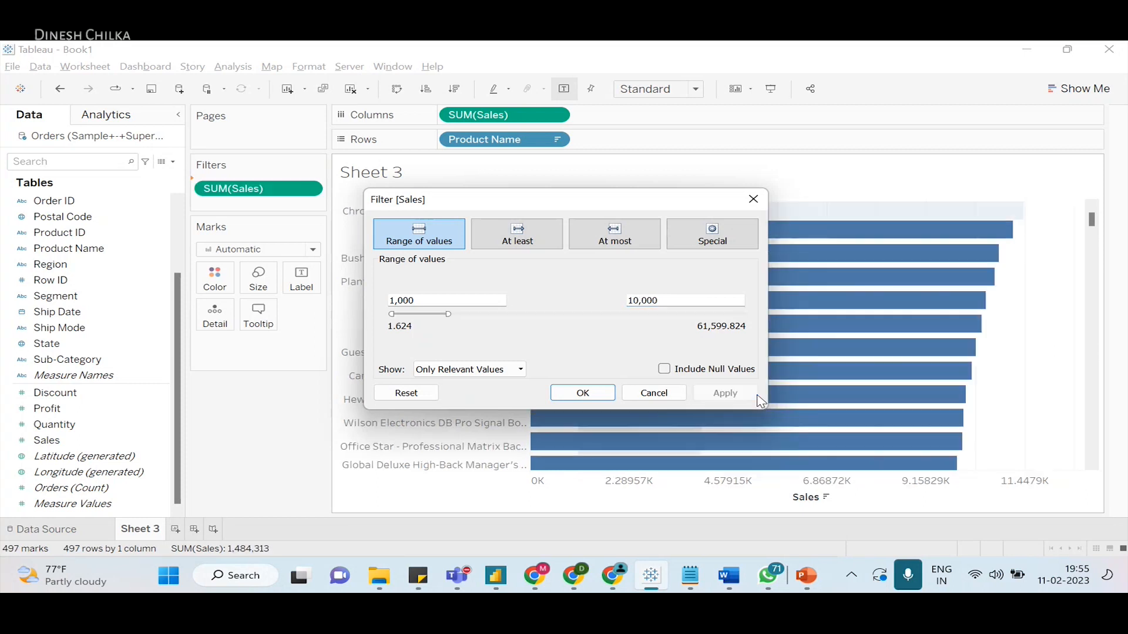
click(584, 393)
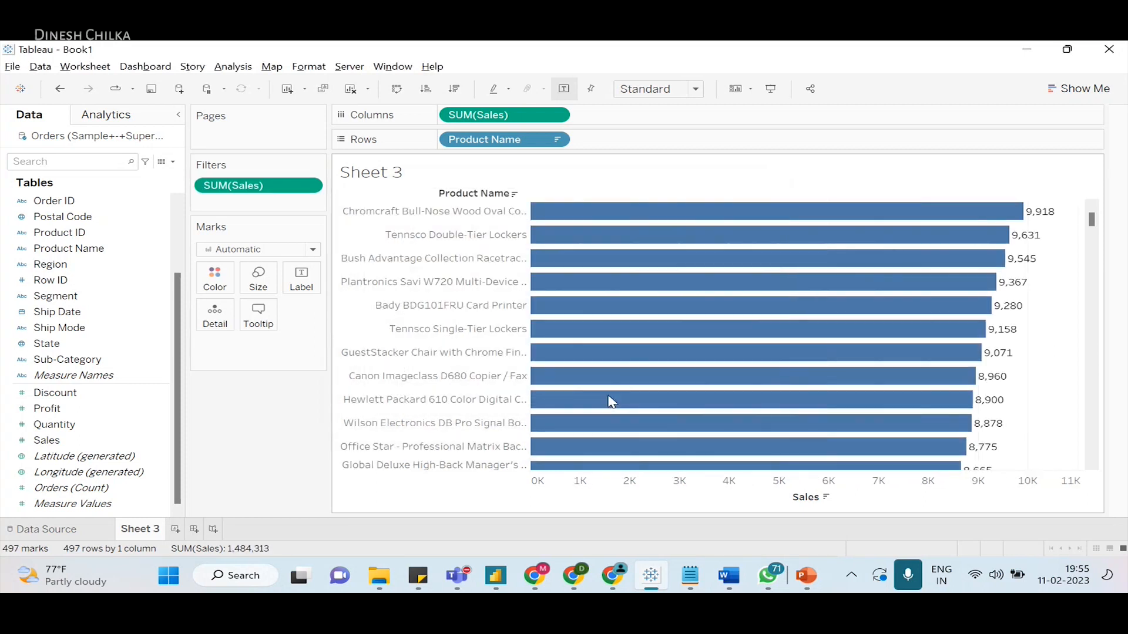
- Examine the filtered bar chart from the product with the highest sales down to the one with the lowest
mouse_move(1038, 218)
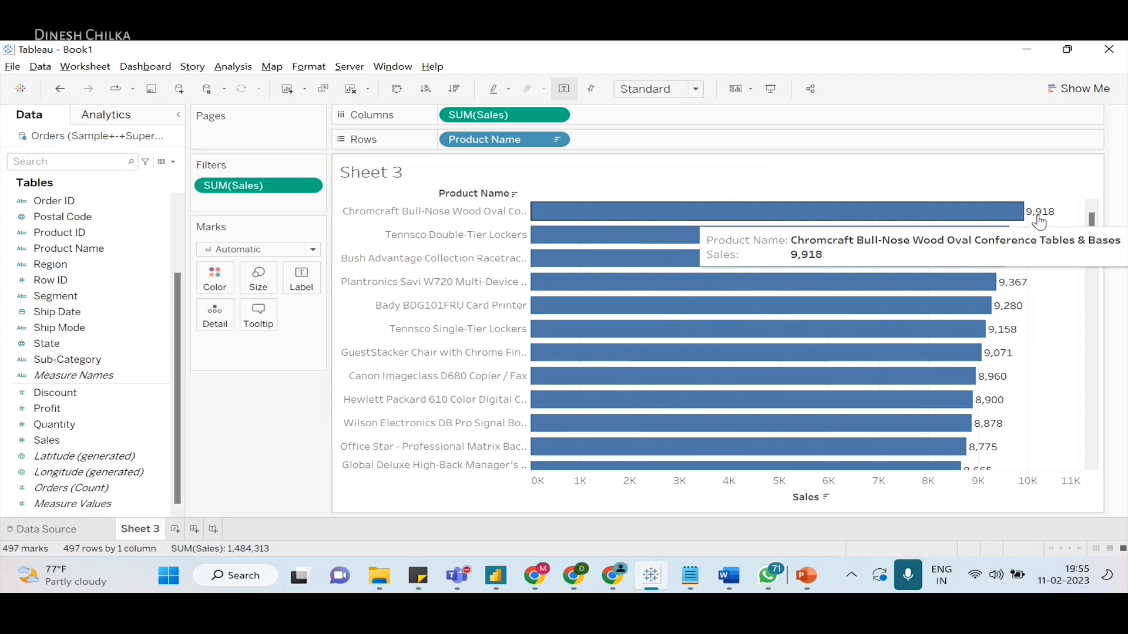
scroll(970, 447, down, 10)
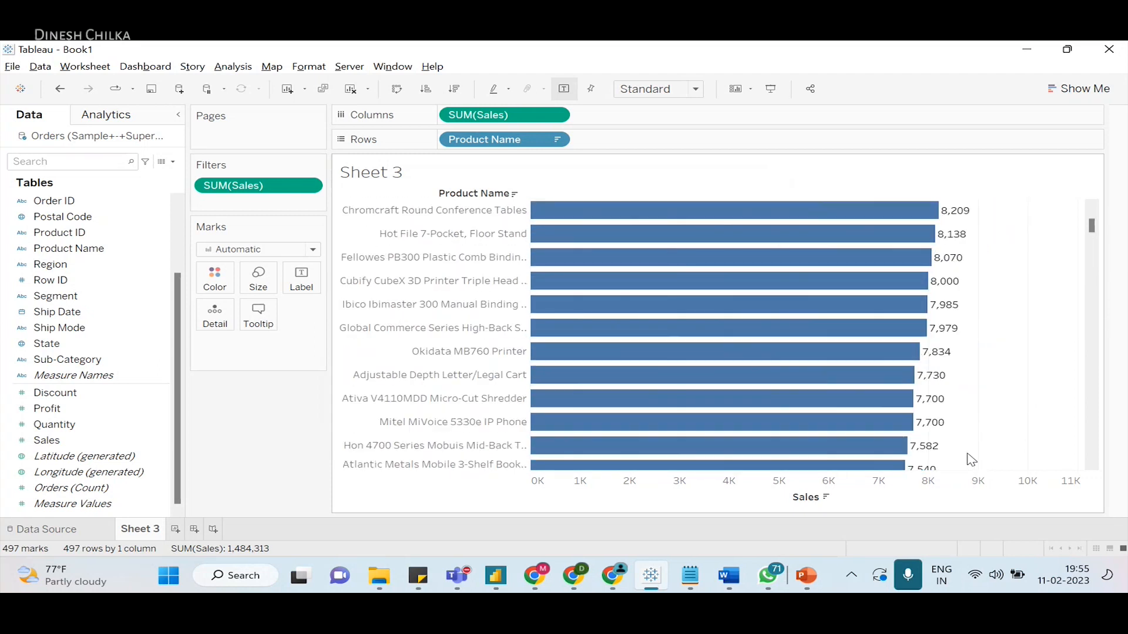
scroll(971, 446, down, 10)
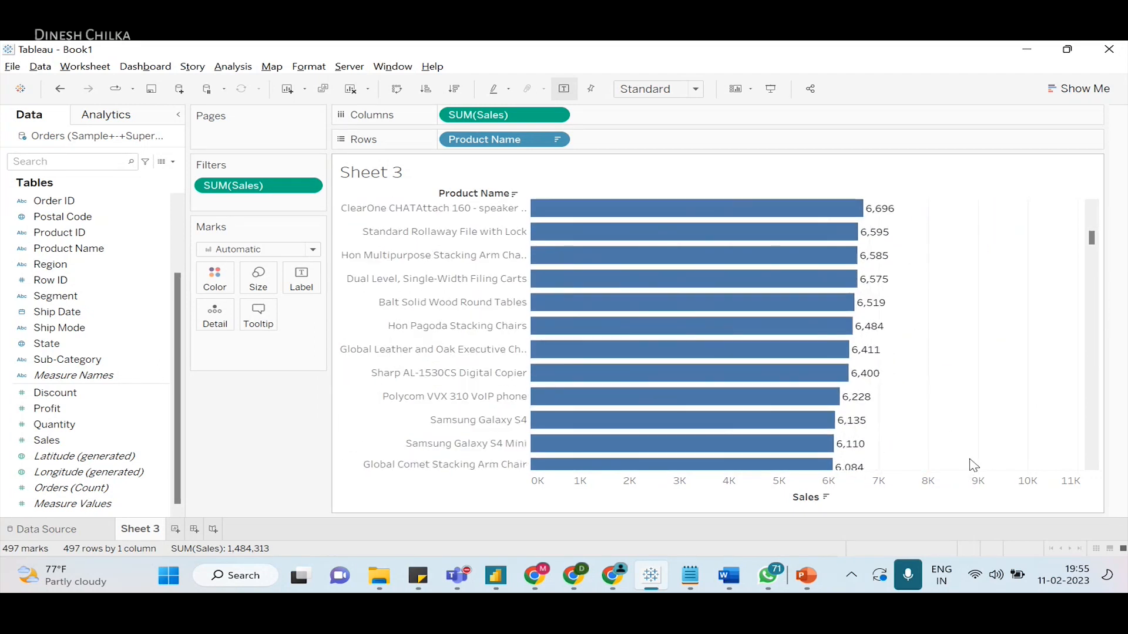
drag(1090, 251, 1075, 463)
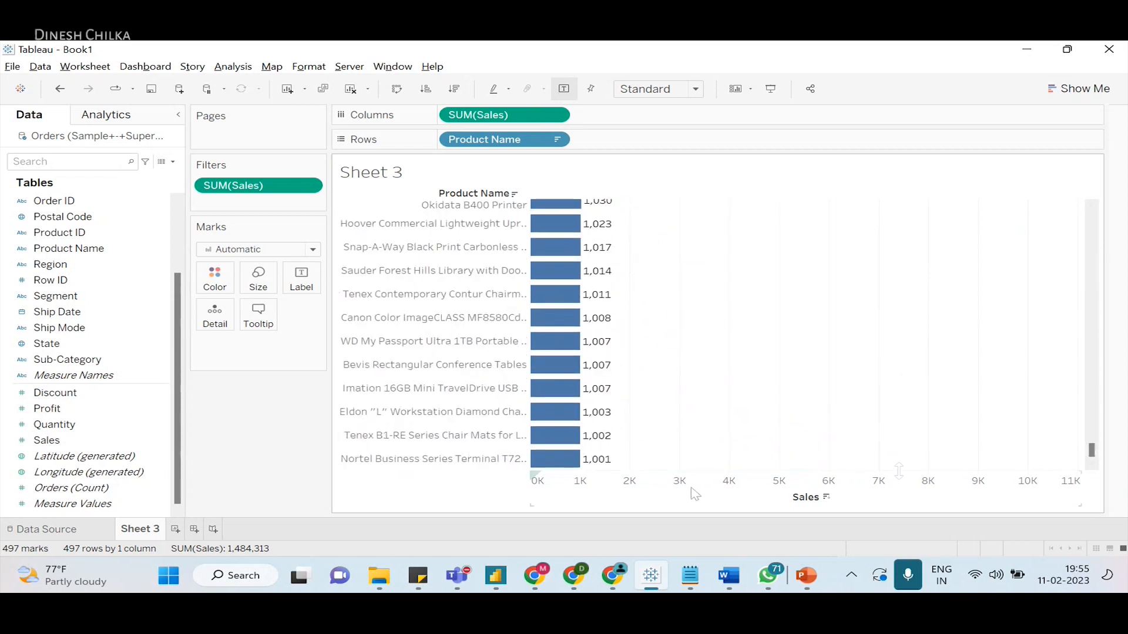
mouse_move(596, 470)
- Change the Sales filter's range of values to 10,000 through 20,000, apply and accept it, and check the filtered bars
click(308, 186)
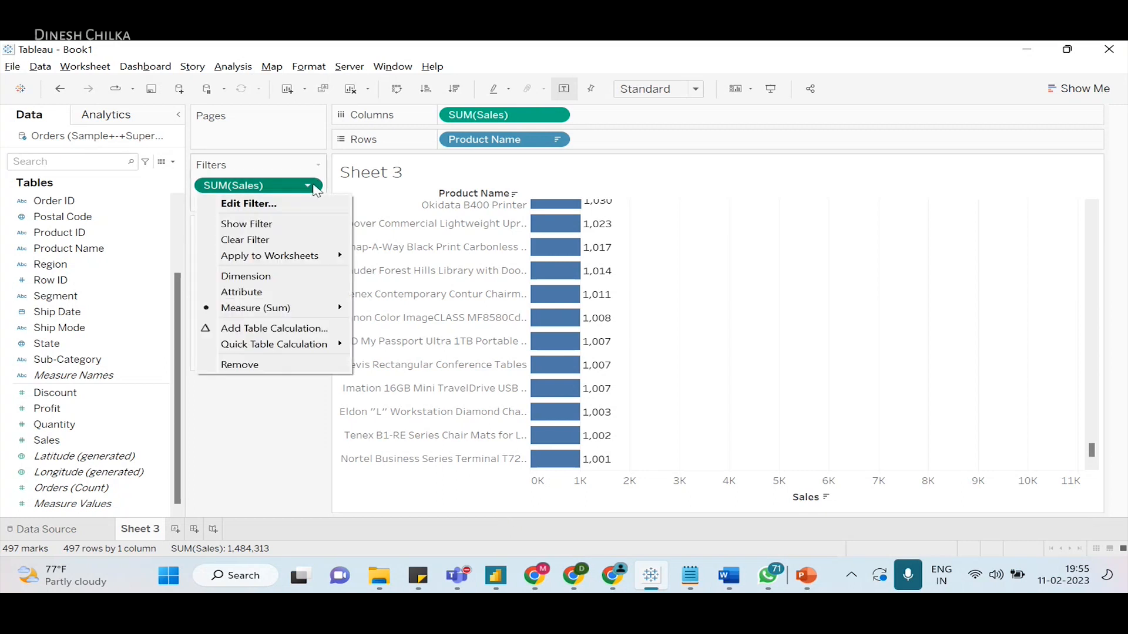
click(311, 204)
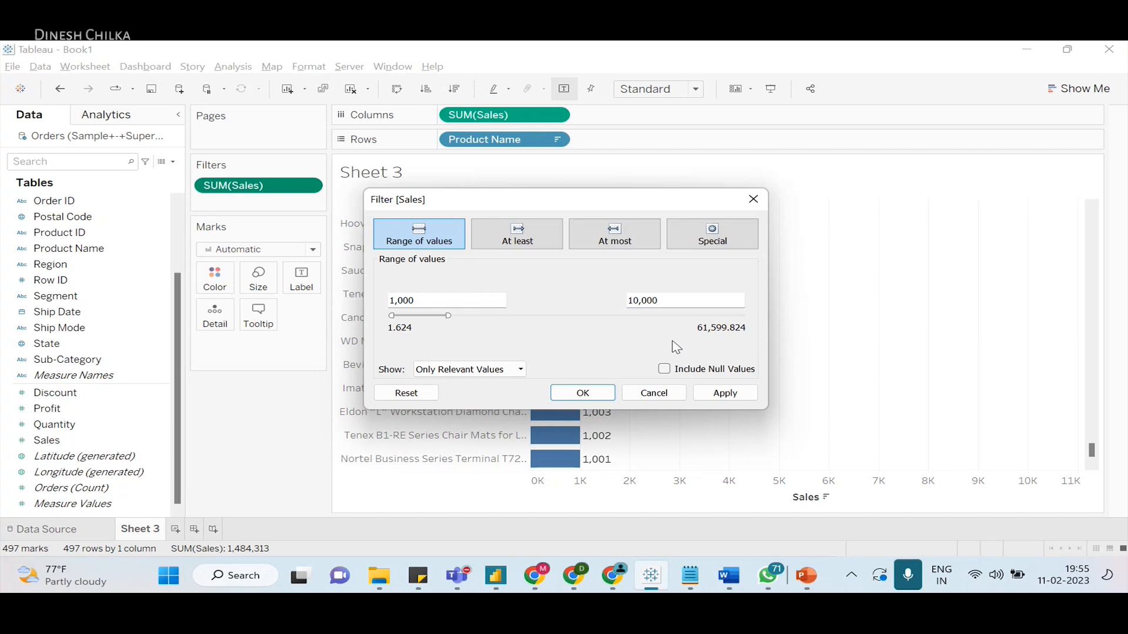
triple_click(430, 299)
double_click(429, 300)
click(429, 300)
text(0)
click(634, 300)
key(BackSpace)
text(2)
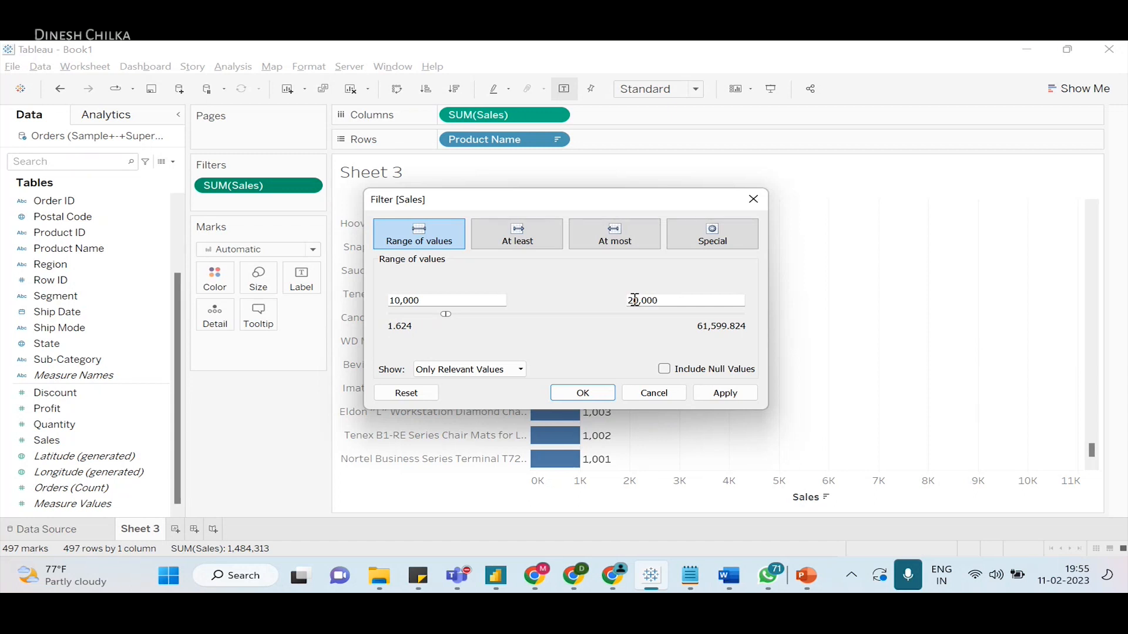
click(717, 399)
click(587, 392)
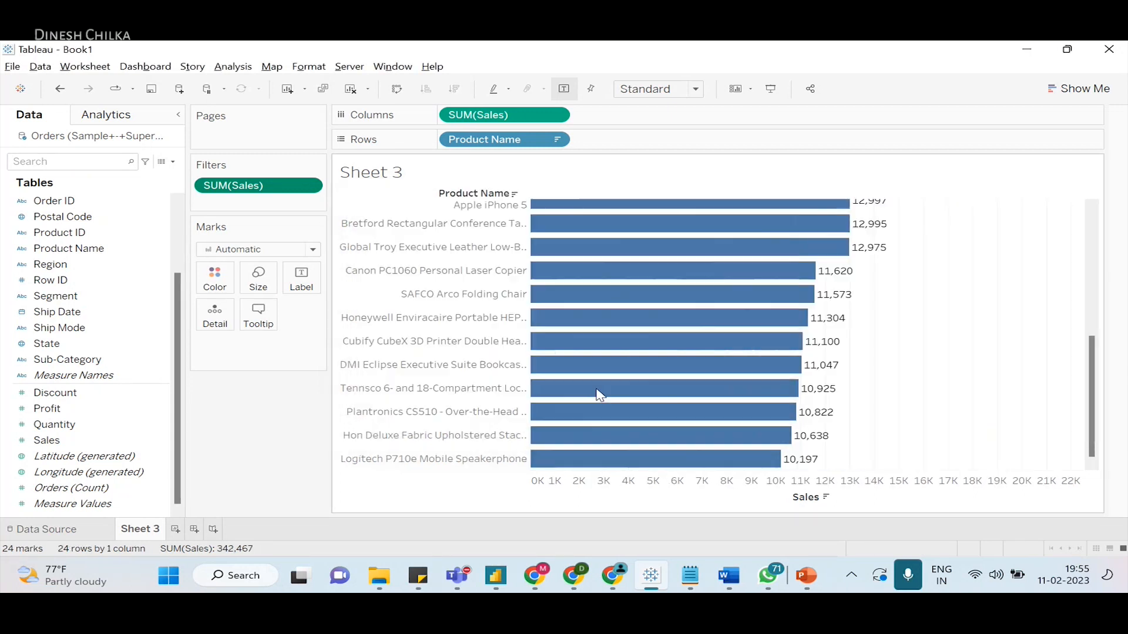
scroll(805, 447, up, 5)
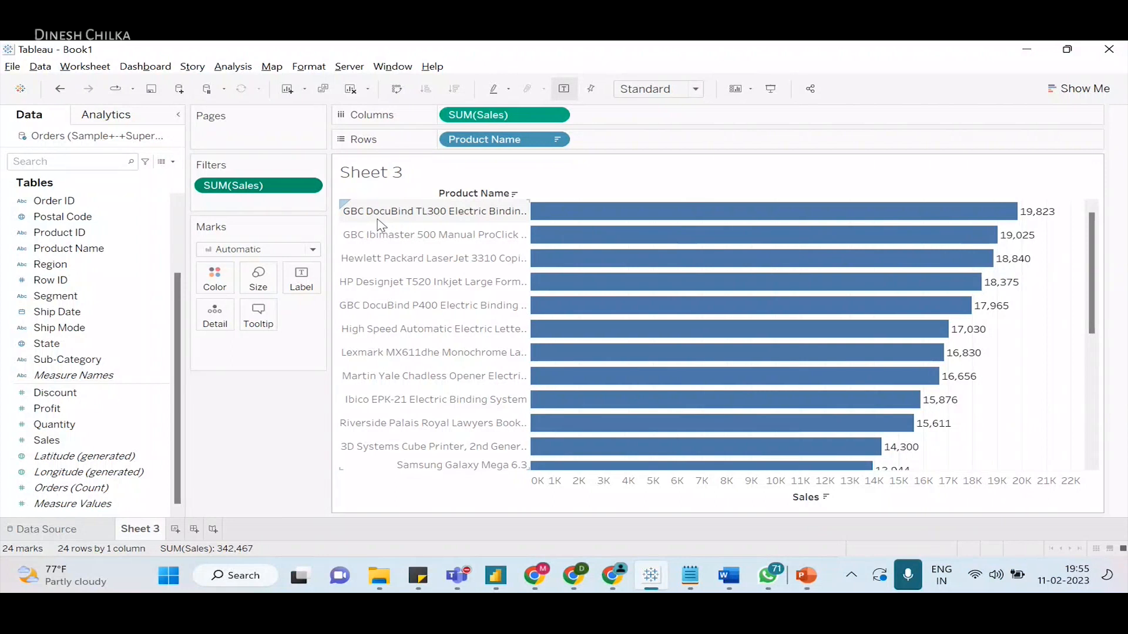
scroll(379, 224, down, 3)
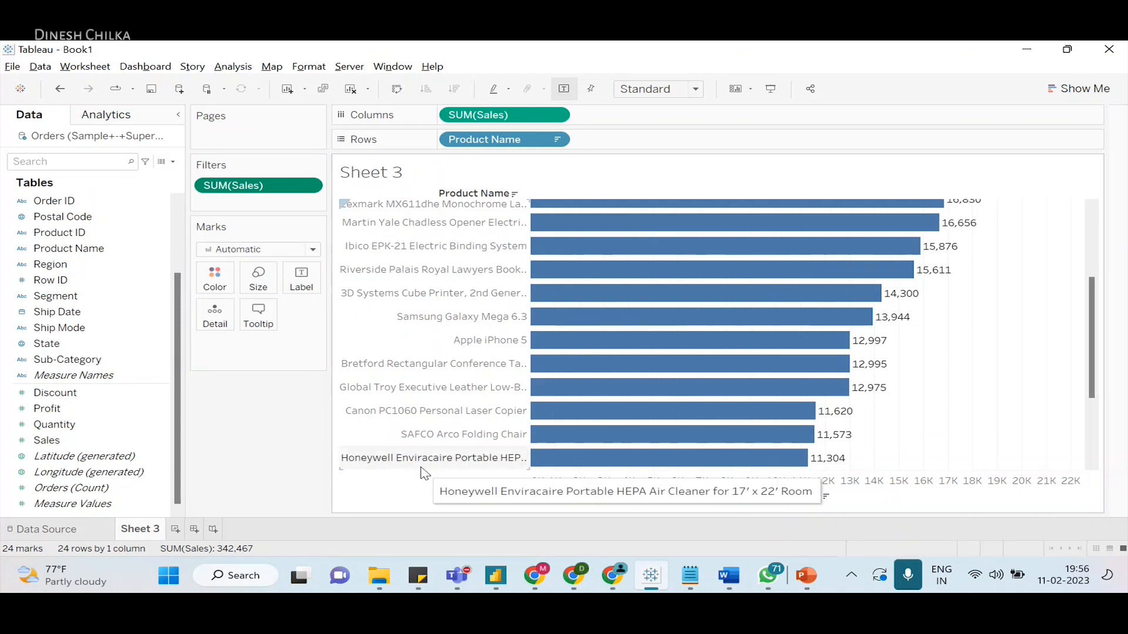
click(312, 186)
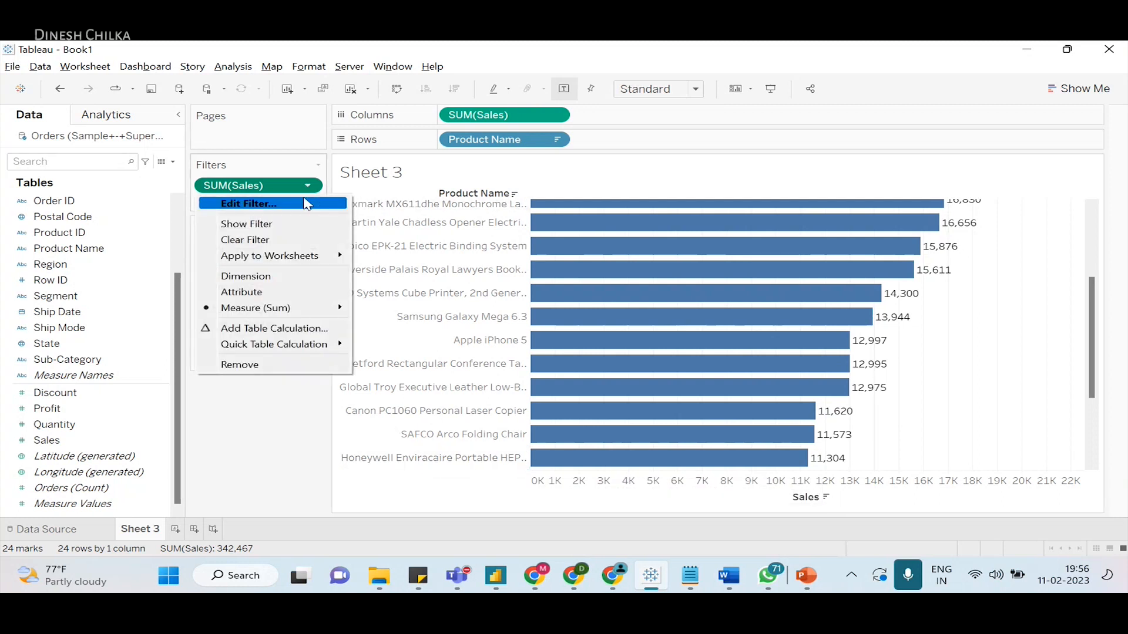
click(307, 202)
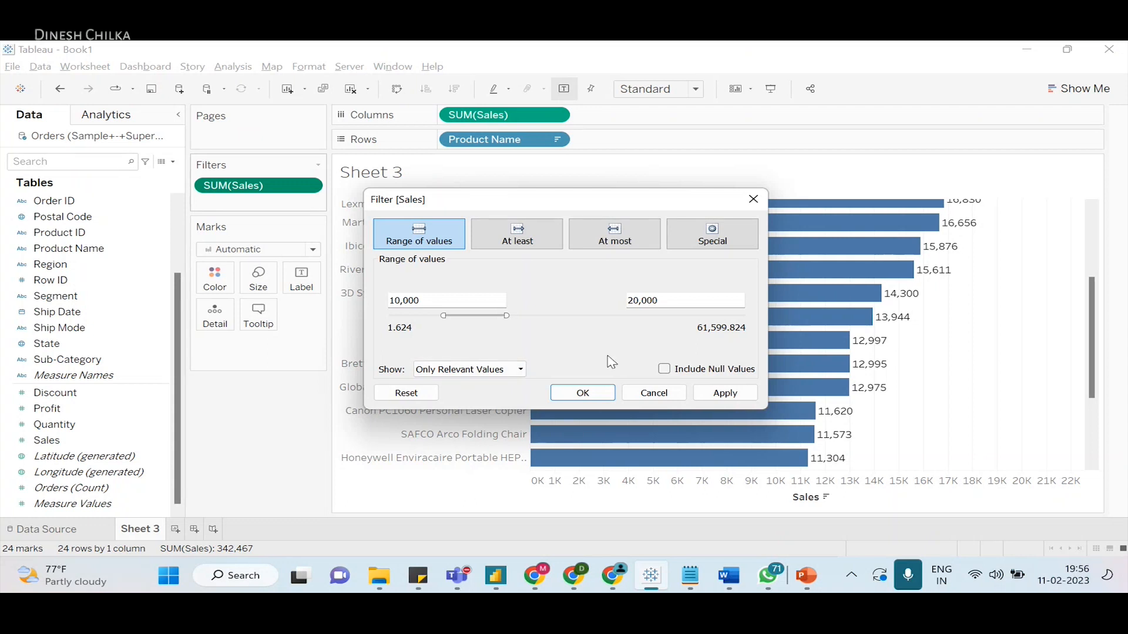
click(442, 303)
key(shift+Left)
key(shift+Left)
key(shift+Left)
key(shift+Left)
key(shift+Left)
key(shift+Left)
key(BackSpace)
text(0)
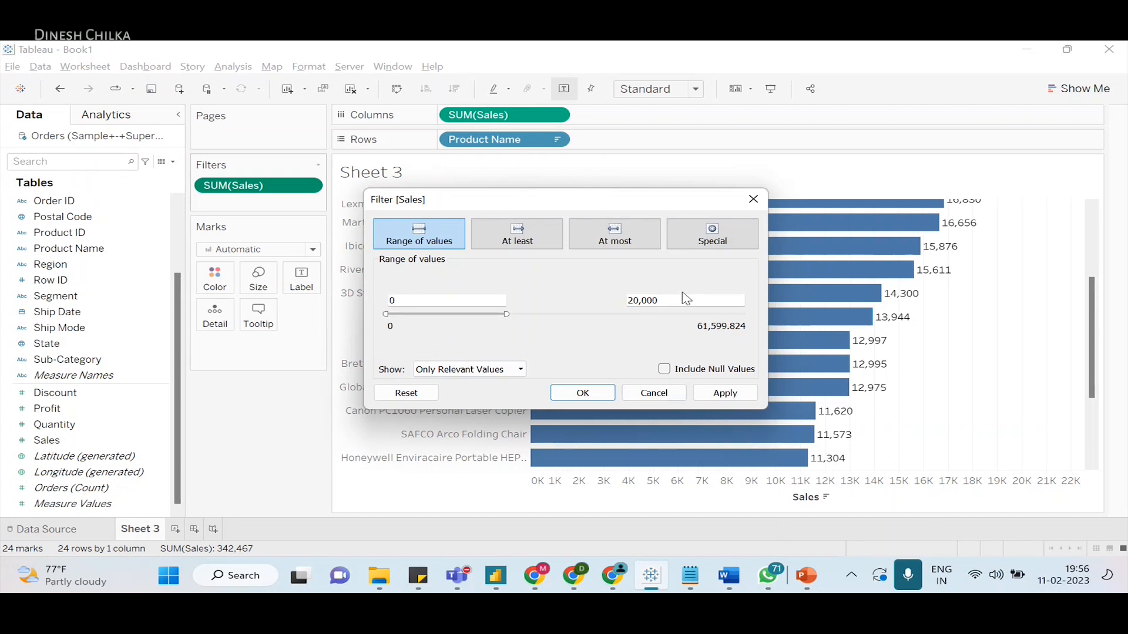
key(BackSpace)
text(1)
click(753, 200)
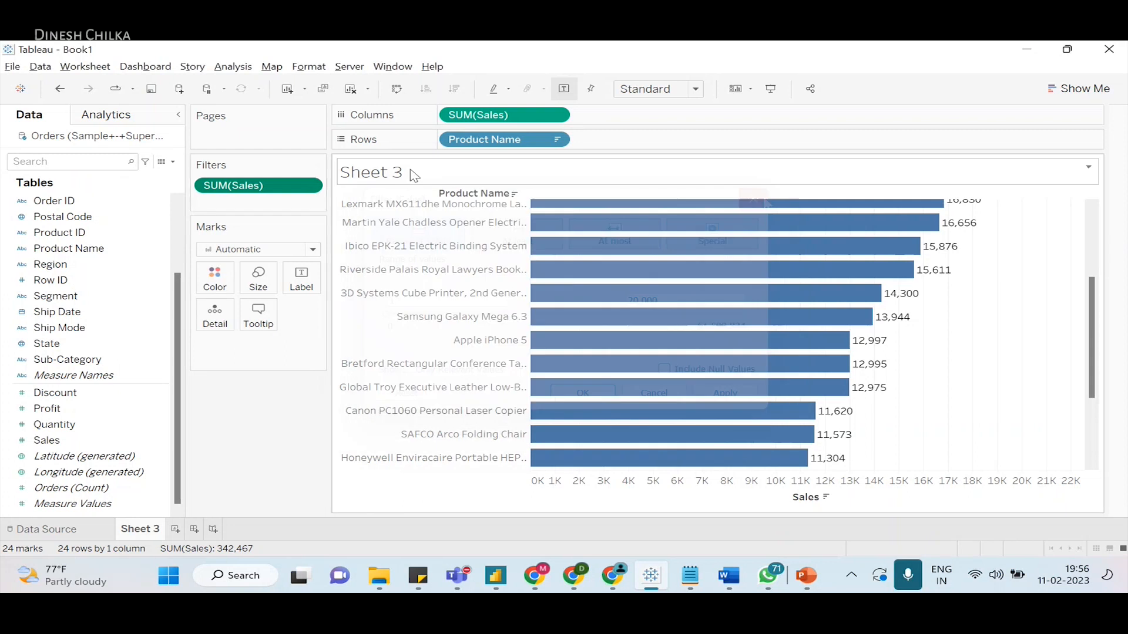
- Change the Sales filter's range of values to 2 through 100, apply and accept it, and check the products with the lowest sales
click(306, 186)
click(294, 204)
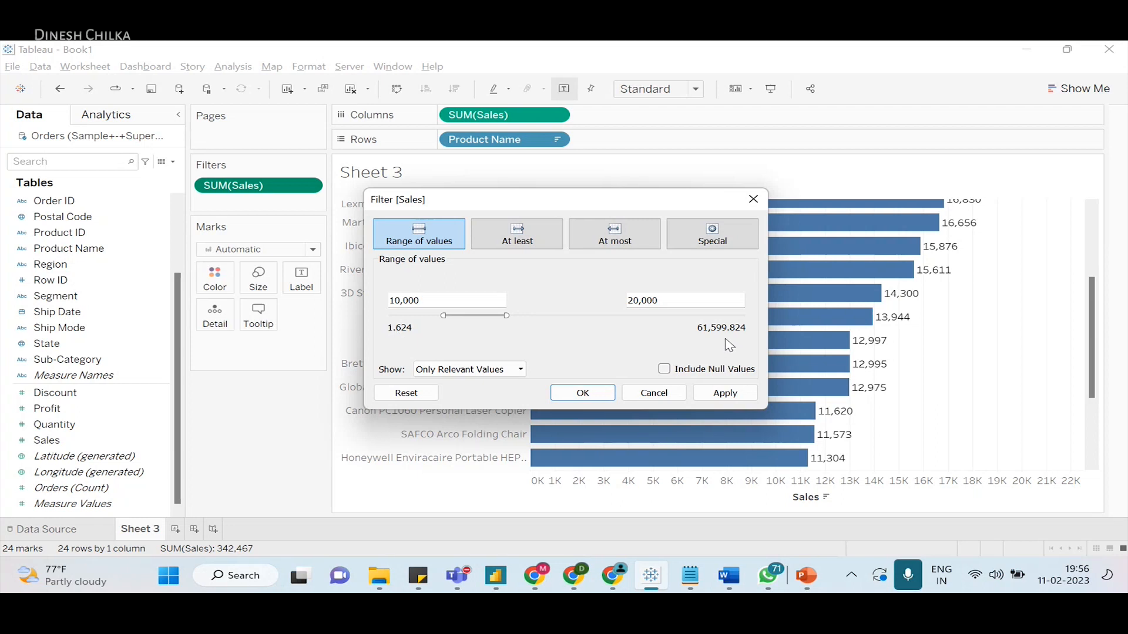
double_click(425, 300)
key(BackSpace)
text(2)
double_click(642, 300)
key(BackSpace)
text(100)
click(725, 393)
click(585, 394)
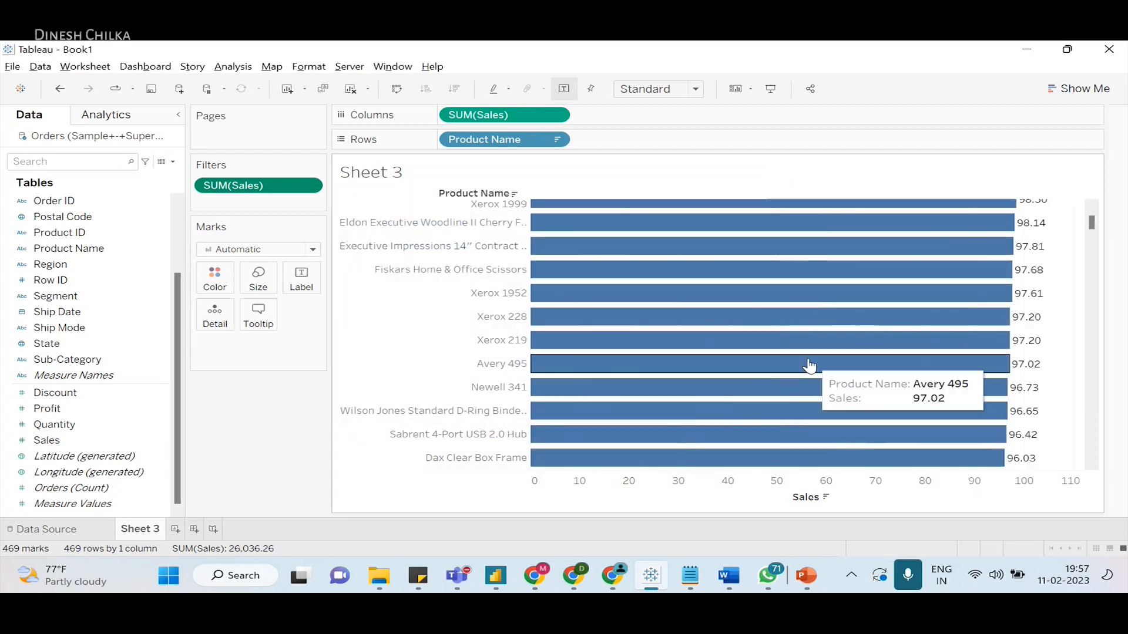
scroll(812, 363, down, 1)
drag(1091, 228, 1096, 462)
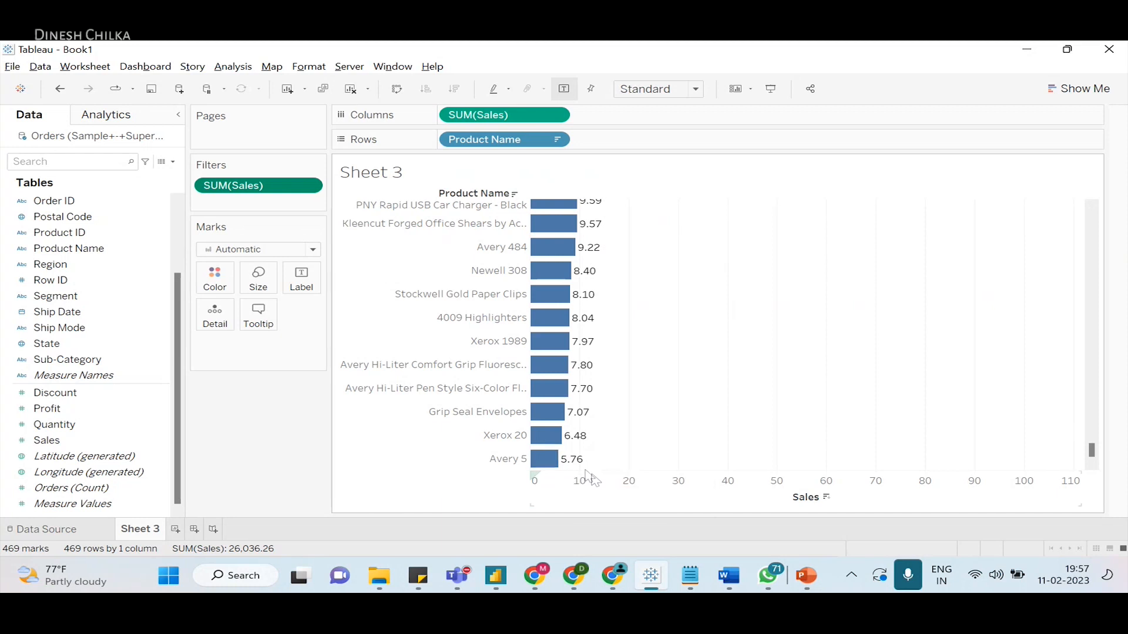
- Set the minimum of the Sales filter's range to 1.50, apply and accept it, and check the lowest bars
click(307, 185)
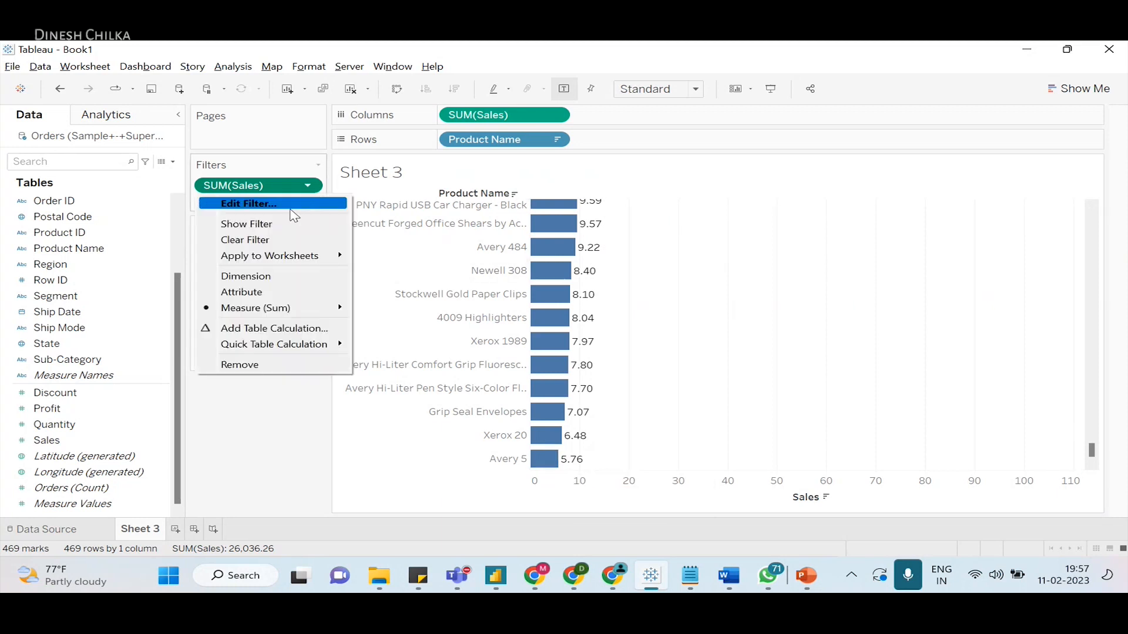
click(292, 204)
click(413, 295)
key(BackSpace)
text(1.)
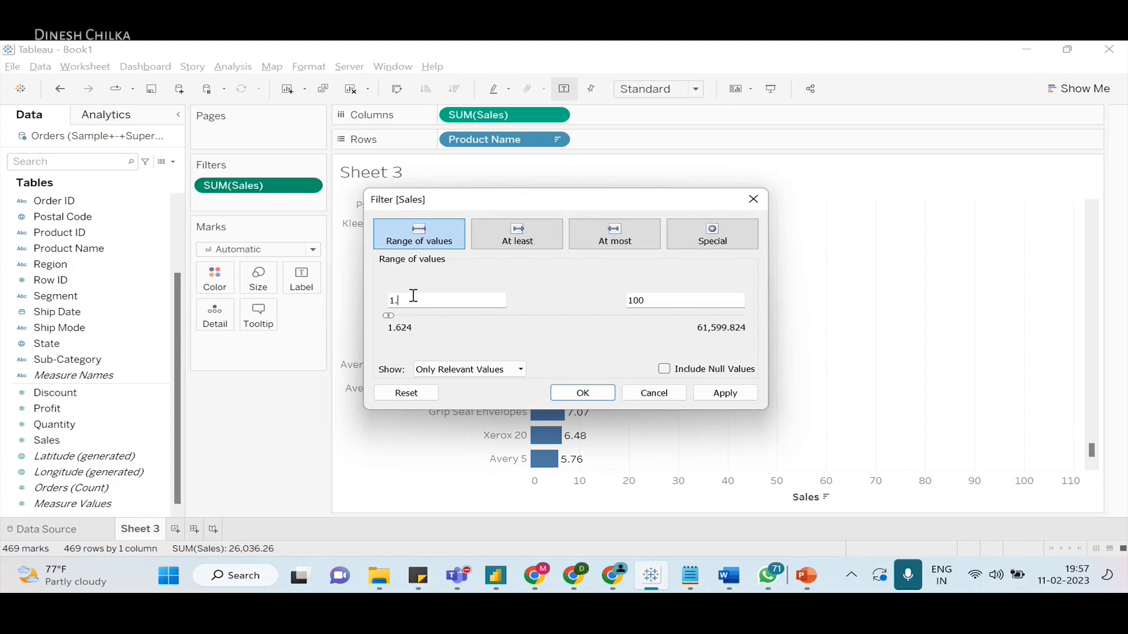
text(50)
click(726, 393)
click(582, 393)
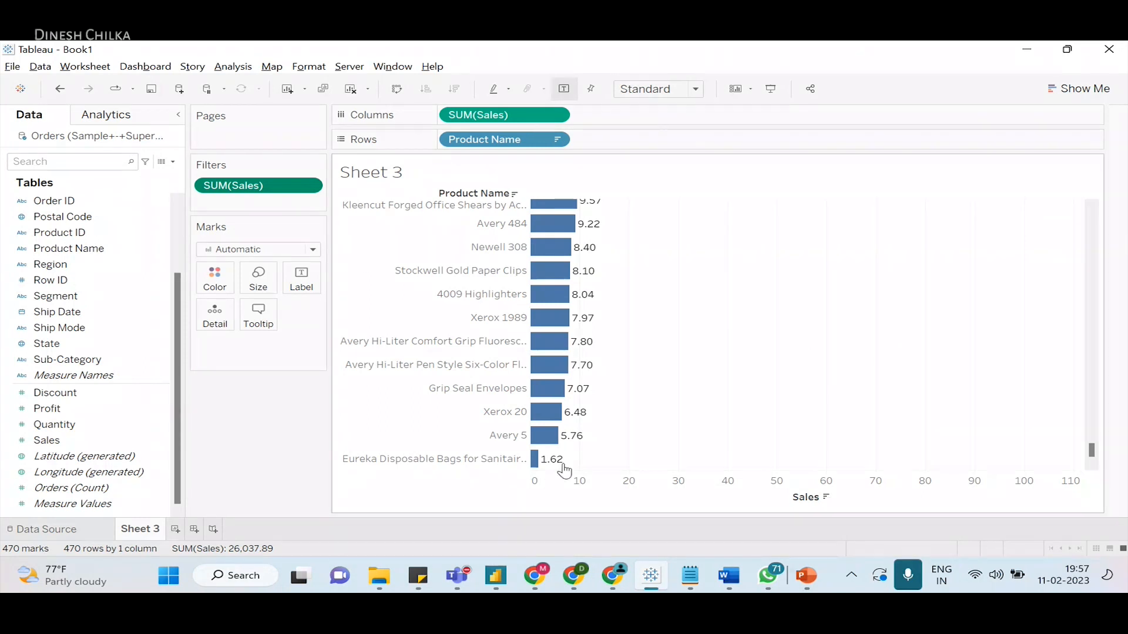
scroll(565, 467, up, 5)
- Change the Sales filter's range of values to 20,000 through 30,000, then apply and accept it
click(311, 186)
click(294, 204)
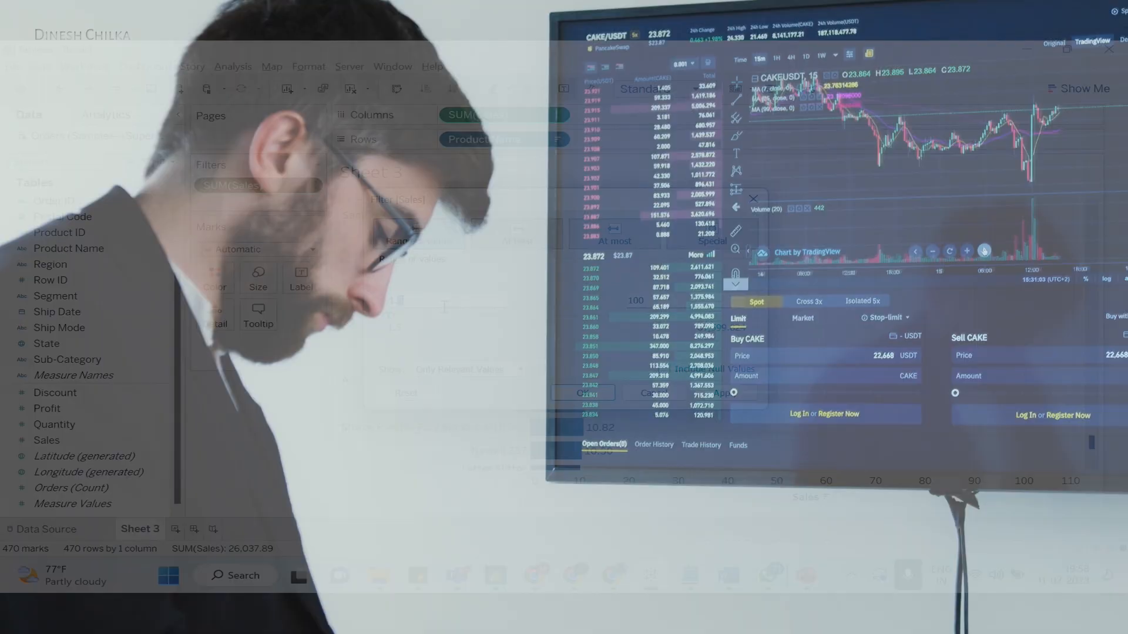
key(BackSpace)
key(BackSpace)
key(BackSpace)
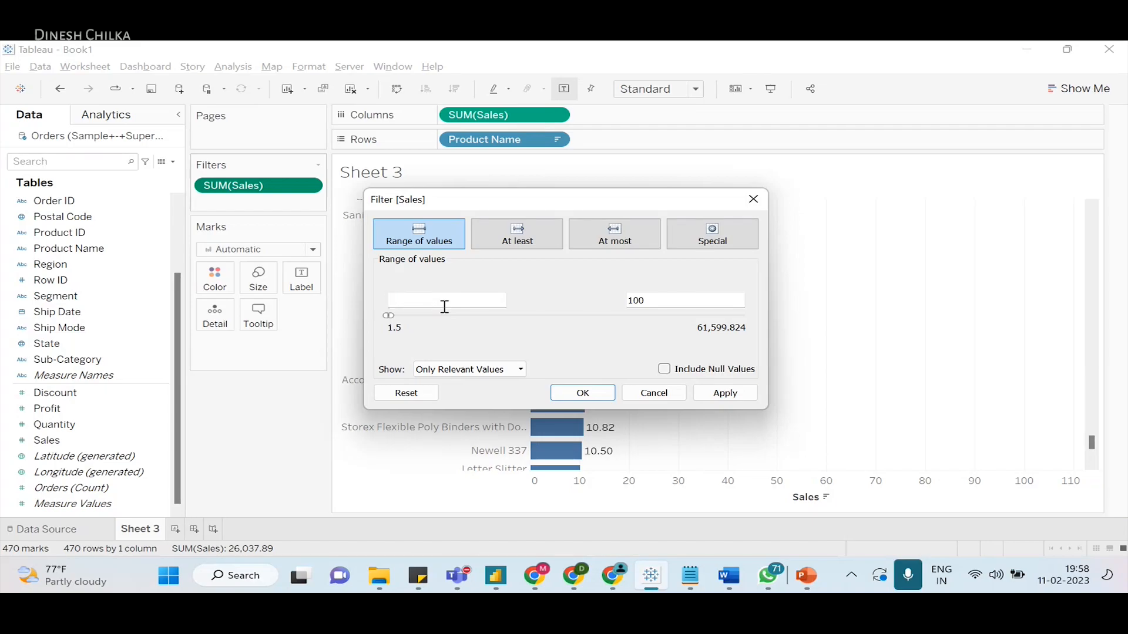
text(20000)
click(655, 297)
double_click(654, 296)
key(BackSpace)
text(30)
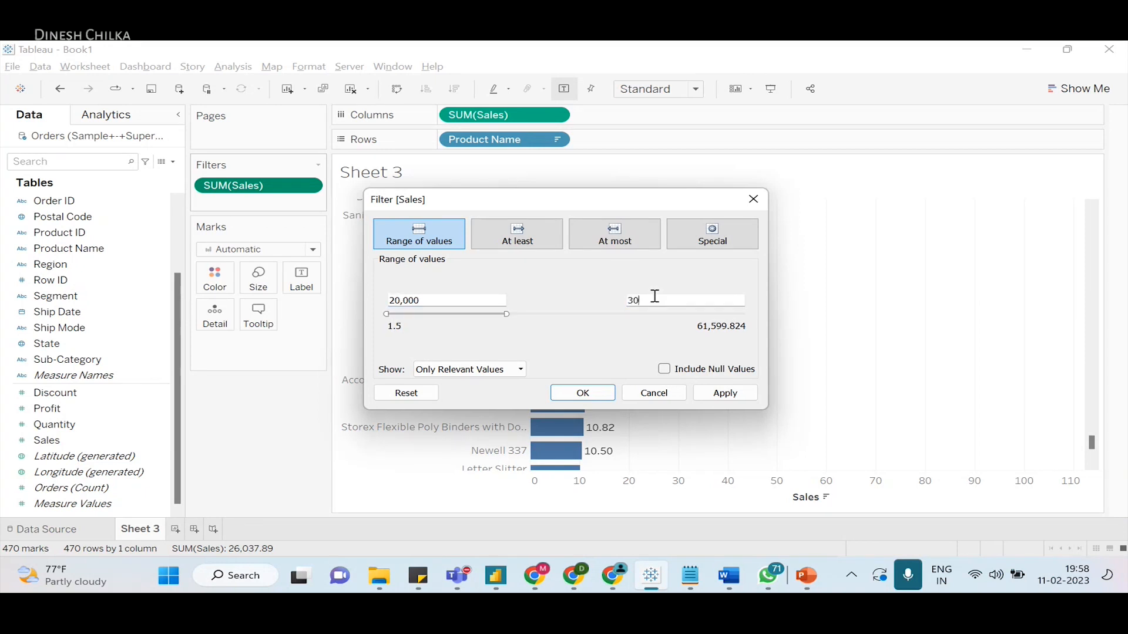
text(000)
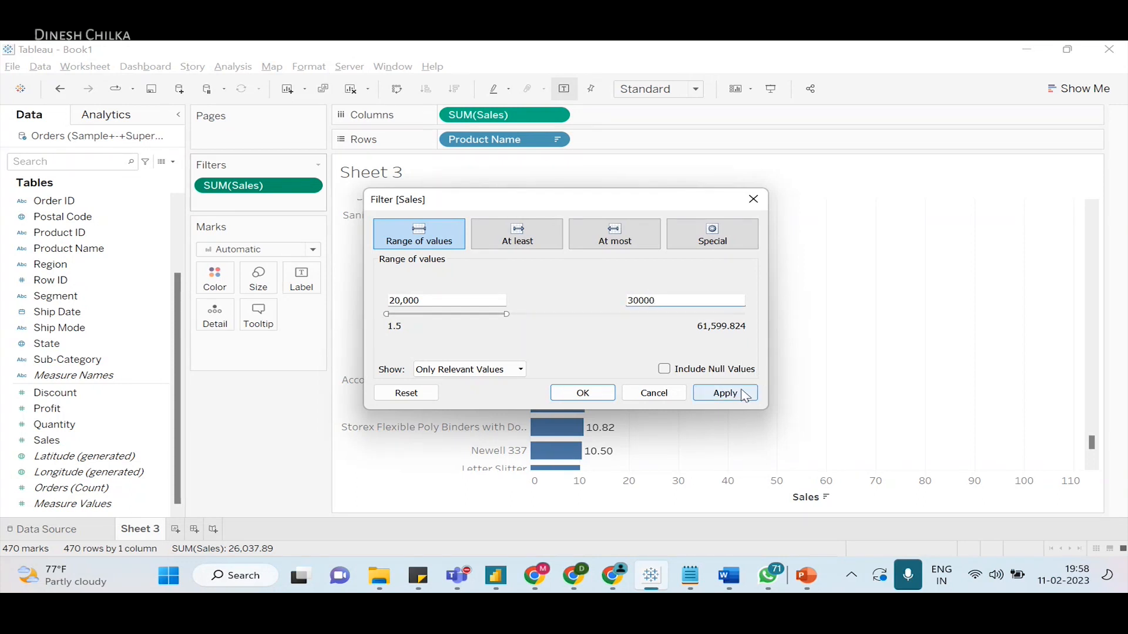
click(725, 393)
click(604, 402)
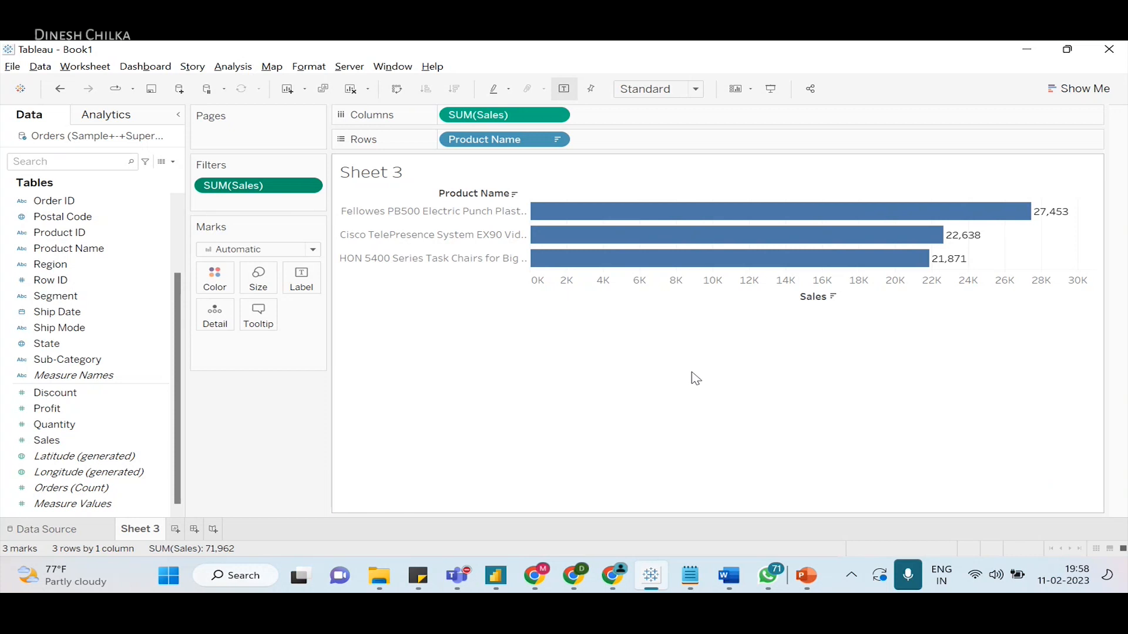
key(alt+Tab)
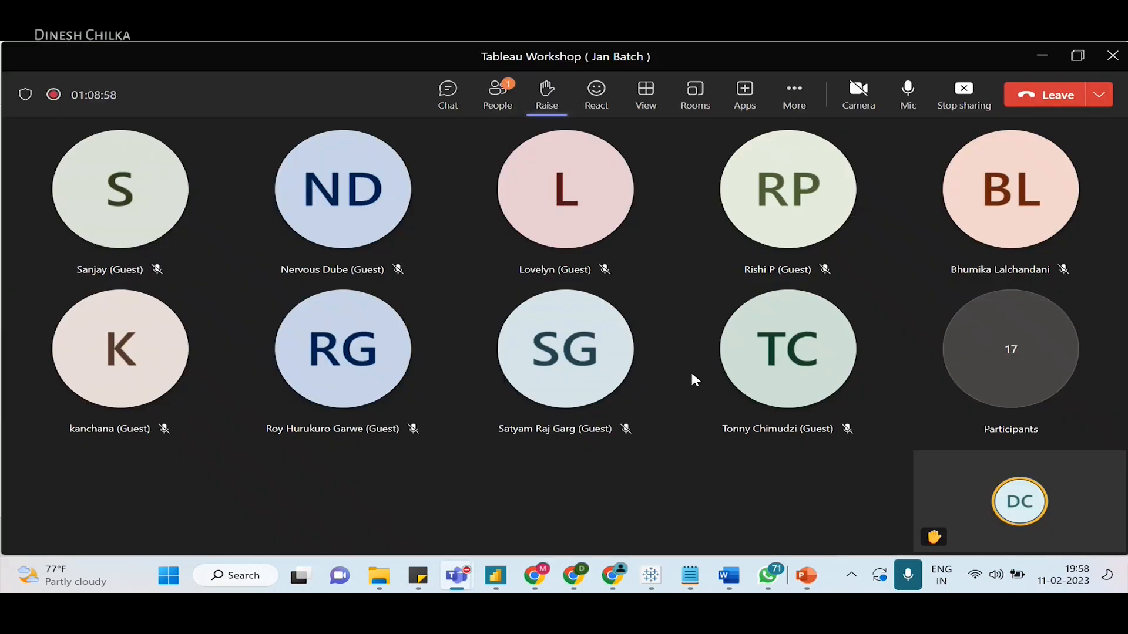
key(alt+Tab)
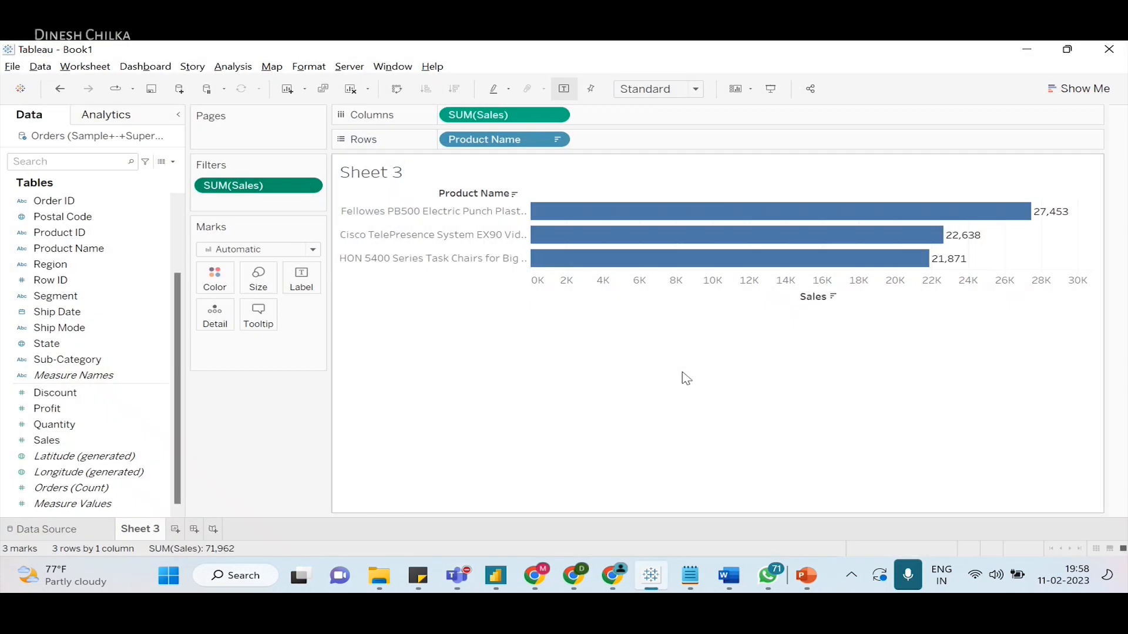
- Switch the Sales filter to At least with a minimum of 1,000, apply and accept it, and check the lowest bars
click(309, 188)
click(305, 202)
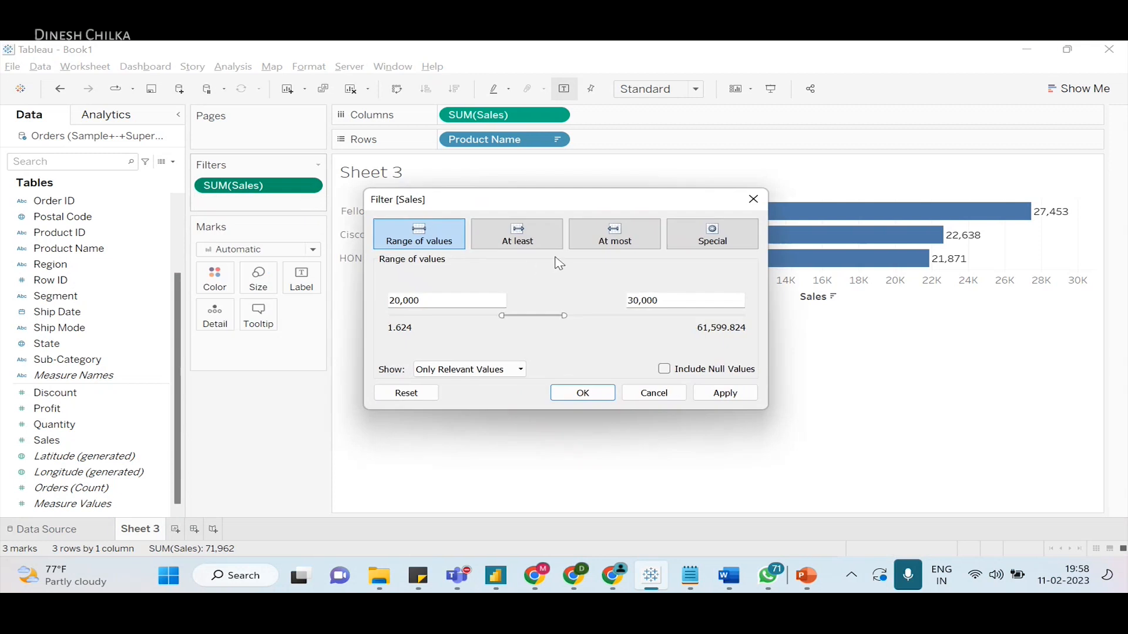
click(524, 249)
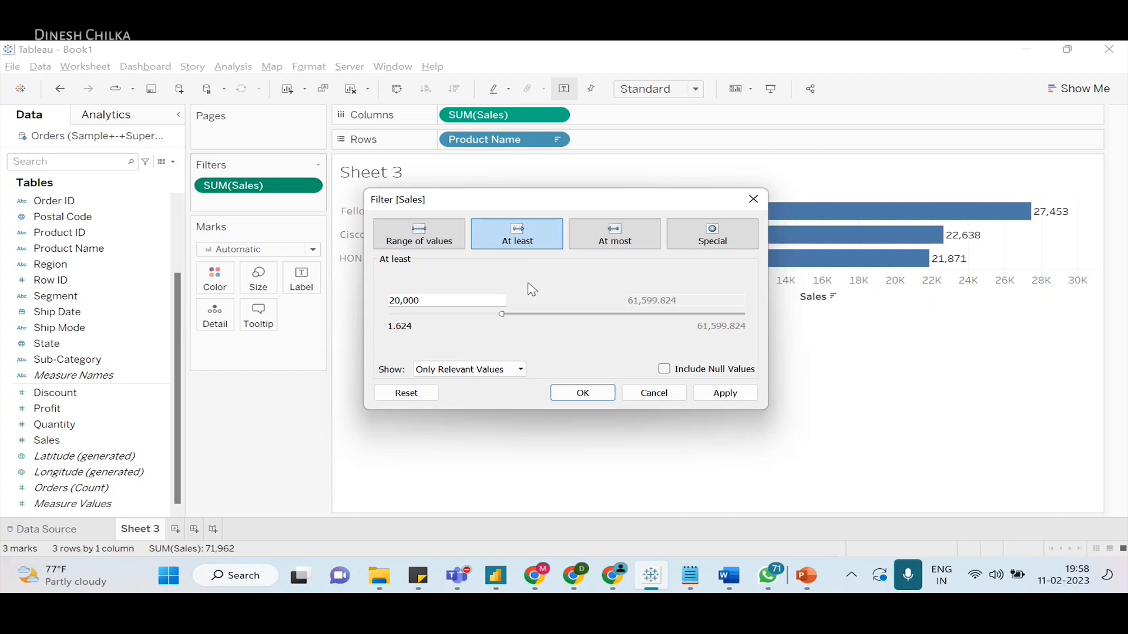
double_click(421, 303)
key(BackSpace)
text(1000)
click(742, 400)
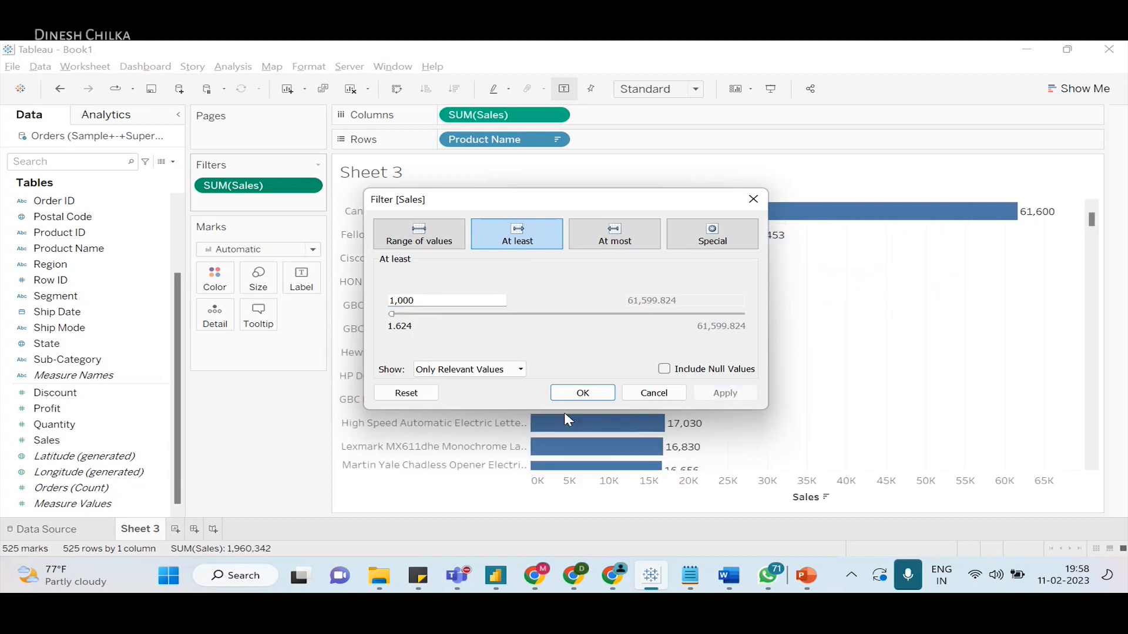
click(581, 393)
scroll(1060, 315, down, 2)
drag(1094, 225, 1047, 470)
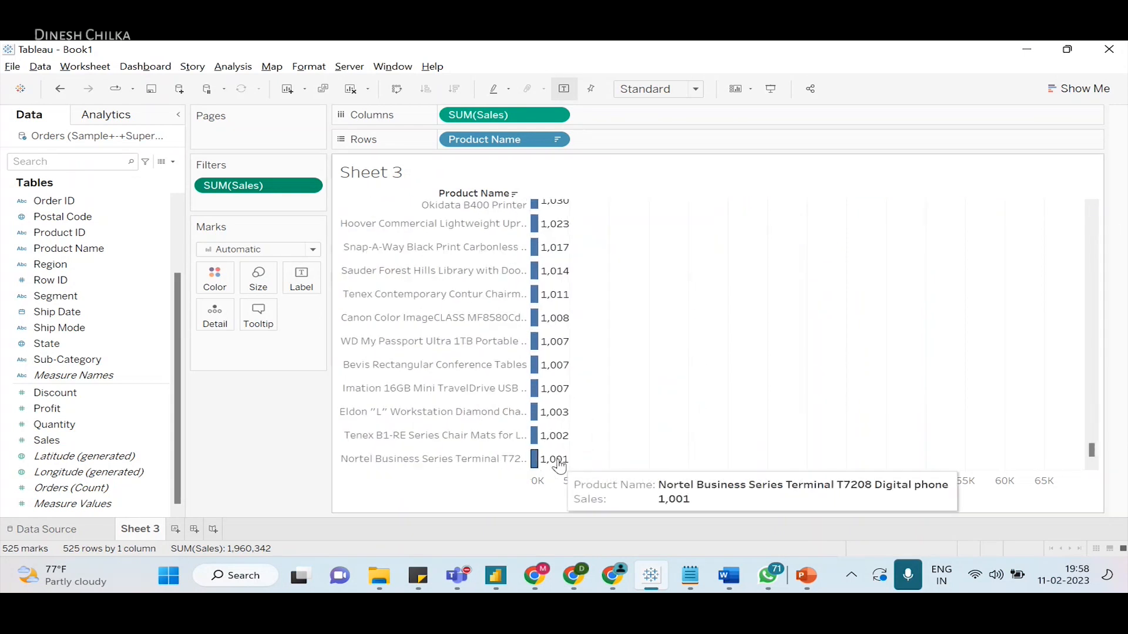
- Raise the Sales filter's At least minimum to 10,000, apply and accept it, and look over the filtered bars
click(310, 187)
click(311, 201)
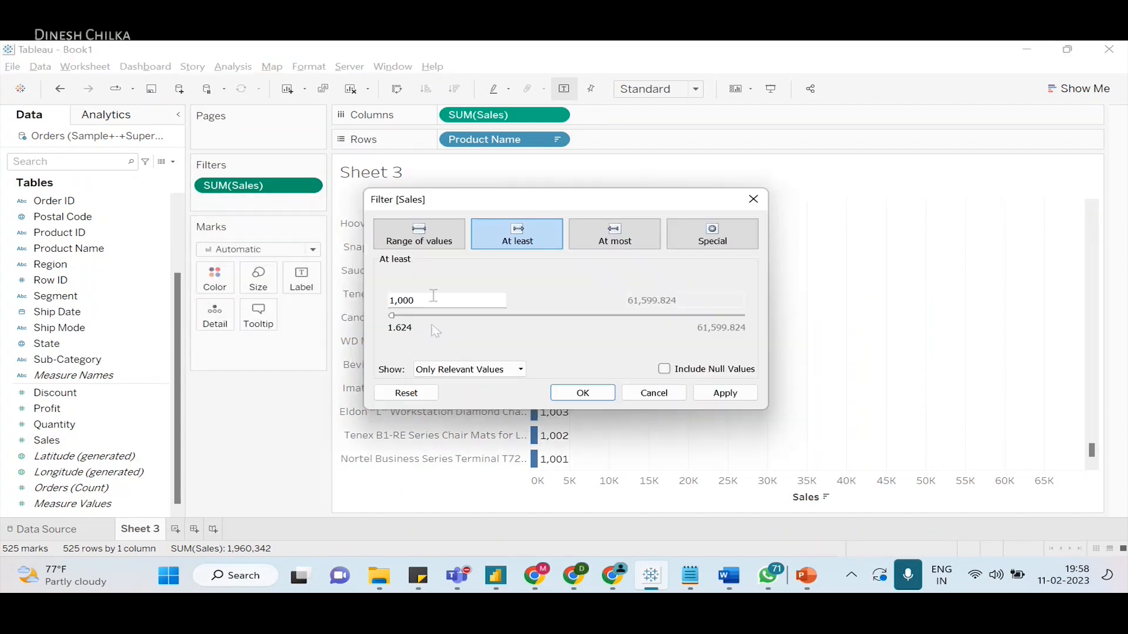
click(435, 298)
text(0)
click(755, 398)
click(582, 393)
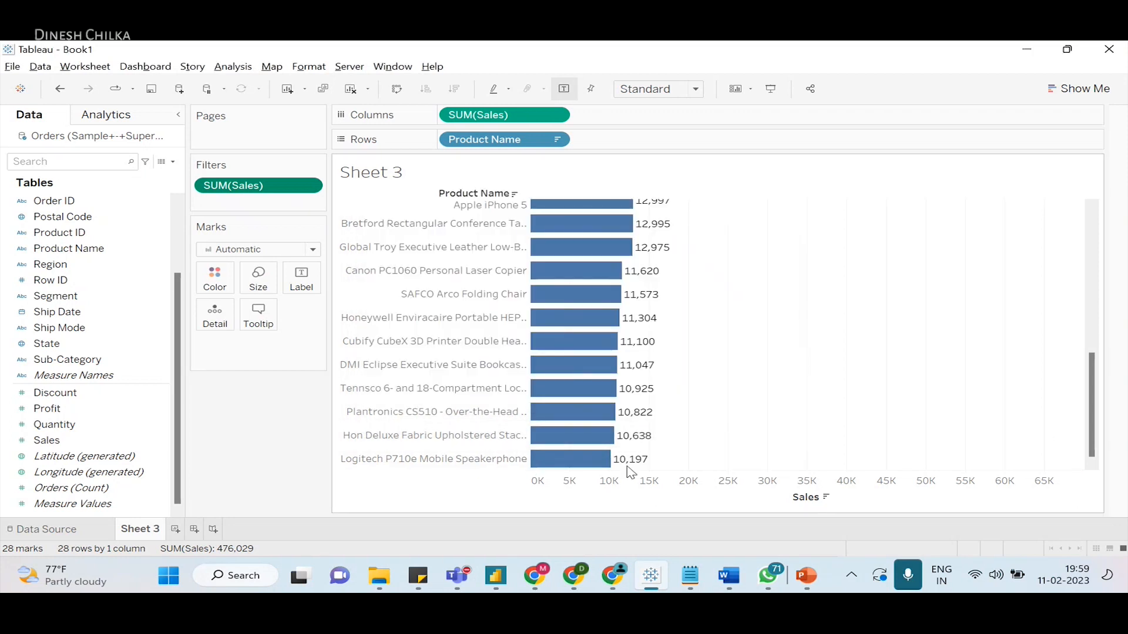
scroll(630, 472, up, 8)
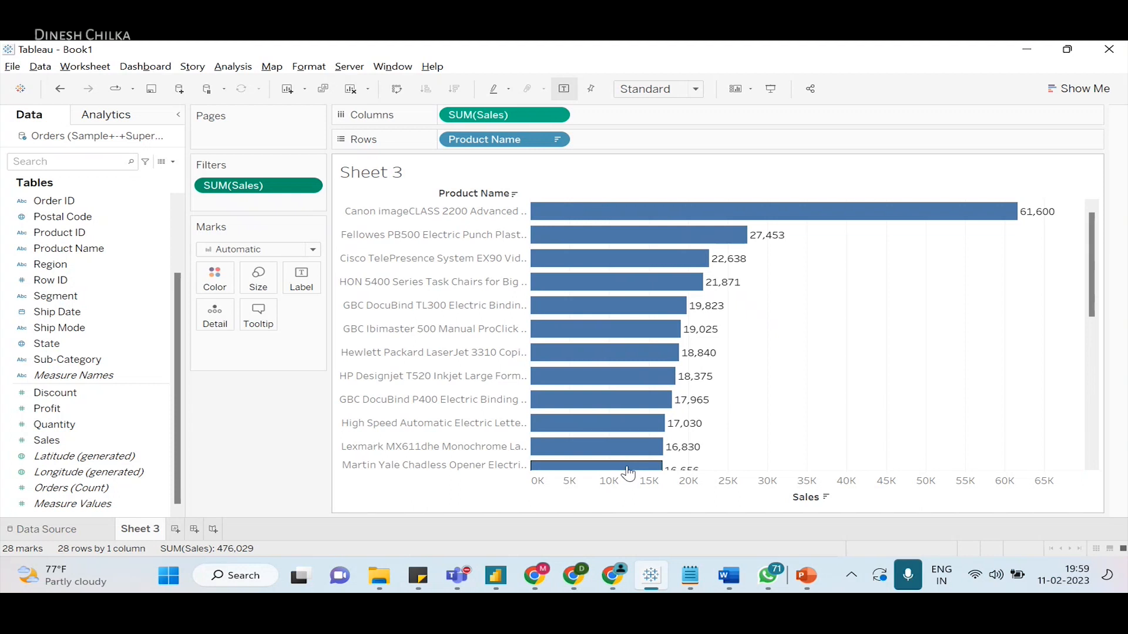
- Set the Sales filter's At least minimum to 2, apply and accept it, and check the products with the lowest sales
click(307, 185)
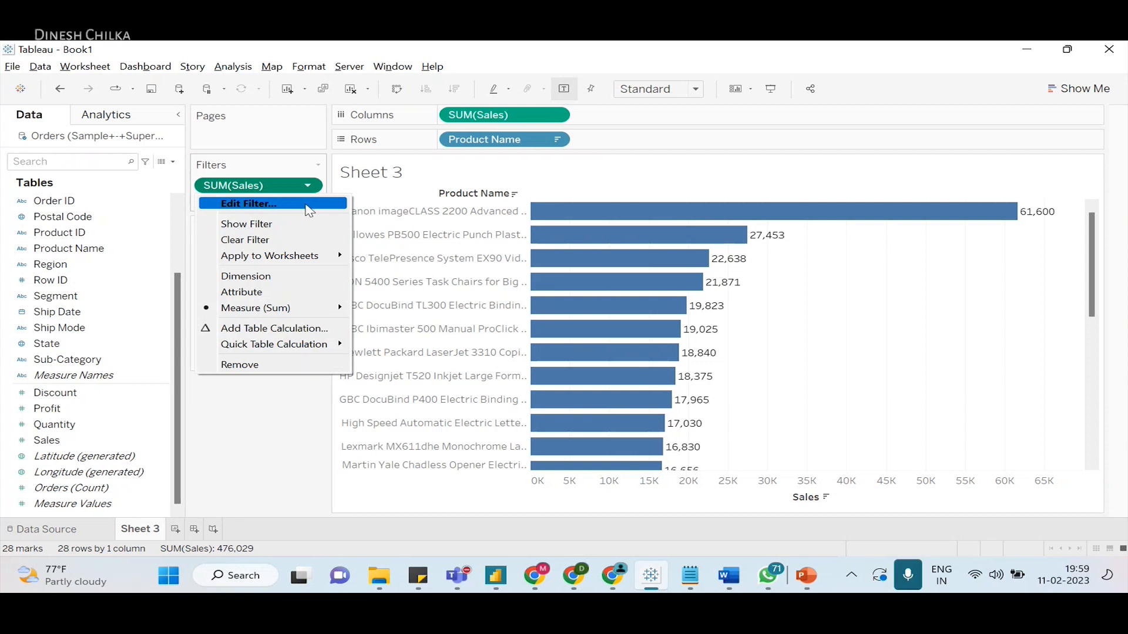
click(309, 206)
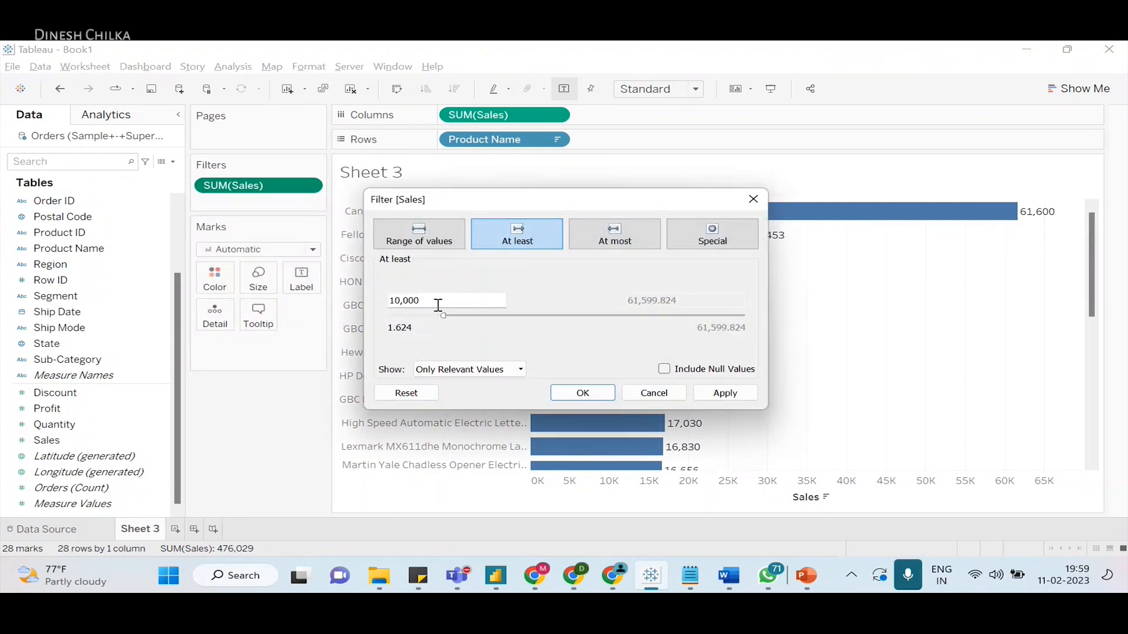
key(BackSpace)
key(BackSpace)
key(BackSpace)
key(BackSpace)
key(BackSpace)
key(BackSpace)
text(2)
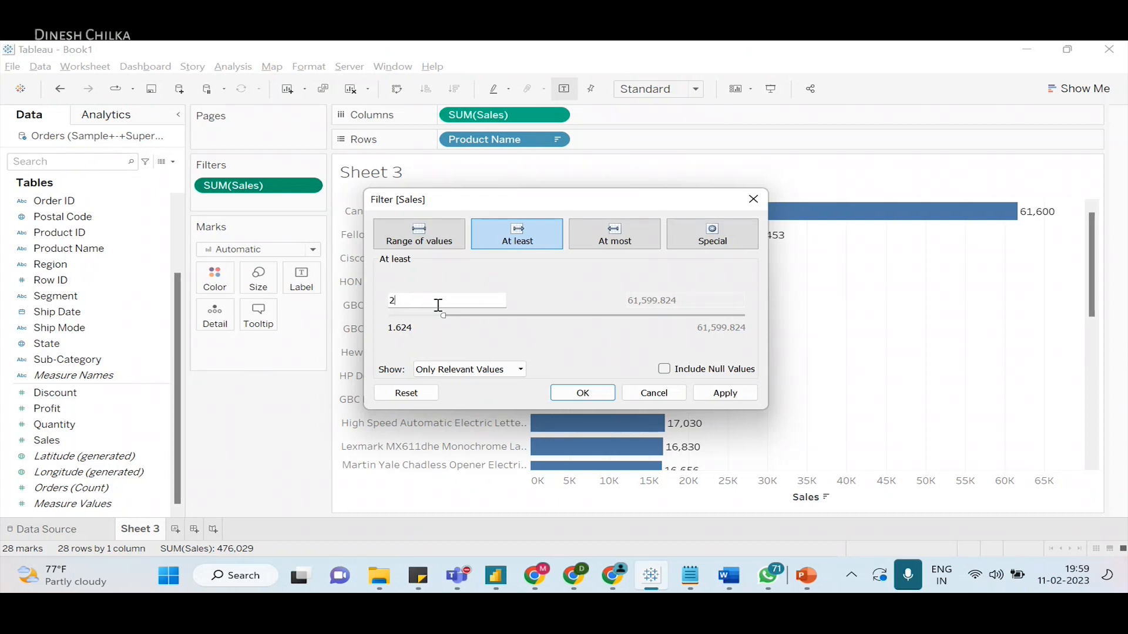
click(724, 393)
click(597, 396)
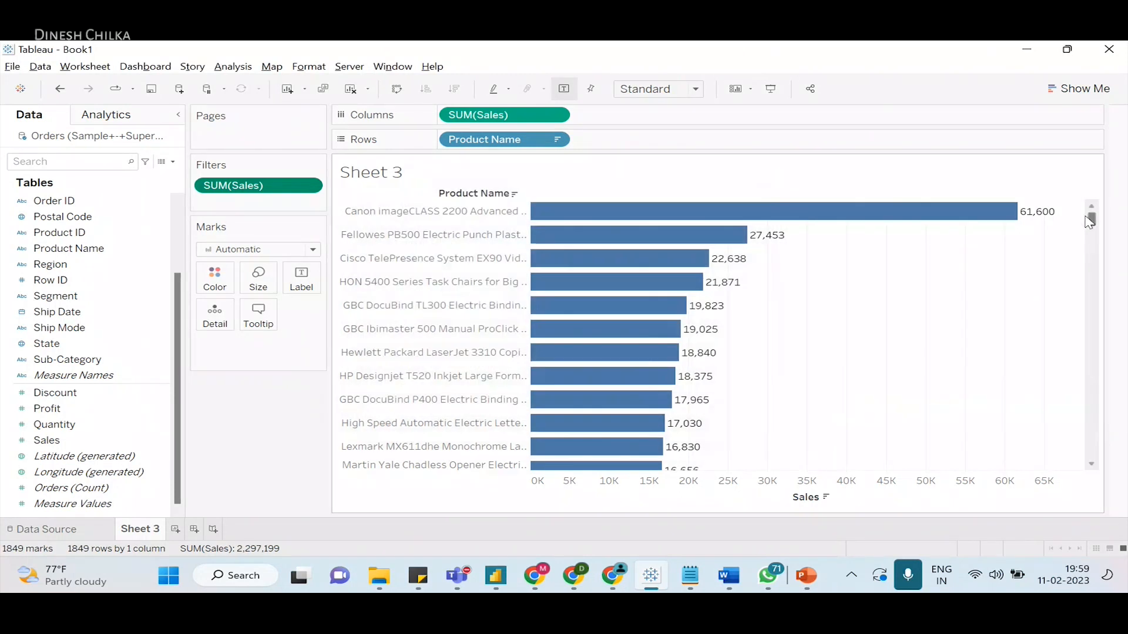
drag(1090, 222, 1120, 471)
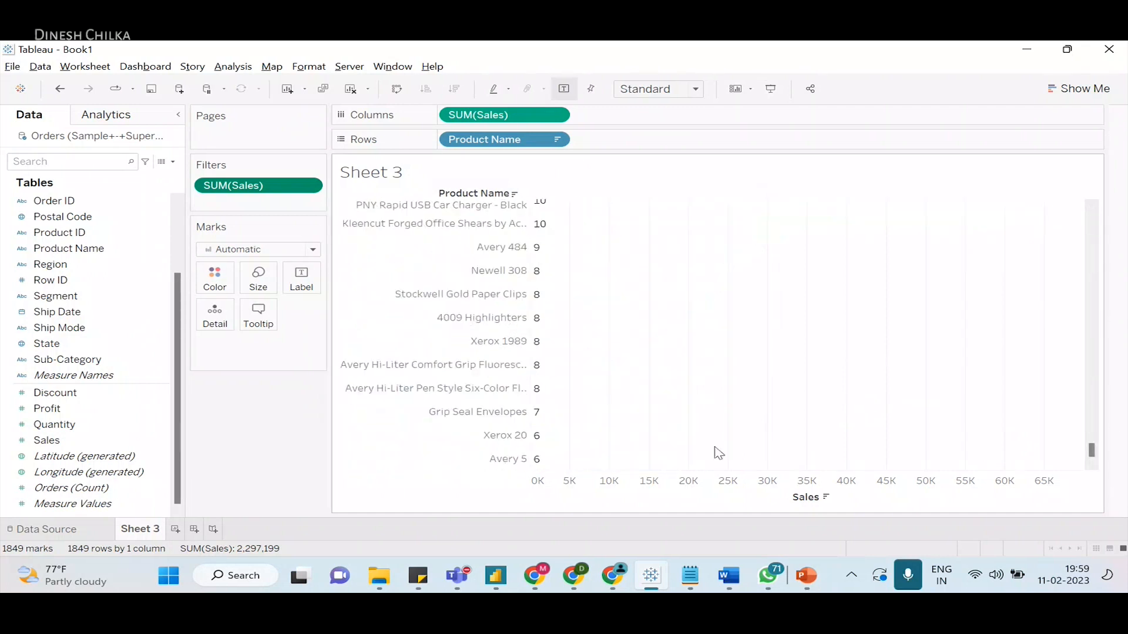
mouse_move(533, 463)
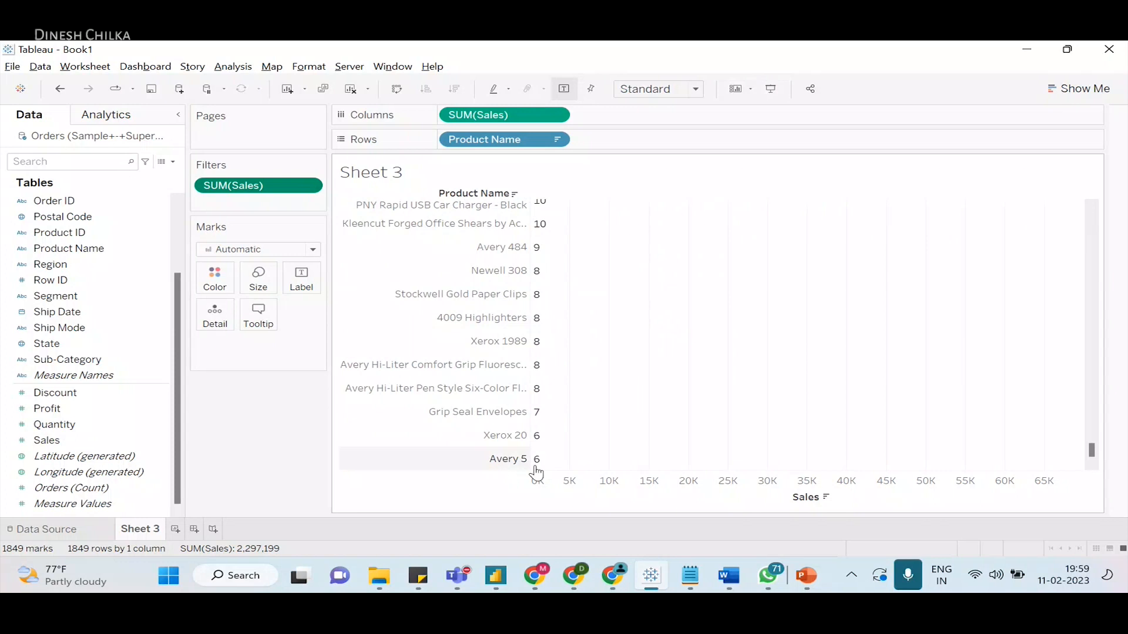
mouse_move(540, 471)
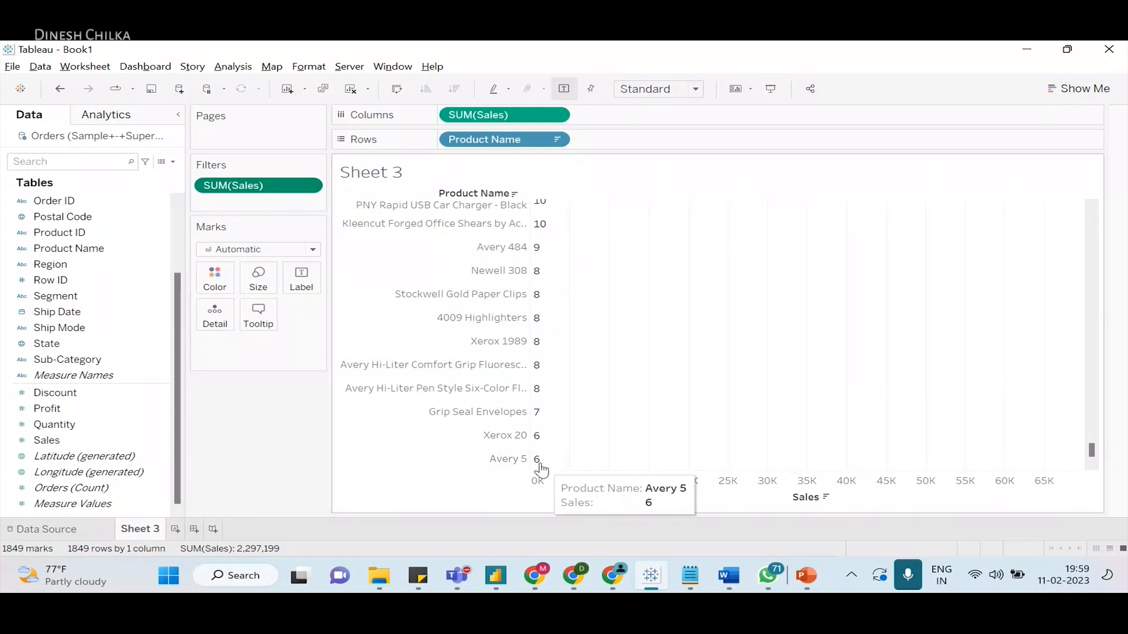
scroll(540, 470, up, 5)
- Reopen the Sales filter for editing and compare its Range of values and At least options
click(311, 191)
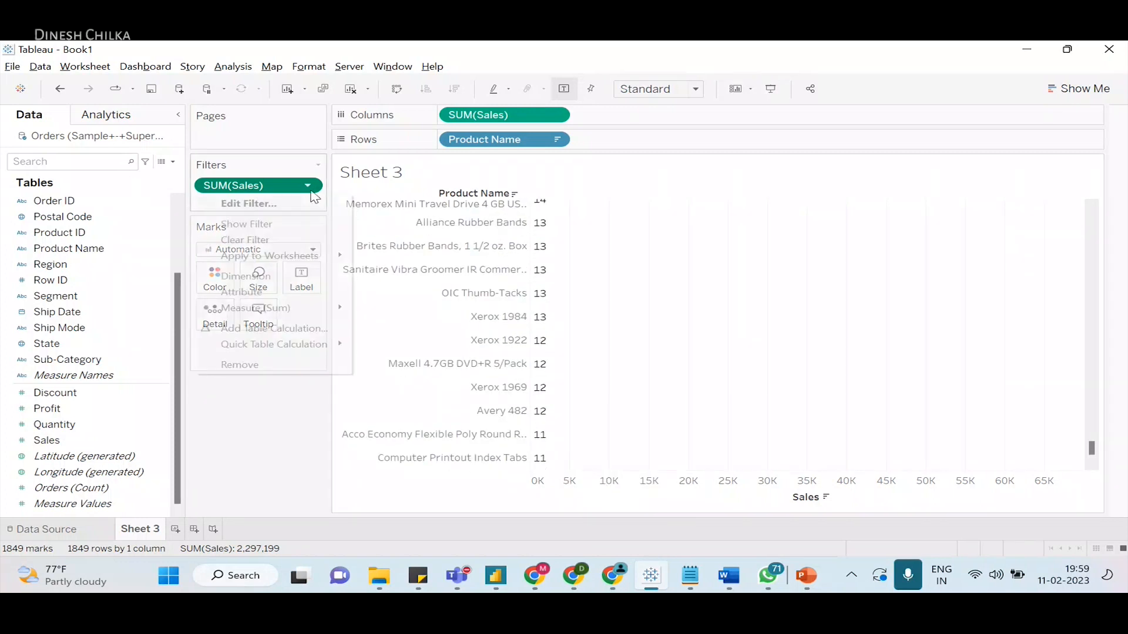
click(294, 206)
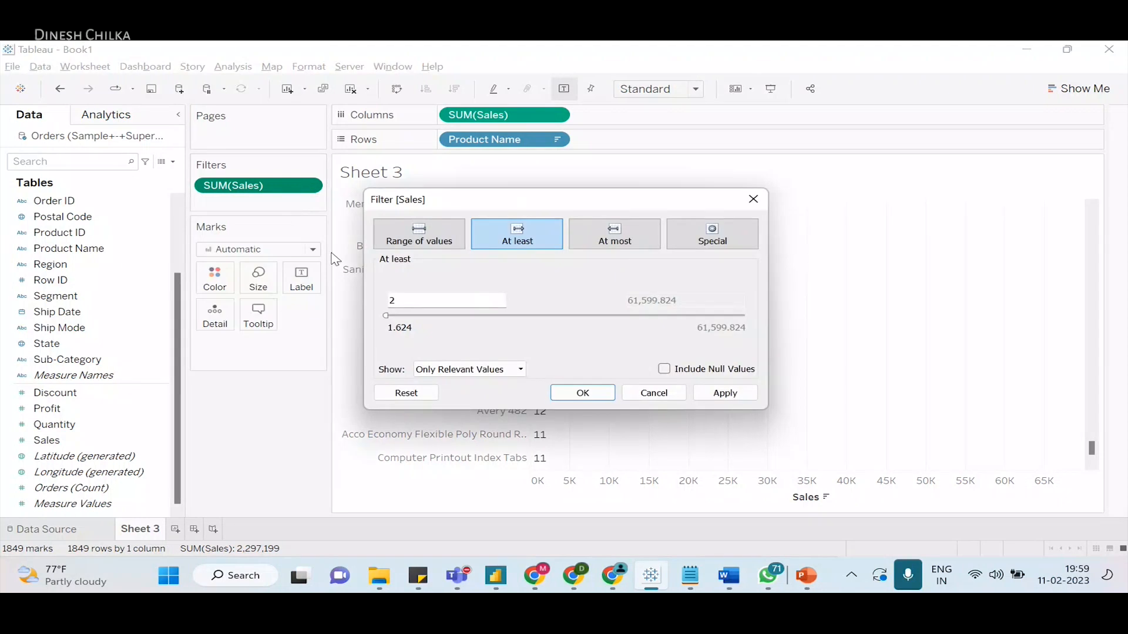
click(442, 244)
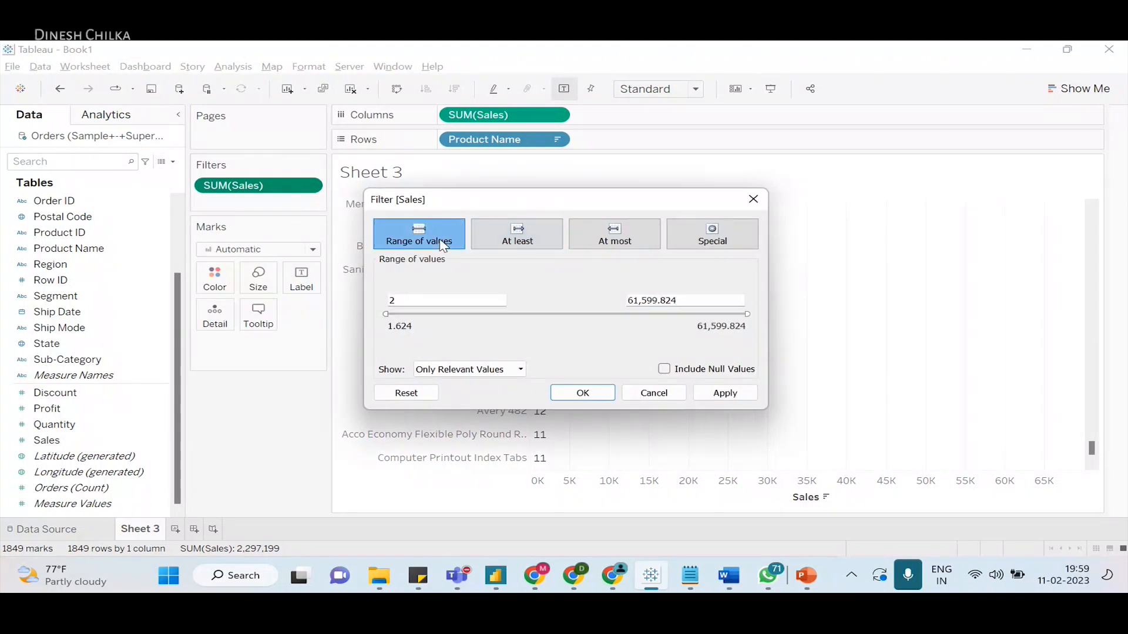
click(508, 243)
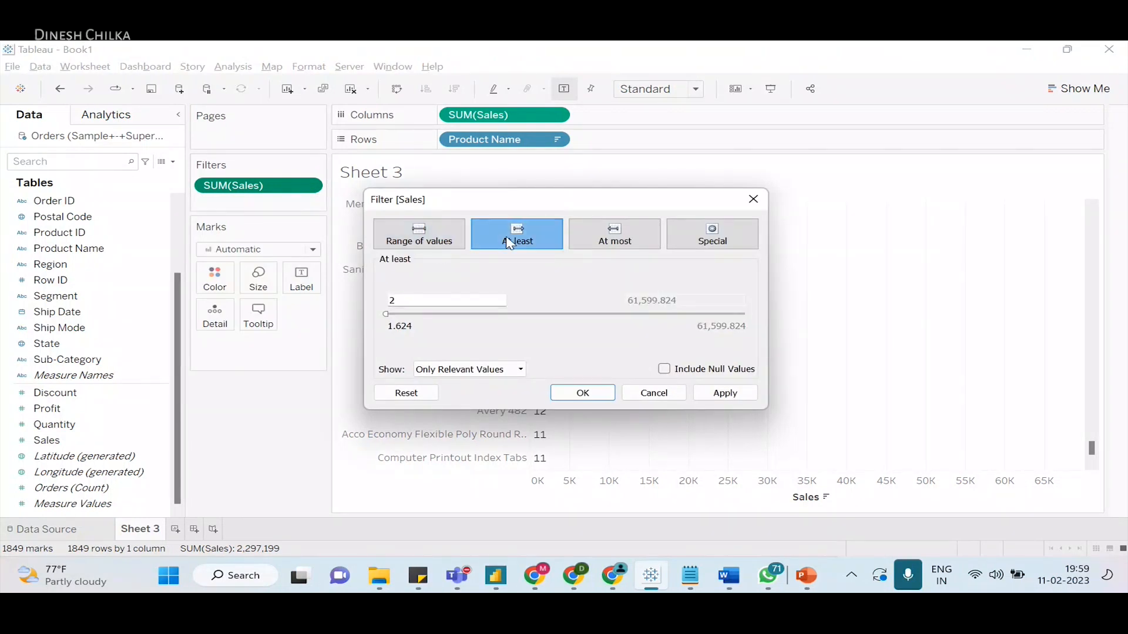
- Filter Sales to at most 50,000 and go to the start of the product chart
click(619, 246)
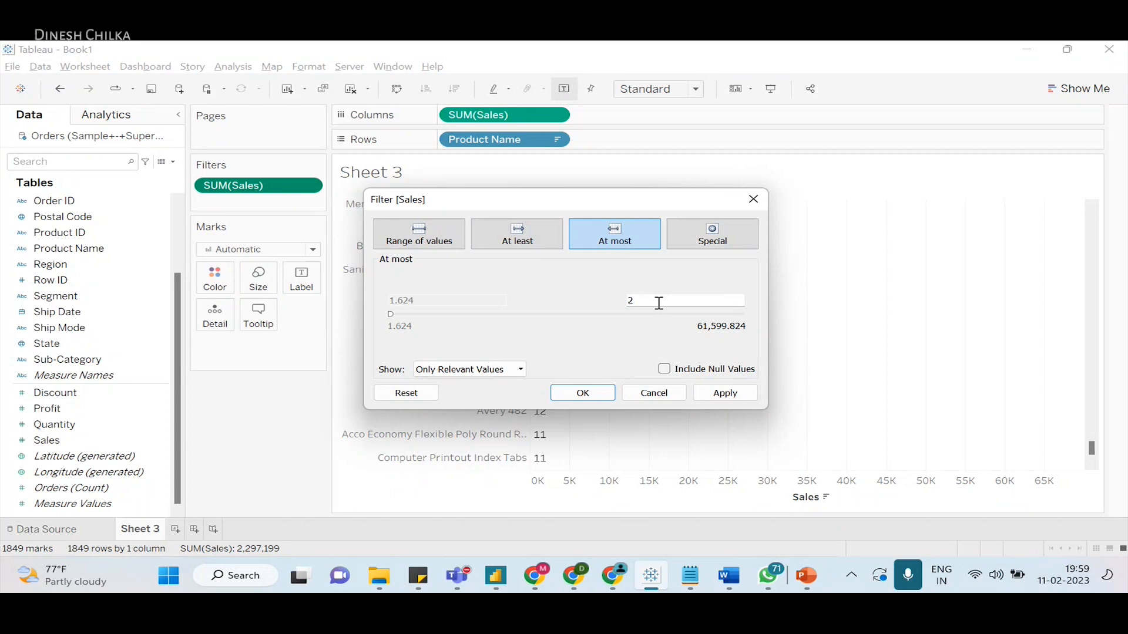
key(BackSpace)
text(50,000)
click(725, 393)
click(582, 393)
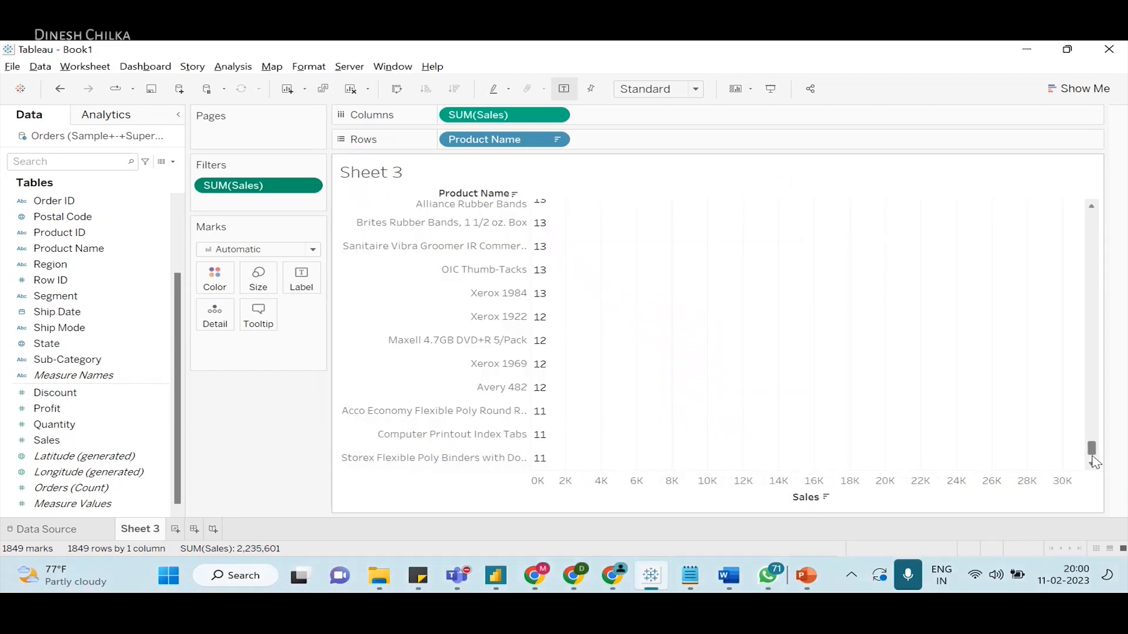
drag(1093, 455, 1101, 210)
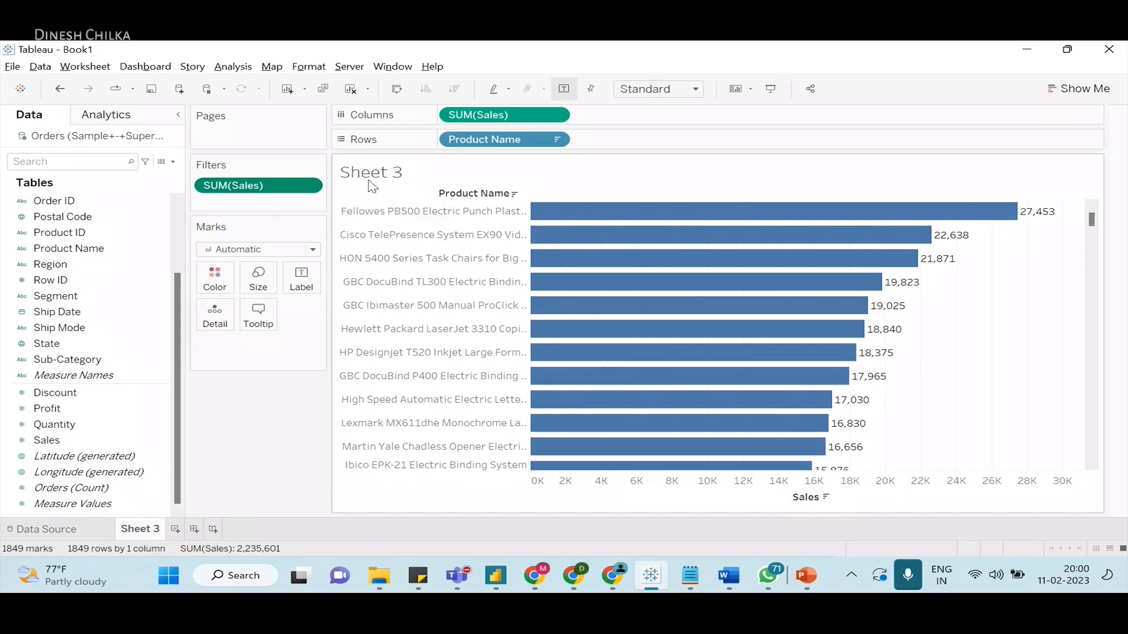
- Change the Sales filter's maximum to 1,000 and inspect the highest remaining product bar
click(311, 187)
click(318, 202)
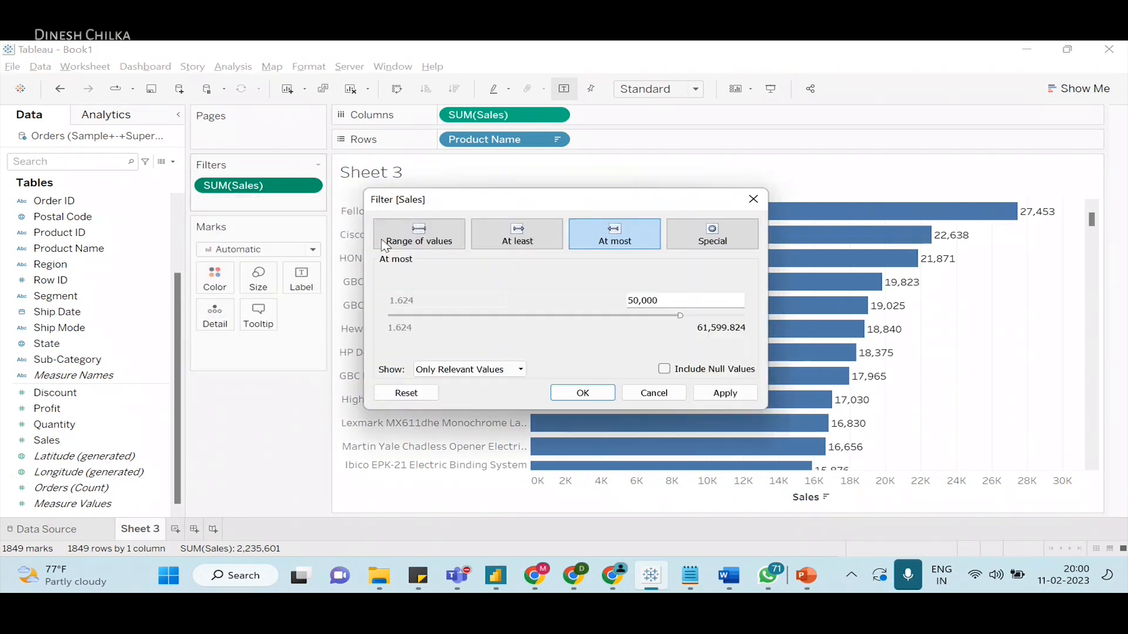
triple_click(675, 295)
key(BackSpace)
text(1,00)
text(0)
click(741, 393)
click(588, 397)
mouse_move(1043, 216)
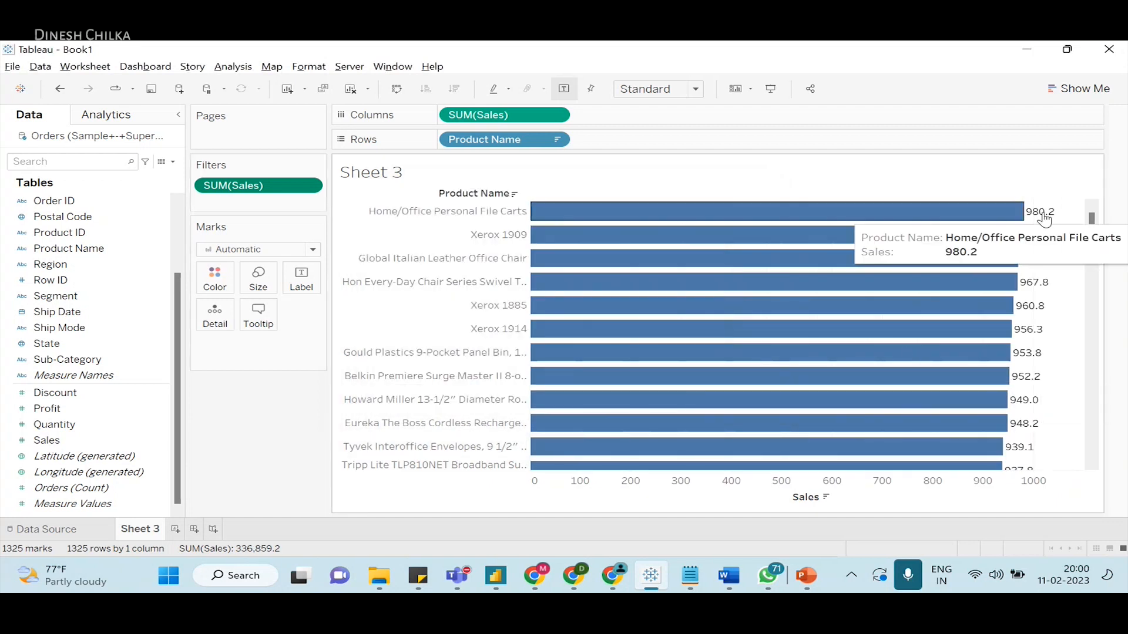
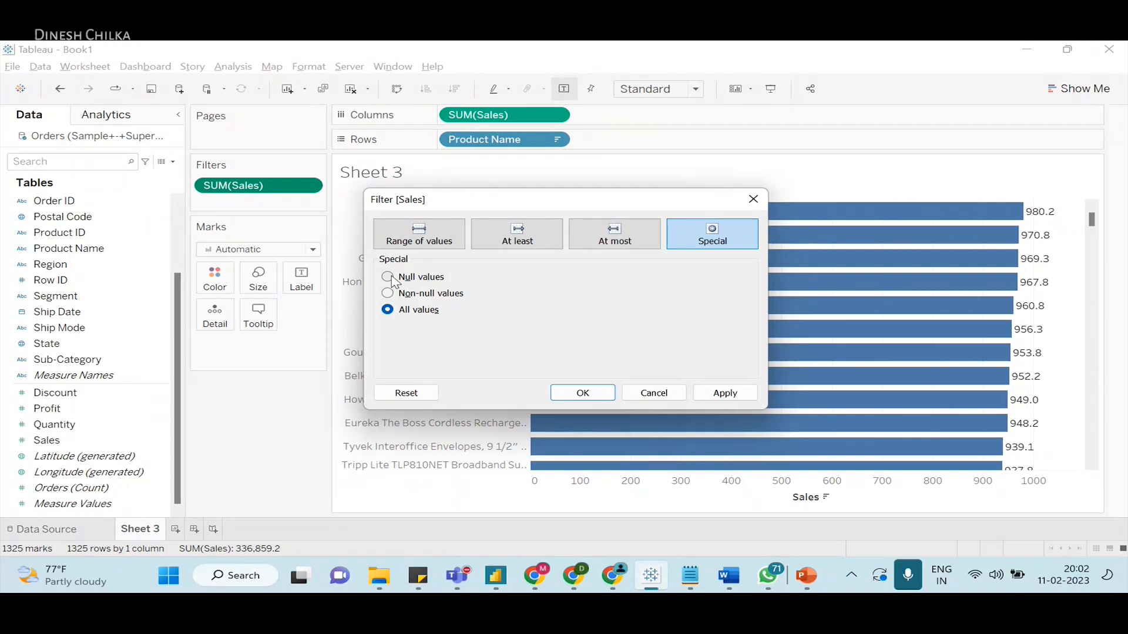
- Apply the special Sales filter for null values, followed by the one for non-null values
click(393, 279)
click(734, 399)
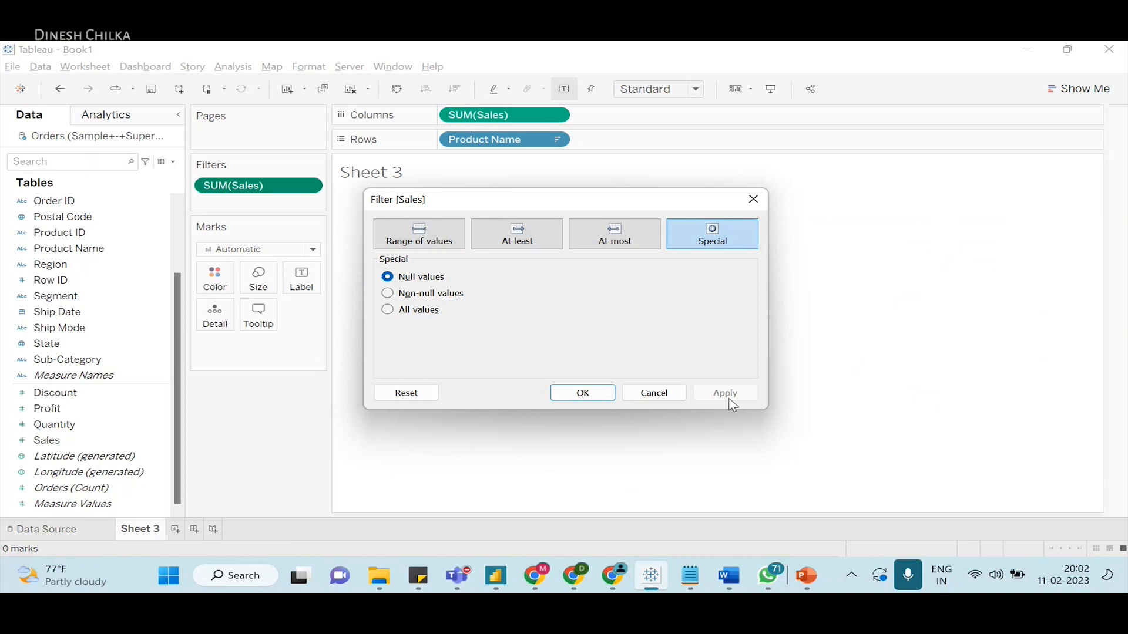
click(388, 295)
click(756, 392)
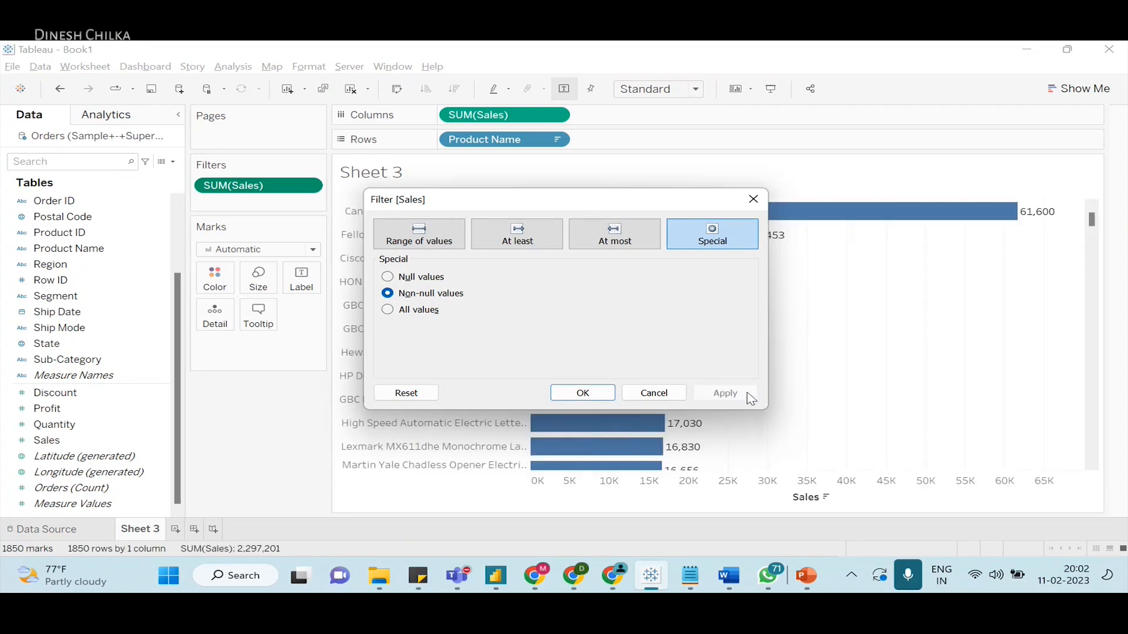
- Set the special Sales filter to all values and look through the product bars
click(388, 311)
click(725, 393)
click(607, 397)
scroll(788, 406, down, 10)
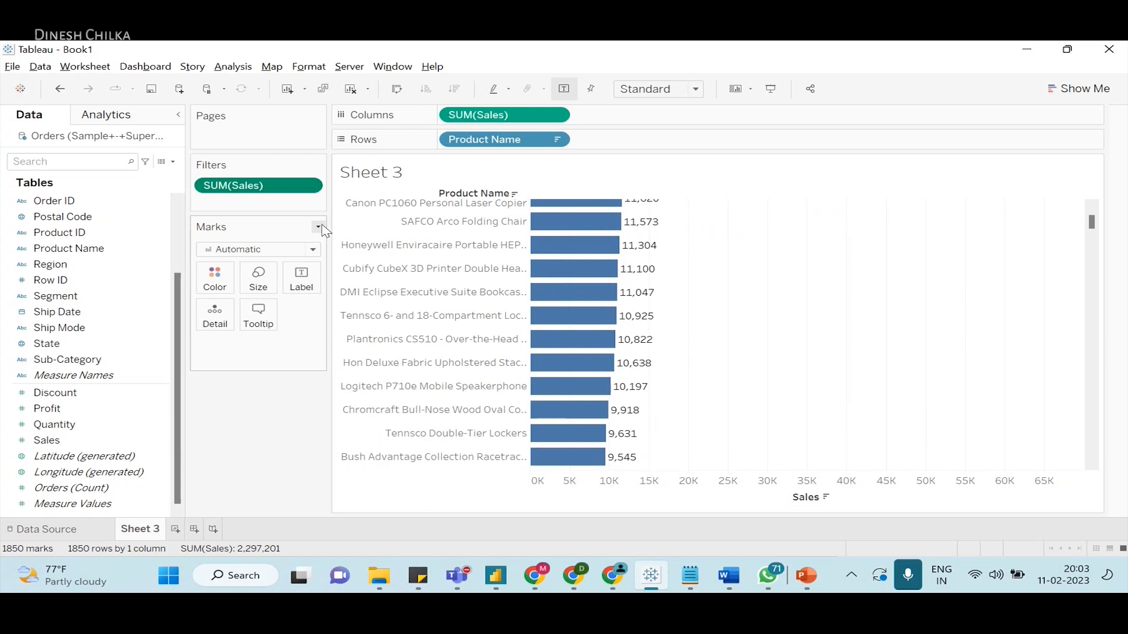
- Reopen the Sales filter, try the null and non-null options, and reapply the special All values option
click(307, 186)
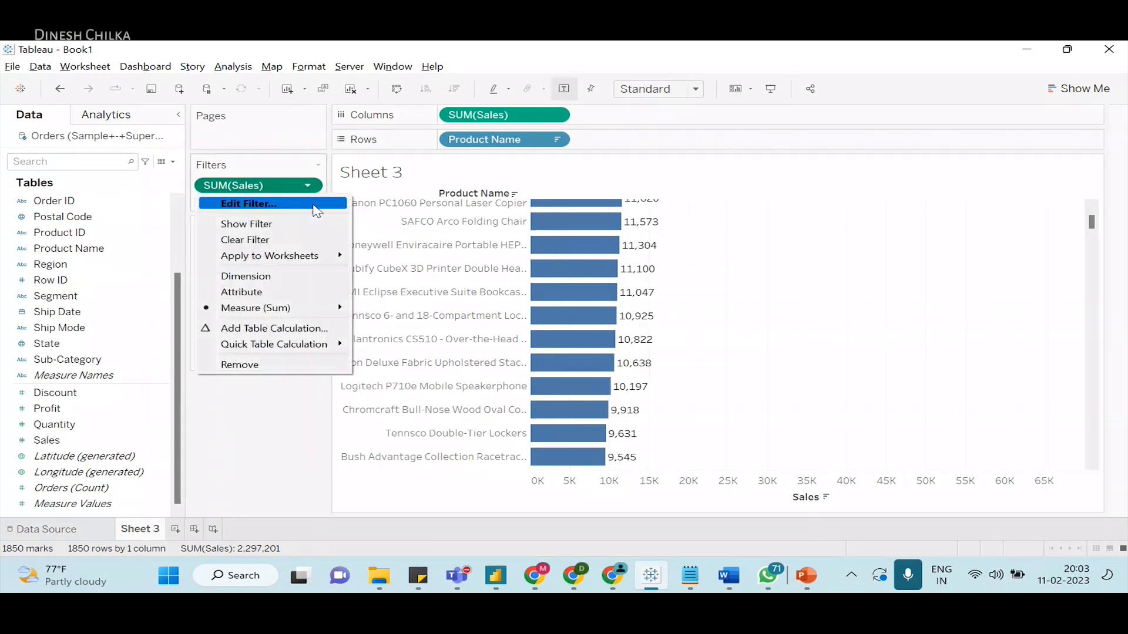
click(316, 206)
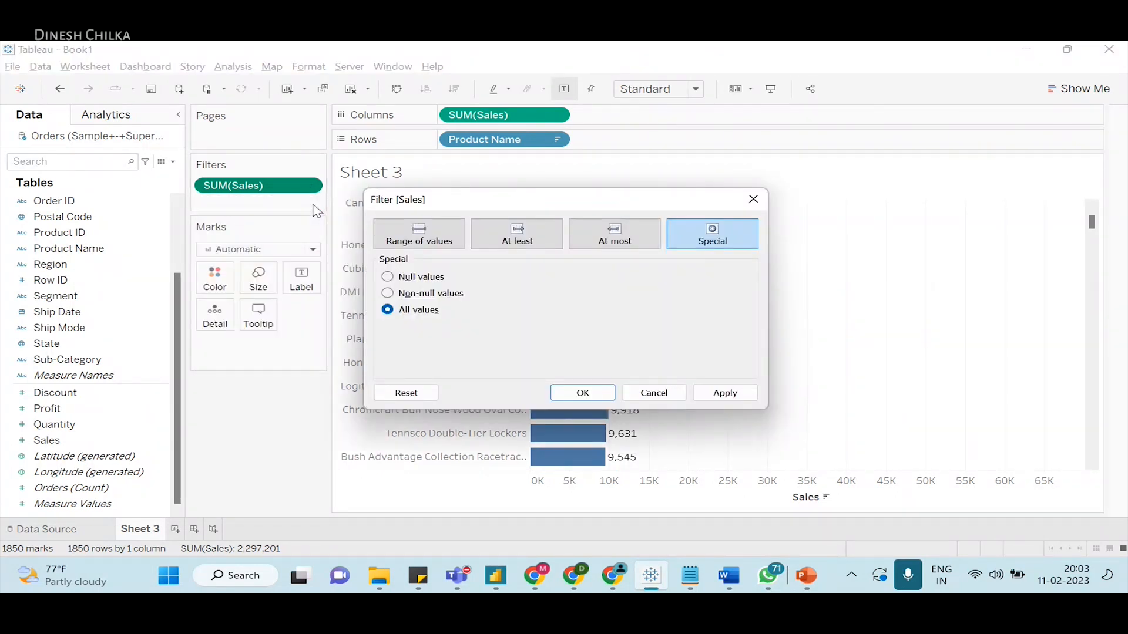
click(389, 278)
click(388, 293)
click(387, 310)
click(726, 392)
click(580, 394)
- Switch the Sales filter to an At most condition of 61,599.824 with null values included
click(314, 185)
click(313, 201)
click(391, 294)
click(391, 281)
click(614, 235)
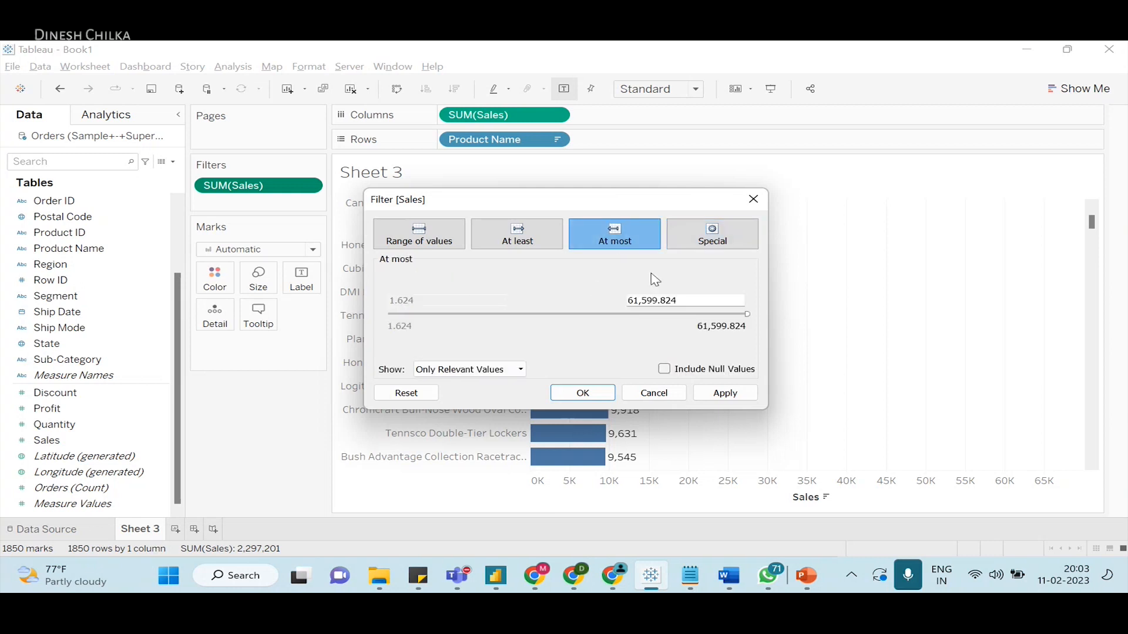
click(664, 369)
click(725, 393)
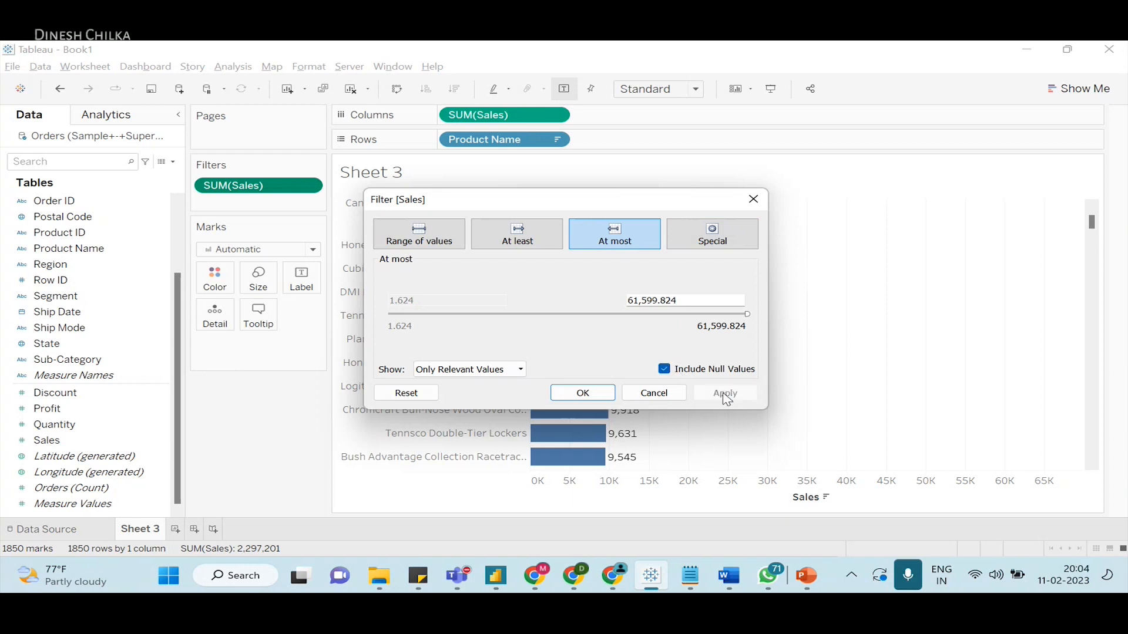
click(582, 393)
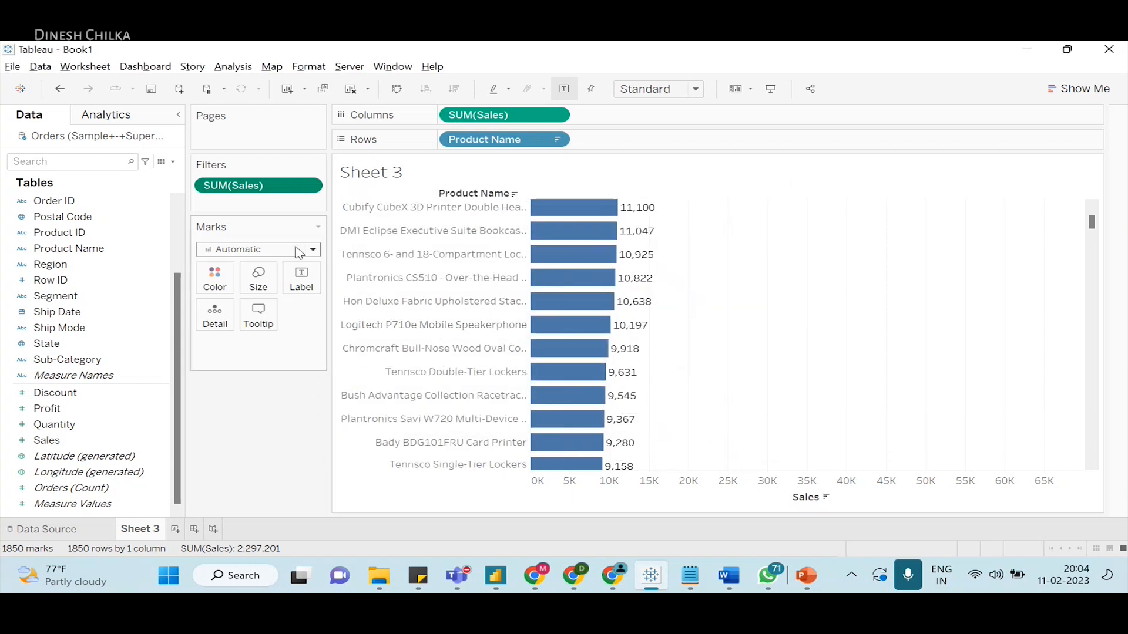
- Review the Sales filter's At least and Range of values conditions, and apply the special All values option
click(315, 185)
click(314, 201)
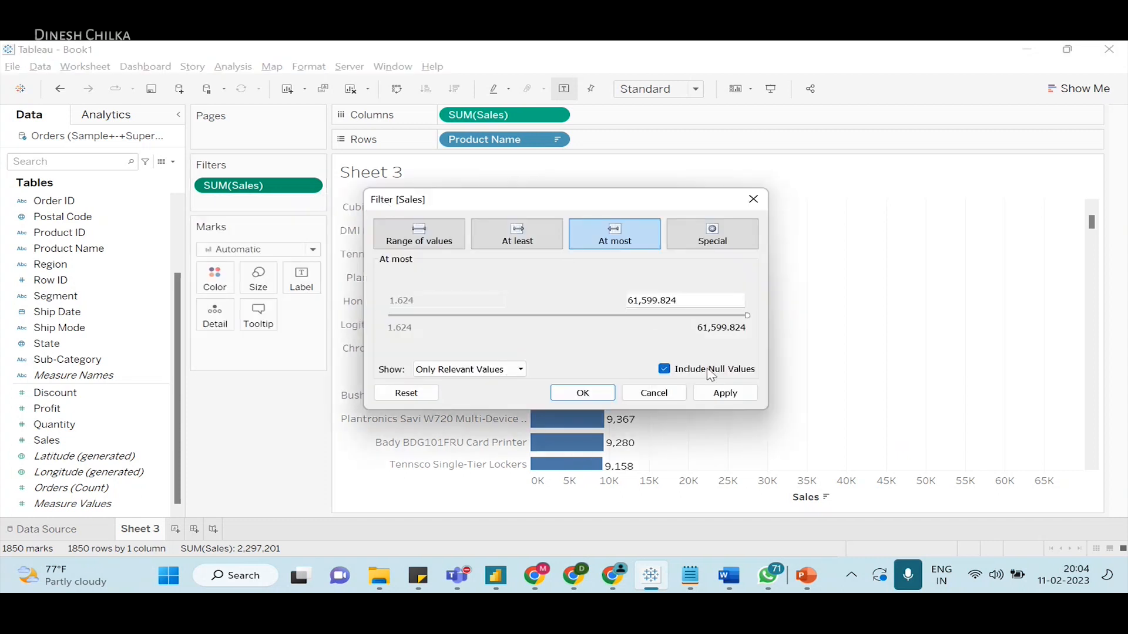
click(517, 234)
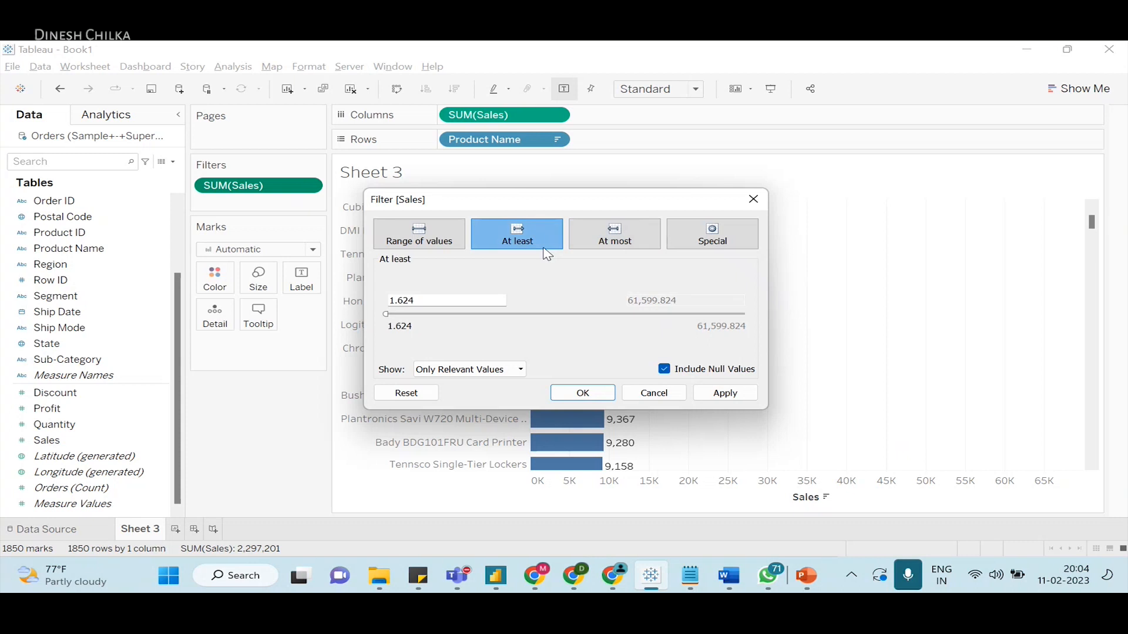
click(420, 234)
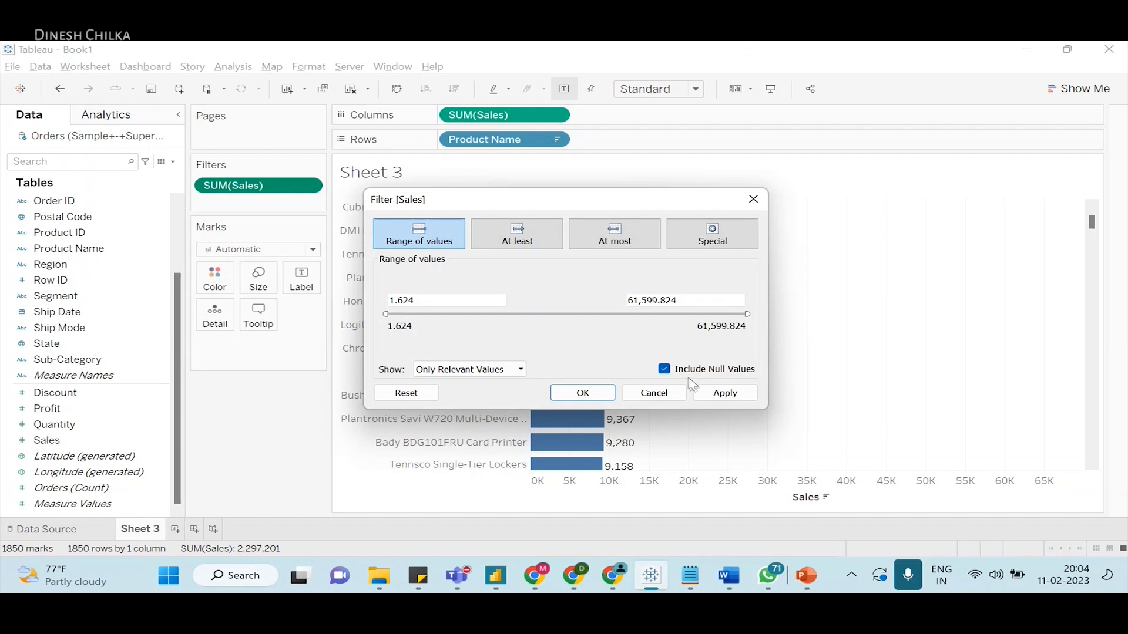
click(709, 236)
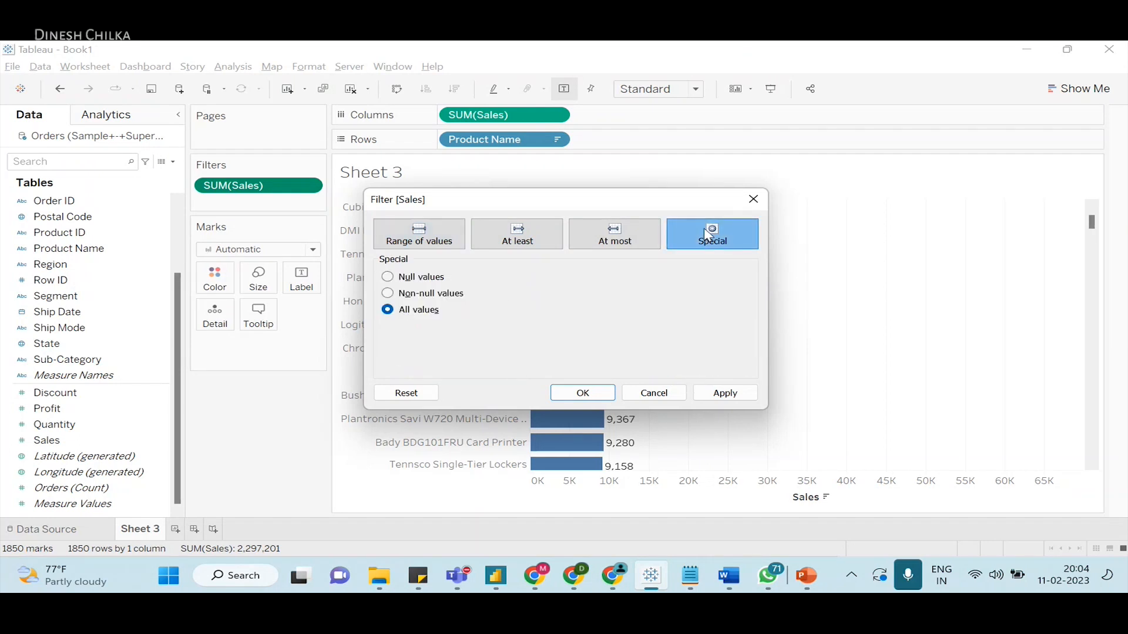
click(391, 279)
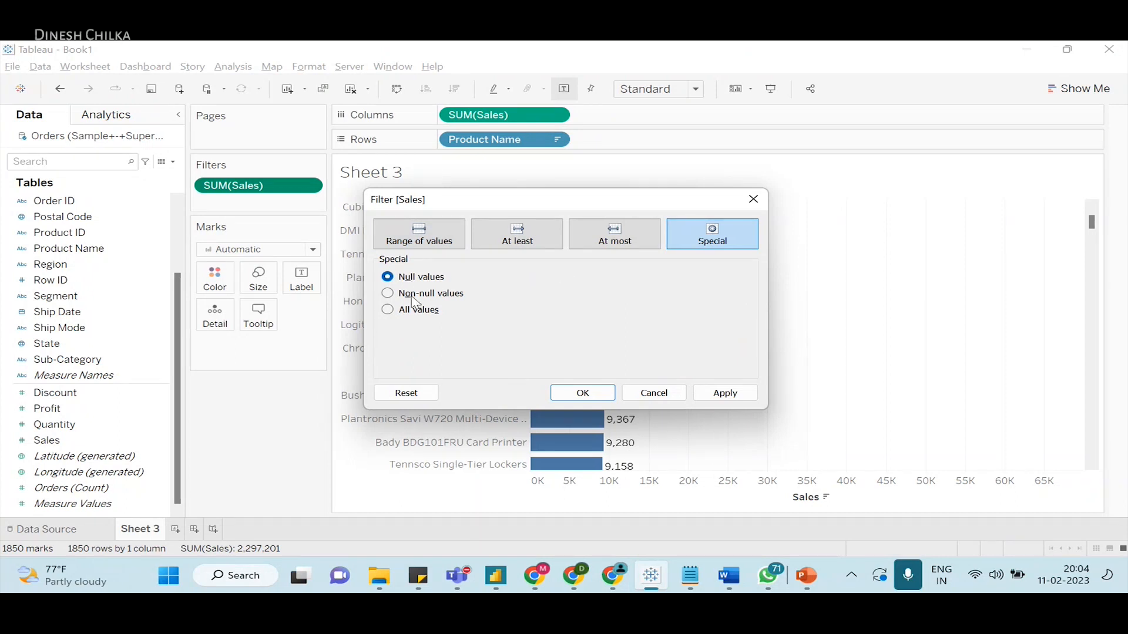
click(392, 296)
click(388, 310)
click(712, 389)
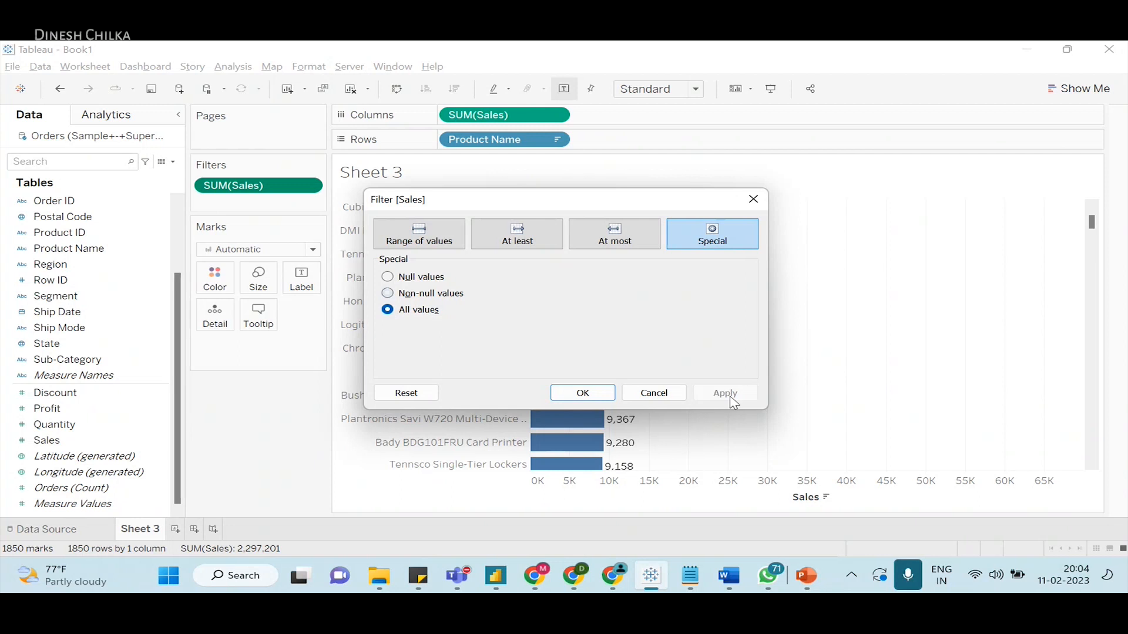
click(583, 393)
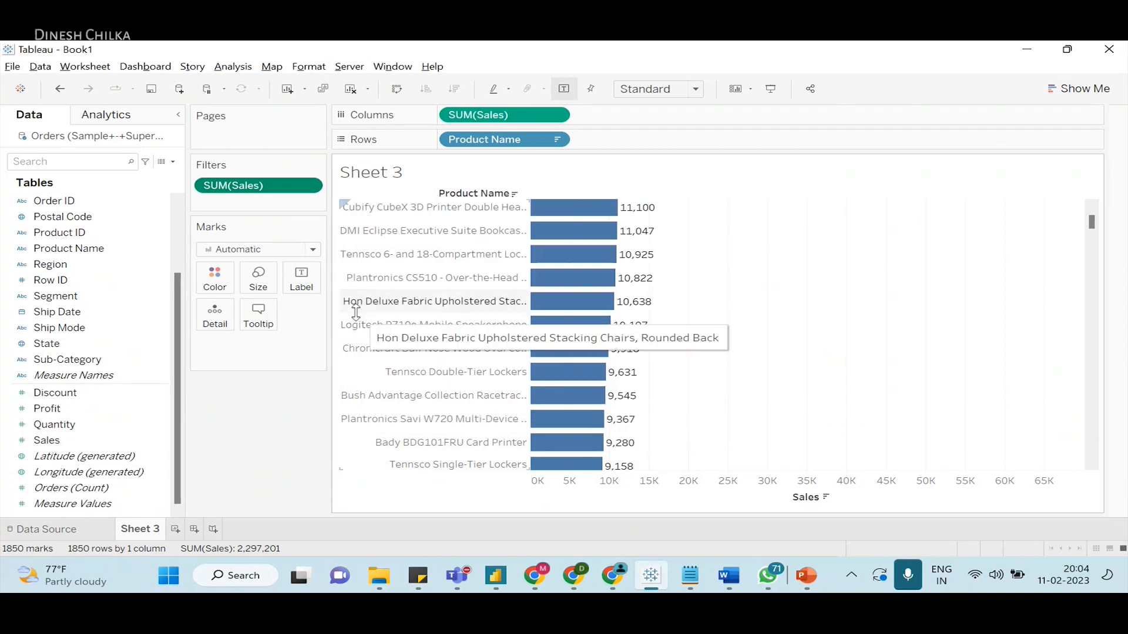
- Edit the Sales filter to keep only null values using the special condition
click(308, 187)
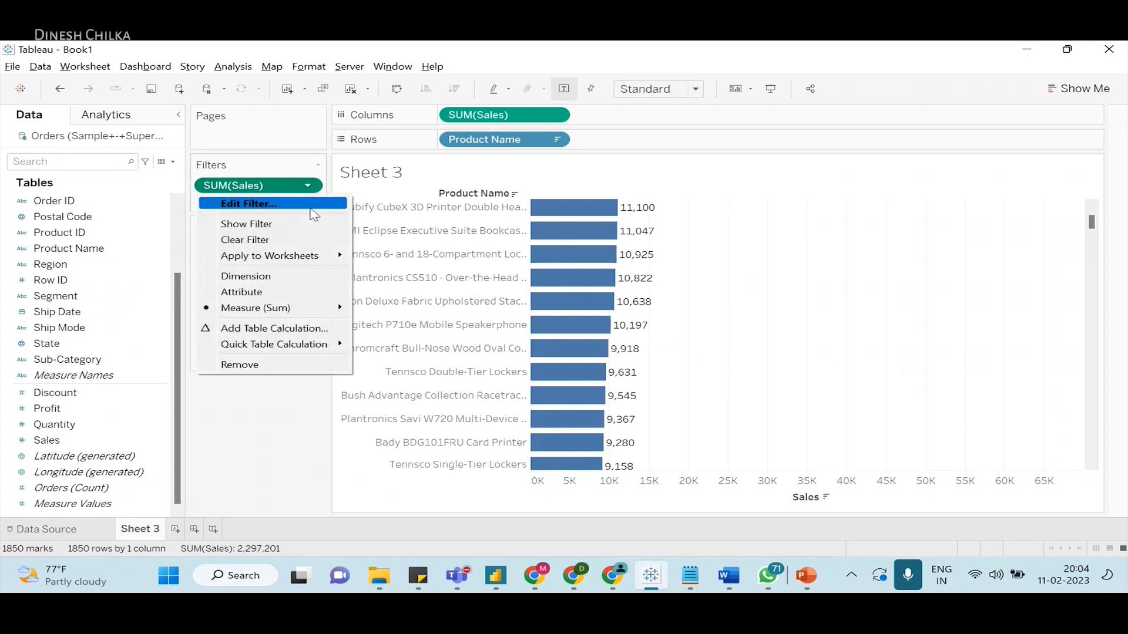
click(312, 206)
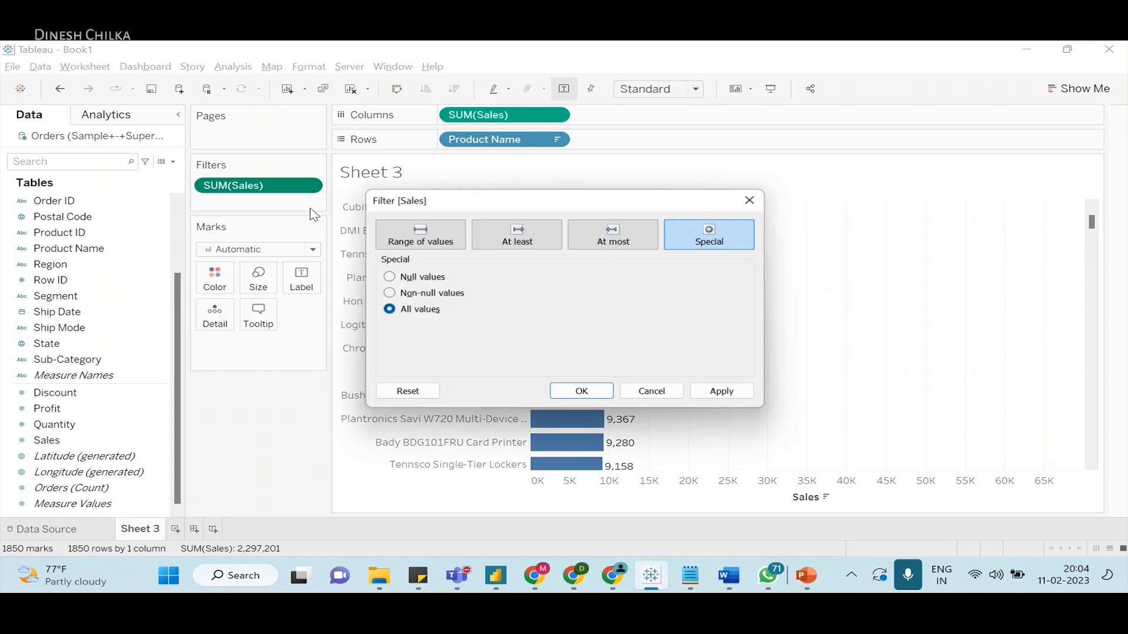
click(491, 238)
click(739, 245)
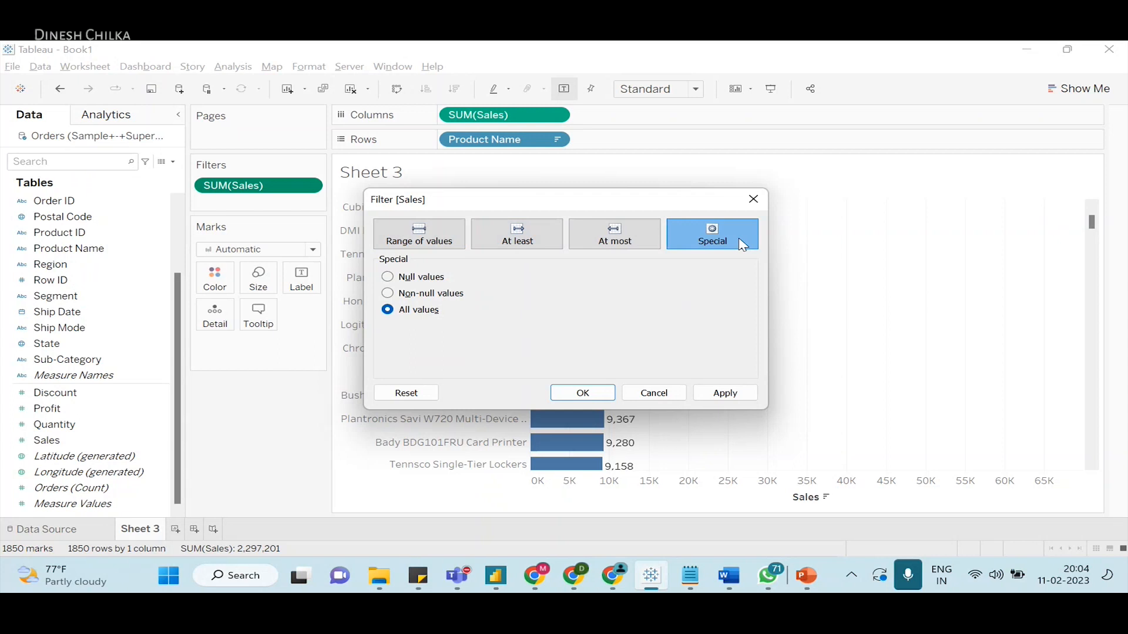
click(391, 278)
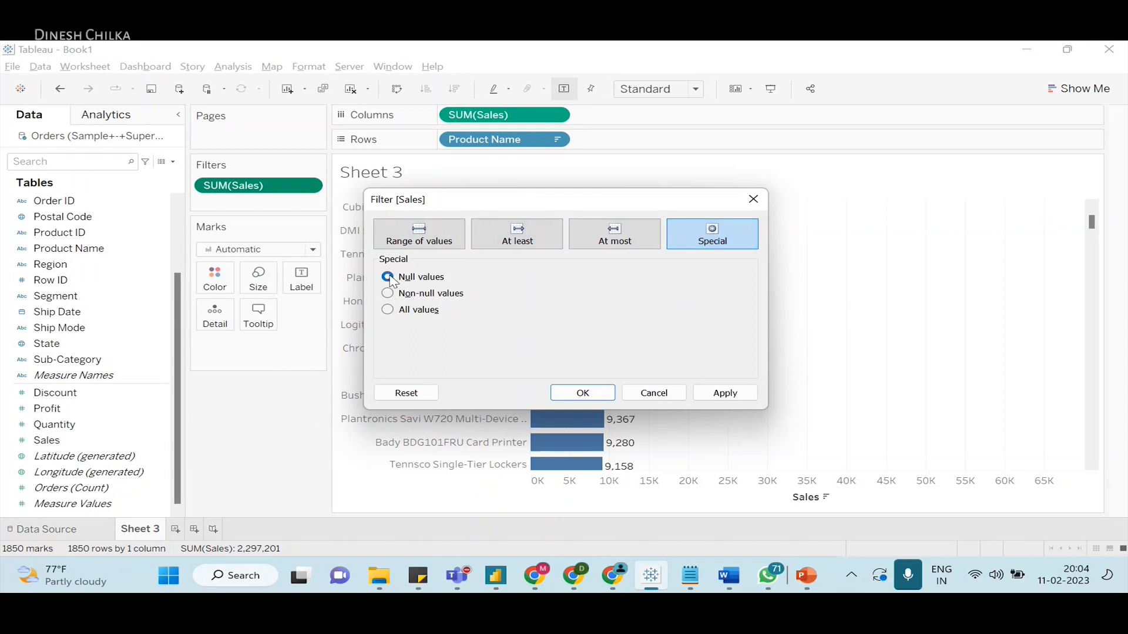
click(724, 394)
click(593, 404)
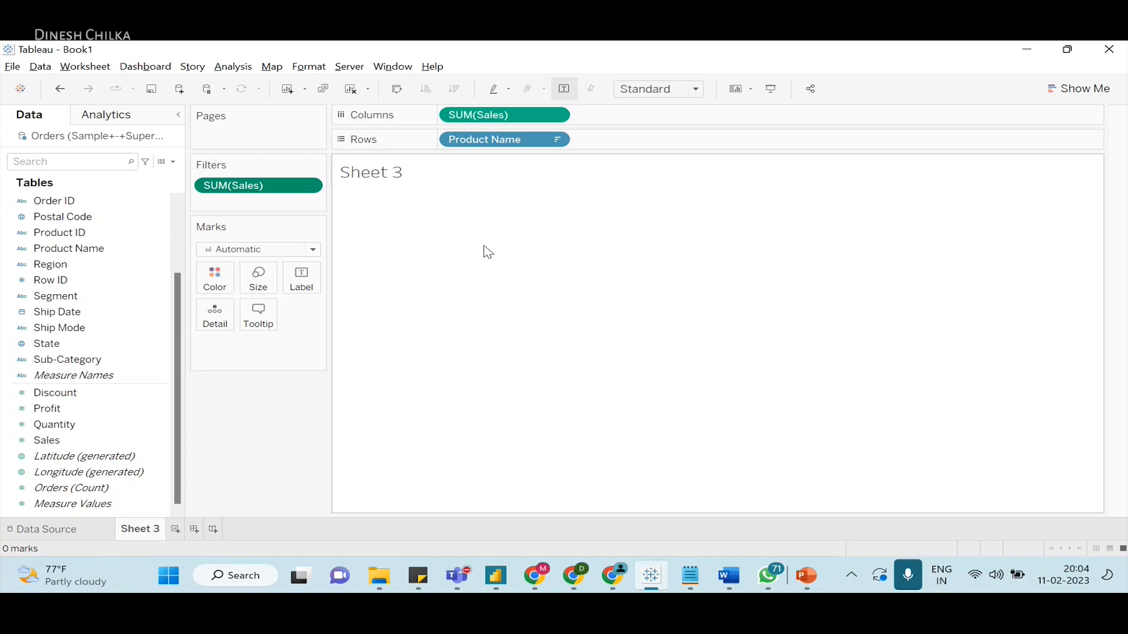
- Check the Sales filter's special condition settings and close them without making changes
click(306, 187)
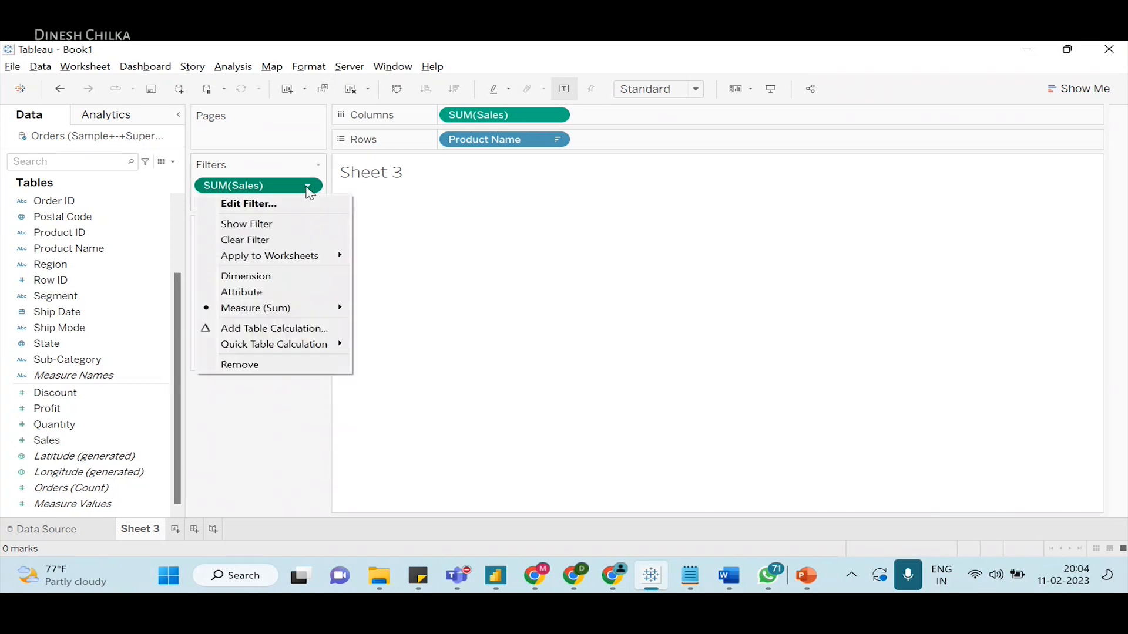
click(309, 201)
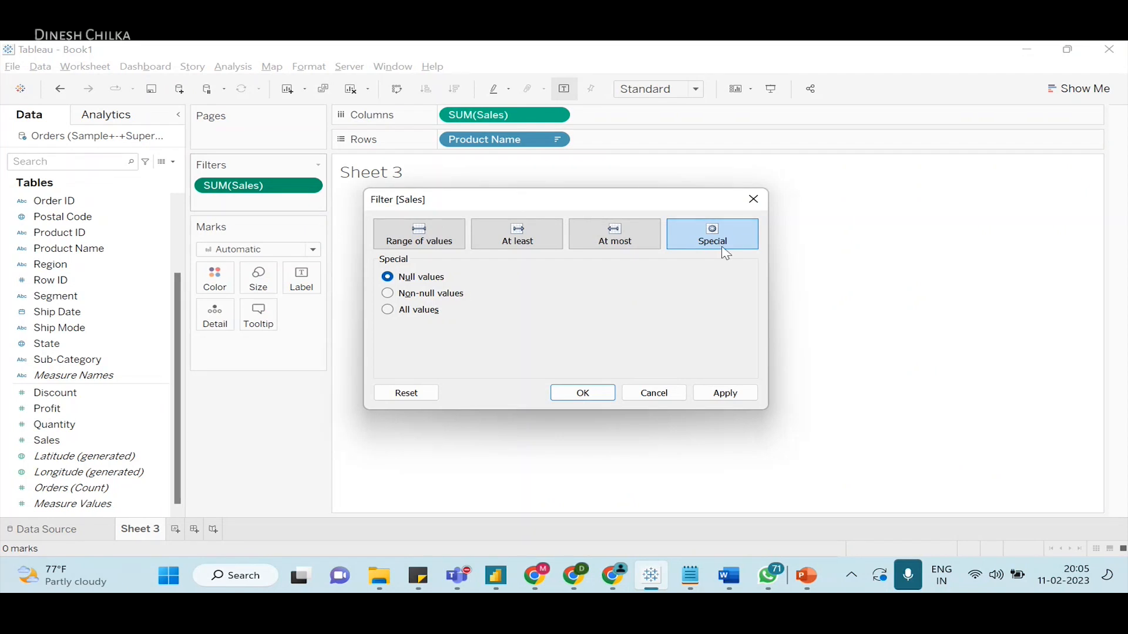
click(752, 200)
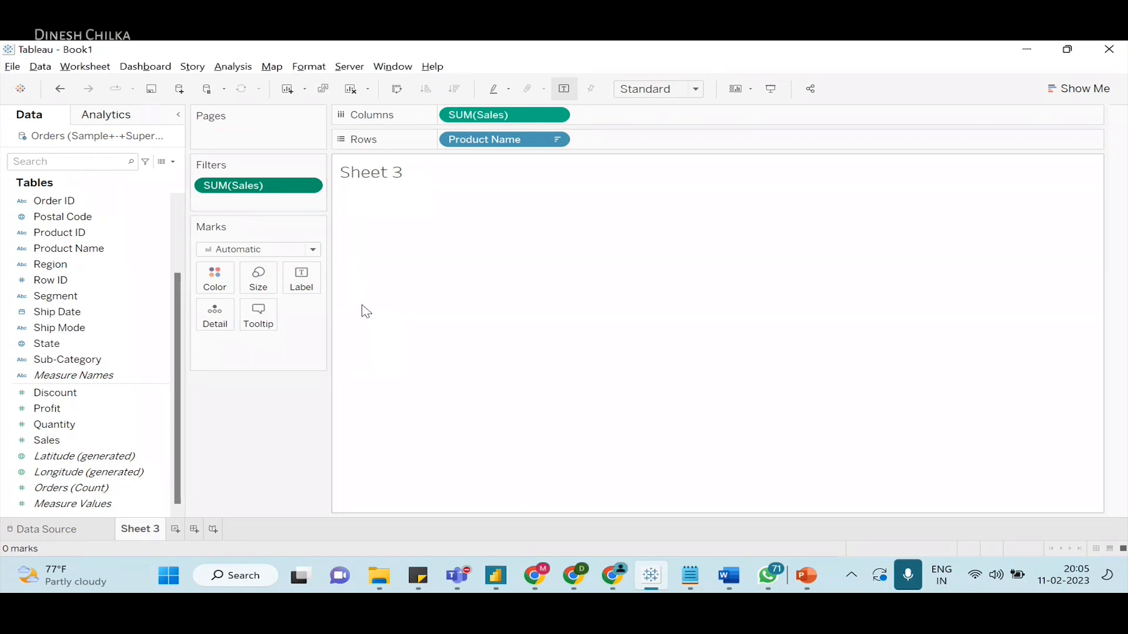
- Clear Sheet 3 by removing the Sales filter, Product Name from the rows and Sales from the columns
drag(258, 185, 262, 428)
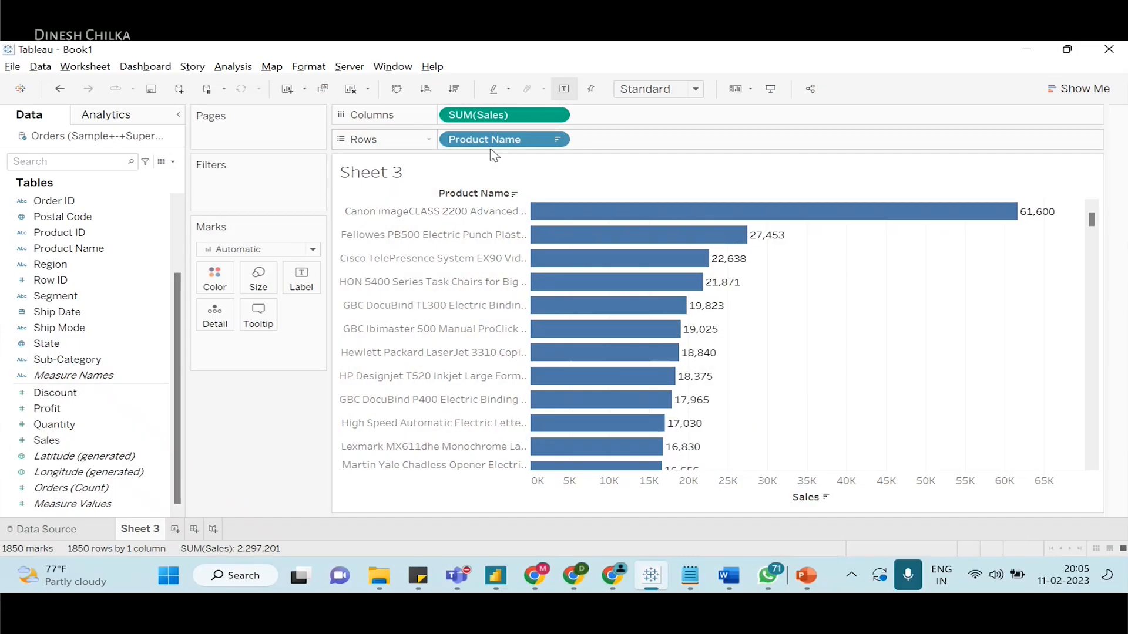
drag(496, 142, 227, 425)
key(alt+Tab)
key(alt+Tab)
click(55, 463)
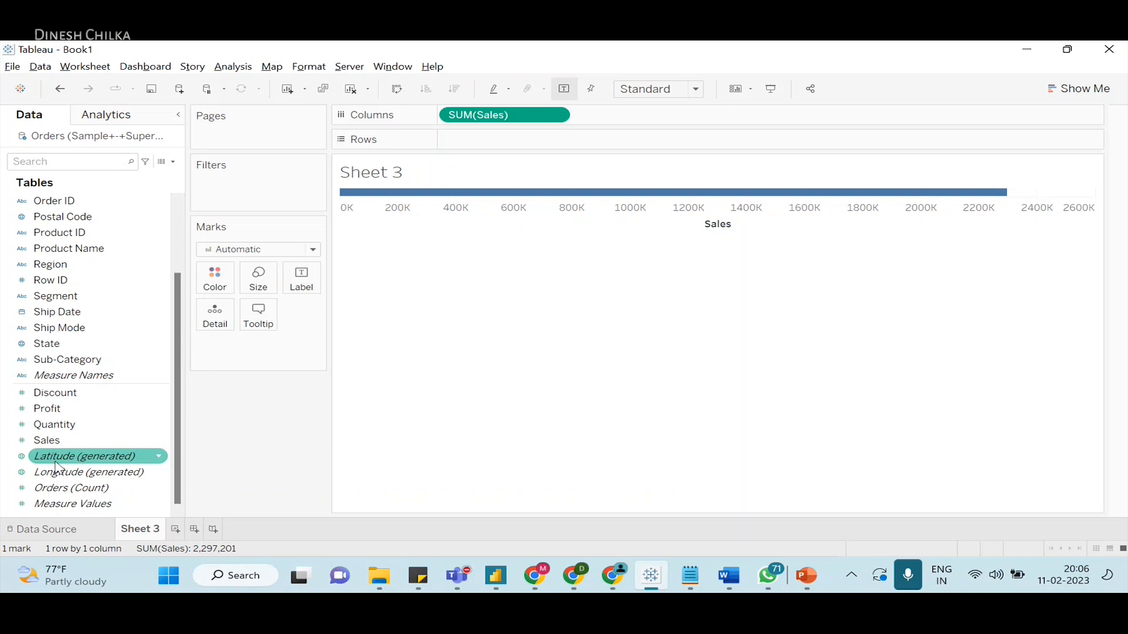
key(alt+Tab)
key(alt+Tab)
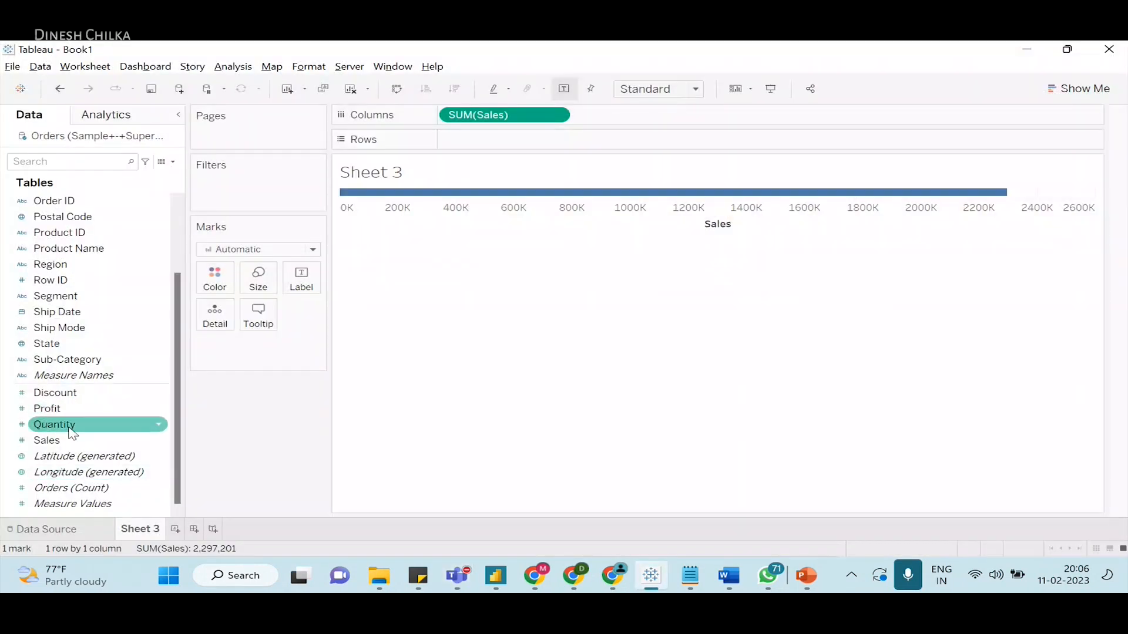
drag(47, 440, 292, 426)
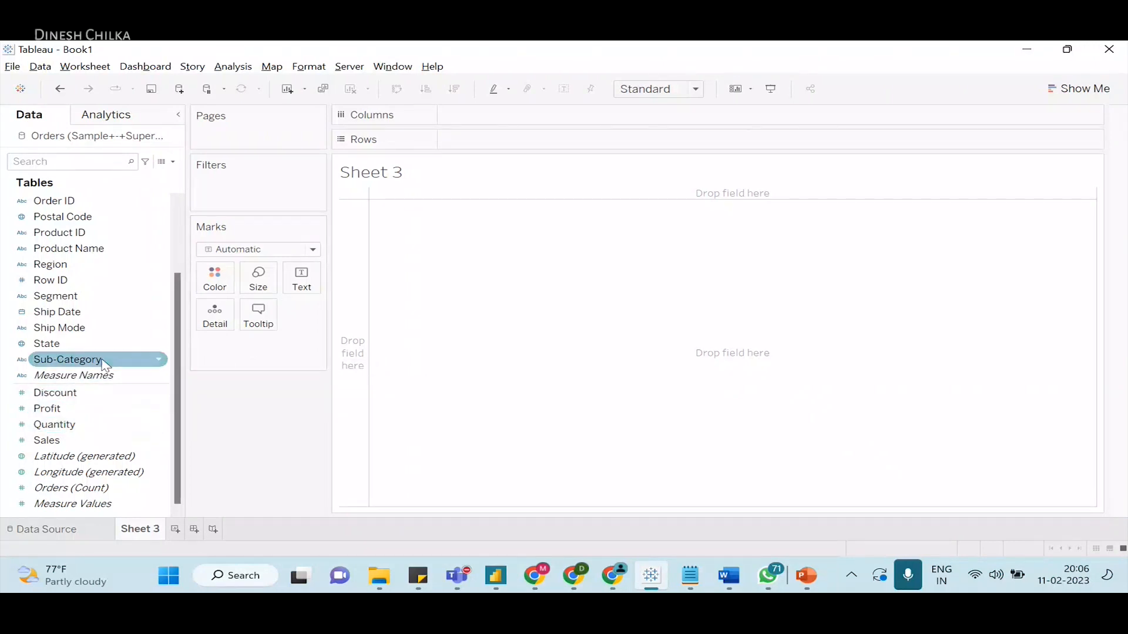
- Add Category to the rows of Sheet 3, followed by Sub-Category
scroll(92, 204, up, 2)
drag(97, 201, 513, 140)
scroll(23, 414, down, 3)
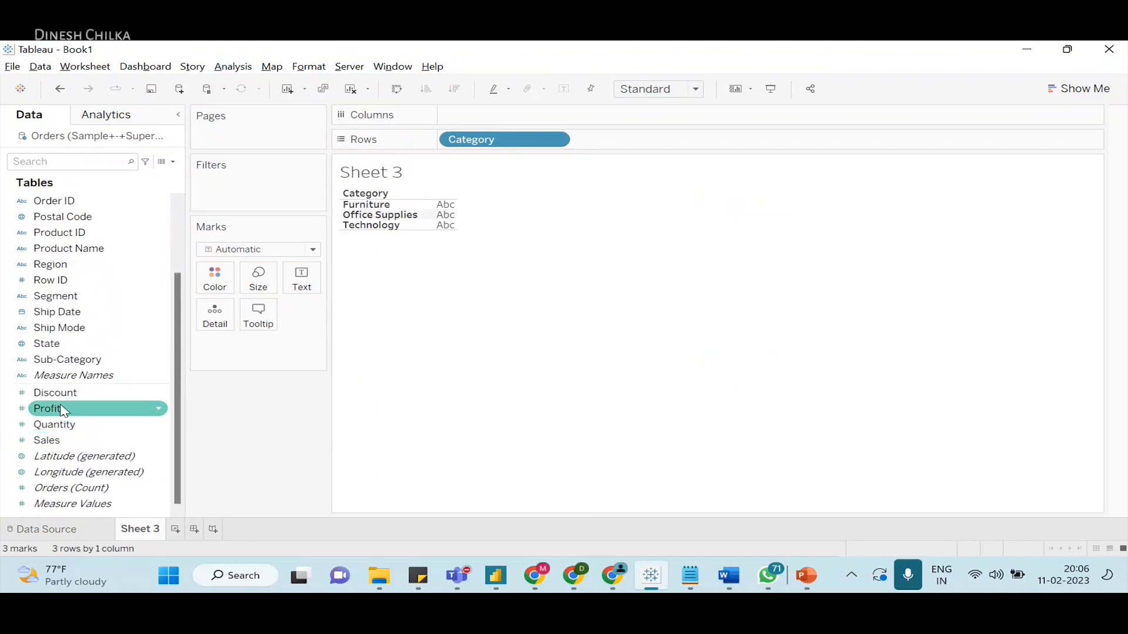
drag(58, 359, 633, 147)
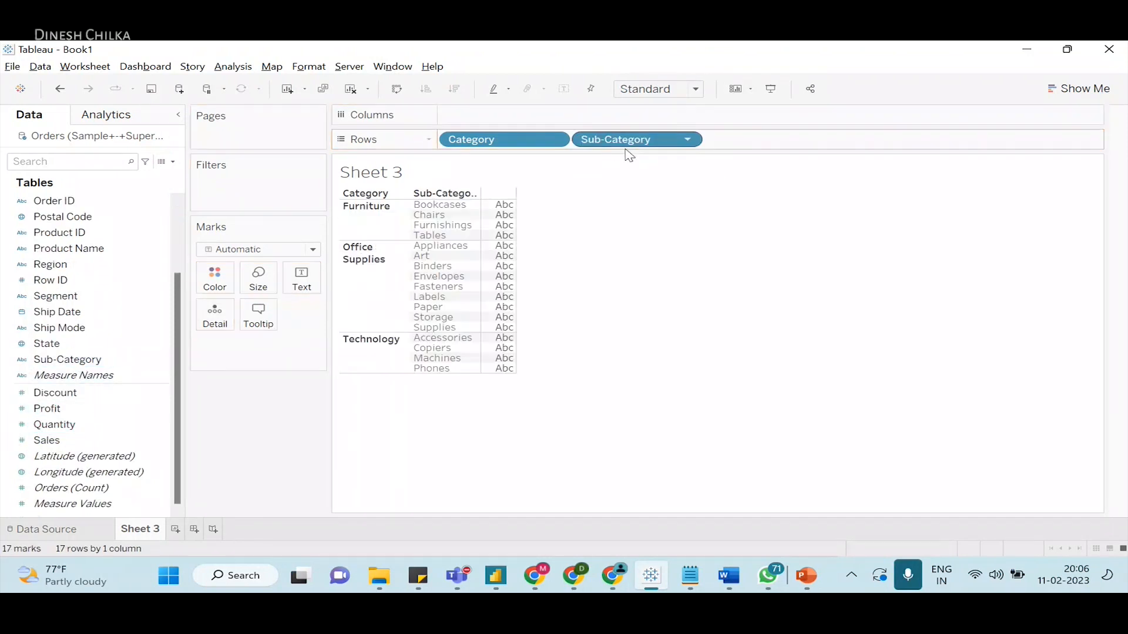
- Add Sales to the columns with the sub-categories sorted in descending order, and fit the chart to Entire View
drag(117, 440, 541, 114)
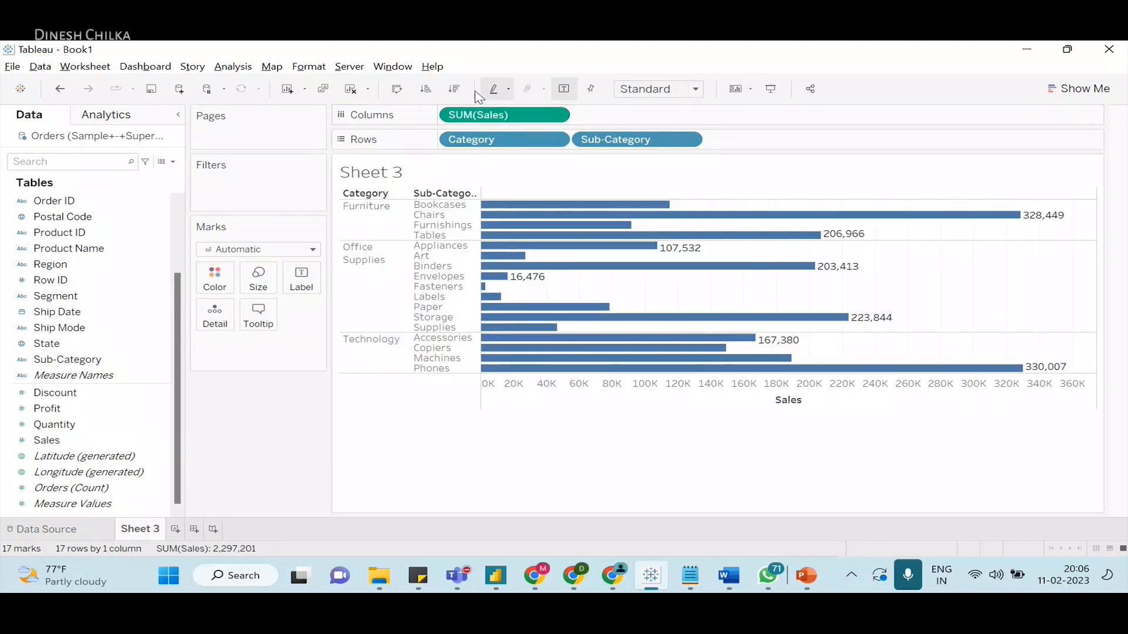
click(454, 88)
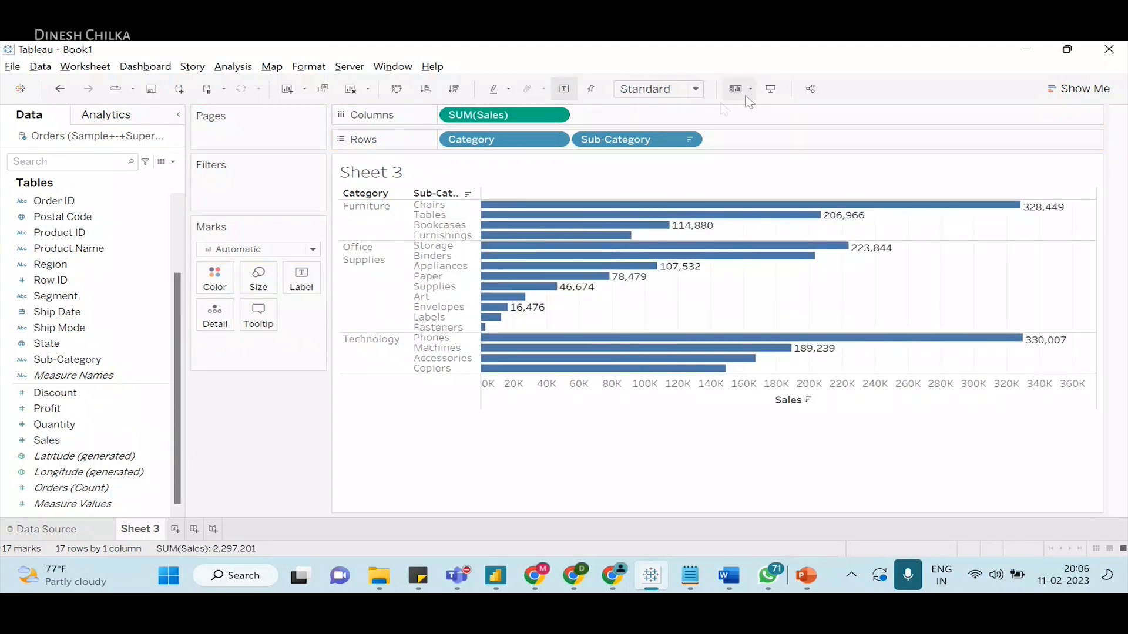
click(690, 89)
click(659, 144)
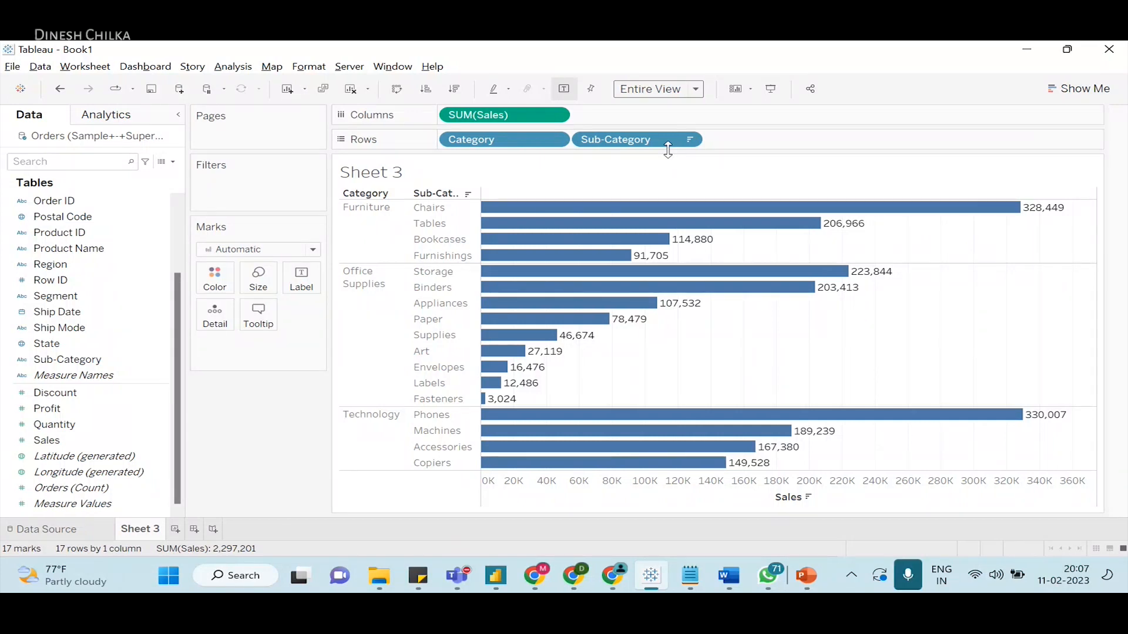
- Examine the leading sub-categories by Sales within Furniture, Office Supplies and Technology, and compare the categories as groups
click(452, 212)
click(451, 225)
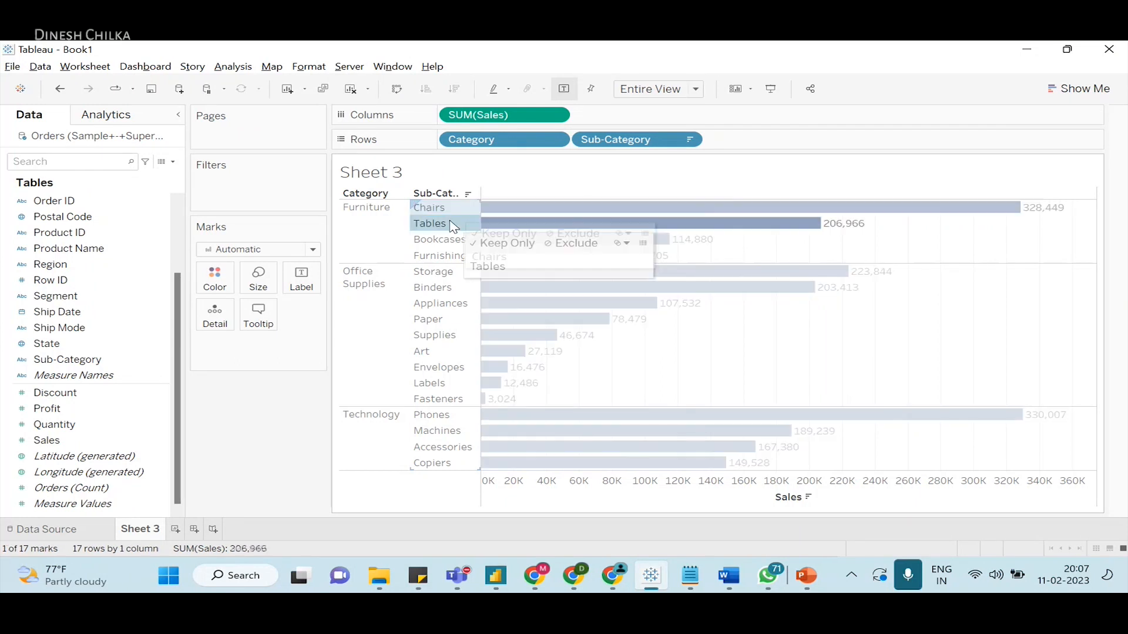
click(450, 239)
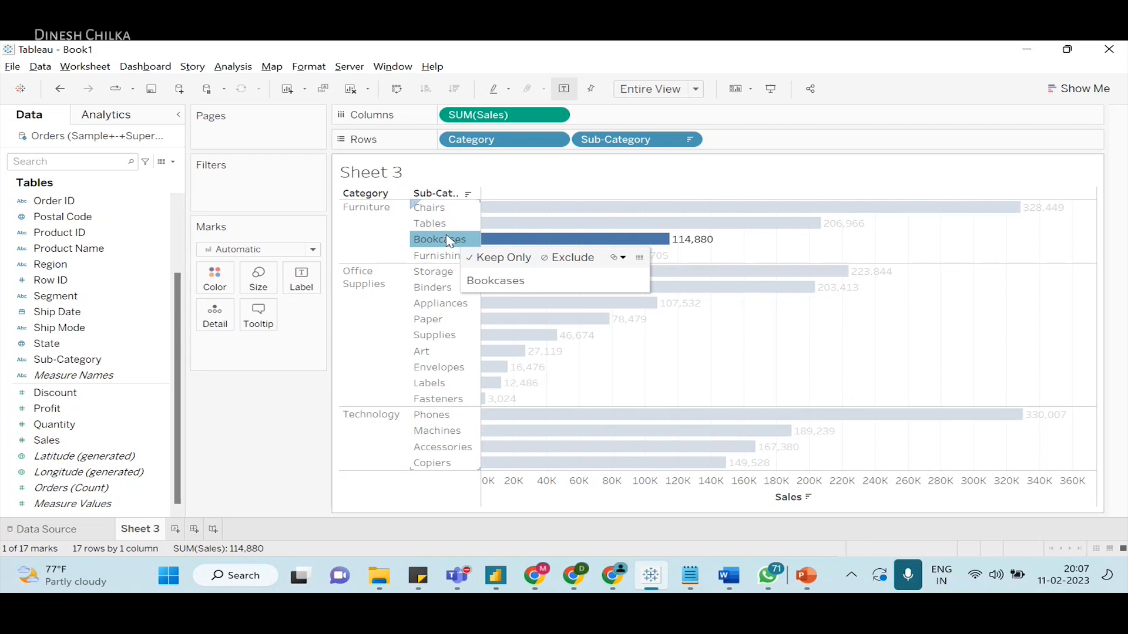
click(393, 323)
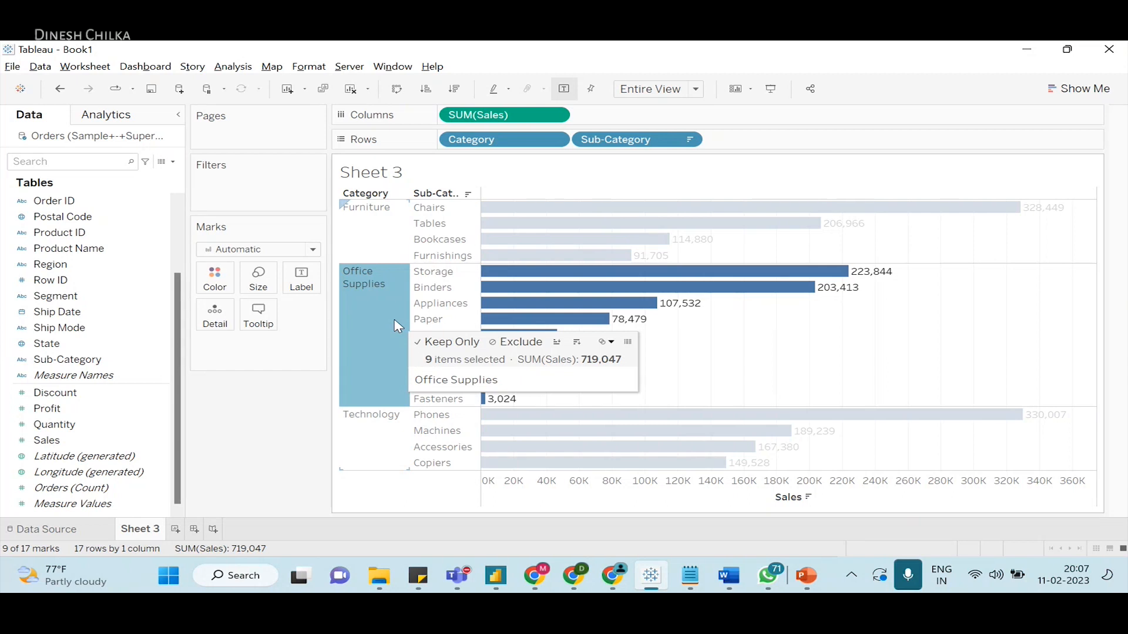
click(470, 274)
click(459, 289)
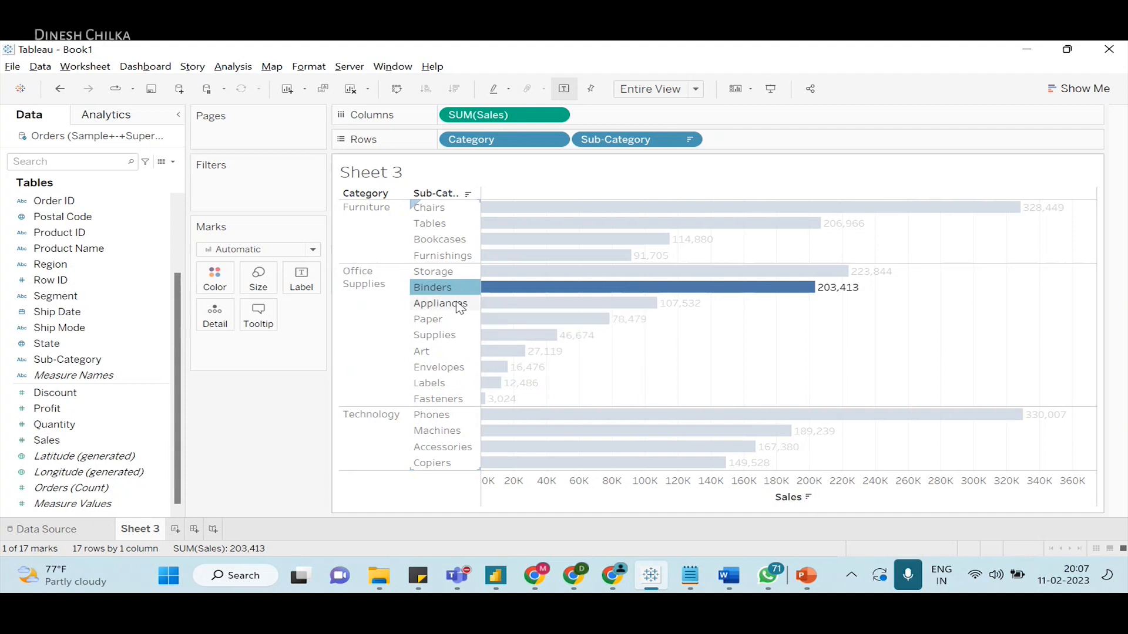
click(460, 304)
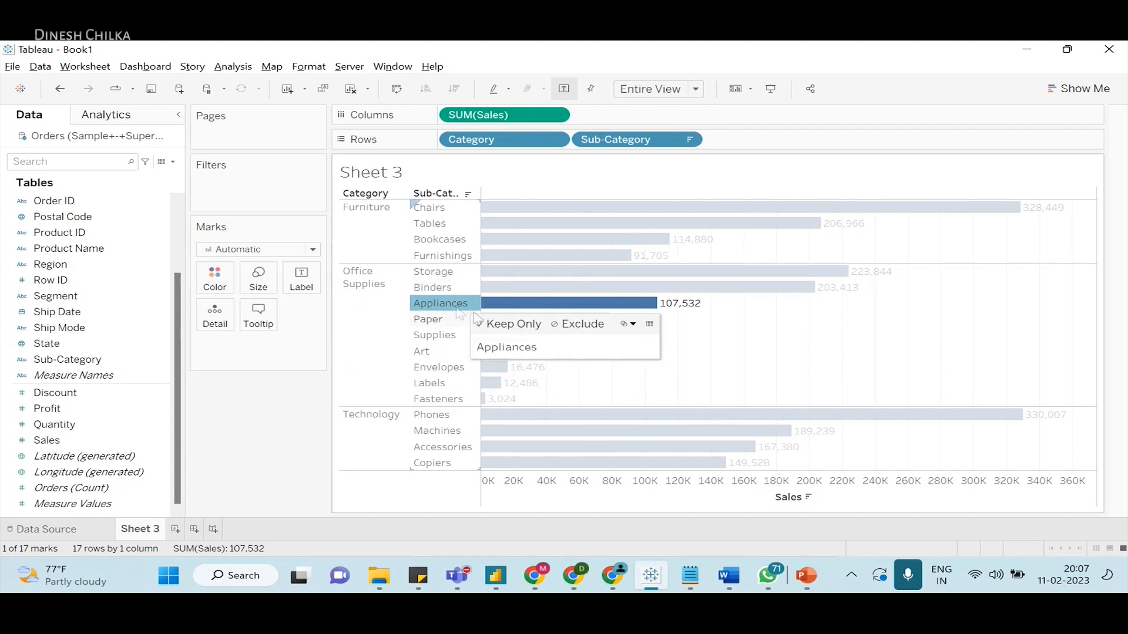
click(469, 422)
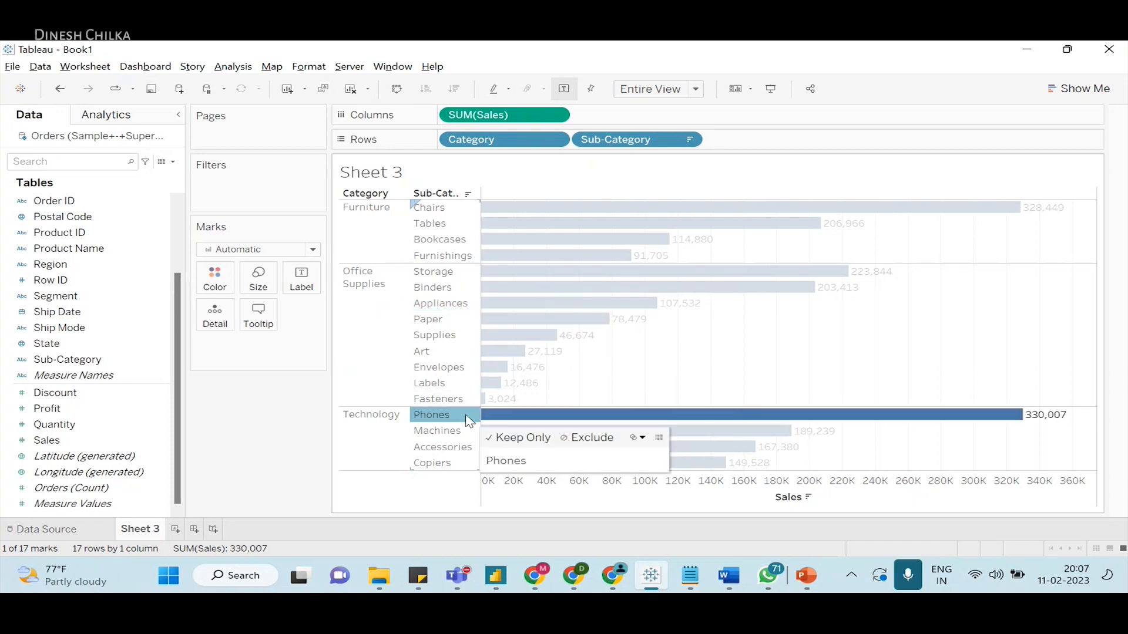
click(469, 433)
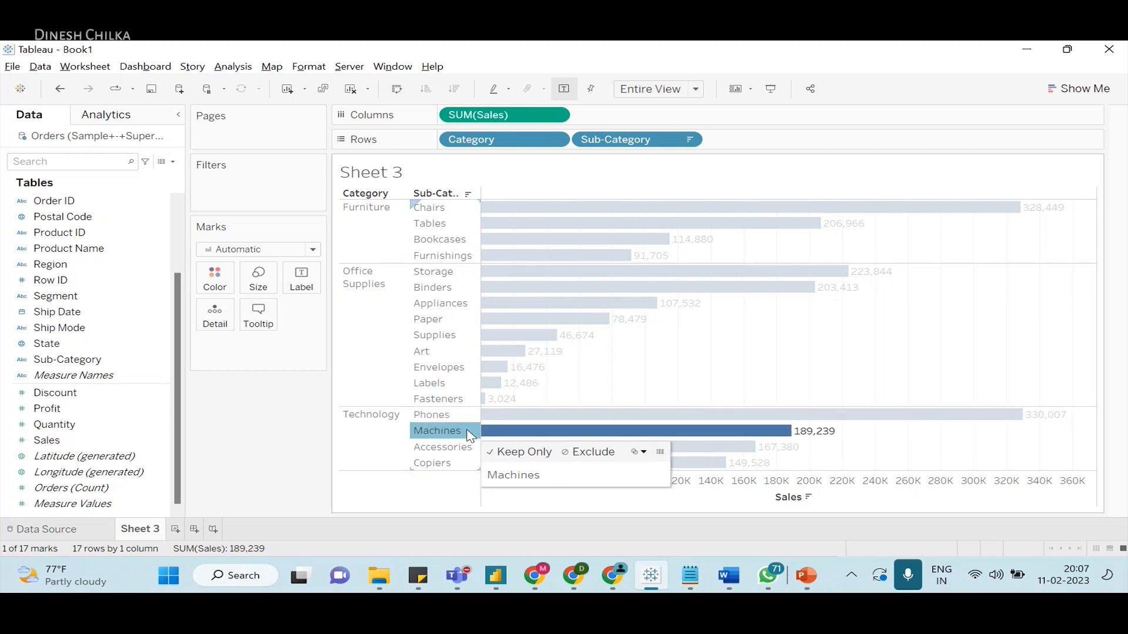
click(470, 450)
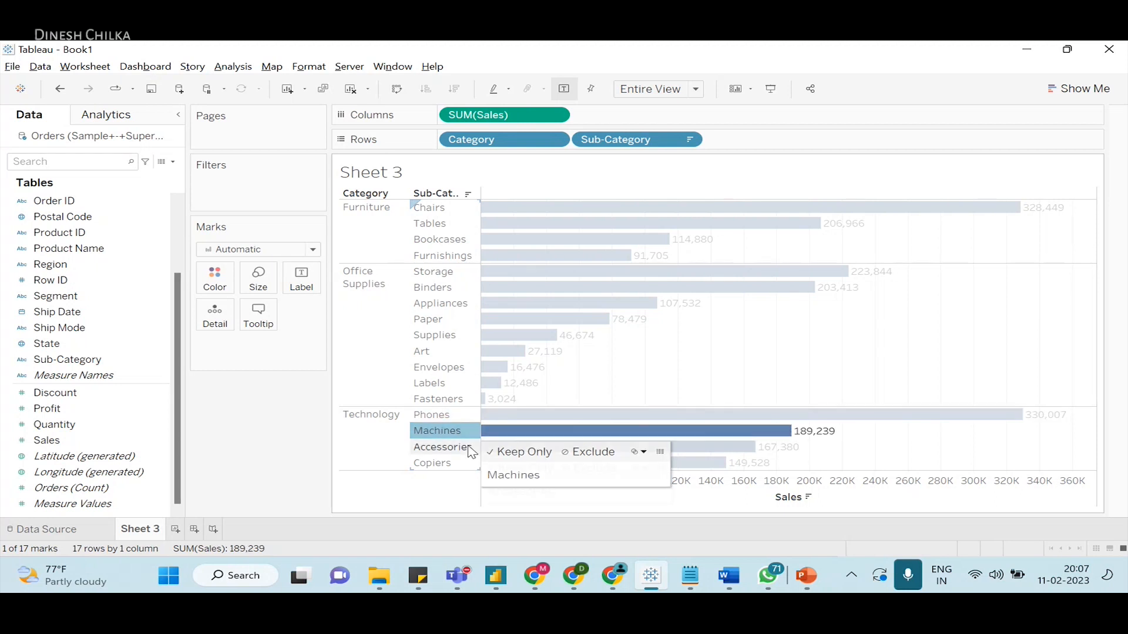
click(388, 438)
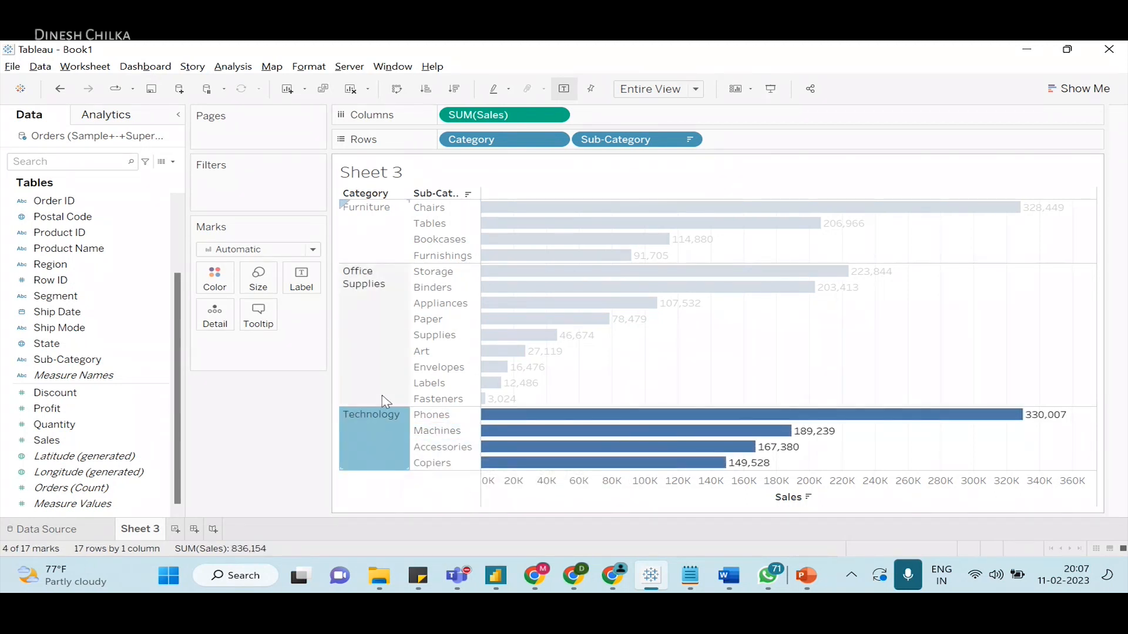
click(379, 230)
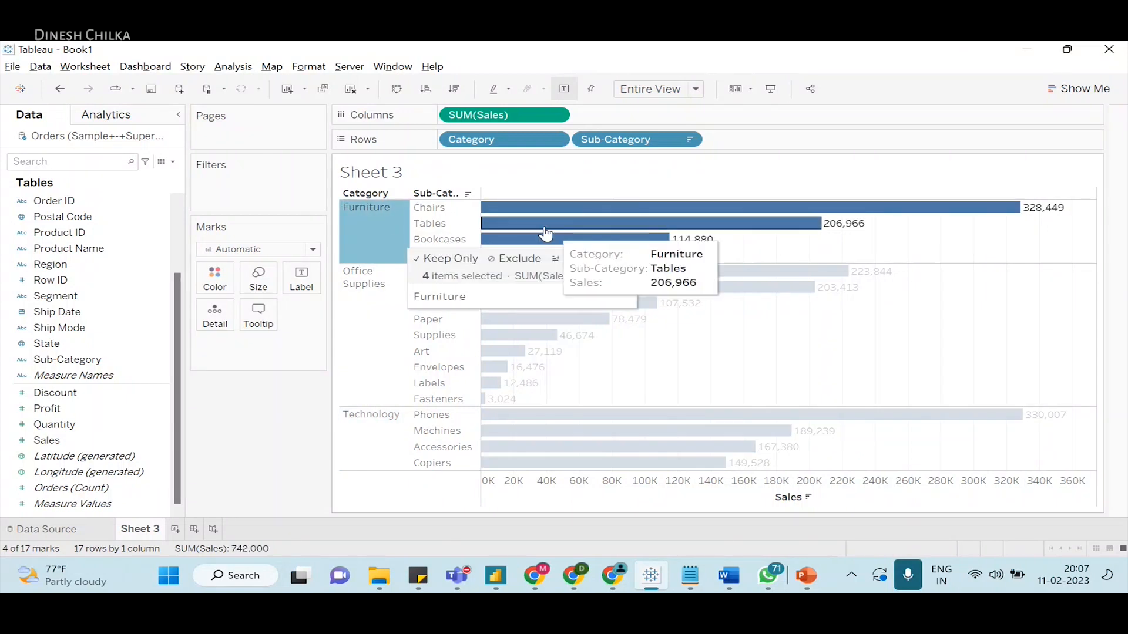
mouse_move(368, 233)
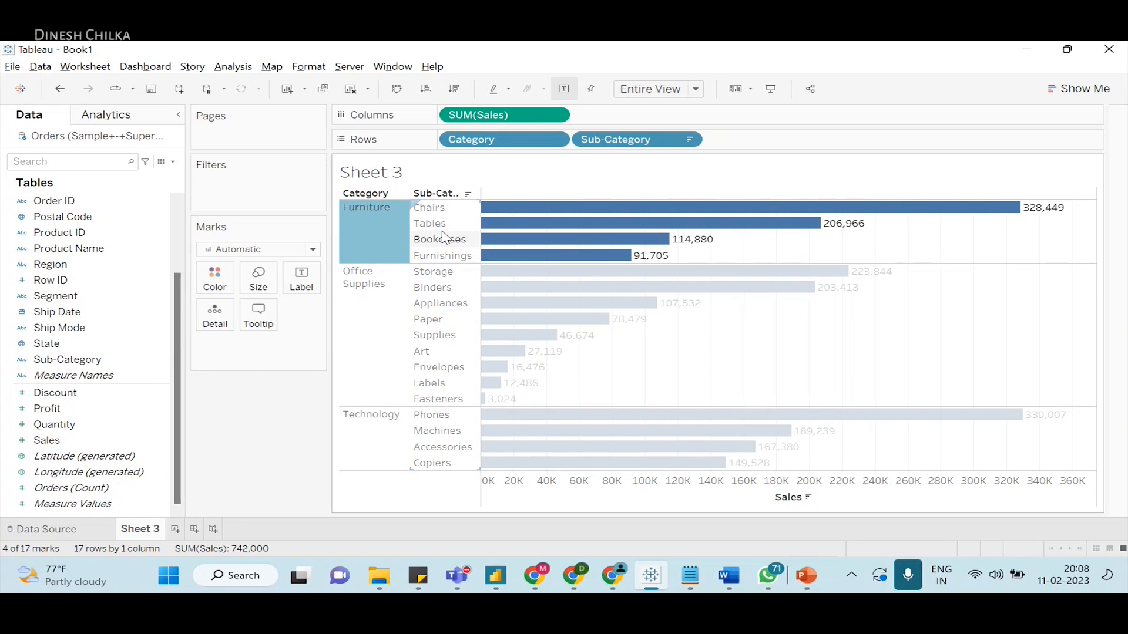
click(294, 405)
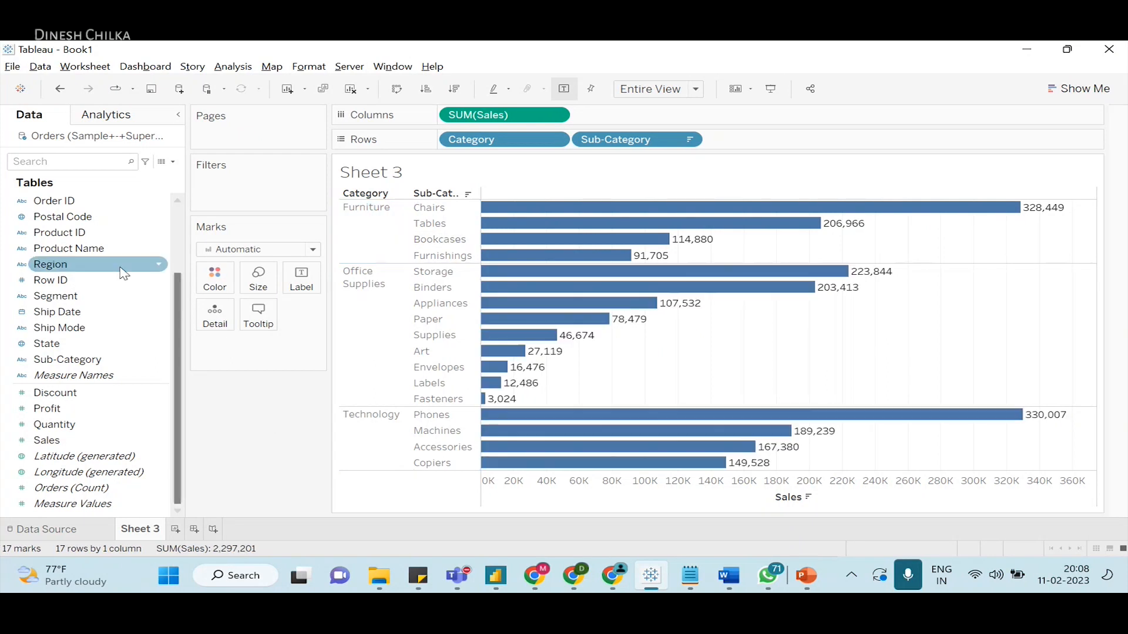
- Color the bars by Category and give them a black border
scroll(123, 273, up, 3)
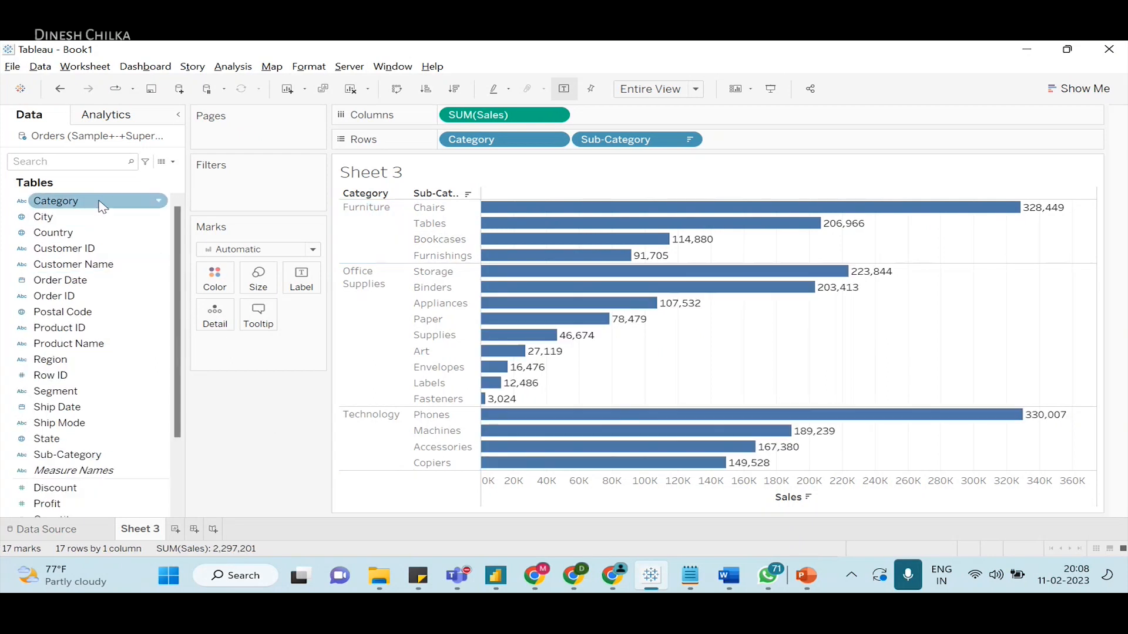
drag(103, 205, 226, 281)
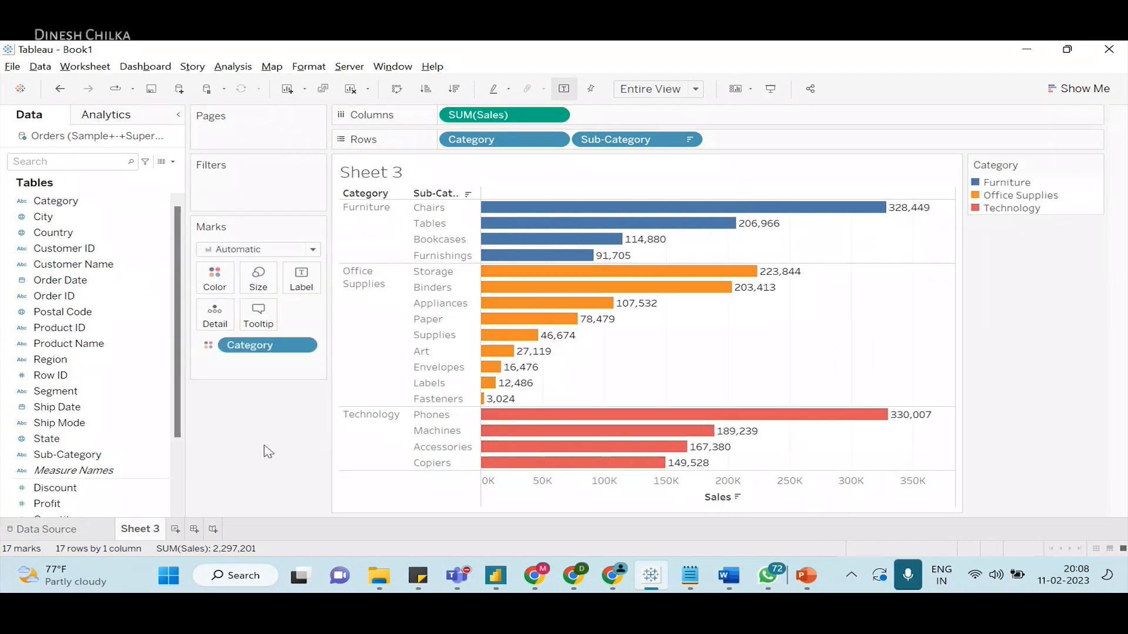
click(214, 278)
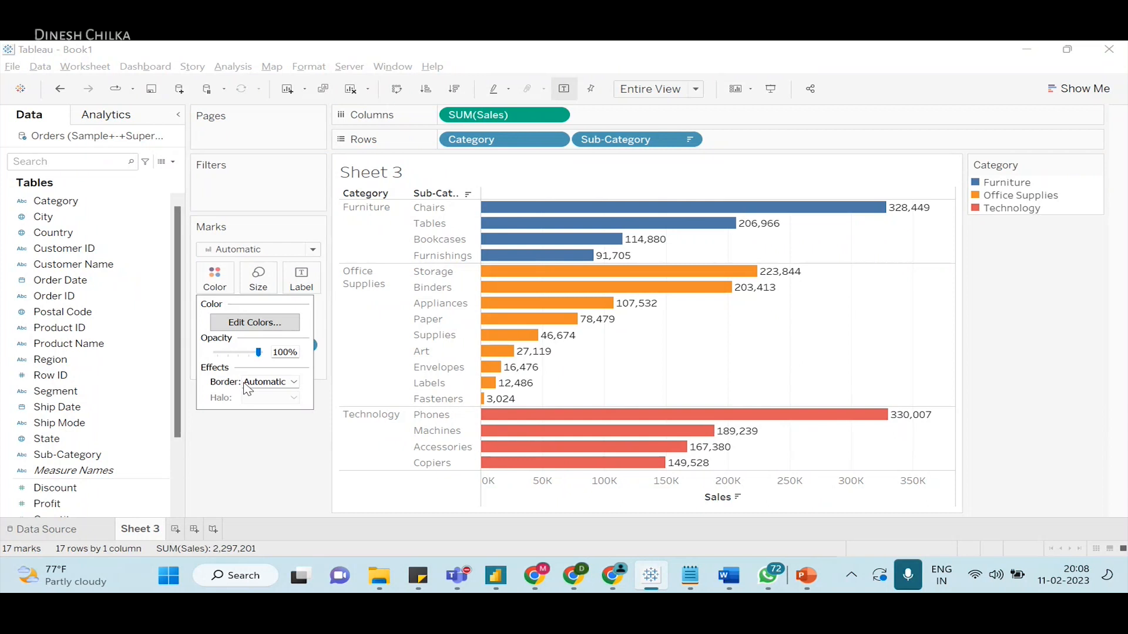
click(273, 384)
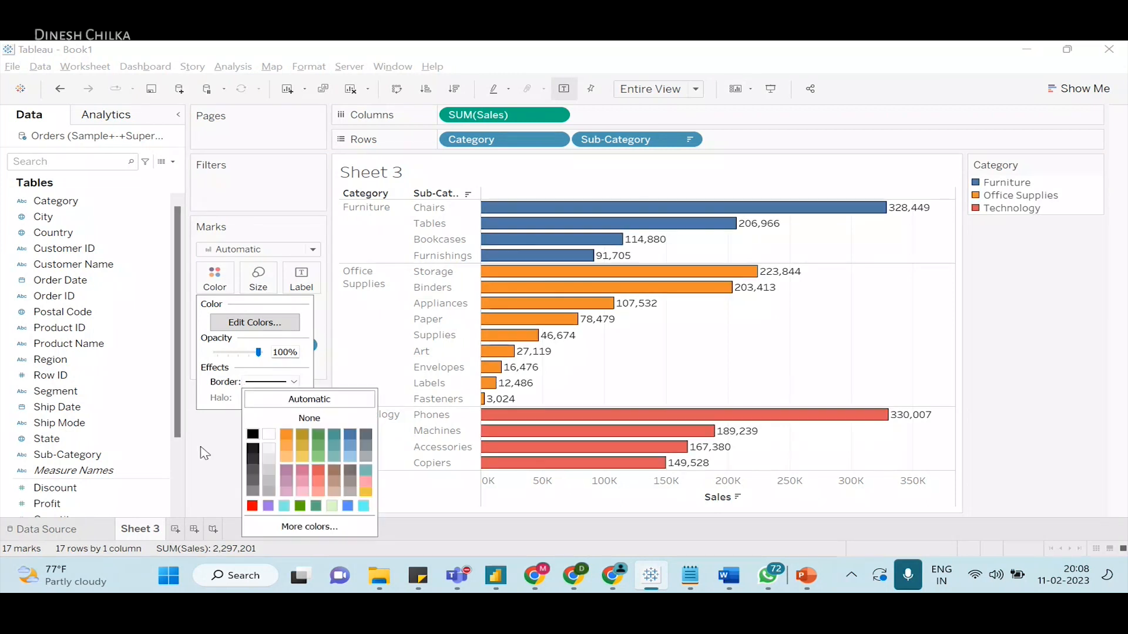
click(204, 453)
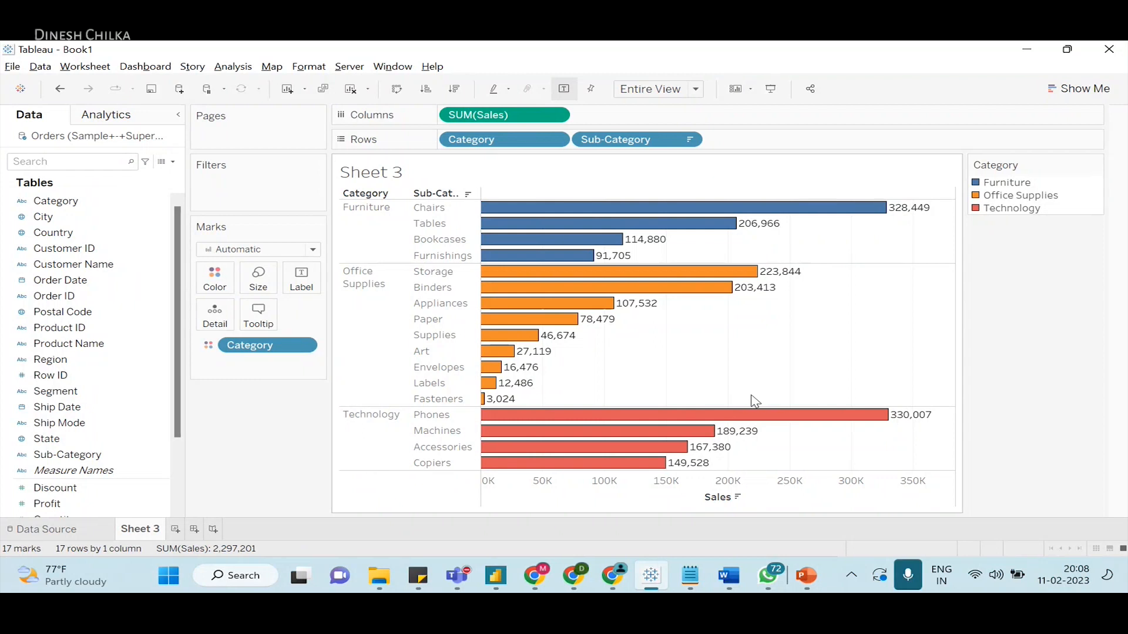
mouse_move(492, 346)
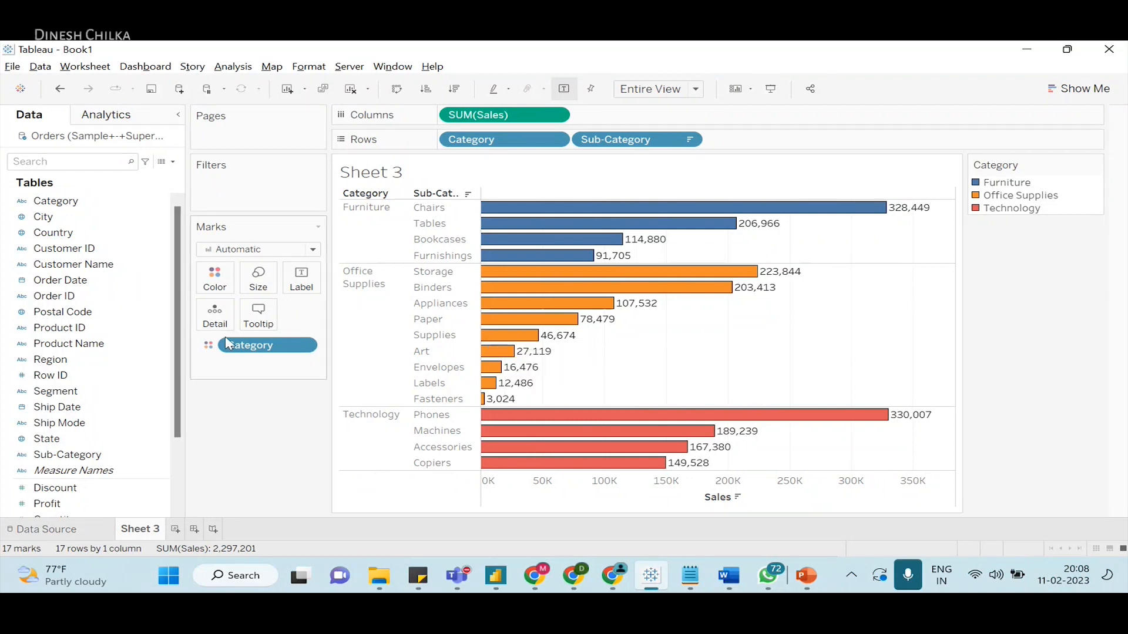
click(40, 282)
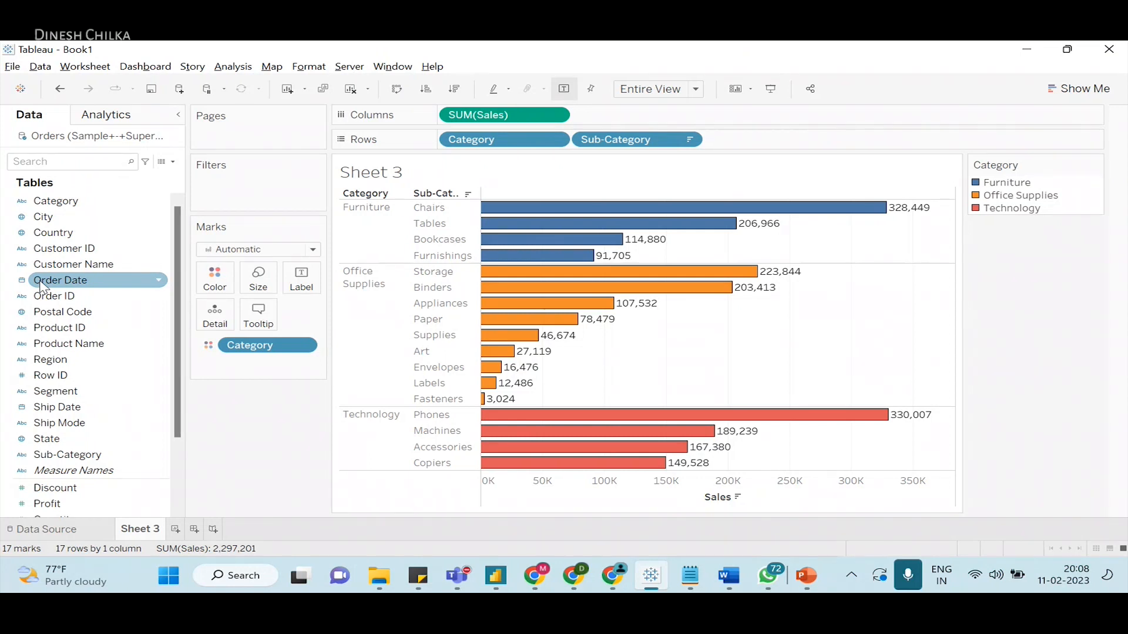
key(alt+Tab)
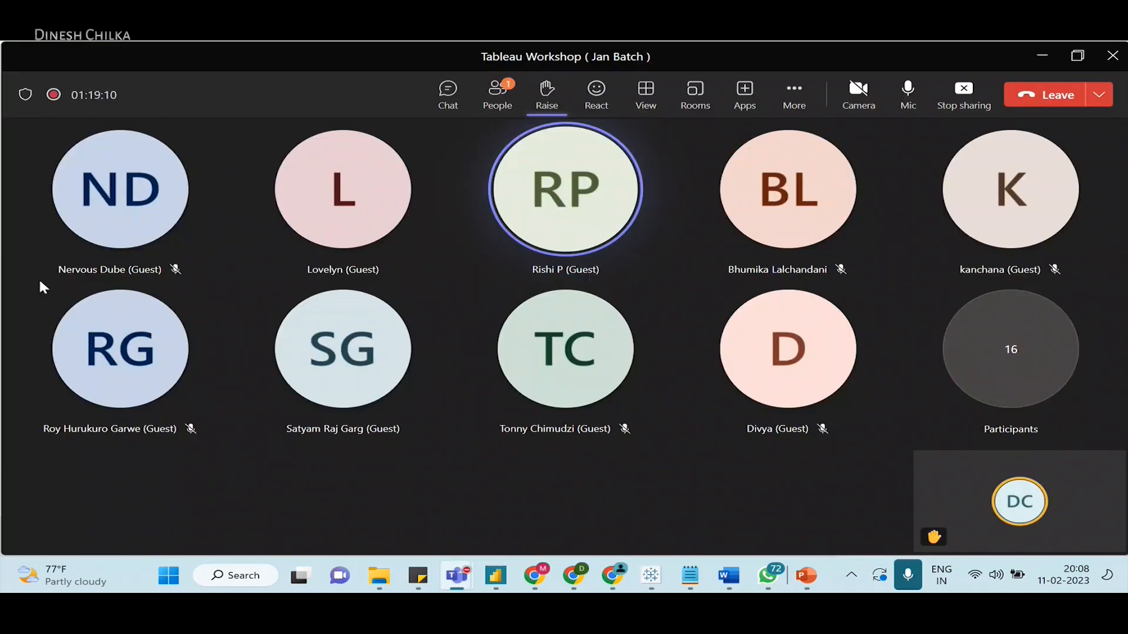
key(alt+Tab)
key(alt+Tab)
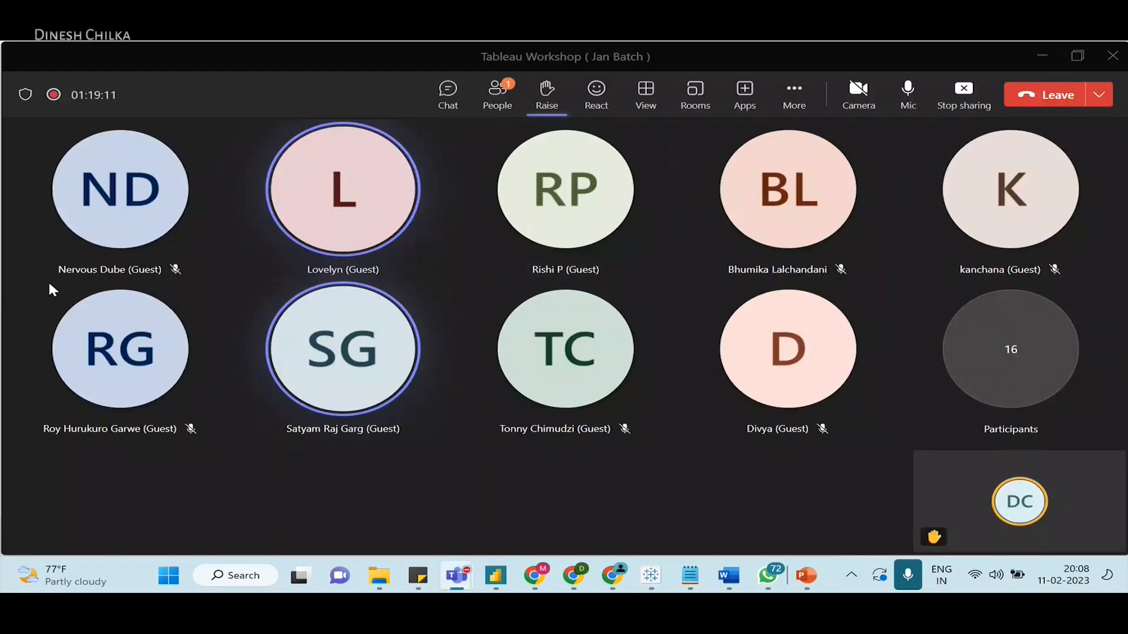
key(alt+Tab)
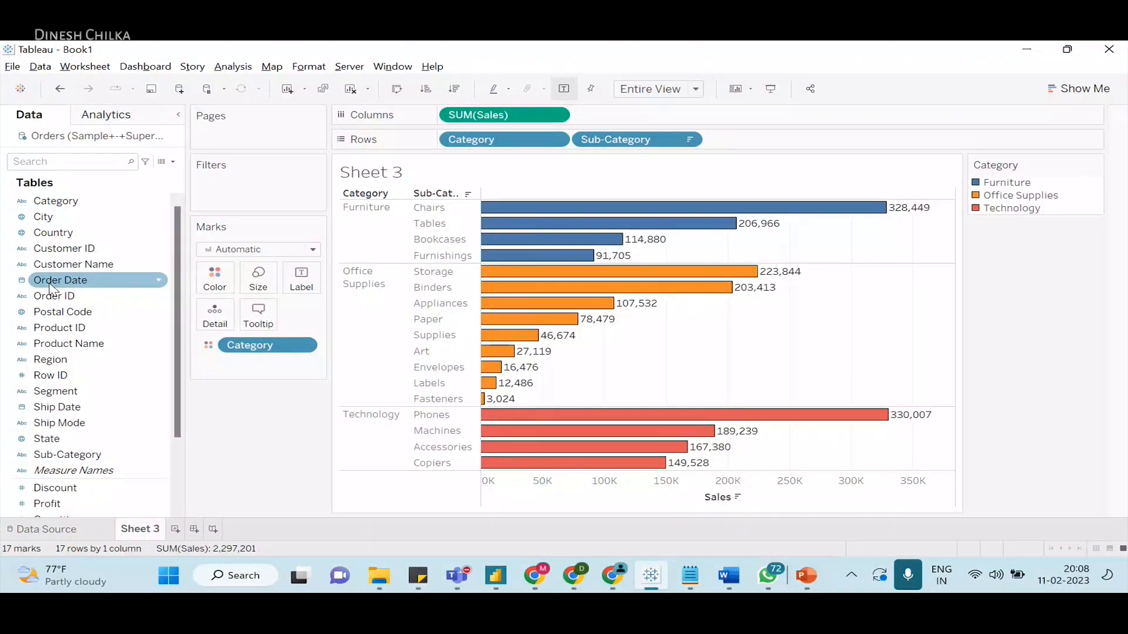
drag(56, 201, 231, 185)
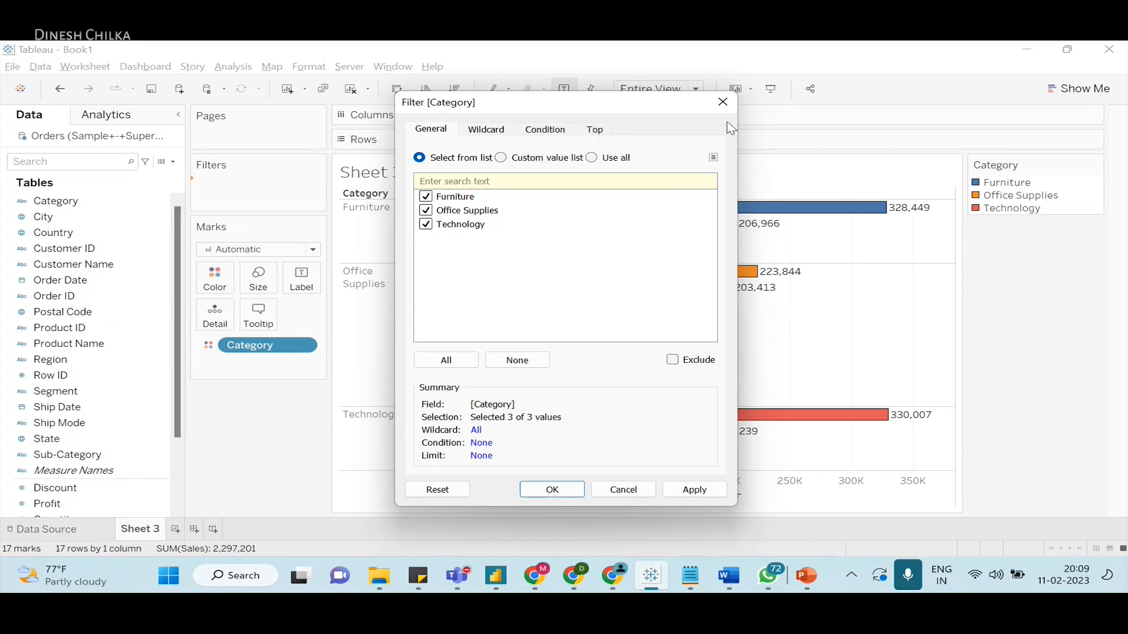
click(723, 102)
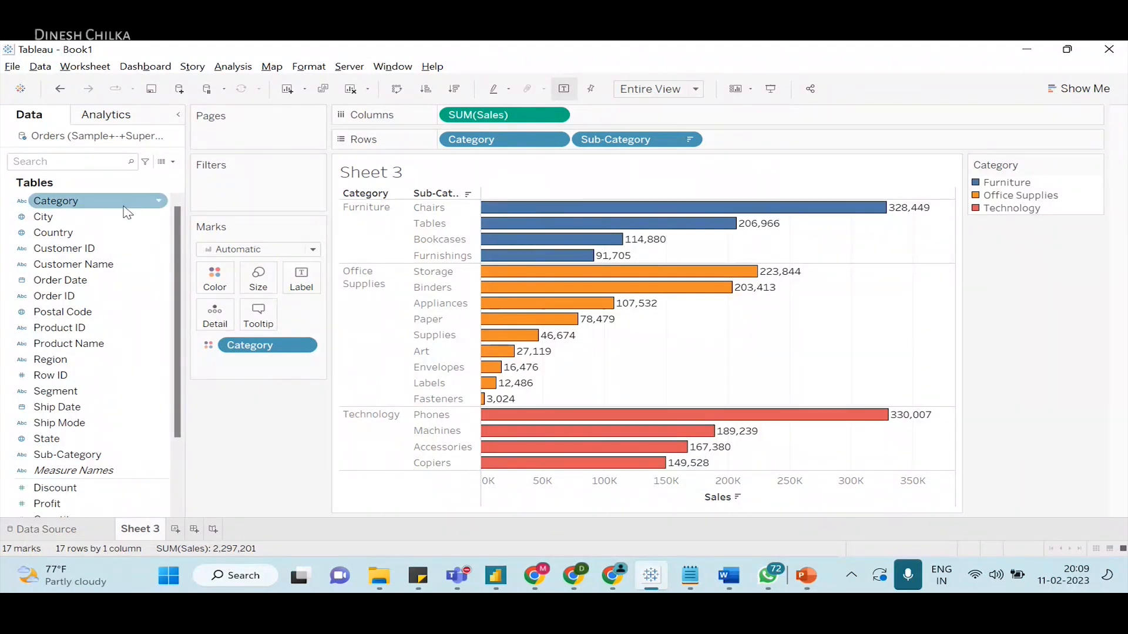
- Filter Sub-Category by field to the top 3 by sum of Sales
drag(102, 461, 278, 196)
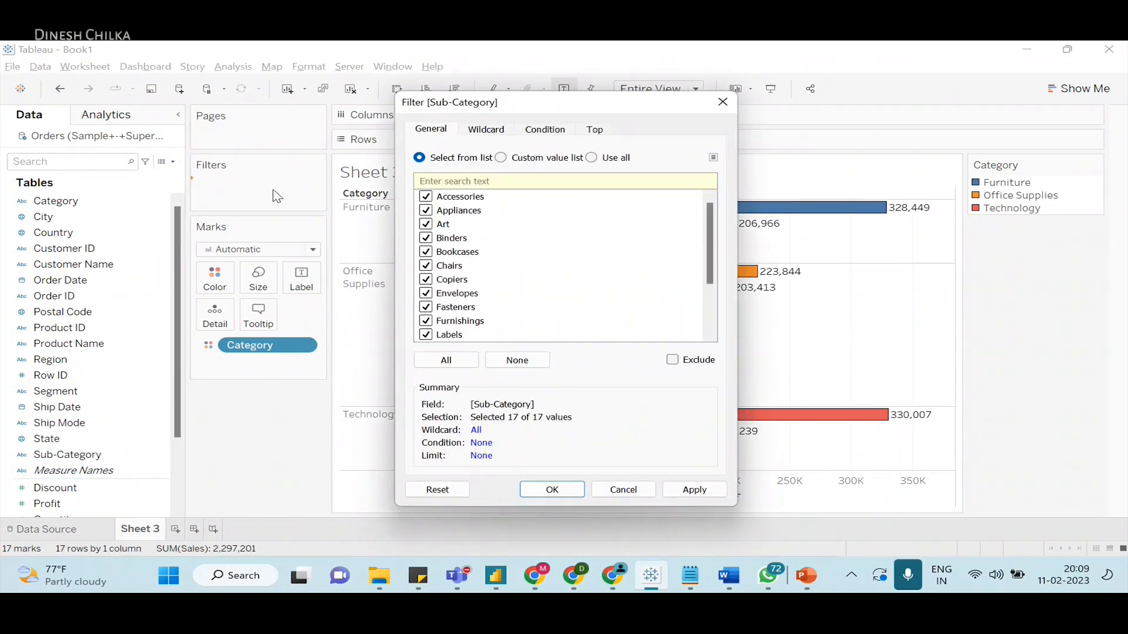
click(595, 130)
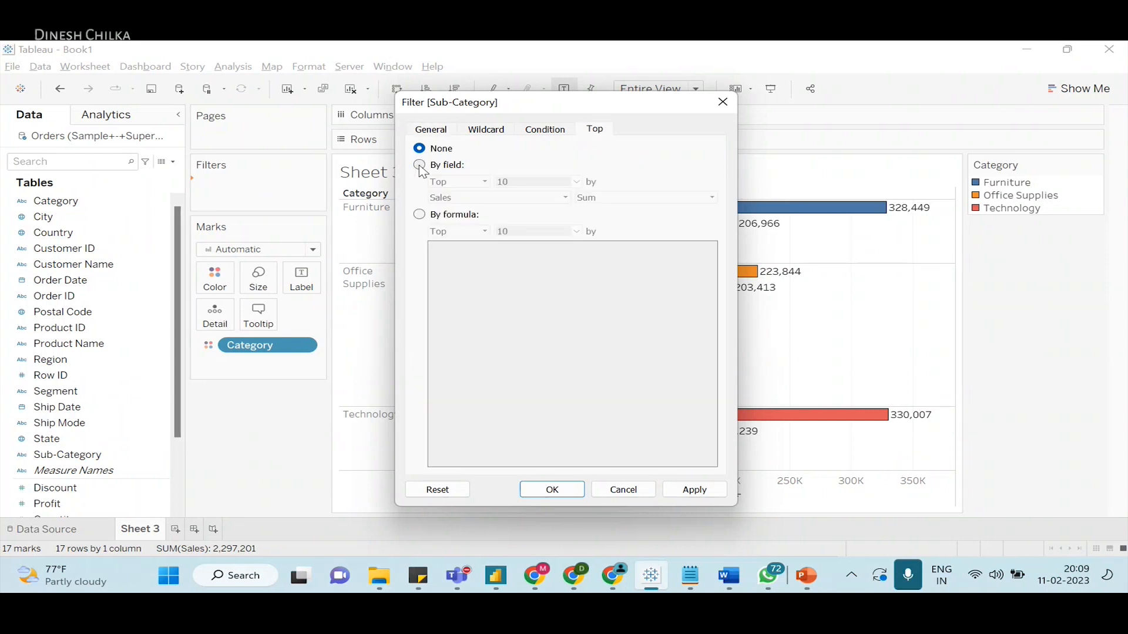
double_click(546, 179)
text(3)
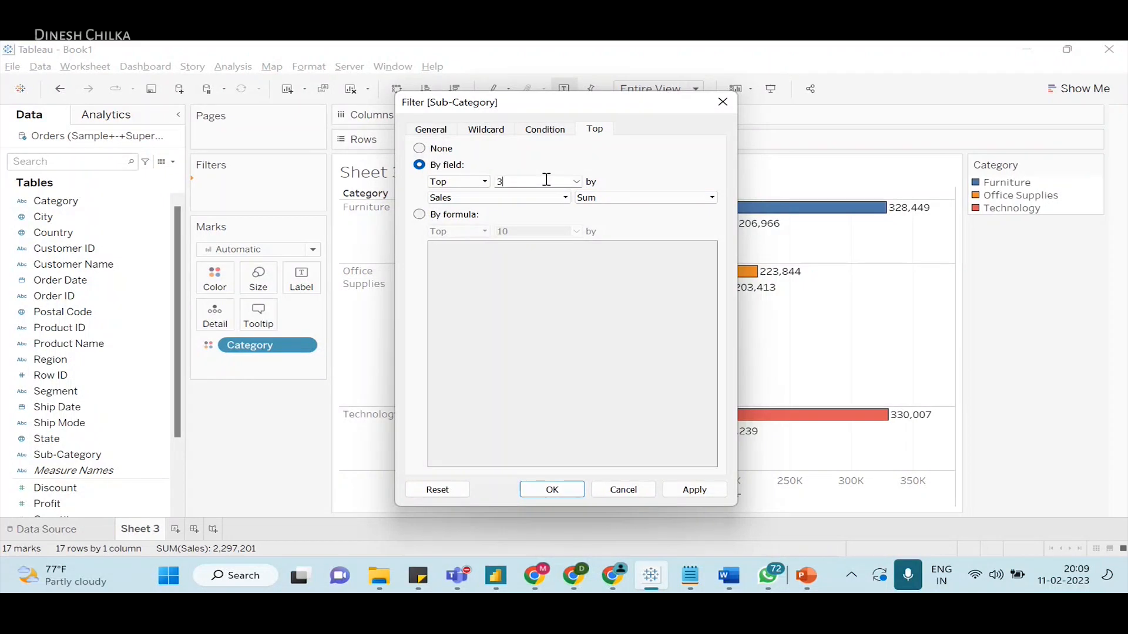
click(545, 490)
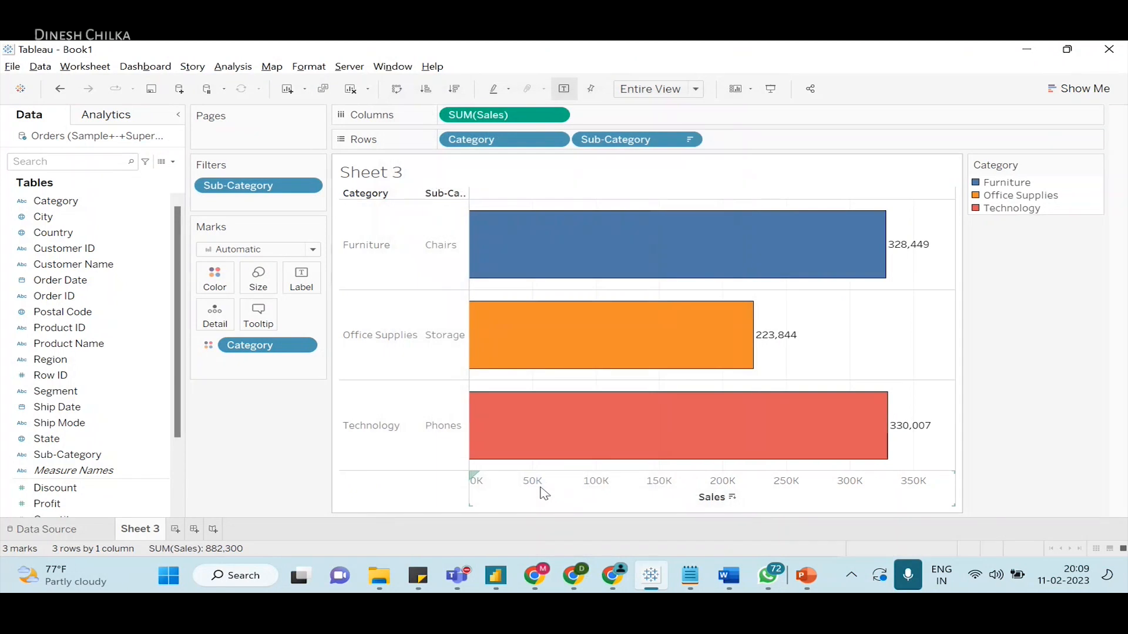
- Create a new worksheet, Sheet 4, and add Category and Sub-Category to its rows
click(175, 529)
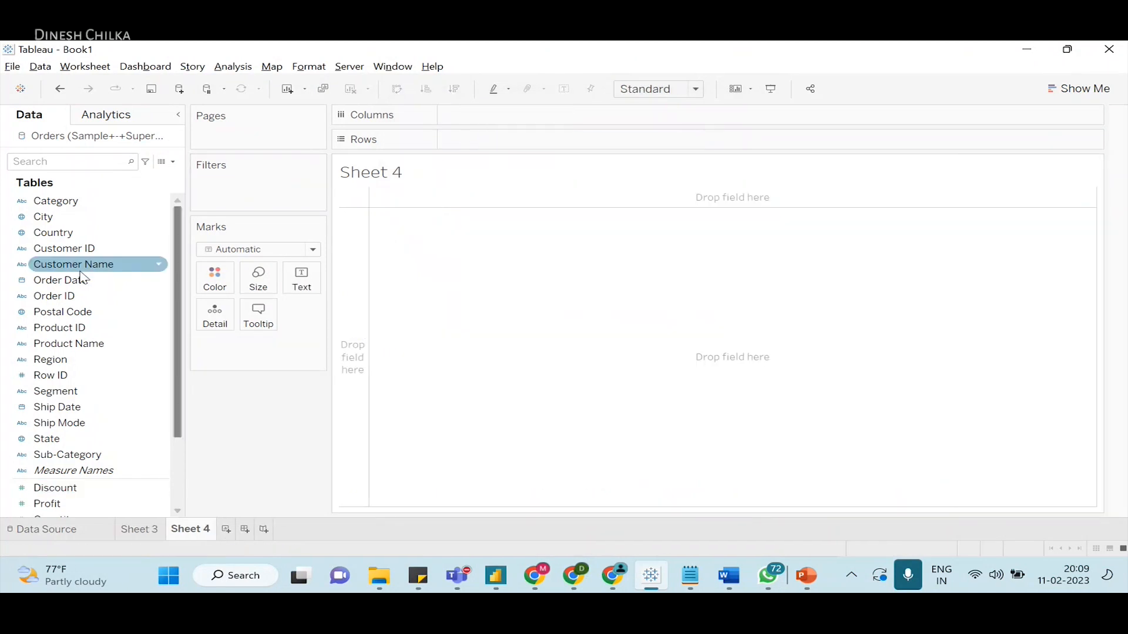
click(144, 531)
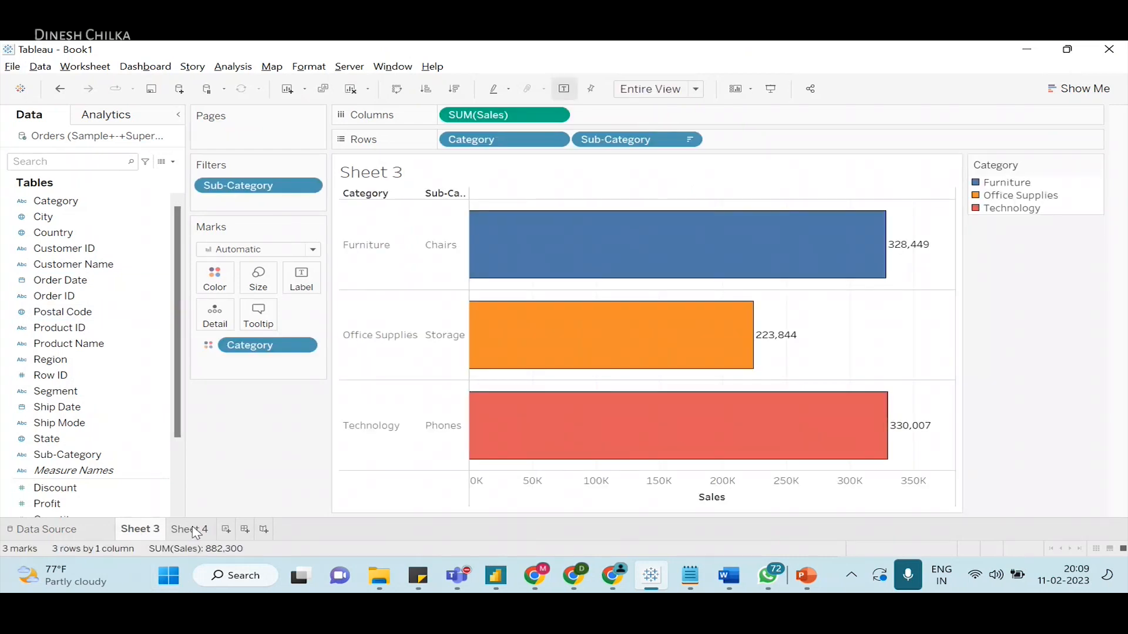
click(195, 530)
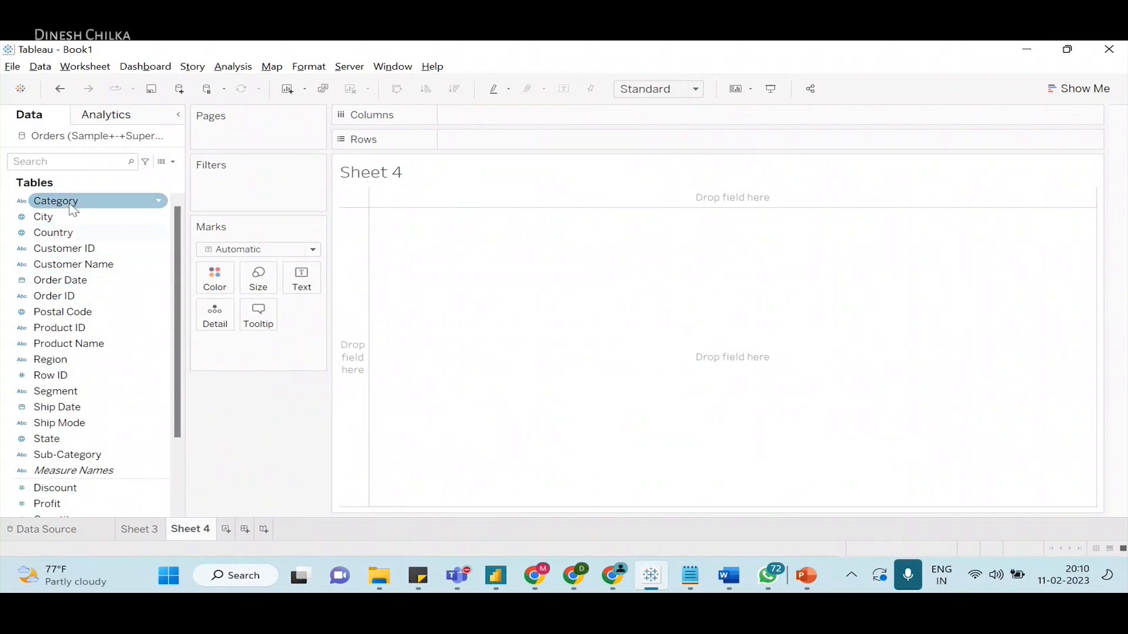
drag(80, 206, 460, 141)
drag(68, 454, 568, 200)
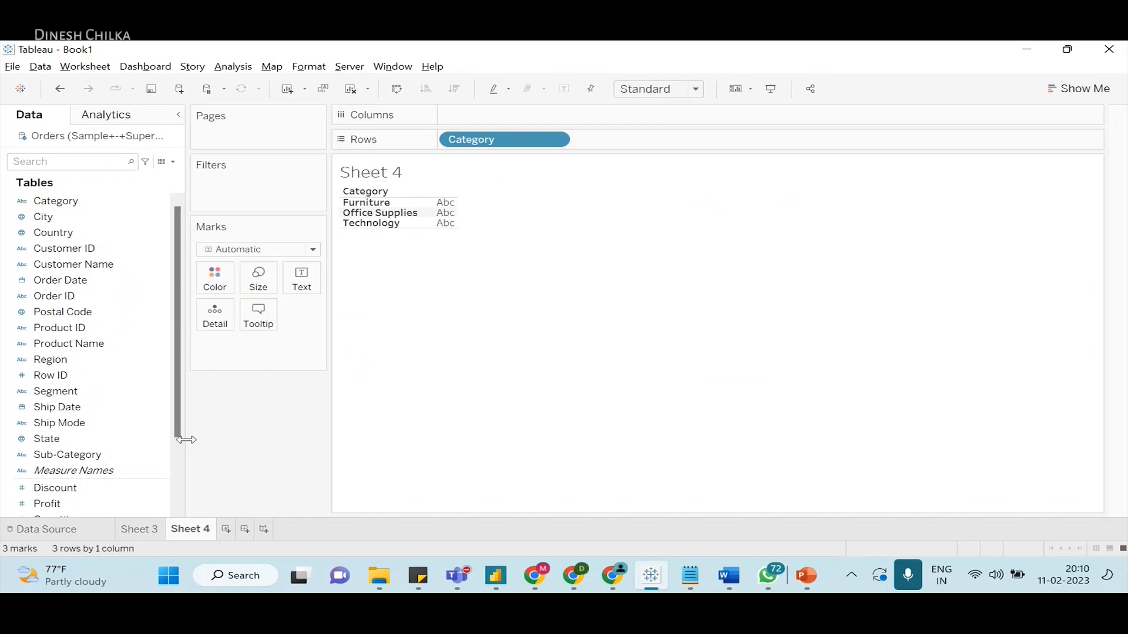
- Add Sub-Category to Sheet 4's rows, show Sales as text values, and sort the sub-categories by Sales in descending order
drag(120, 459, 676, 139)
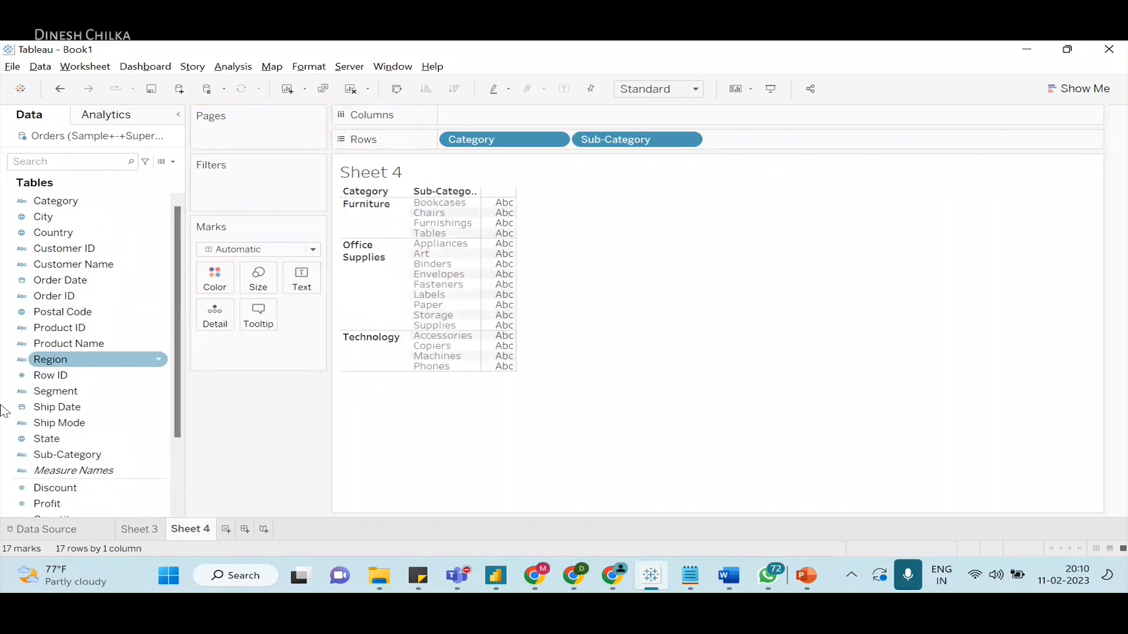
scroll(76, 440, down, 3)
double_click(70, 441)
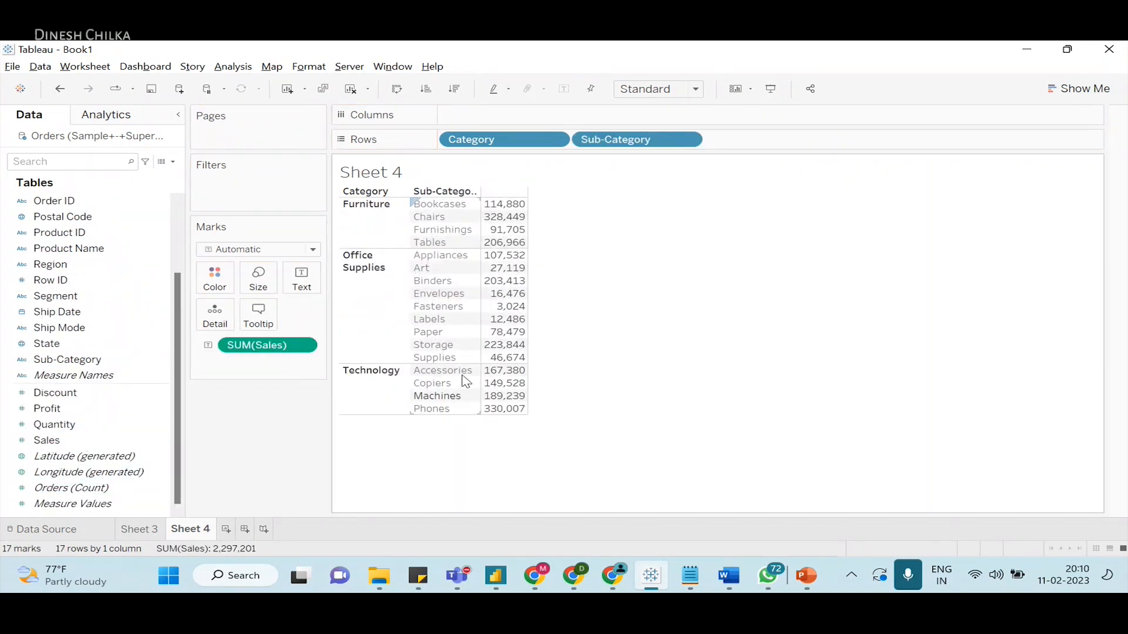
click(455, 89)
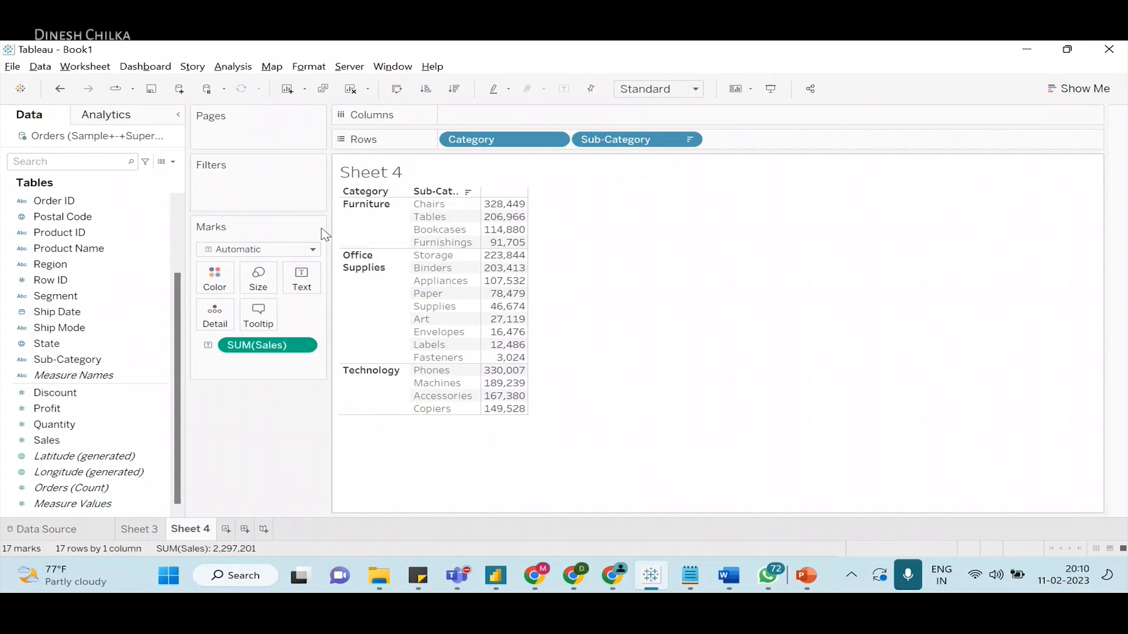
- Compare Sheet 4's full list of sub-category sales with the filtered bar chart on Sheet 3
click(139, 529)
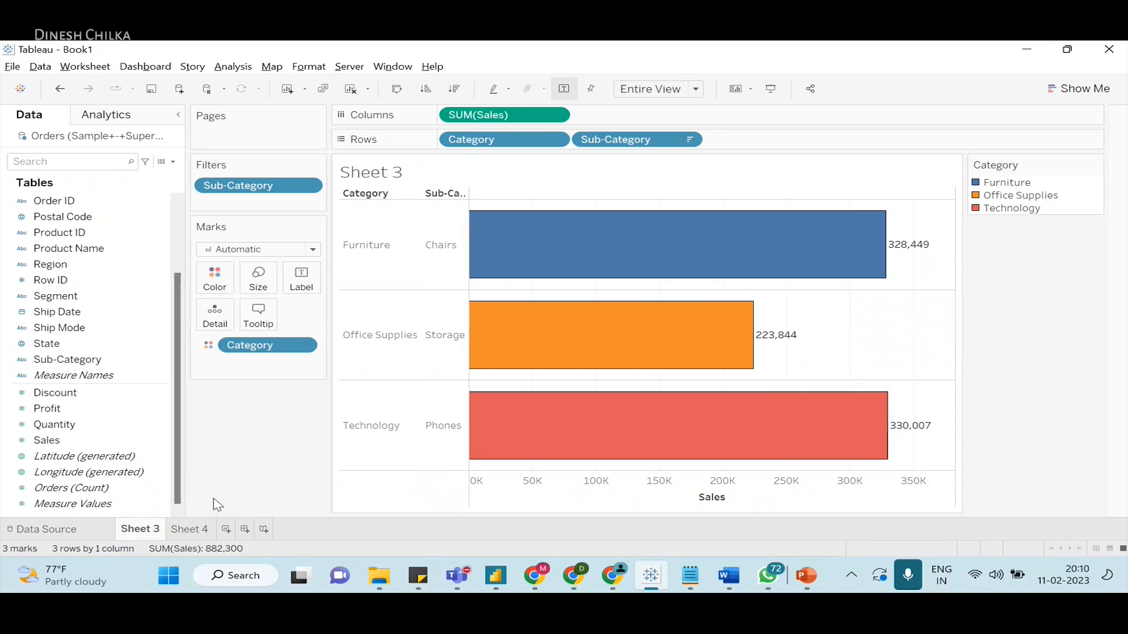
click(187, 530)
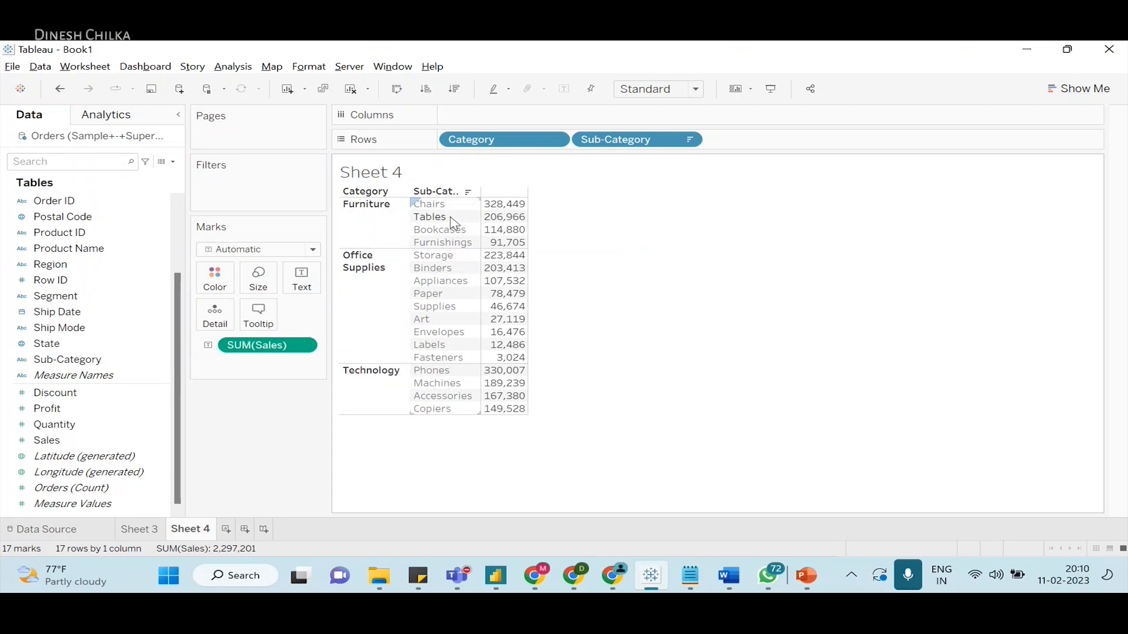
click(147, 535)
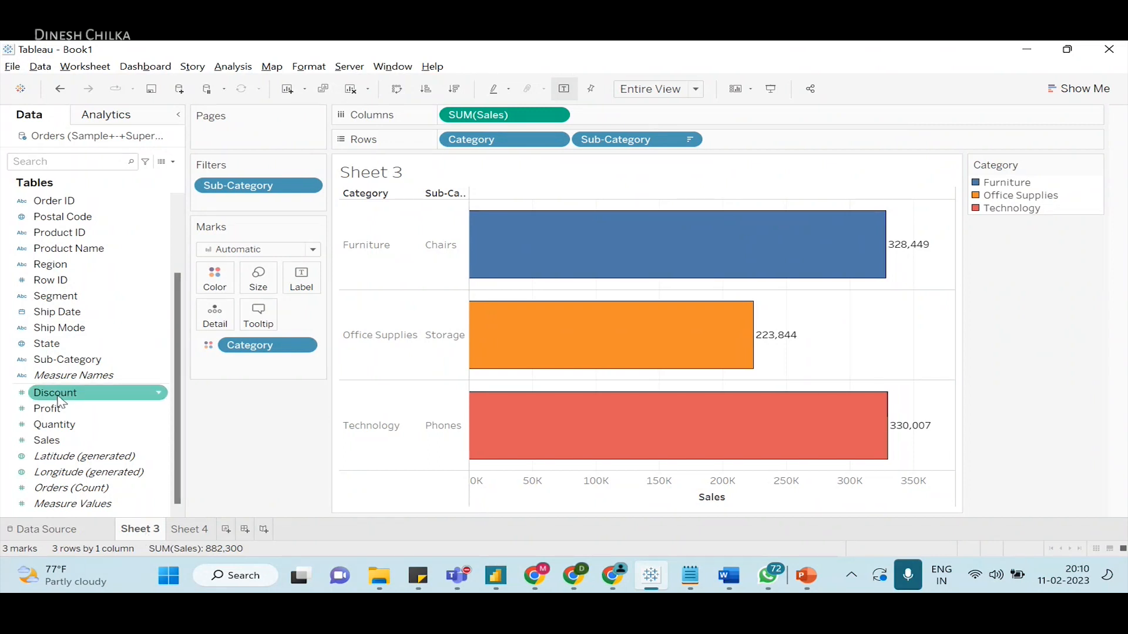
- Add a Category filter on Sheet 3 by field, limited to the top 3 by sum of Sales
scroll(80, 405, up, 3)
drag(131, 209, 290, 218)
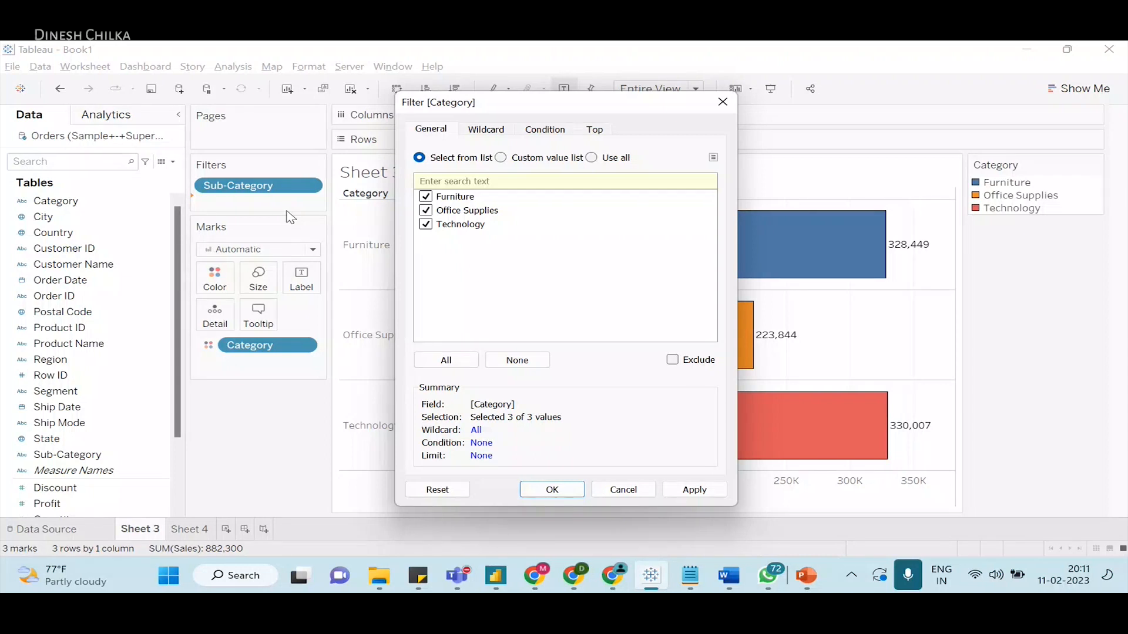
click(508, 130)
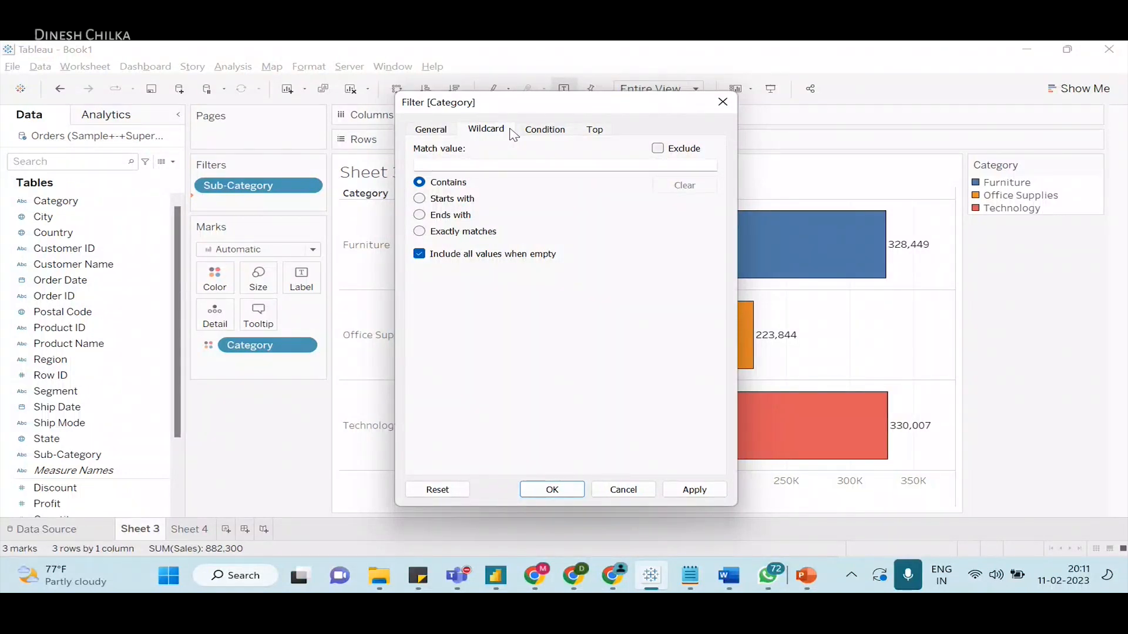
click(447, 135)
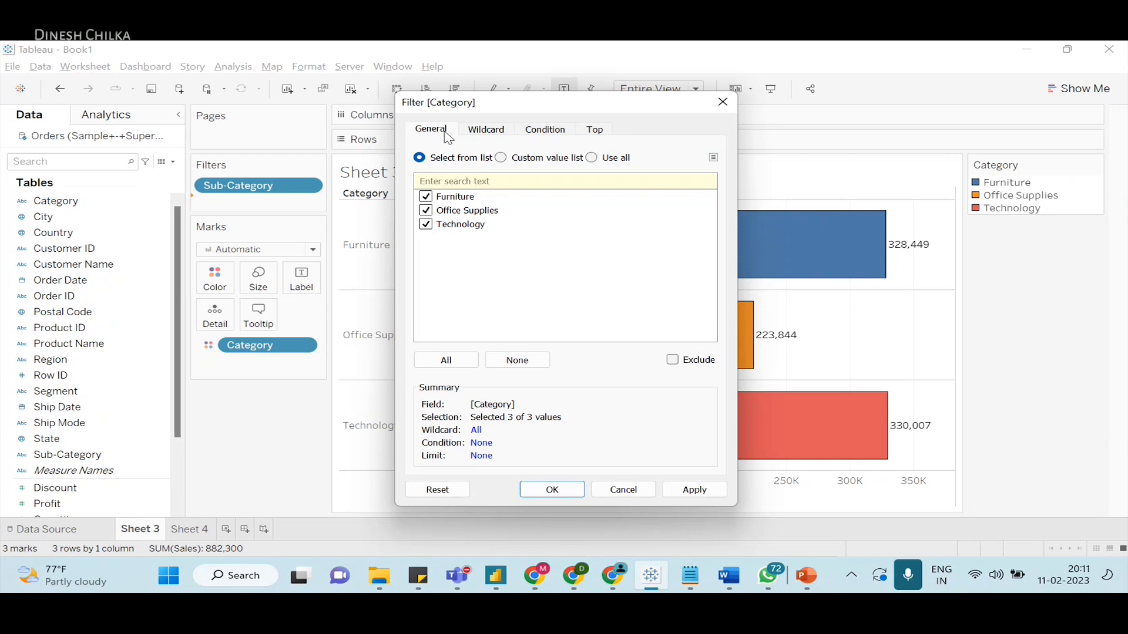
click(596, 131)
click(419, 164)
double_click(515, 183)
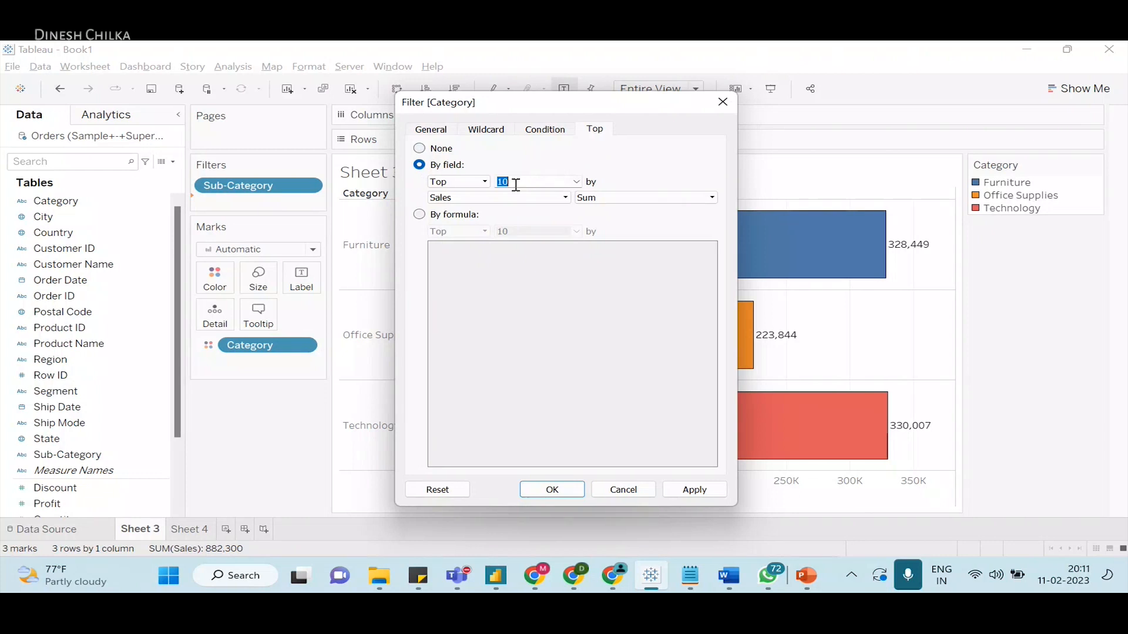
text(3)
click(555, 491)
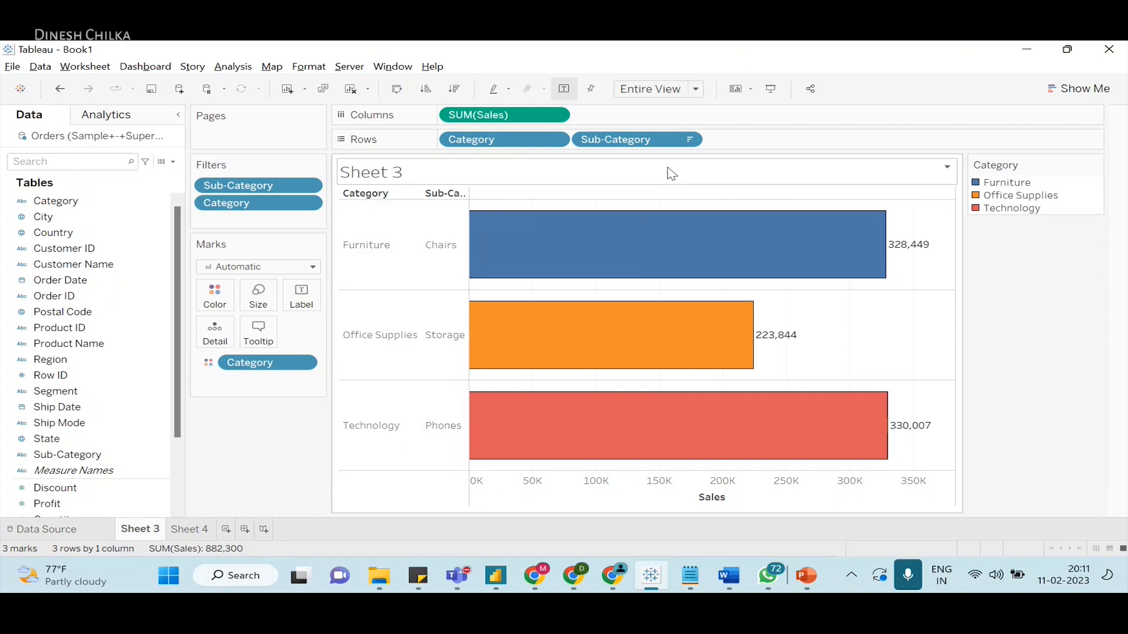
- Check the top settings of the existing Sub-Category filter on Sheet 3 and close them without changes
click(687, 141)
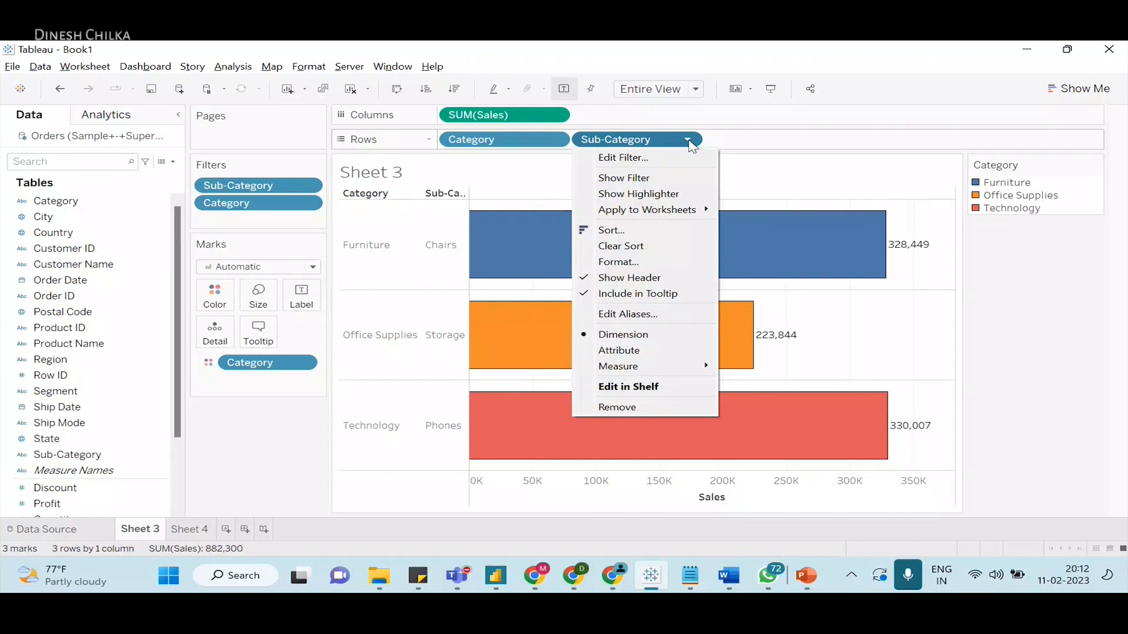
click(674, 158)
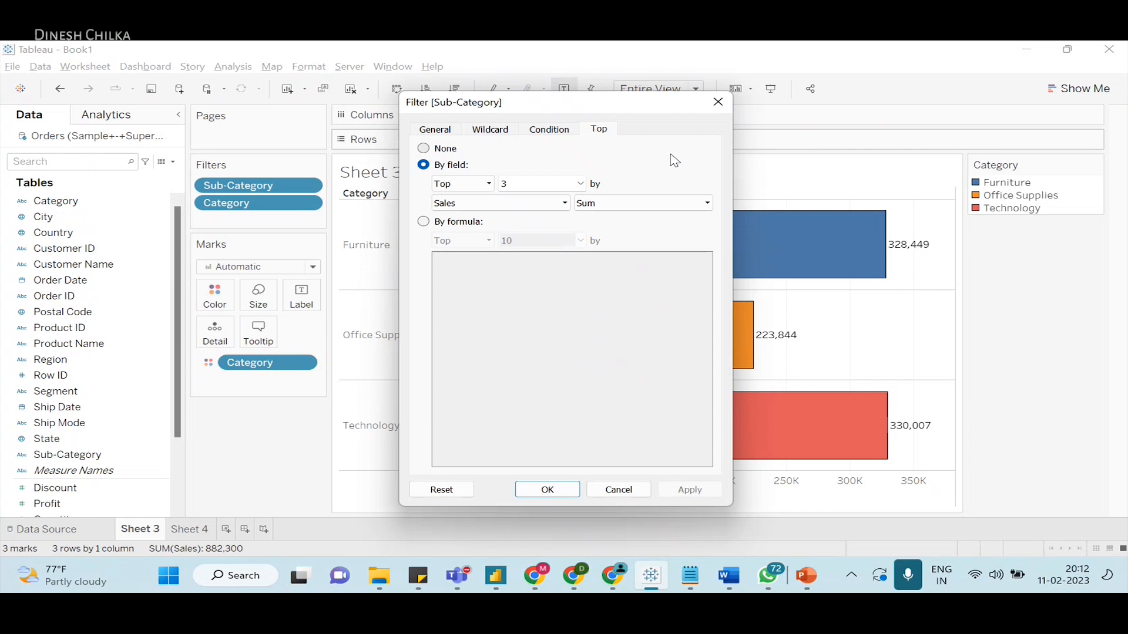
click(729, 108)
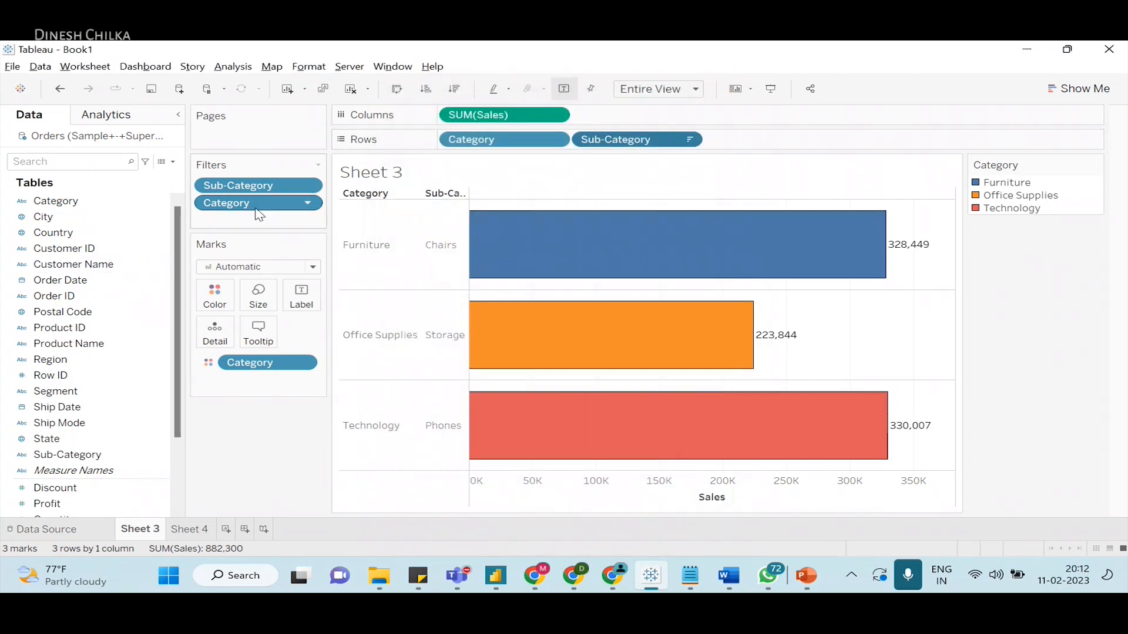
- Remove both filters from Sheet 3 and filter Category again by field to the top 3 by sum of Sales
drag(257, 205, 309, 385)
drag(264, 186, 179, 322)
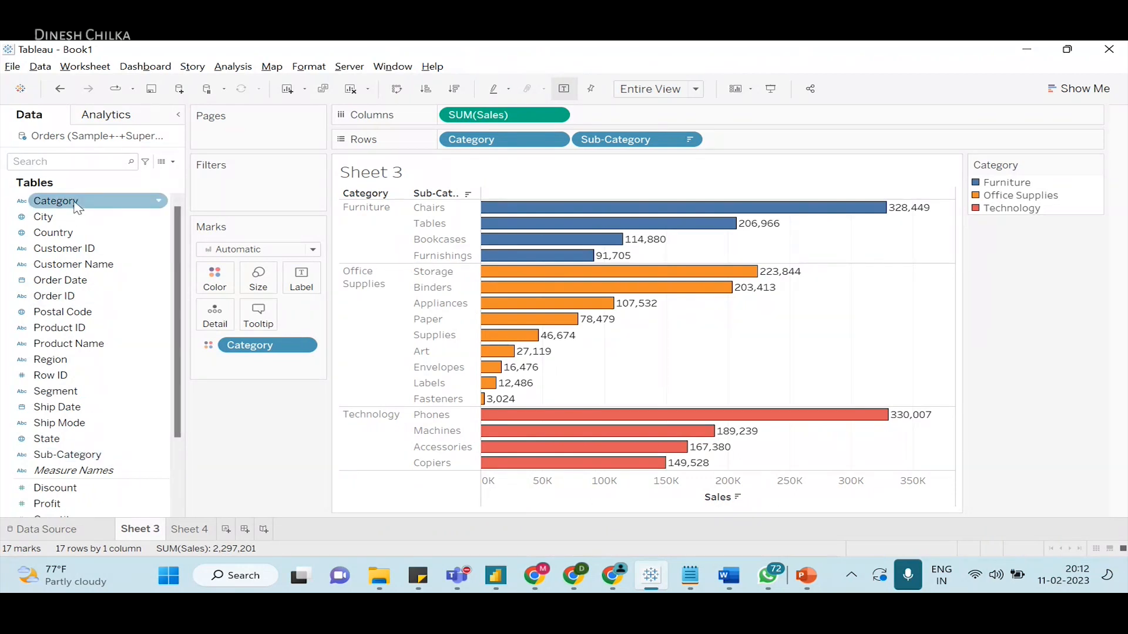
drag(76, 206, 245, 182)
click(595, 129)
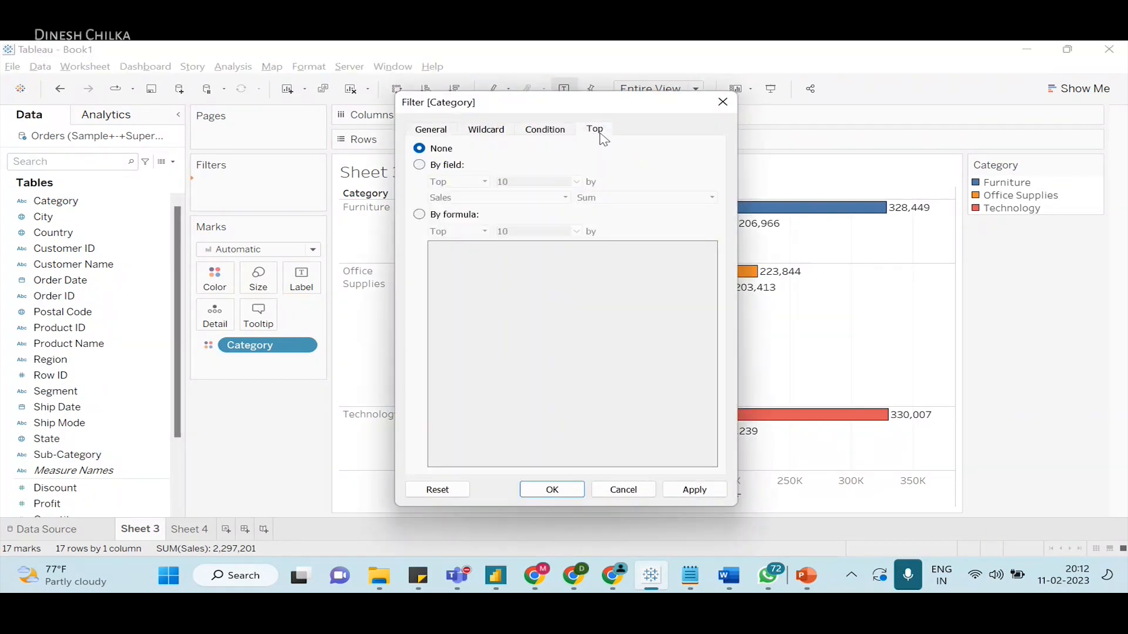
click(421, 165)
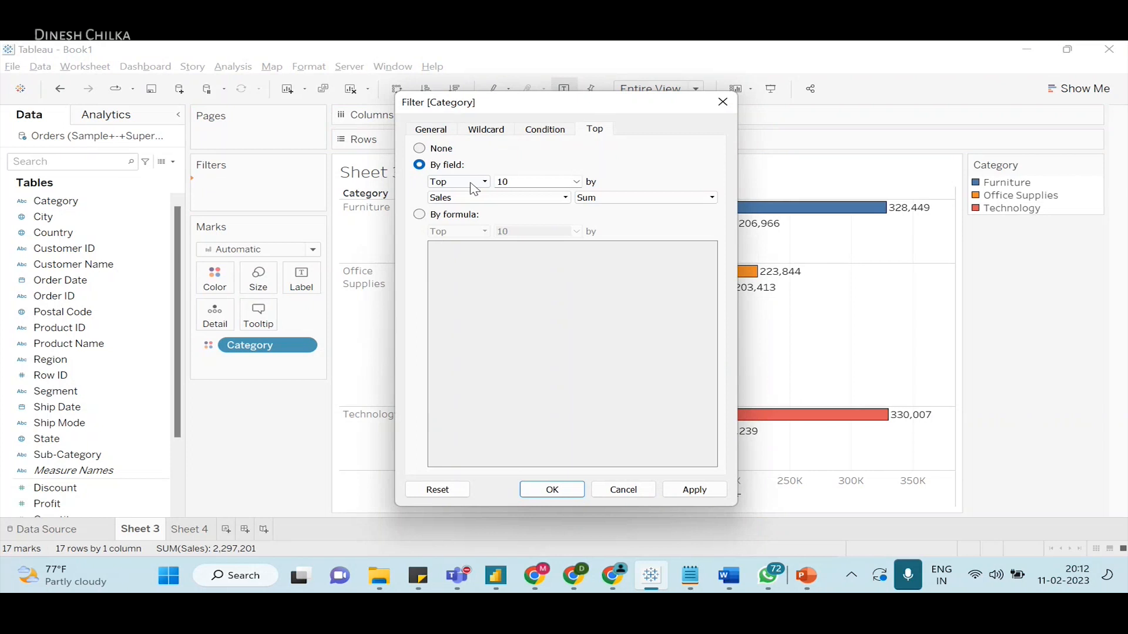
double_click(522, 182)
text(3)
click(722, 495)
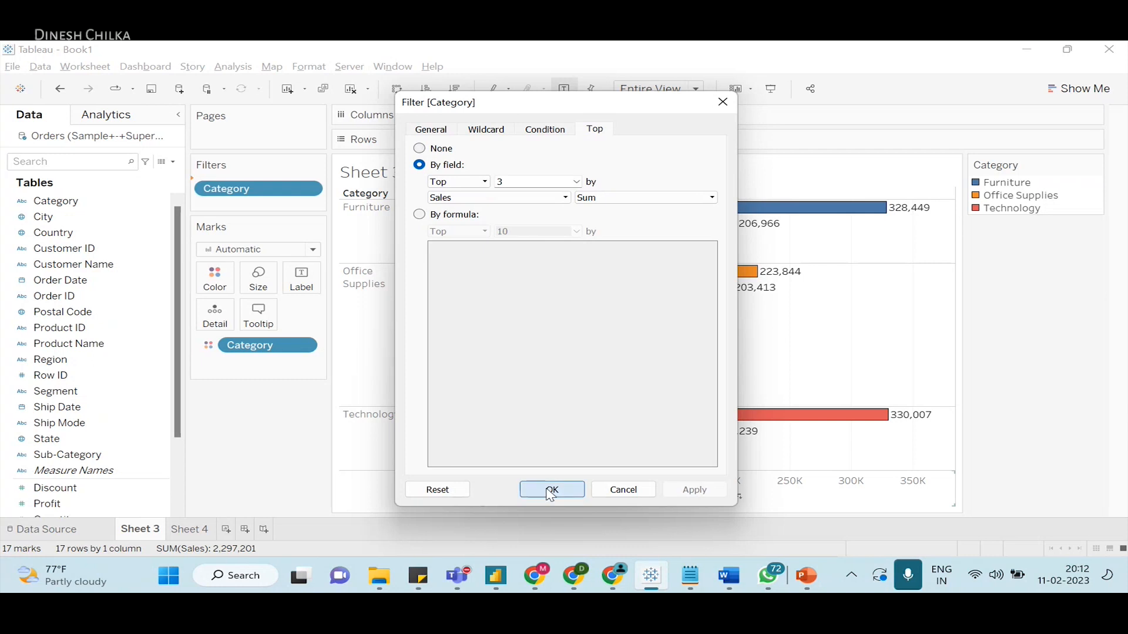
click(546, 490)
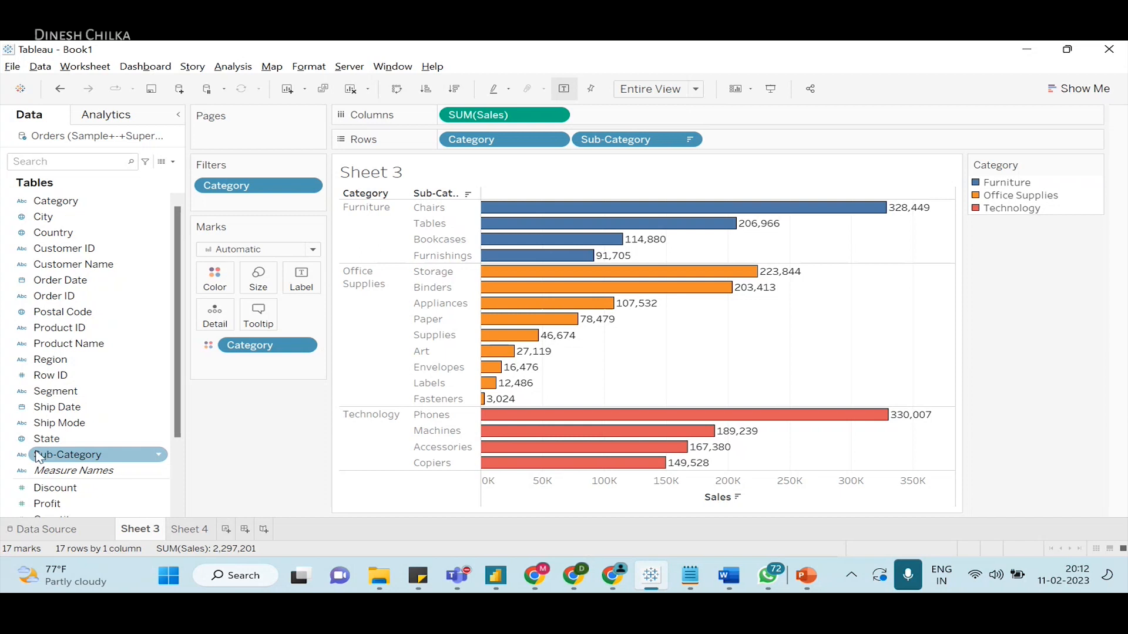
- Add a Sub-Category filter below the Category filter, by field to the top 3 by sum of Sales
drag(55, 460, 241, 197)
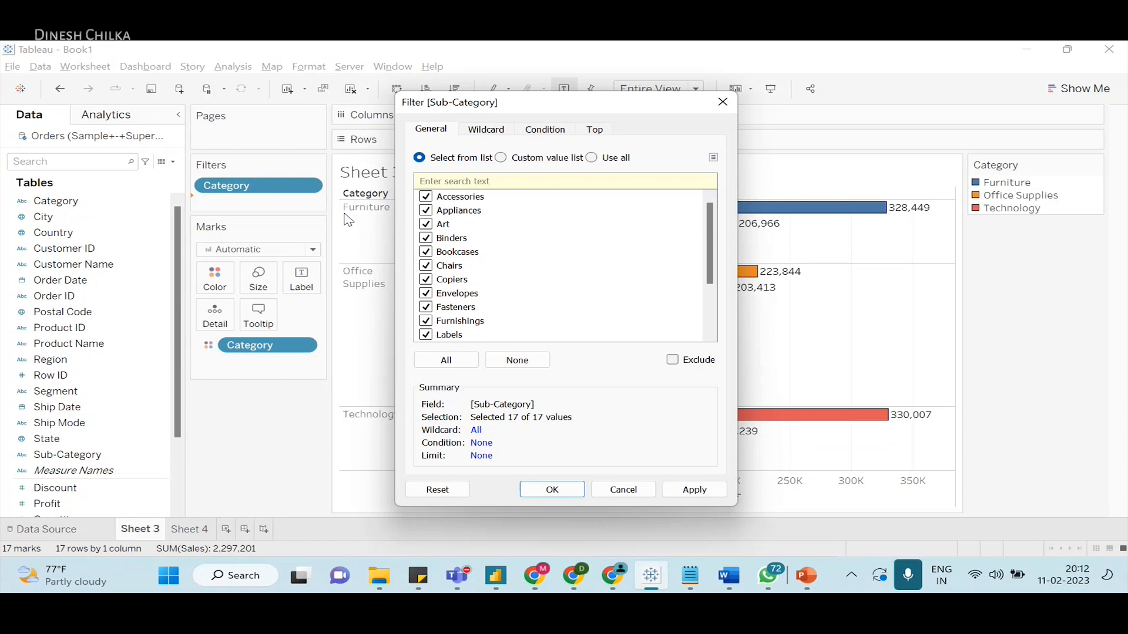
click(606, 131)
click(420, 165)
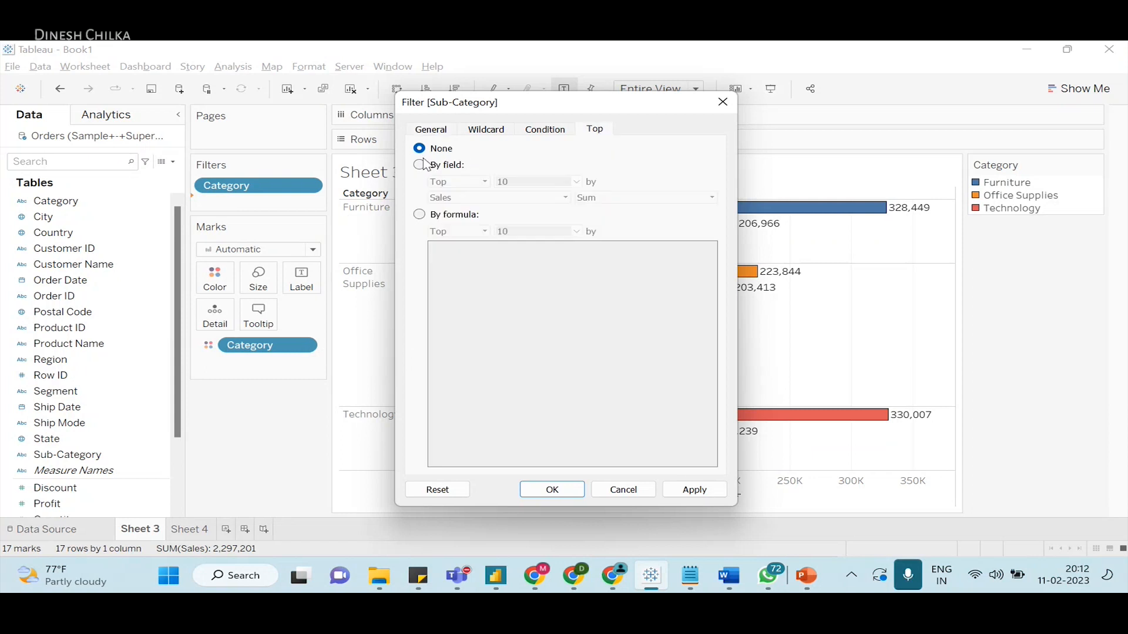
double_click(536, 180)
key(BackSpace)
text(3)
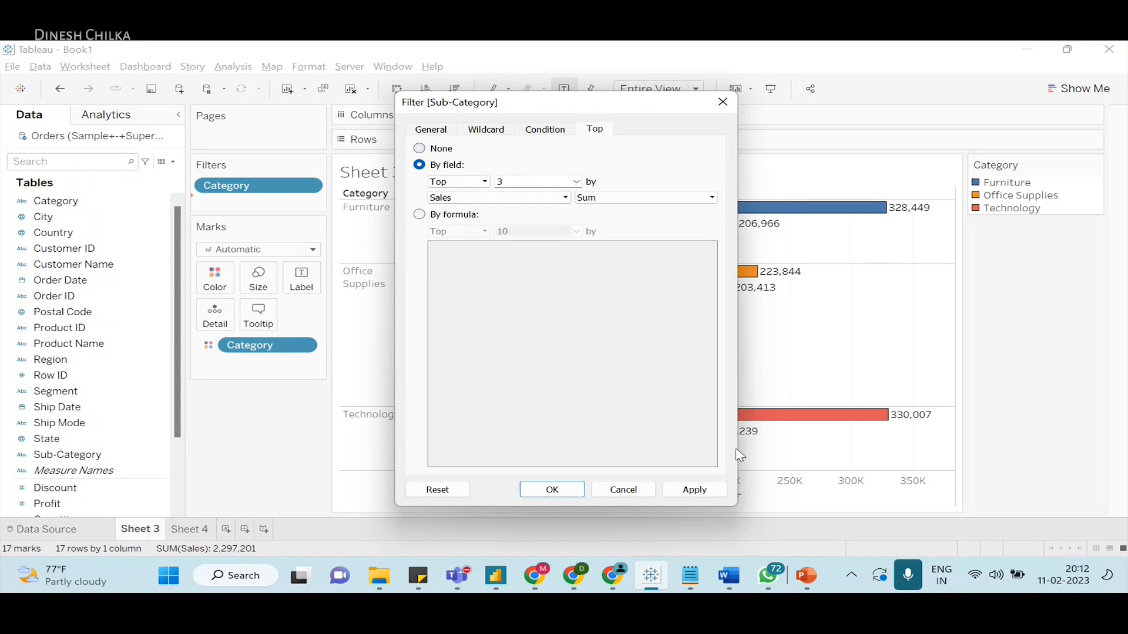
click(715, 490)
click(552, 490)
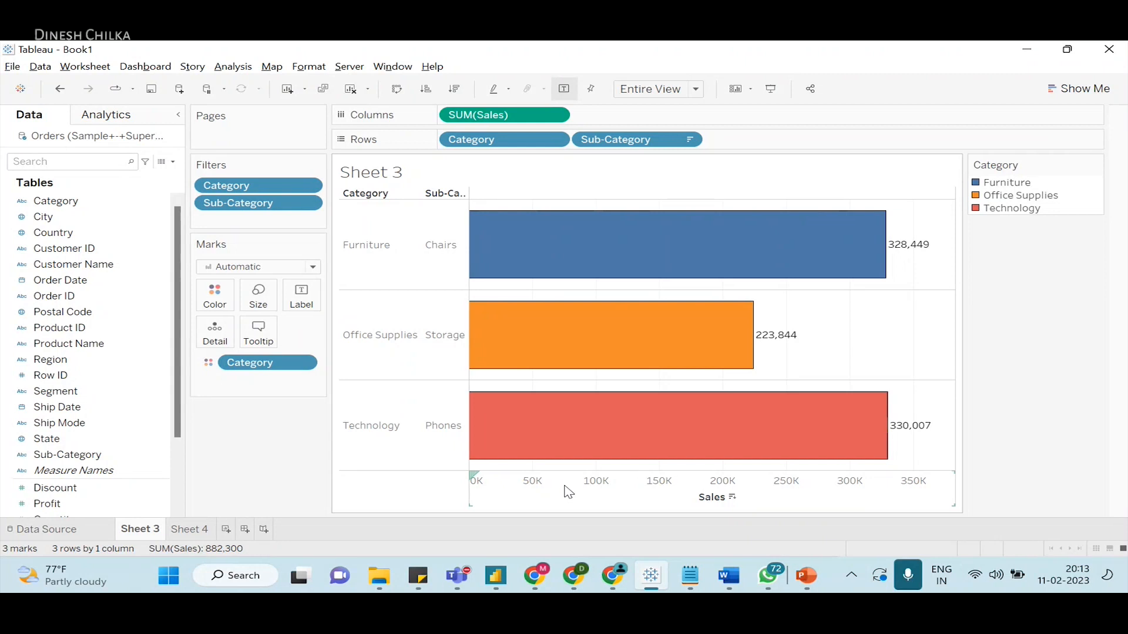
key(alt+Tab)
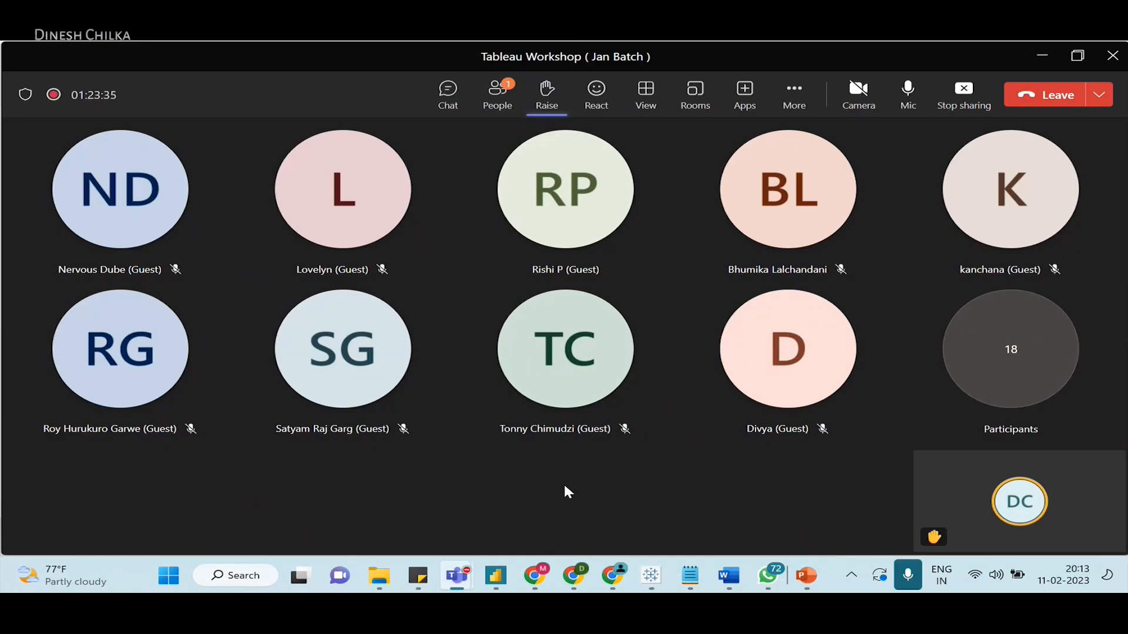
key(alt+Tab)
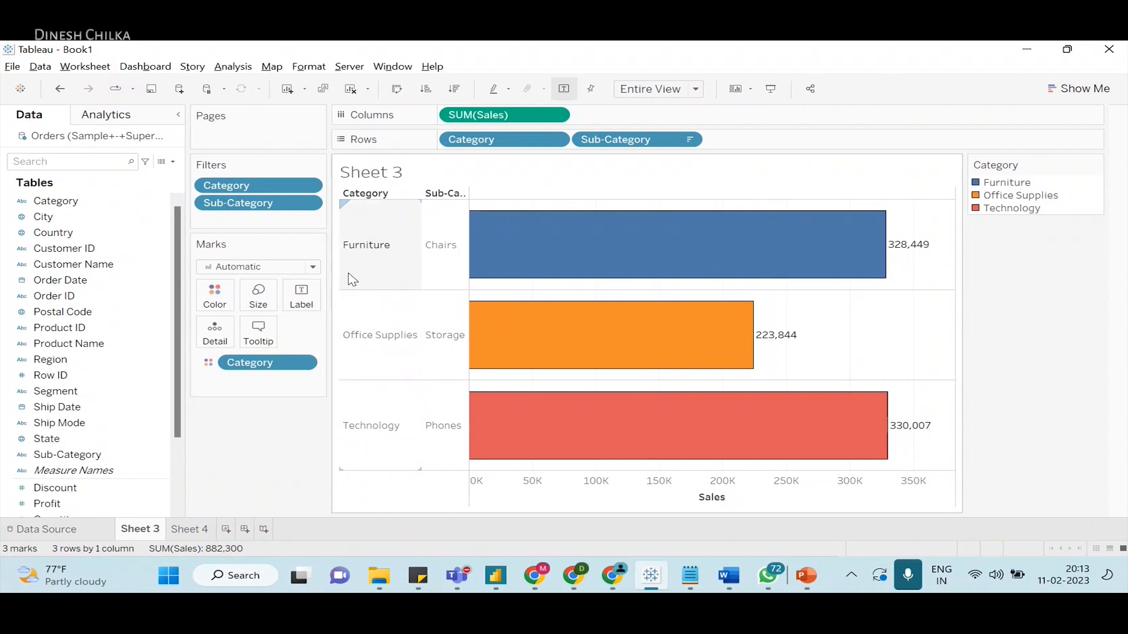
key(alt+Tab)
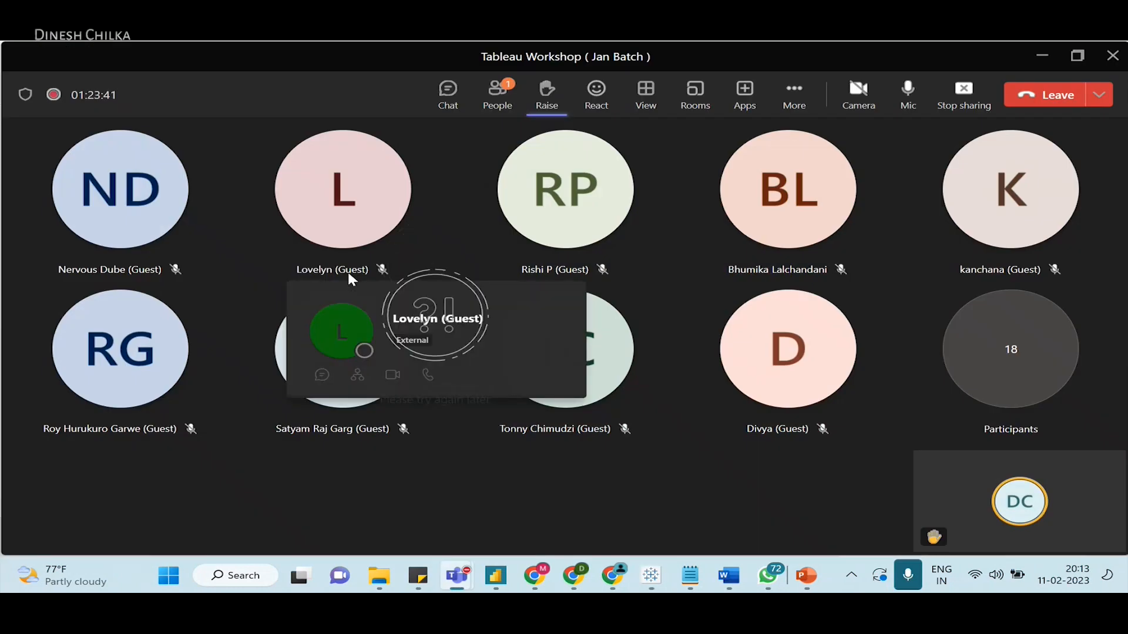
key(alt+Tab)
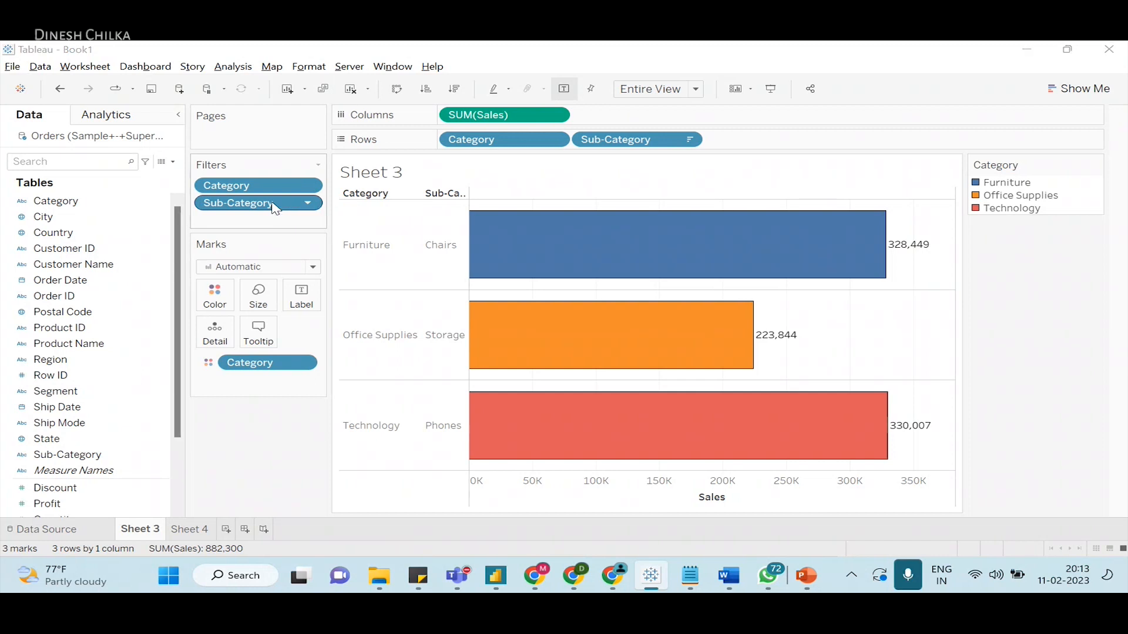
key(alt+Tab)
key(alt+Tab)
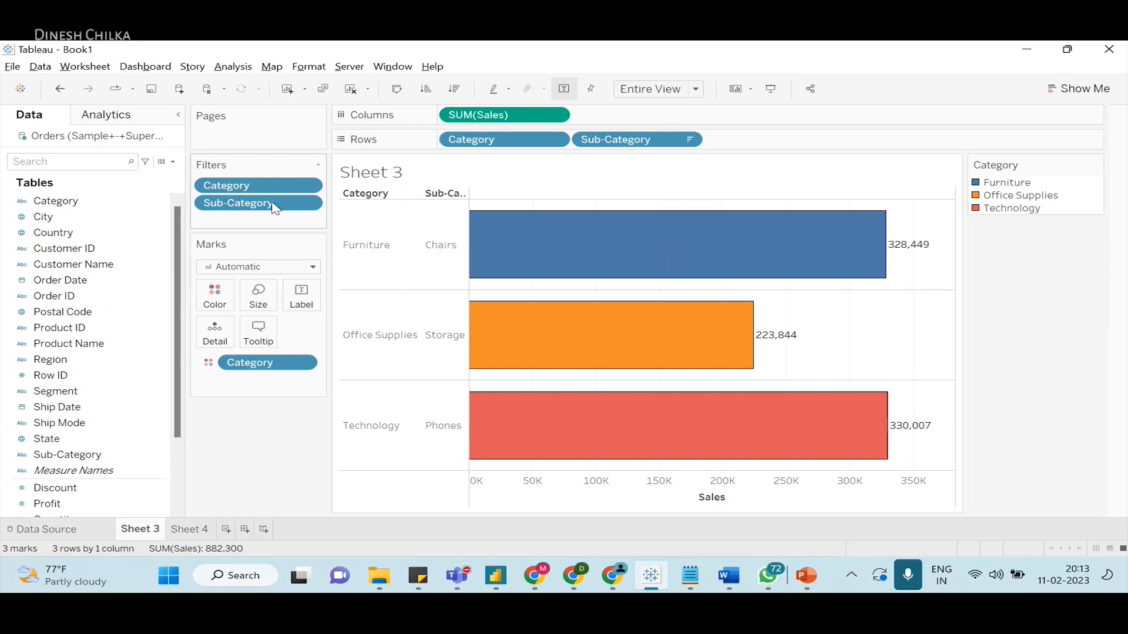
- Review the top settings of the Sub-Category and Category filters without changing them
click(314, 206)
click(315, 210)
click(315, 223)
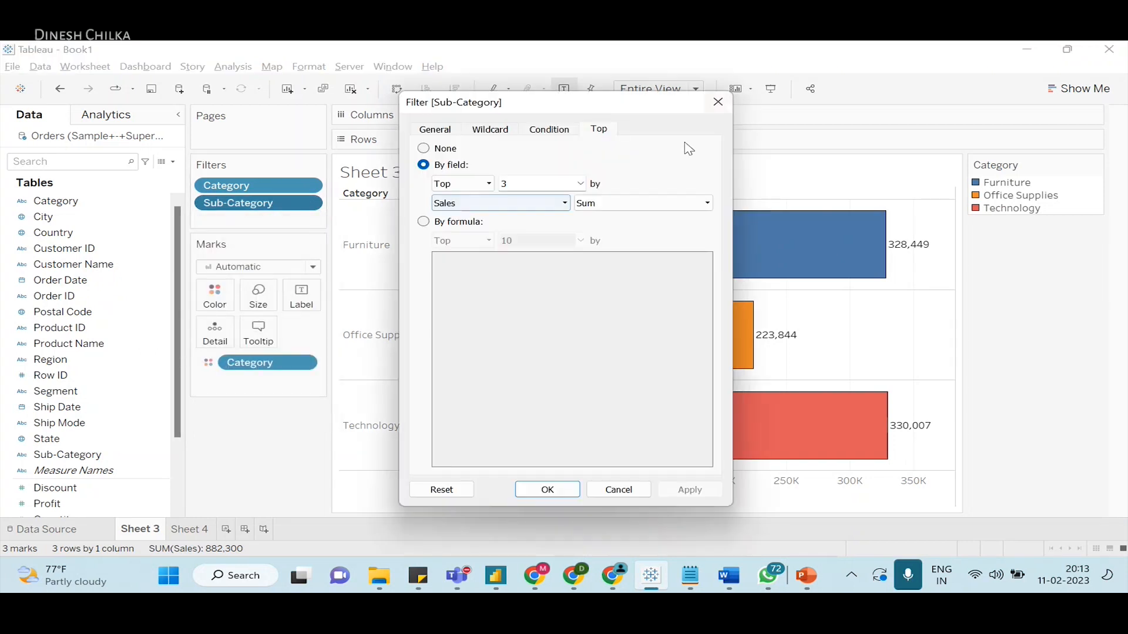
key(Return)
click(312, 179)
click(307, 187)
click(297, 203)
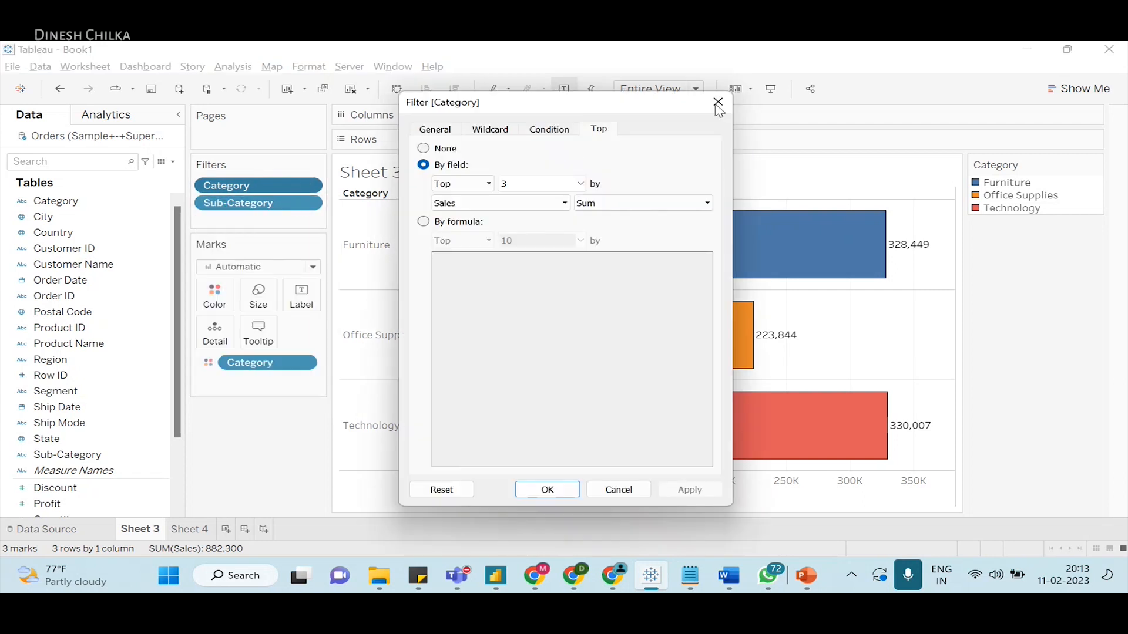
click(719, 104)
- Add the Category filter to context on Sheet 3
click(378, 179)
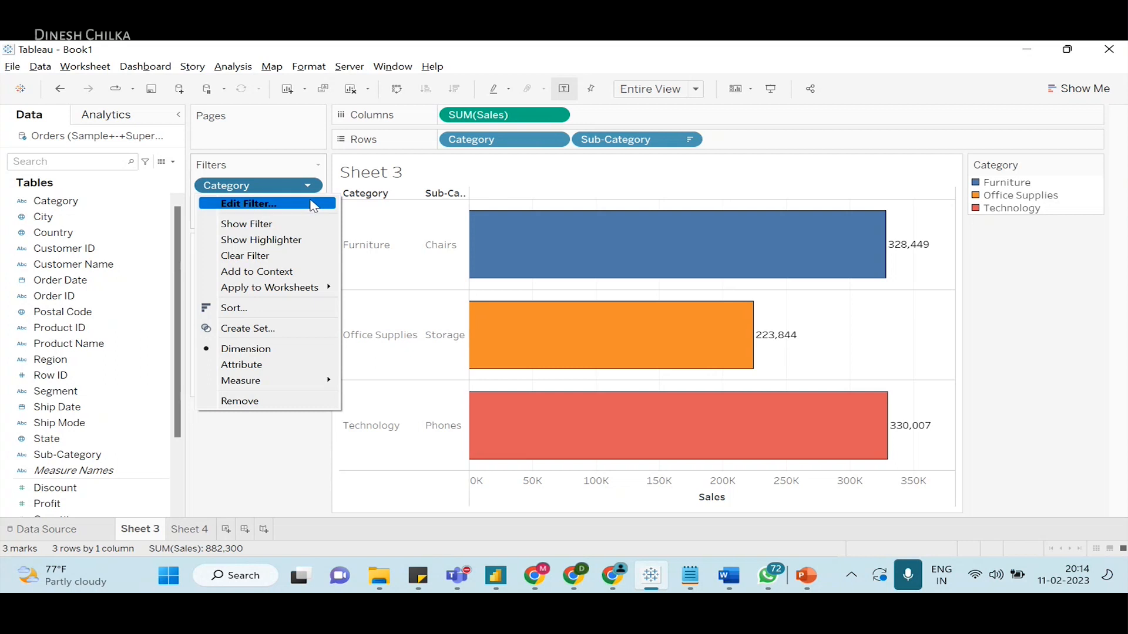
click(327, 273)
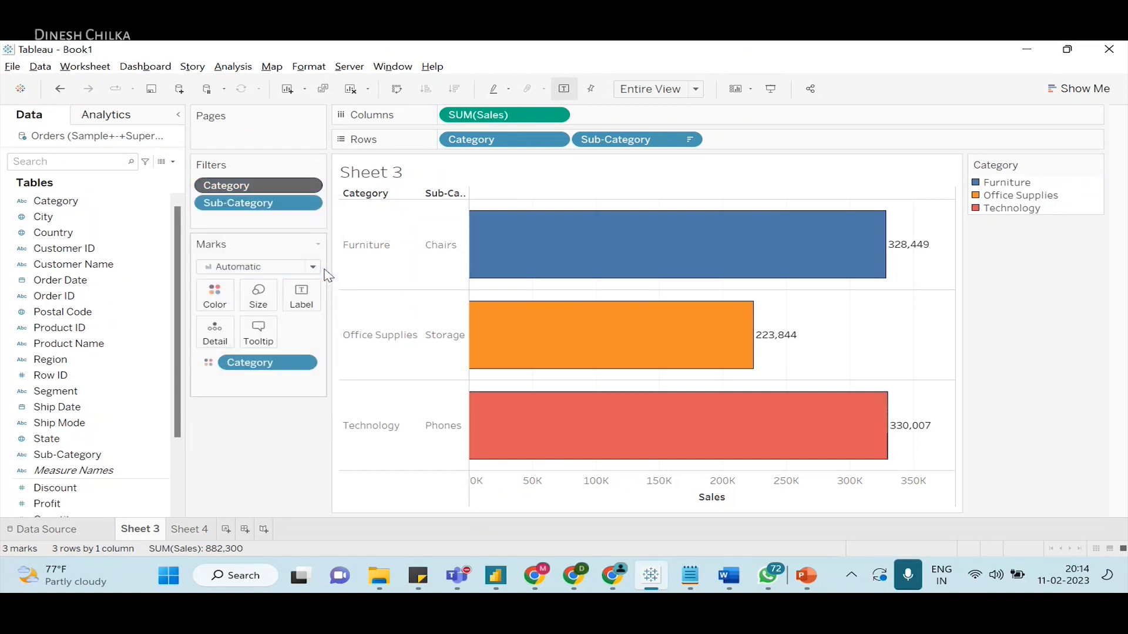
click(310, 187)
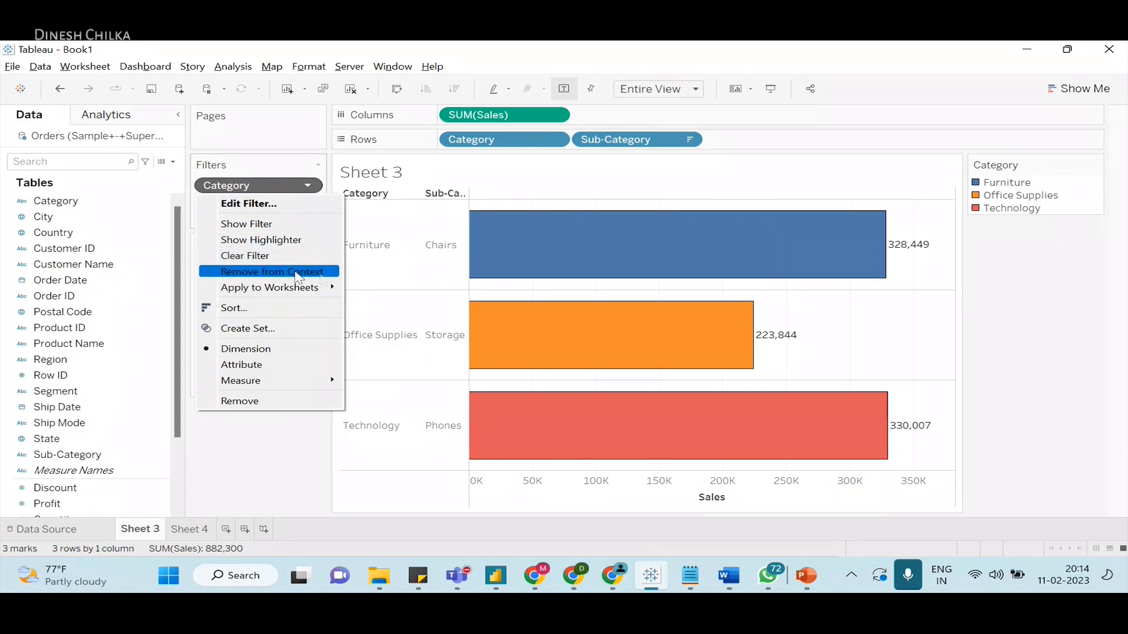
click(290, 186)
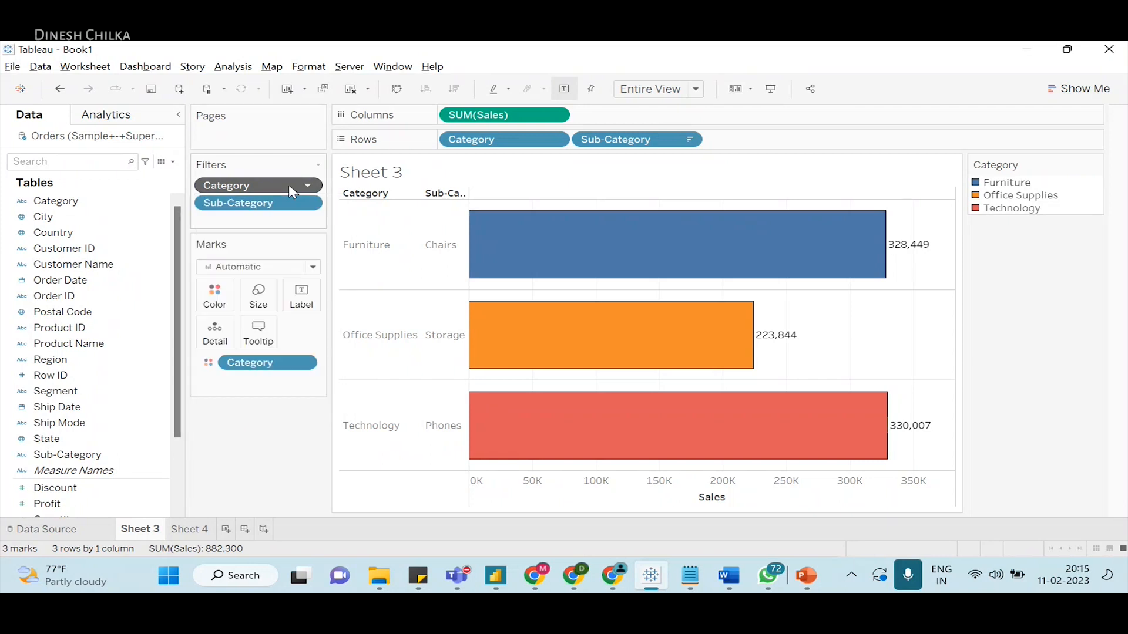
- Limit Sheet 3's Category context filter to Technology only and compare the listed sub-categories with Sheet 4
click(306, 188)
click(301, 203)
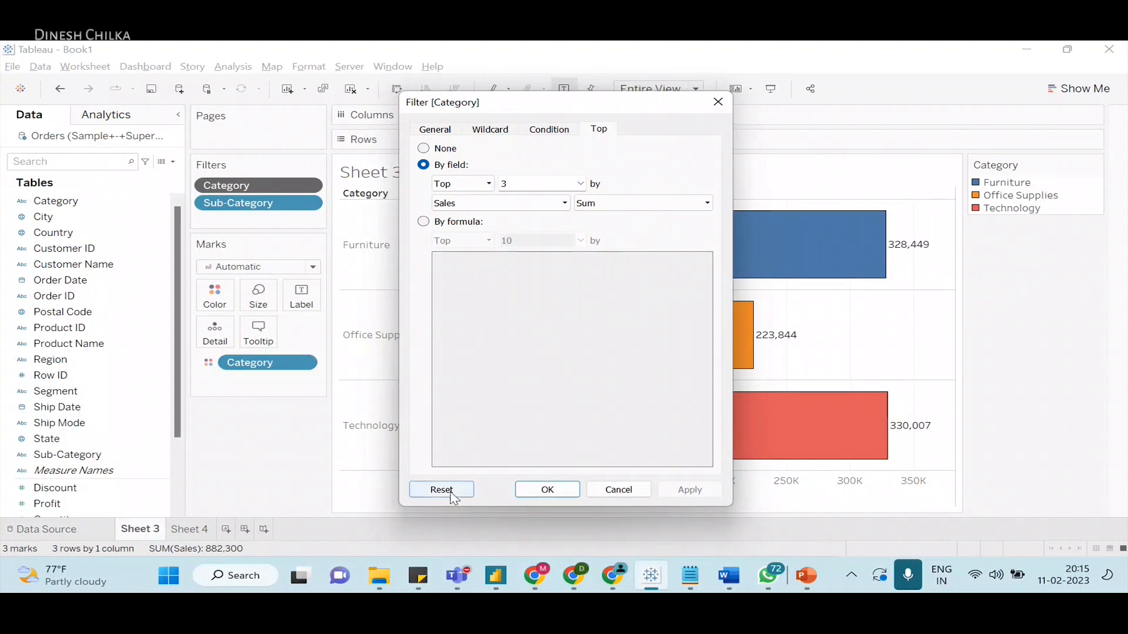
click(425, 133)
click(438, 157)
click(429, 196)
click(429, 210)
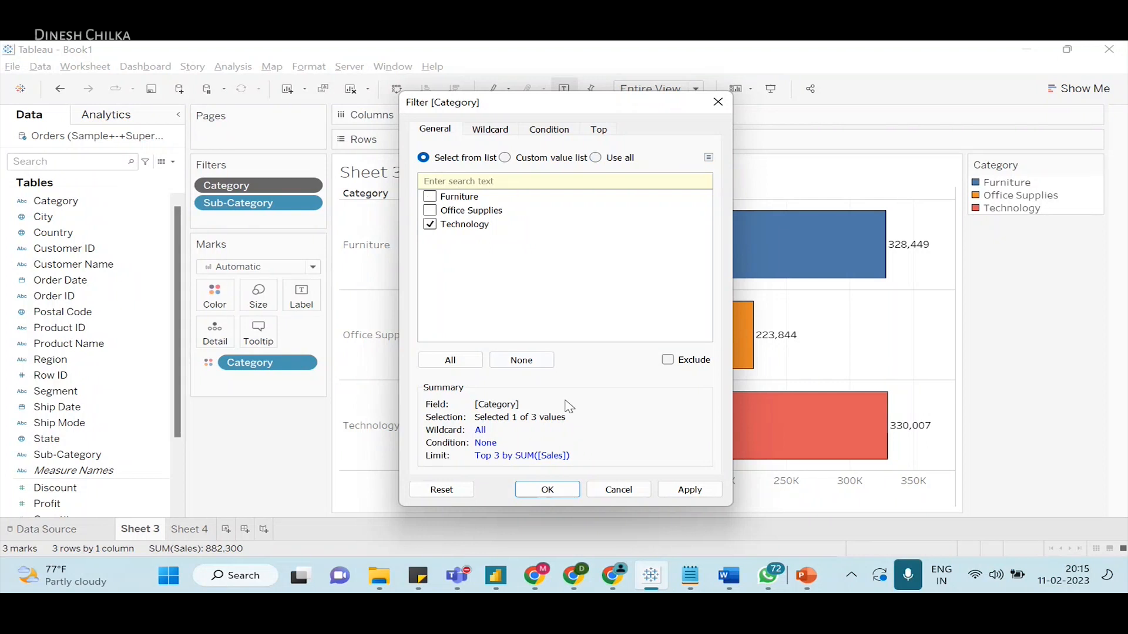
click(690, 490)
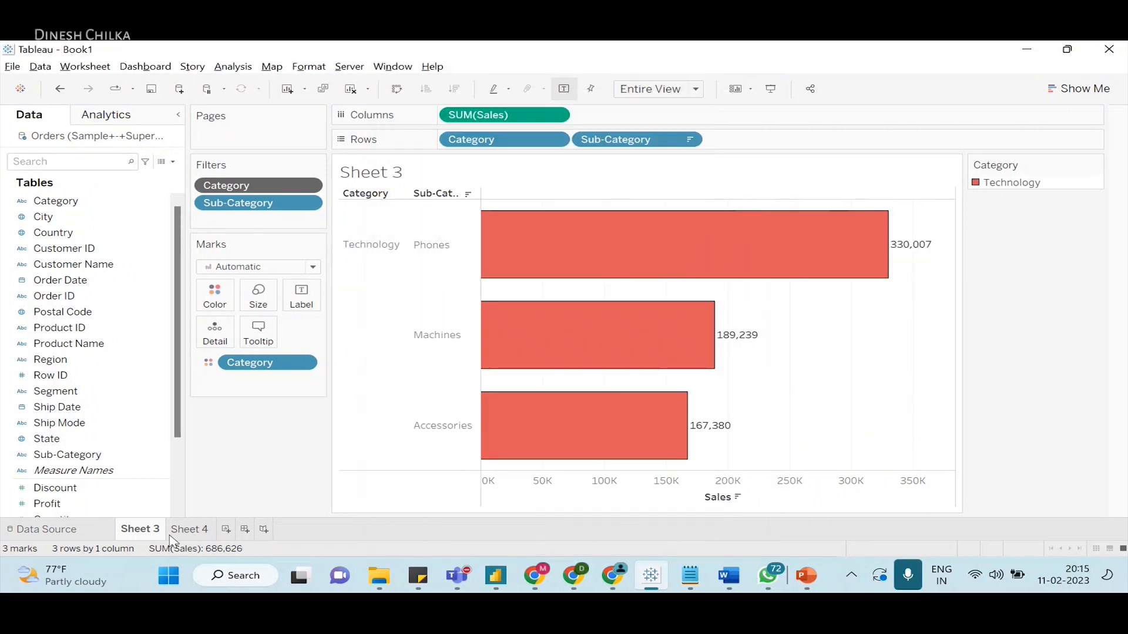
mouse_move(173, 540)
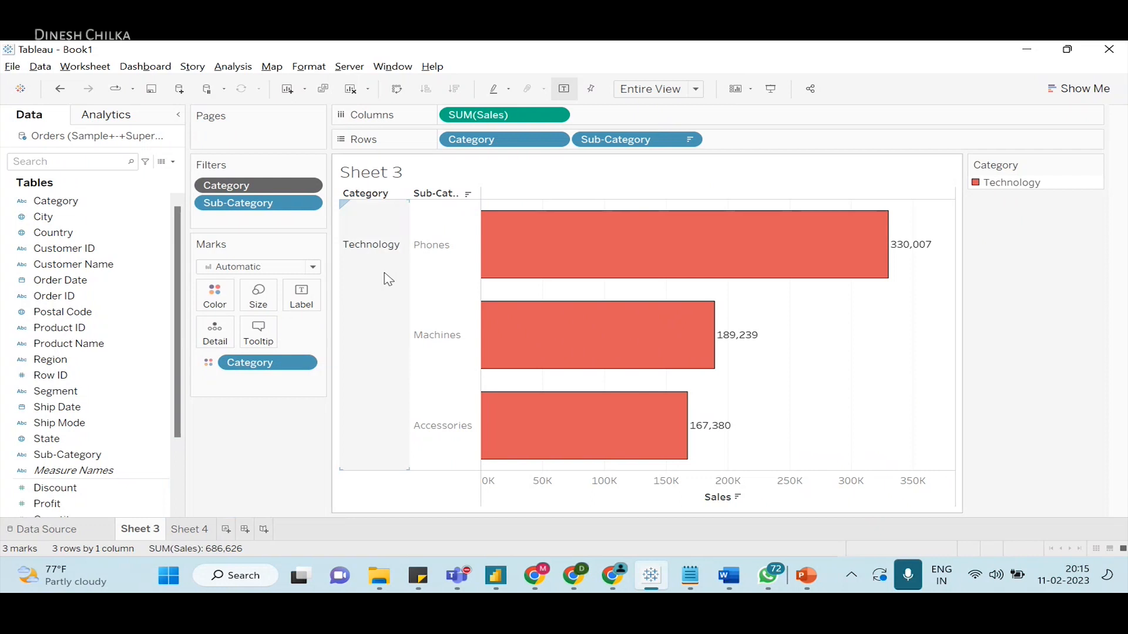
click(190, 530)
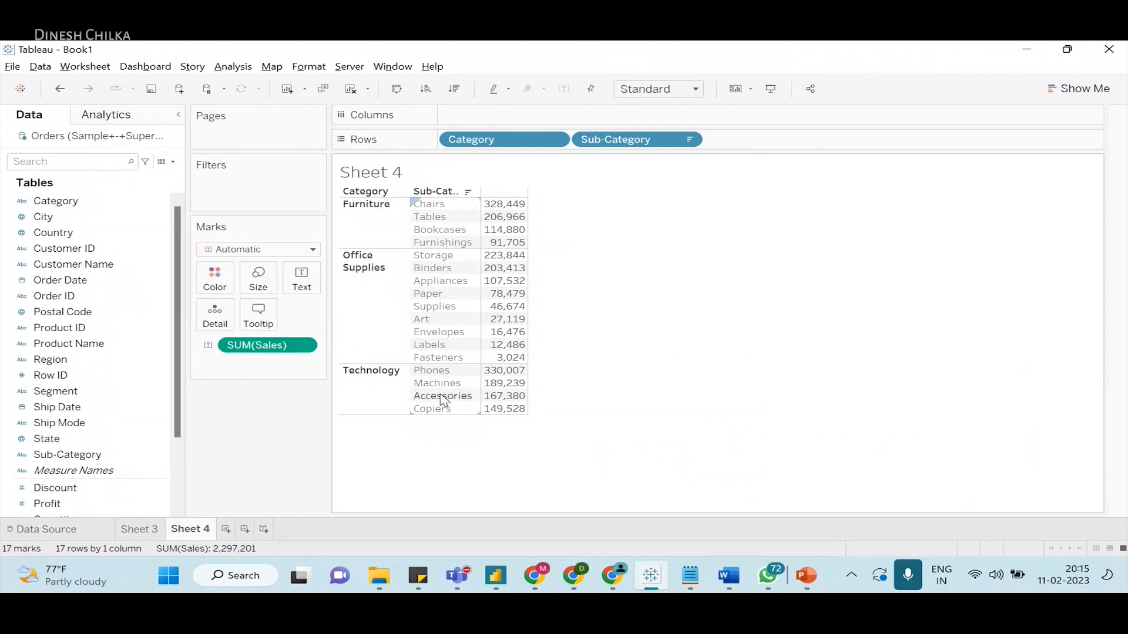
- Switch Sheet 3's Category context filter to Office Supplies only and check the sub-categories against Sheet 4
click(139, 530)
click(308, 186)
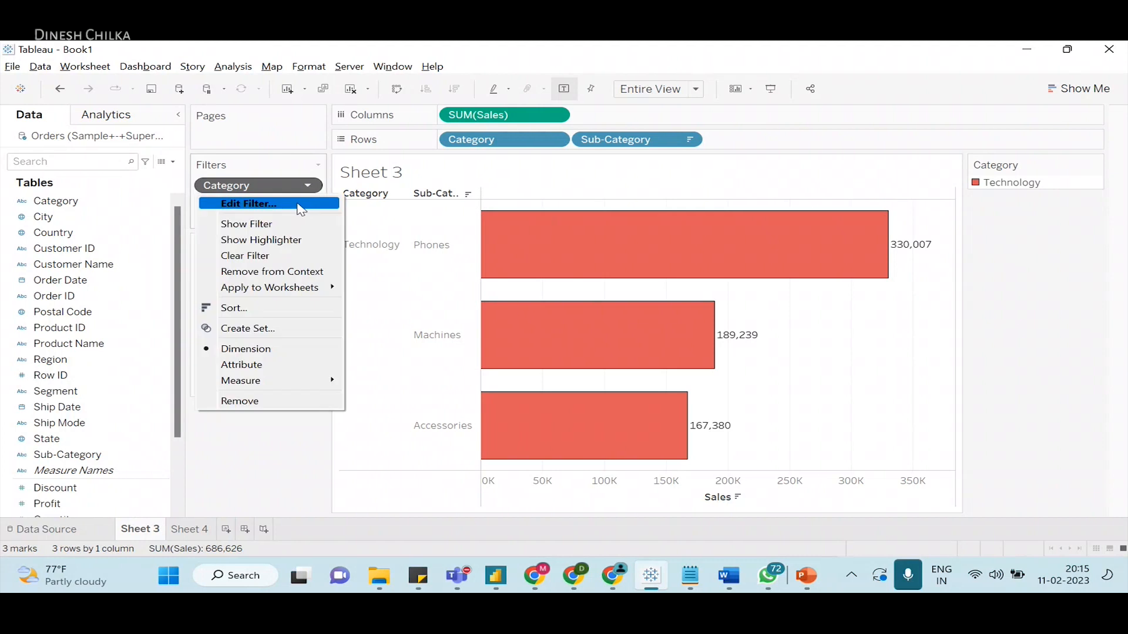
click(294, 202)
click(426, 224)
click(425, 210)
click(696, 490)
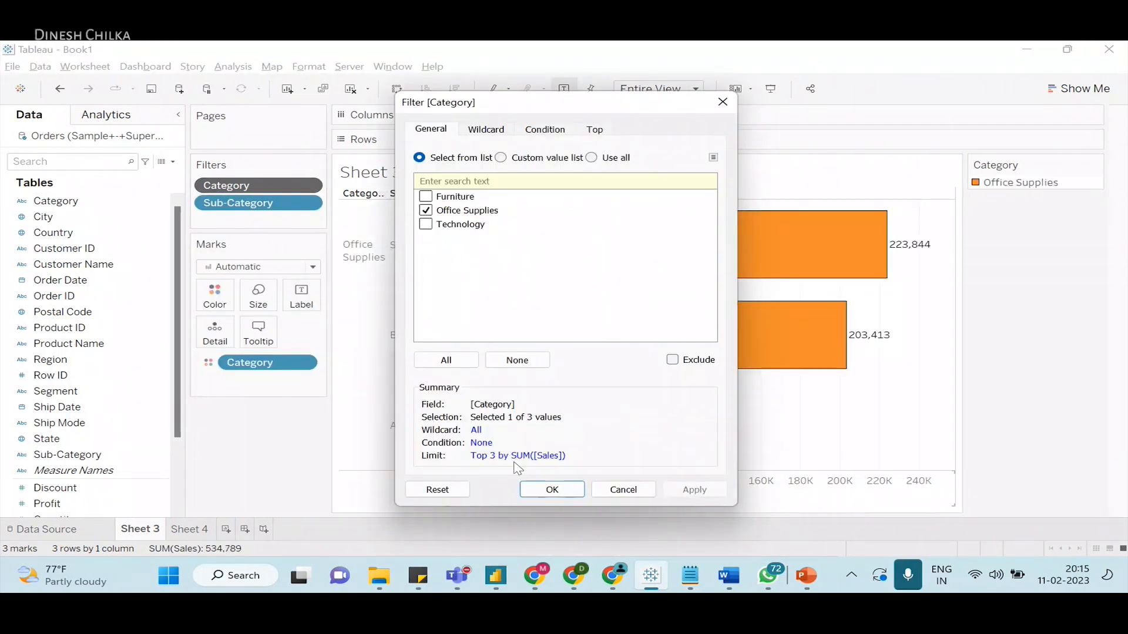
click(552, 490)
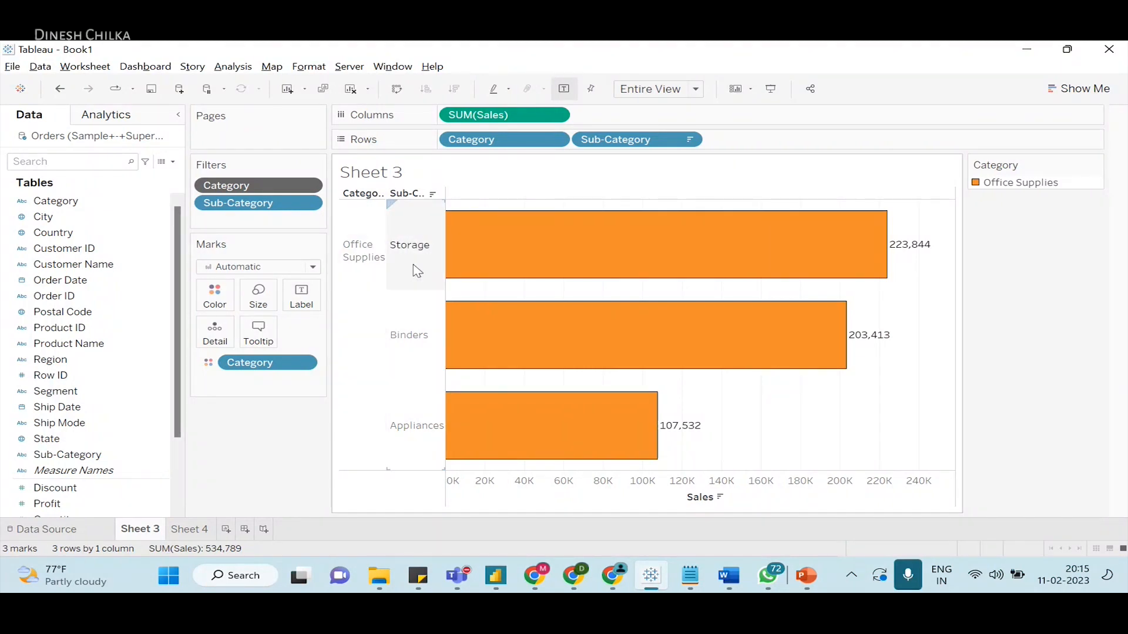
click(208, 530)
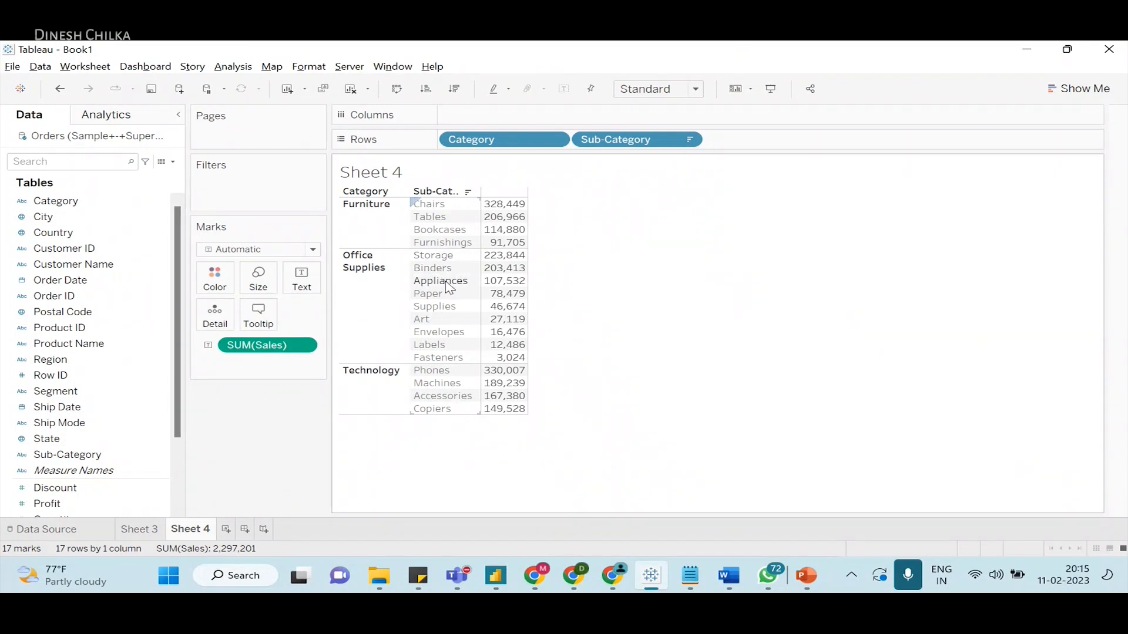
- Change Sheet 3's Category context filter to Furniture only and compare its sub-categories with Sheet 4
click(154, 531)
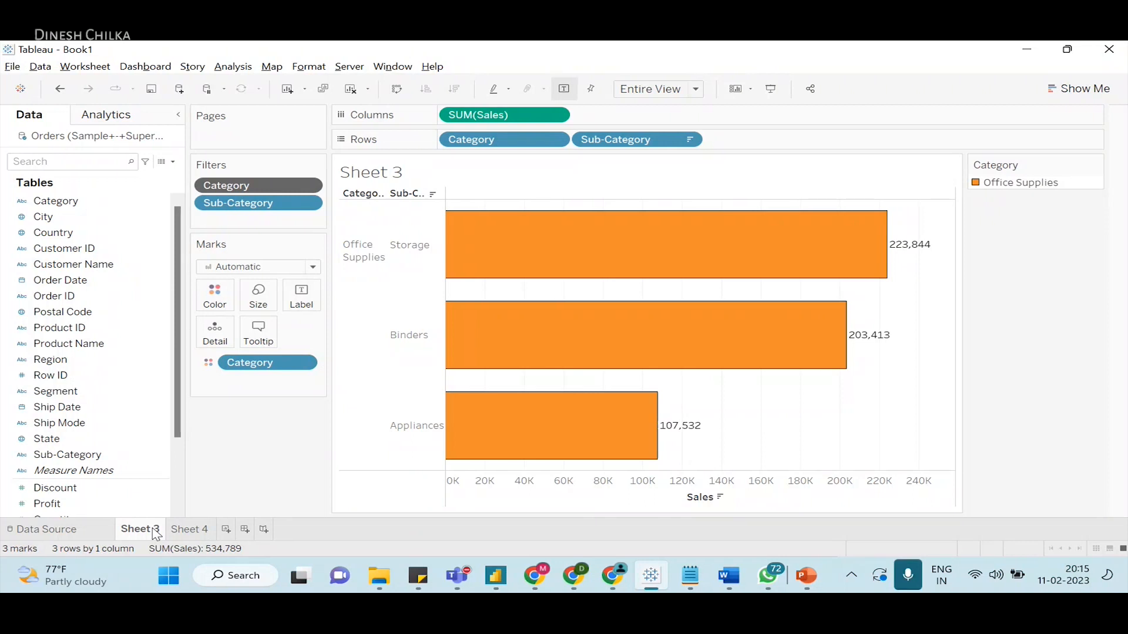
click(161, 505)
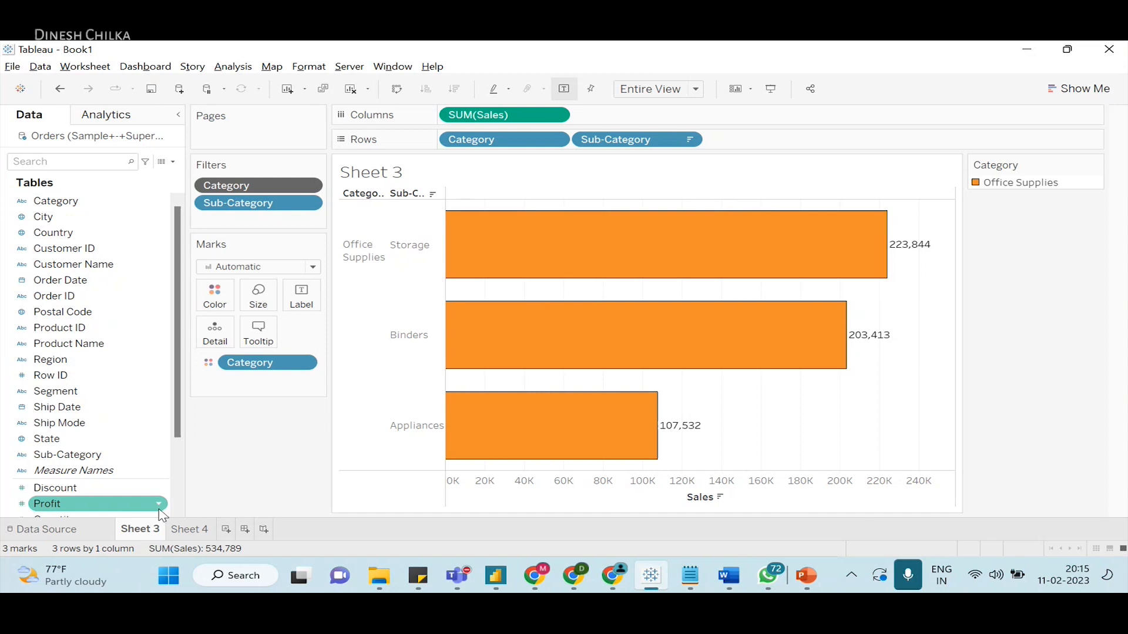
click(307, 187)
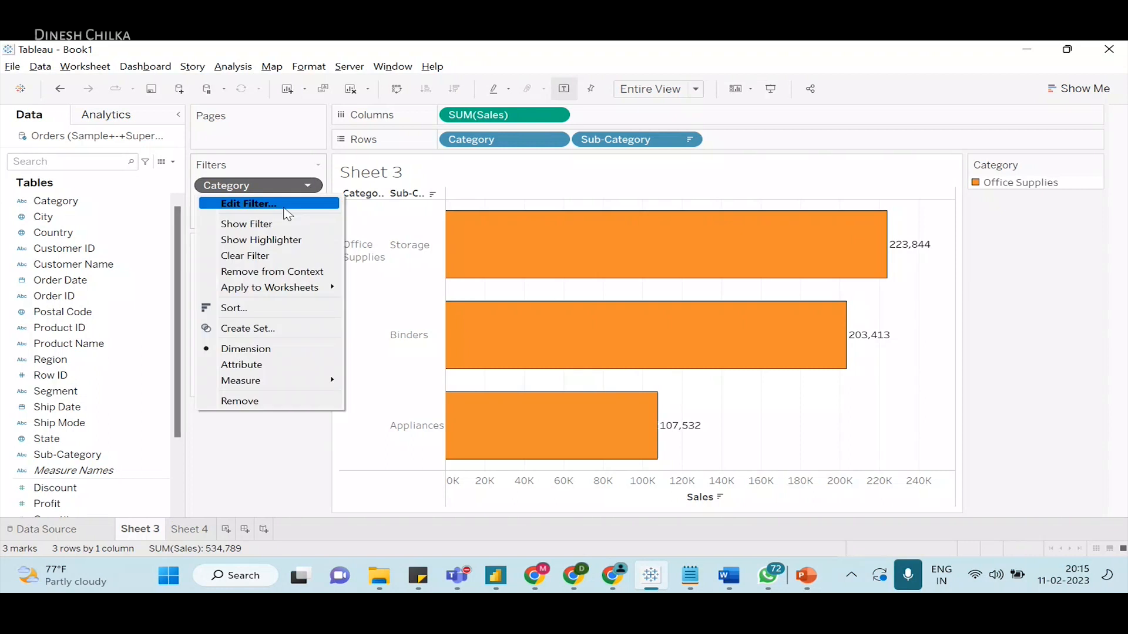
click(286, 207)
click(425, 210)
click(425, 196)
click(693, 490)
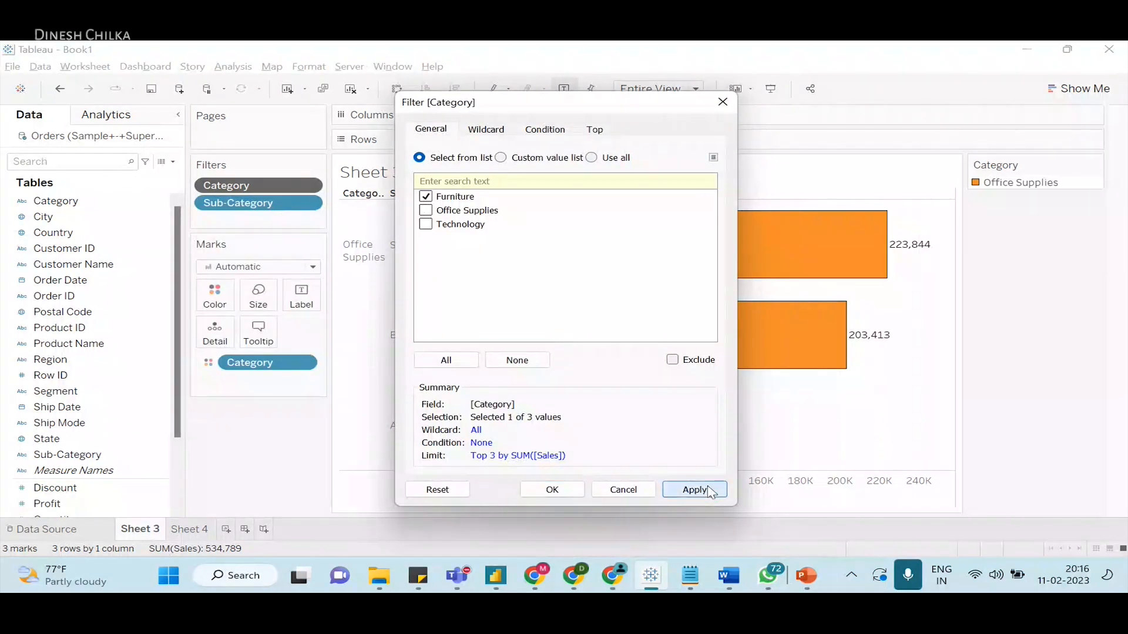
click(566, 492)
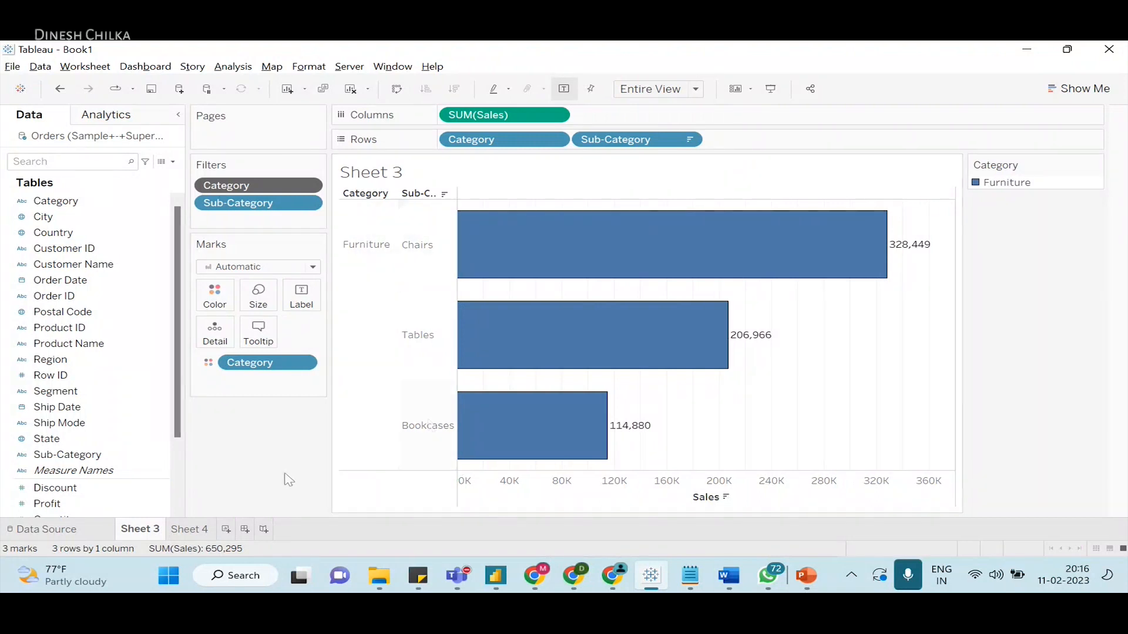
click(189, 530)
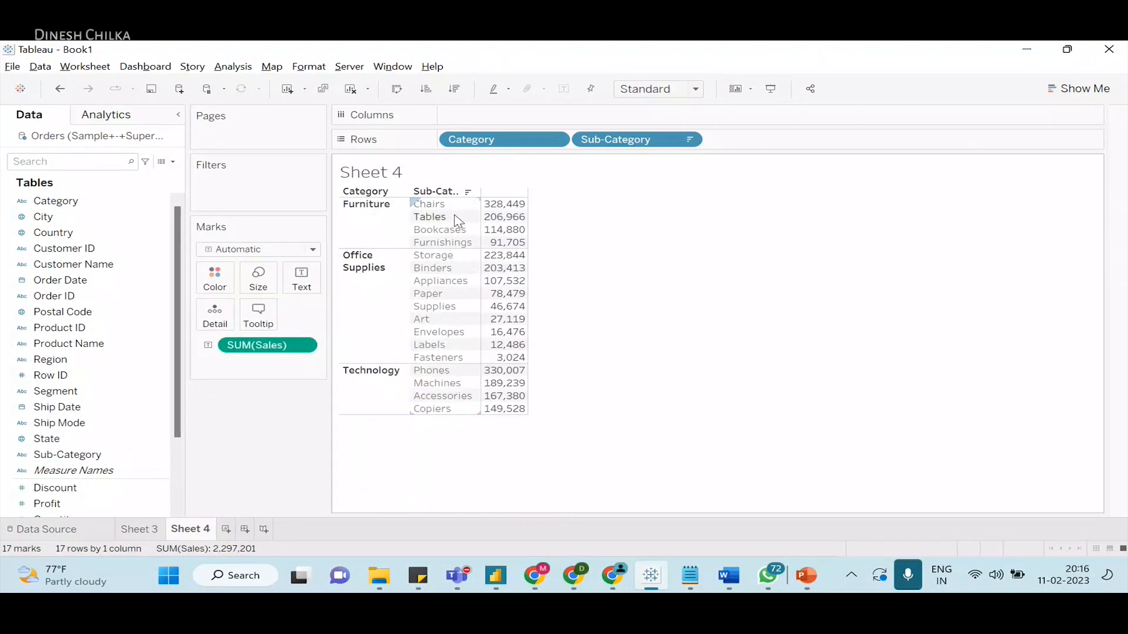
- Set Sheet 3's Category context filter from Furniture back to Technology, compare with Sheet 4, and return to Sheet 3
click(141, 532)
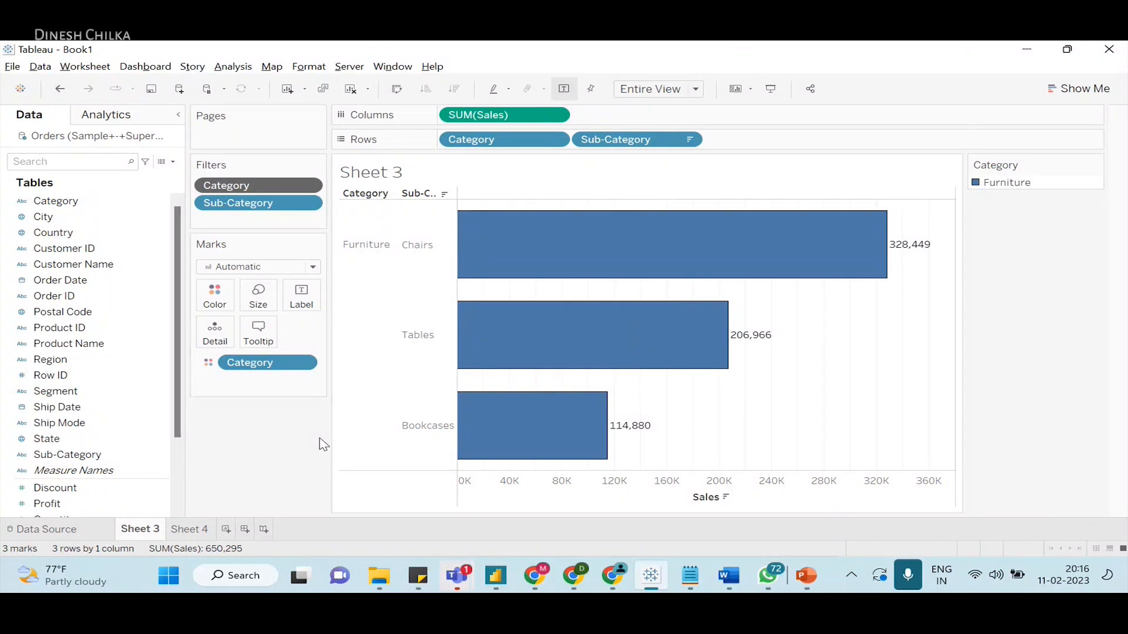
click(312, 186)
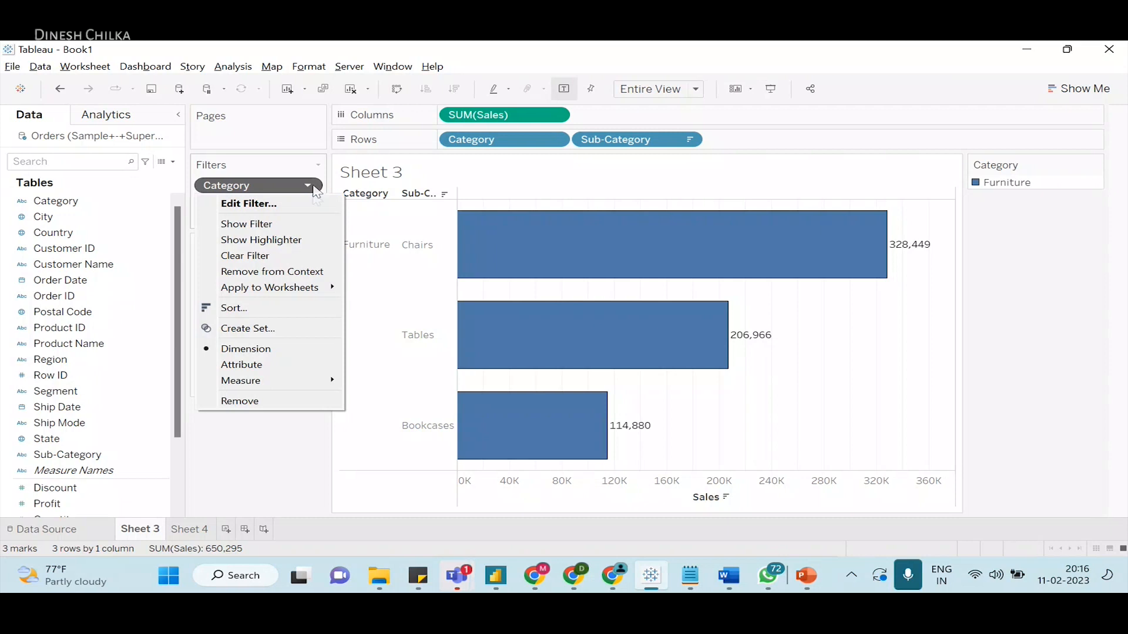
click(311, 204)
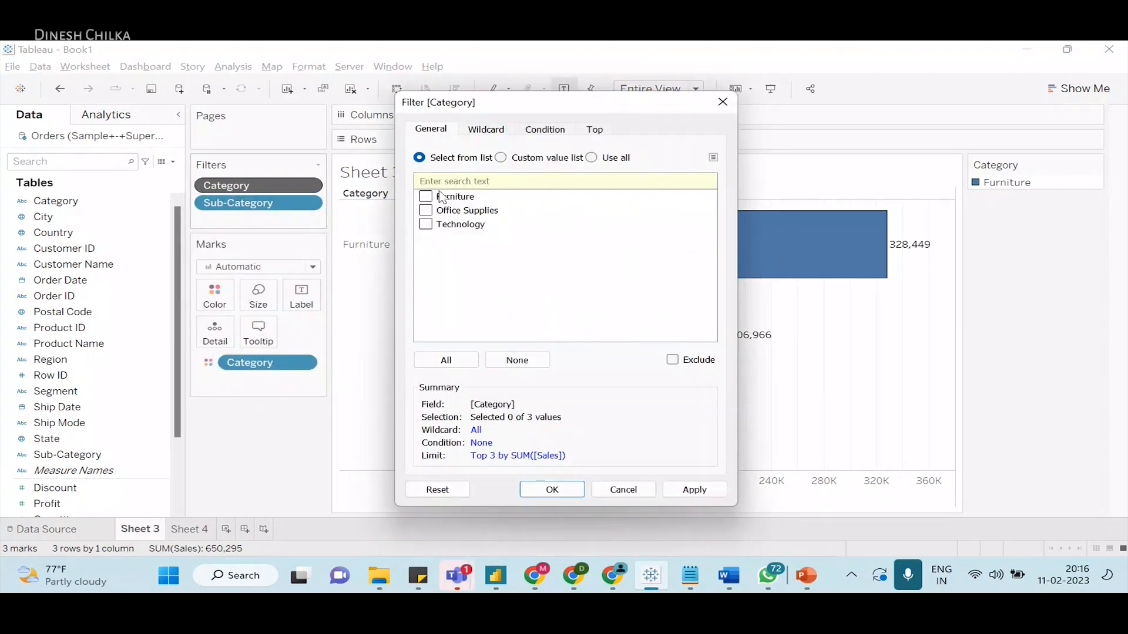
click(425, 225)
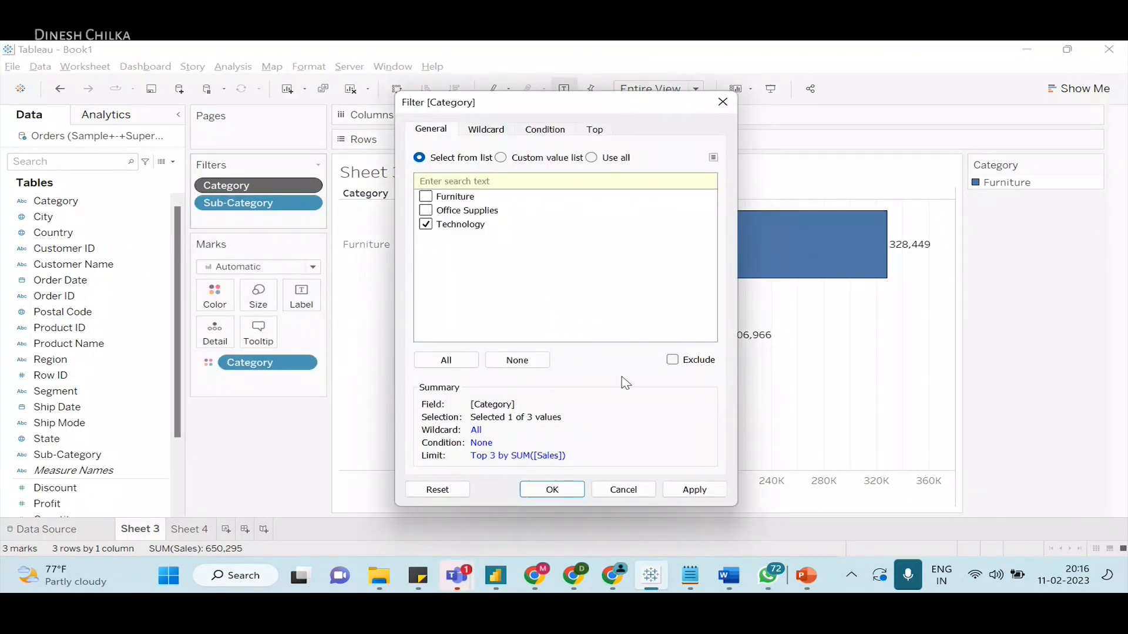
click(681, 490)
click(552, 489)
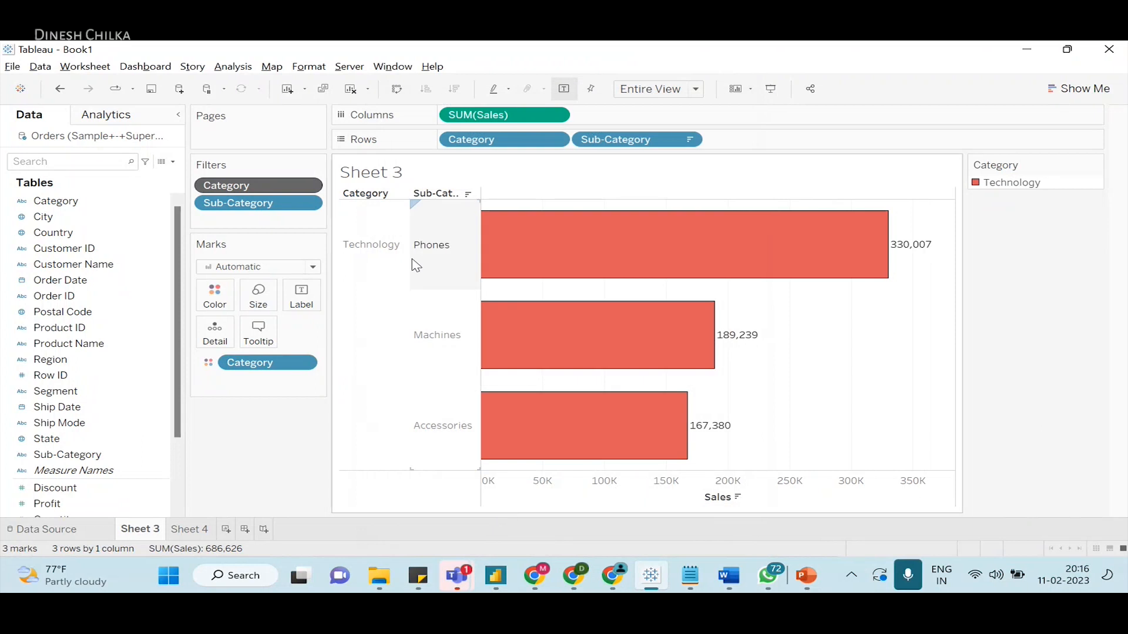
click(195, 533)
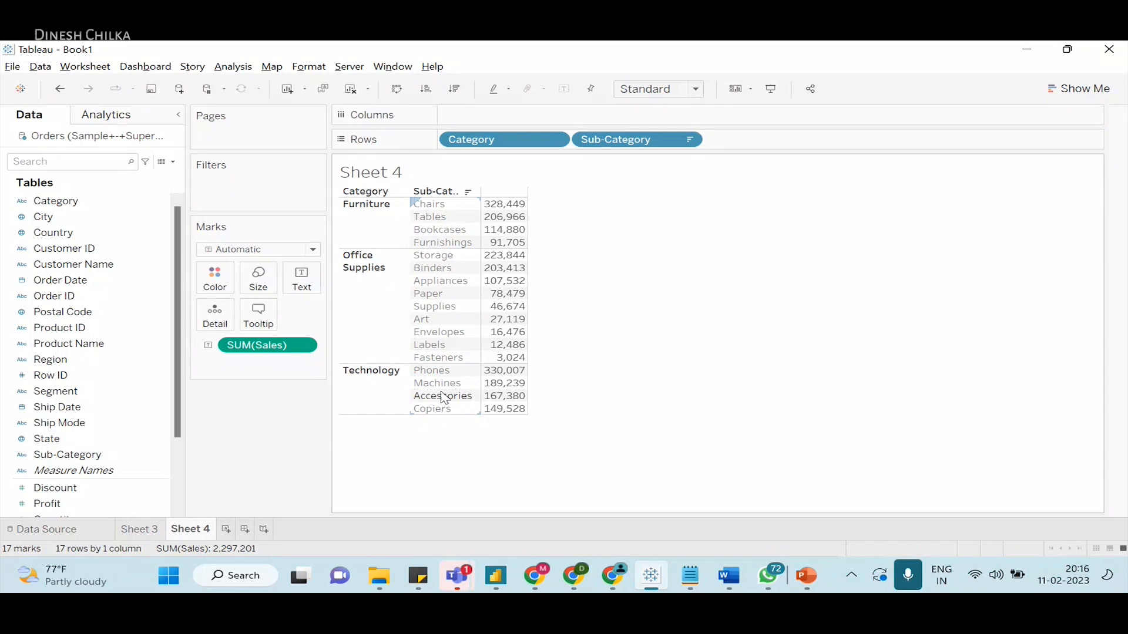
click(147, 533)
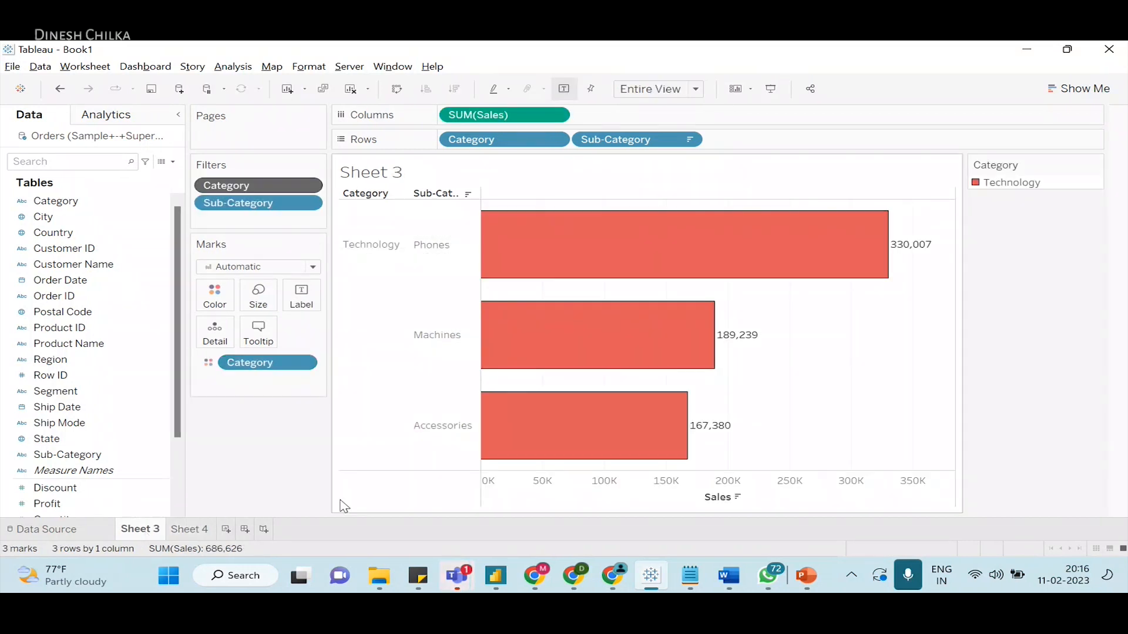
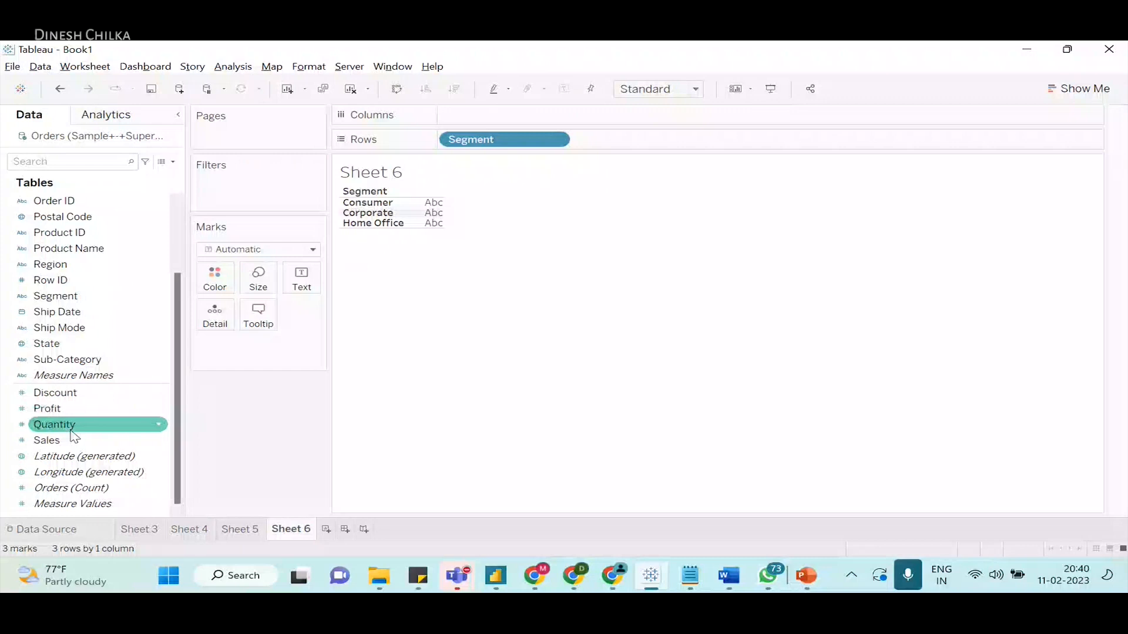
- Plot sum of Sales by Segment as bars on Sheet 6, fit to Entire View, with mark labels shown
drag(74, 435, 530, 122)
click(697, 89)
click(669, 145)
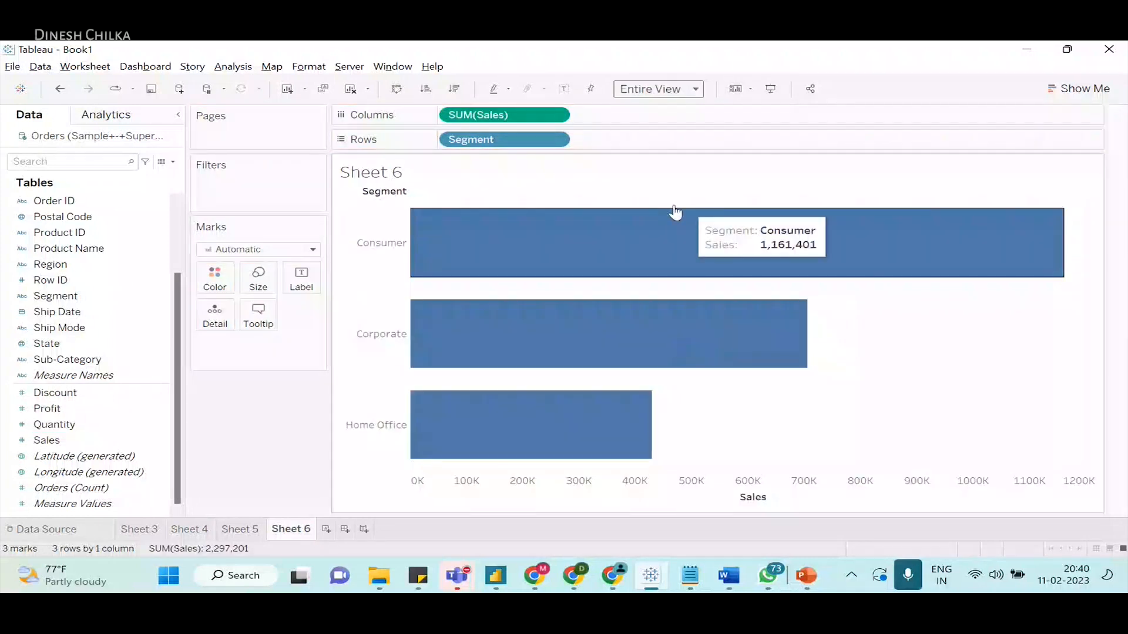
click(564, 88)
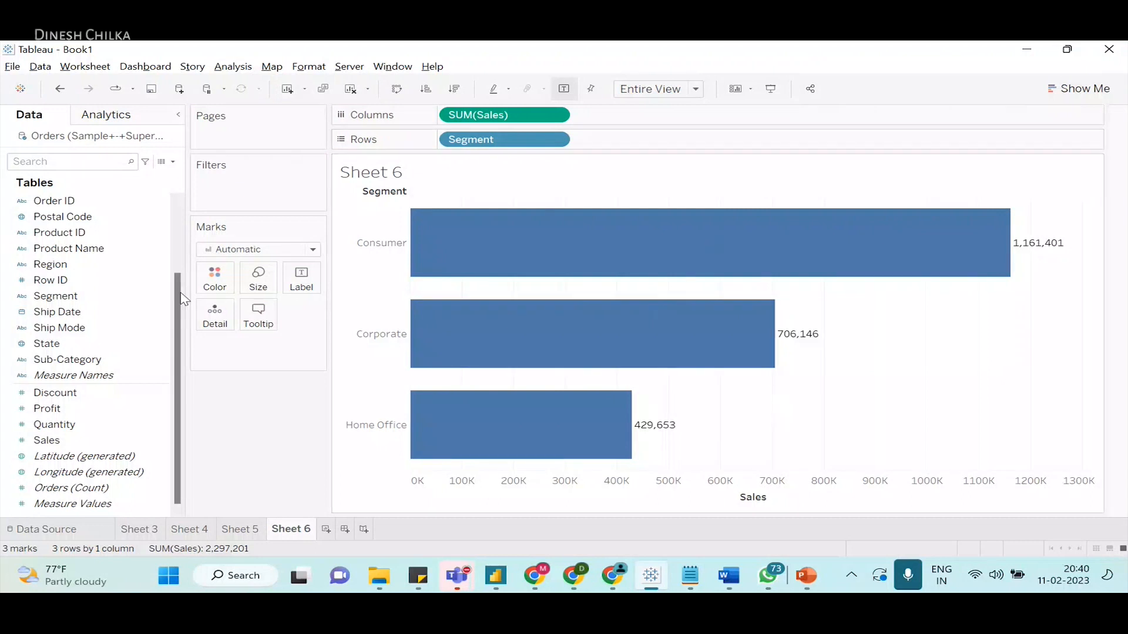
mouse_move(1008, 258)
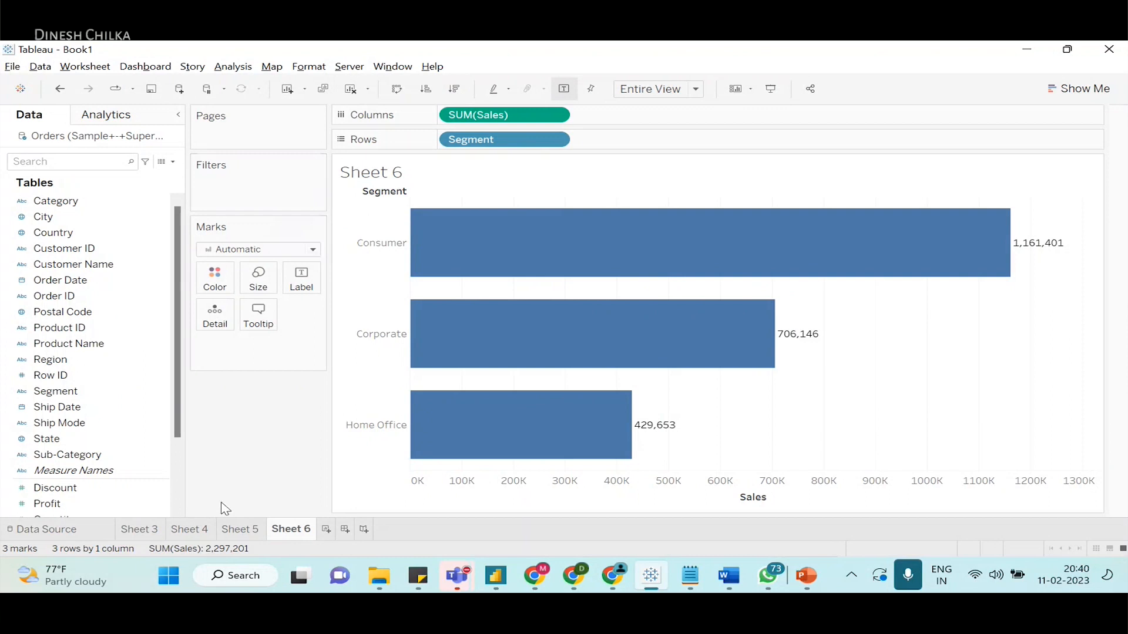
- Restrict the displayed Category filter on Sheet 3 to Office Supplies only
click(140, 533)
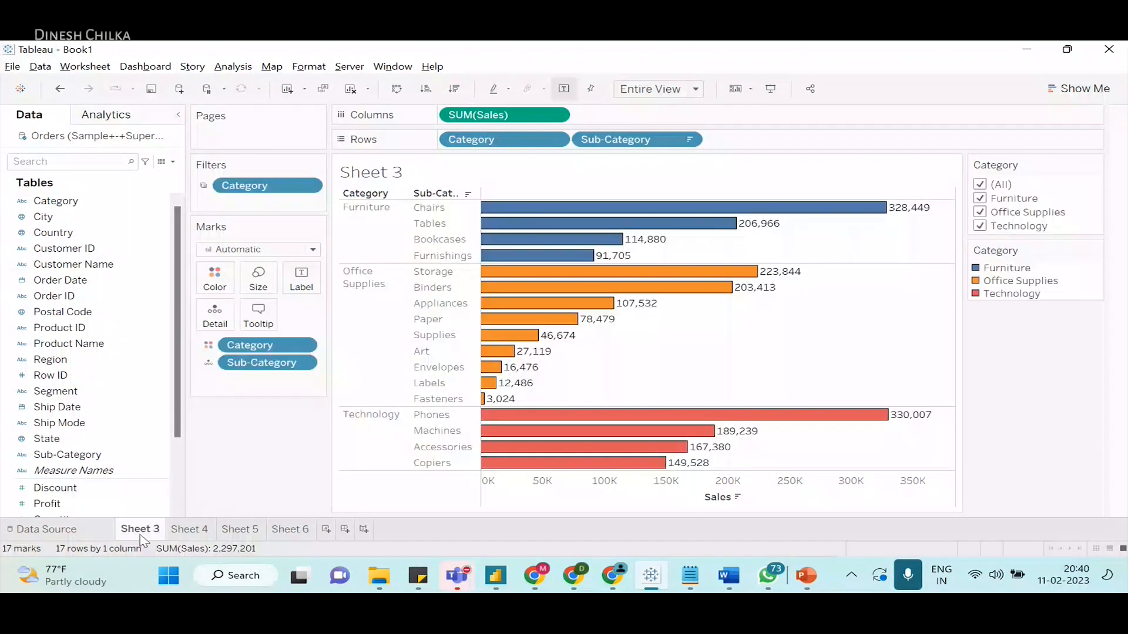
click(1095, 166)
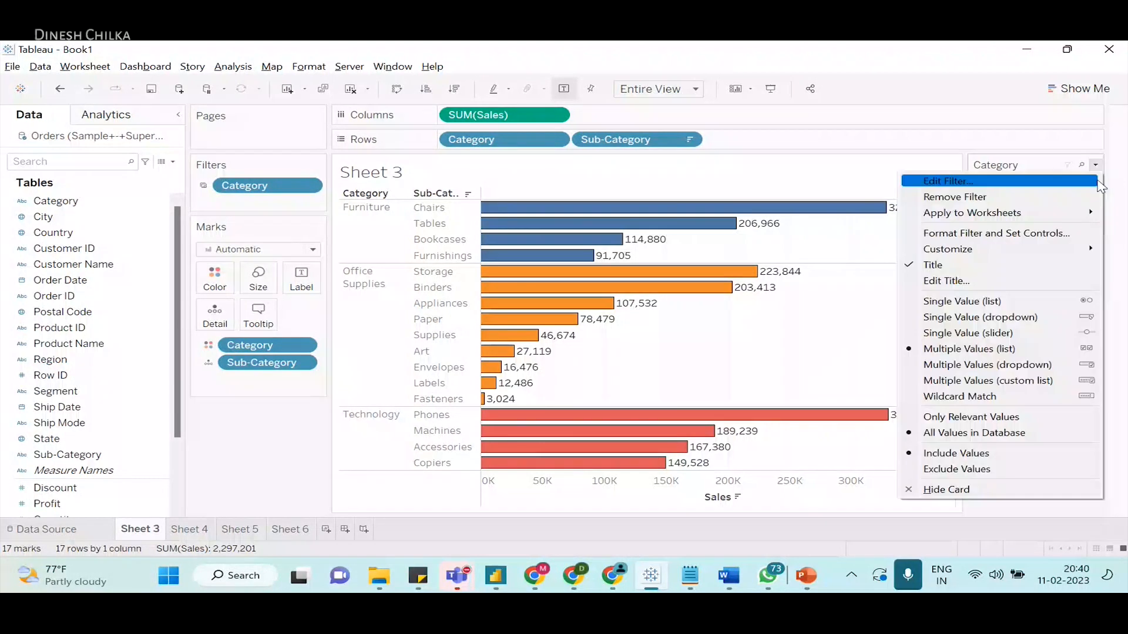
click(981, 184)
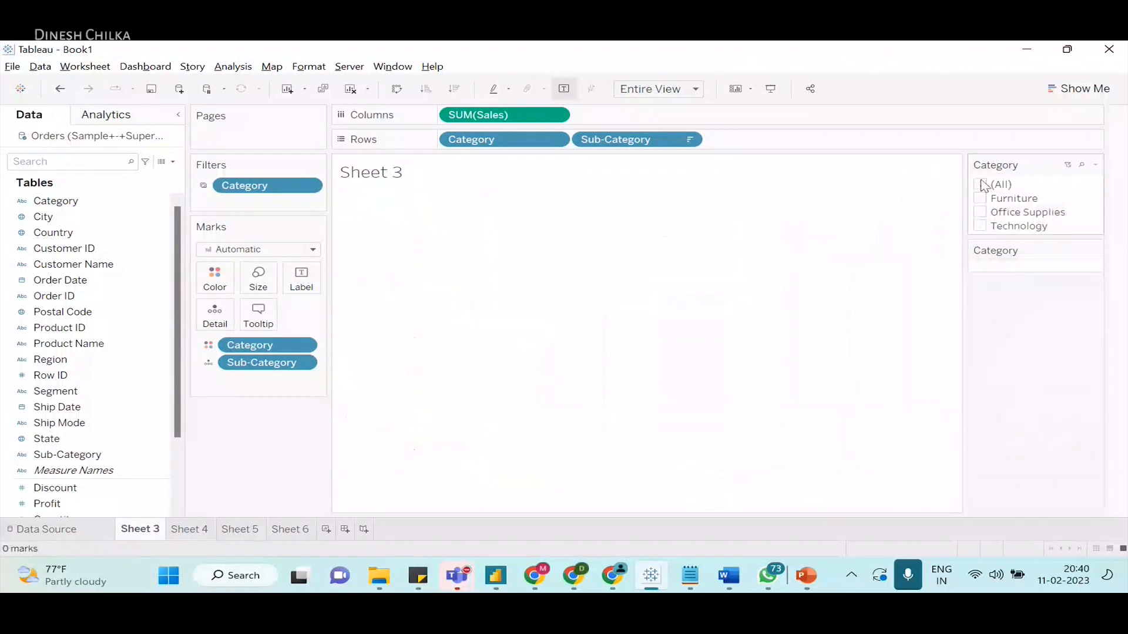
click(996, 215)
- Extend Sheet 3's Category filter to Sheet 6 through the selected worksheets and view the filtered Segment chart
click(1095, 165)
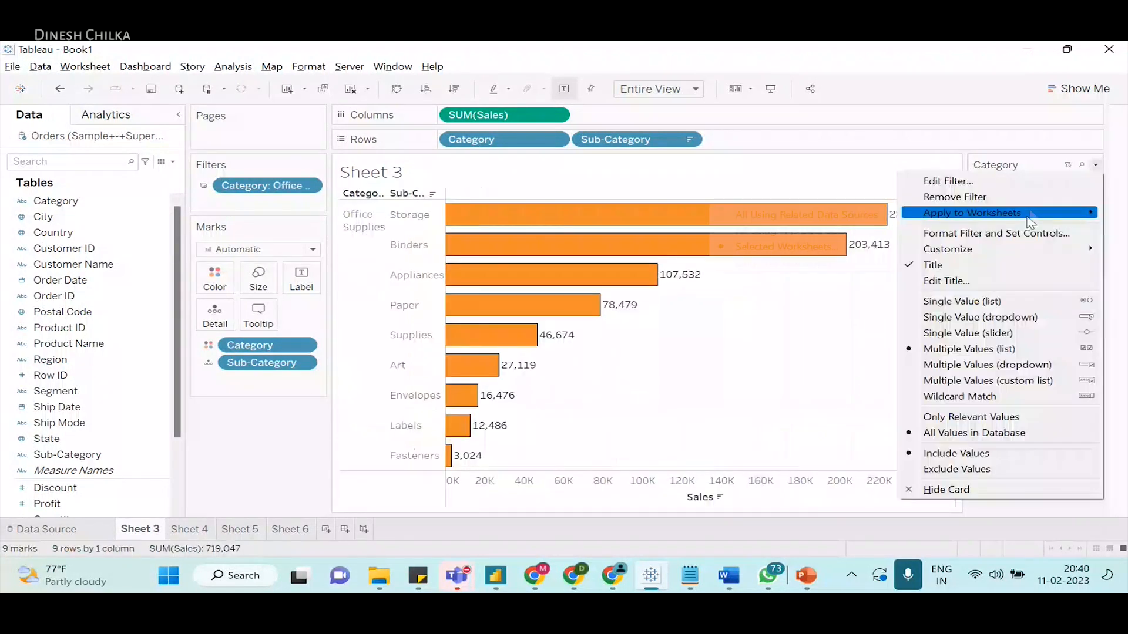
click(854, 232)
click(277, 305)
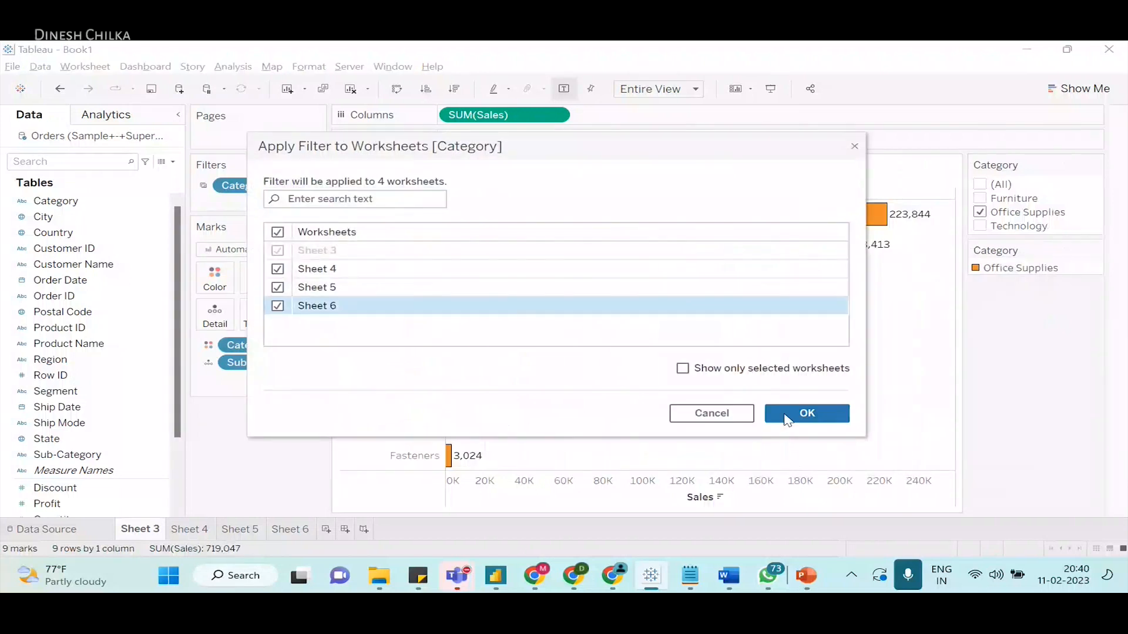
click(788, 418)
click(288, 531)
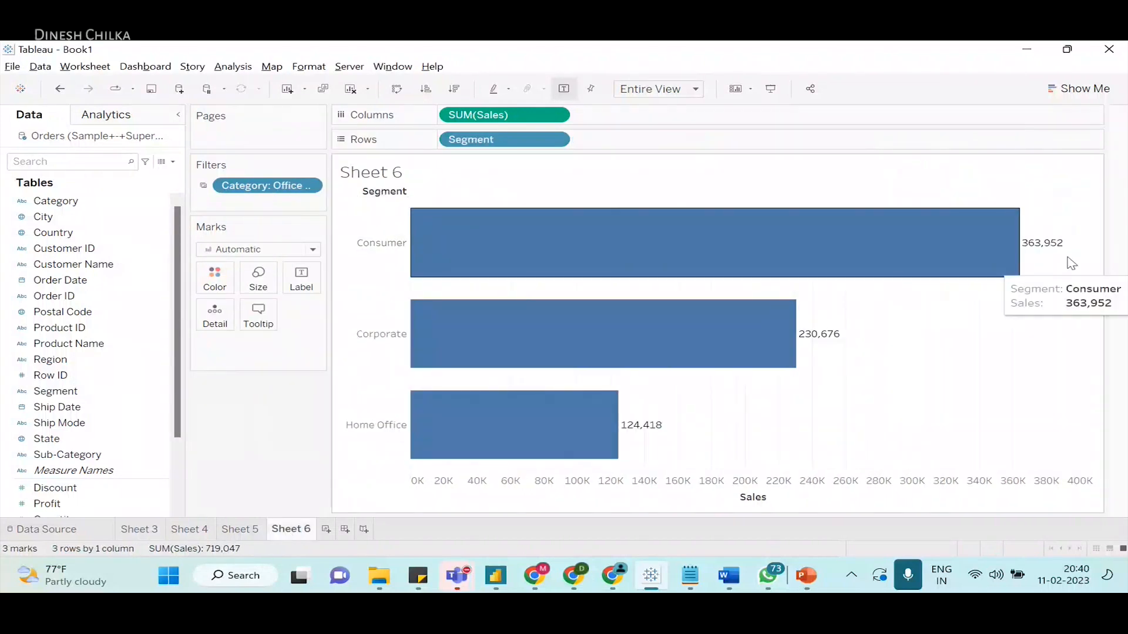
- Hide the Sales axis header on Sheet 6 and colour the Segment bars black
click(611, 498)
right_click(611, 497)
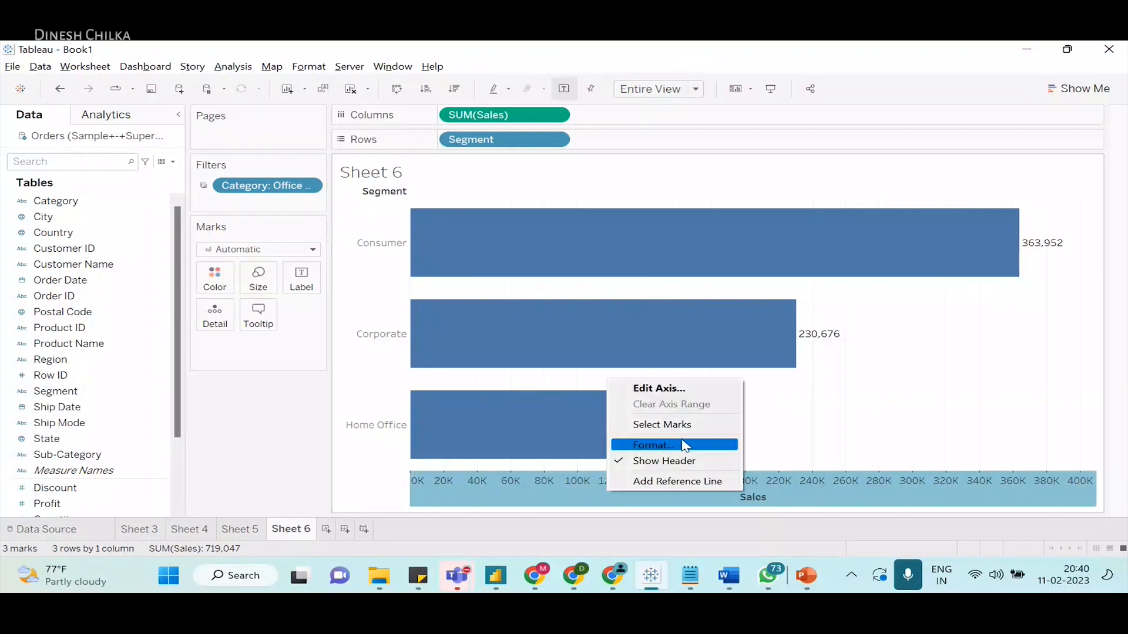
click(681, 460)
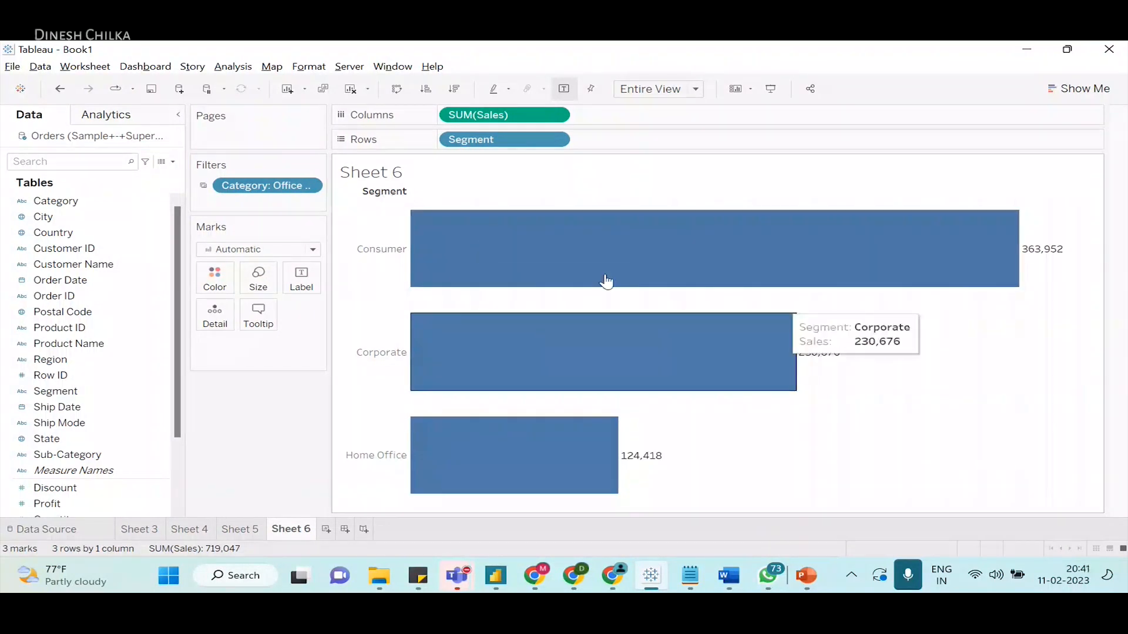
click(216, 291)
click(218, 319)
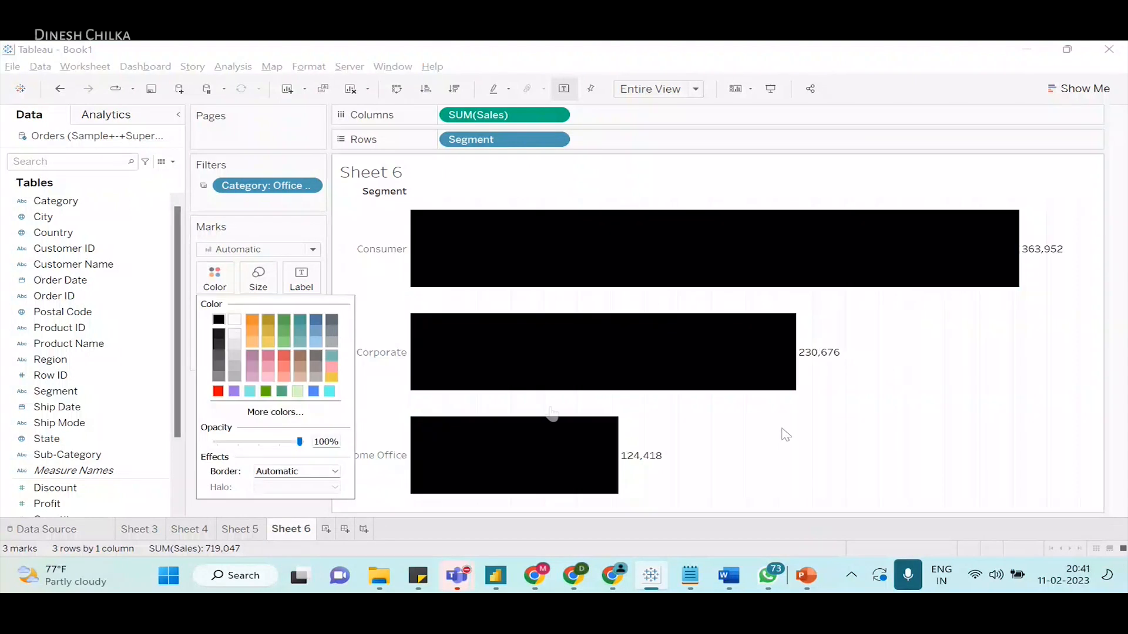
- Recolour the Segment bars on Sheet 6 yellow and add a dark border around them
click(267, 341)
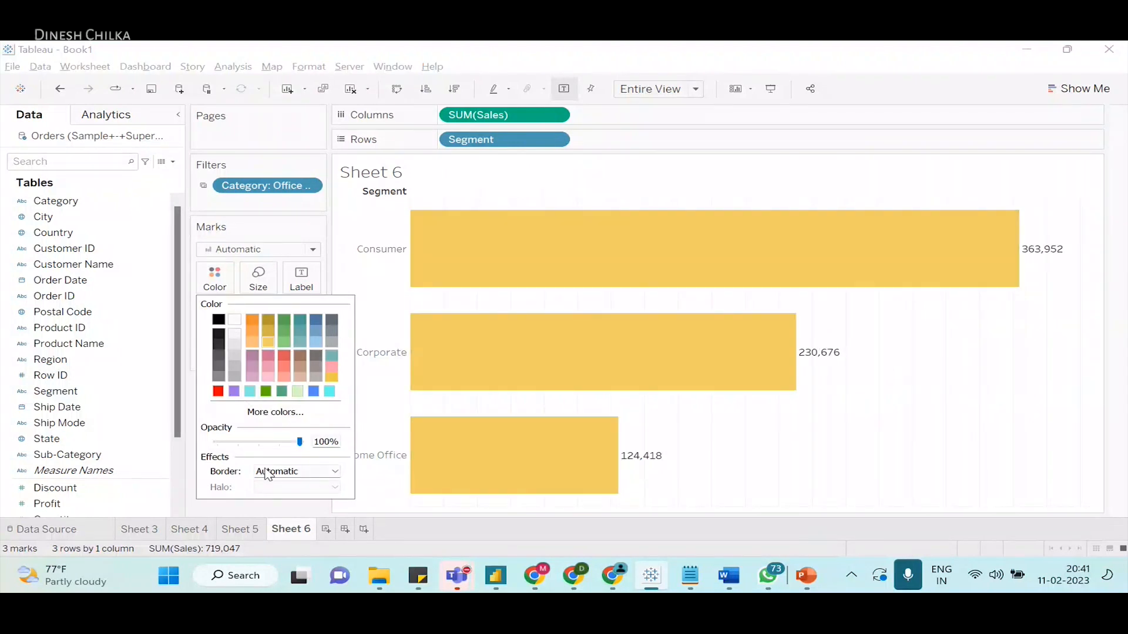
click(261, 471)
click(270, 379)
click(669, 446)
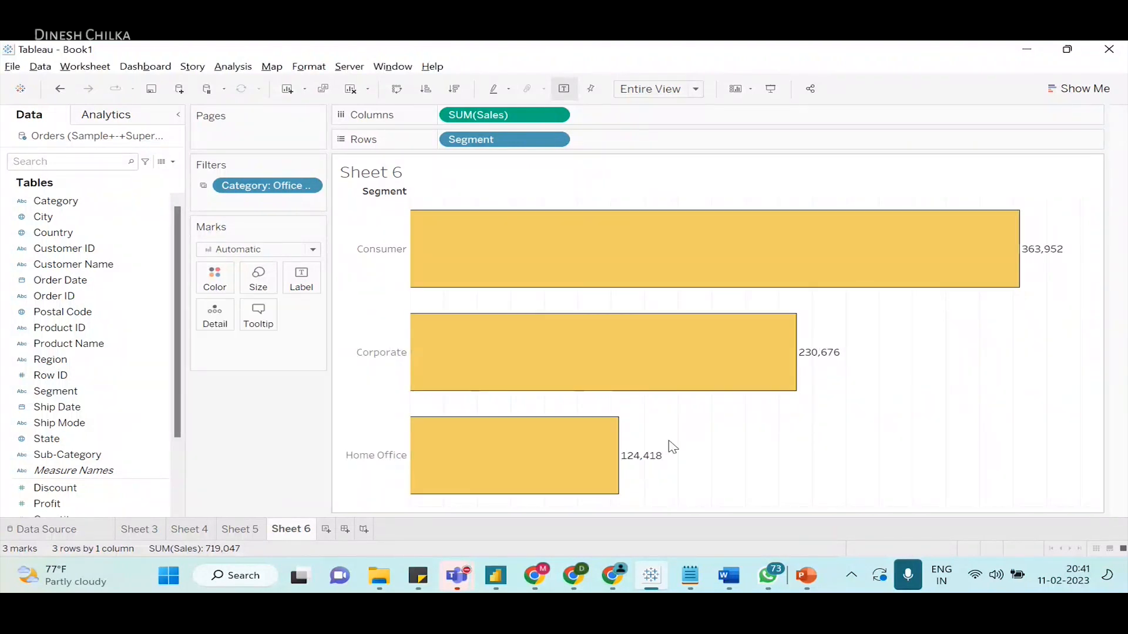
click(227, 290)
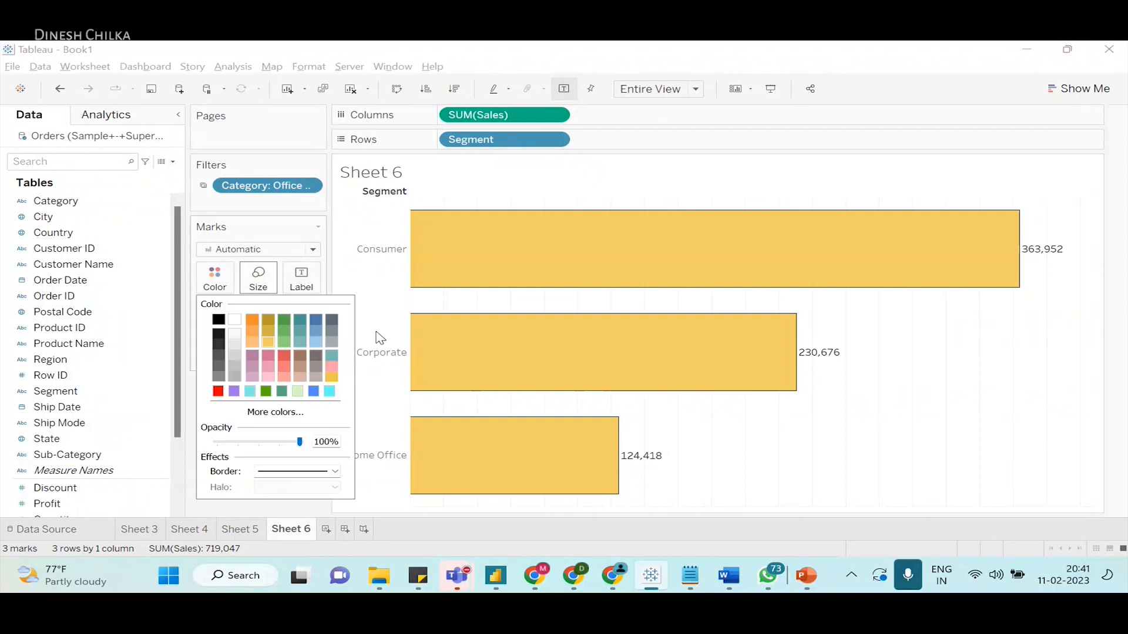
click(332, 367)
click(767, 432)
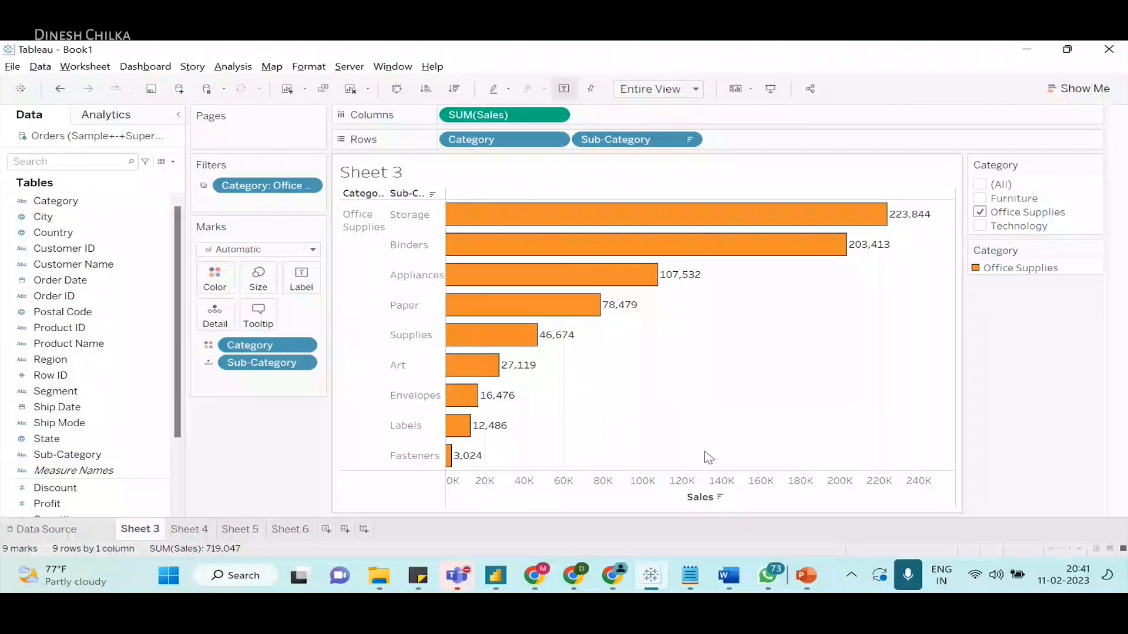
key(alt+Tab)
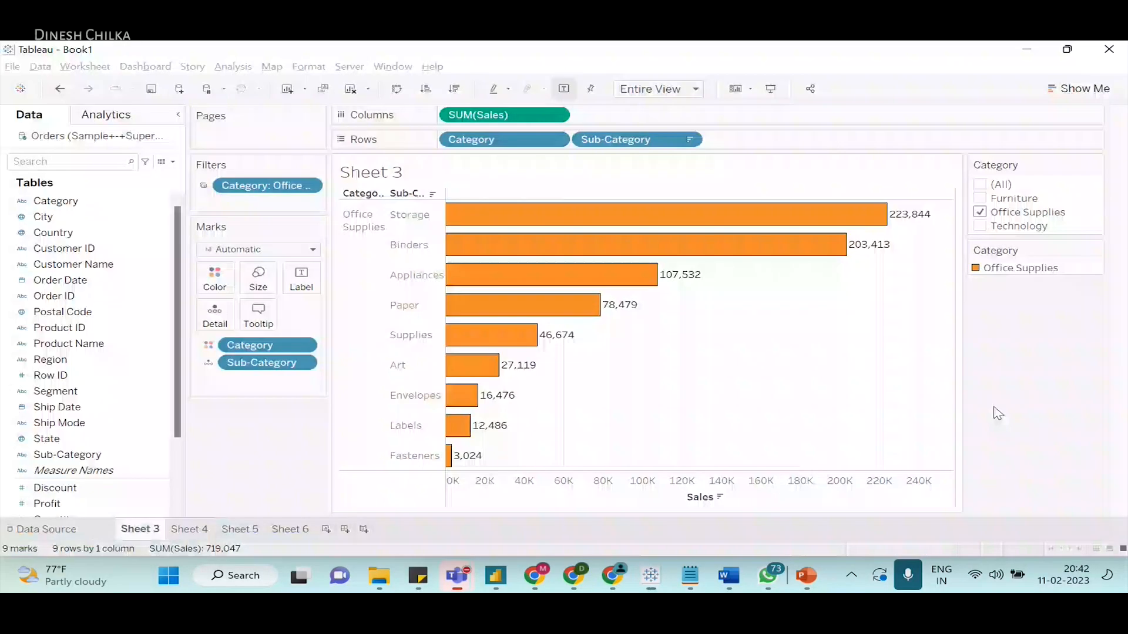
key(alt+Tab)
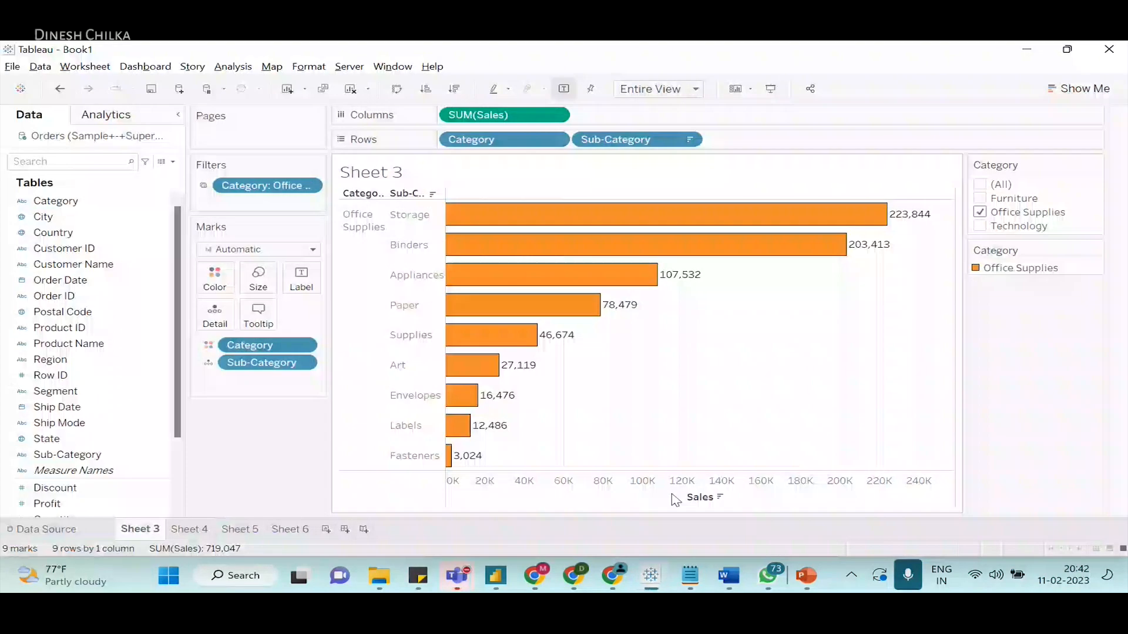
- Try removing the Category filter from Sheet 3 and undo the removal
click(1094, 167)
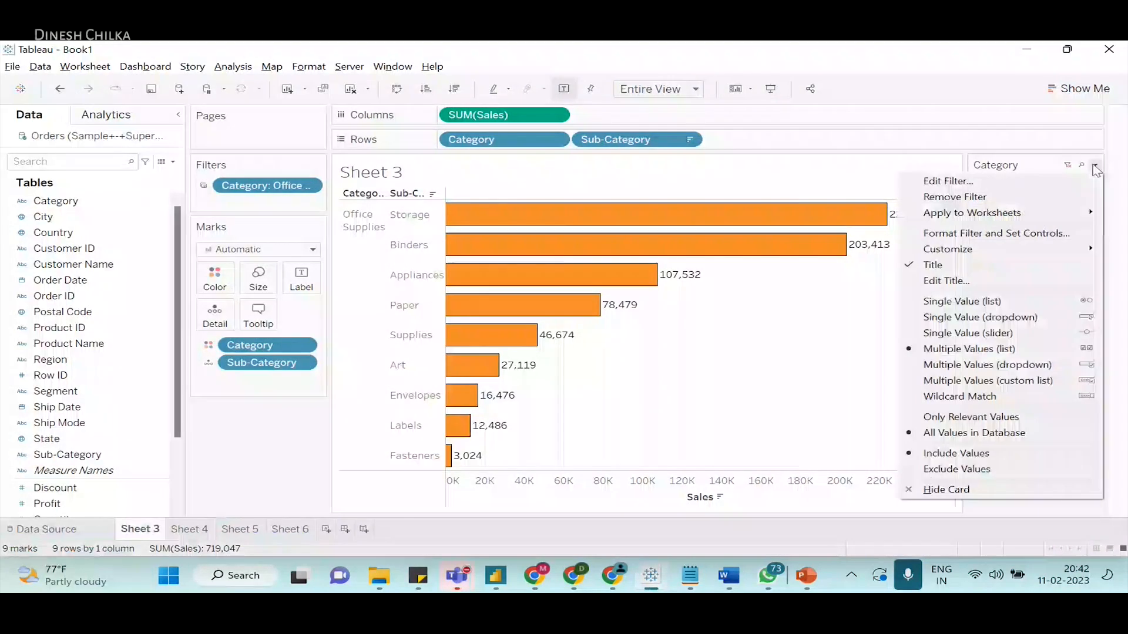
click(1020, 197)
key(ctrl+z)
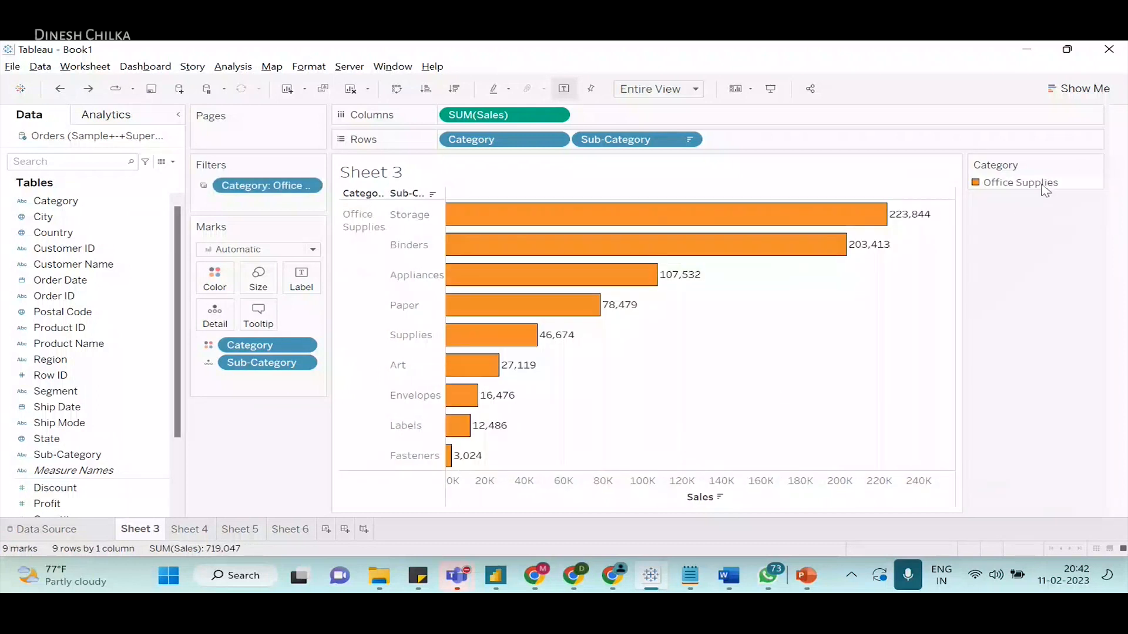
- Display the interactive filter card for the Category field on Sheet 3 again
click(157, 200)
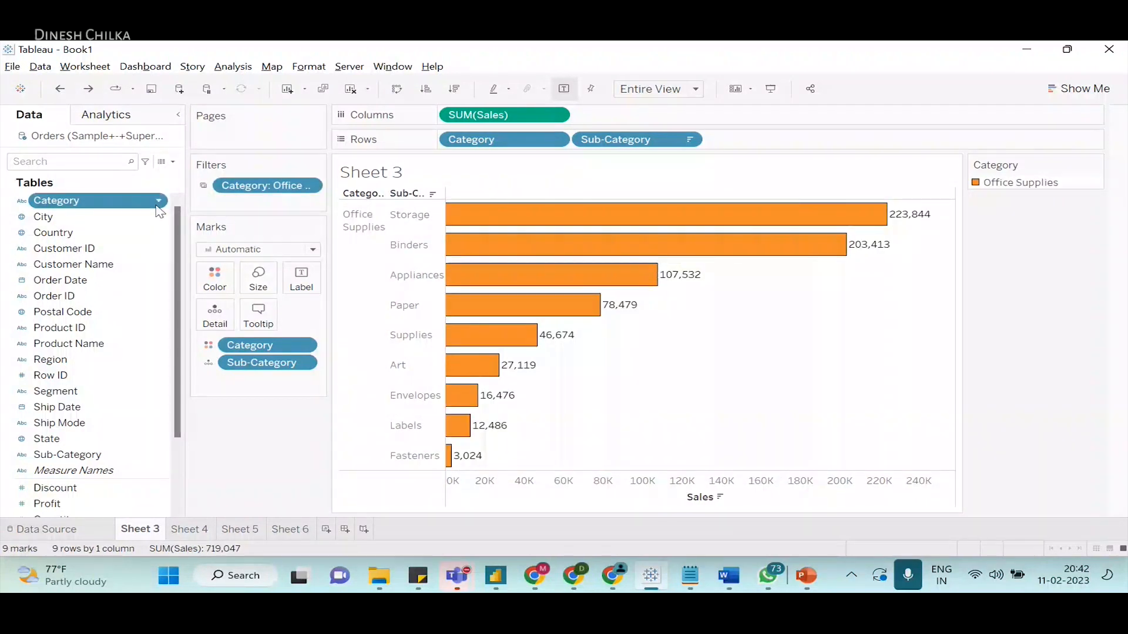
click(158, 204)
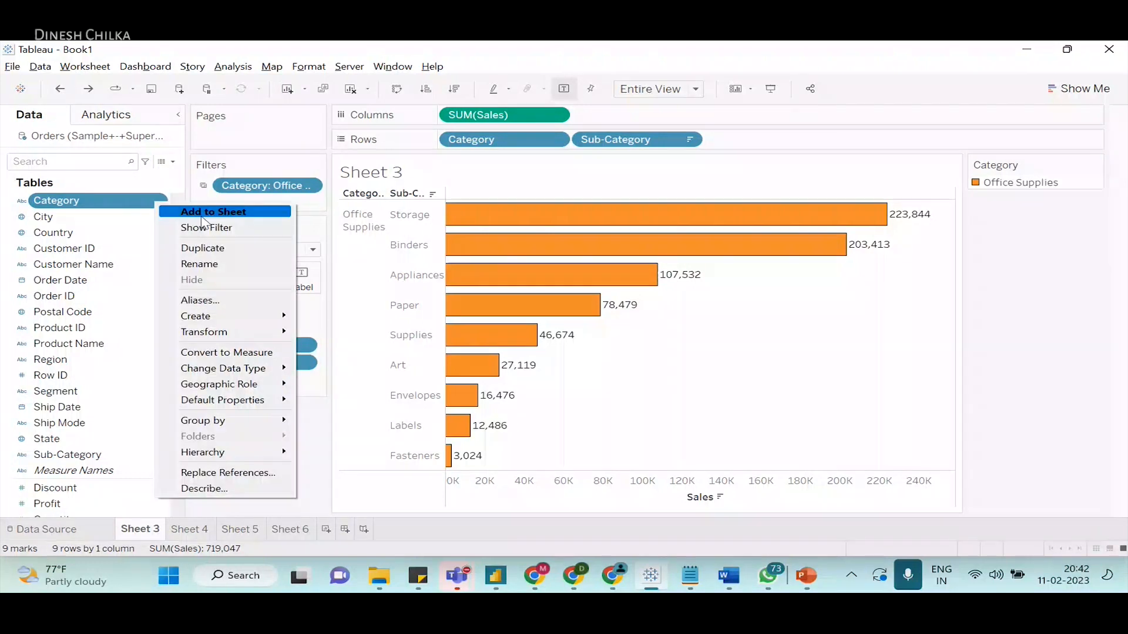
click(186, 230)
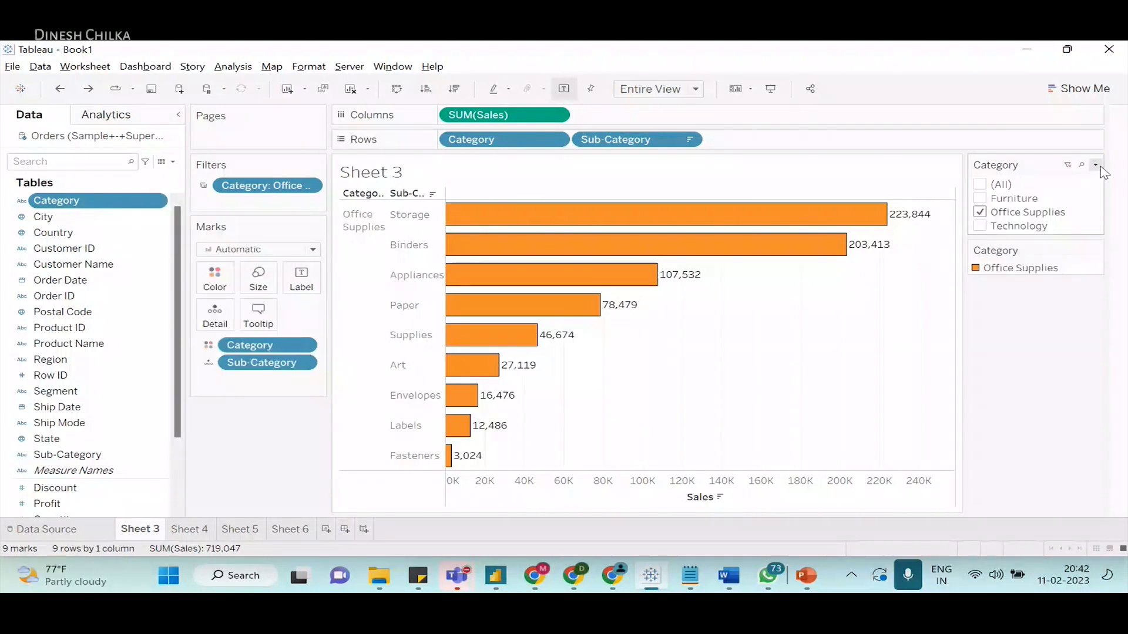
- Customize Sheet 3's Category filter card to hide the "All" value
click(1096, 166)
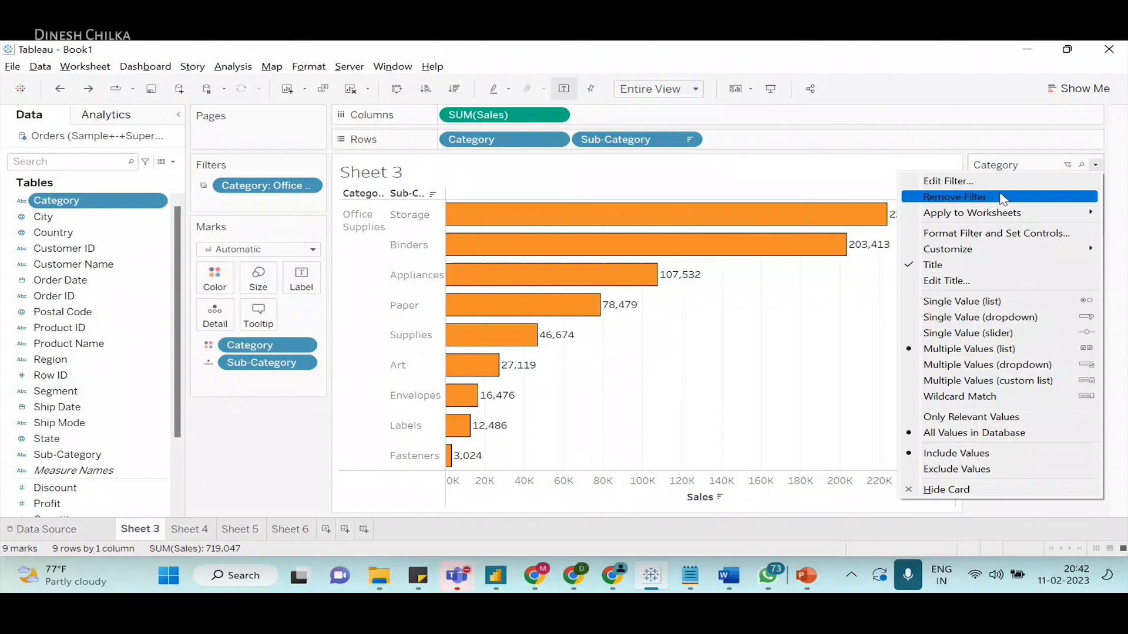
mouse_move(1035, 220)
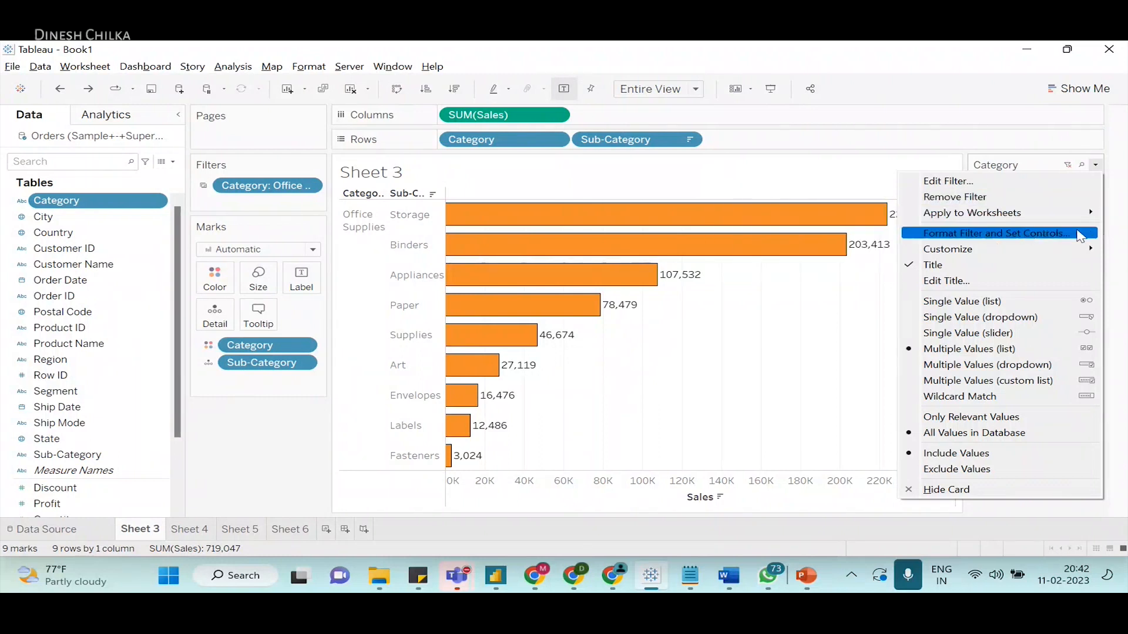
mouse_move(1025, 253)
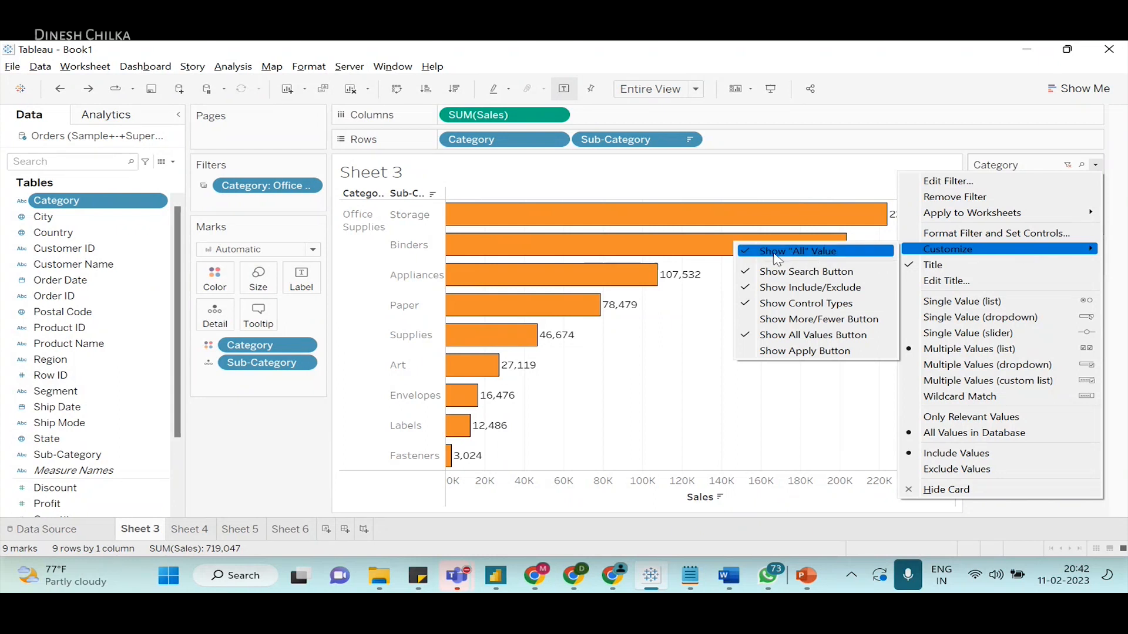
click(749, 254)
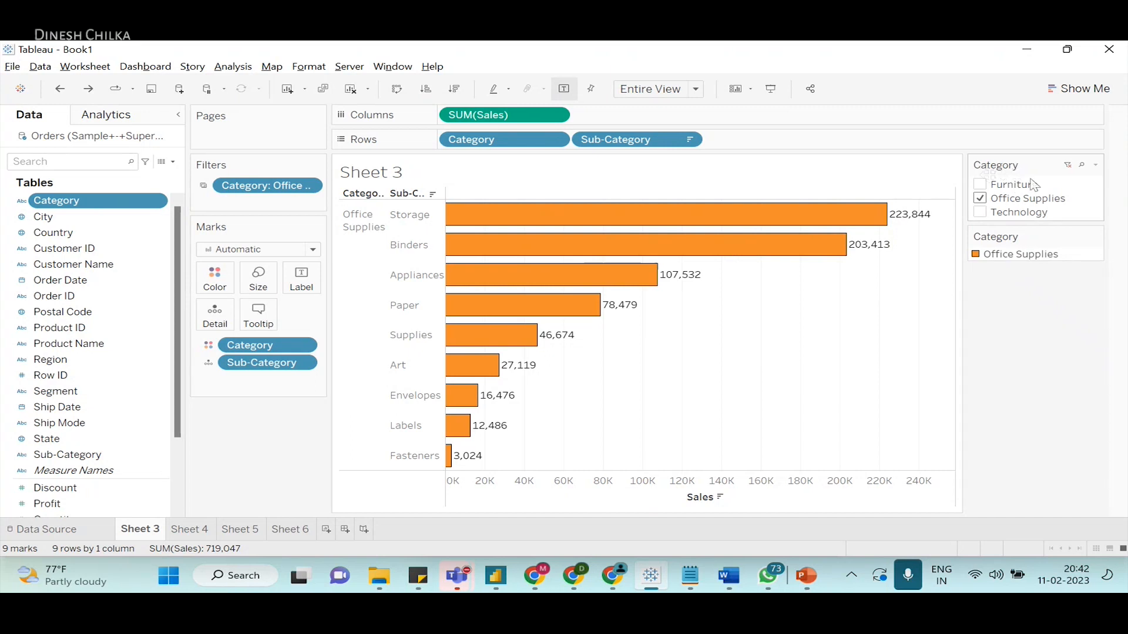
- Try different individual selections in the Category filter without the "All" option, ending with only Furniture selected
click(981, 199)
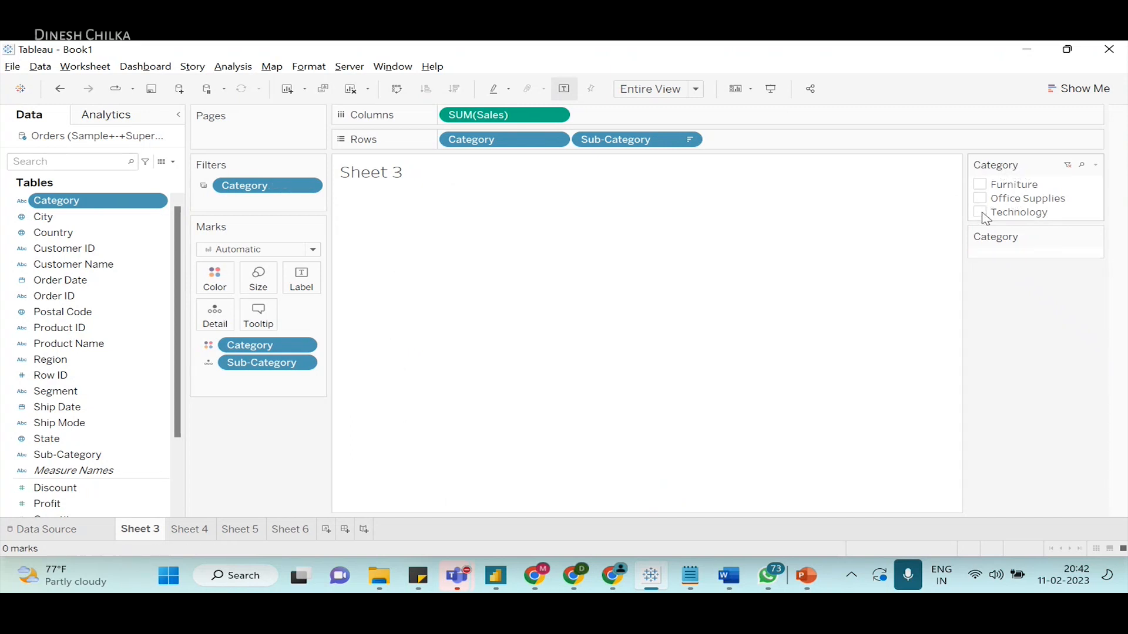
click(981, 212)
click(981, 212)
click(980, 200)
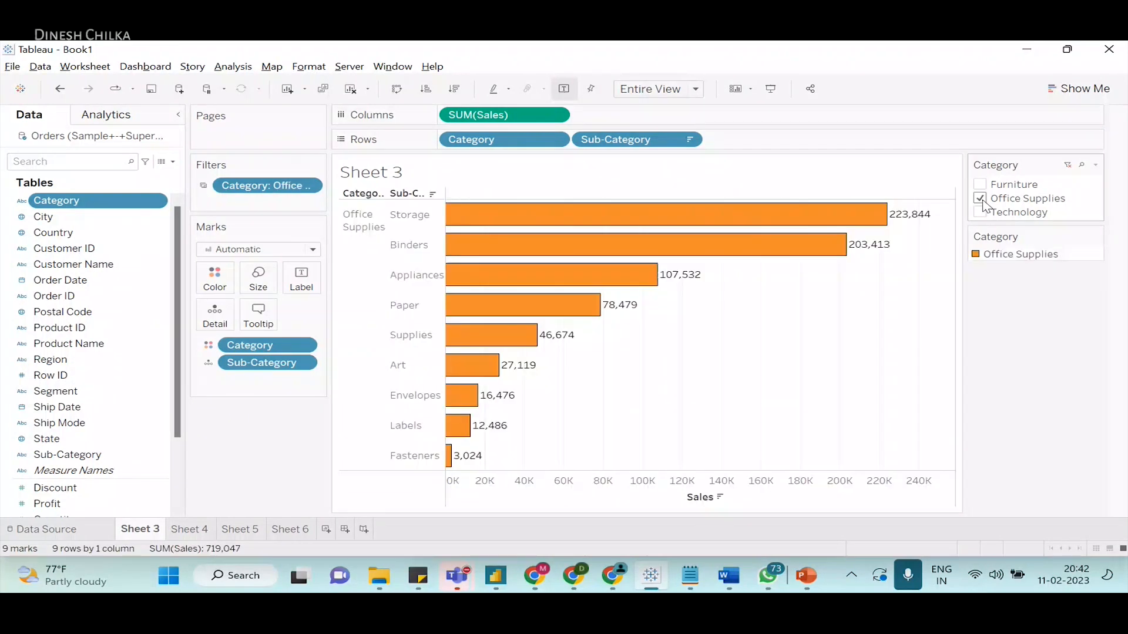
click(981, 199)
click(998, 186)
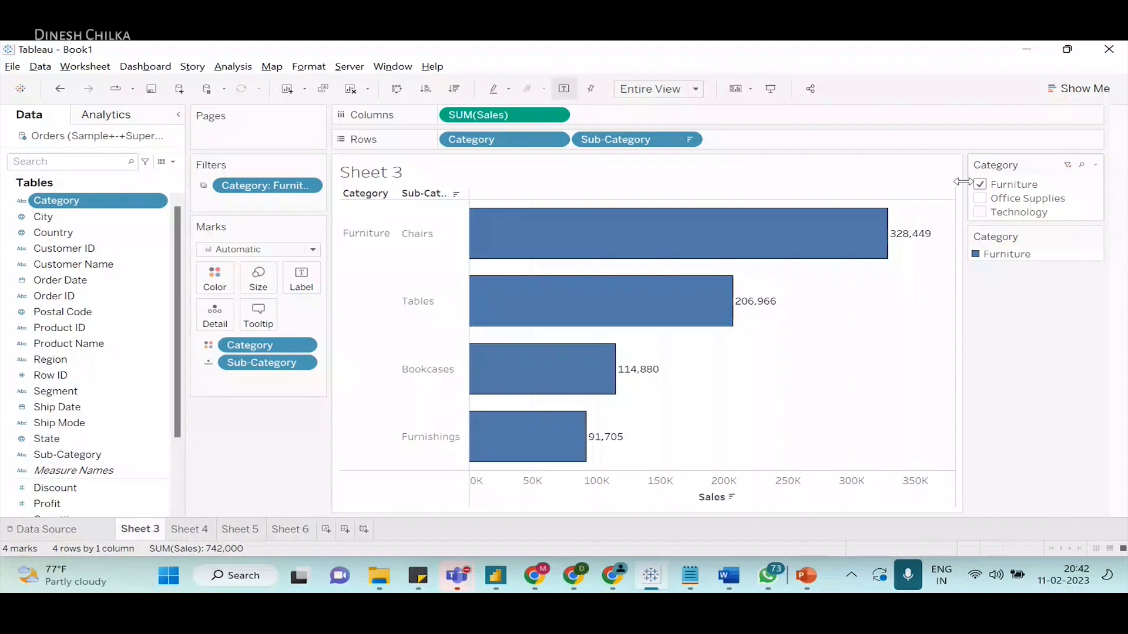
- Restore the "All" value on the Category filter card and use it to select every category
click(1096, 165)
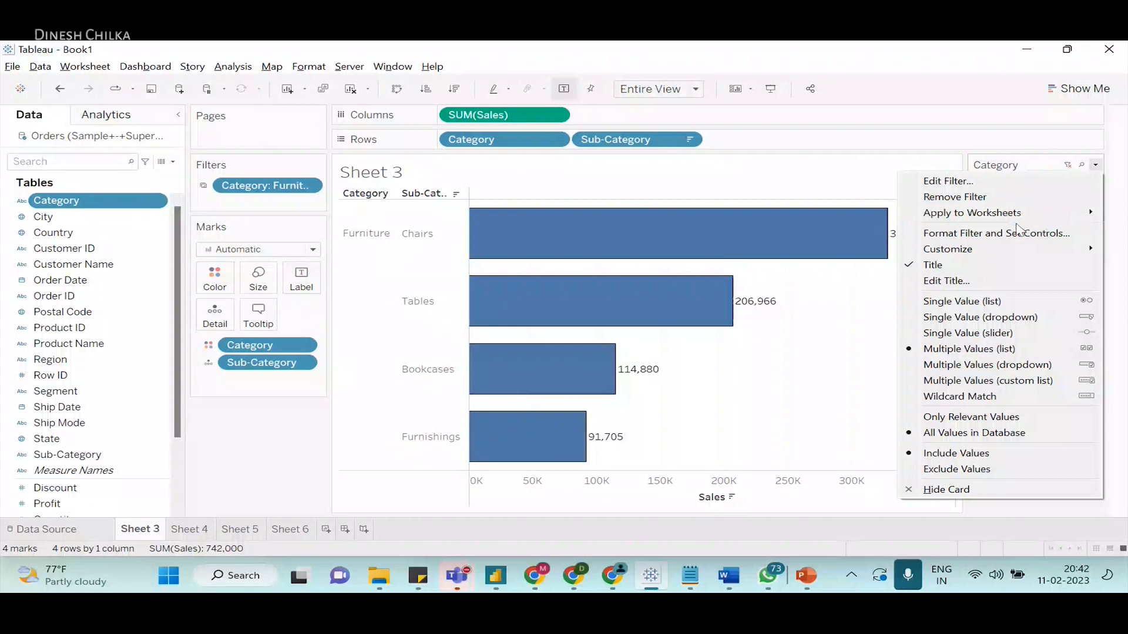
mouse_move(922, 252)
click(798, 251)
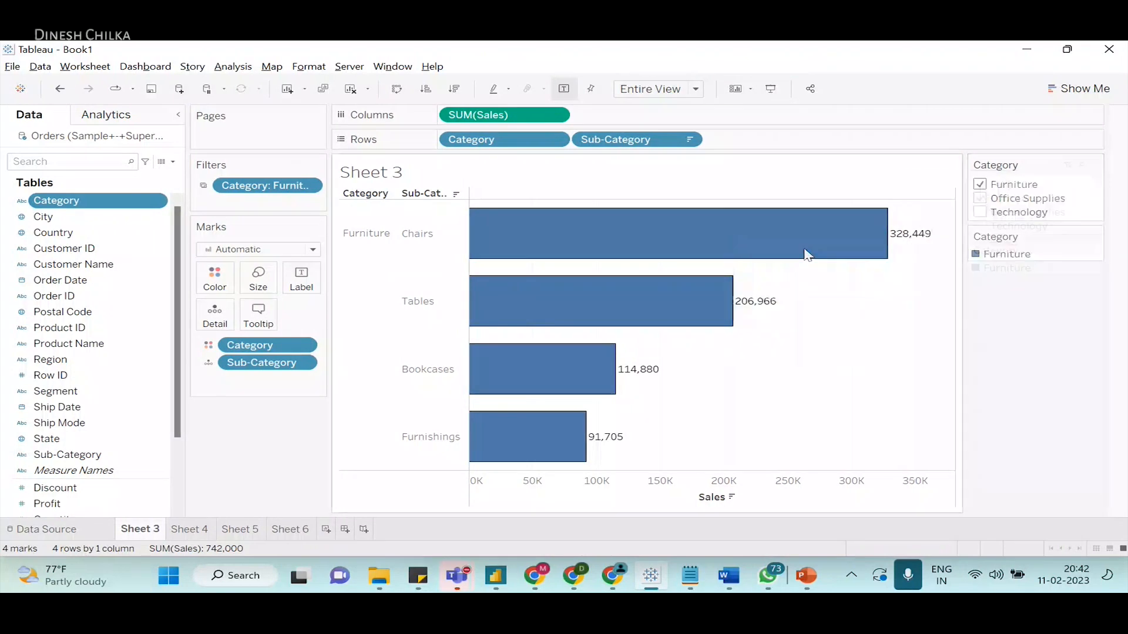
click(980, 186)
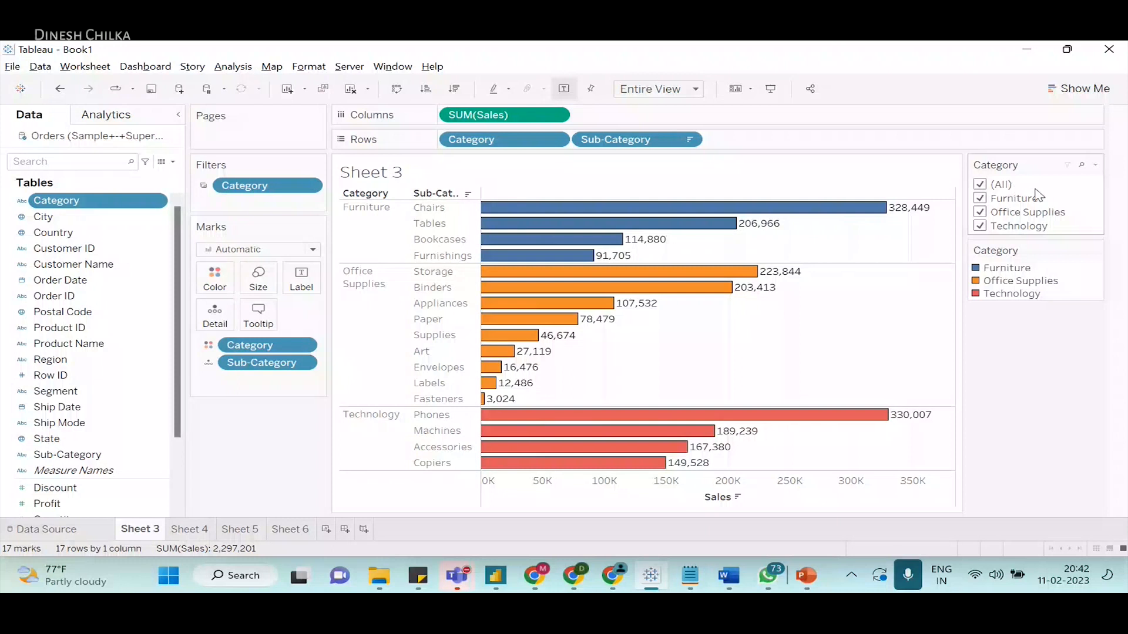
- Hide the filter's "All" value again and toggle the individual categories, leaving Furniture and Technology selected
click(1096, 165)
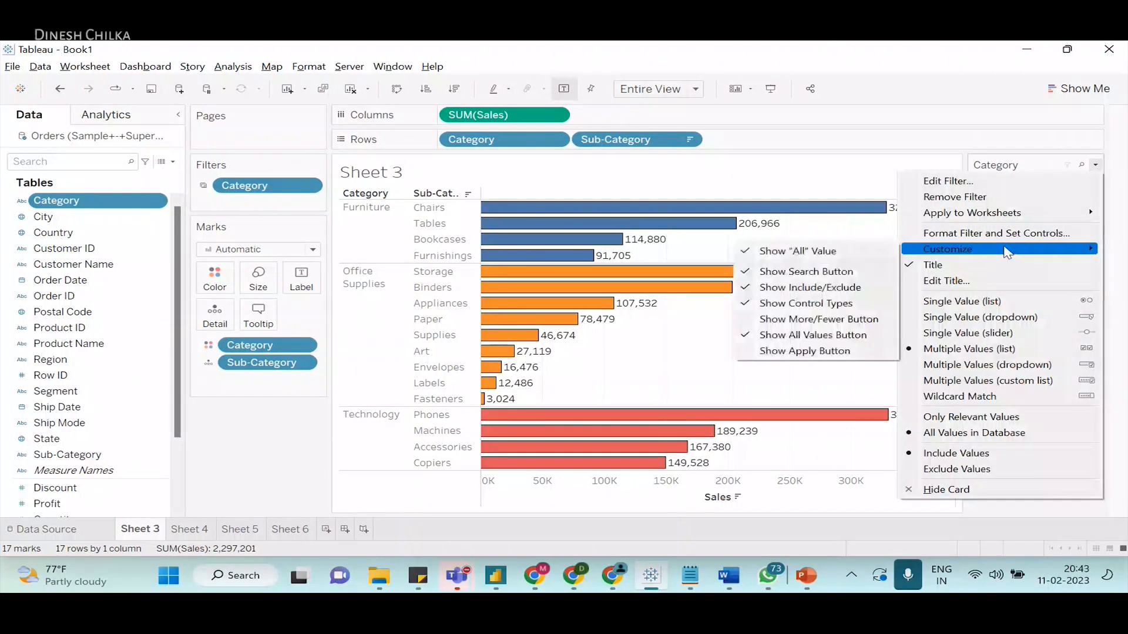
click(748, 251)
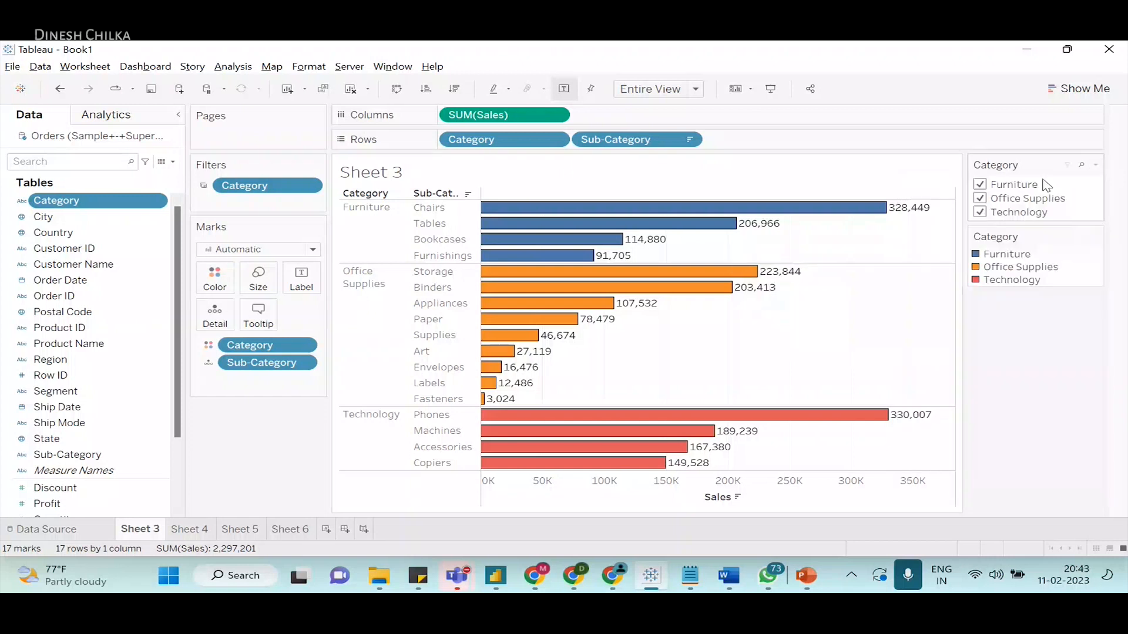
click(980, 184)
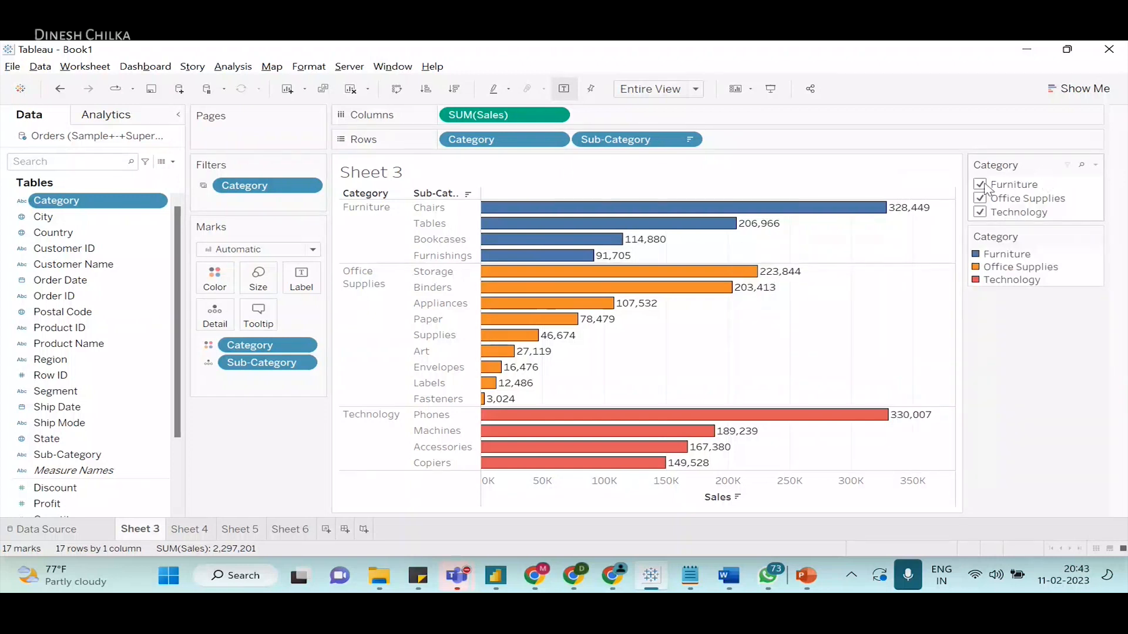
click(979, 212)
click(981, 198)
click(980, 199)
click(980, 184)
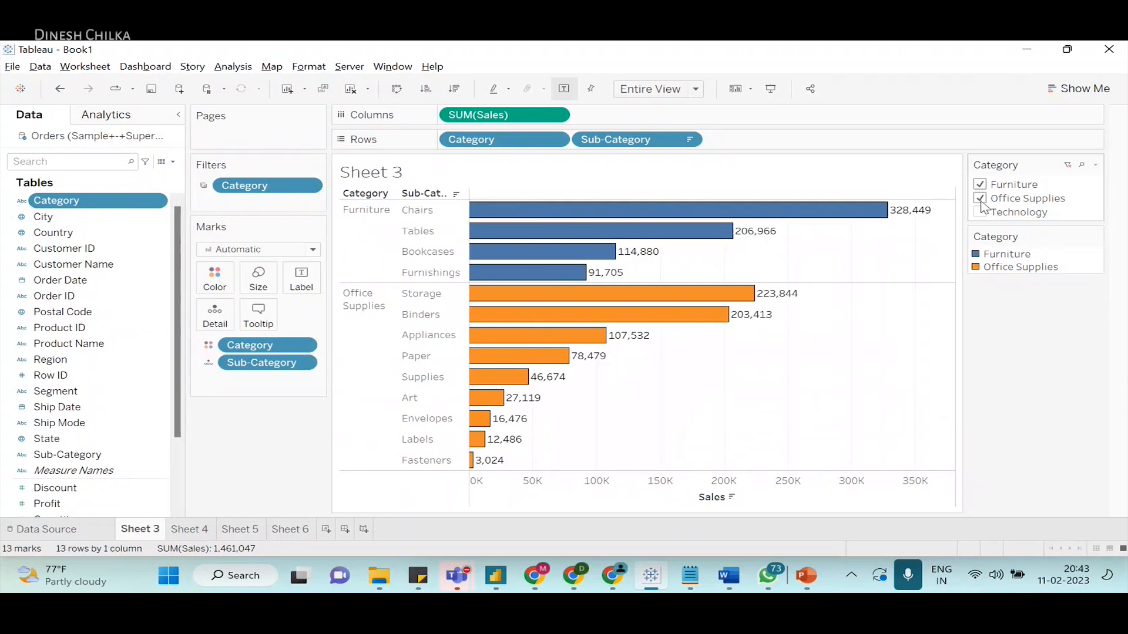
click(979, 199)
click(979, 212)
- Customize the Category filter card to hide its search button
click(1096, 166)
mouse_move(1021, 258)
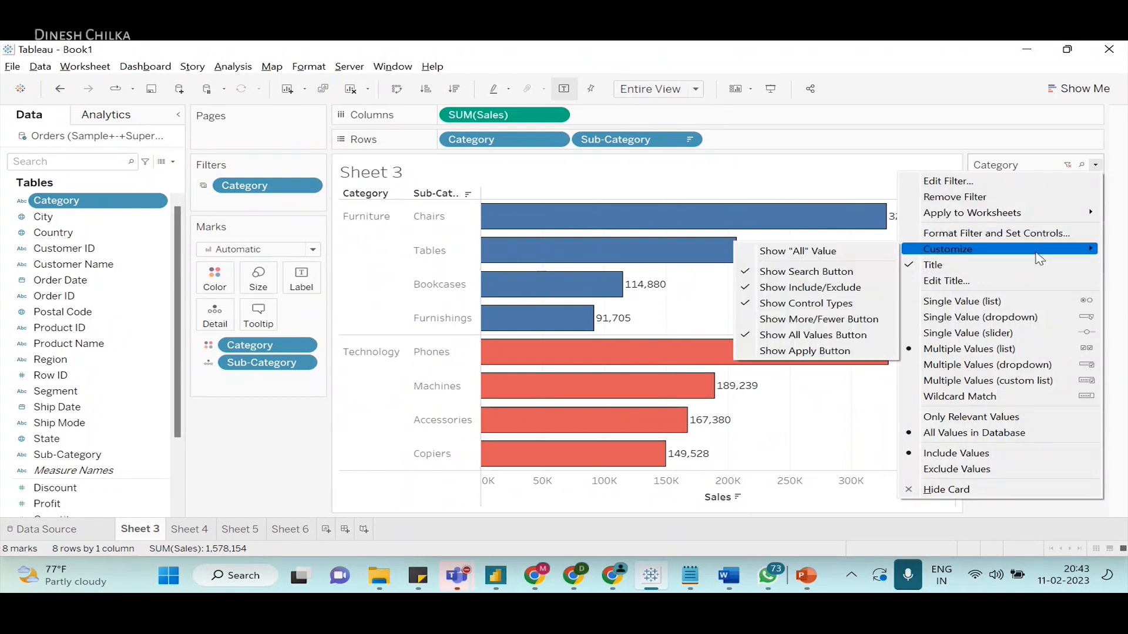
click(833, 279)
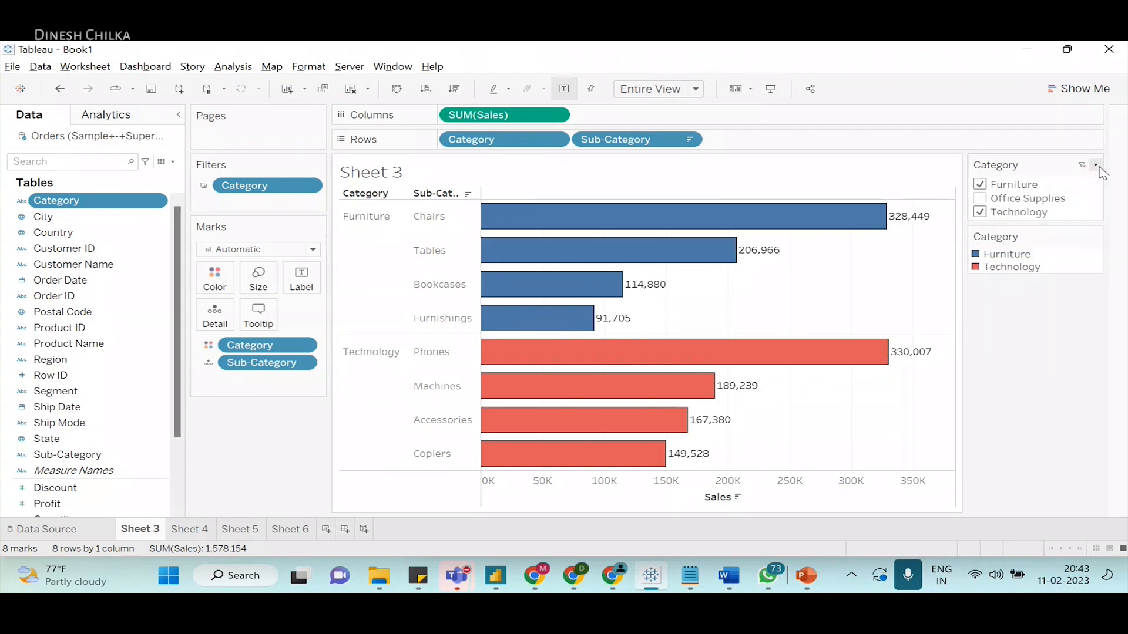
- Bring back the Category filter's search button, search the filter for "off", and include Office Supplies
click(1095, 165)
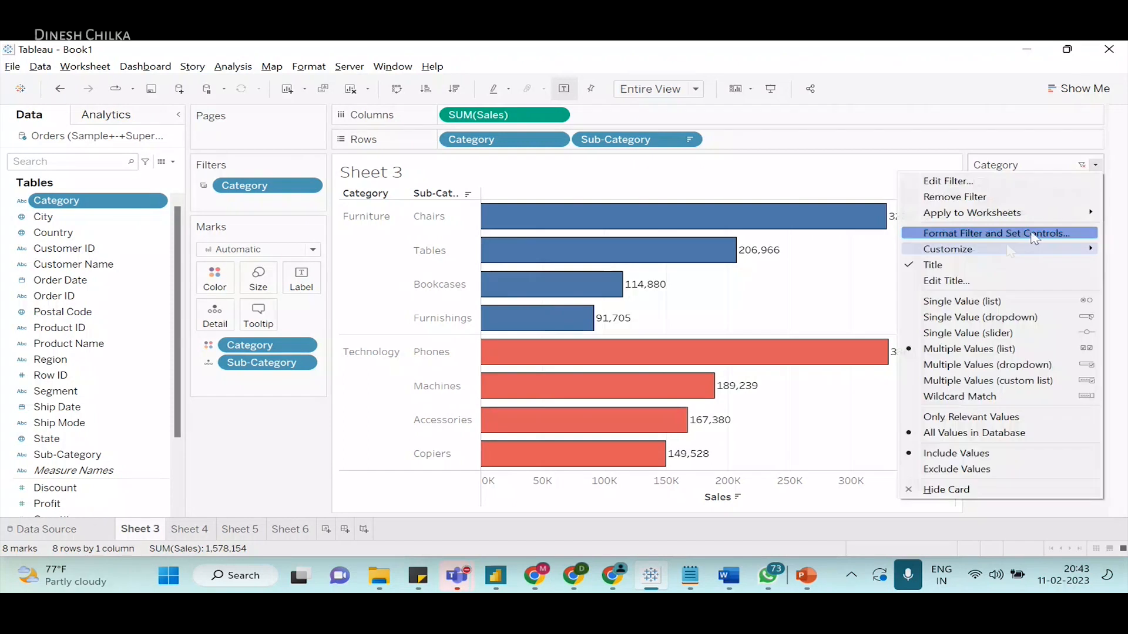
click(894, 284)
click(1081, 165)
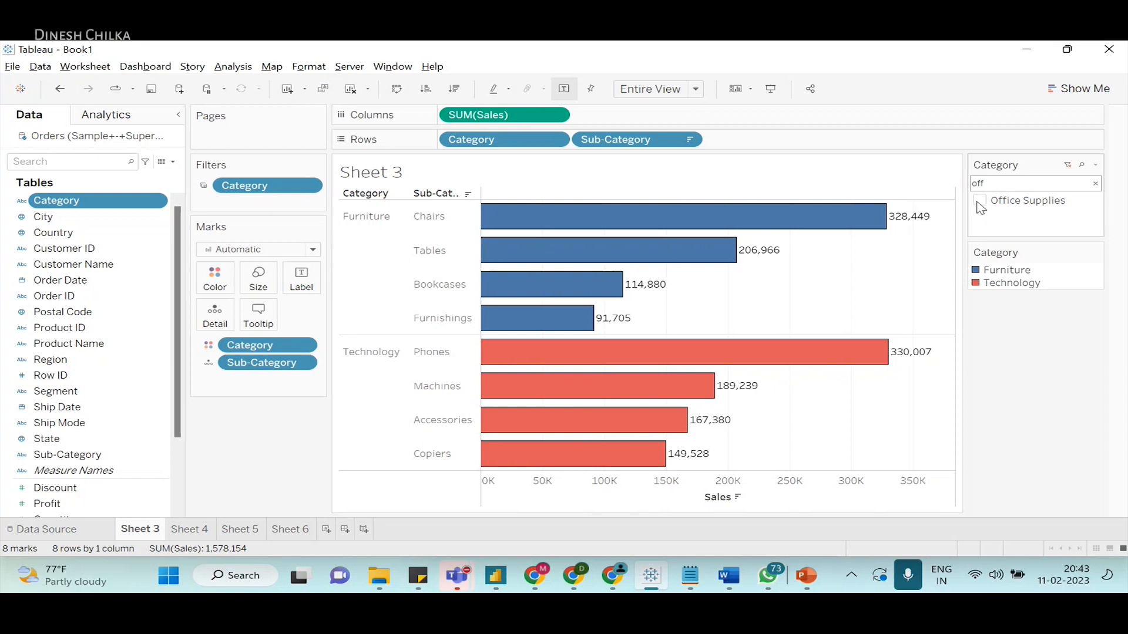
click(978, 203)
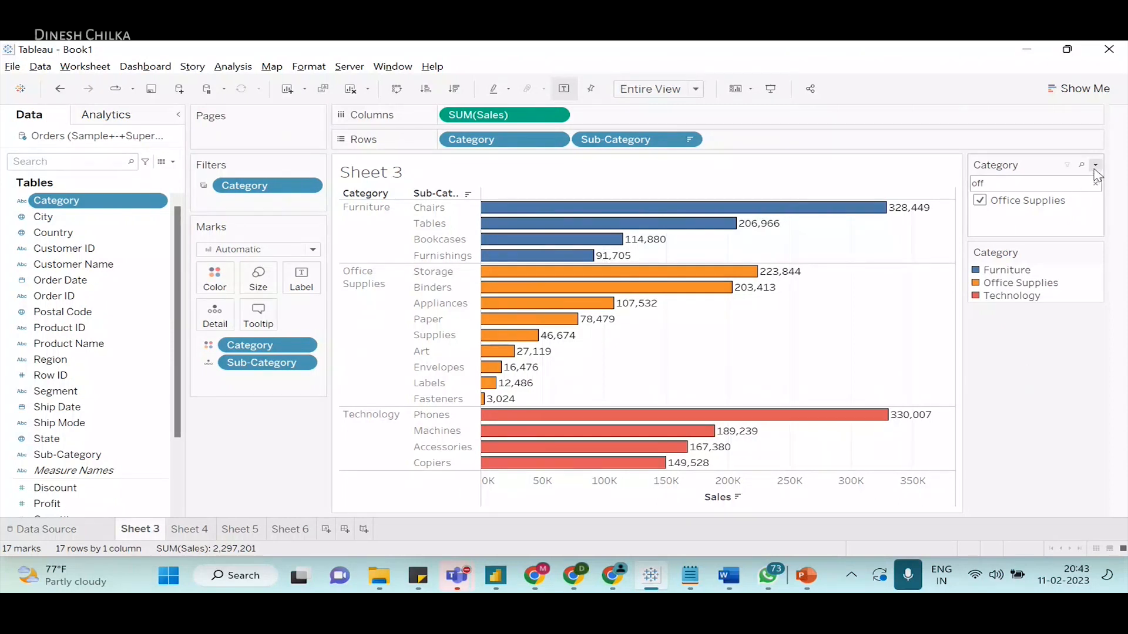
- Look at the Category filter's Include/Exclude customization option and inspect individual Office Supplies bars, ending with Paper
click(1094, 170)
mouse_move(1033, 249)
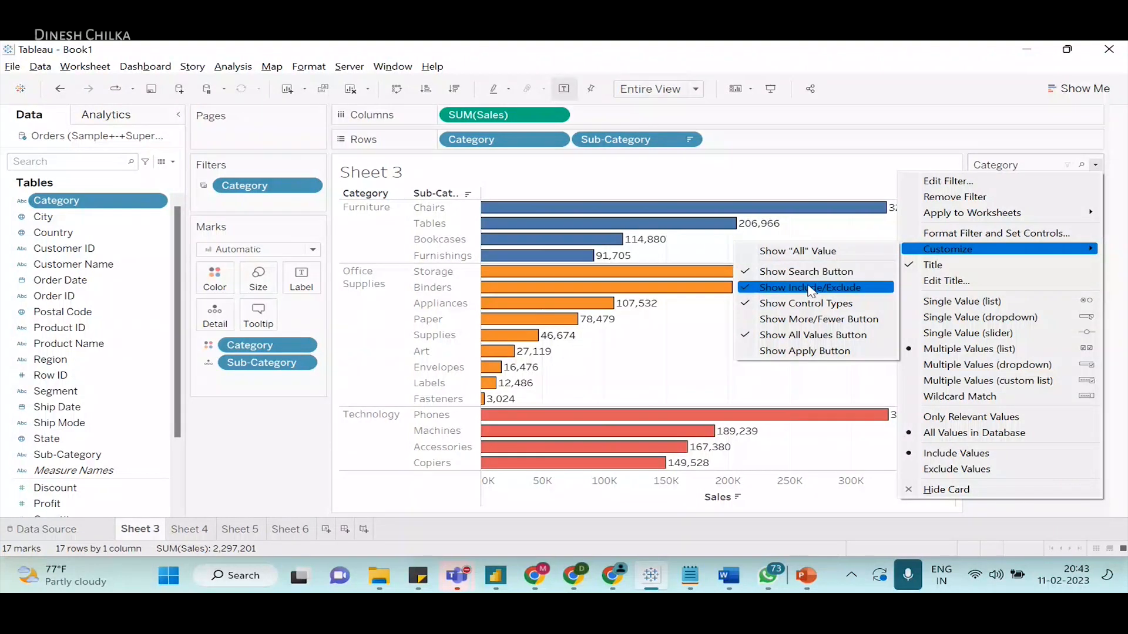
click(757, 292)
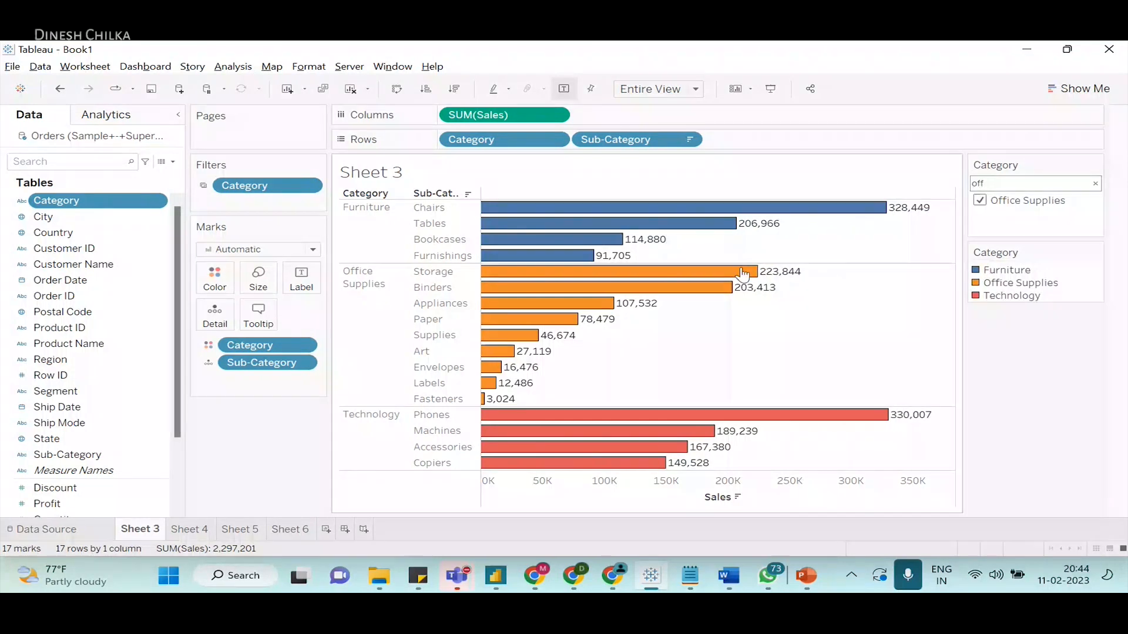
click(713, 288)
click(609, 304)
click(568, 322)
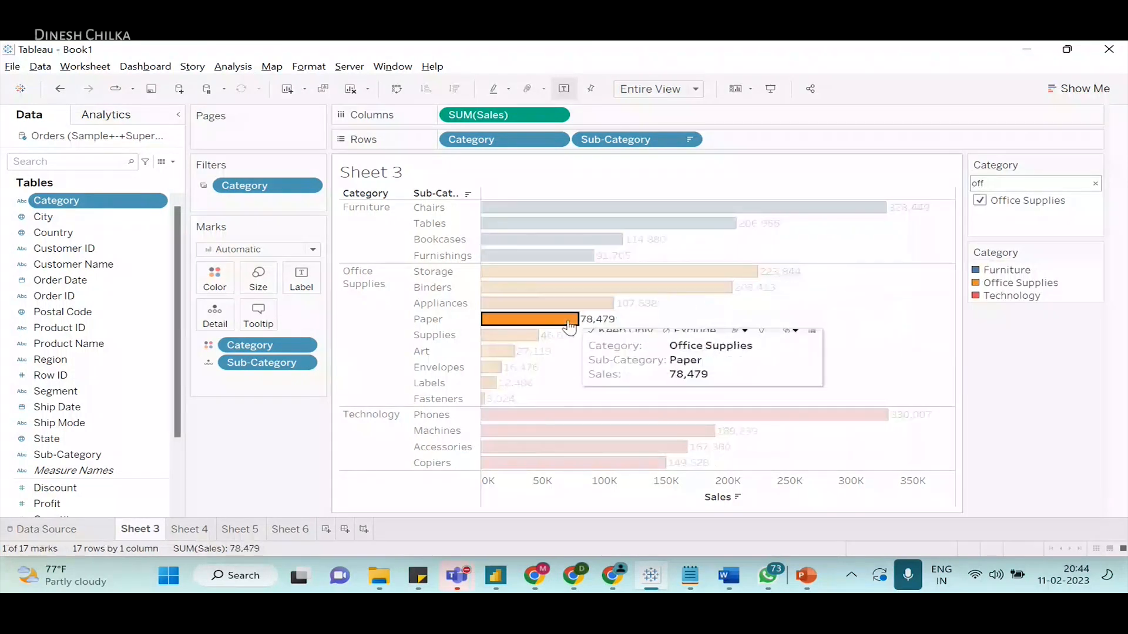
- Clear the Category filter's search text, hide the card's control types, and select the Chairs bar
click(1095, 183)
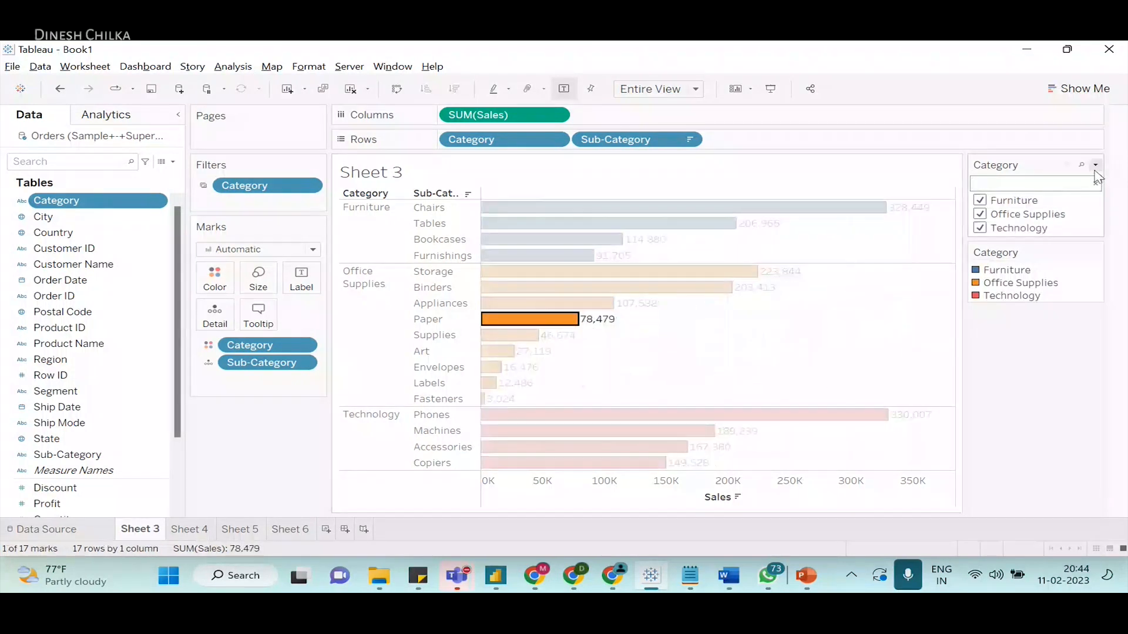
click(1095, 166)
mouse_move(966, 252)
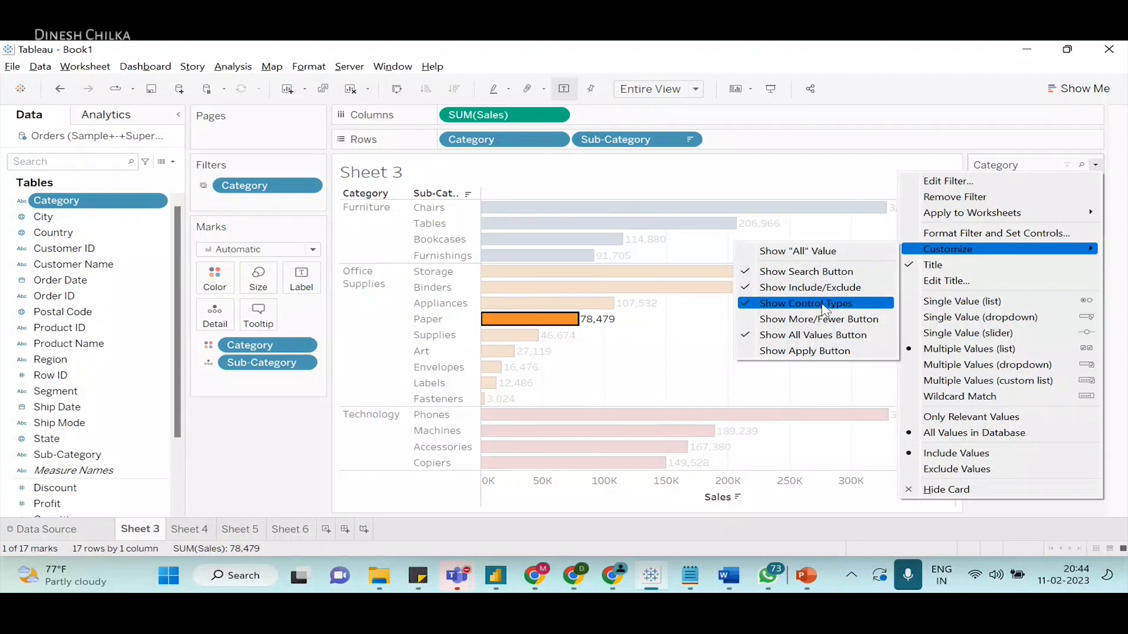
click(758, 312)
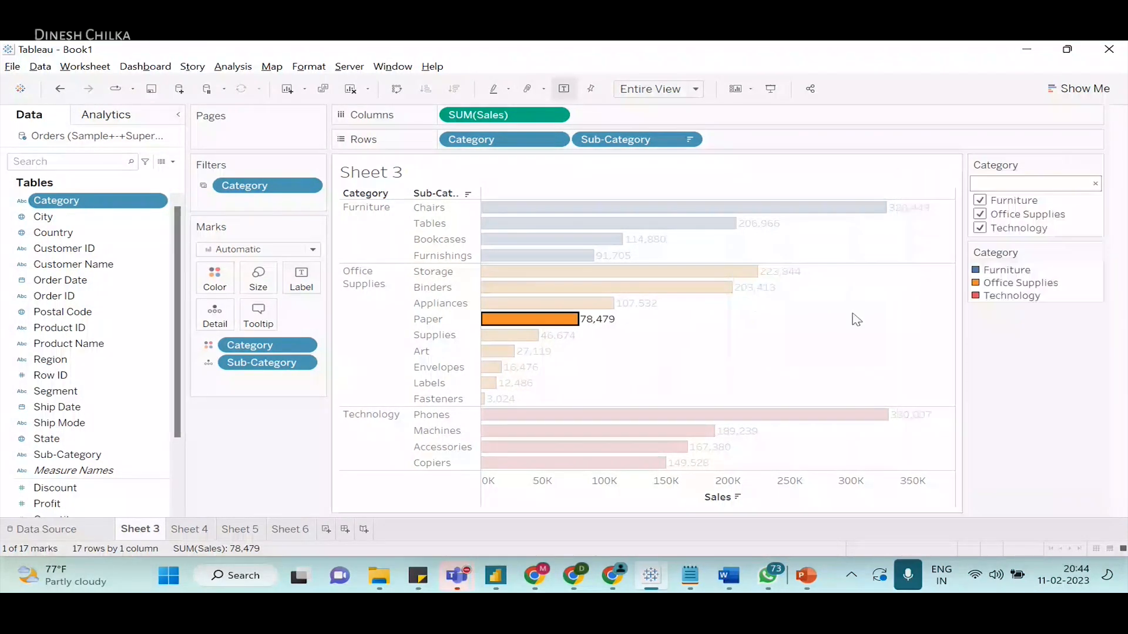
click(857, 320)
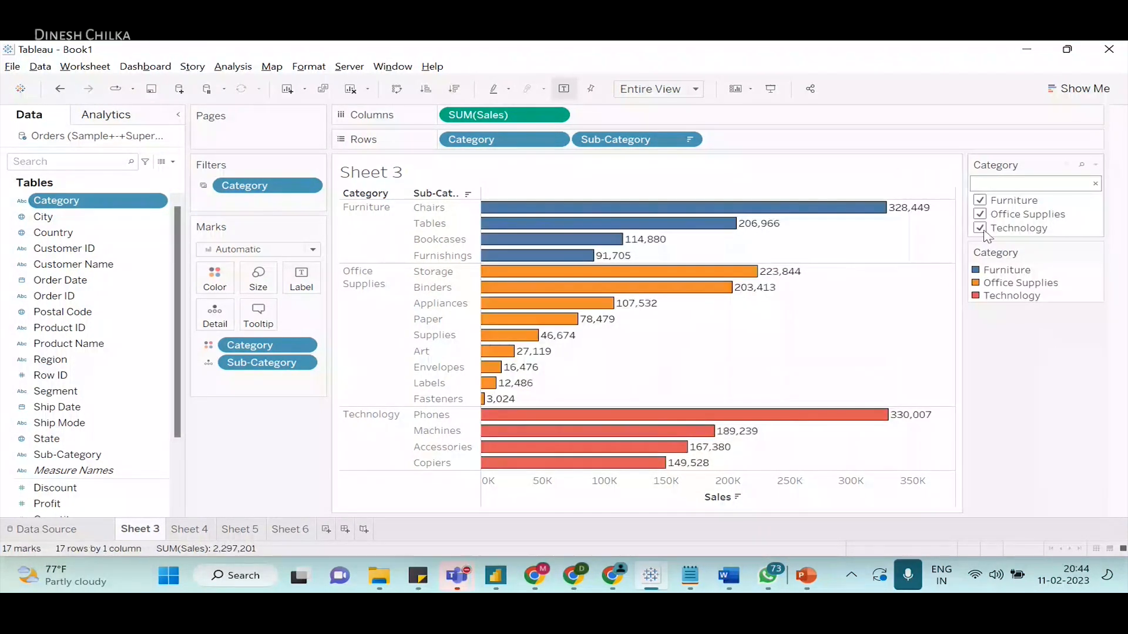
click(806, 209)
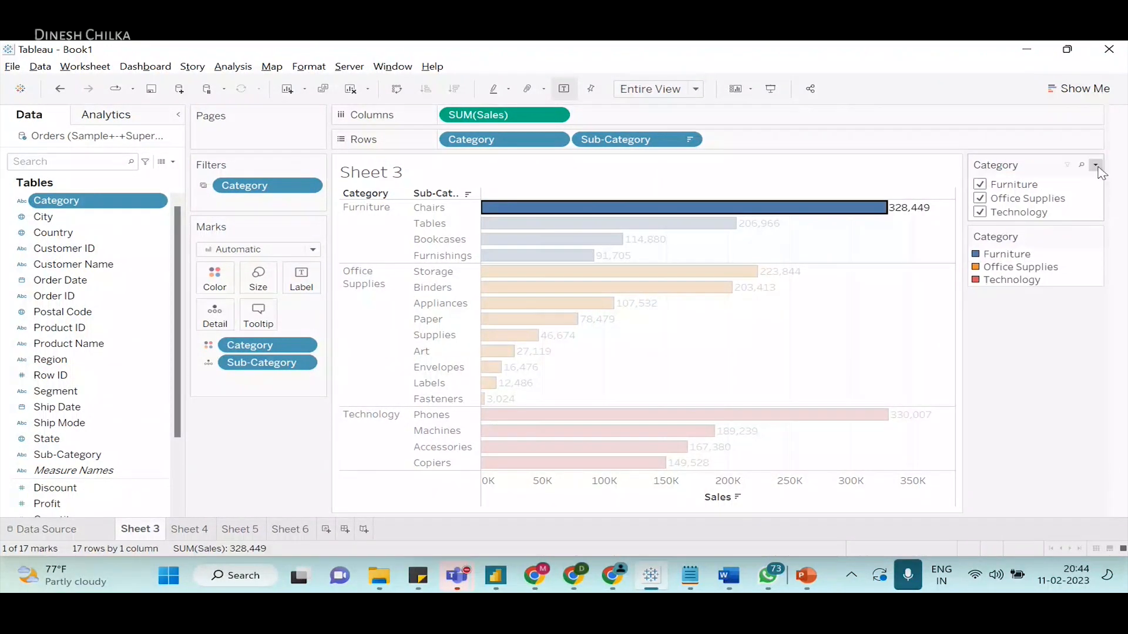
- Customize the Category filter card to show its control types again and display the More/Fewer button
click(1095, 165)
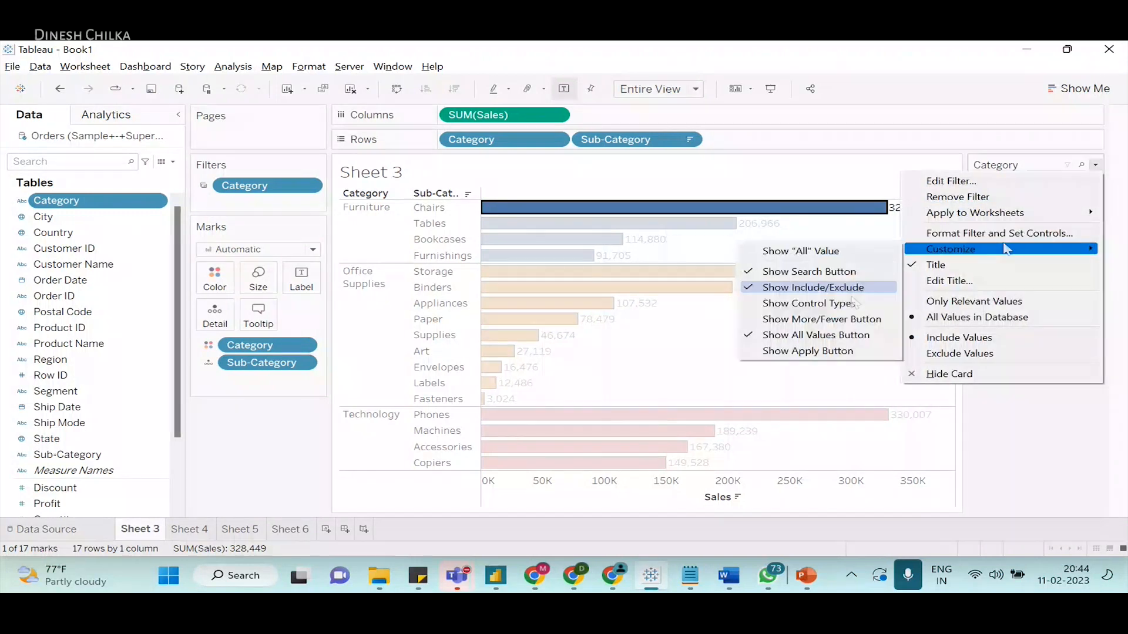
click(757, 303)
click(1095, 165)
mouse_move(978, 251)
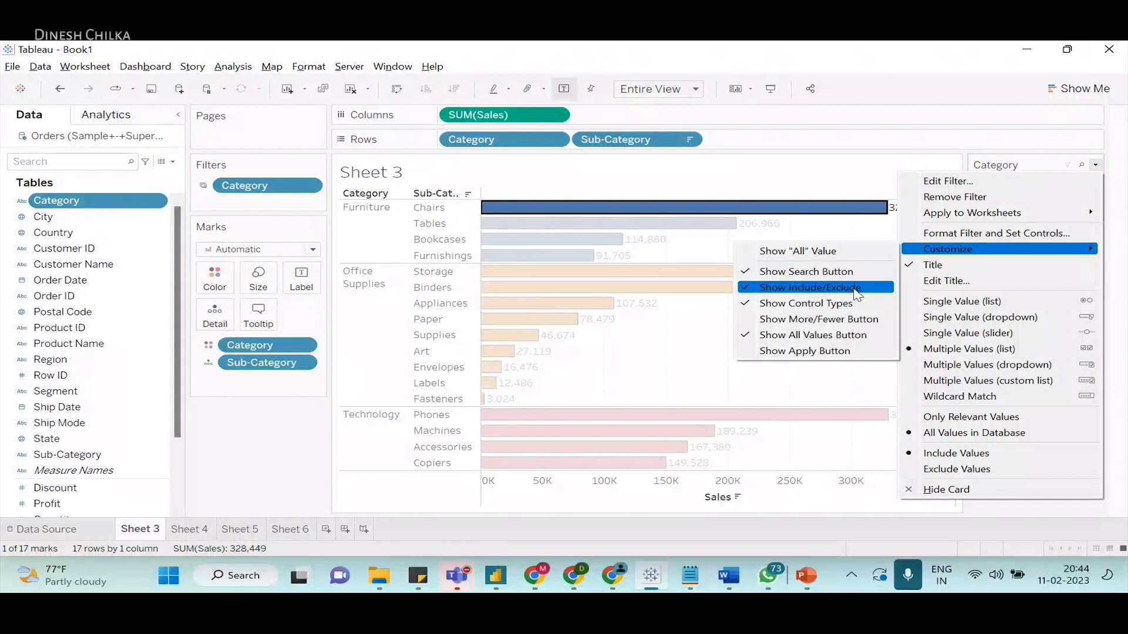
click(739, 322)
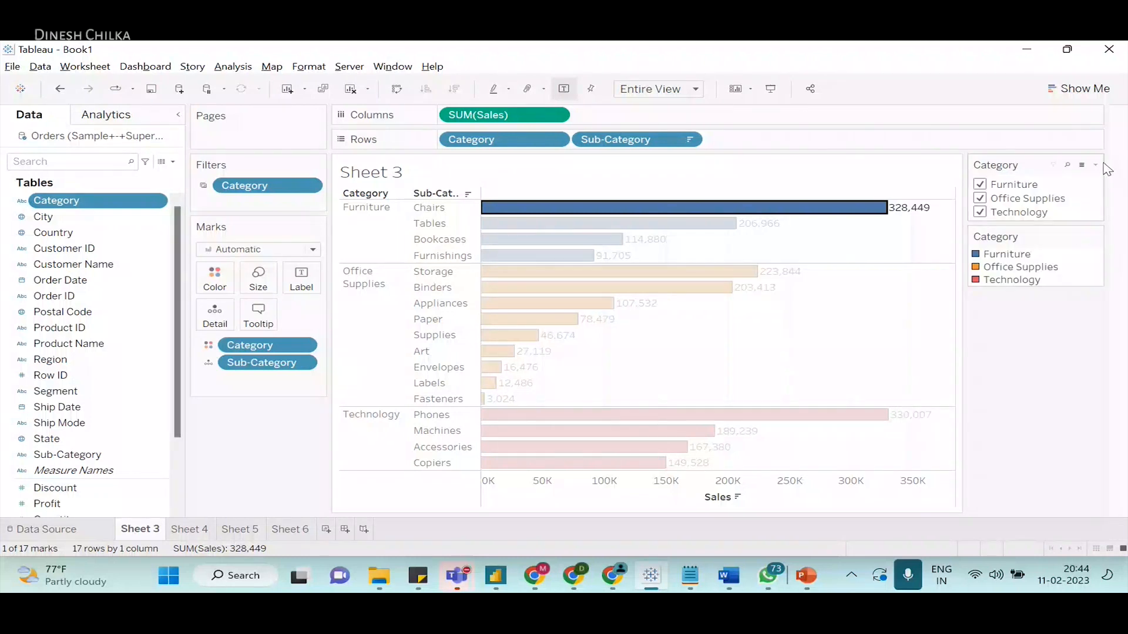
- Hide the All Values button on the Category filter card and clear the bar selection in the chart
click(1096, 166)
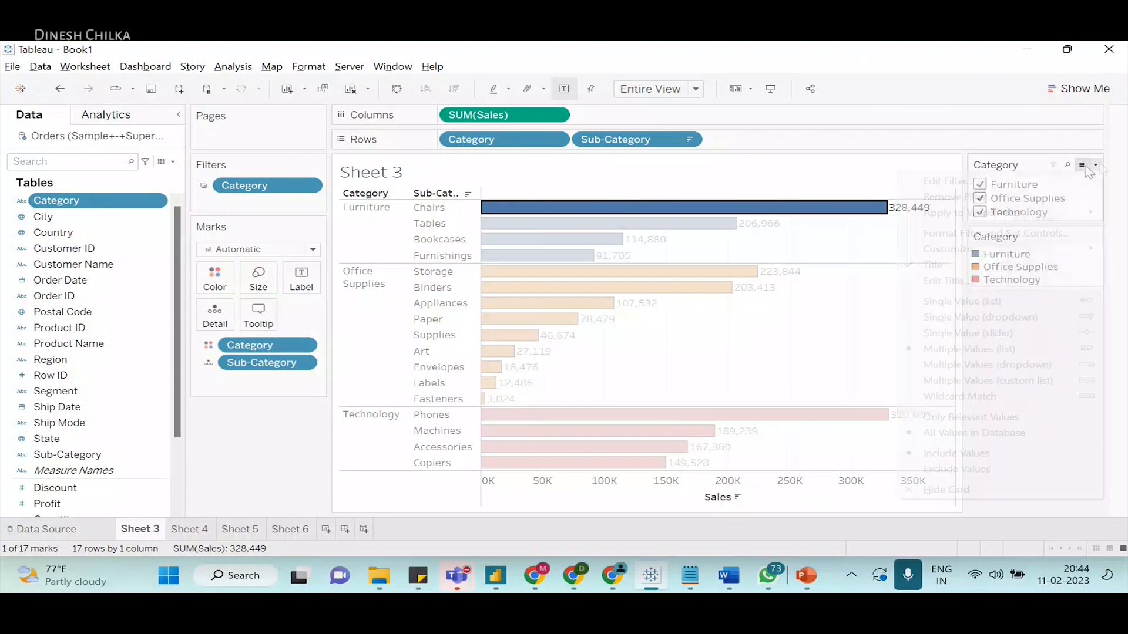
mouse_move(993, 249)
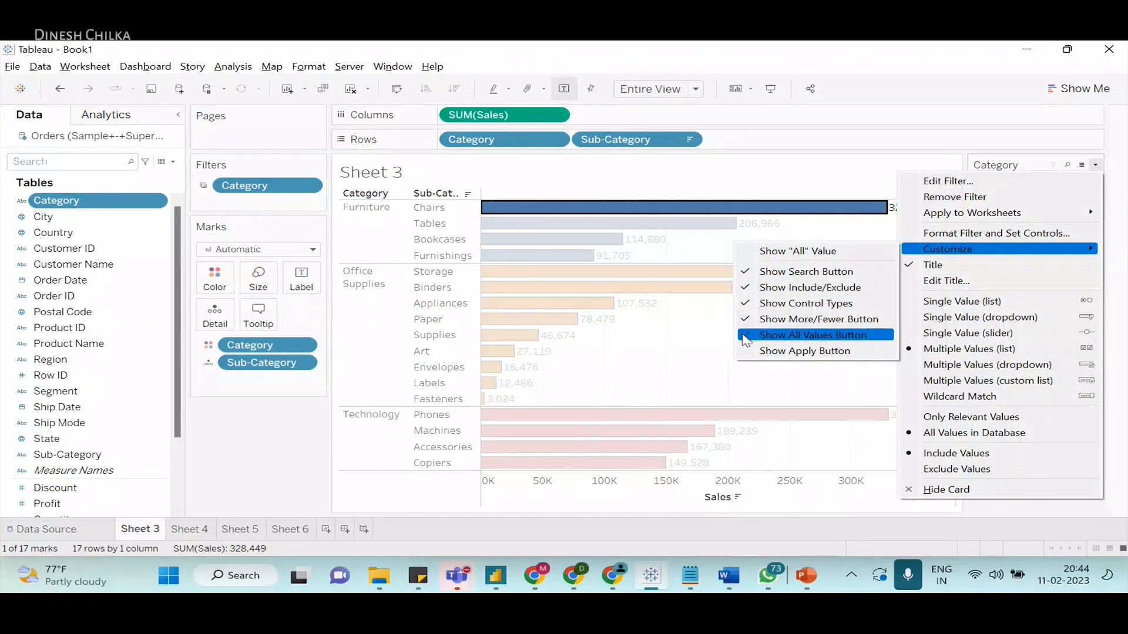
click(746, 339)
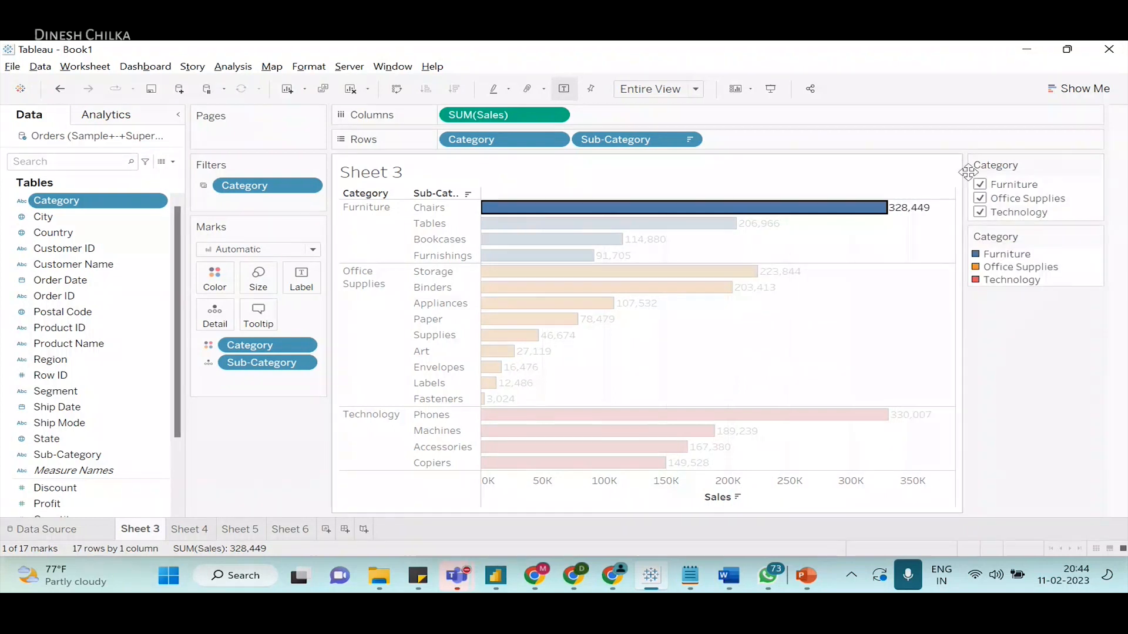
click(1095, 165)
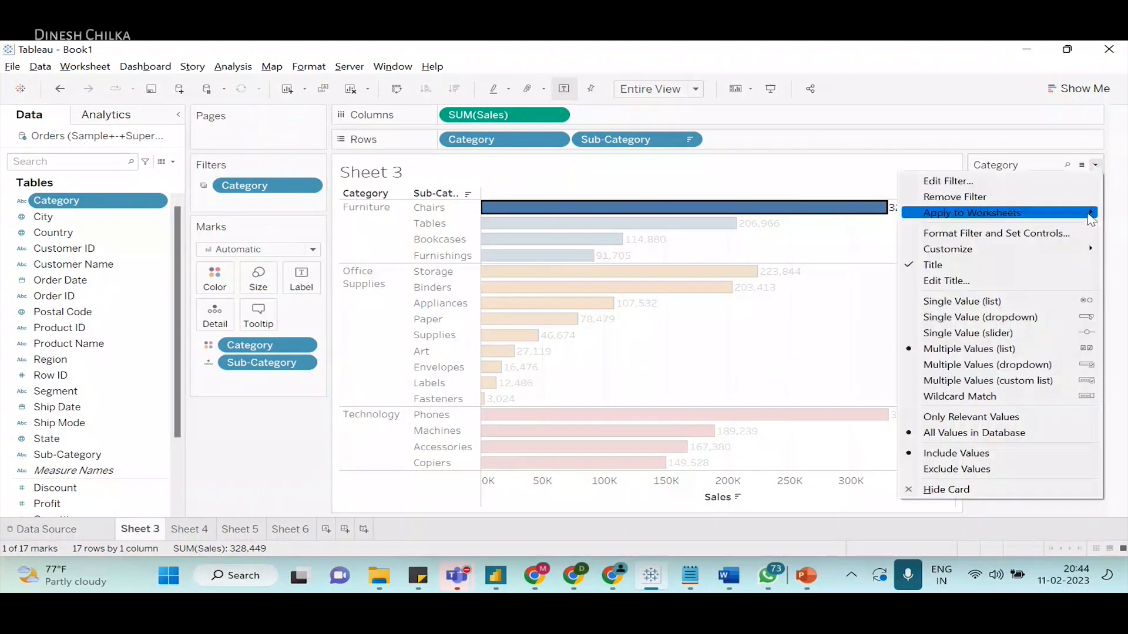
click(1092, 521)
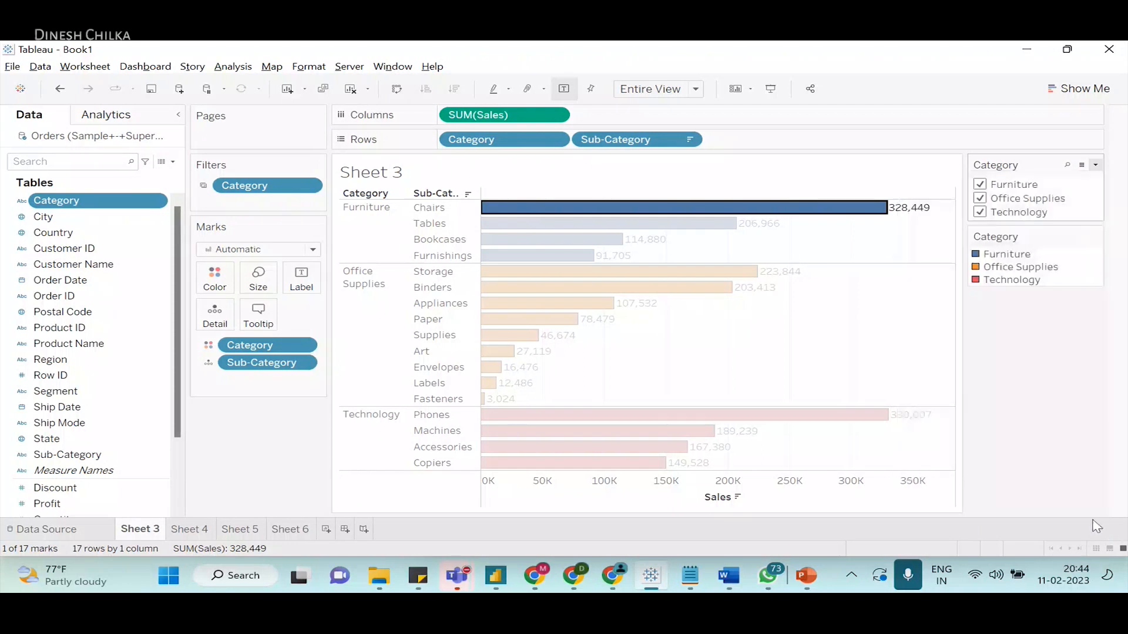
click(825, 347)
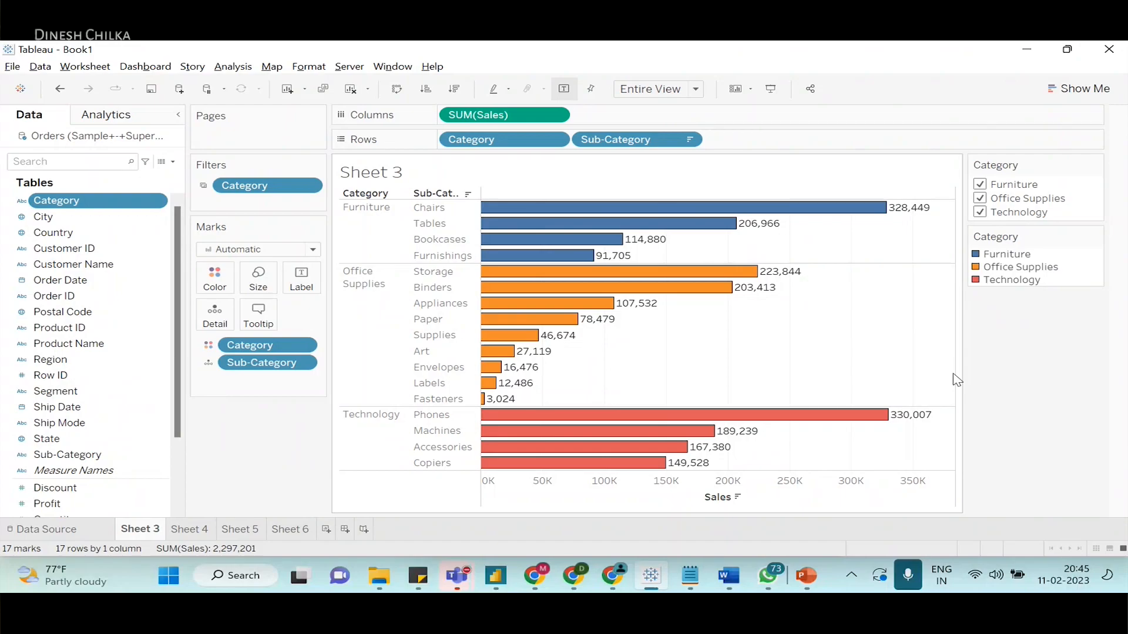
- Show the Apply button on the Category filter card and apply a selection of only Furniture
click(1094, 165)
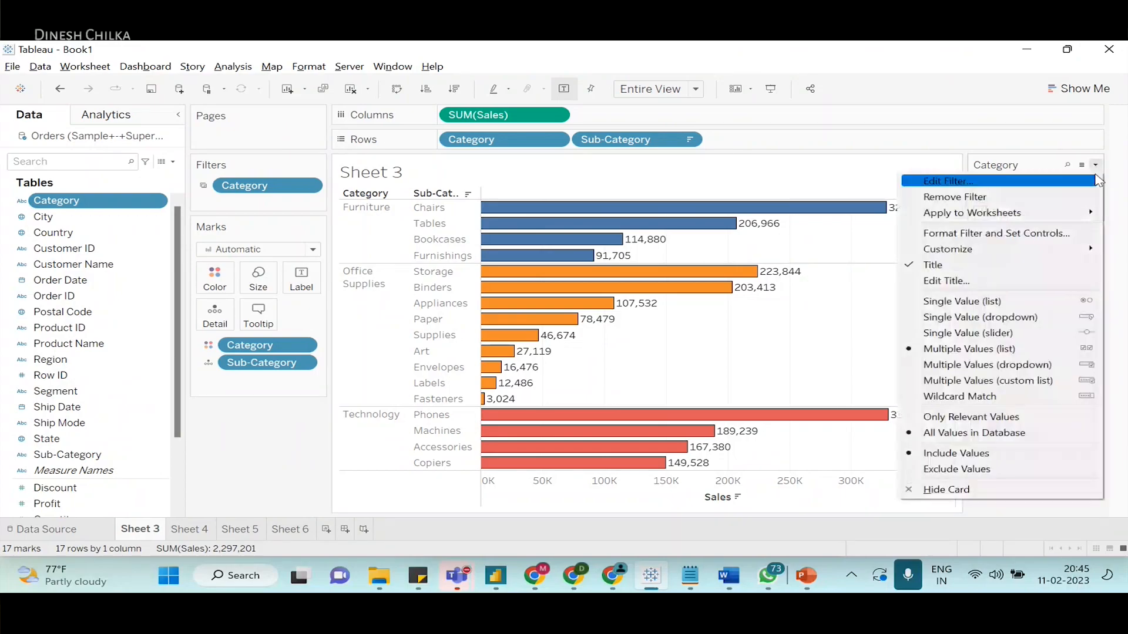
mouse_move(1057, 249)
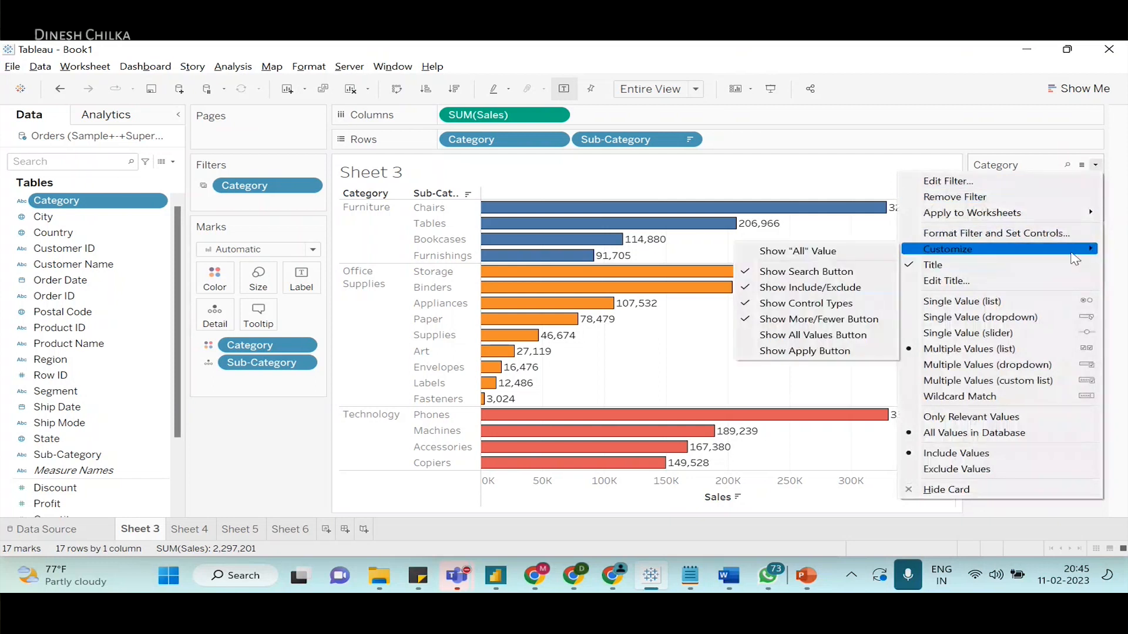
click(742, 352)
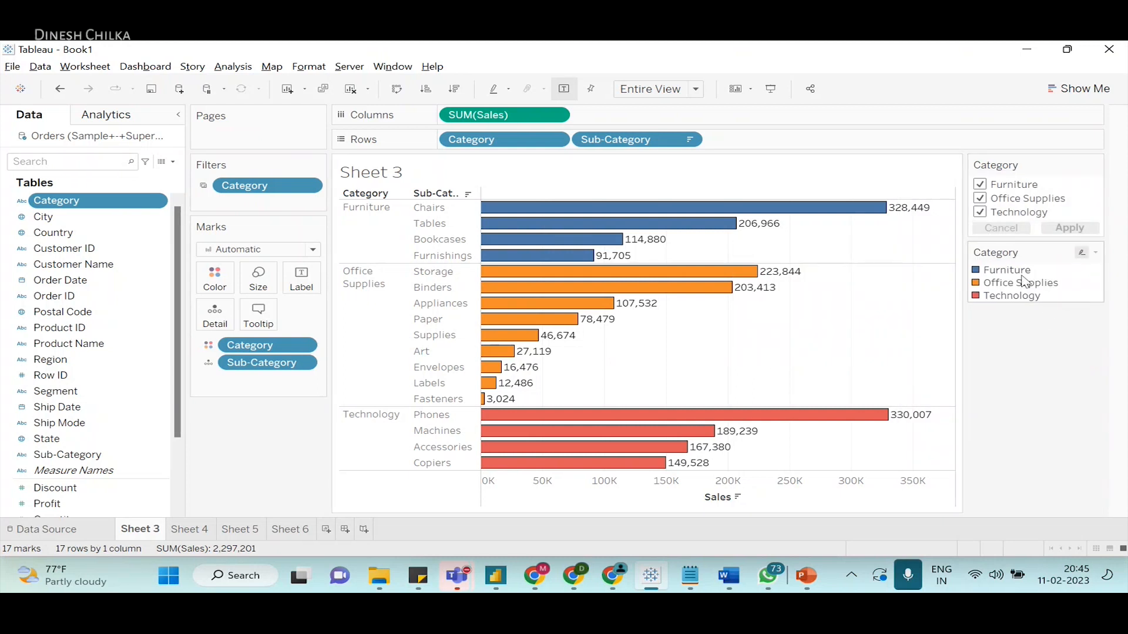
click(980, 184)
click(979, 198)
click(979, 212)
click(979, 184)
click(1057, 228)
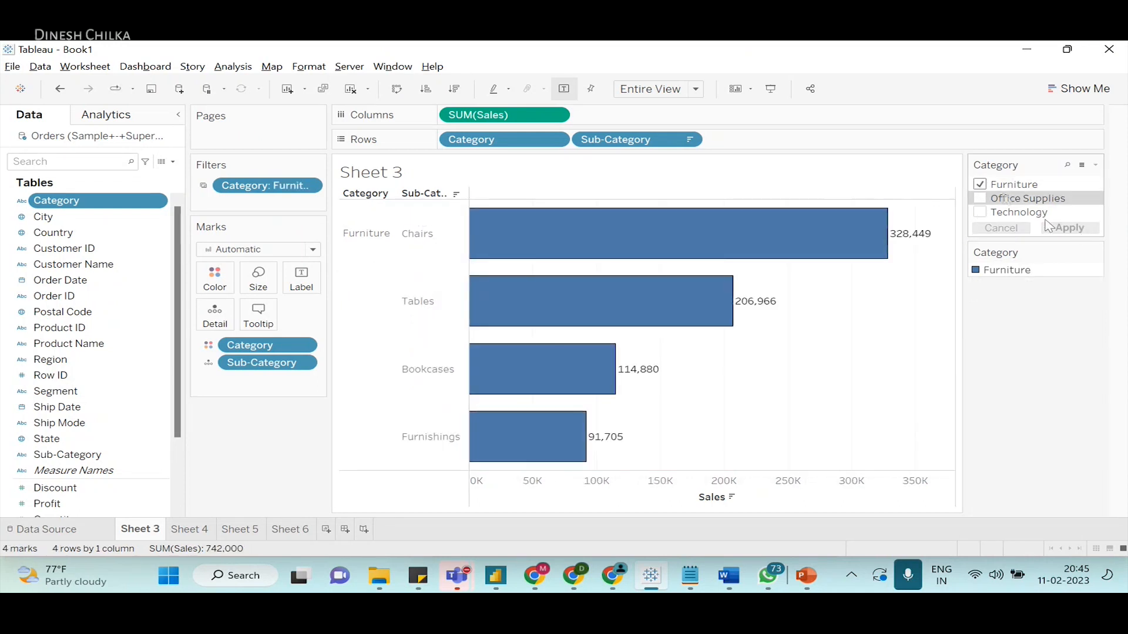
- Apply the Category filter for Office Supplies alone, followed by Technology alone, ending with Furniture and Technology together
click(979, 183)
click(979, 198)
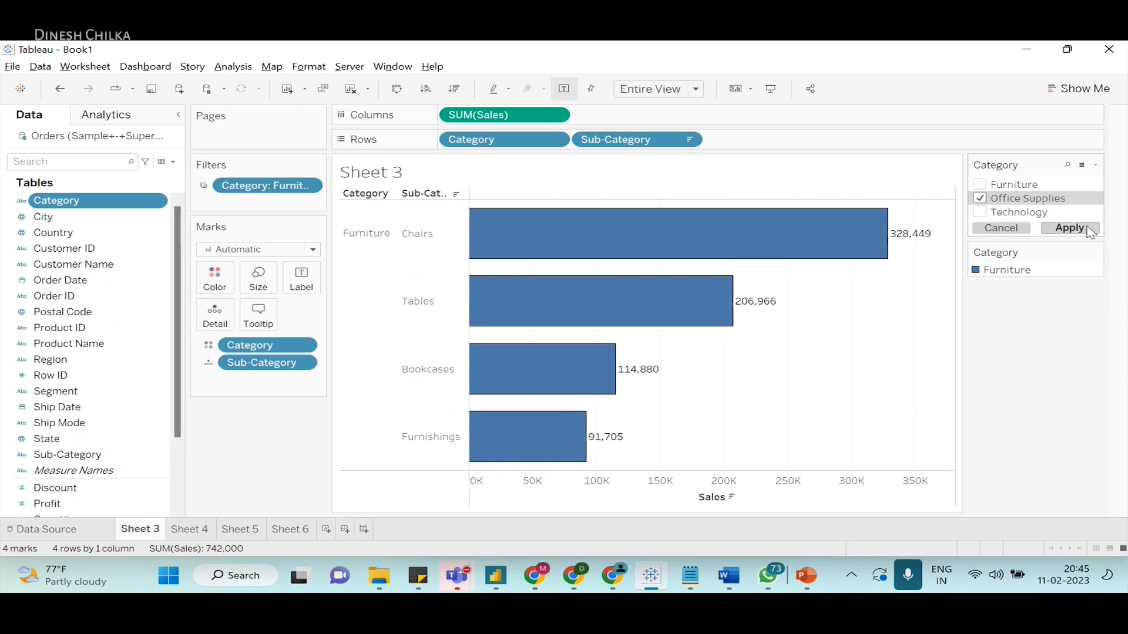
click(1079, 231)
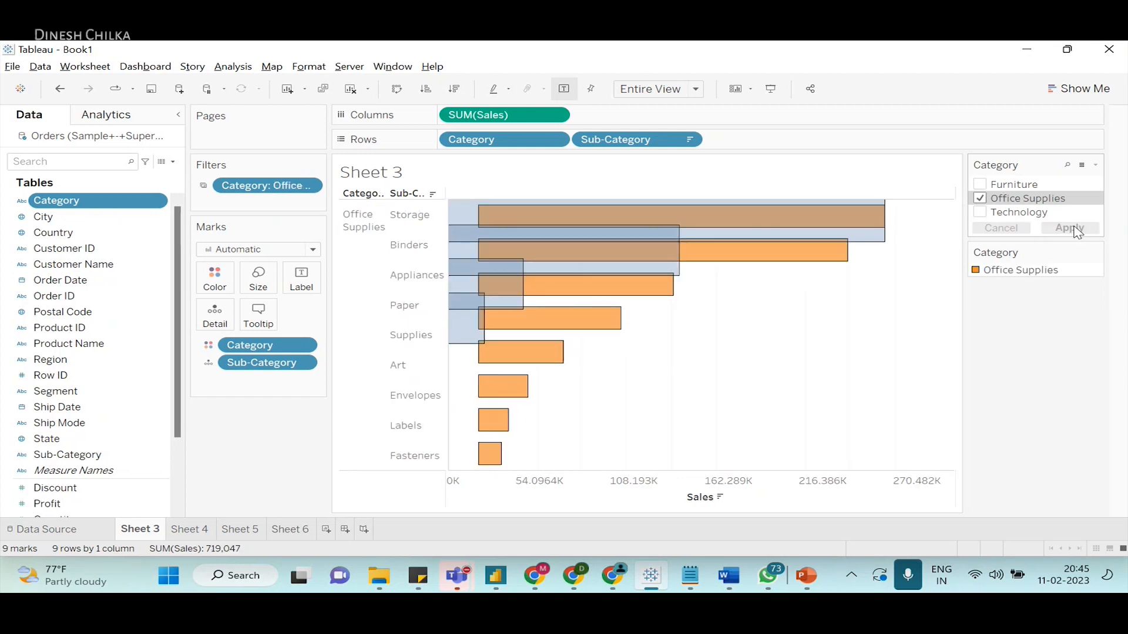
click(979, 198)
click(980, 212)
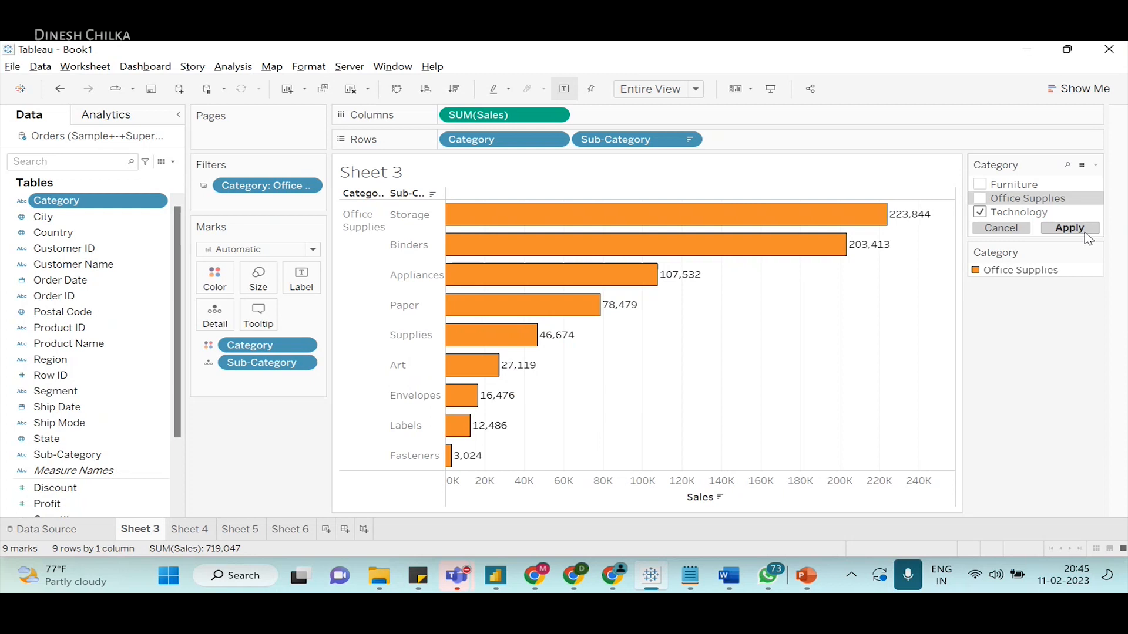
click(1087, 233)
click(979, 184)
click(1084, 232)
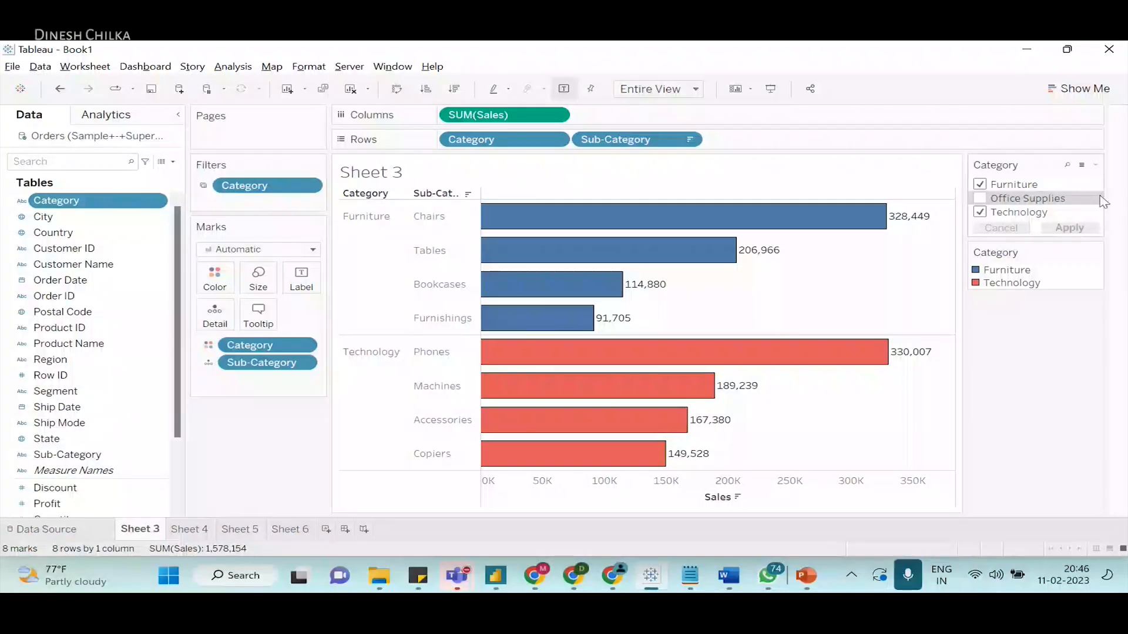
- Bring back the All Values button on the Category filter card
click(1095, 165)
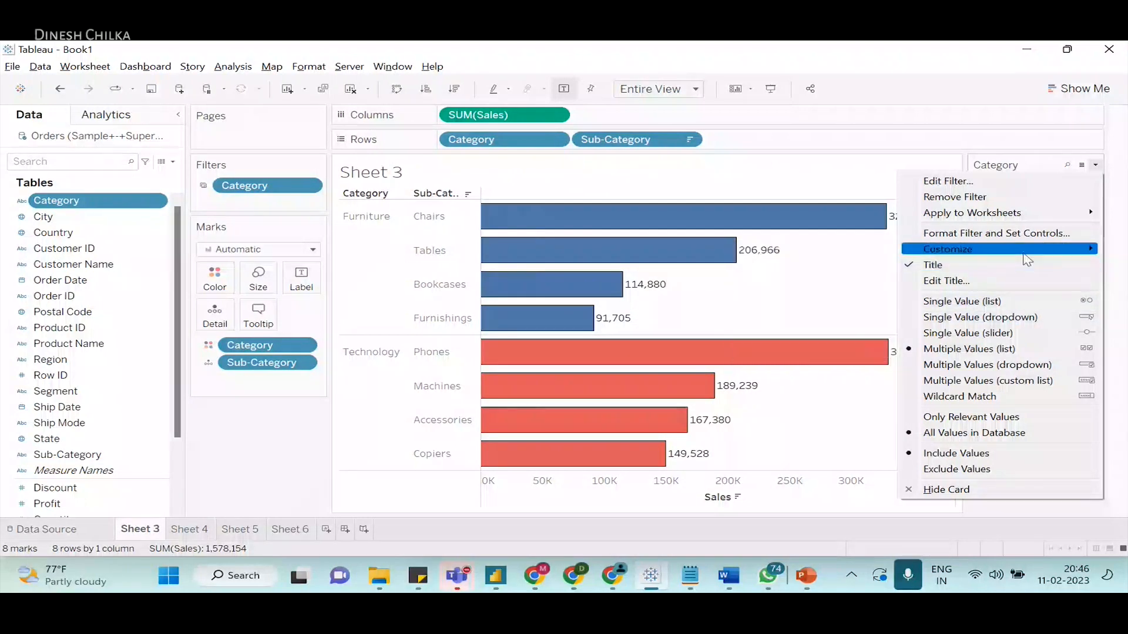
mouse_move(1024, 251)
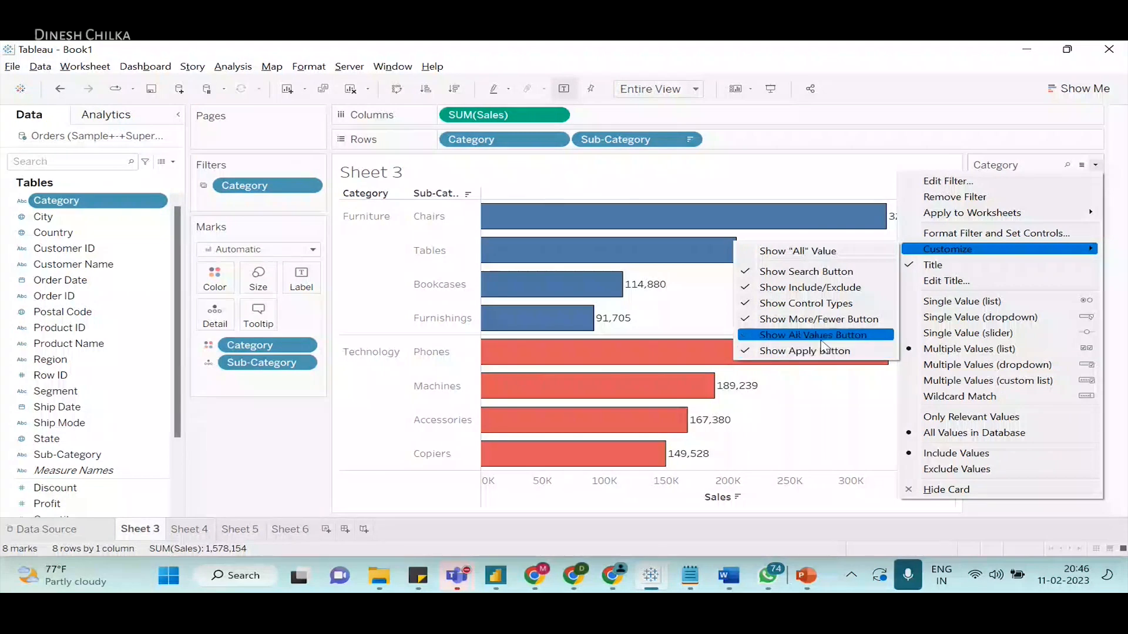
click(781, 340)
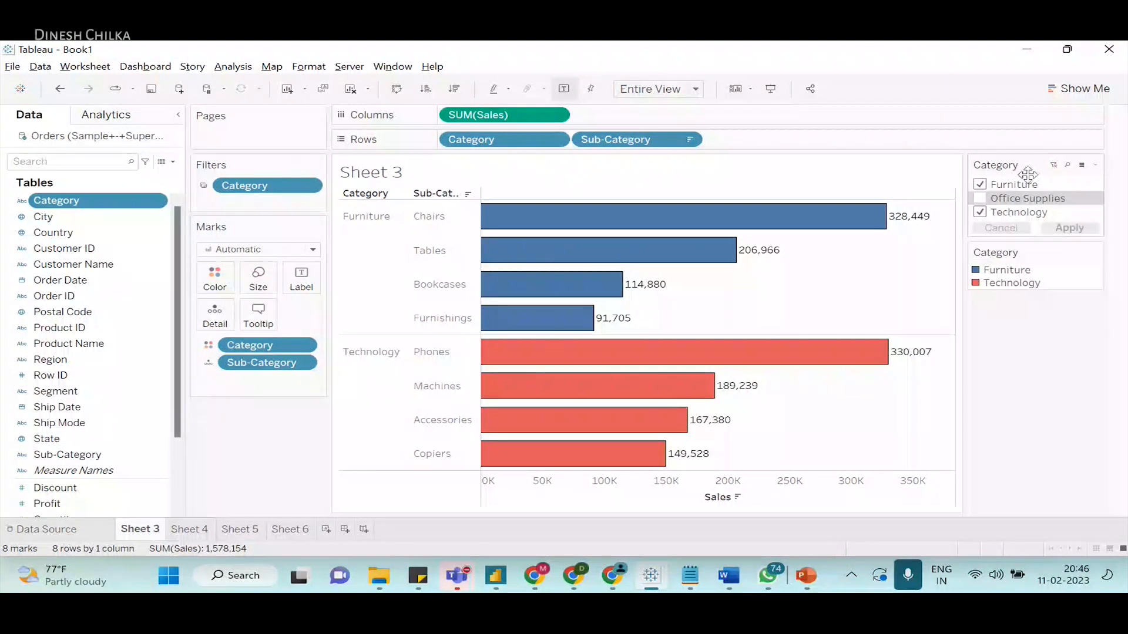
- Change the Category filter's control type to Single Value (list)
click(1096, 165)
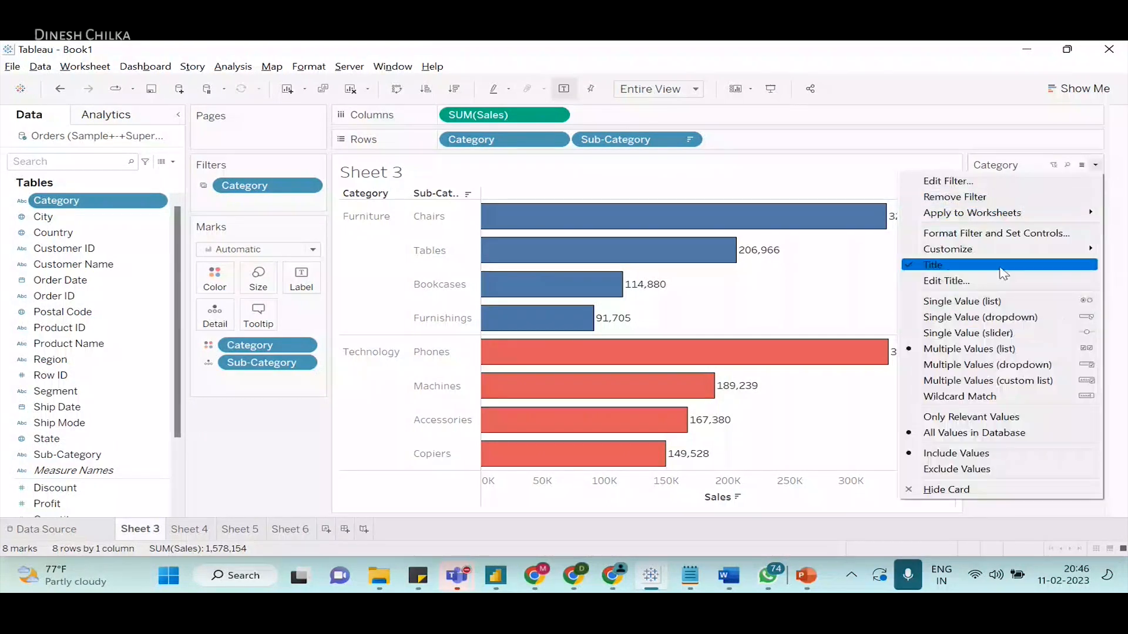
mouse_move(989, 250)
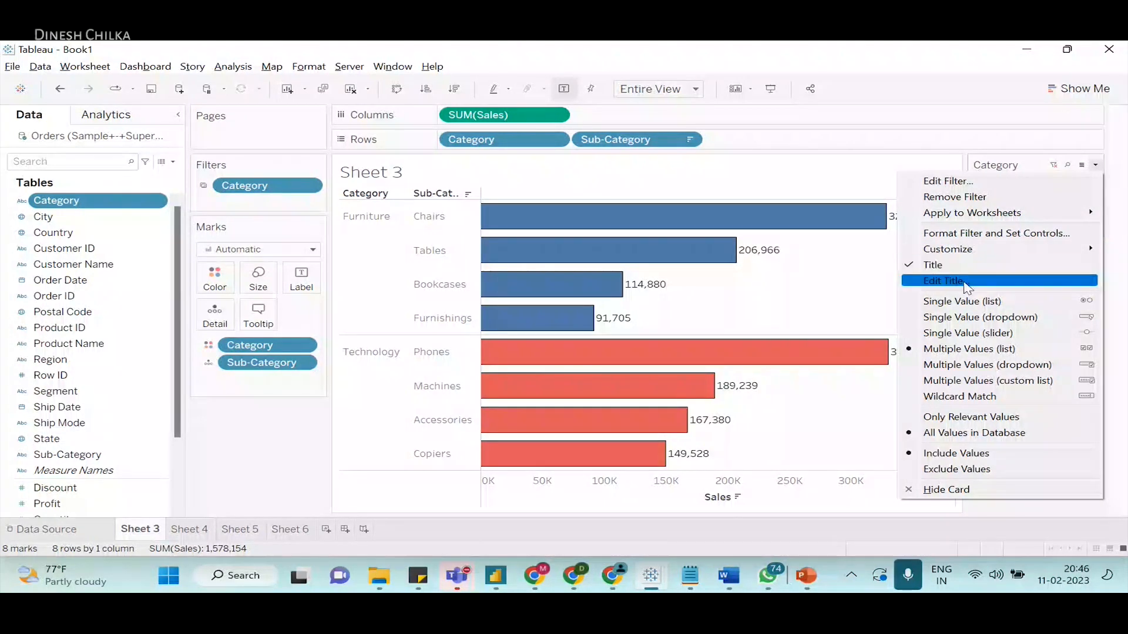
click(1007, 301)
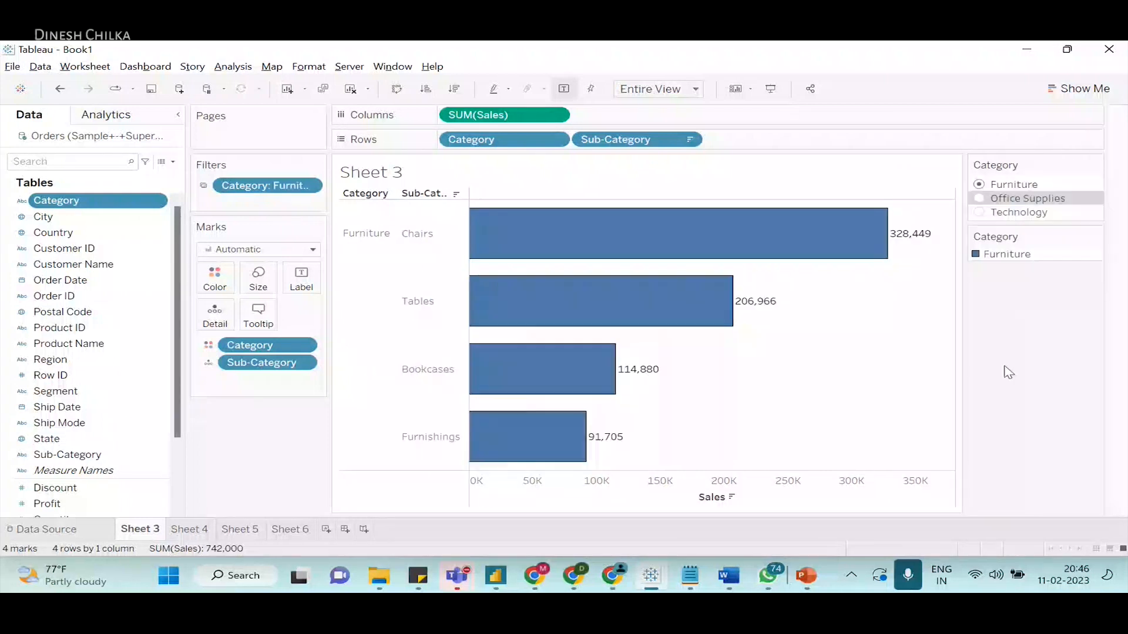
- Switch the single-value Category filter among Furniture, Office Supplies and Technology, leaving Technology selected
click(980, 199)
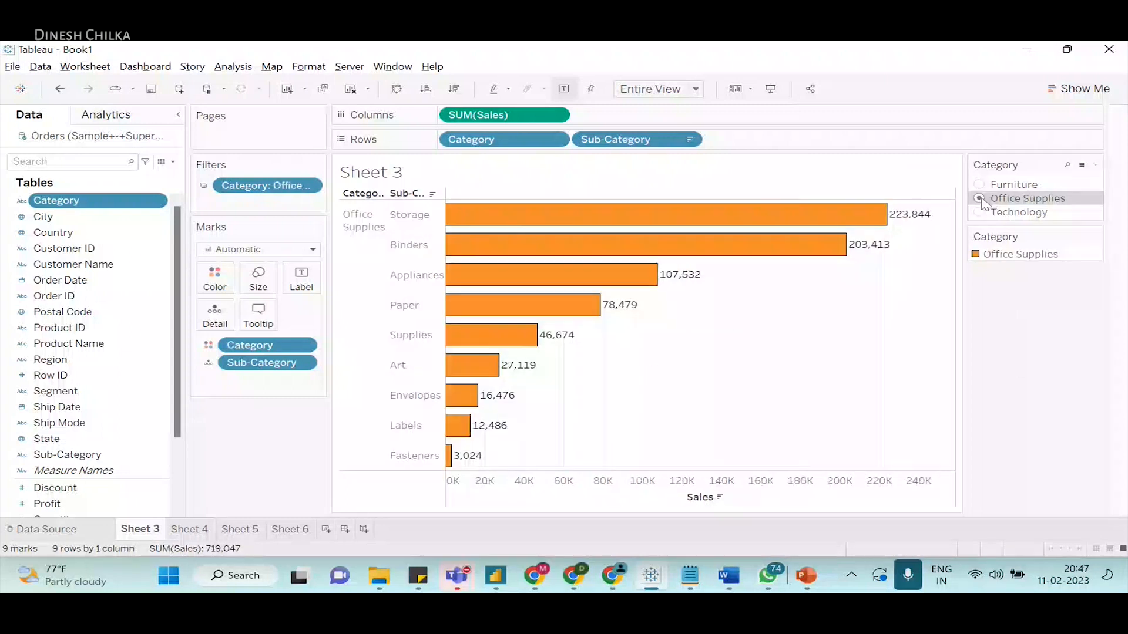
click(977, 210)
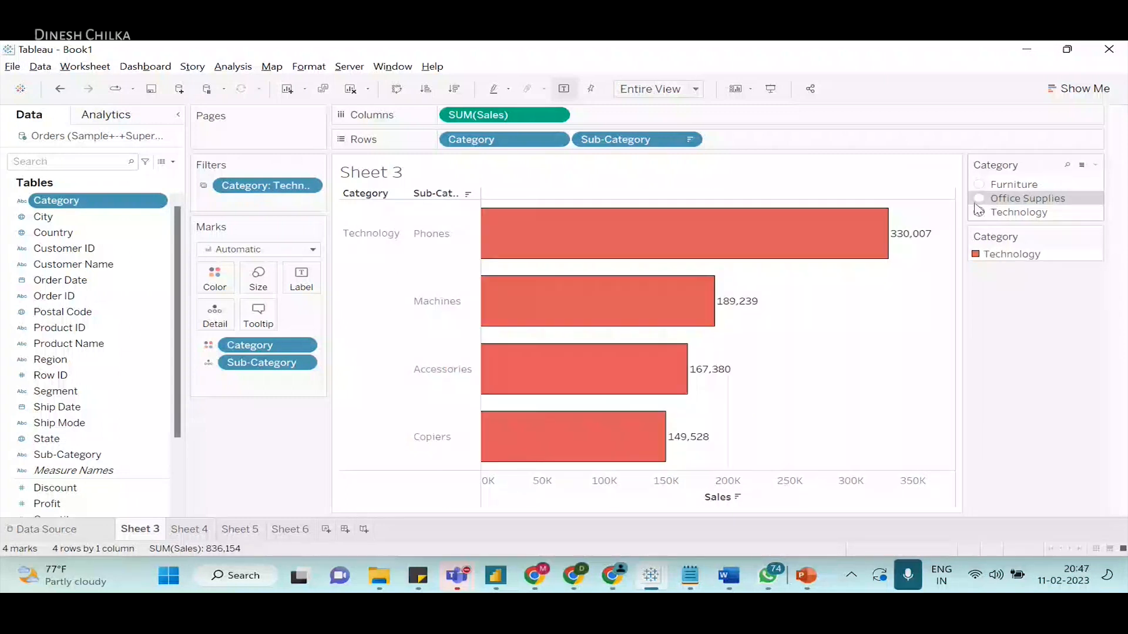
click(979, 184)
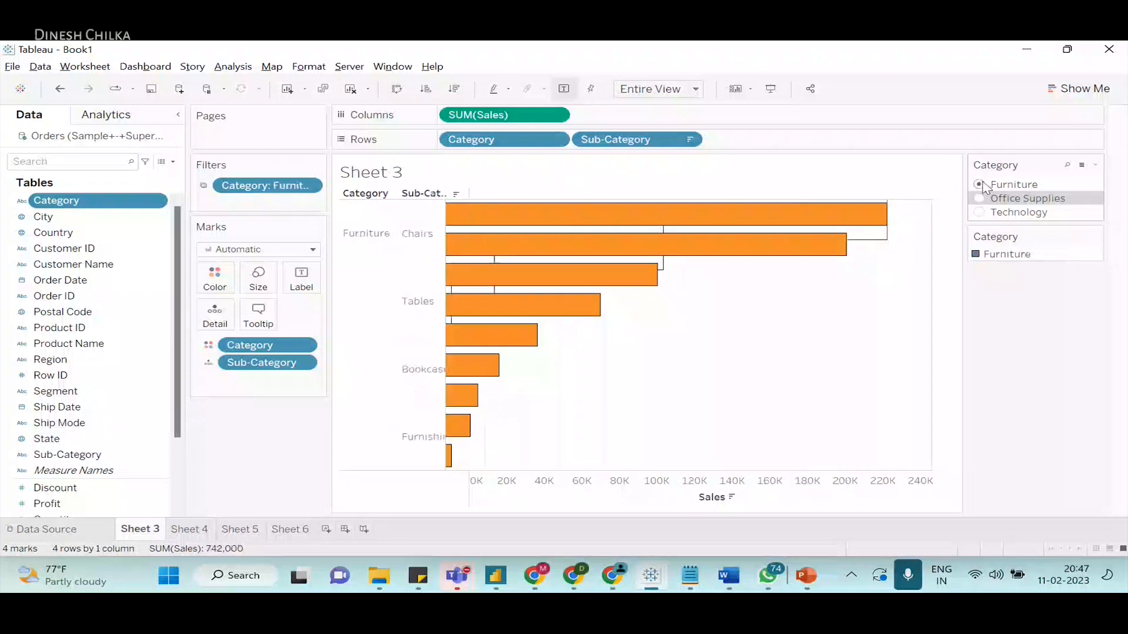
click(979, 199)
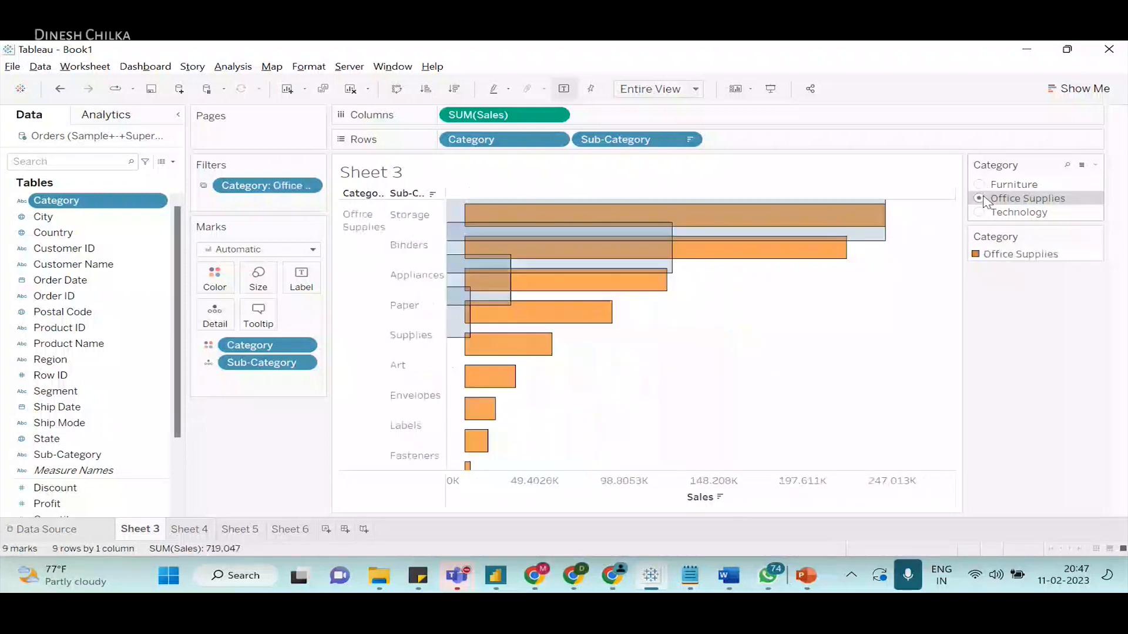
click(979, 212)
click(979, 199)
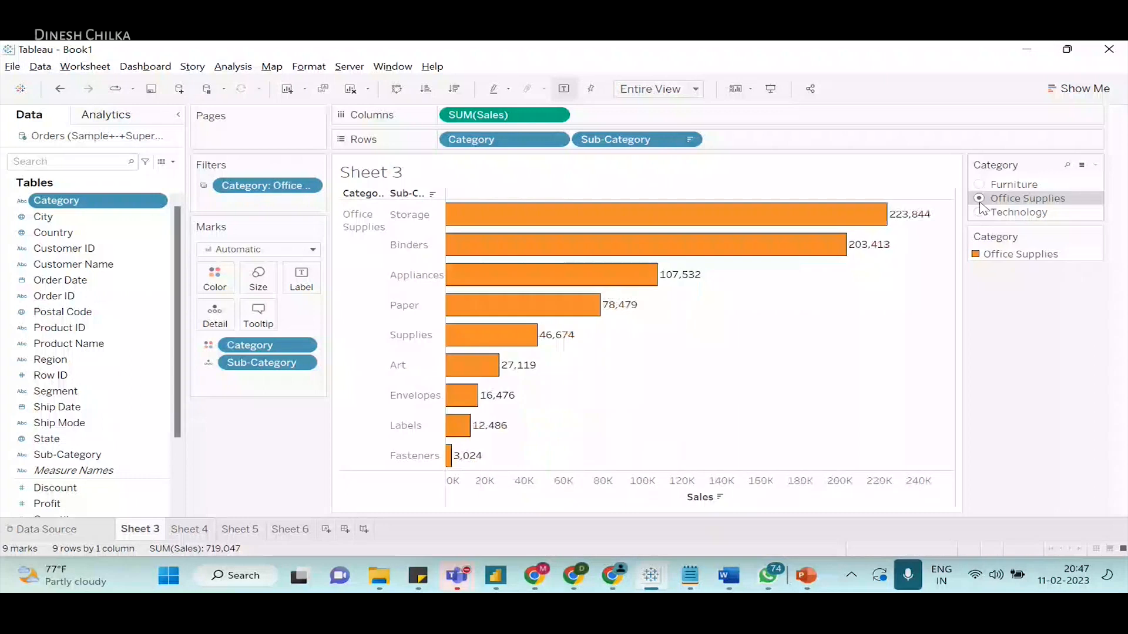
click(979, 185)
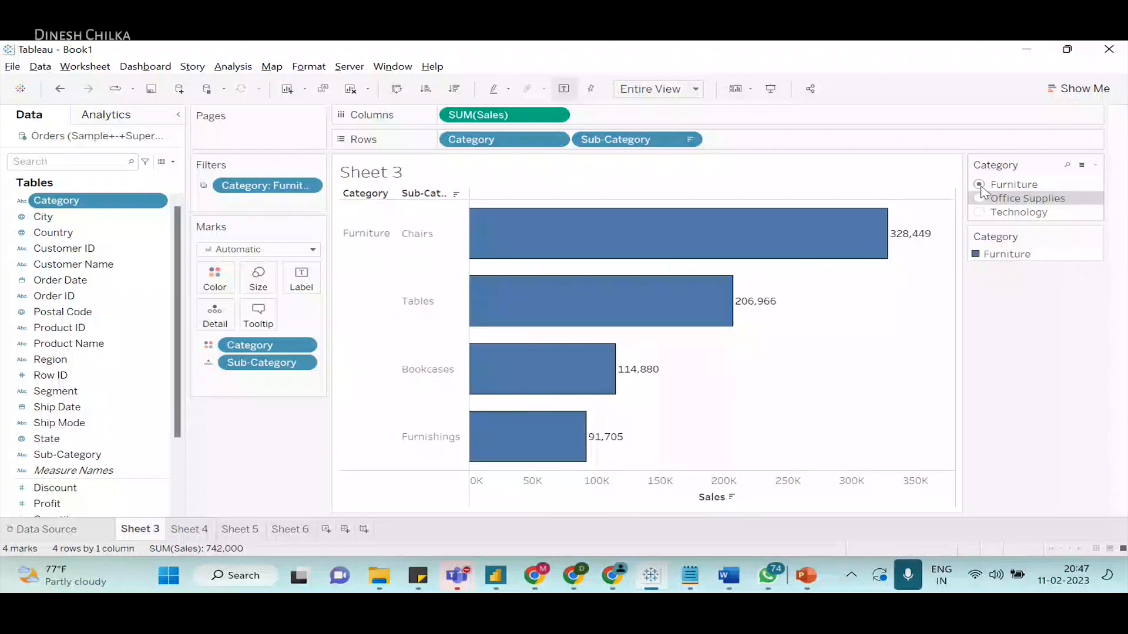
click(979, 213)
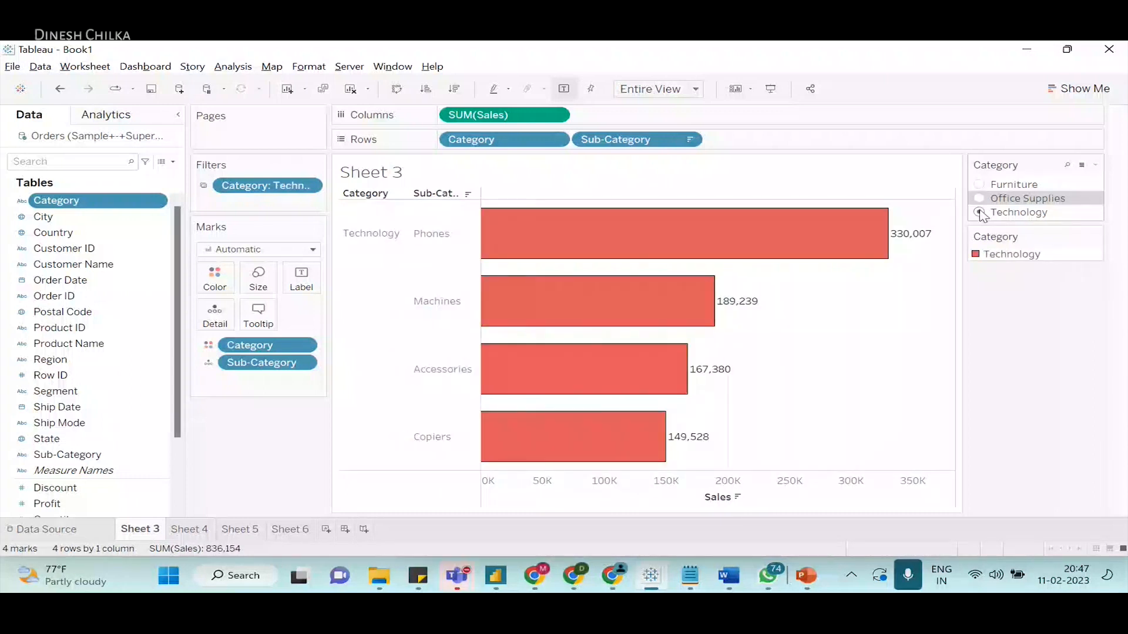
- Keep the Category filter as Single Value (list) and switch it among Furniture, Office Supplies and Technology, ending on Office Supplies
click(1095, 165)
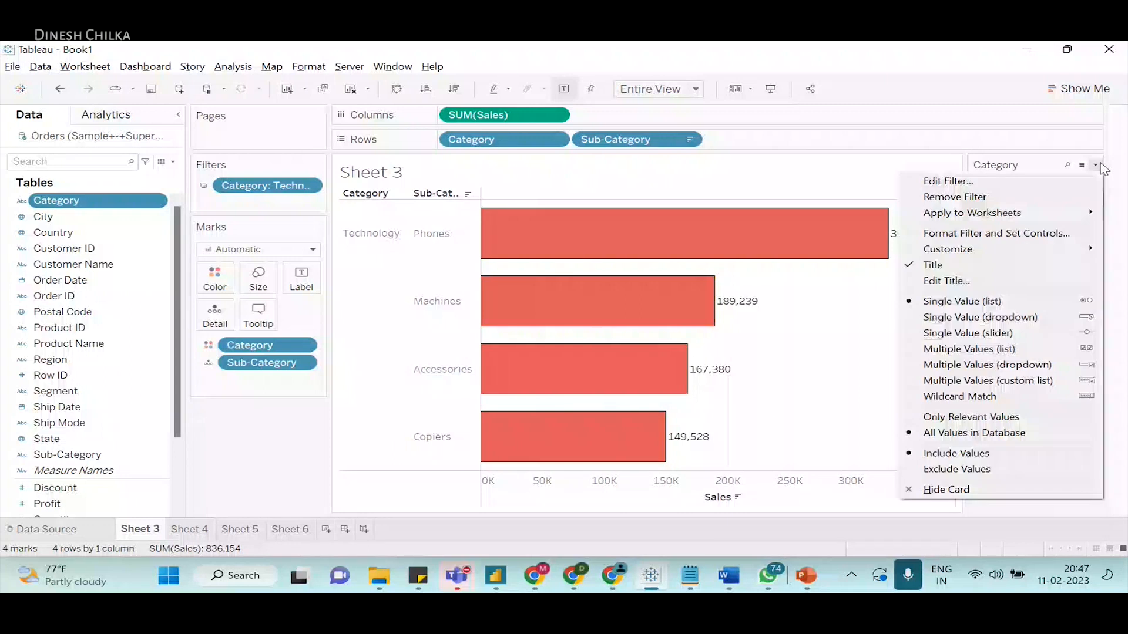
click(1009, 303)
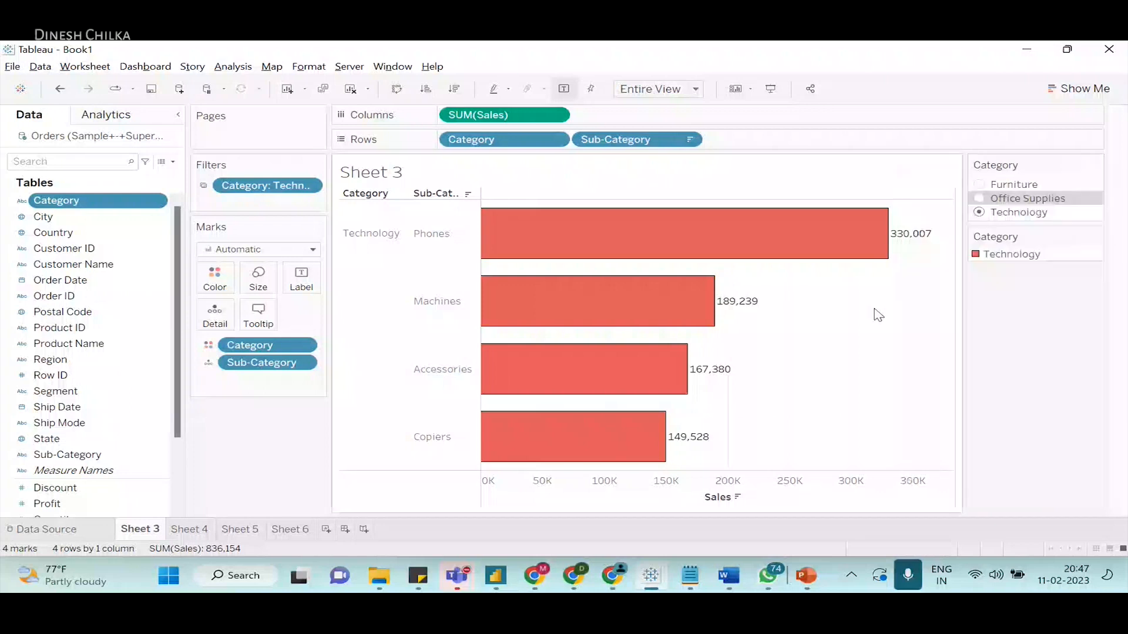
click(979, 200)
click(984, 187)
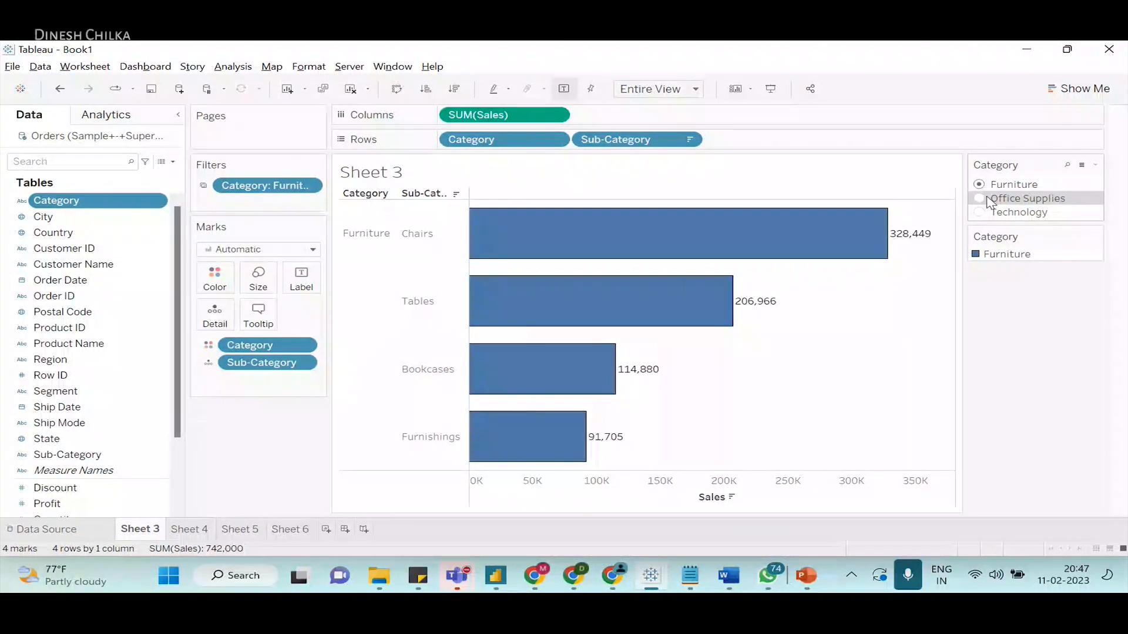
click(981, 199)
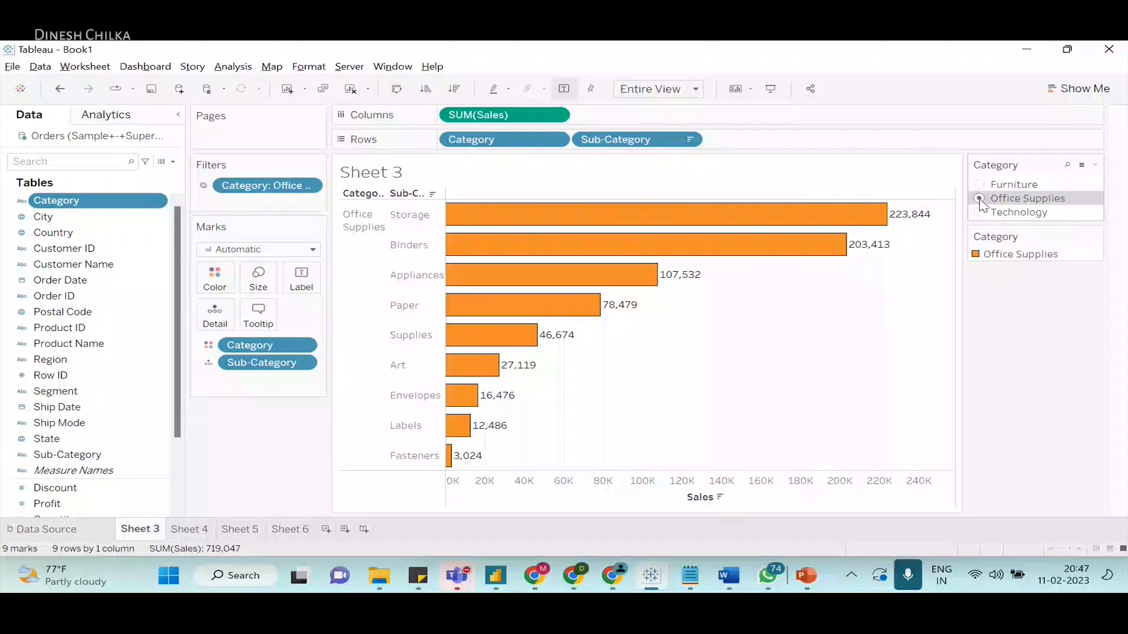
click(981, 210)
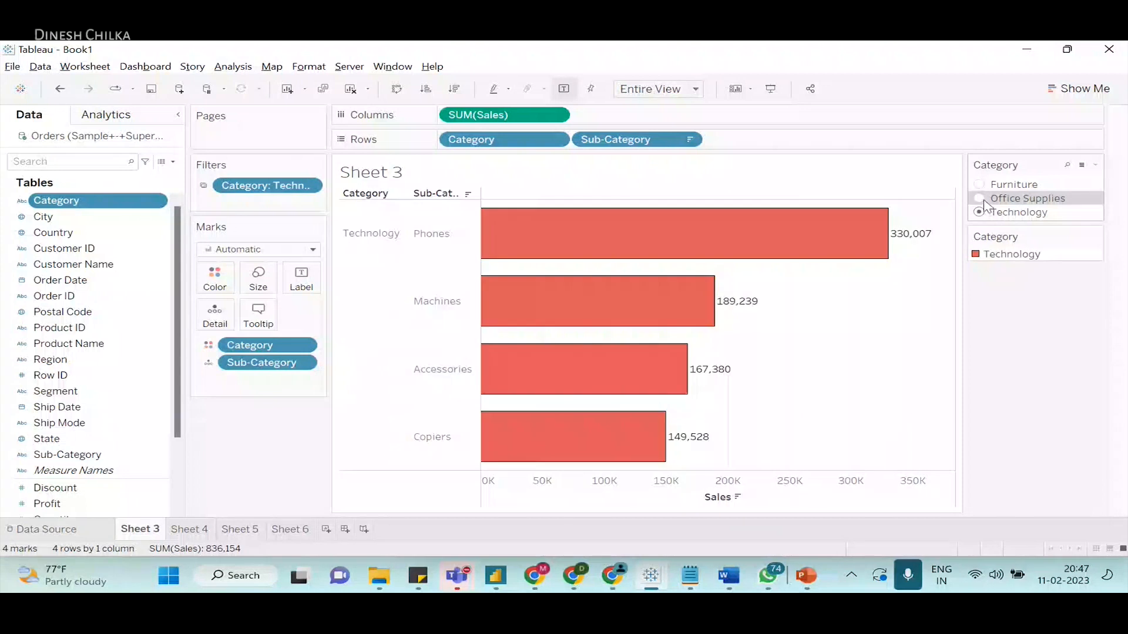
click(979, 199)
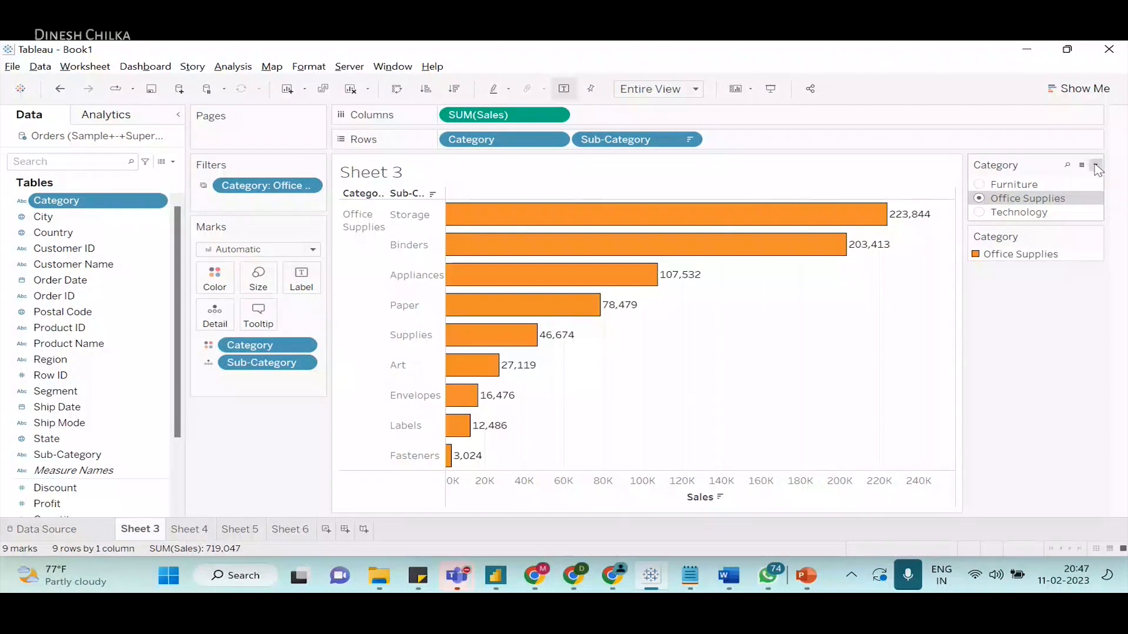
- Change the Category filter to Single Value (dropdown) and choose Technology, Office Supplies and Furniture in turn
click(1096, 167)
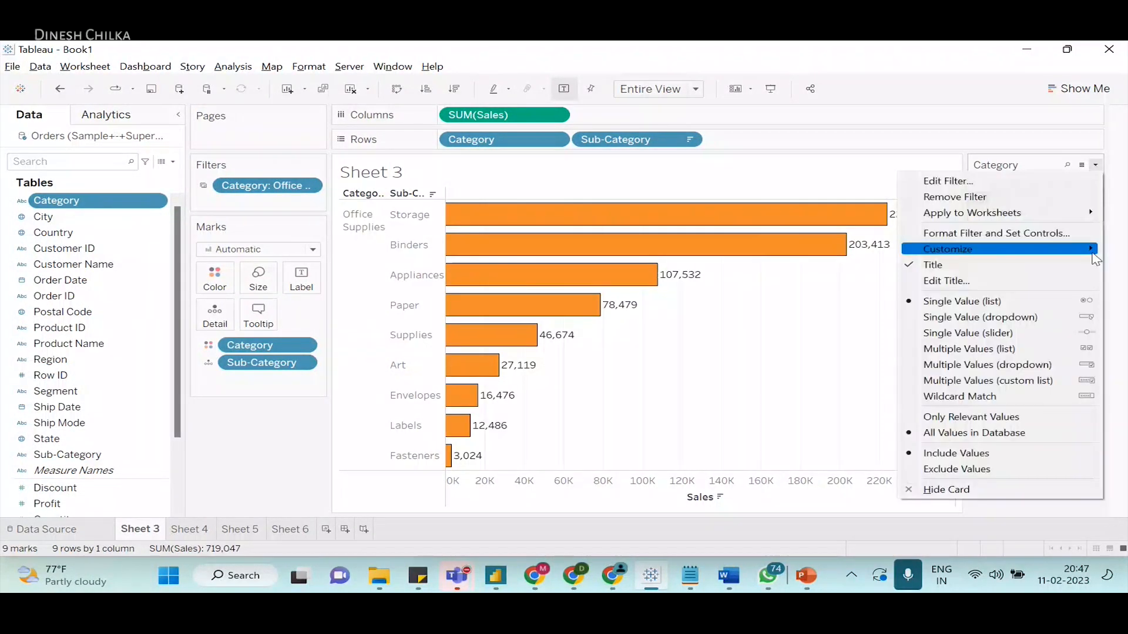
click(1022, 317)
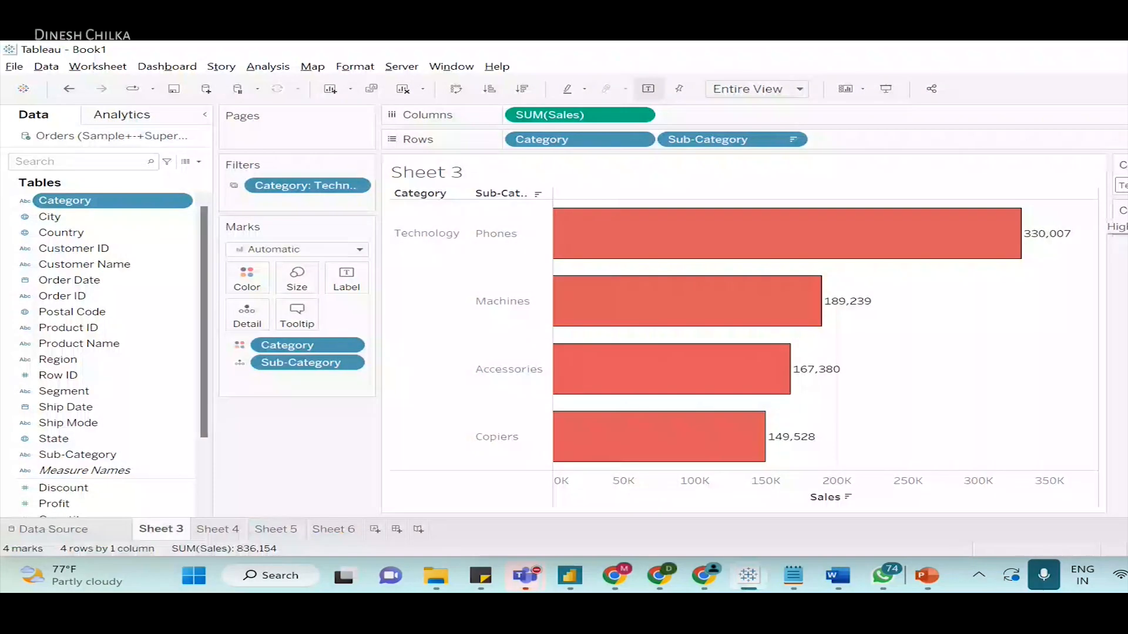
click(1122, 186)
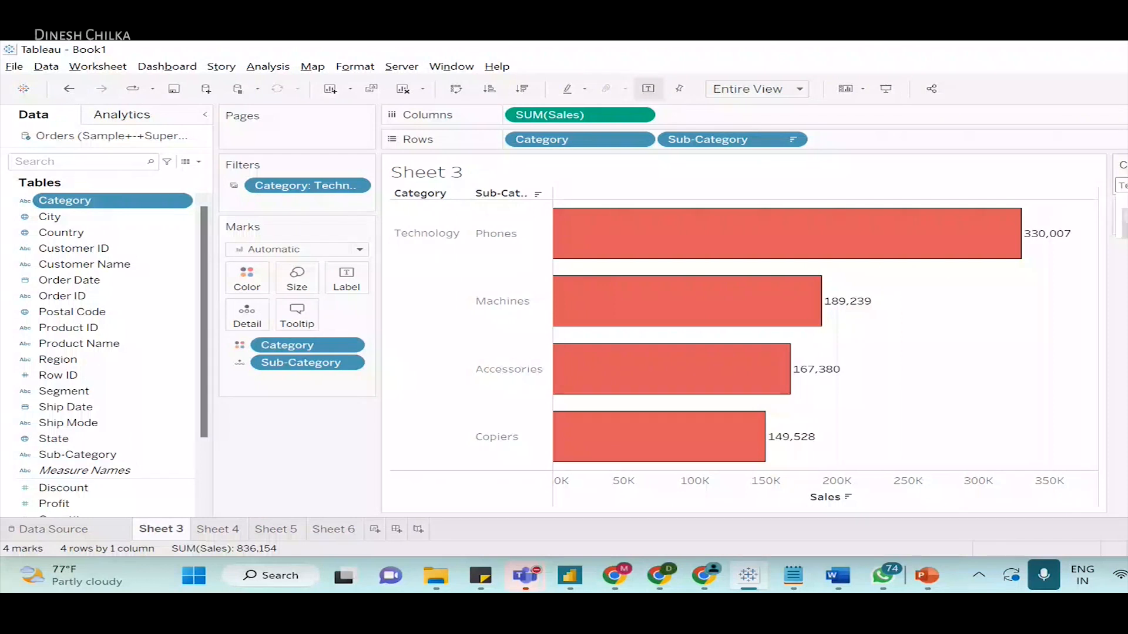
click(1122, 218)
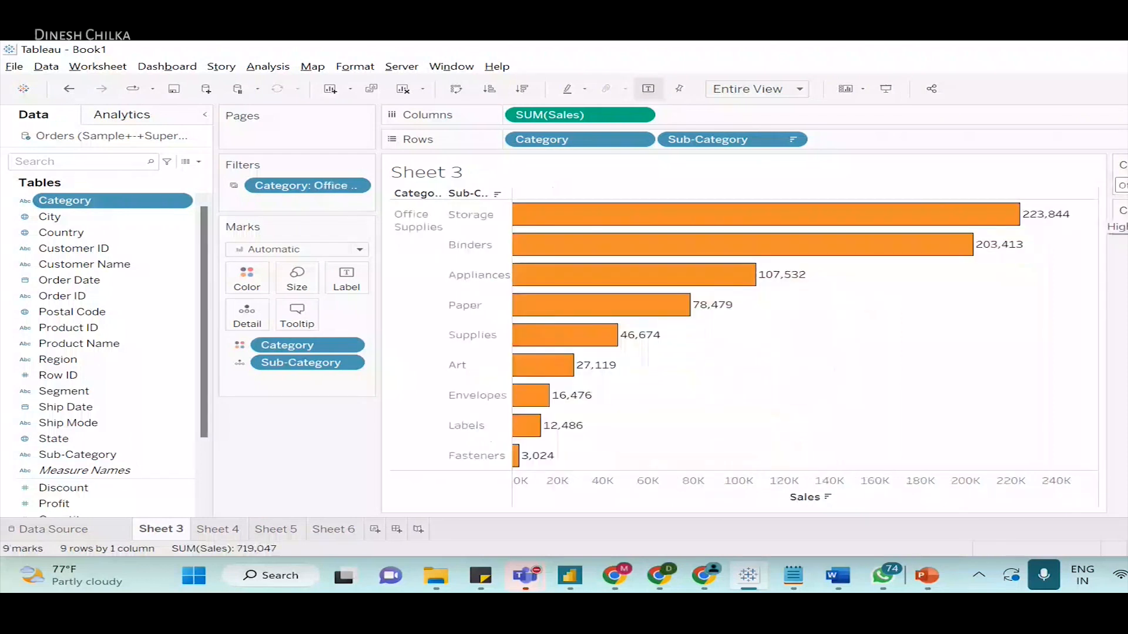
click(1122, 186)
click(1122, 209)
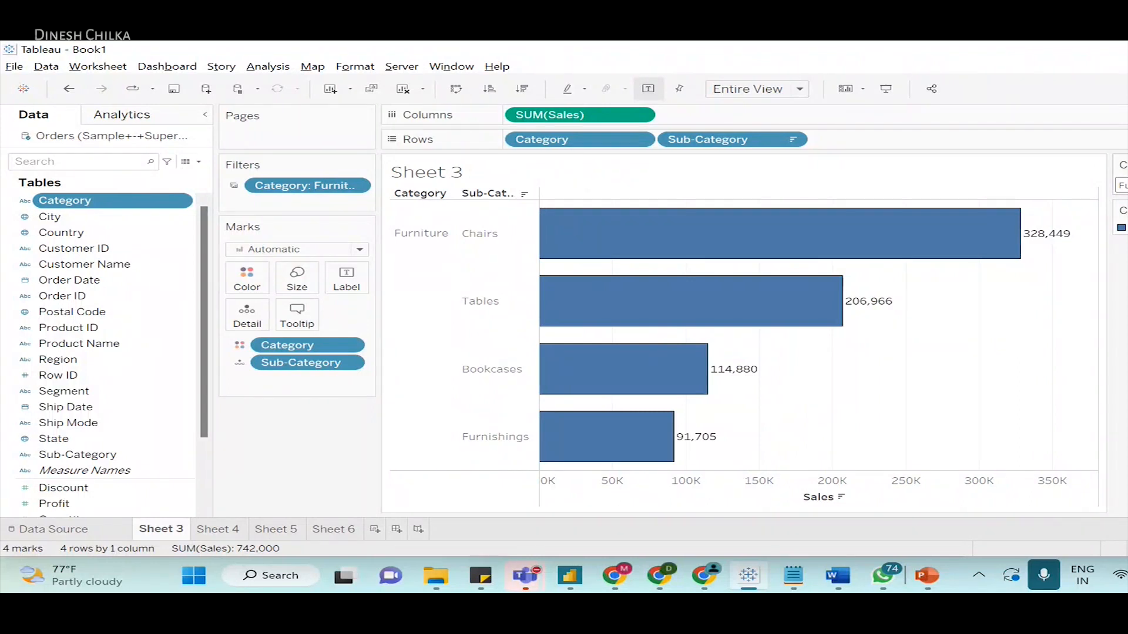
- Return the Category filter to Single Value (list) and select Office Supplies followed by Technology
click(1123, 165)
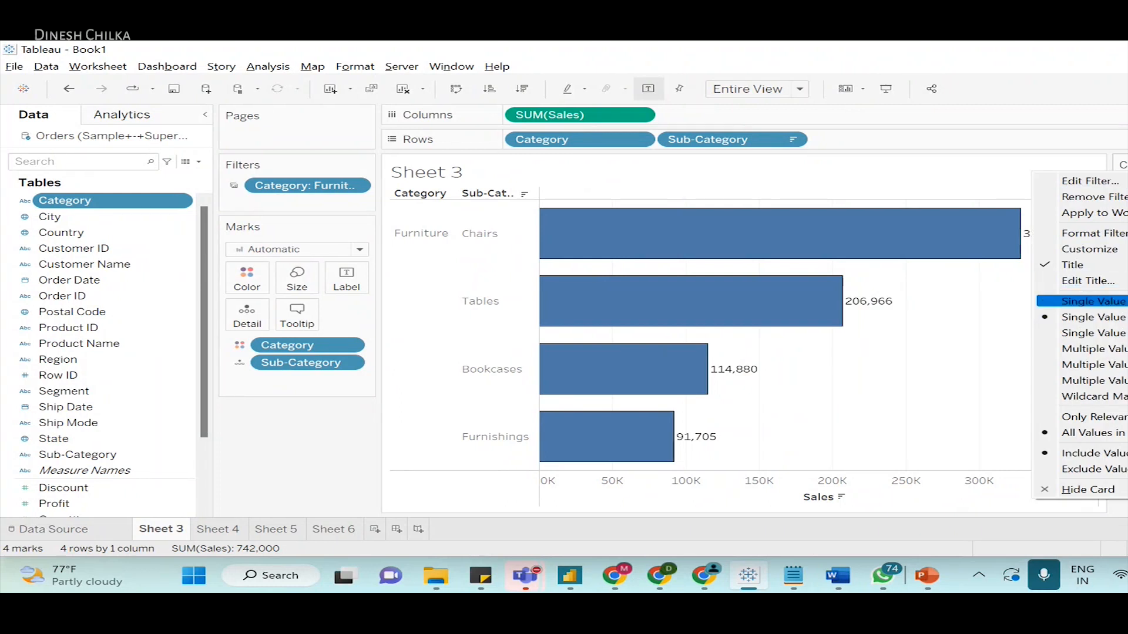
click(1092, 301)
click(1123, 198)
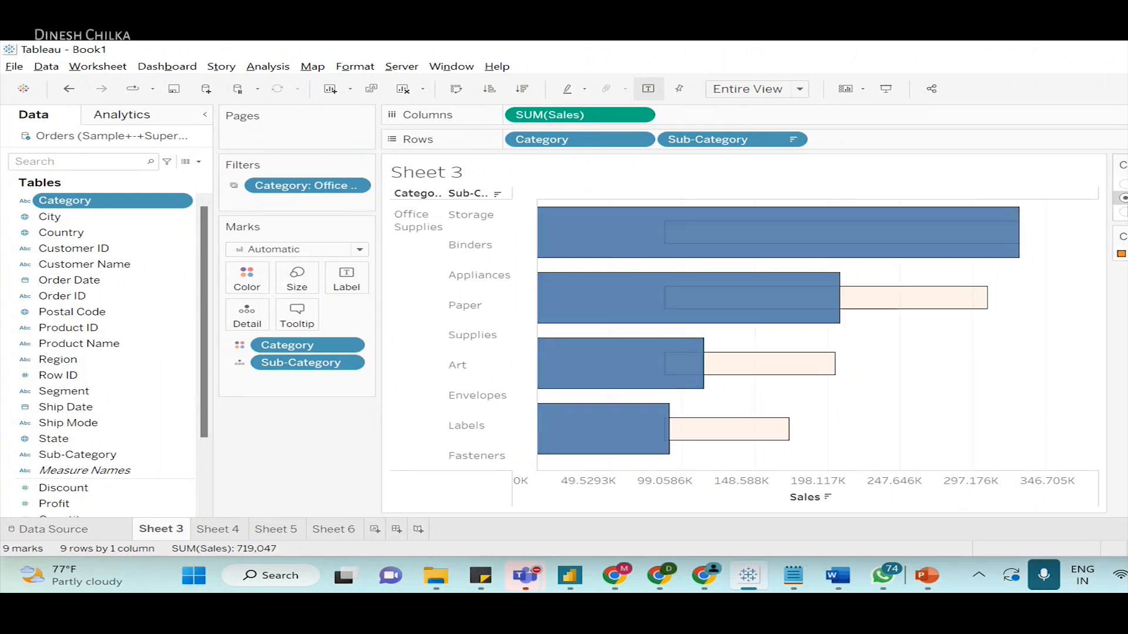
click(1123, 212)
- Set the Category filter back to Single Value (dropdown) and choose Furniture
click(1124, 165)
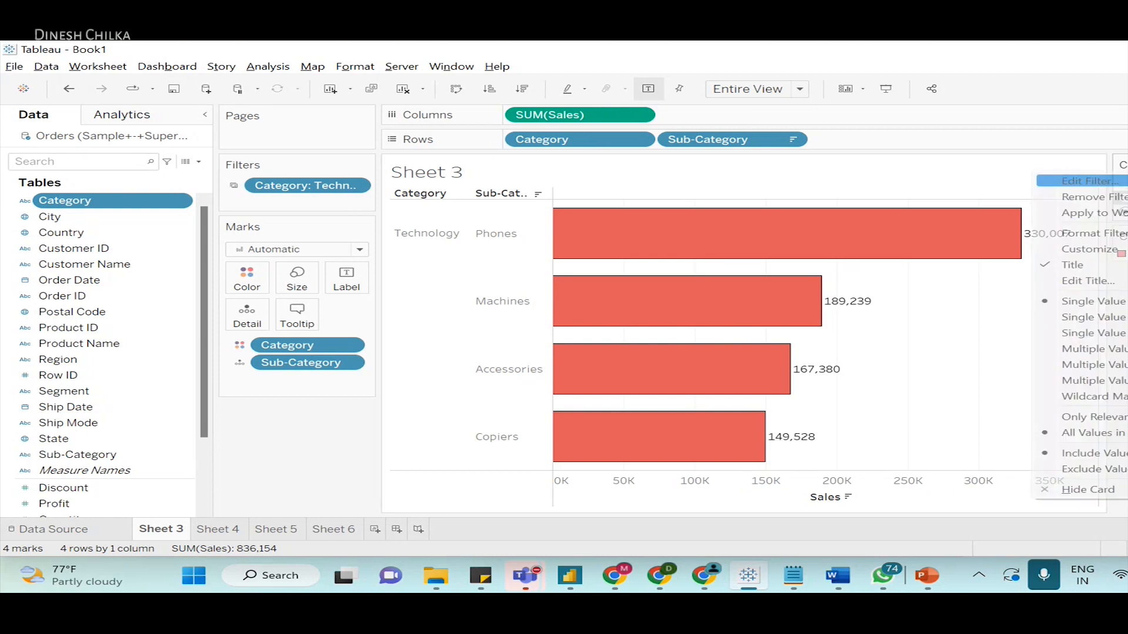
click(1092, 317)
click(1122, 186)
click(1121, 215)
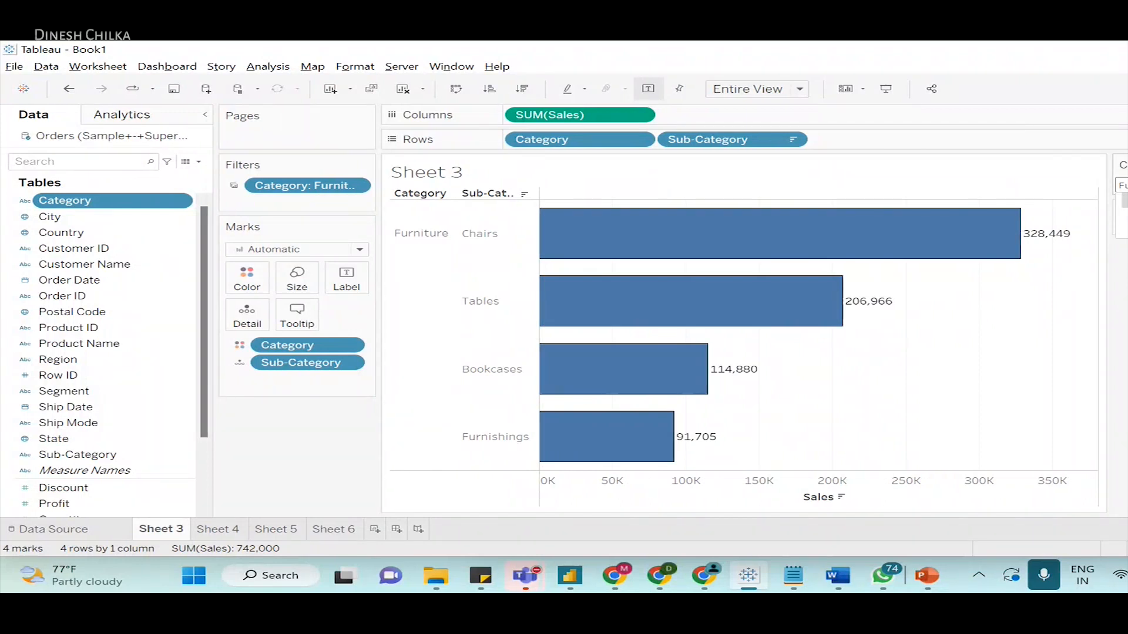
- Change the Category filter to Single Value (slider) and slide back and forth through the three categories, ending on Technology
click(1123, 165)
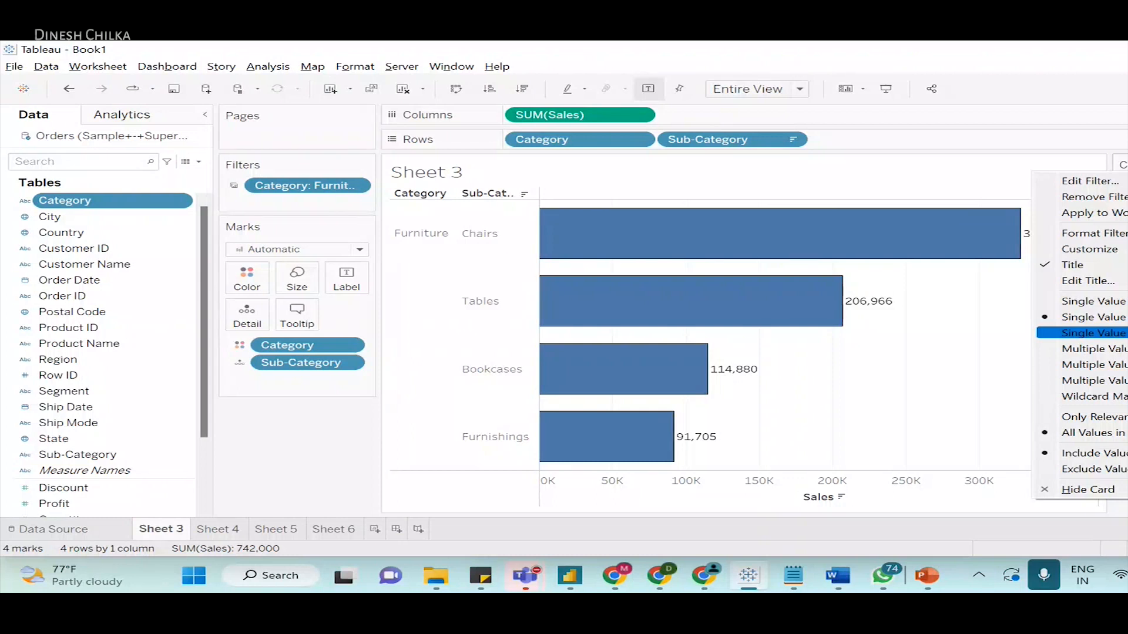
click(1093, 333)
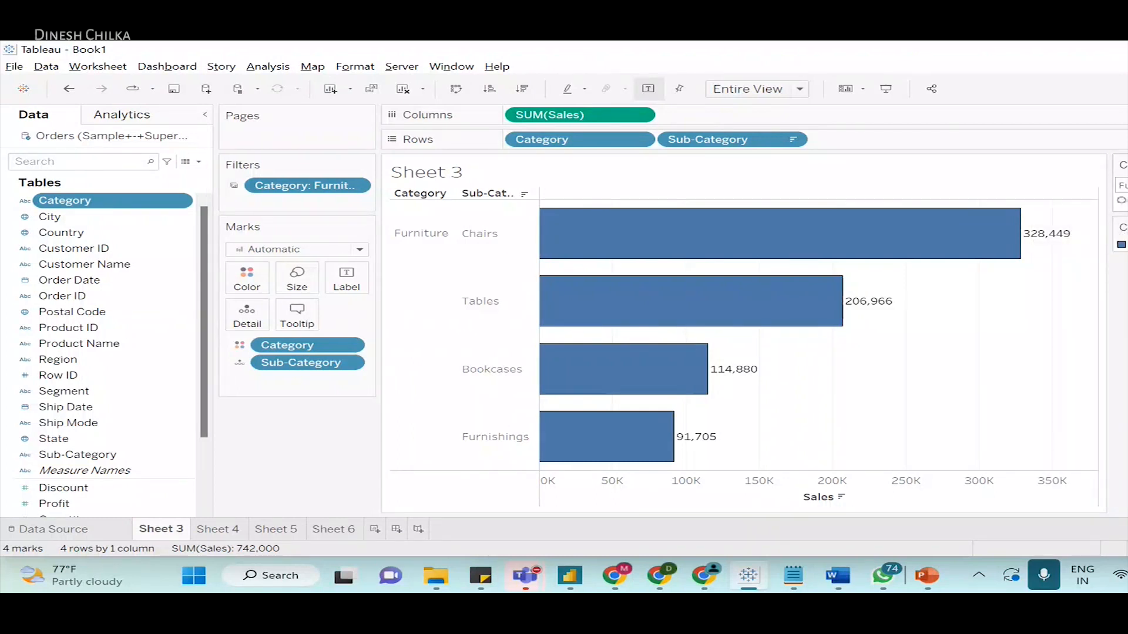
key(Right)
key(Right)
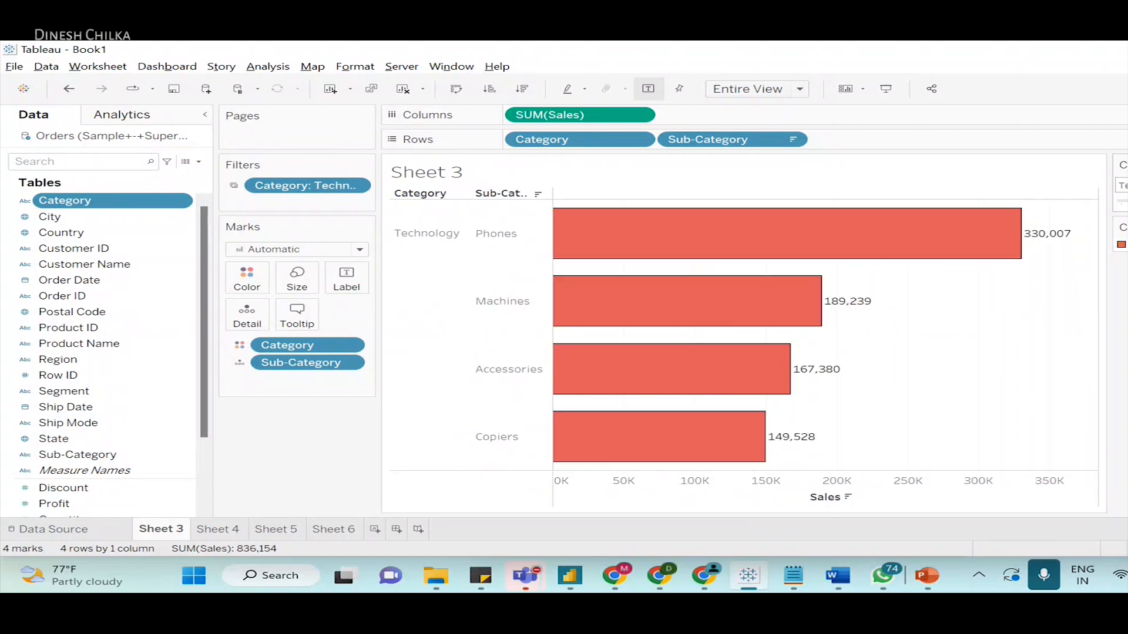
key(Left)
key(Left)
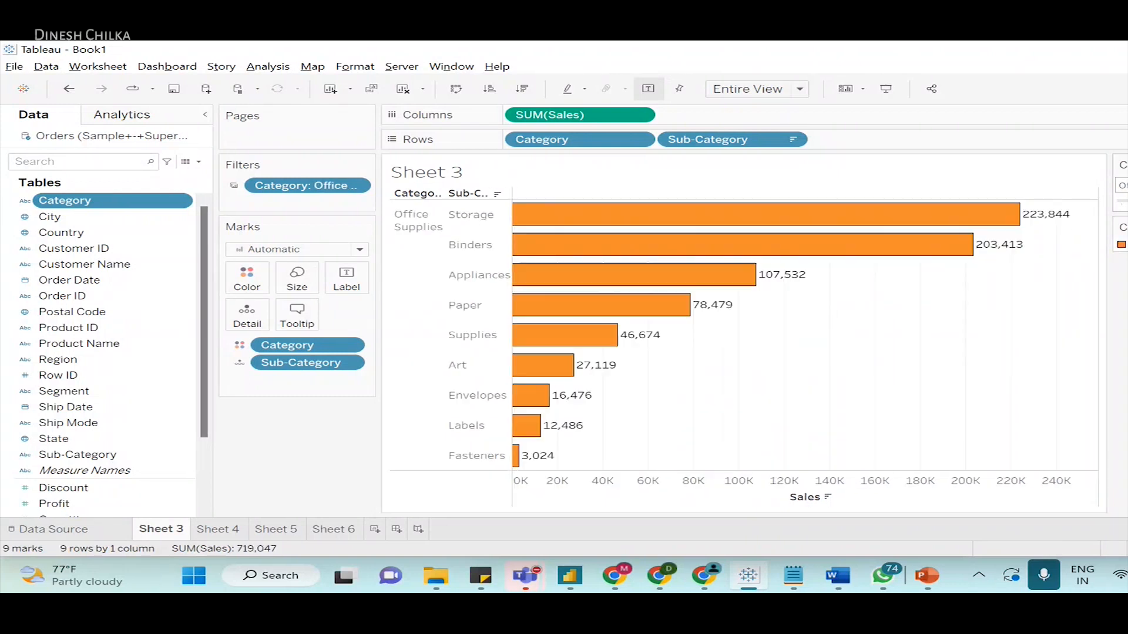
key(Right)
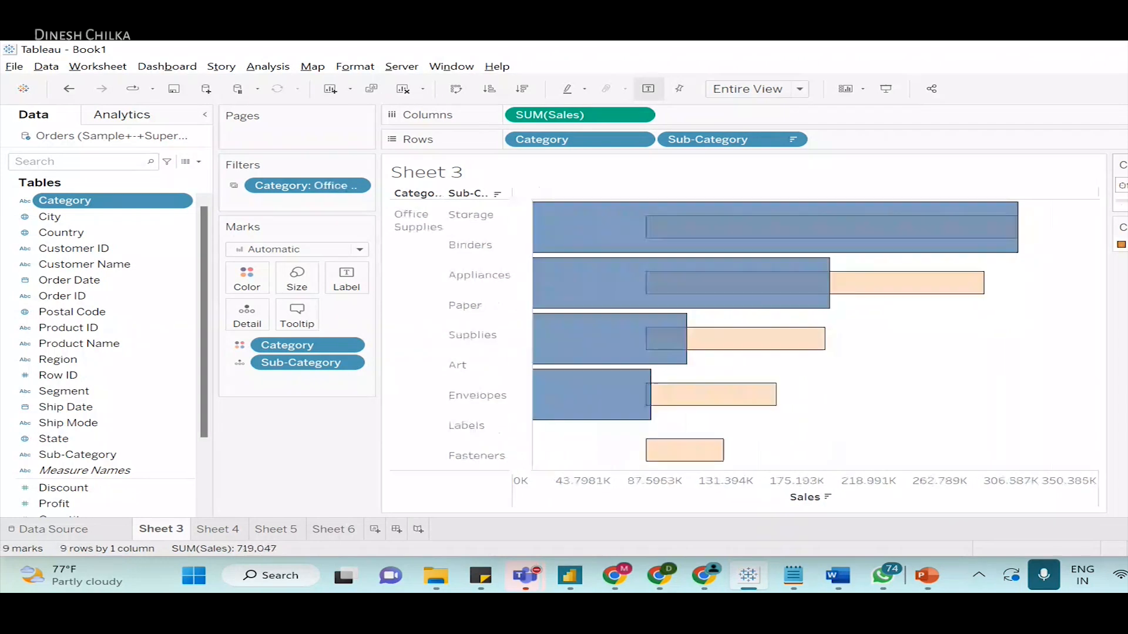
key(Right)
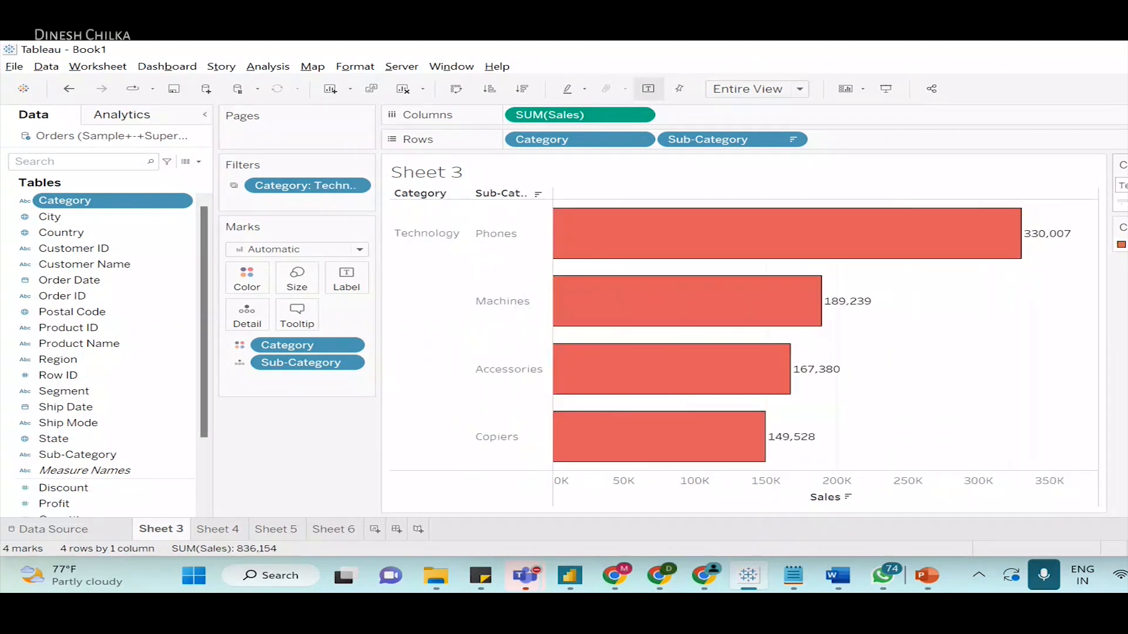
key(Left)
key(Left)
key(Right)
key(Right)
- Change the Category filter to Multiple Values (list), apply all three categories, and take Furniture out and back in
click(1125, 165)
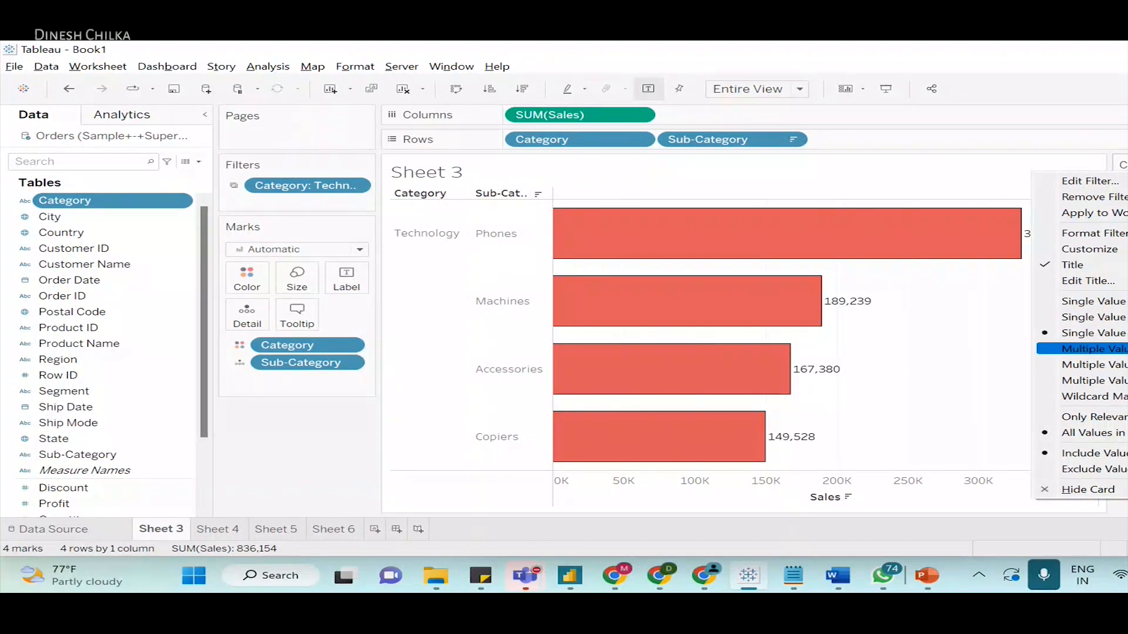
click(1092, 349)
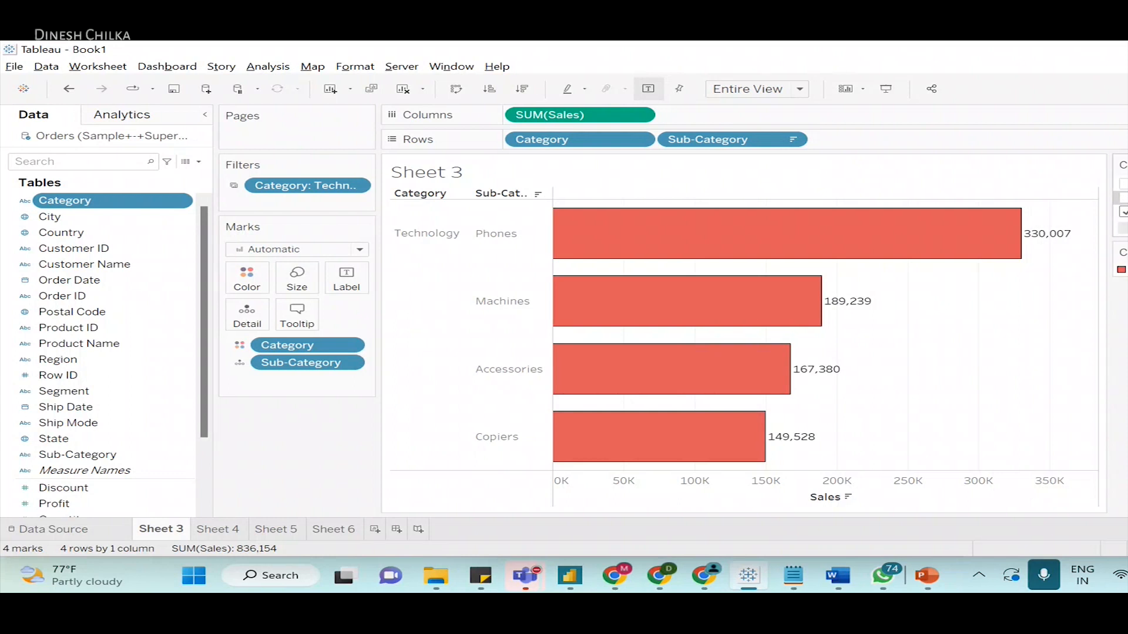
click(1123, 197)
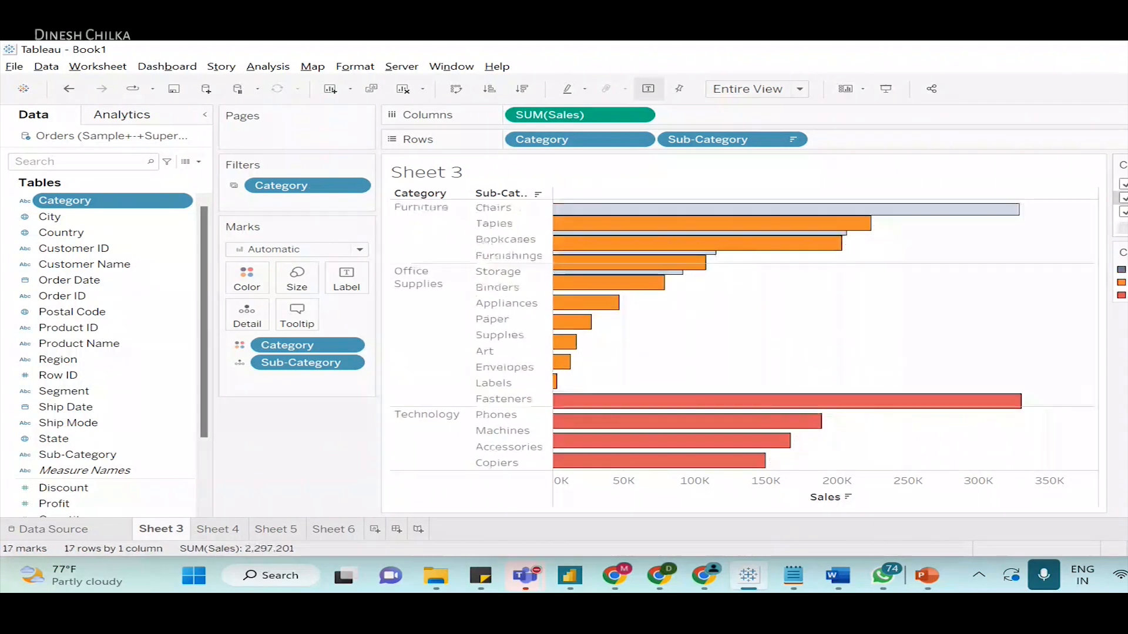
click(1123, 184)
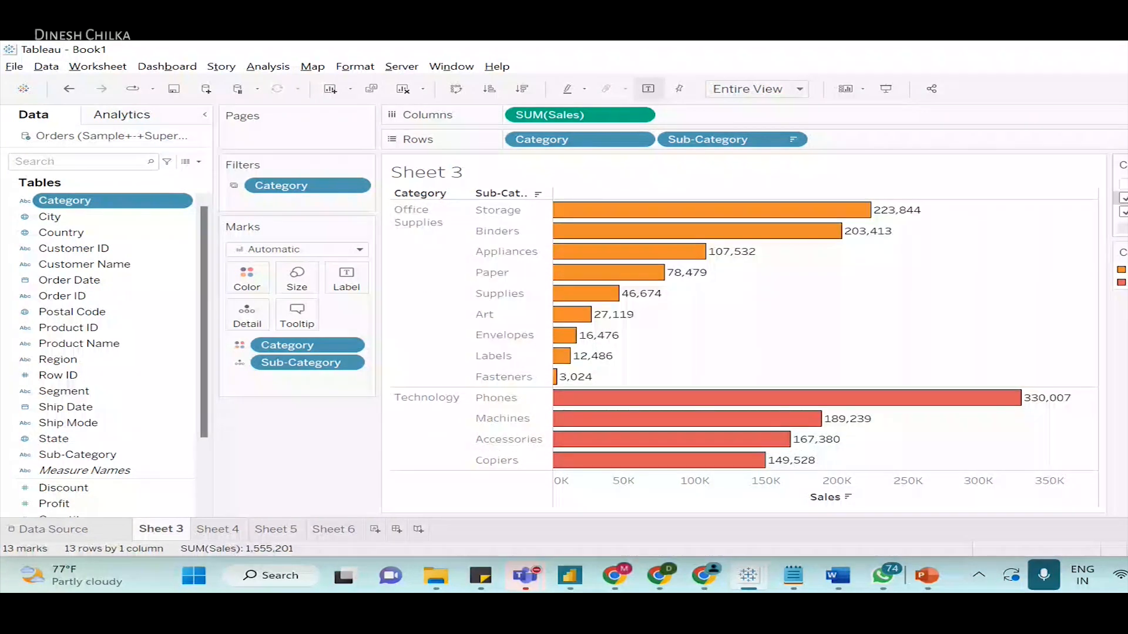
click(1123, 185)
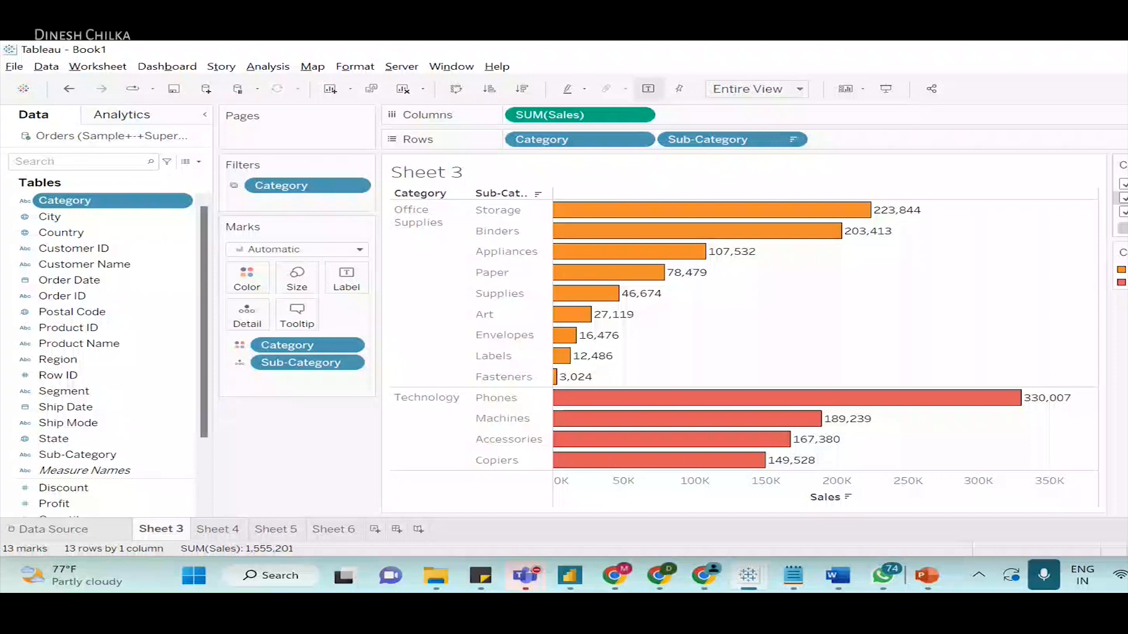
- Change the Category filter to Multiple Values (dropdown) and apply it with only Furniture and Technology
click(1124, 165)
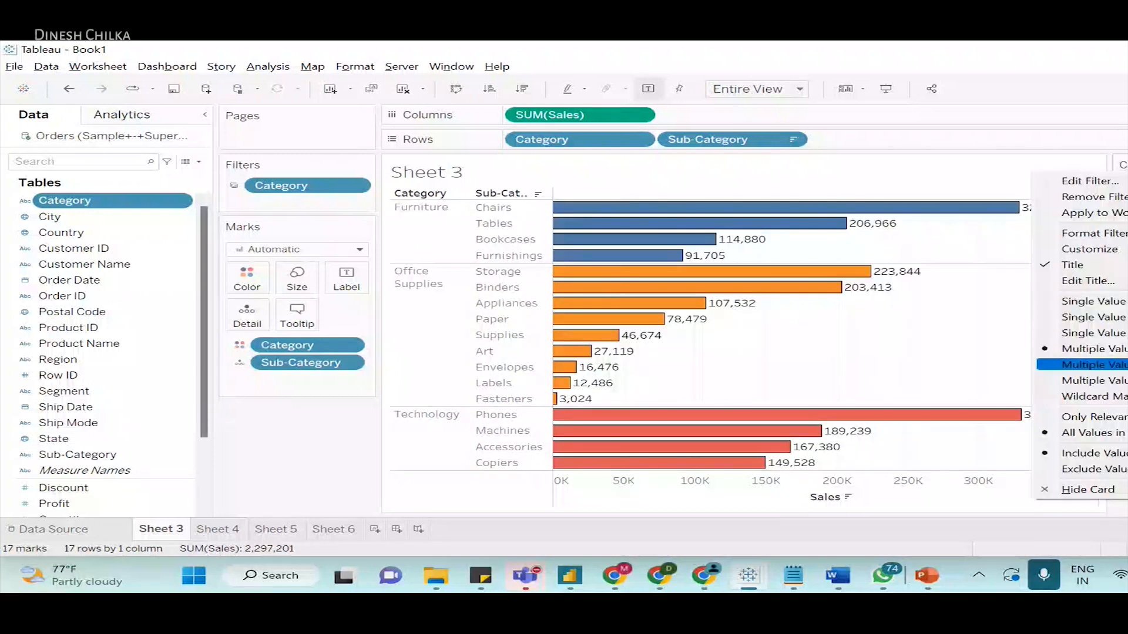
click(1092, 364)
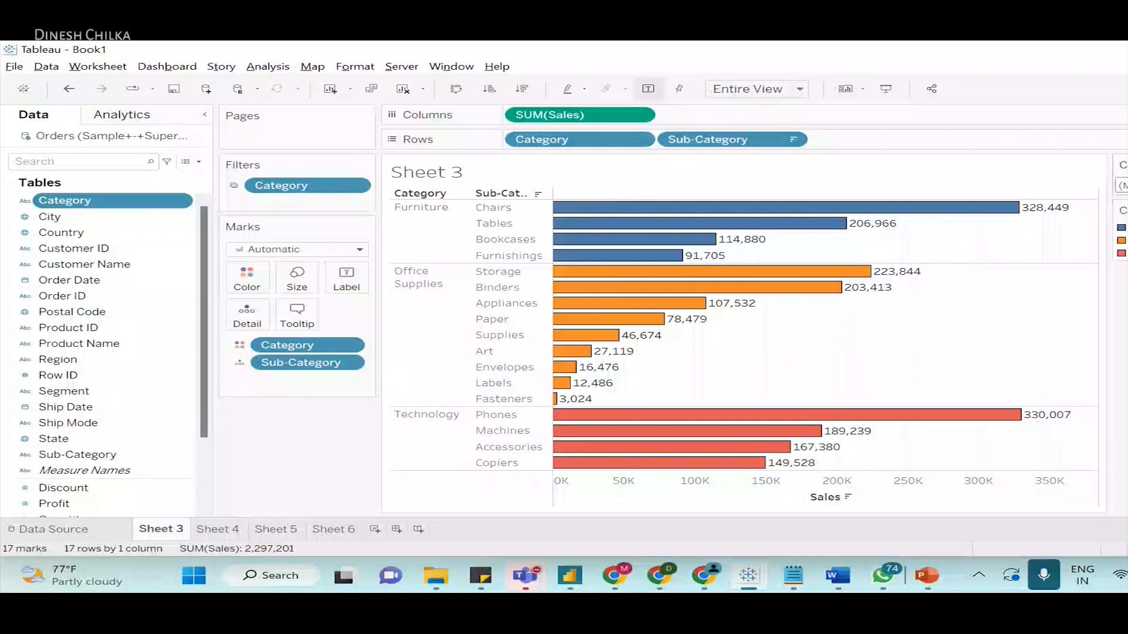
click(1122, 185)
click(1126, 241)
click(1123, 186)
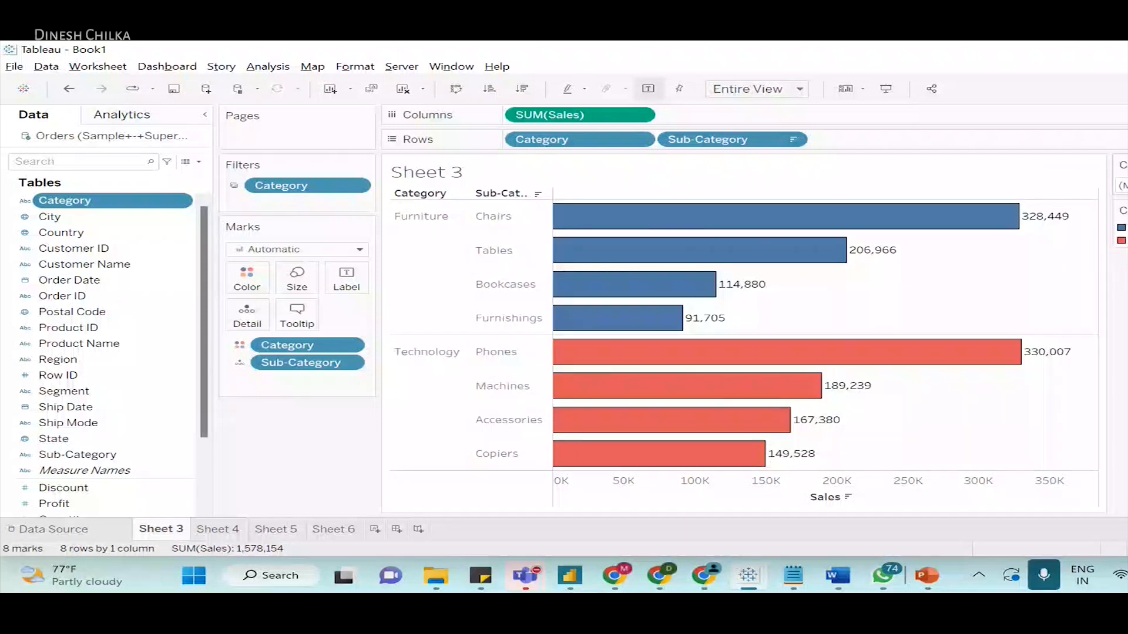
- Switch the Category filter to Single Value (dropdown) for comparison and choose Office Supplies followed by Technology
click(1123, 165)
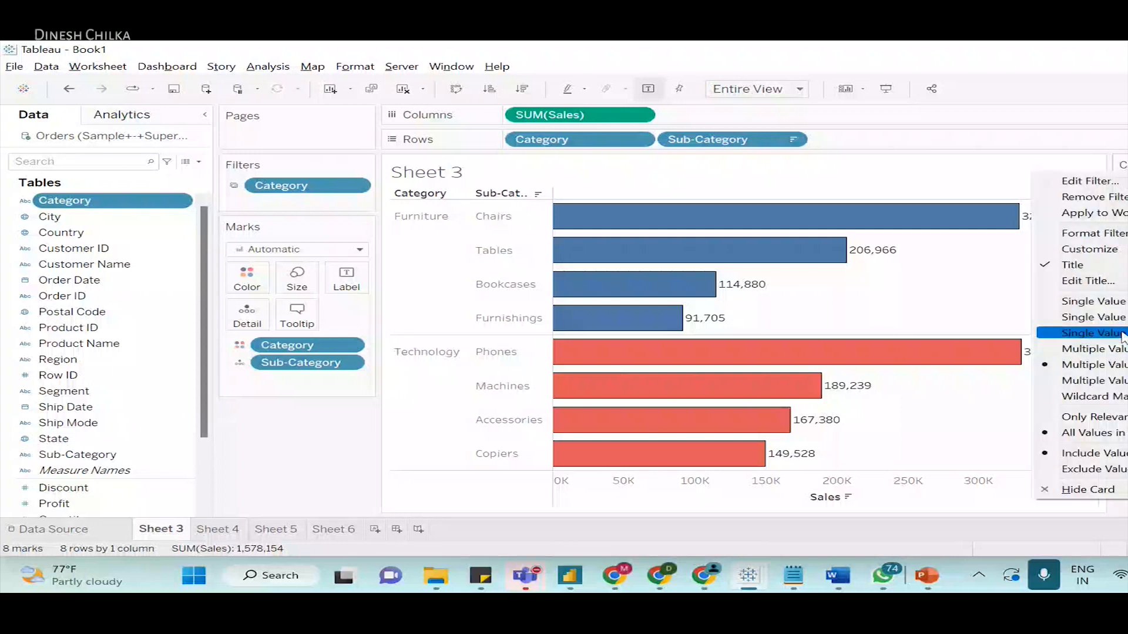
click(1092, 333)
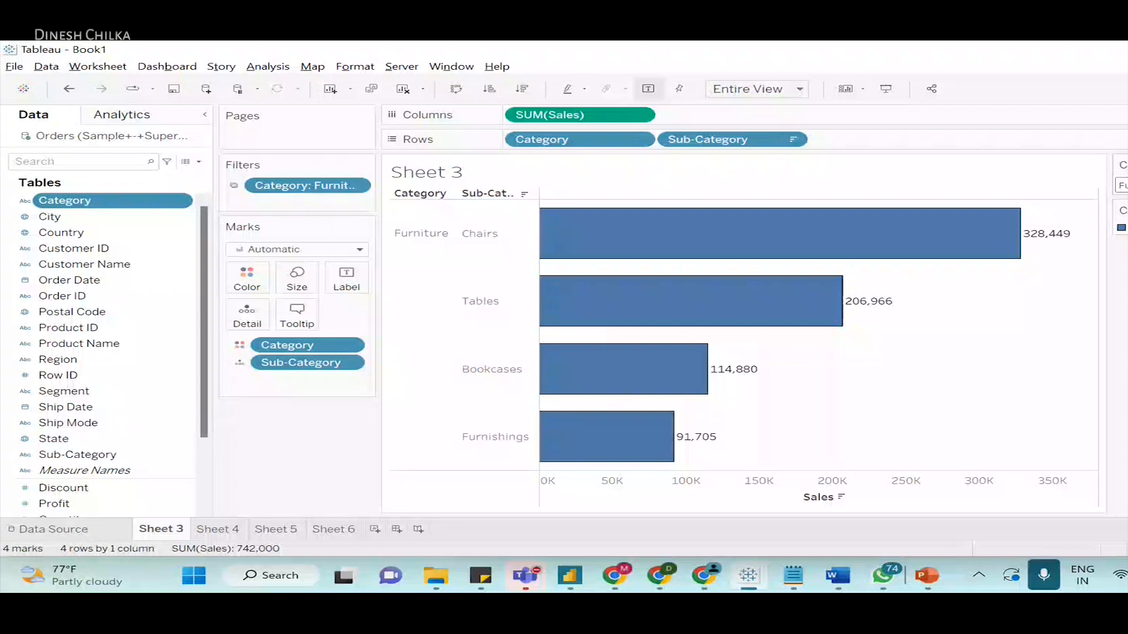
click(1124, 186)
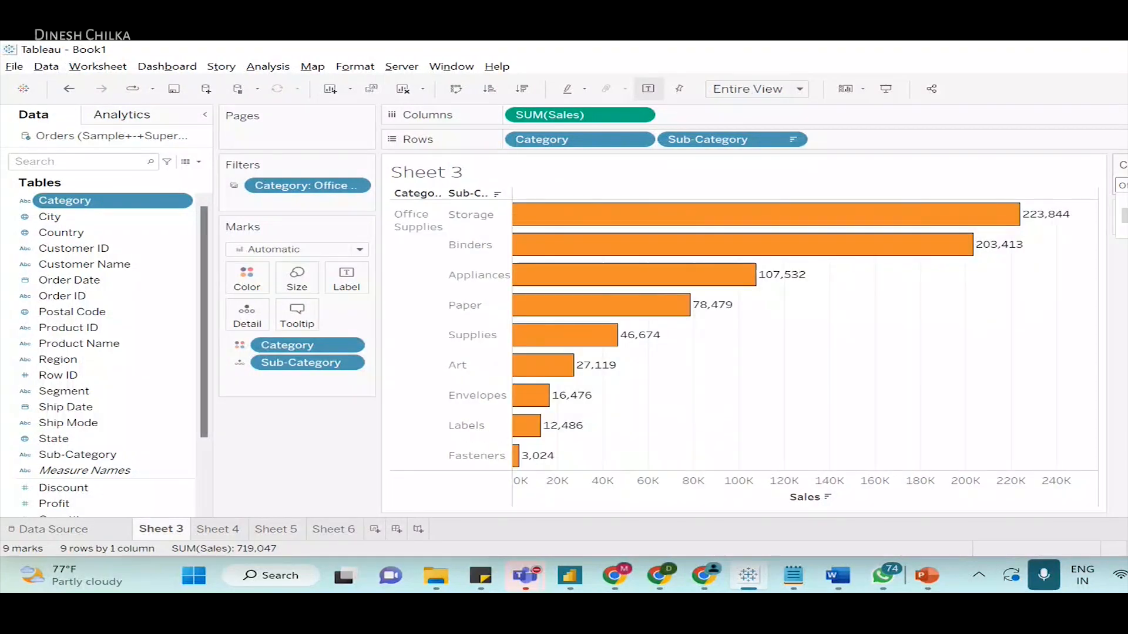
click(1125, 185)
- Set the Category filter to Multiple Values (dropdown) and apply Office Supplies with Technology, followed by all three categories
click(1124, 165)
click(1093, 364)
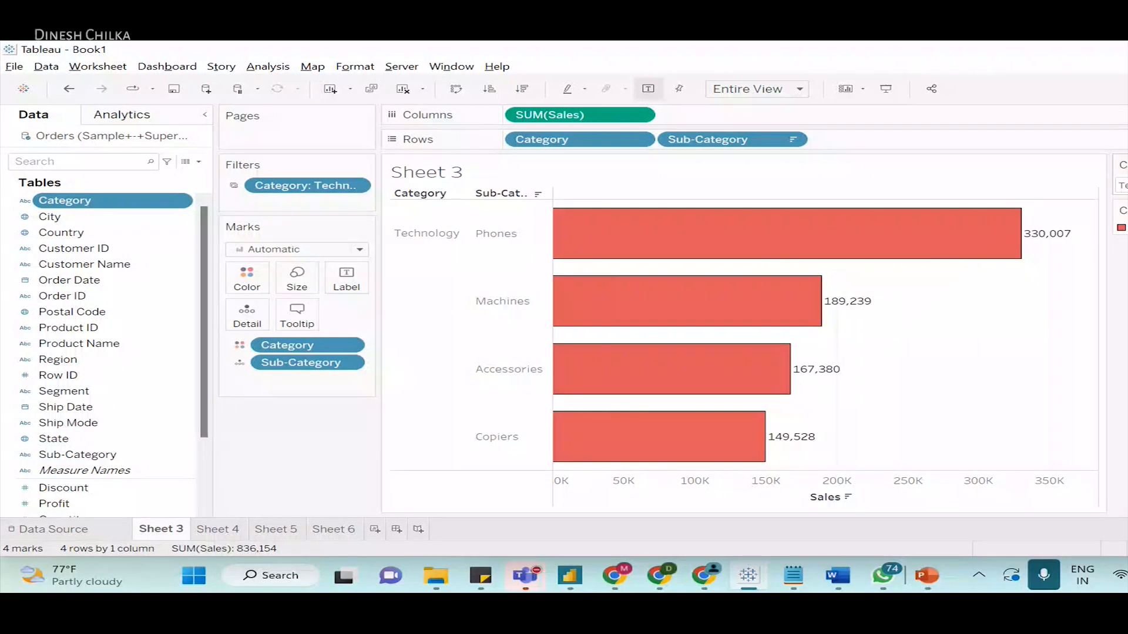
click(1124, 185)
click(1124, 241)
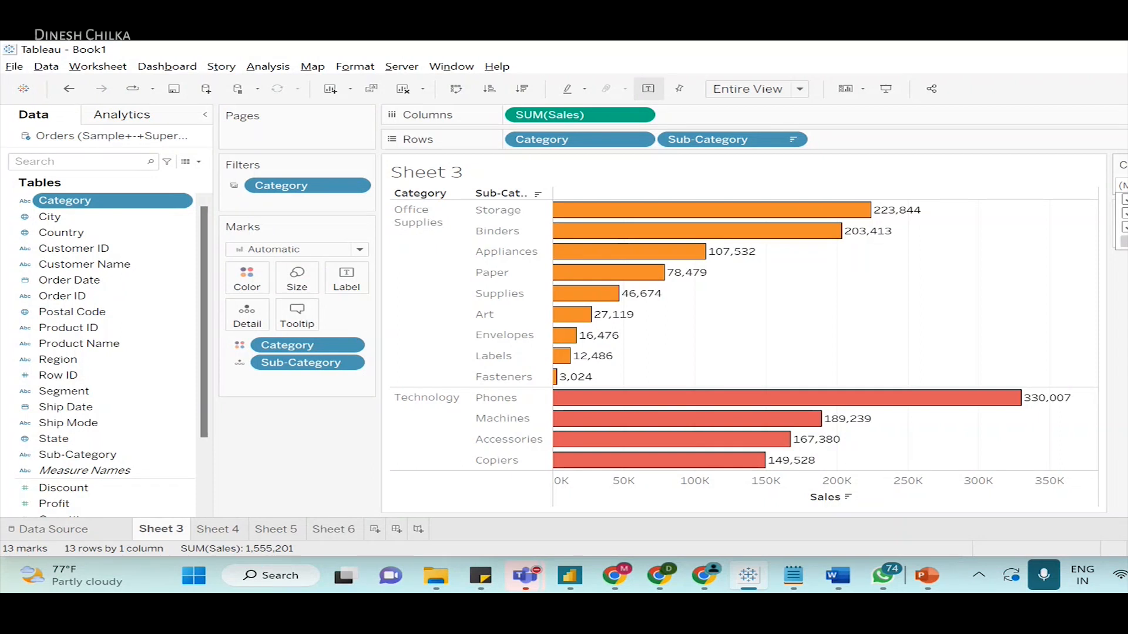
click(1125, 241)
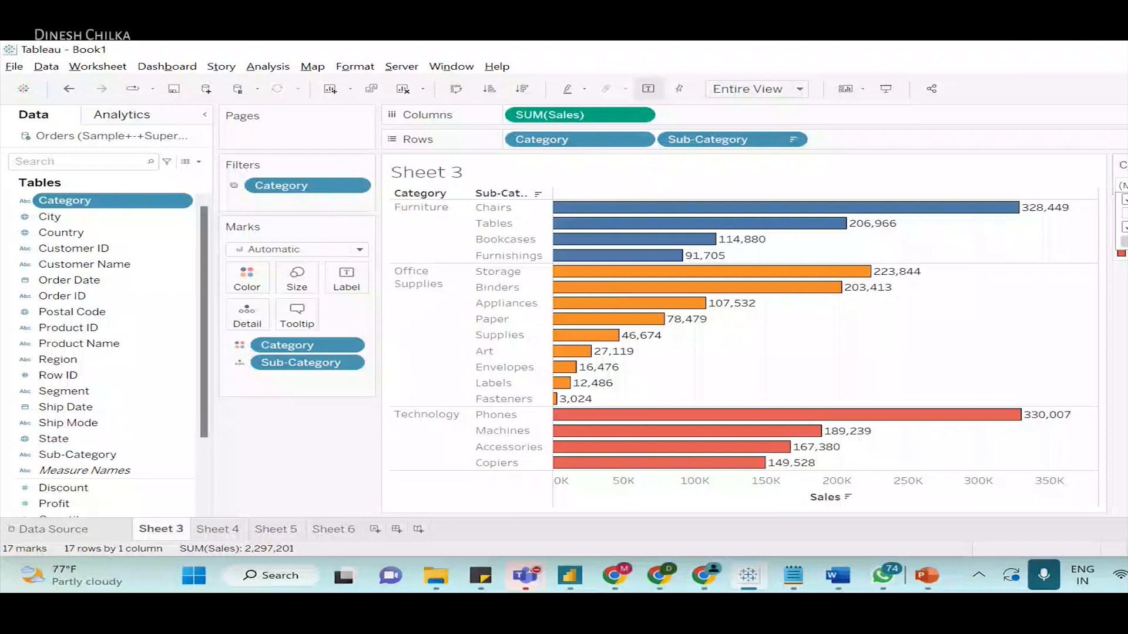
- Apply the Category filter with Furniture and Technology, followed by Office Supplies and Technology
click(1124, 241)
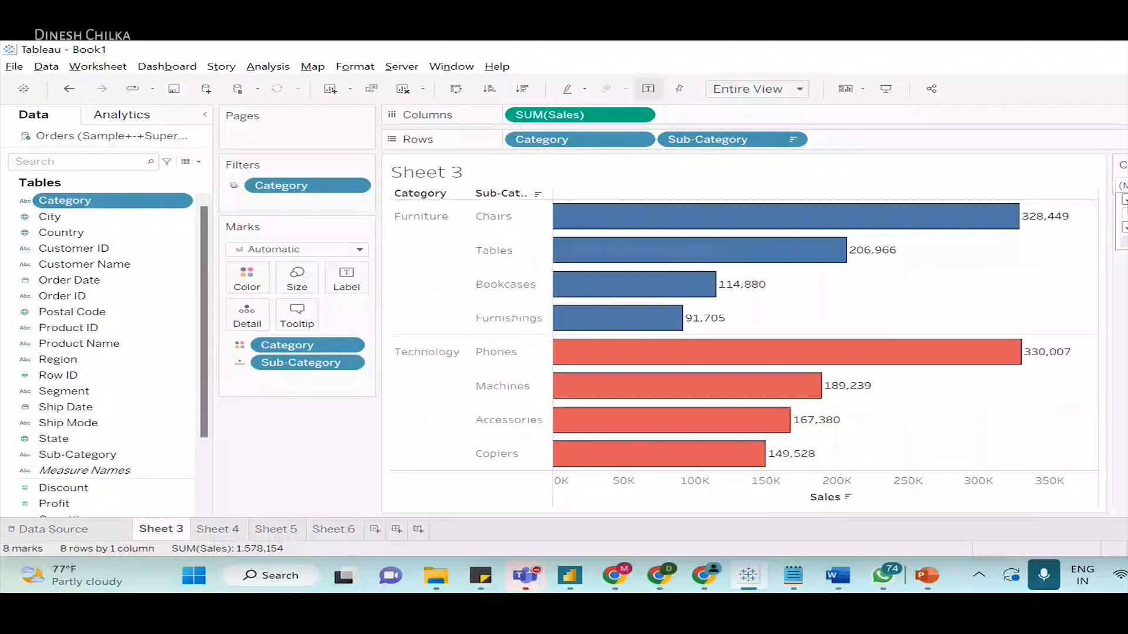
click(1124, 199)
click(1124, 214)
click(1124, 241)
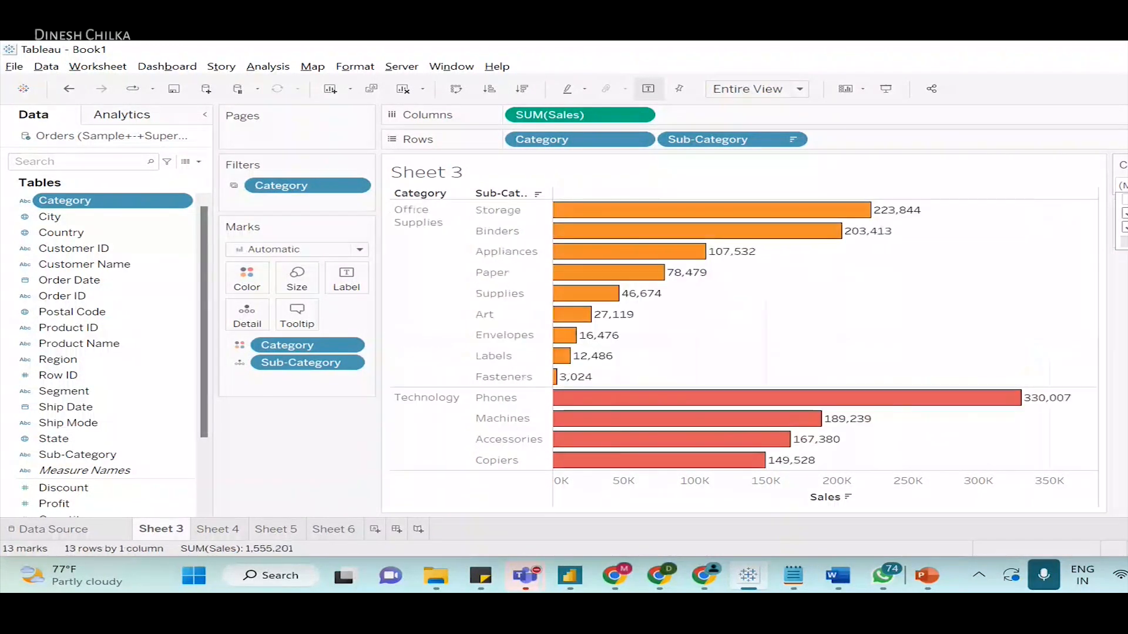
- Switch the Category filter to Wildcard Match and filter it by "Te", clearing the match text again
click(1125, 165)
click(1125, 165)
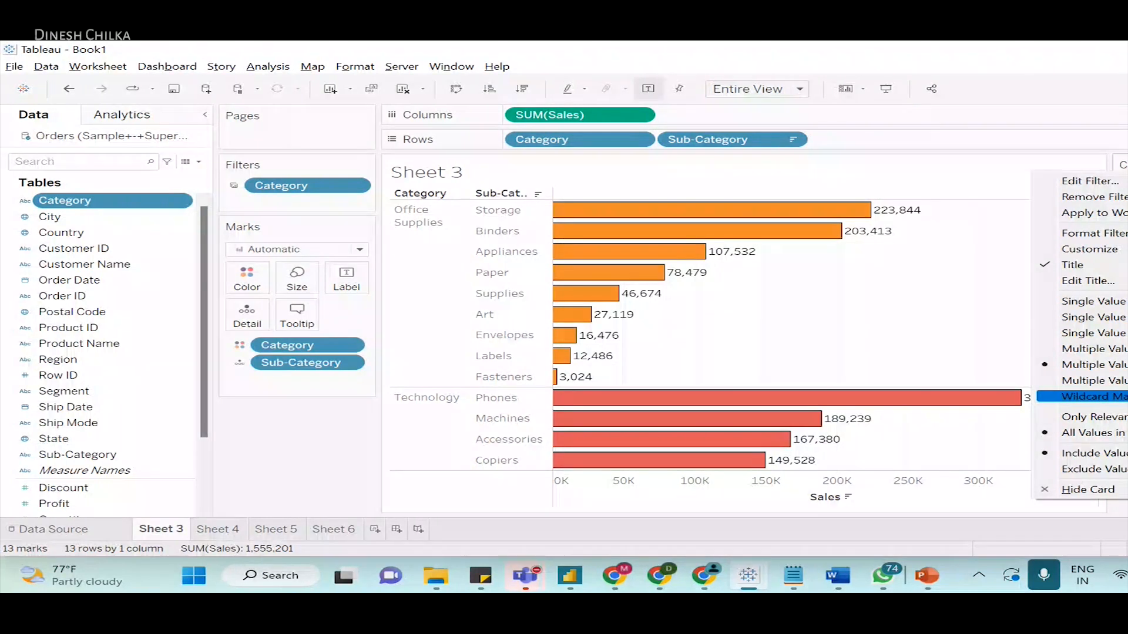
click(1087, 397)
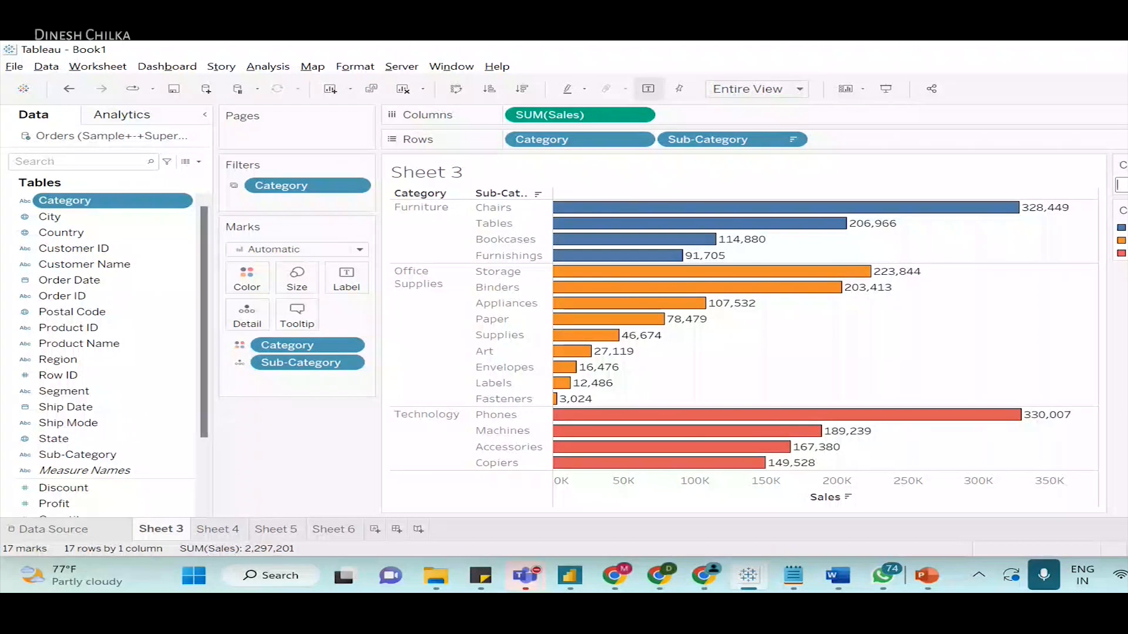
text(Te)
key(Return)
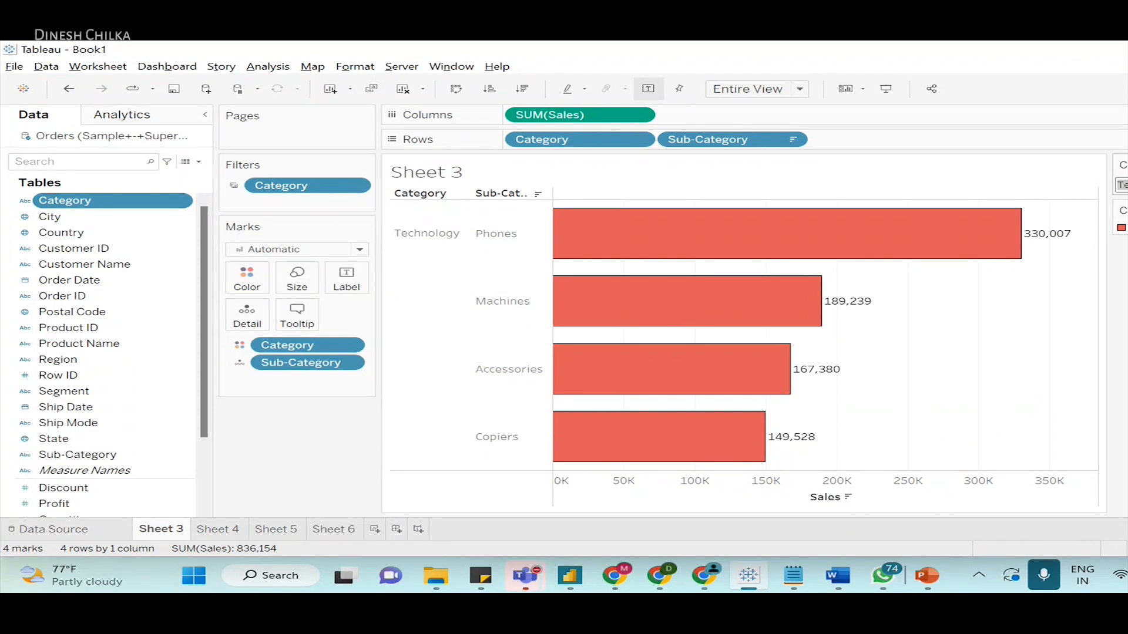
key(BackSpace)
key(Return)
- Reselect Wildcard Match for the Category filter and try the match text "Fu", emptying it again
click(1127, 165)
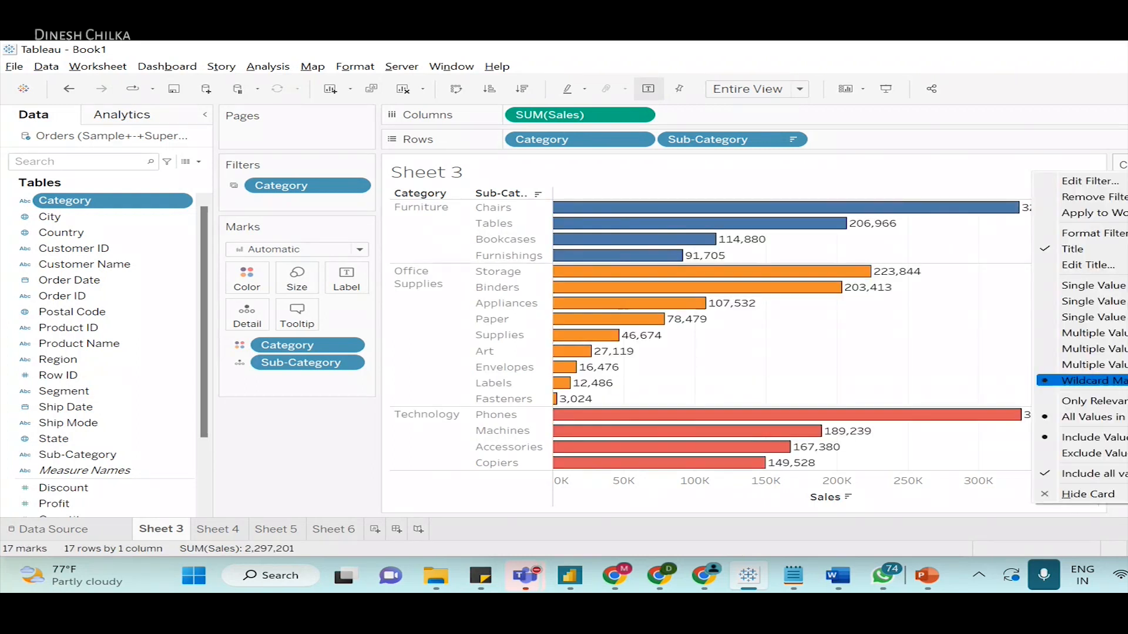
click(1081, 381)
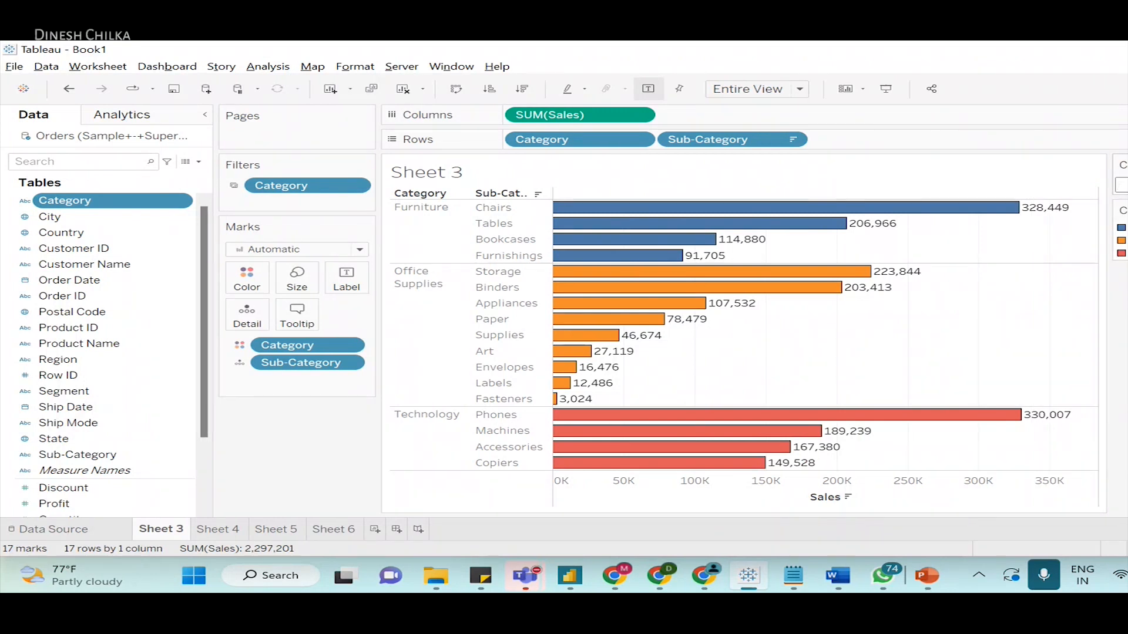
text(Fu)
key(Return)
key(BackSpace)
key(BackSpace)
key(Return)
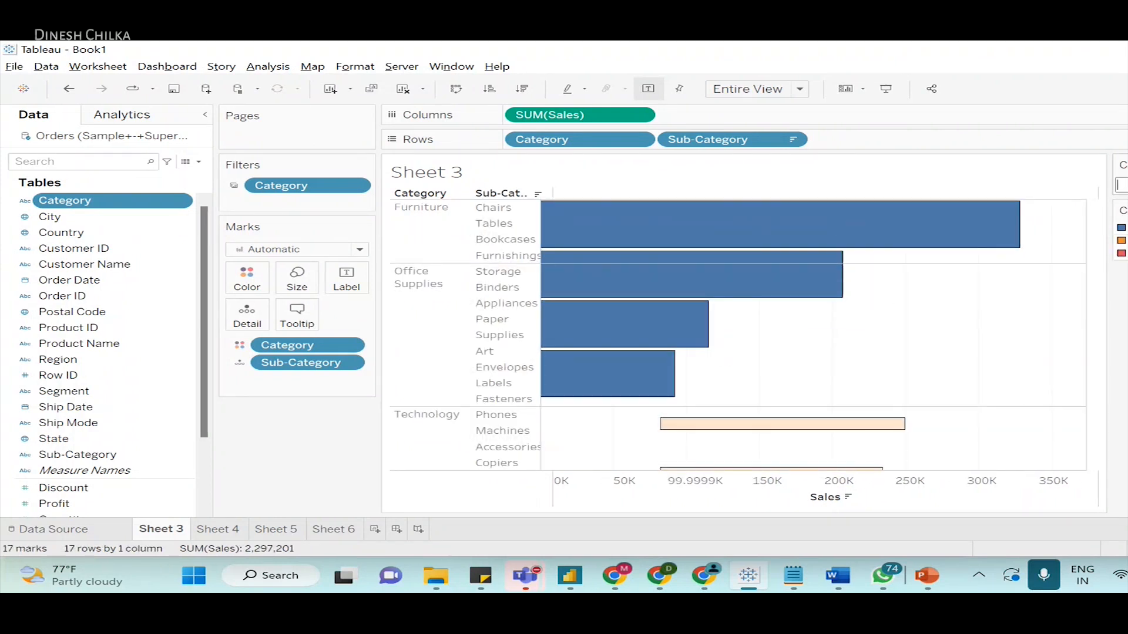
- Show a filter card for the Sub-Category field on Sheet 3
click(1126, 165)
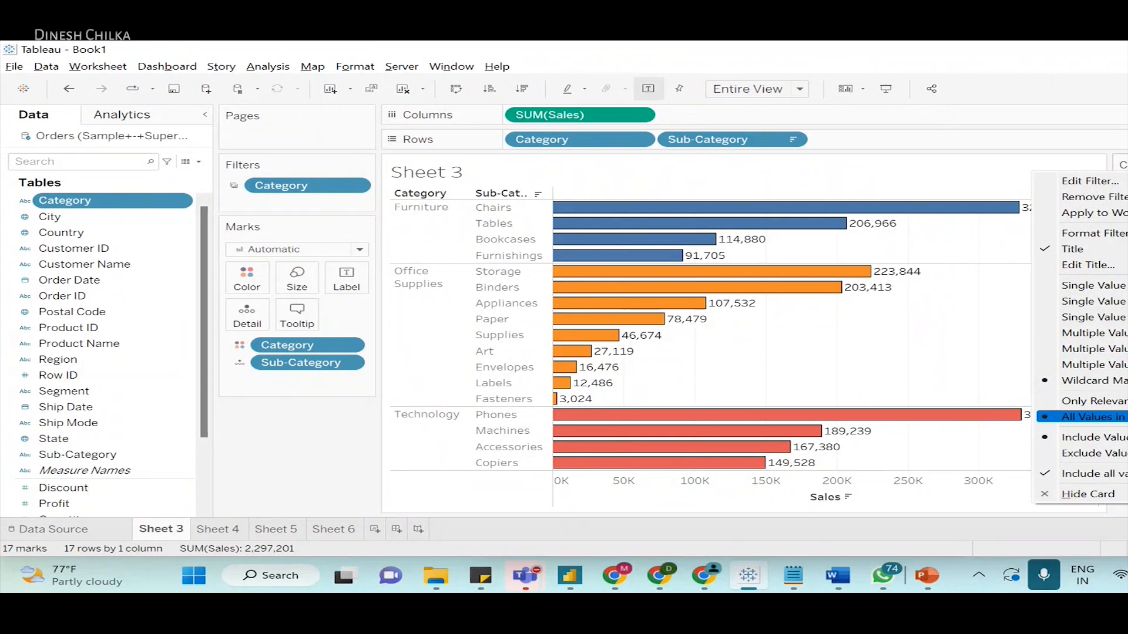
click(362, 460)
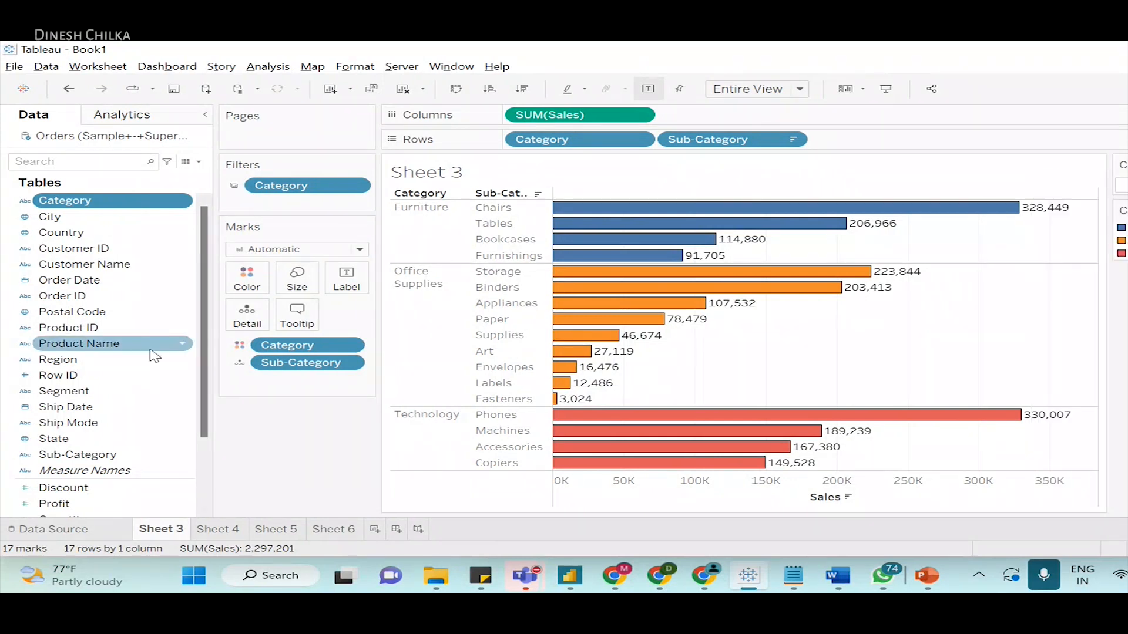
scroll(156, 392, down, 3)
click(157, 362)
right_click(159, 363)
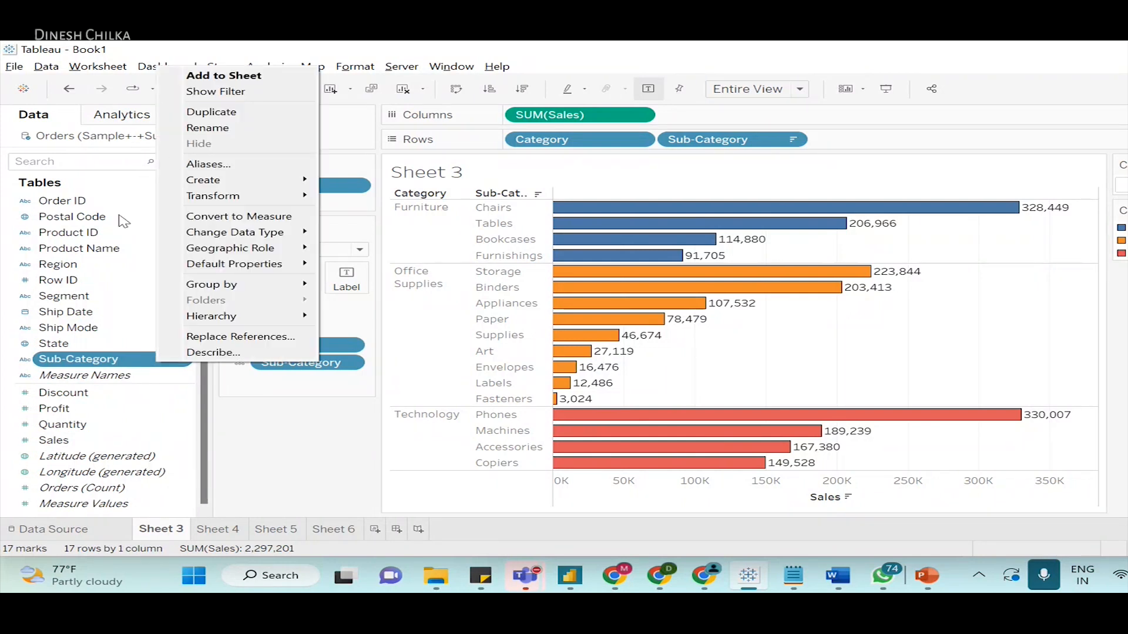
click(247, 92)
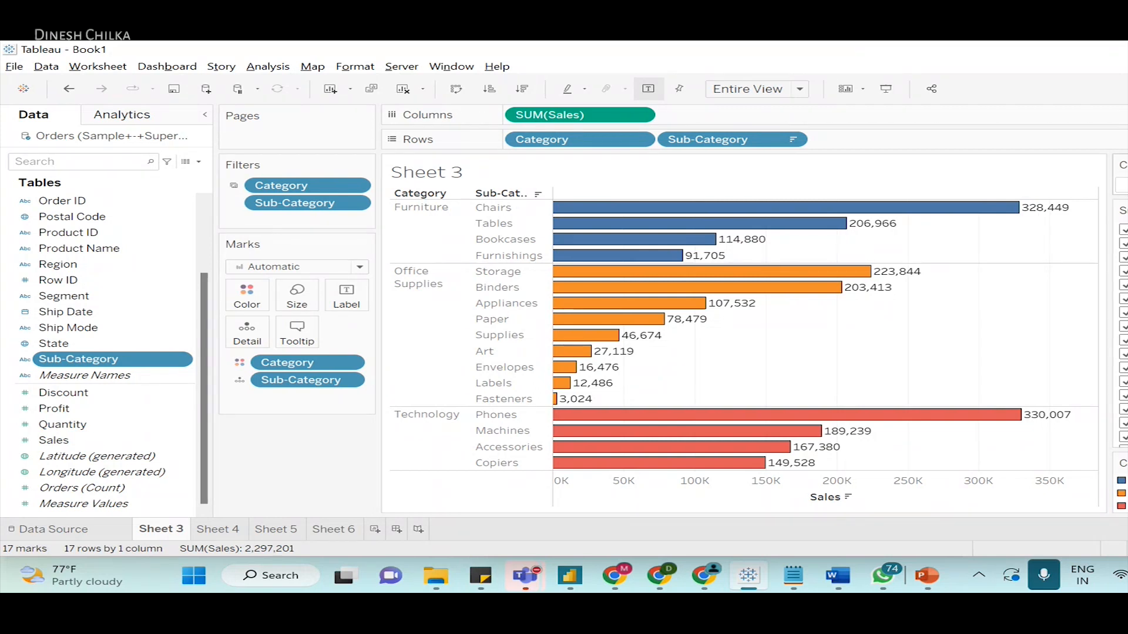
- Change the Category filter to Multiple Values (list) and take out Office Supplies
click(1125, 165)
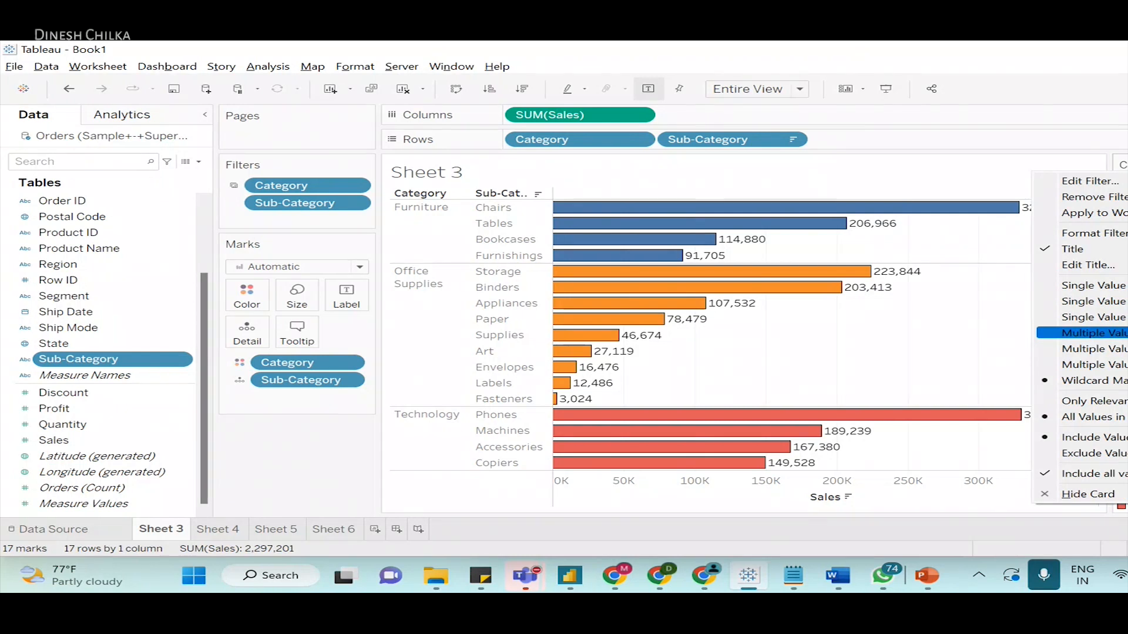
click(1081, 333)
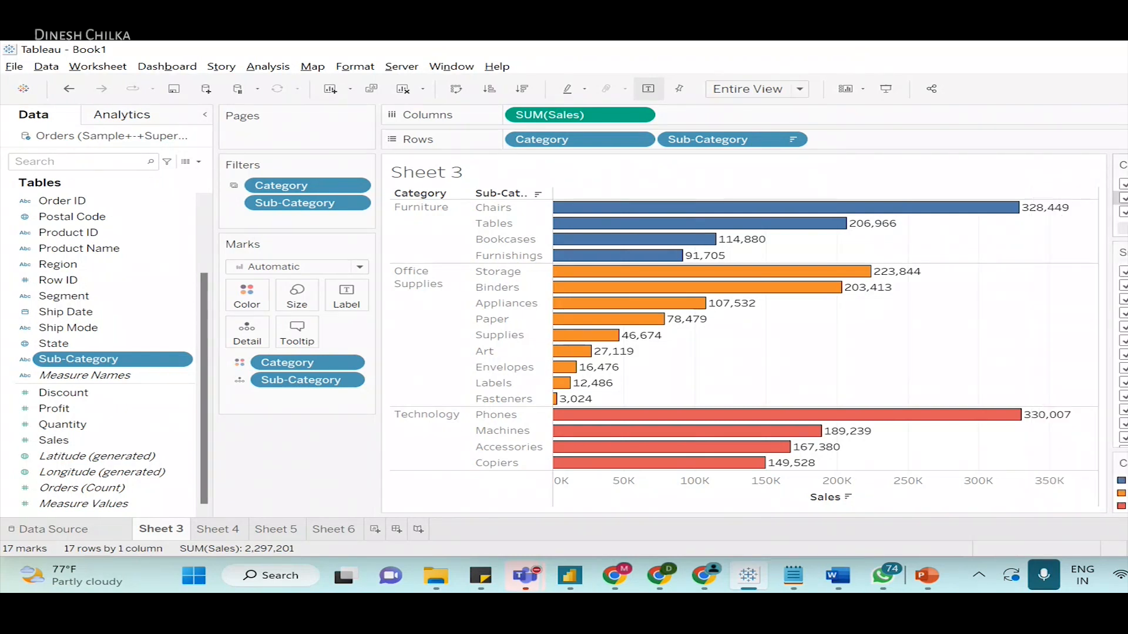
click(1123, 200)
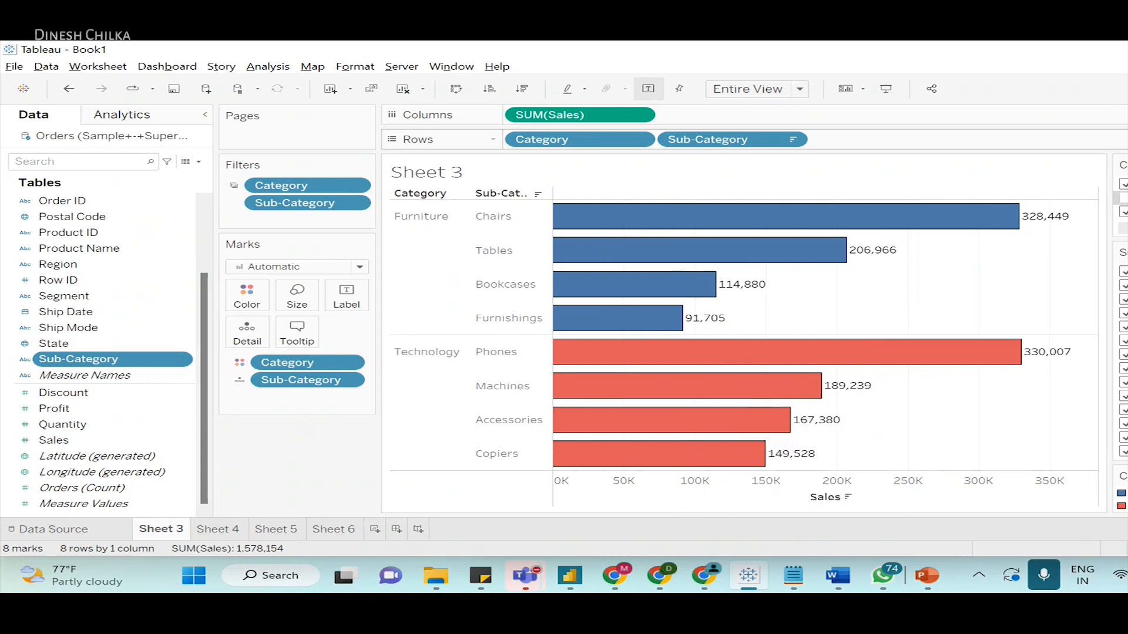
- Set the Sub-Category filter to list Only Relevant Values
mouse_move(611, 420)
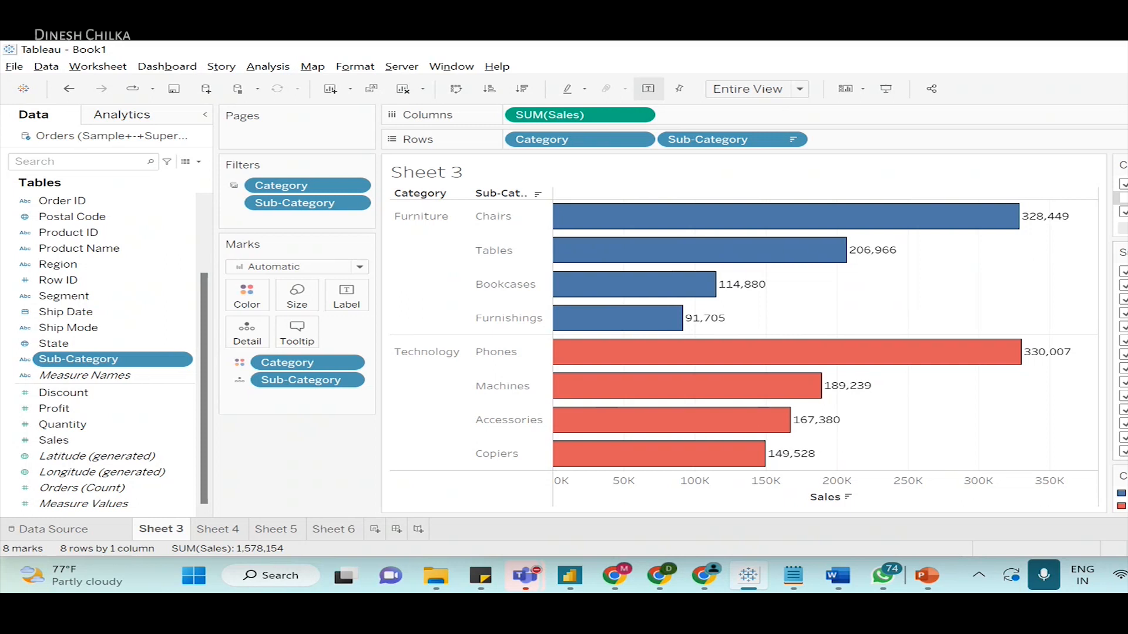
click(1126, 252)
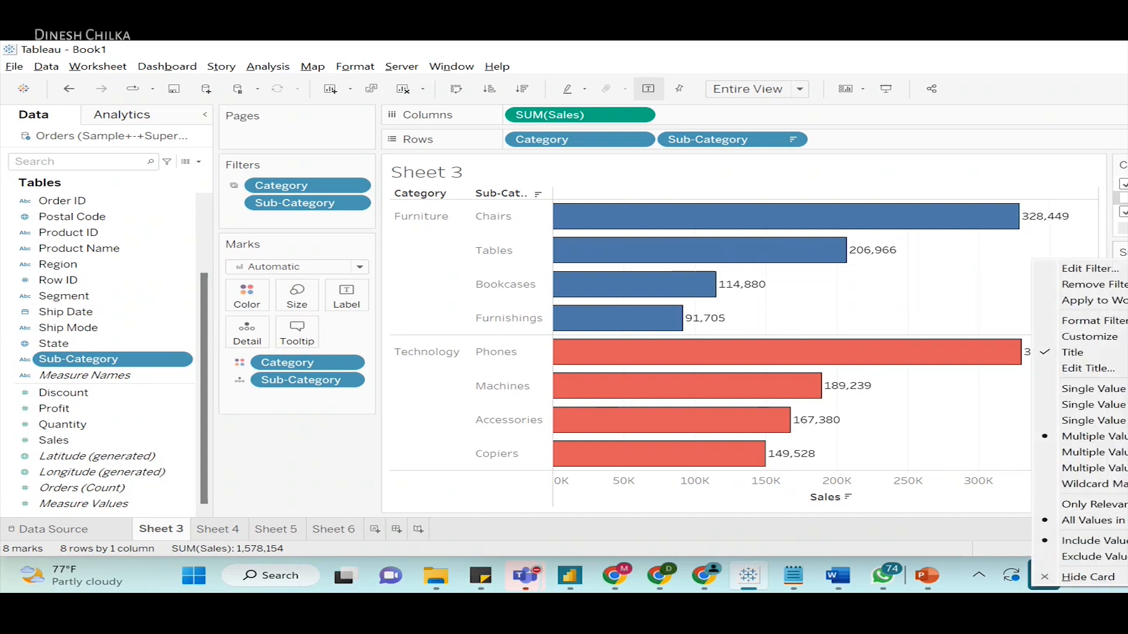
click(1050, 509)
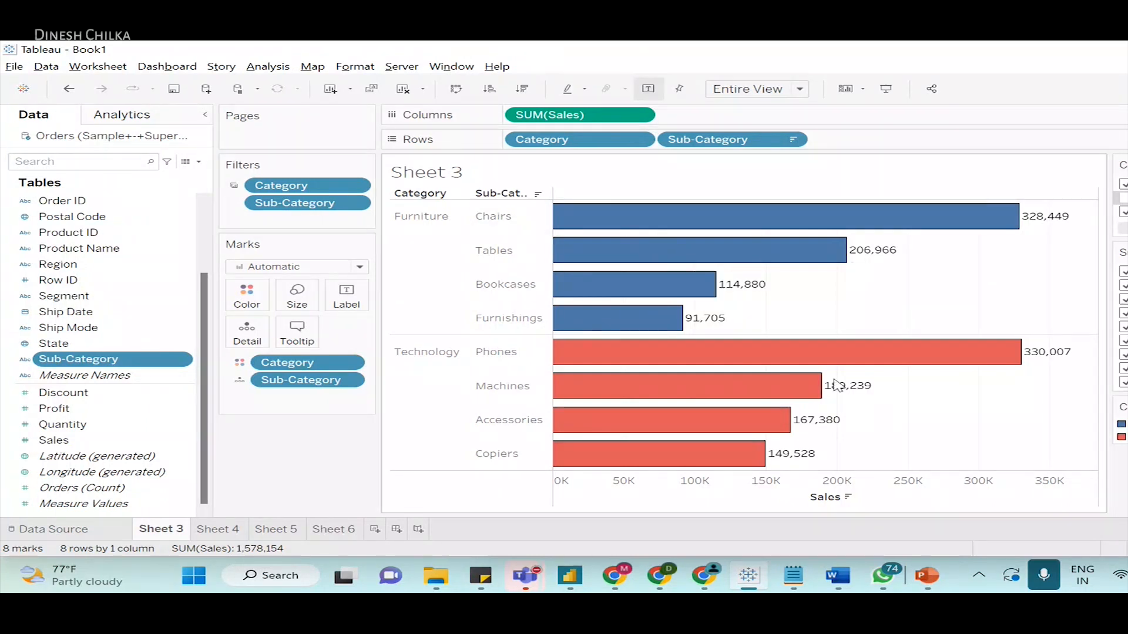
mouse_move(671, 219)
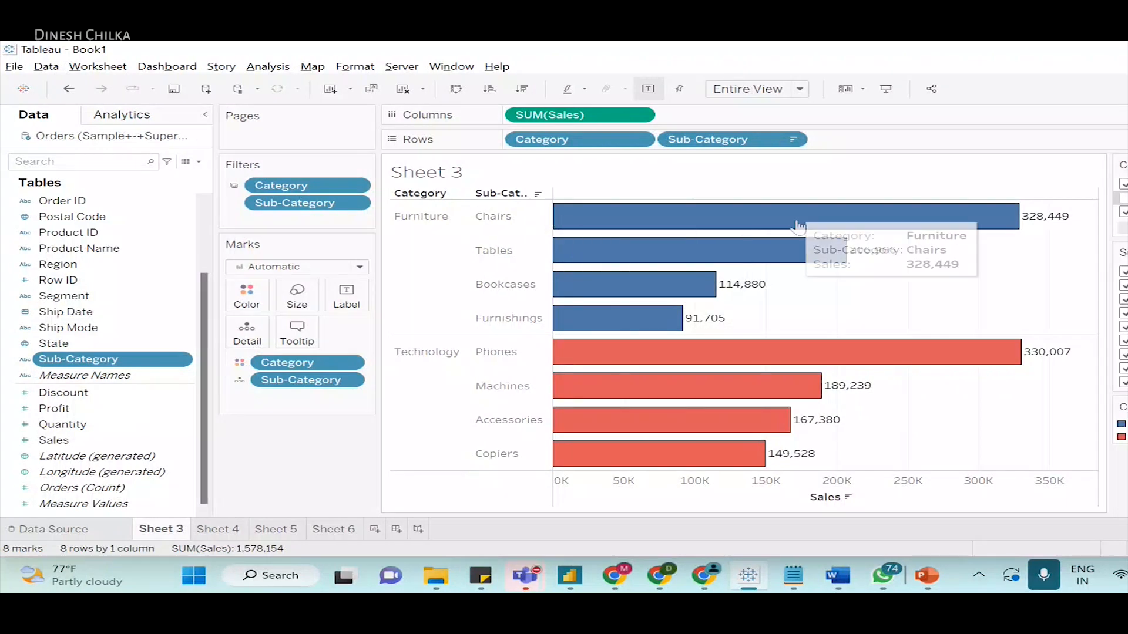
- Switch the Sub-Category filter to All Values in Database for comparison and back to Only Relevant Values
click(1126, 253)
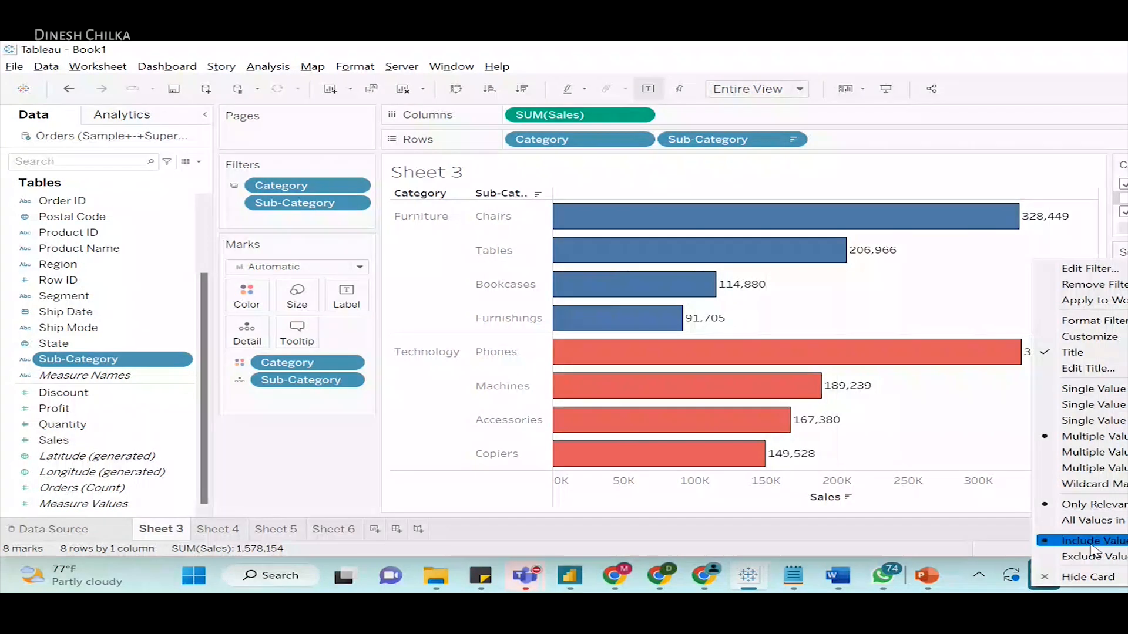
click(1089, 506)
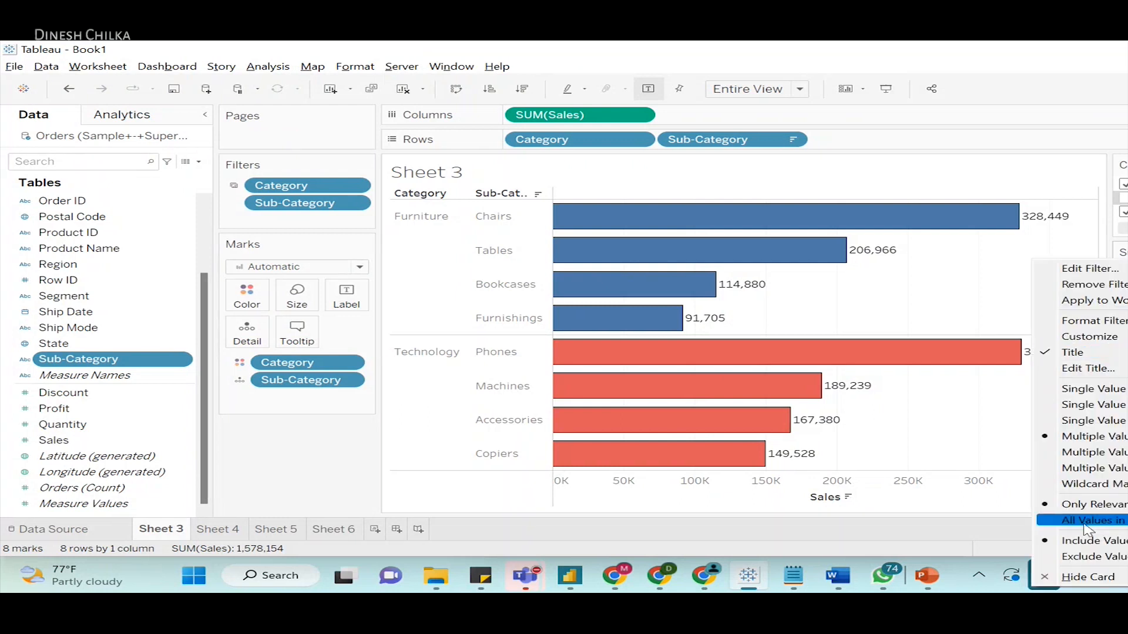
click(1083, 523)
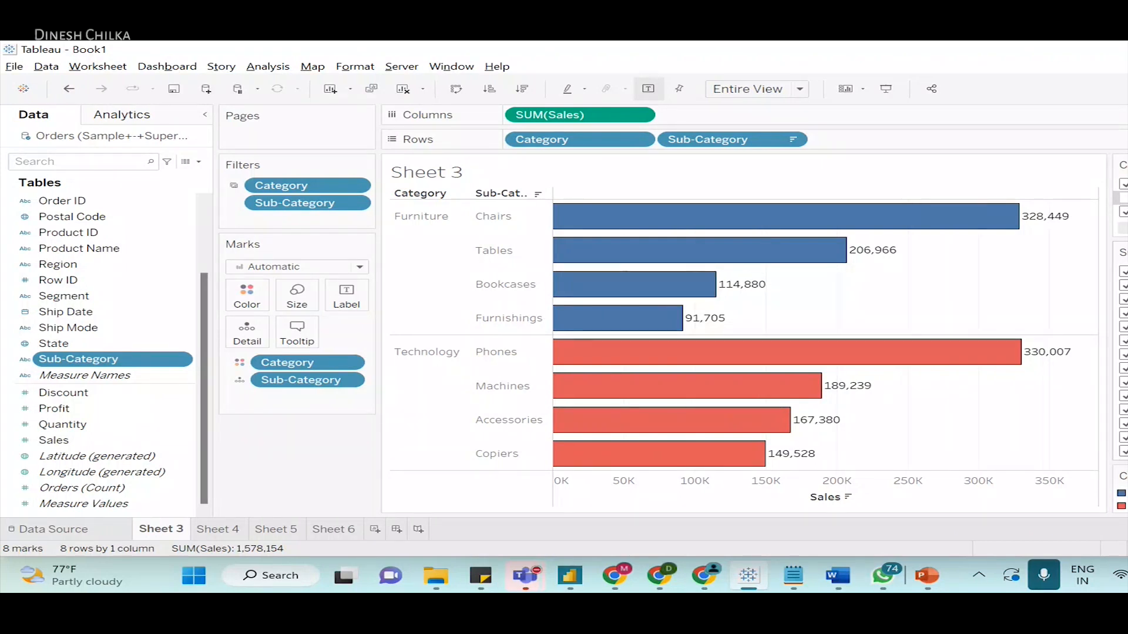
click(1125, 253)
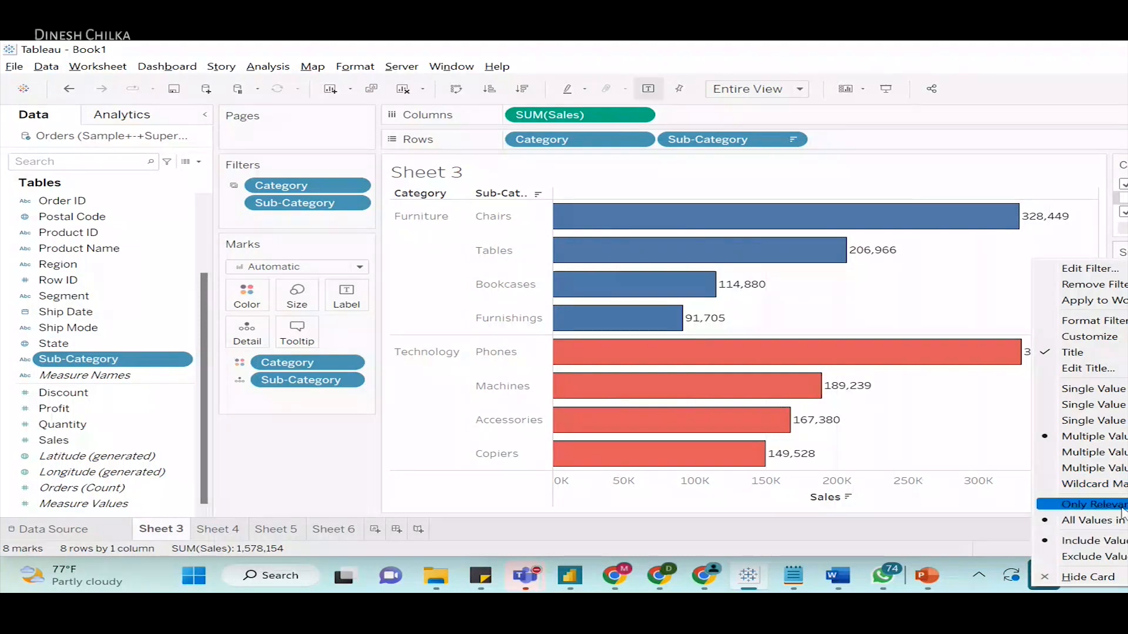
click(1120, 506)
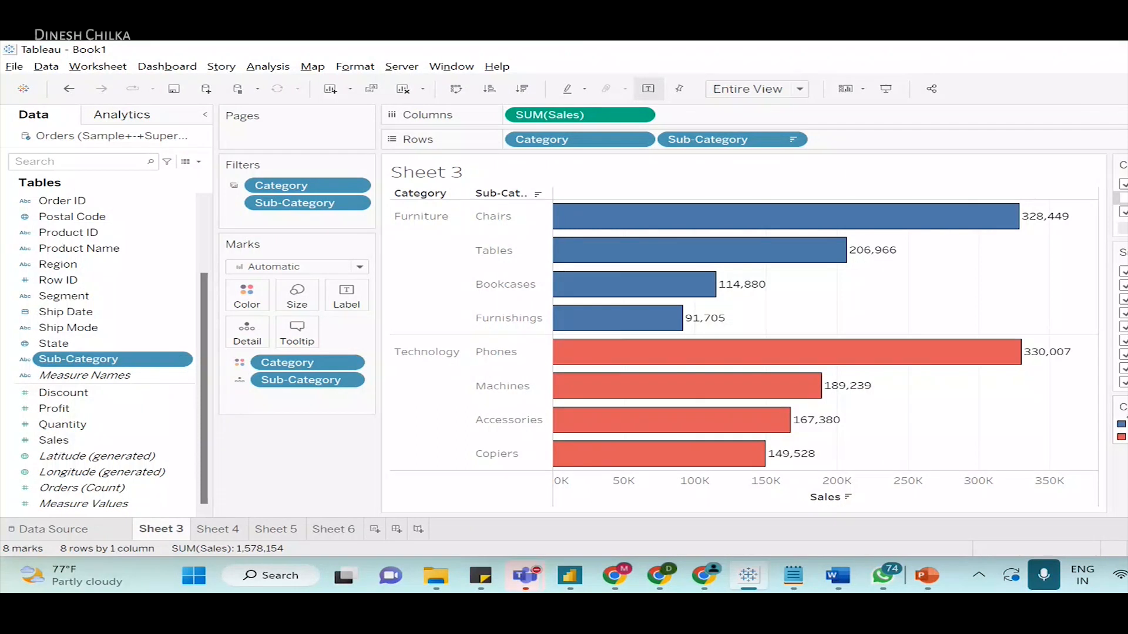
- Exclude Bookcases, Furnishings, Accessories and Phones in the Sub-Category filter
mouse_move(663, 298)
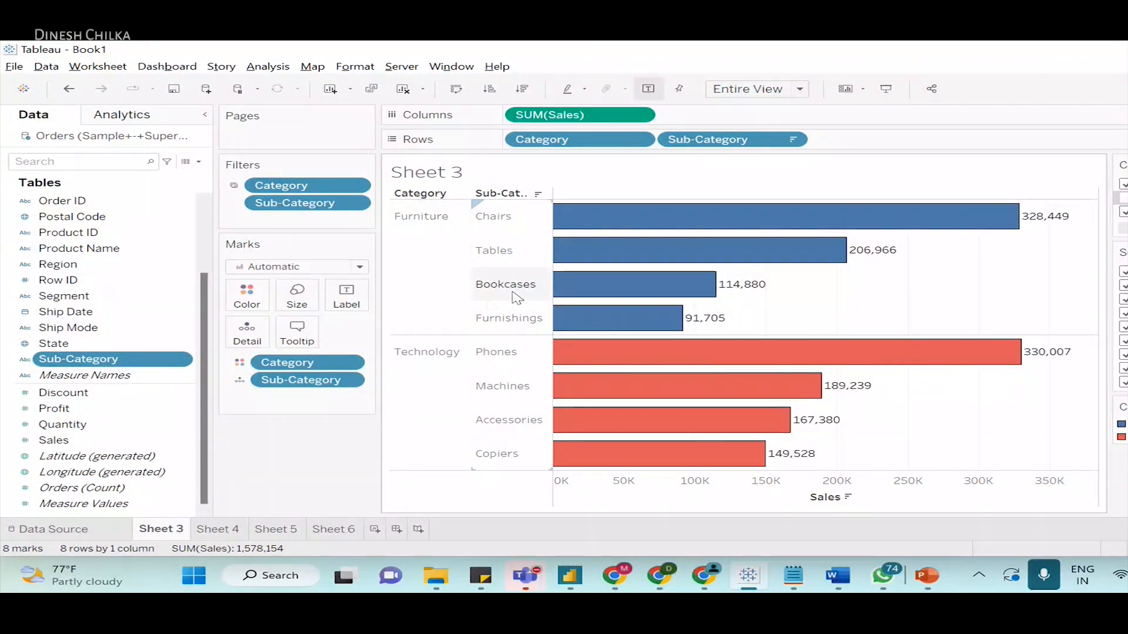
mouse_move(575, 298)
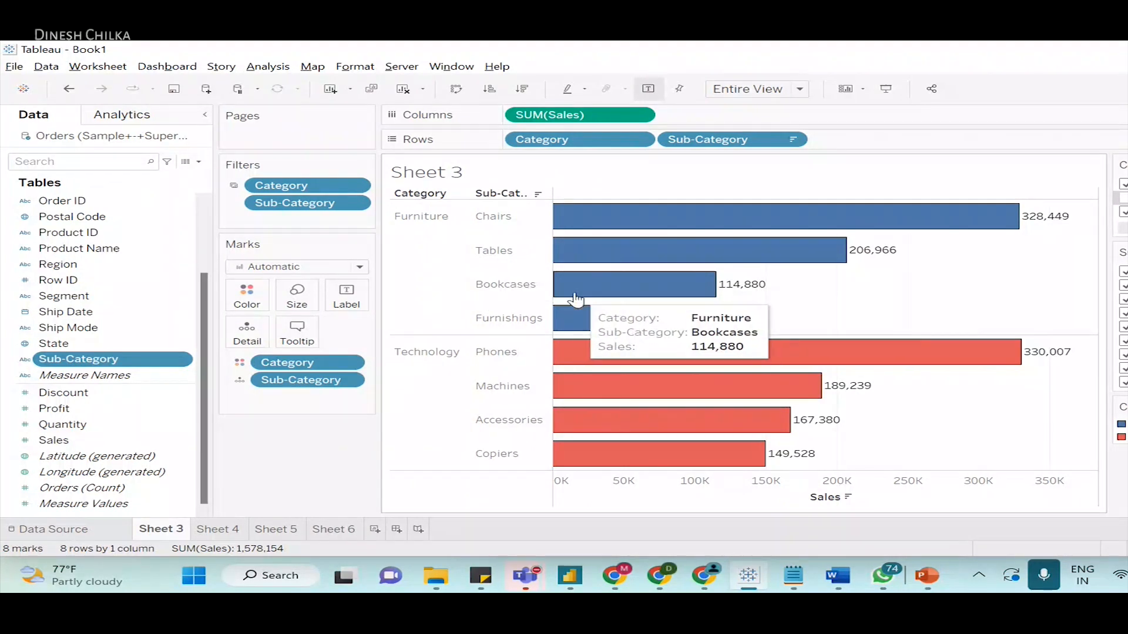
click(1122, 300)
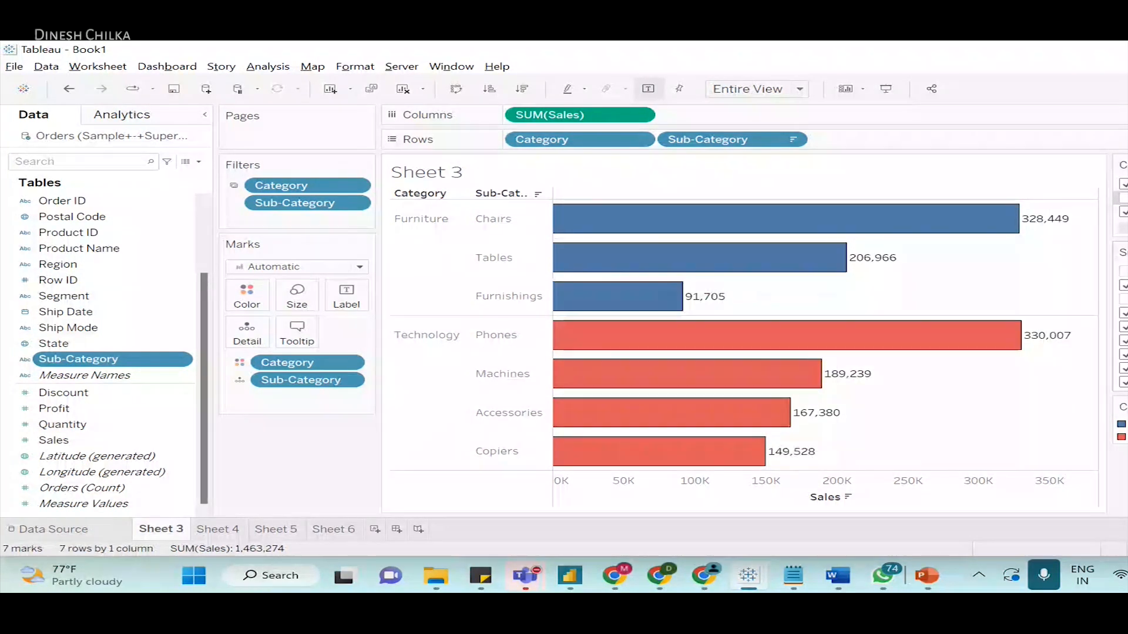
click(1123, 341)
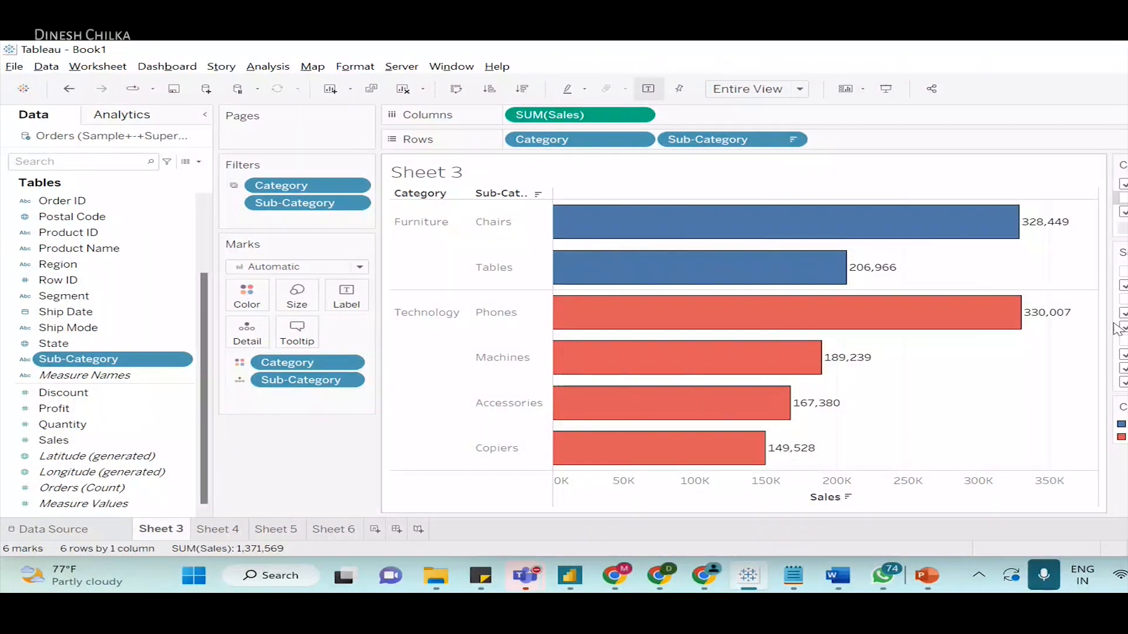
click(1122, 286)
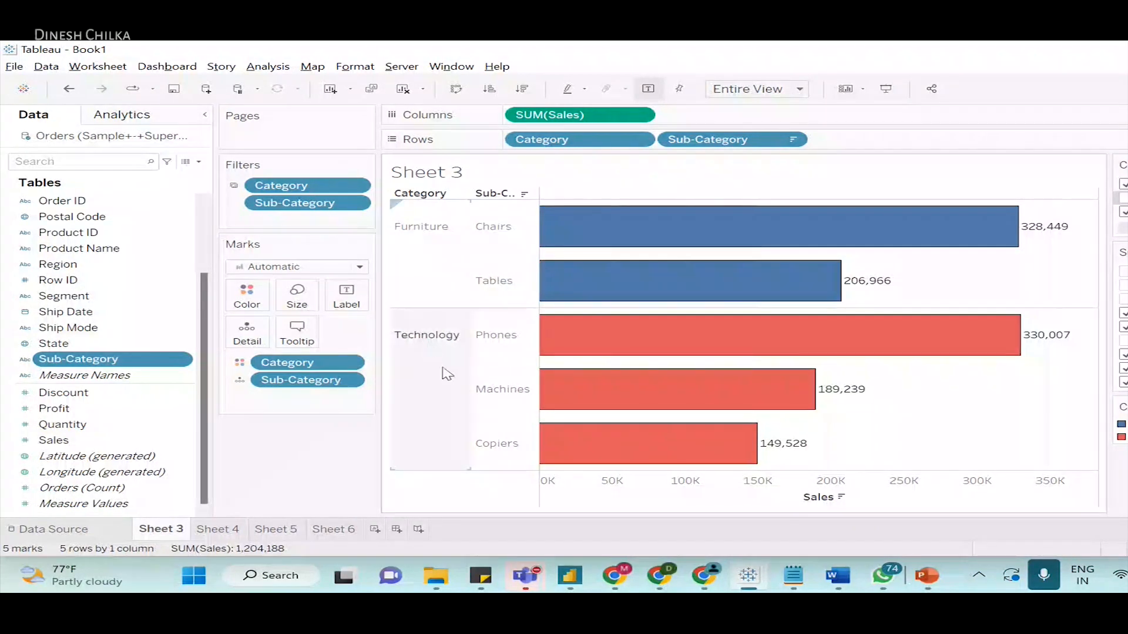
click(1123, 369)
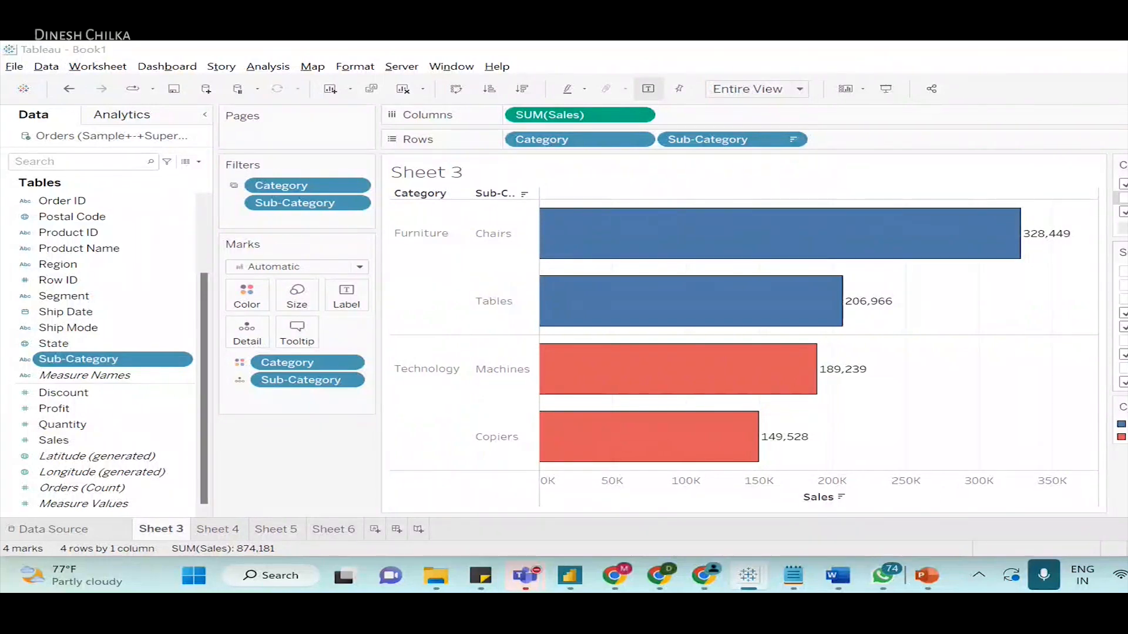
- Switch to the Teams meeting to look through its participants list, and return to the Tableau workbook
key(alt+Tab)
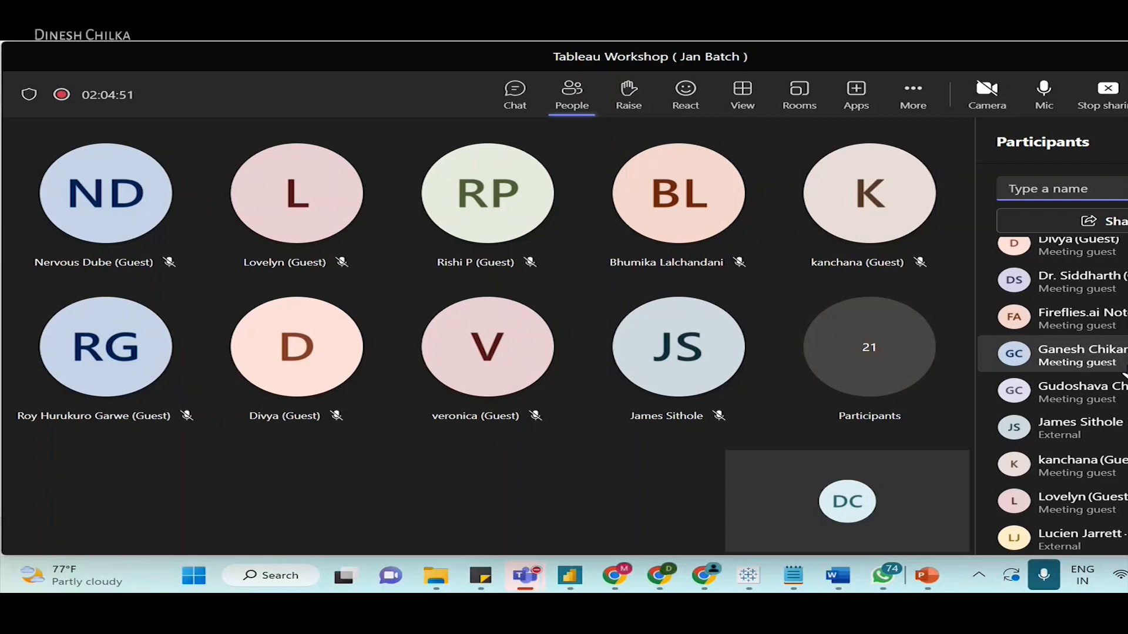
scroll(1119, 382, up, 3)
key(alt+Tab)
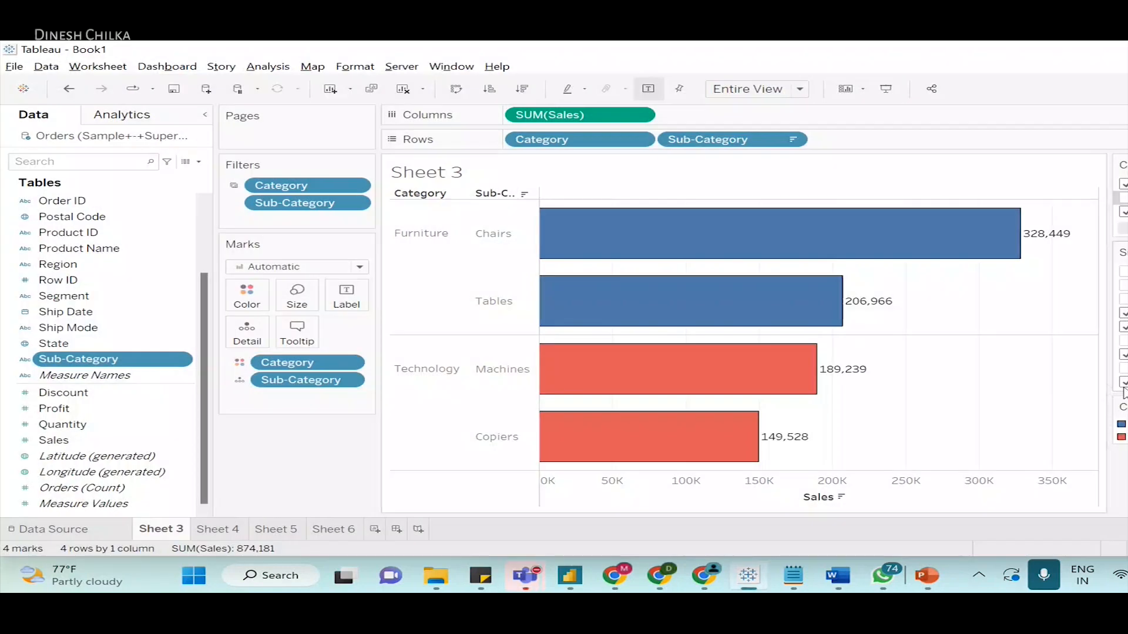
key(alt+Tab)
key(alt+Tab)
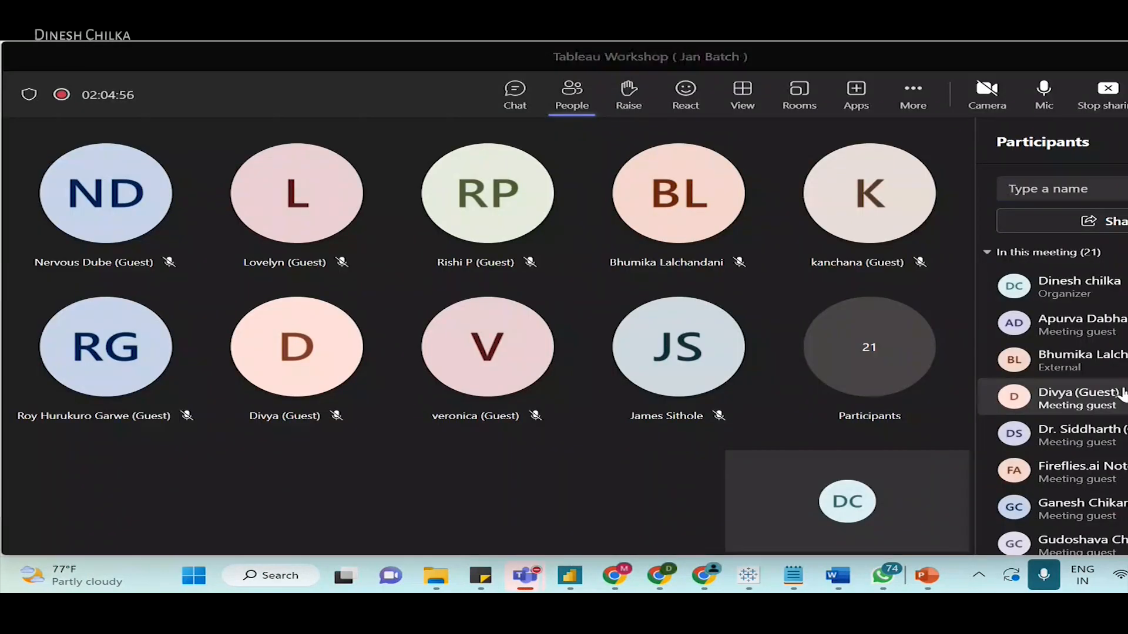
key(alt+Tab)
key(alt+Tab)
key(alt+Tab)
click(1065, 390)
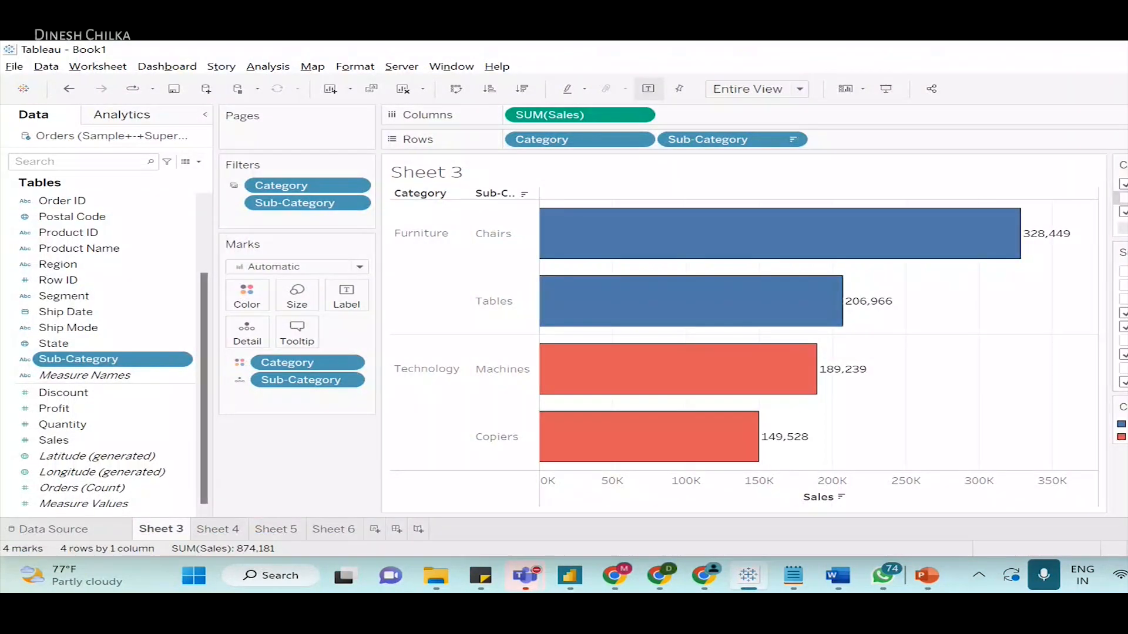
- Take Phones back into the Sub-Category filter and out again
click(1123, 368)
click(1123, 368)
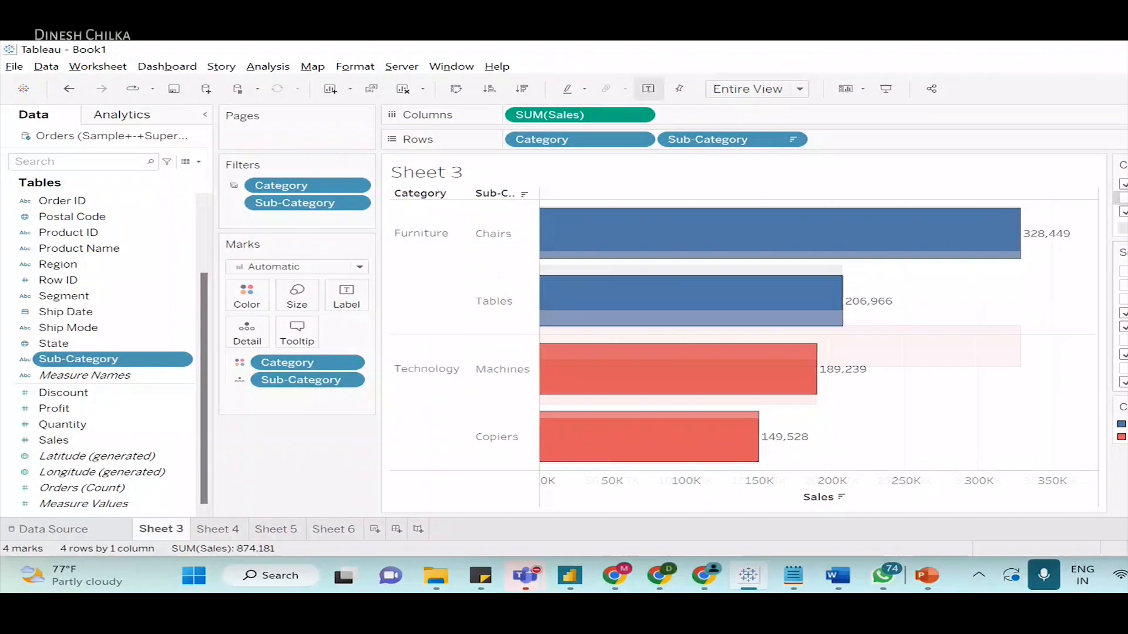
- Take Phones back into the Sub-Category filter, look at the Teams meeting chat, and return to the Tableau workbook
click(1123, 368)
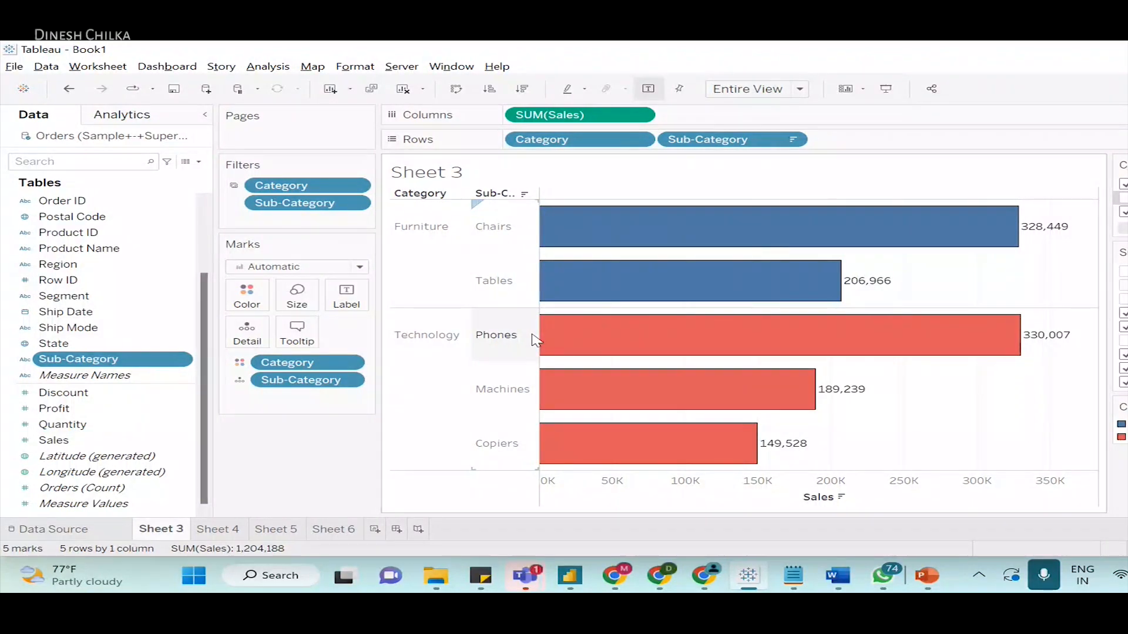
key(alt+Tab)
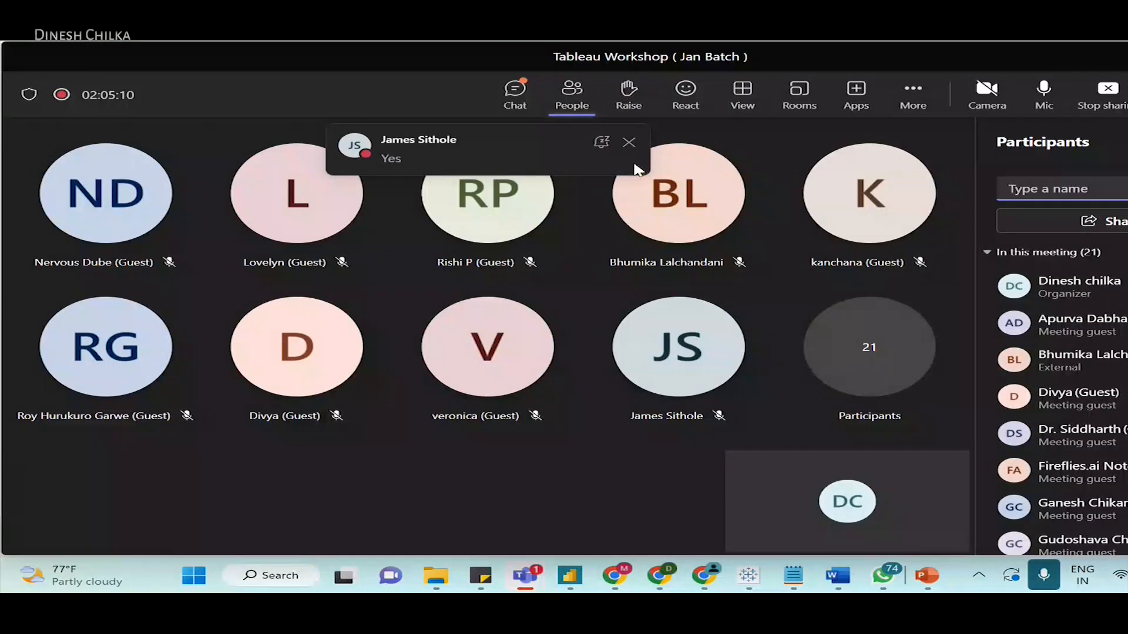
click(516, 93)
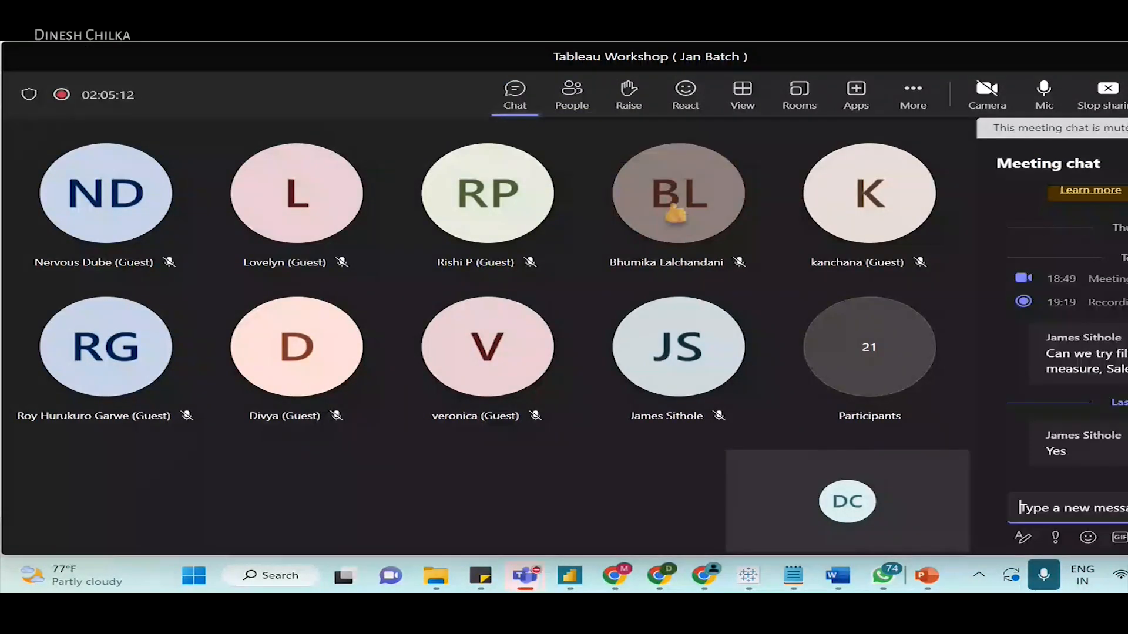
key(alt+Tab)
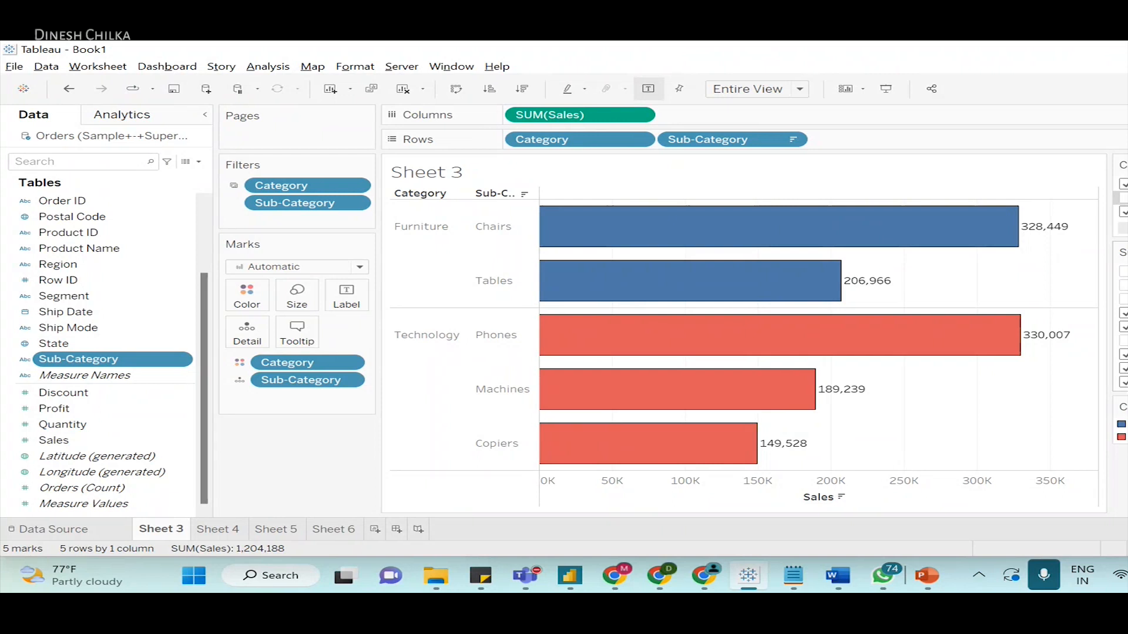
- Limit the Sub-Category filter to Accessories, Bookcases and Tables, leaving out Chairs, Copiers, Machines and Phones
click(1122, 382)
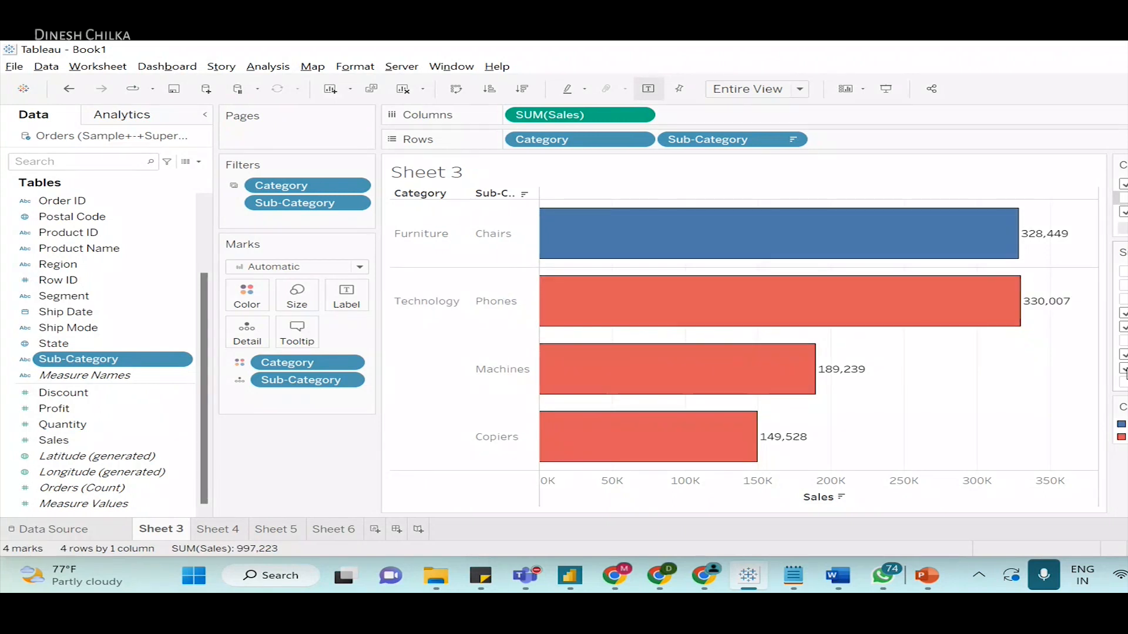
click(1122, 369)
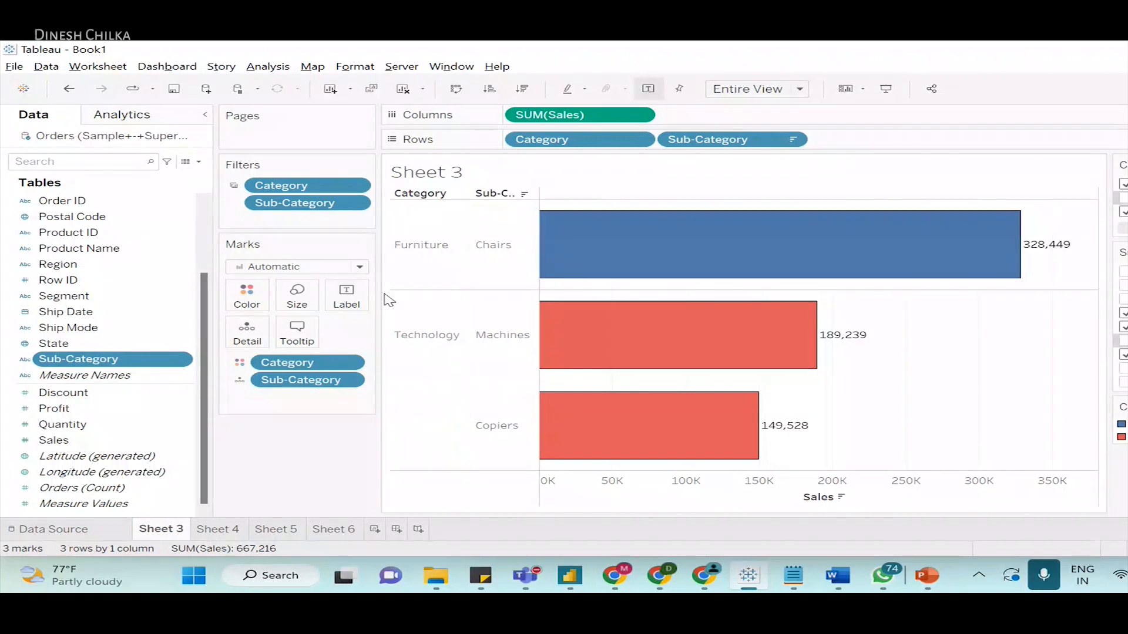
click(1123, 354)
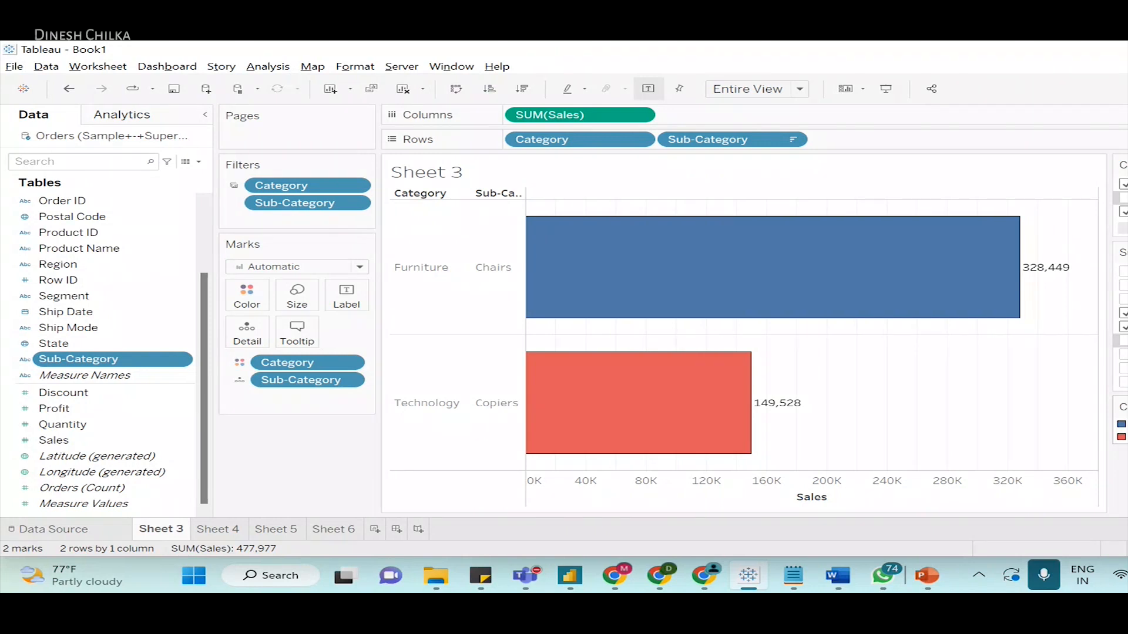
click(1122, 327)
click(1122, 313)
click(1122, 285)
click(1122, 382)
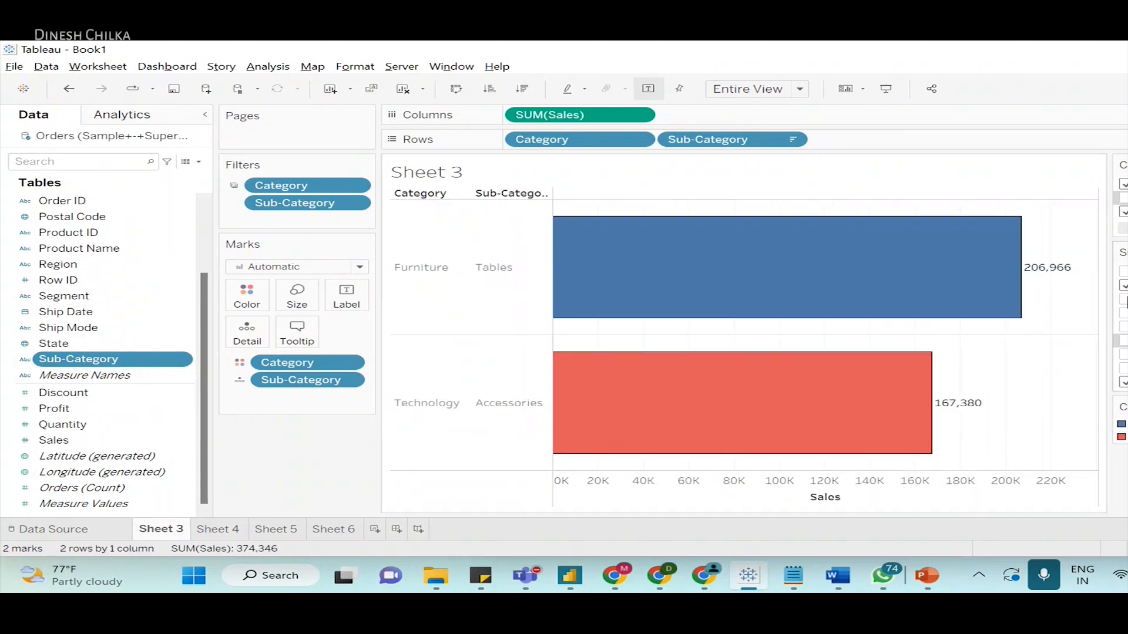
click(1122, 299)
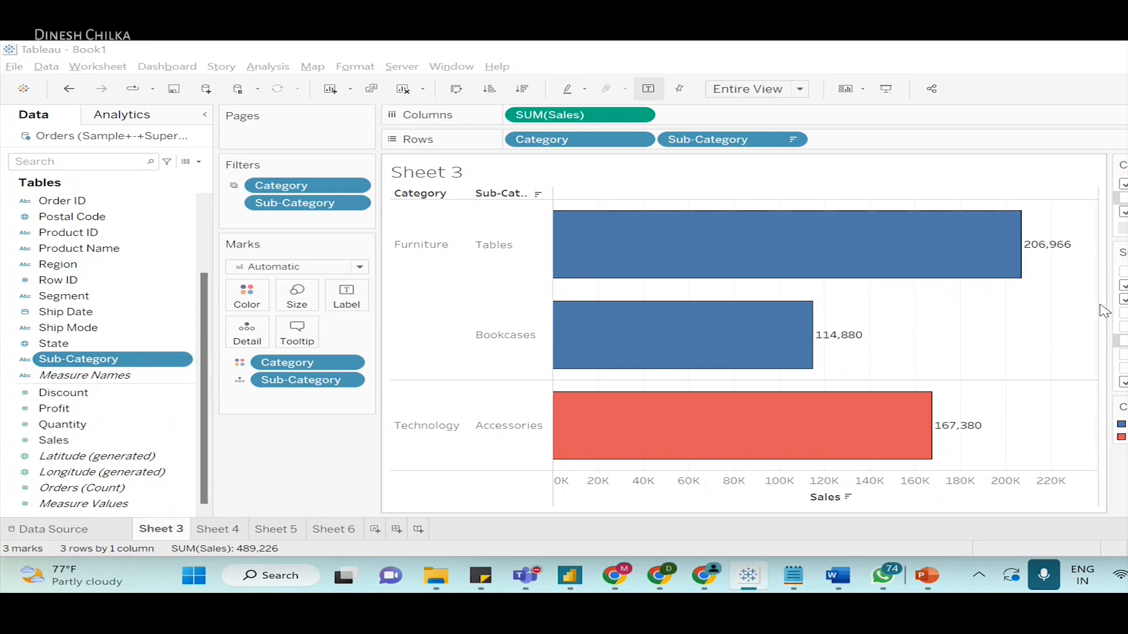
- Switch to the Teams meeting, return to the Tableau workbook, and view the options of the Category filter card
key(alt+Tab)
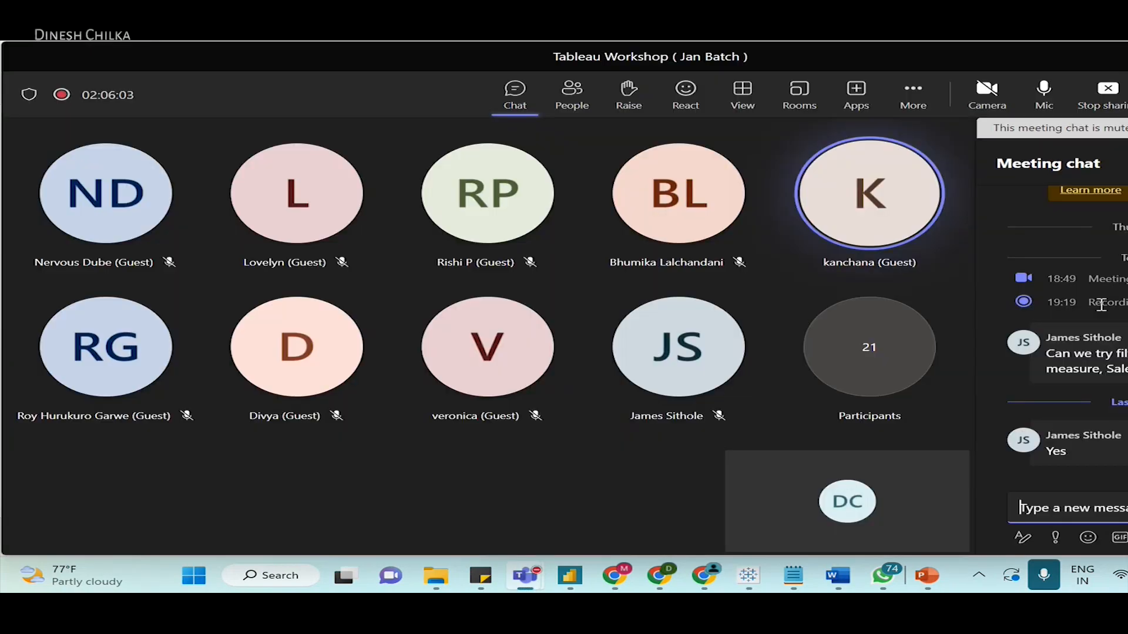
key(alt+Tab)
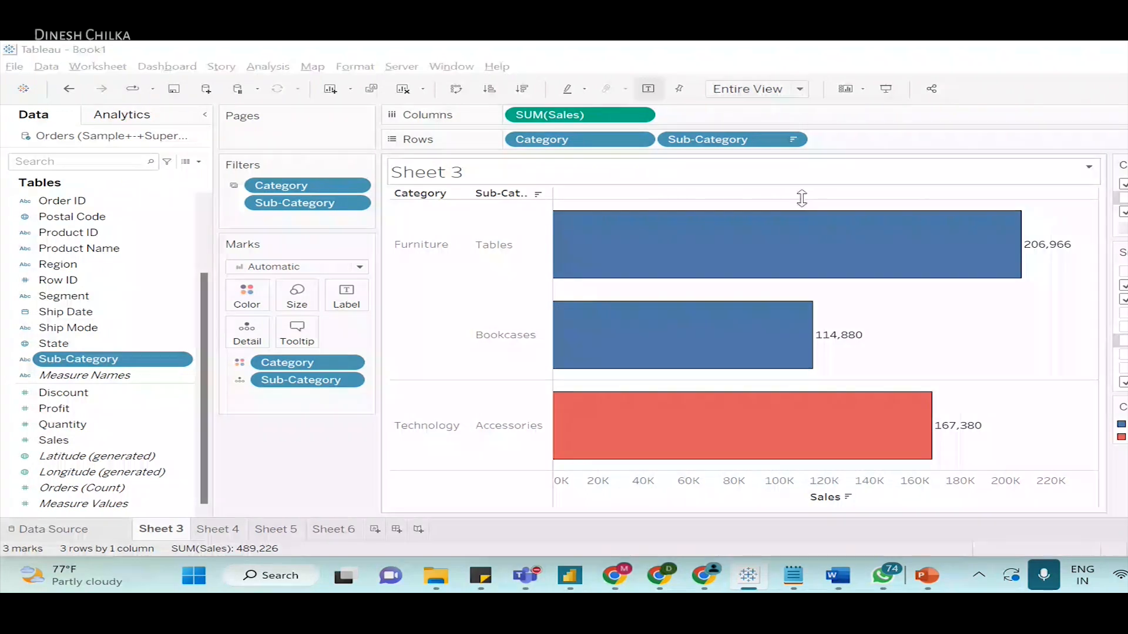
key(alt+Tab)
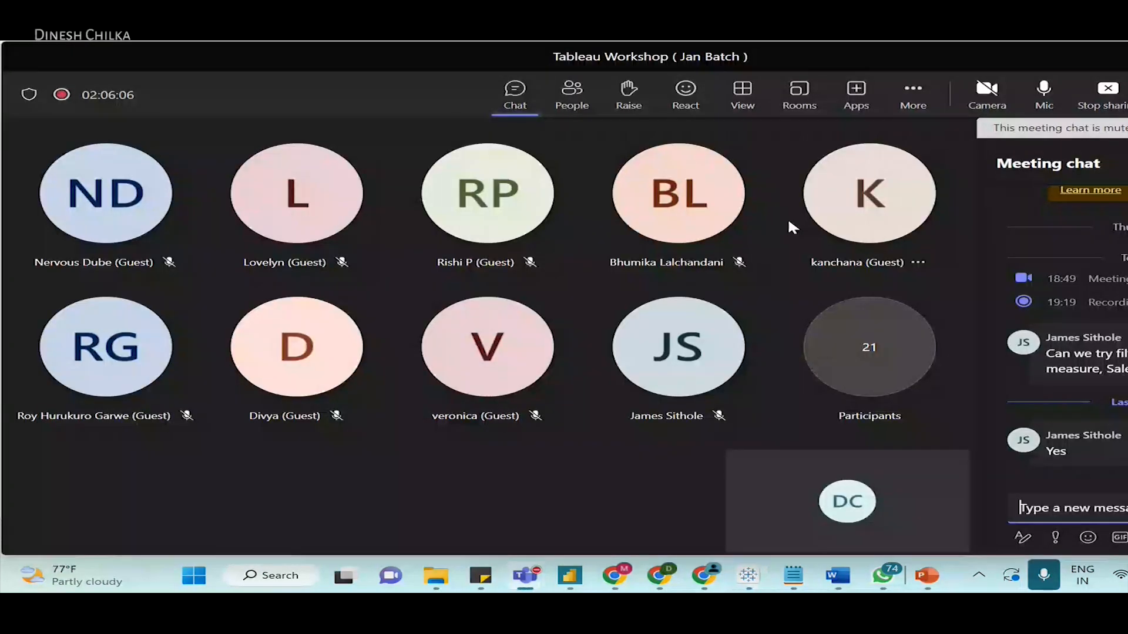
key(alt+Tab)
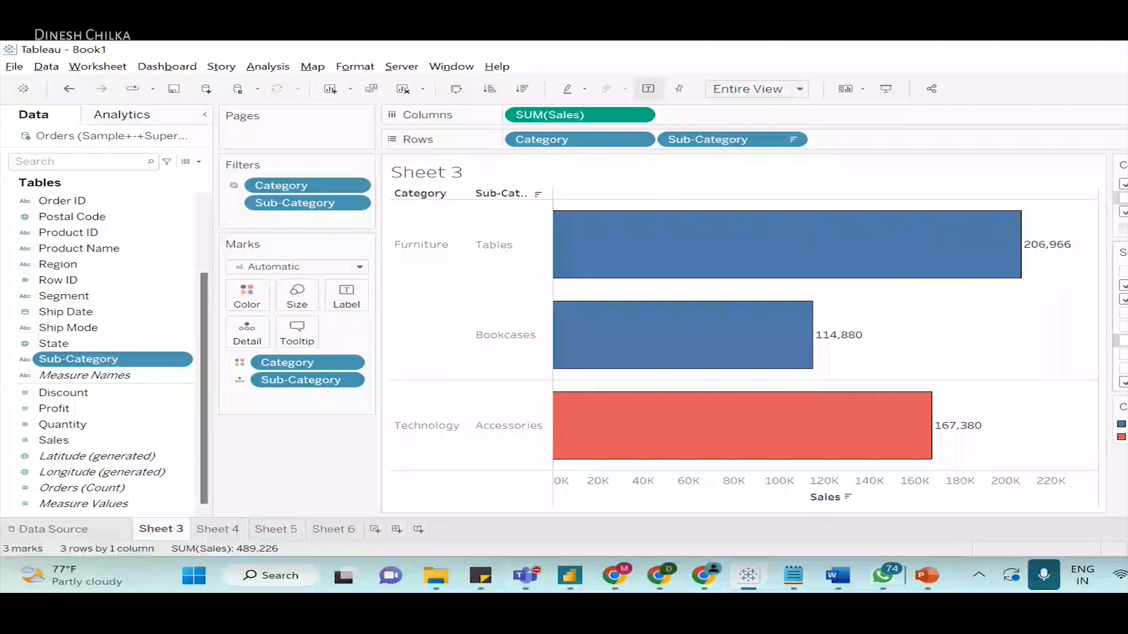
click(1125, 165)
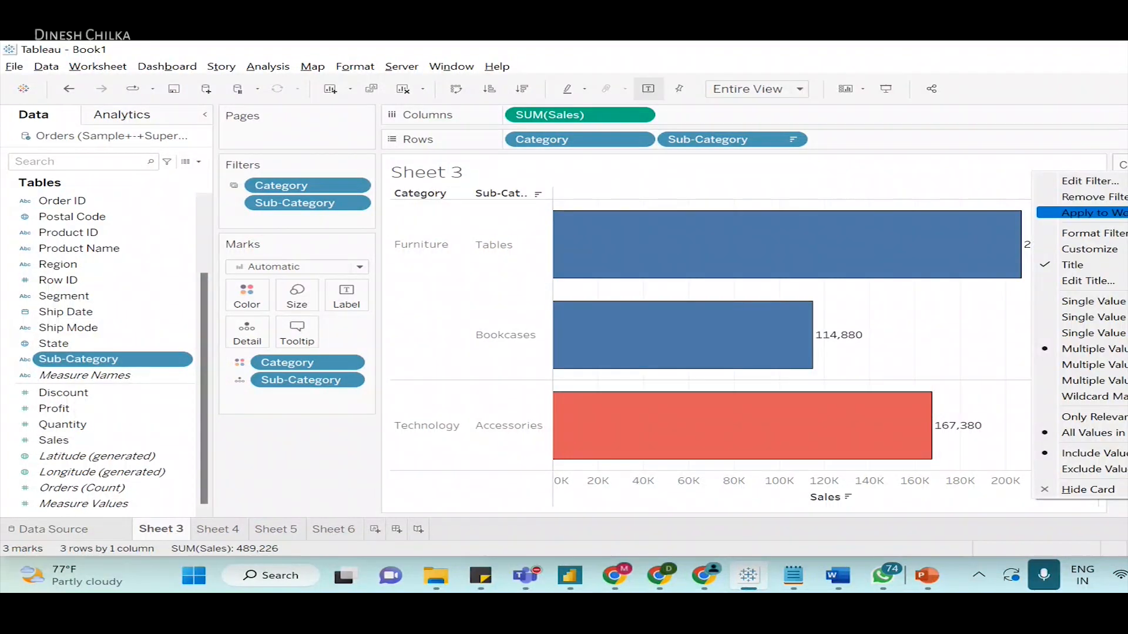
mouse_move(1081, 213)
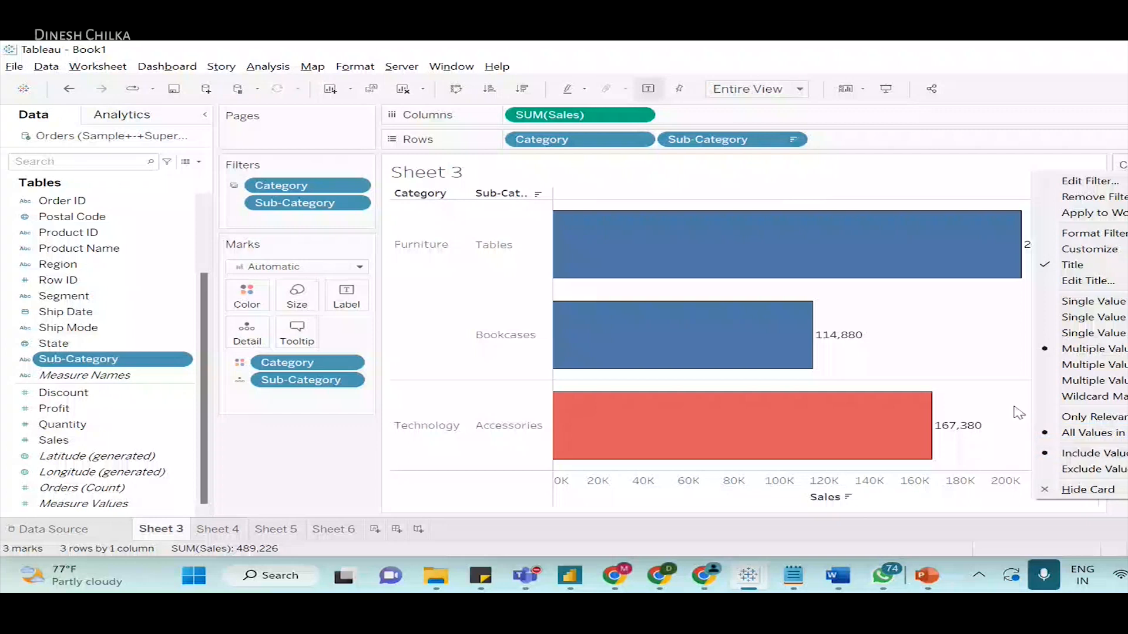
- Keep only the Furniture Tables bar in the chart, and undo that inclusion
click(885, 263)
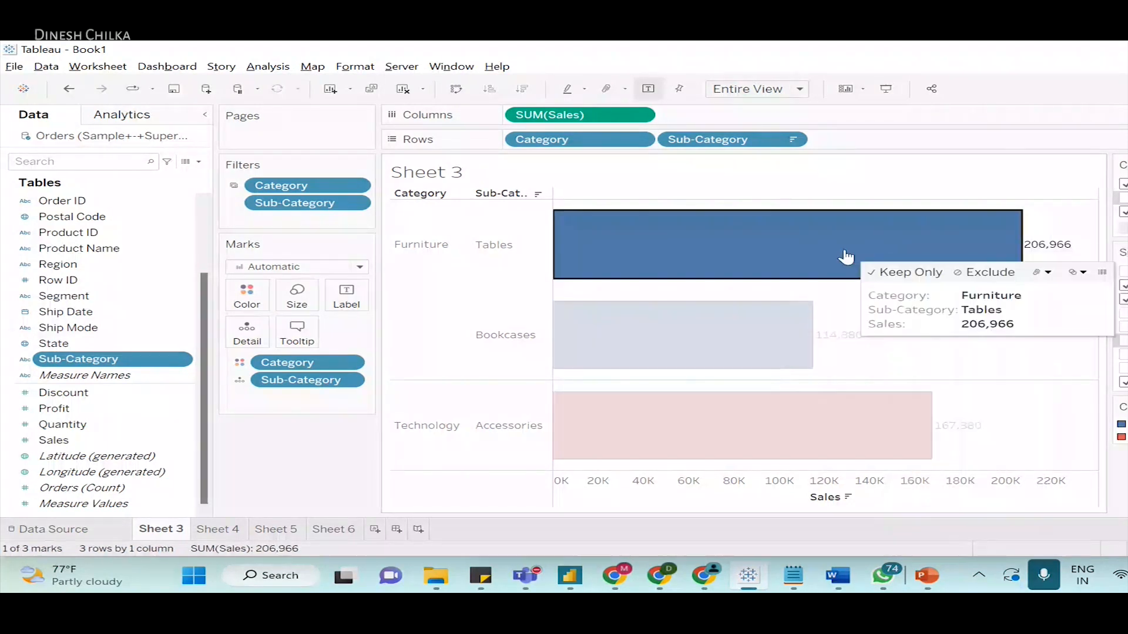
click(909, 273)
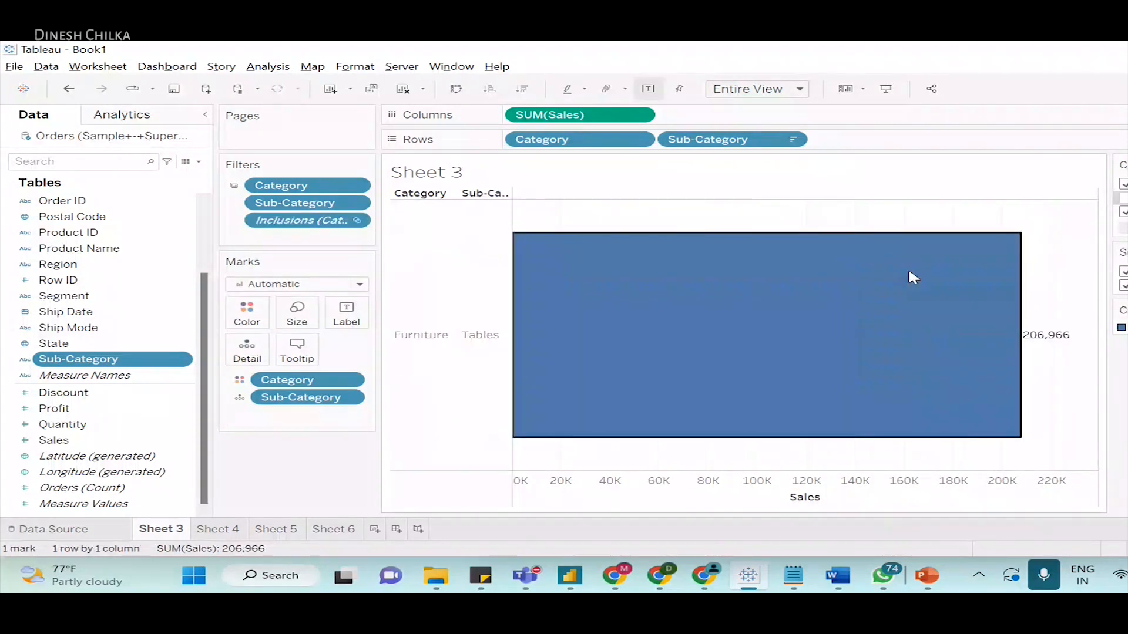
key(ctrl+z)
right_click(914, 271)
- Exclude the Furniture Tables bar from the chart directly from its mark
click(895, 260)
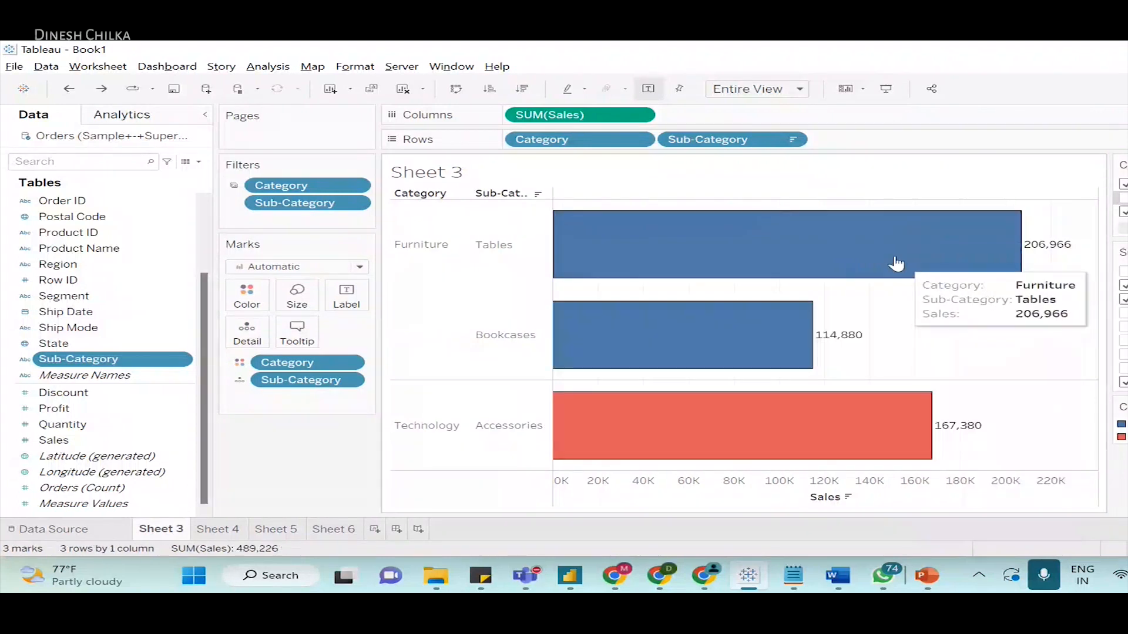
click(893, 261)
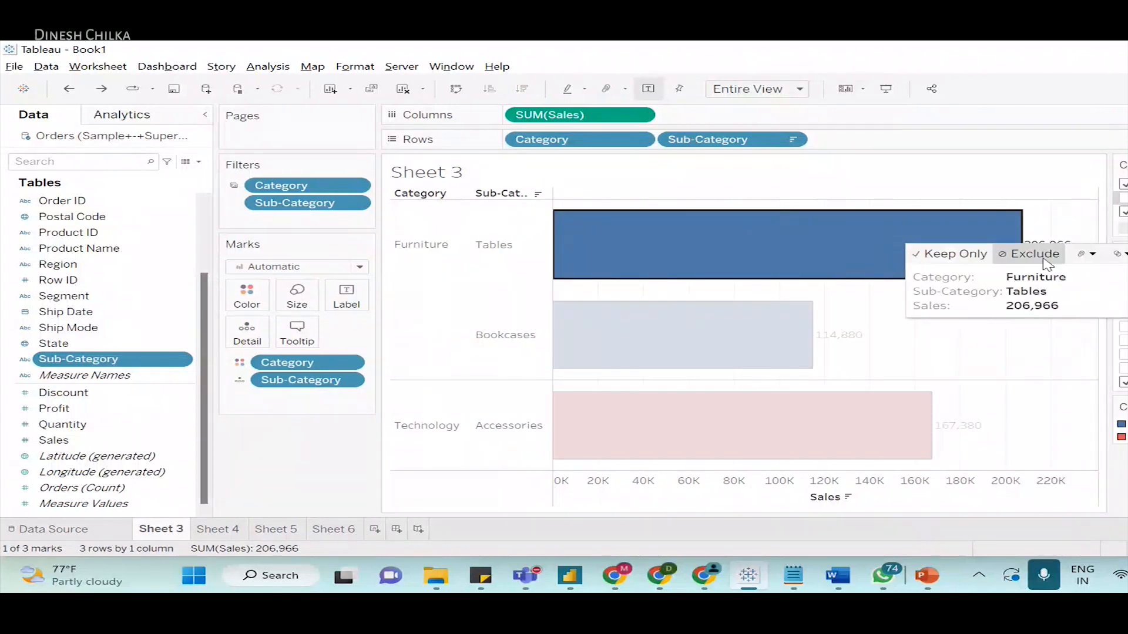
click(1033, 254)
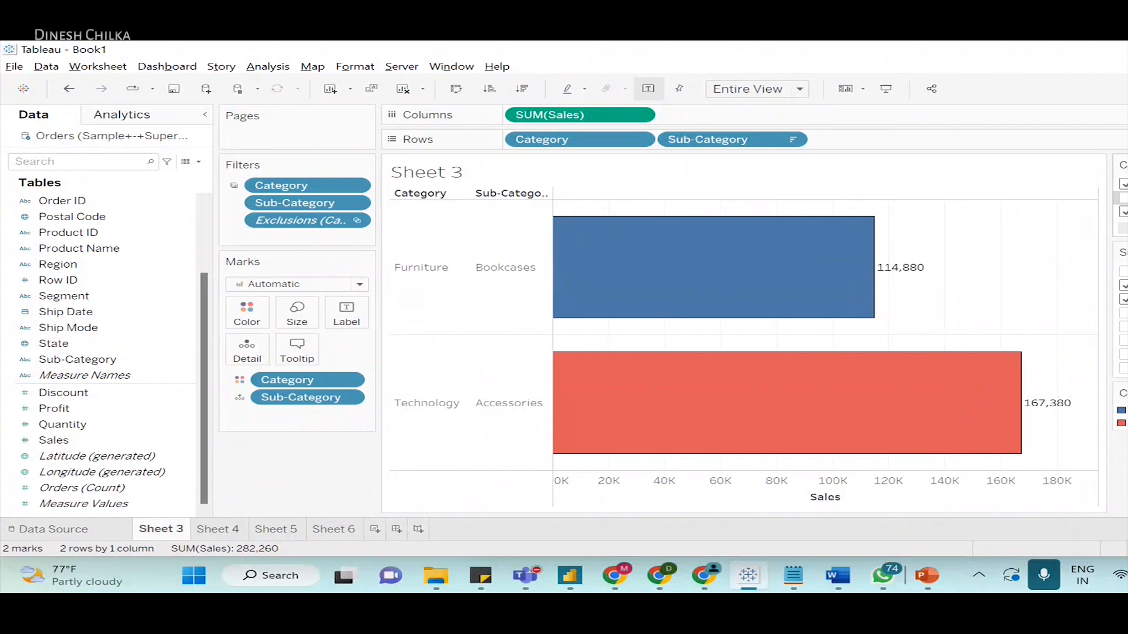
- Hide the Category and Sub-Category filter cards
click(1124, 165)
click(1096, 490)
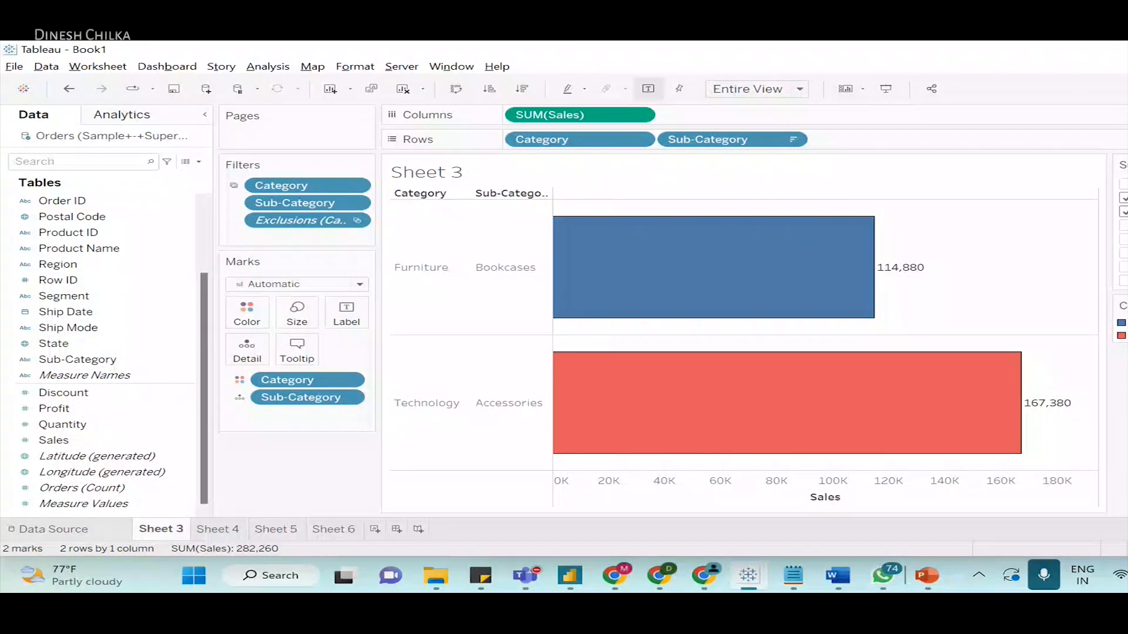
click(1124, 165)
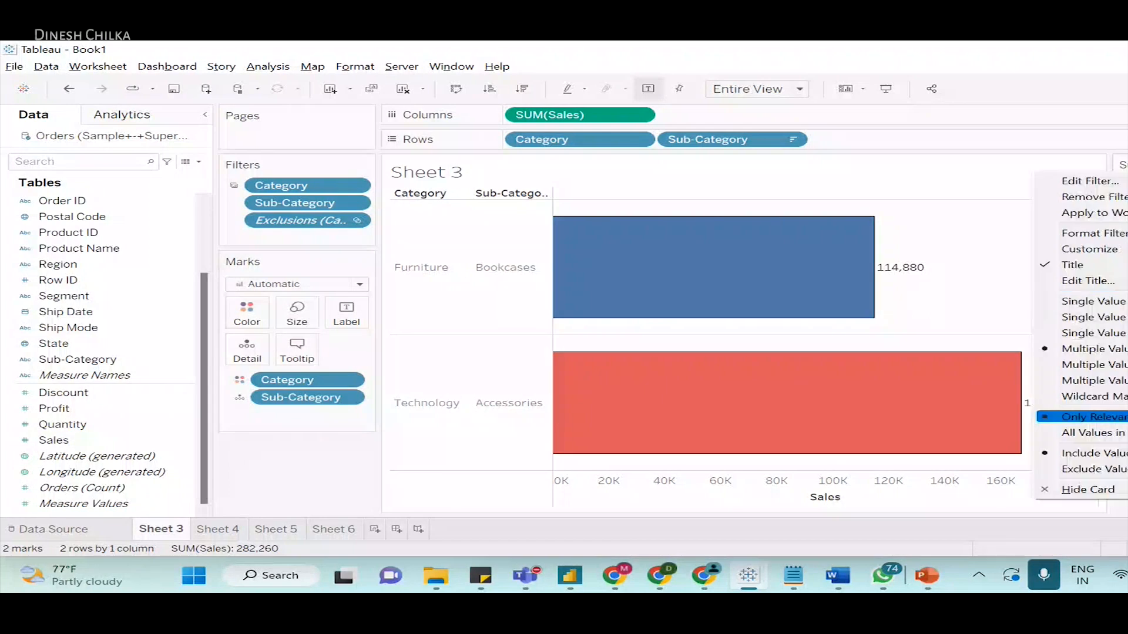
click(1087, 490)
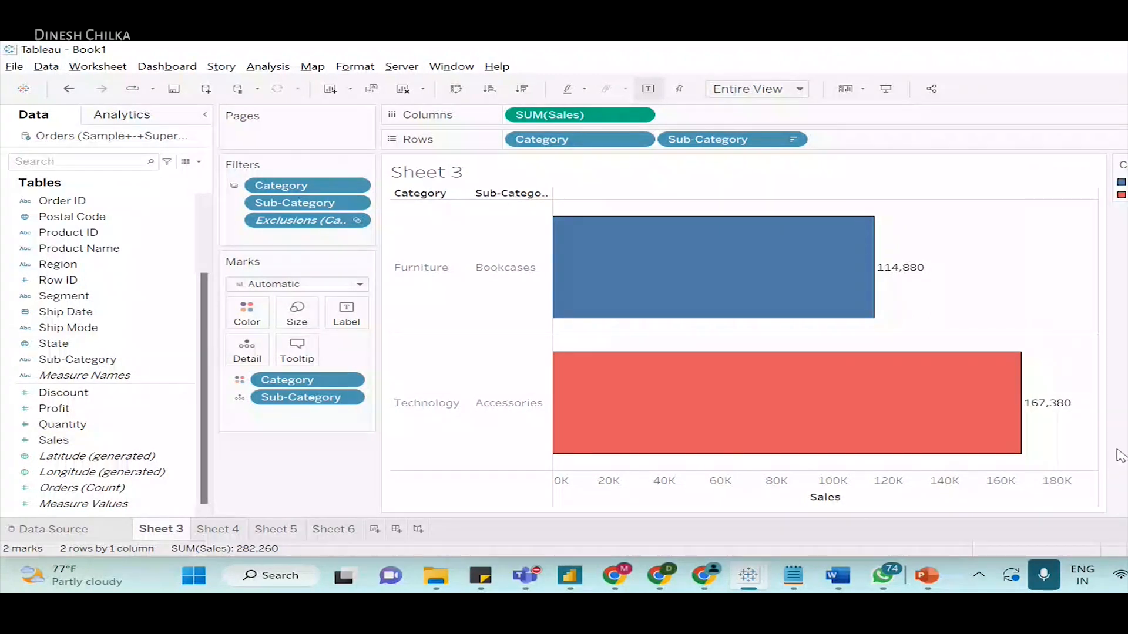
- Show the filter cards for the Category and Sub-Category fields again from the data fields
scroll(23, 296, up, 3)
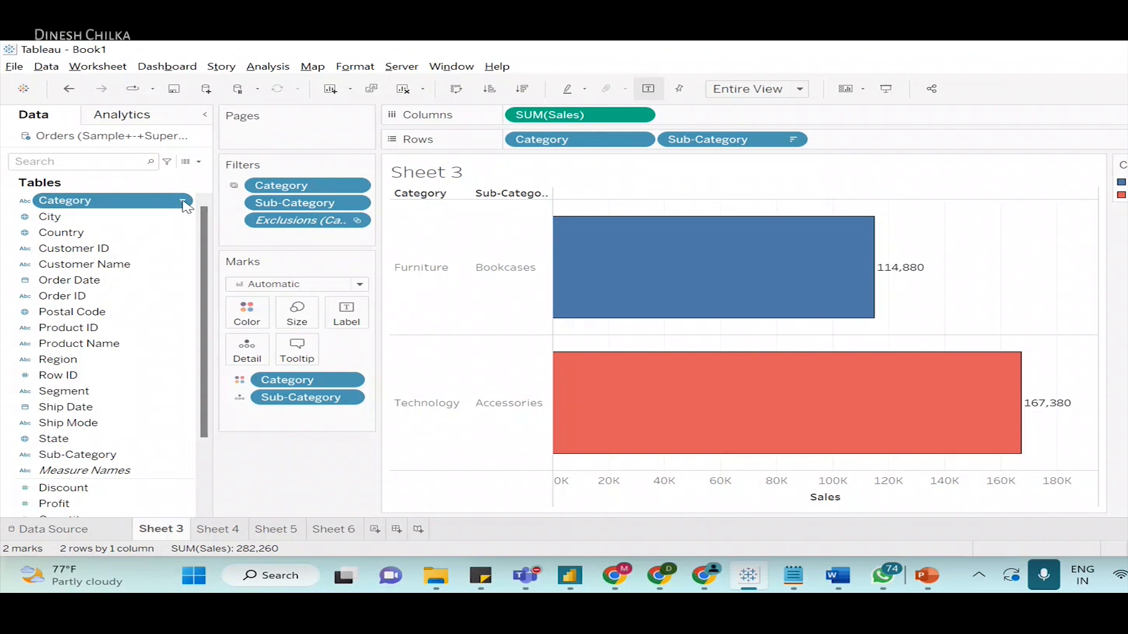
scroll(182, 276, down, 3)
right_click(176, 359)
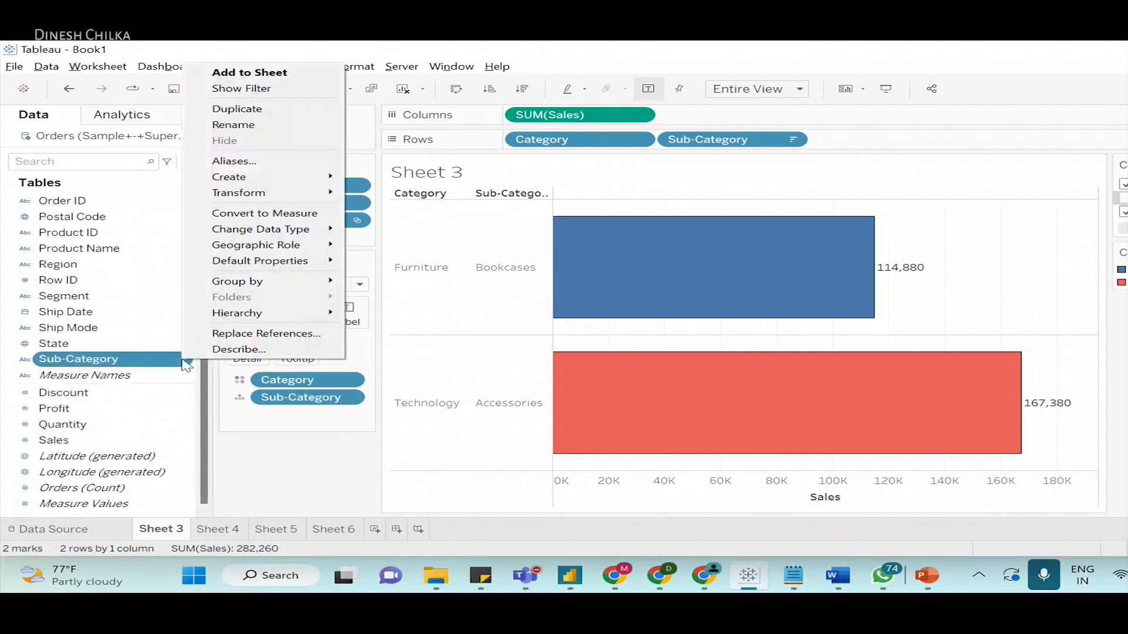
click(267, 91)
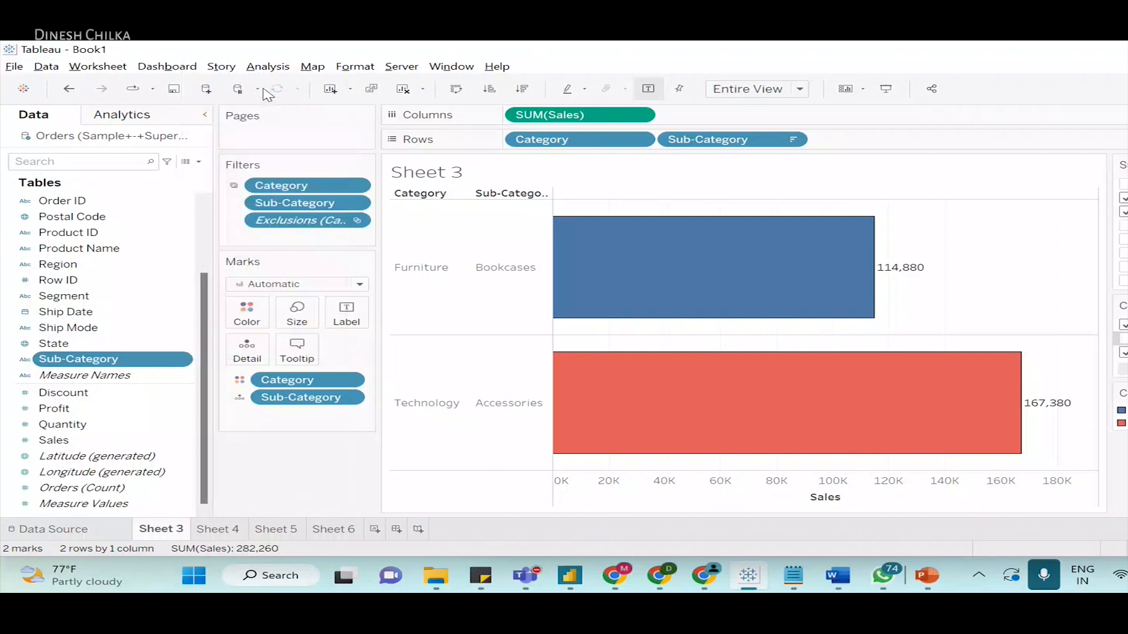
mouse_move(802, 310)
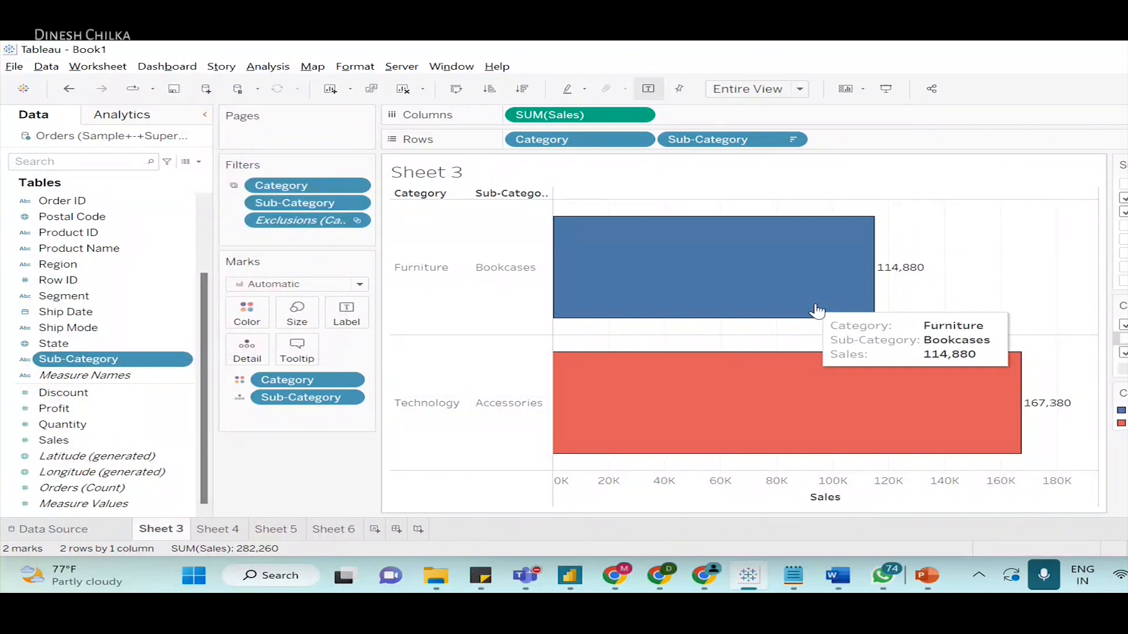